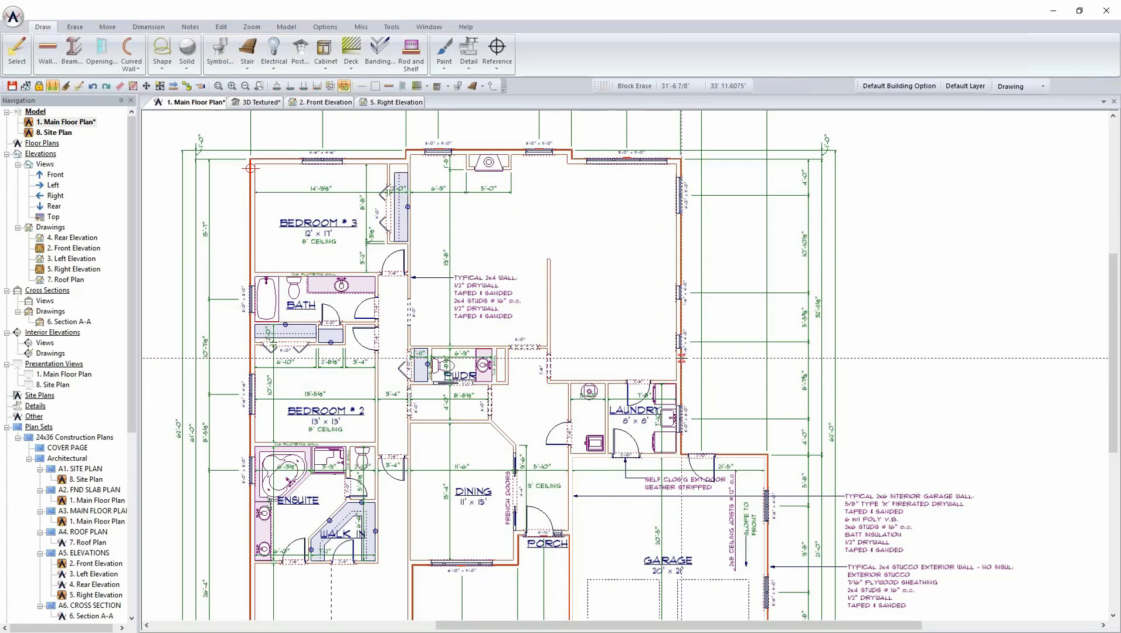
- Inspect the house in the textured 3D view, from the front and rear exterior to the empty room inside
scroll(629, 225, up, 2)
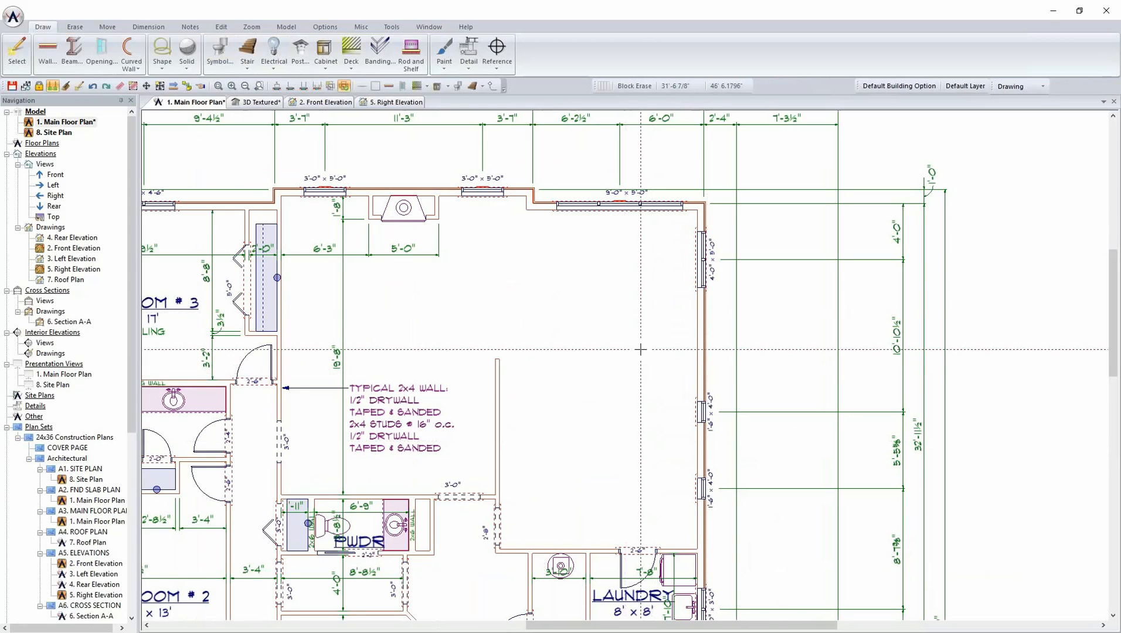
click(258, 102)
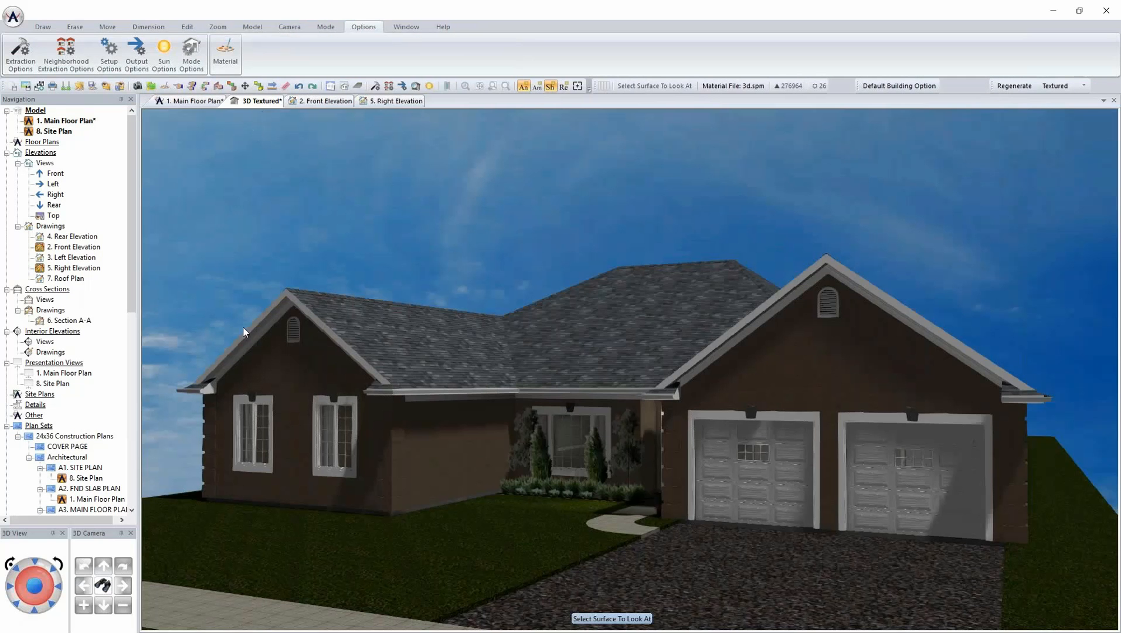
click(52, 568)
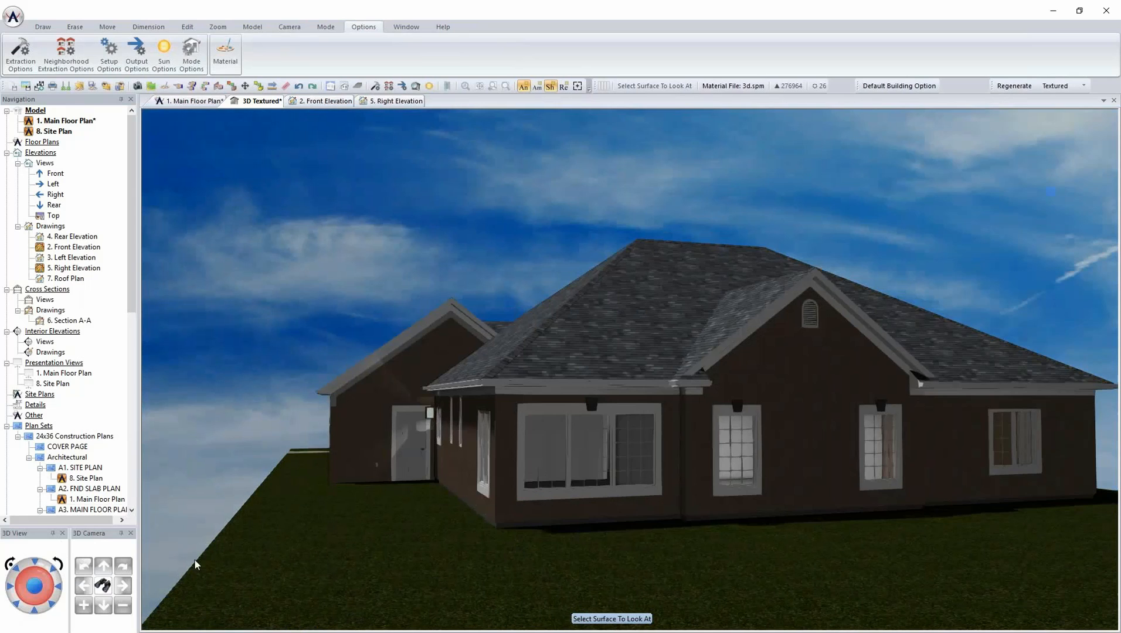
click(571, 479)
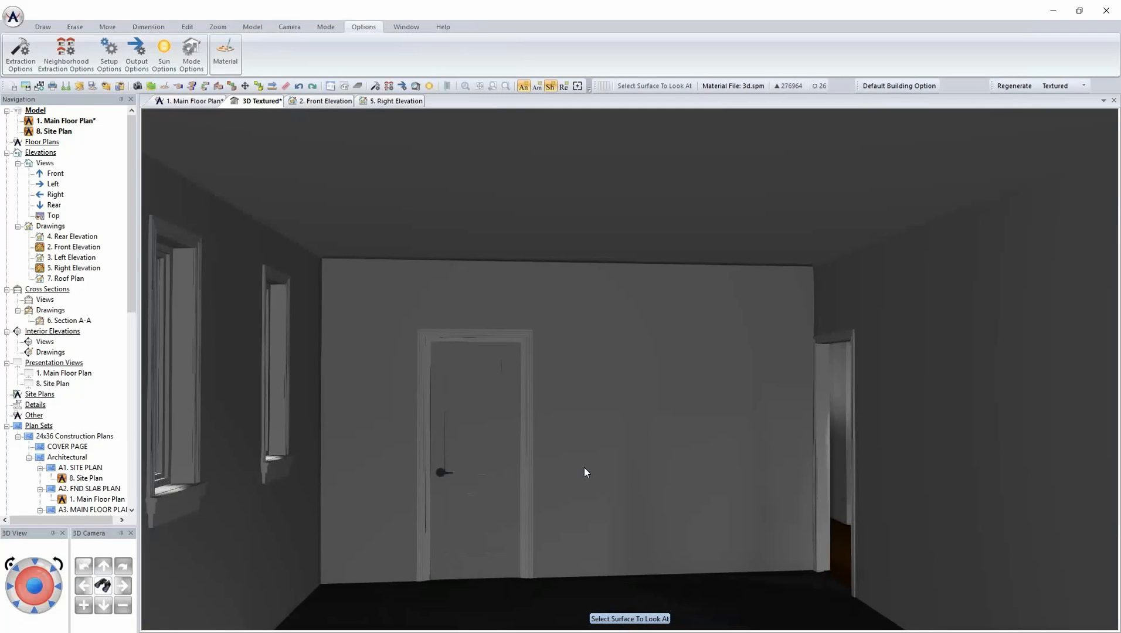
click(584, 472)
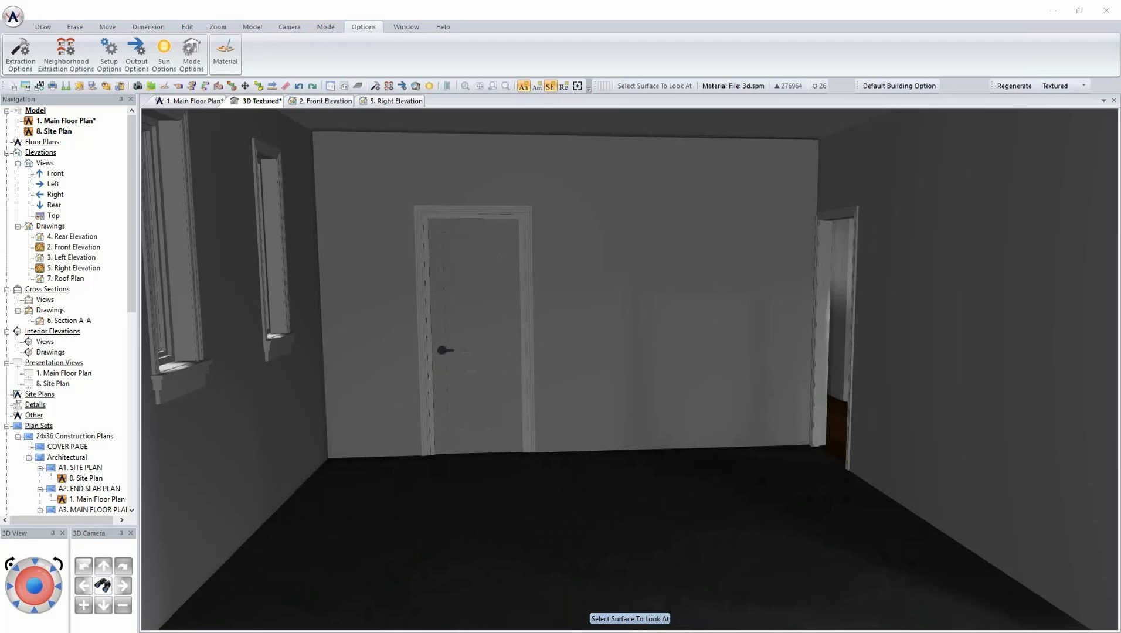
- From the main floor plan, browse the symbol library's Kitchen Appliances and preview the double wall oven from the front
click(199, 102)
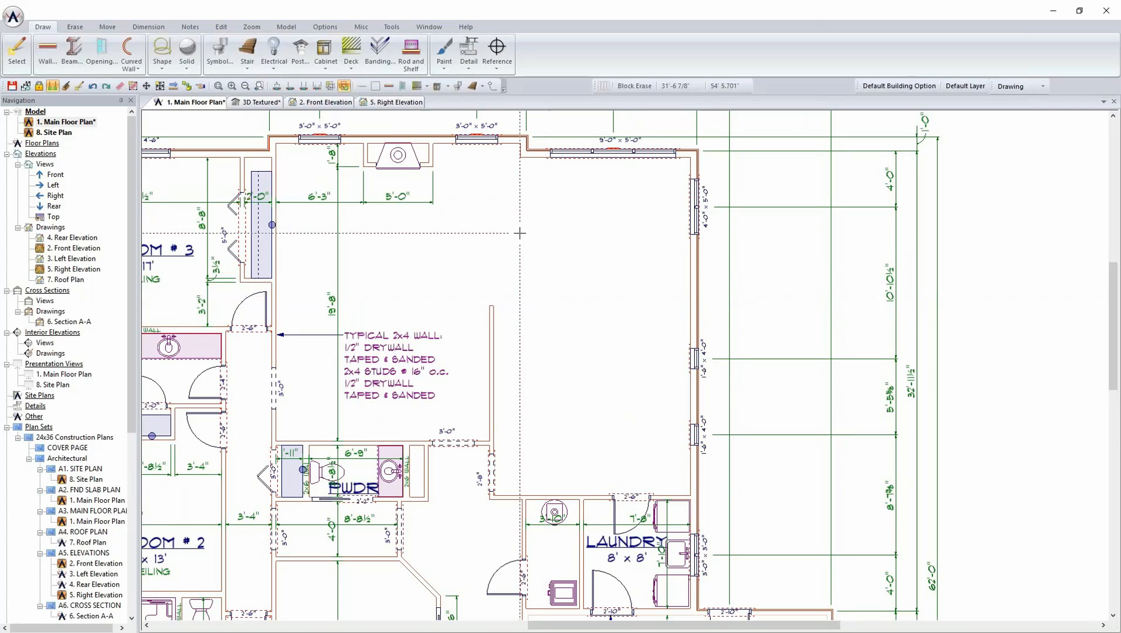
click(221, 51)
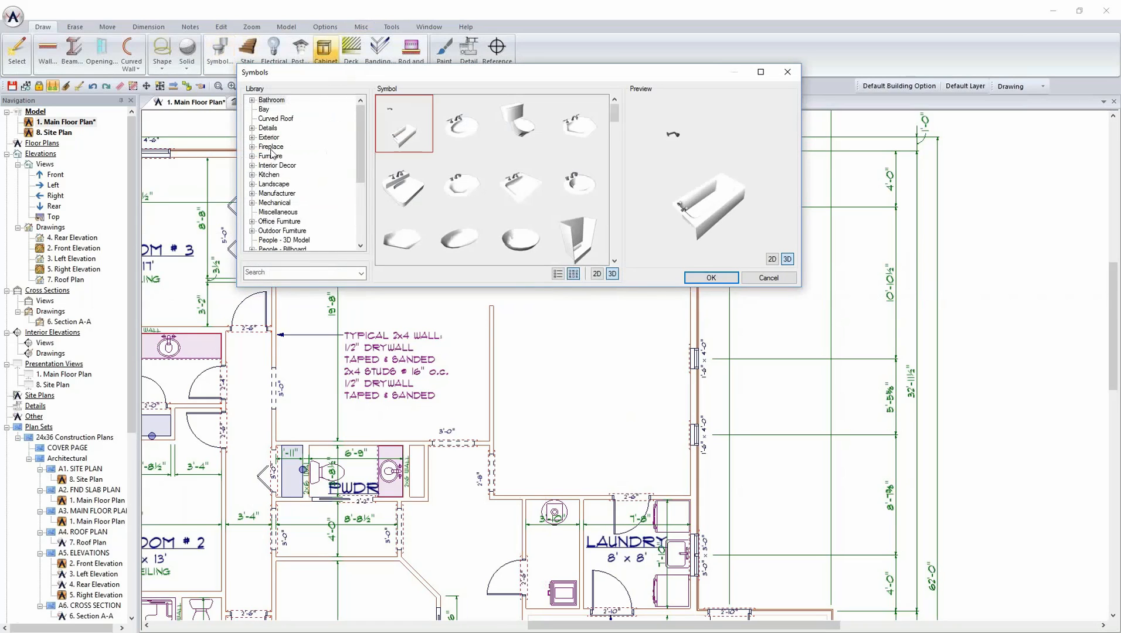
click(253, 175)
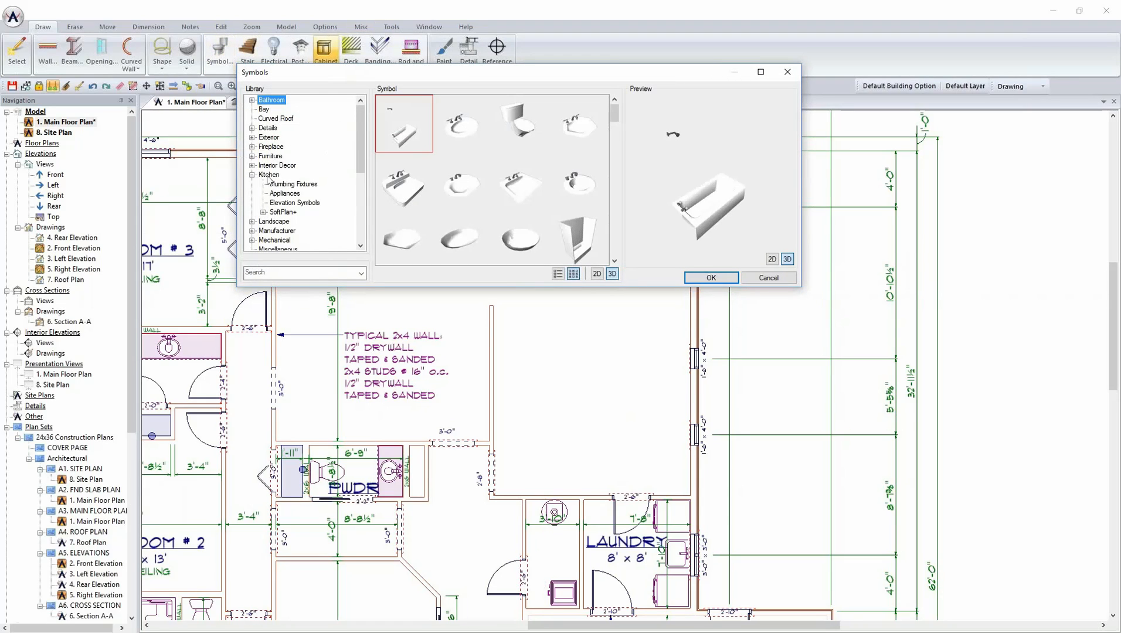
click(285, 194)
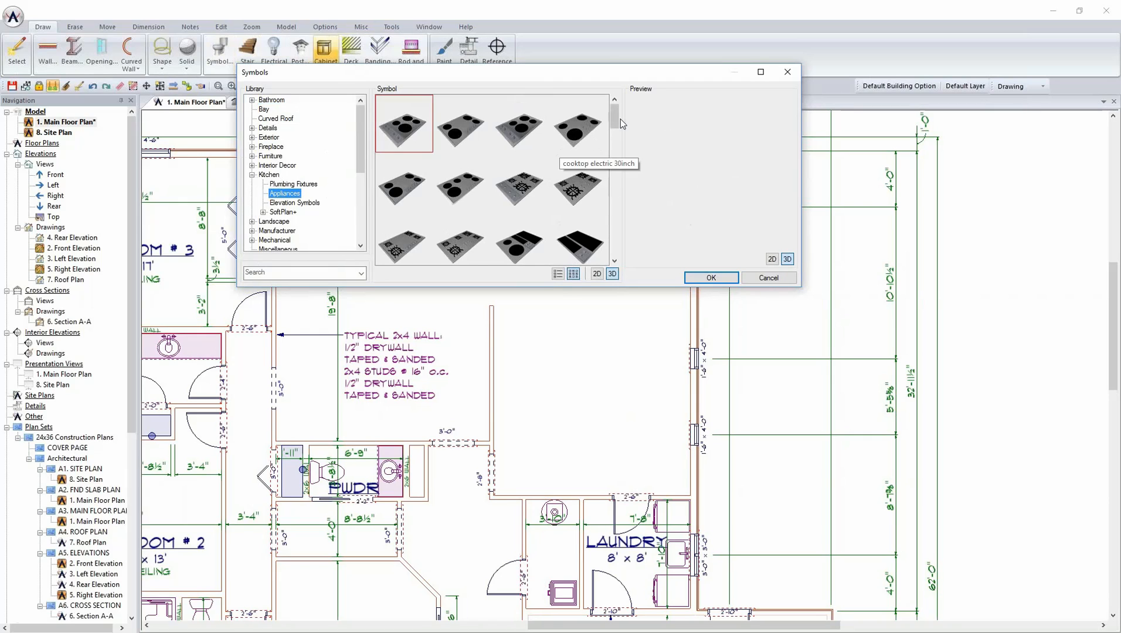
drag(617, 122, 619, 171)
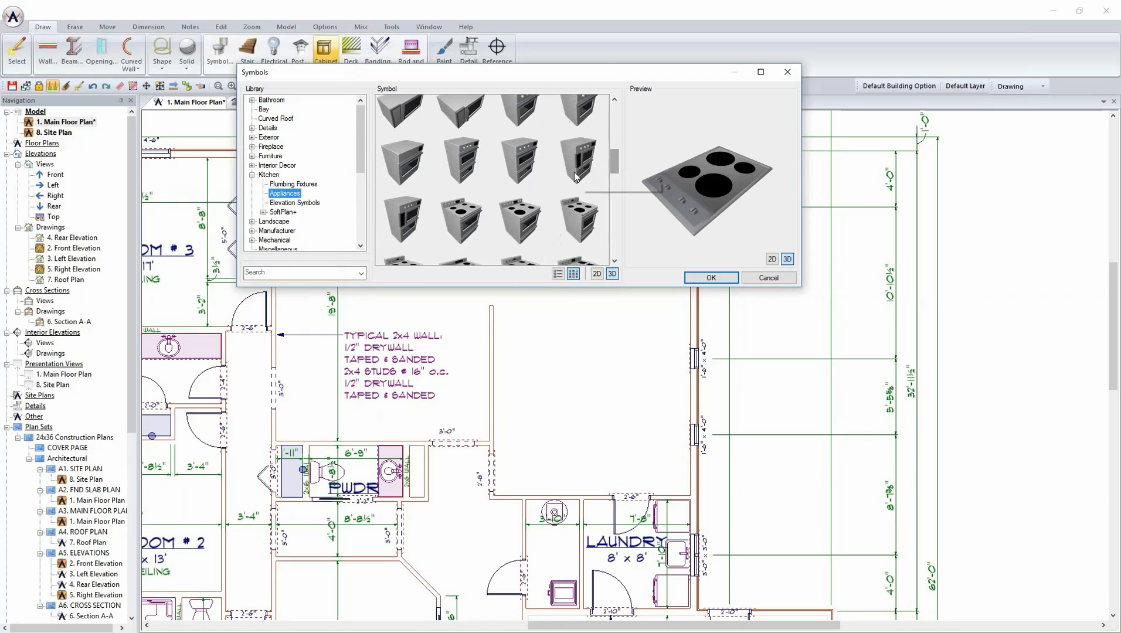
click(579, 163)
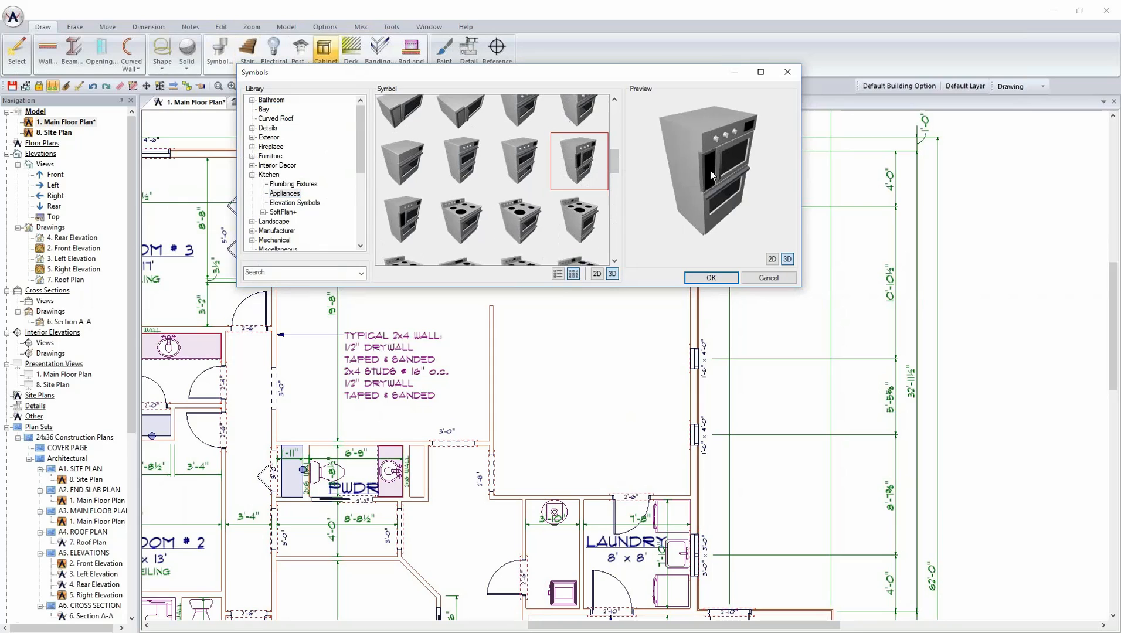
drag(709, 185, 686, 168)
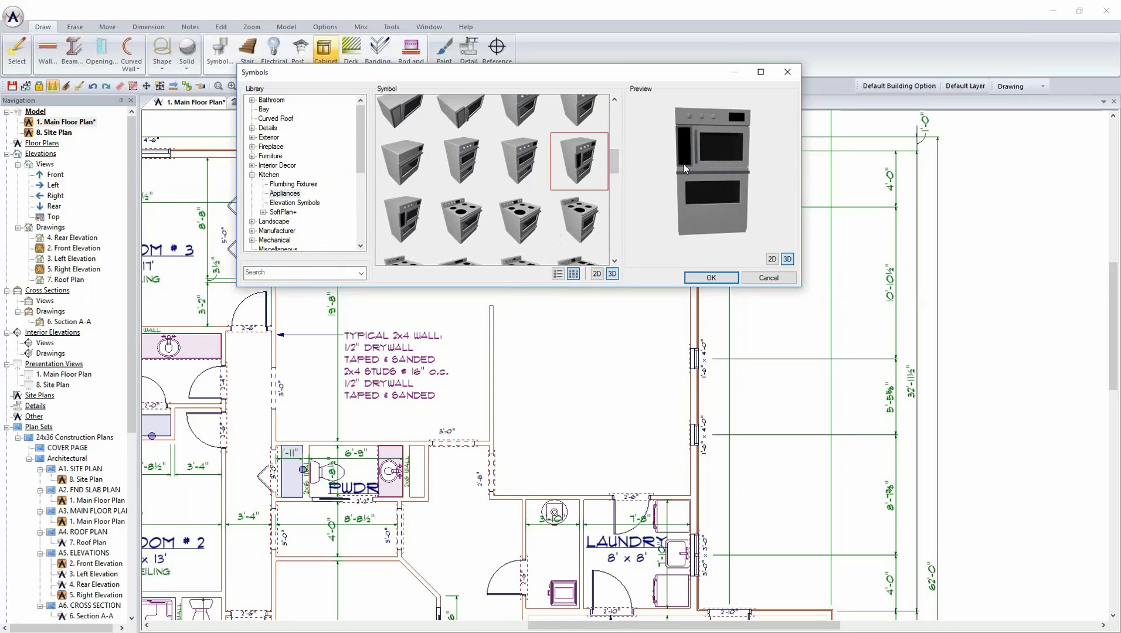
key(Return)
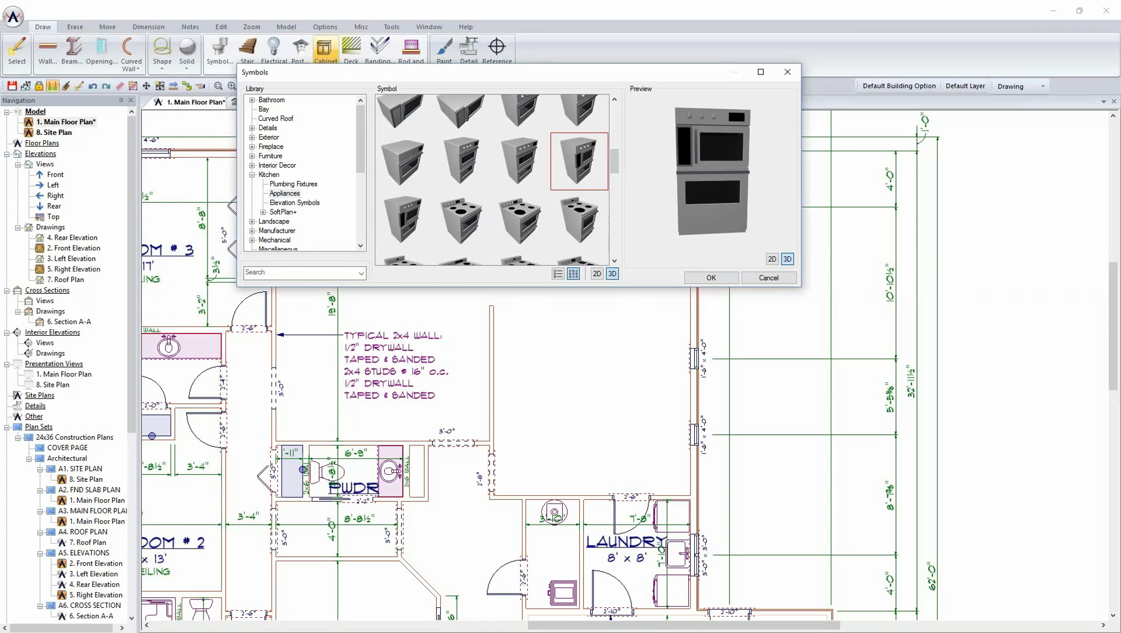
- Browse the manufacturer symbol libraries and view the KitchenAid appliances
scroll(359, 153, down, 1)
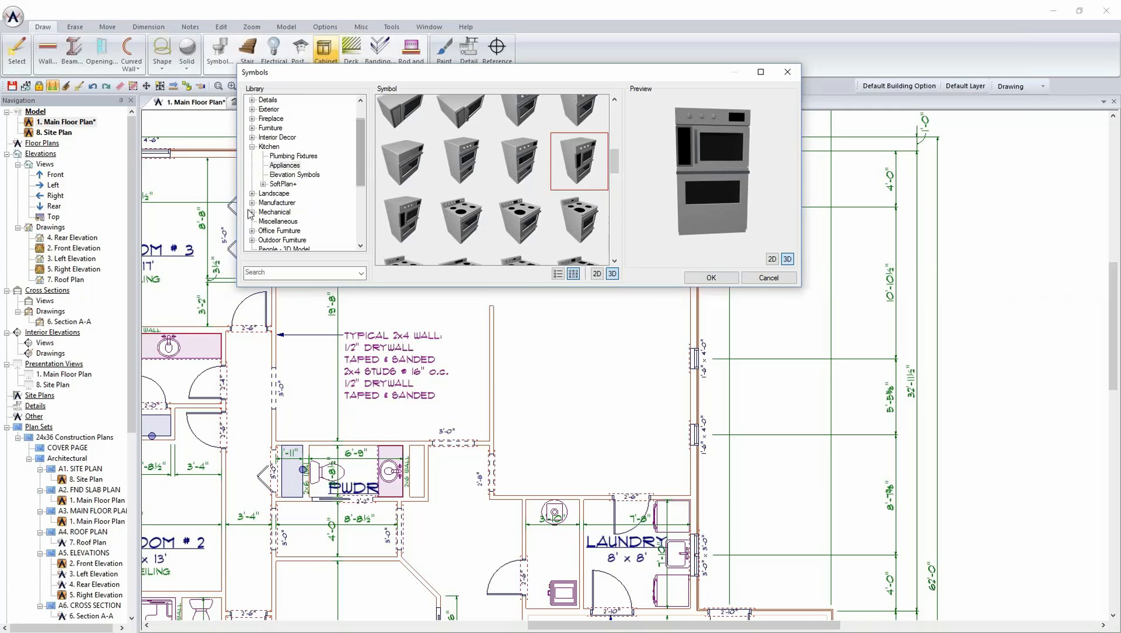
click(252, 202)
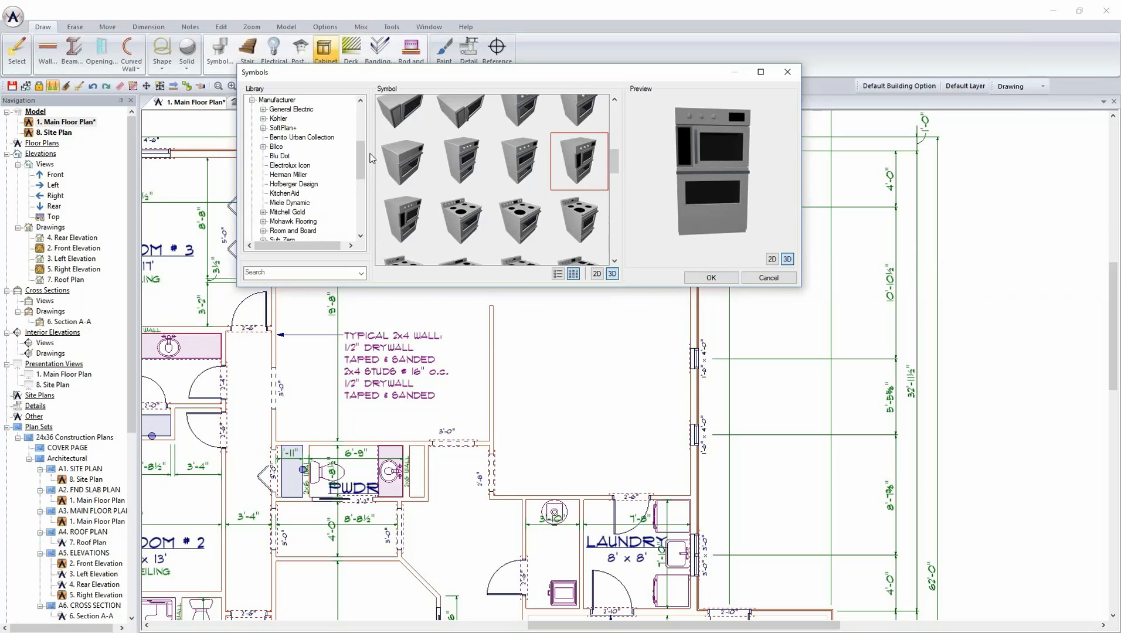
drag(364, 172, 364, 189)
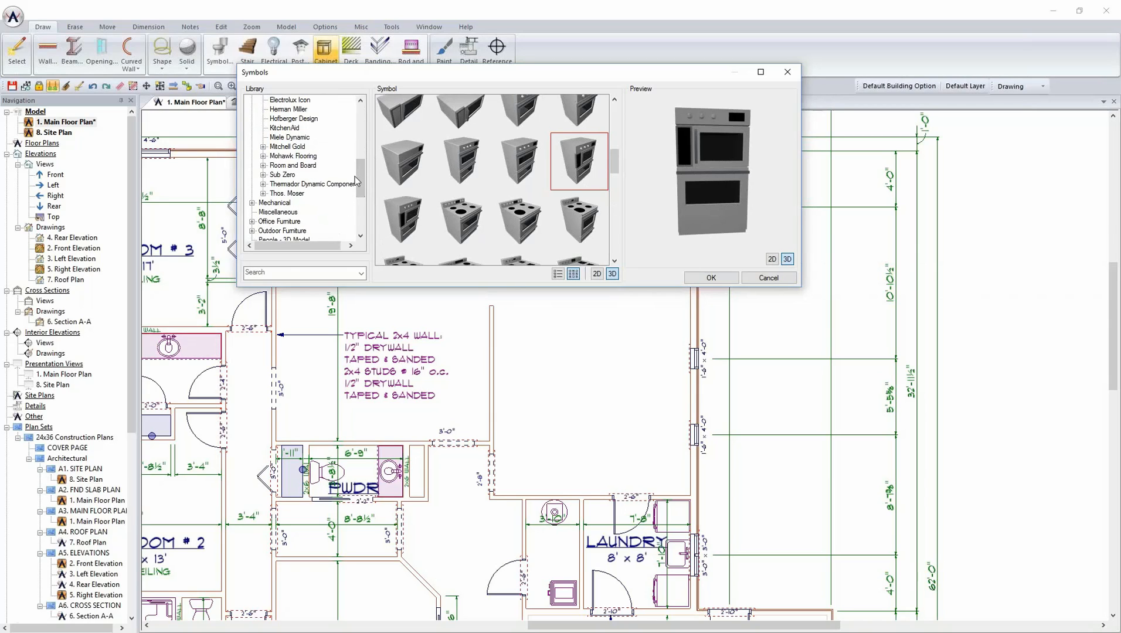
click(286, 128)
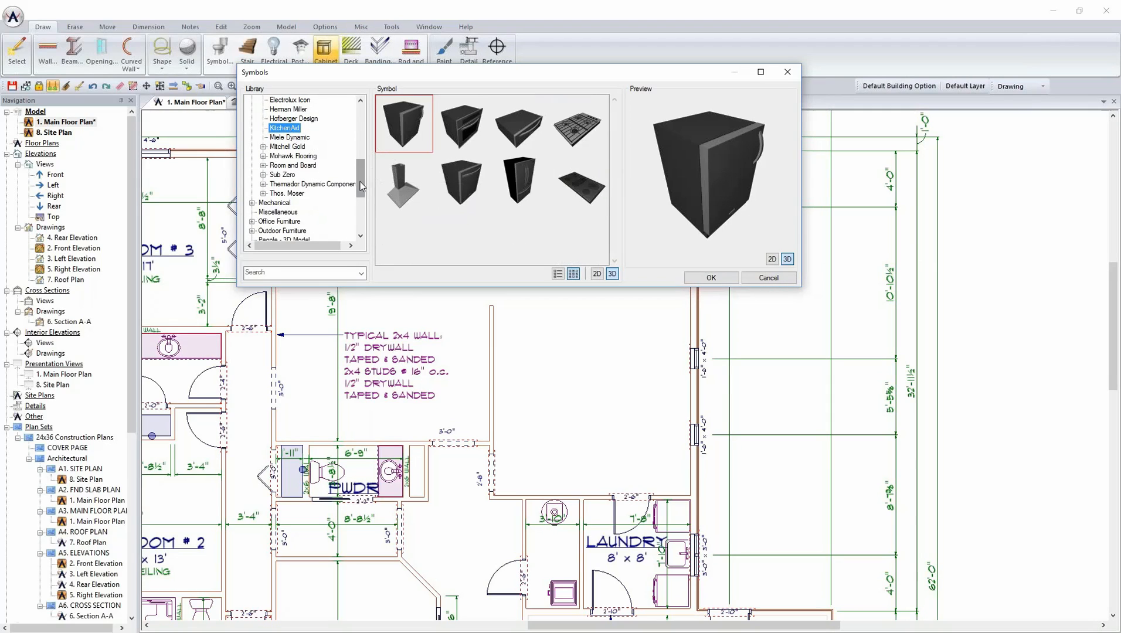
drag(362, 182, 366, 160)
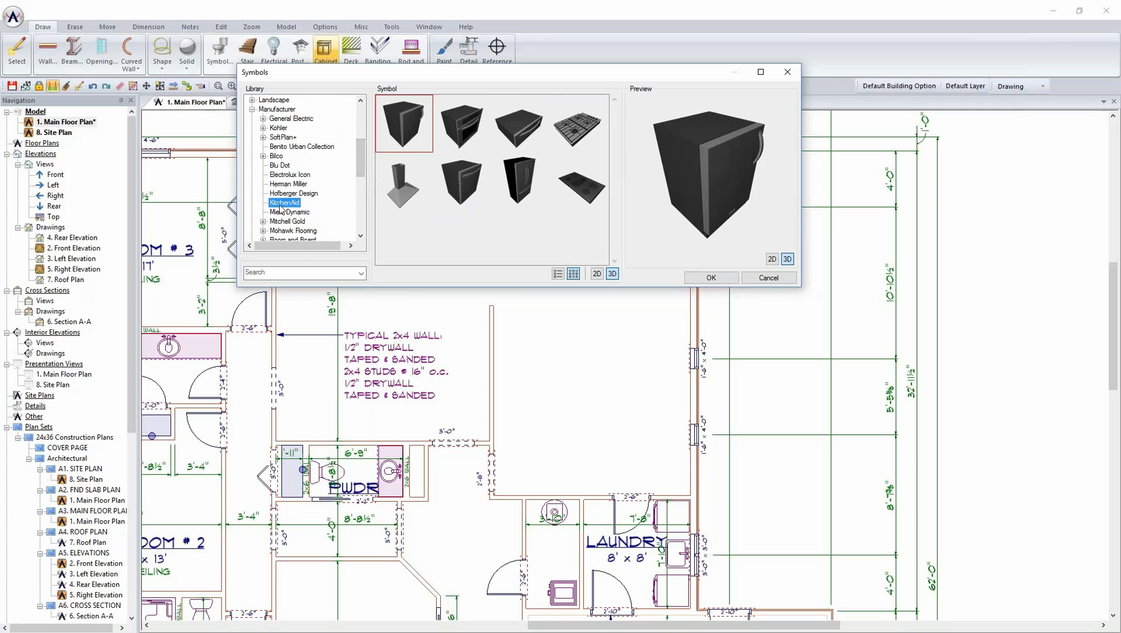
- Place a Jenn-Air French-door refrigerator from the SoftPlan+ Refrigeration library against the exterior wall, in the corner above the laundry
click(263, 137)
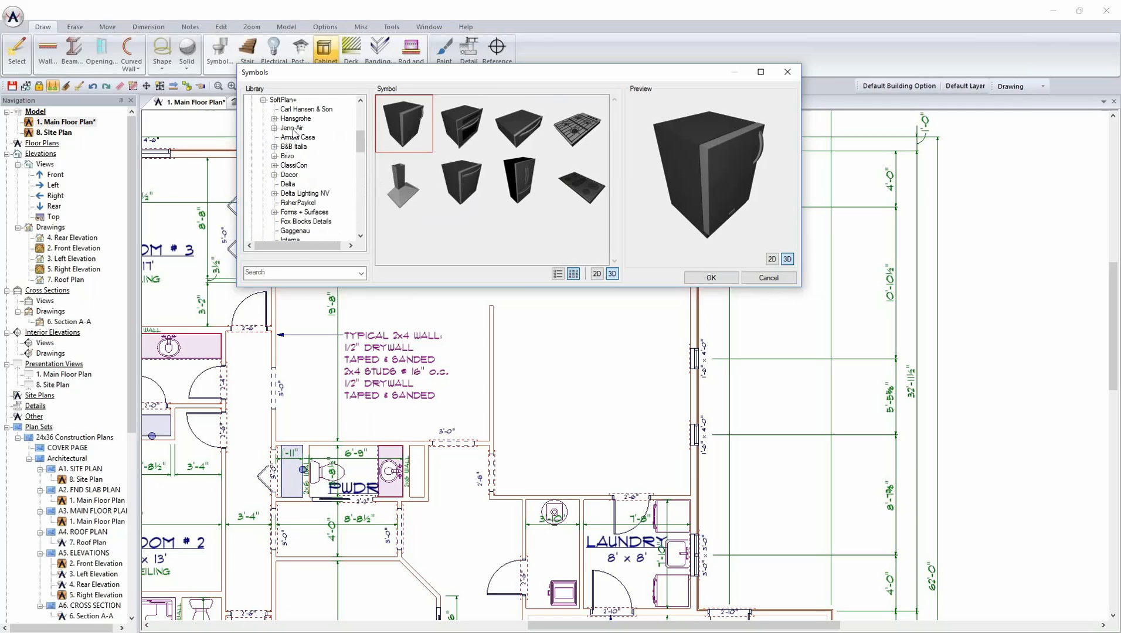
click(293, 129)
double_click(293, 131)
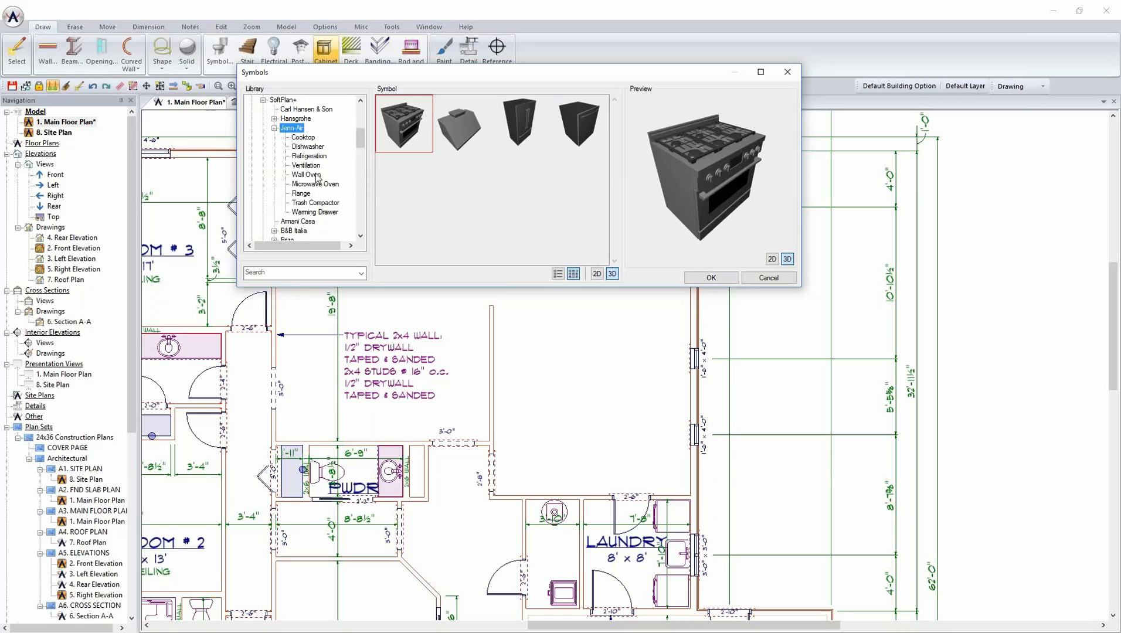
click(308, 157)
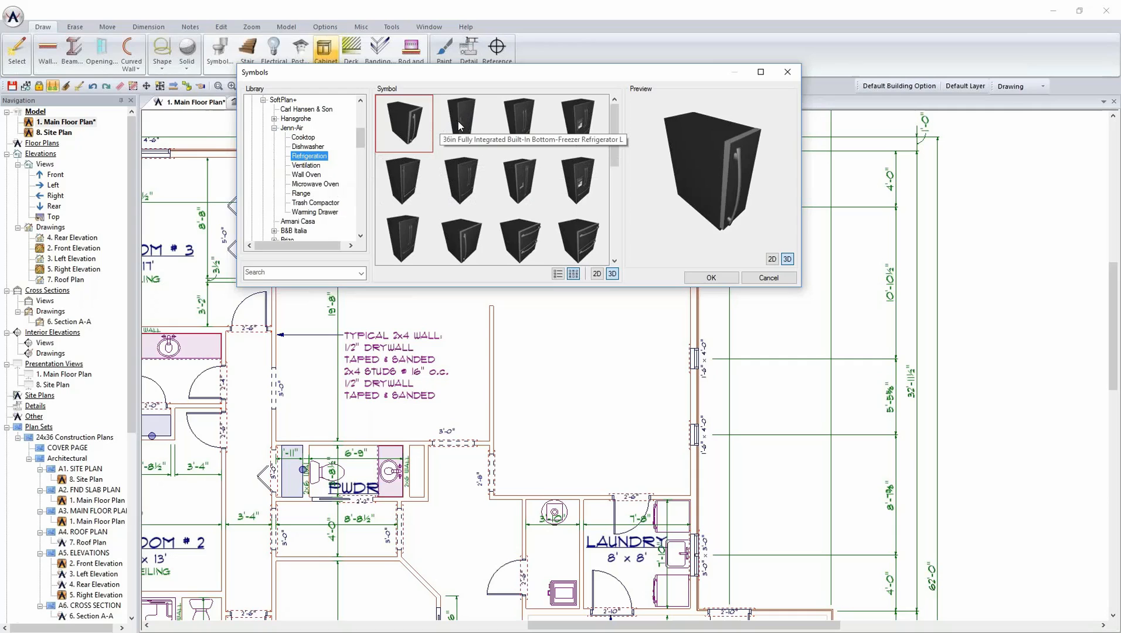
click(458, 125)
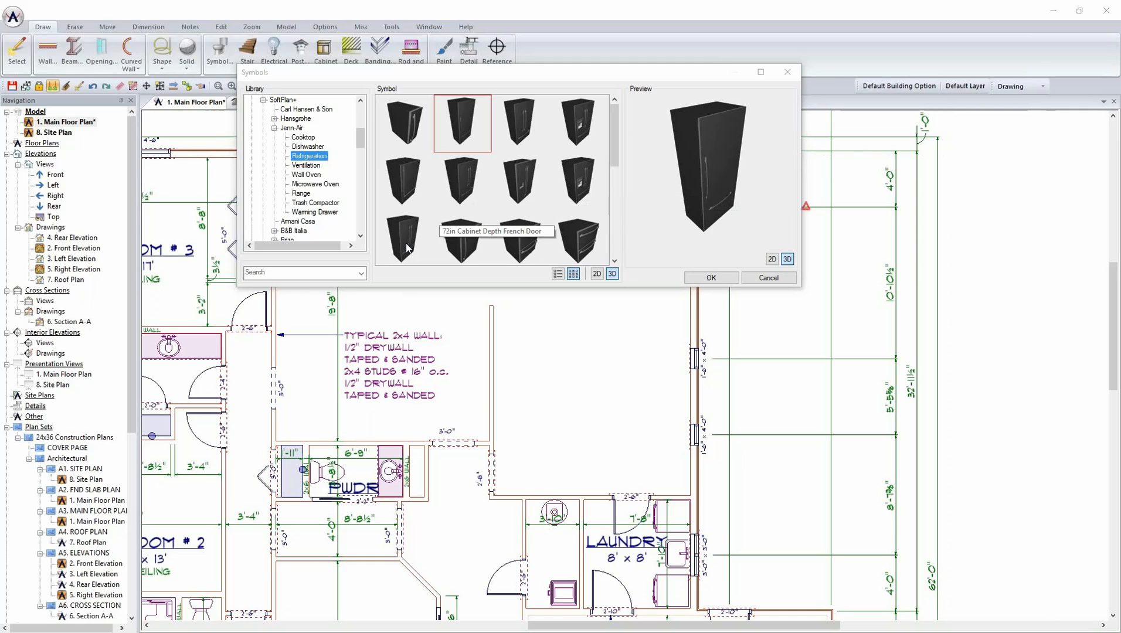
click(407, 244)
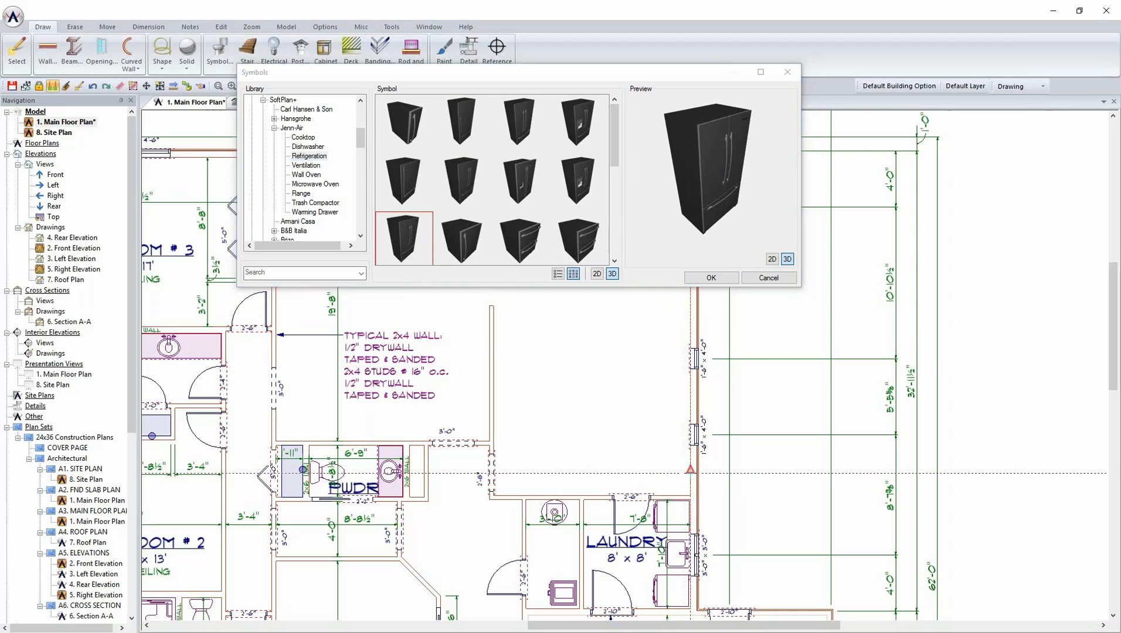
click(689, 476)
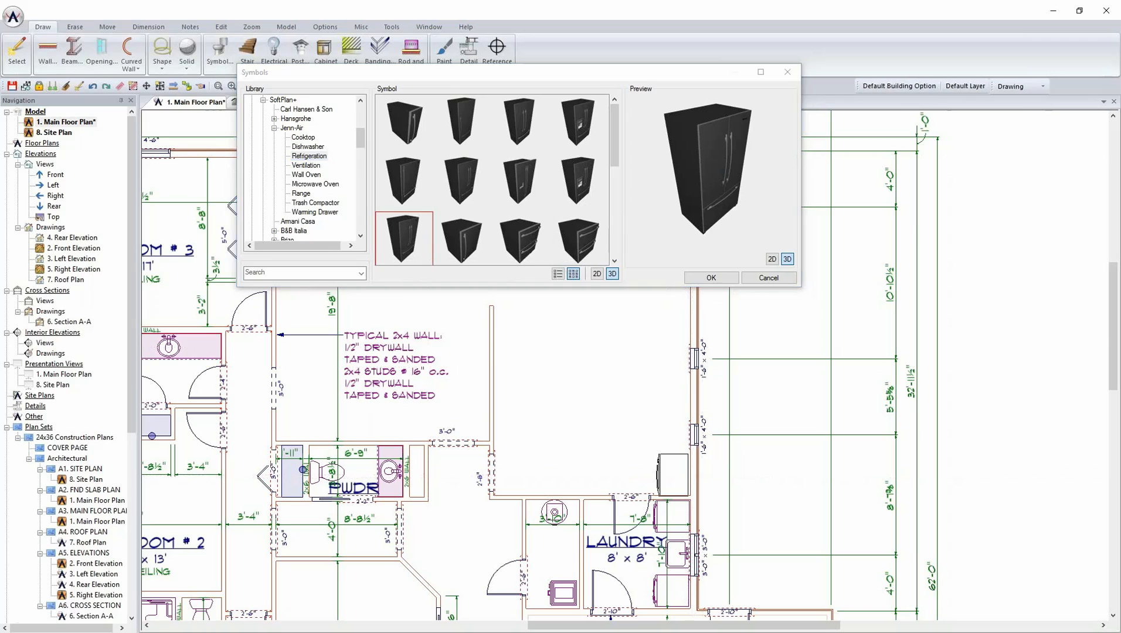
scroll(624, 365, up, 2)
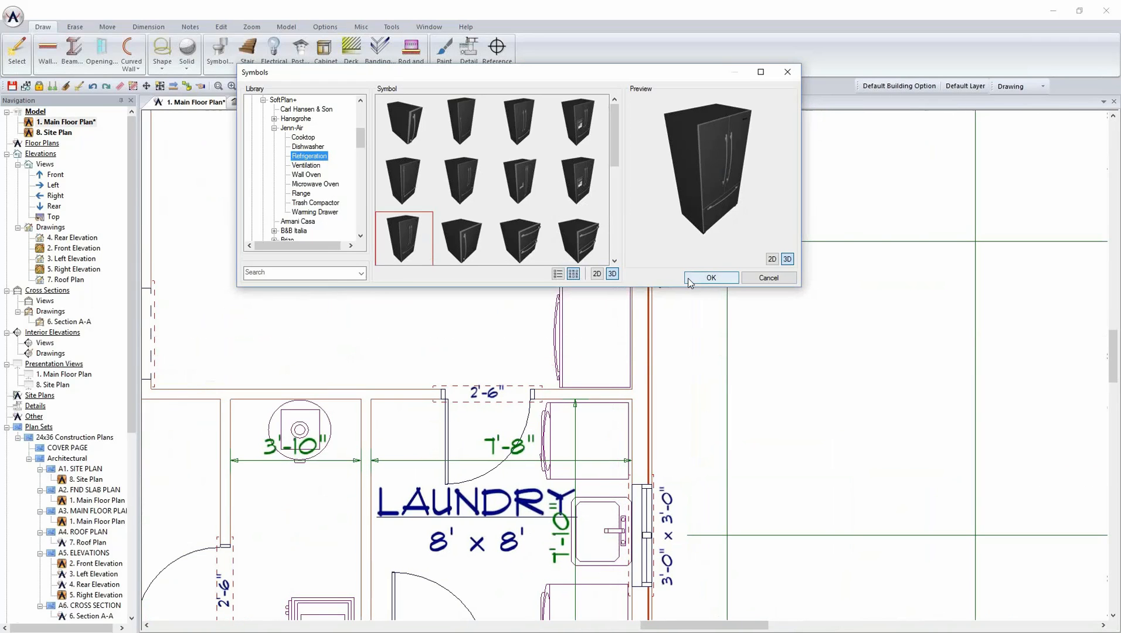
click(689, 283)
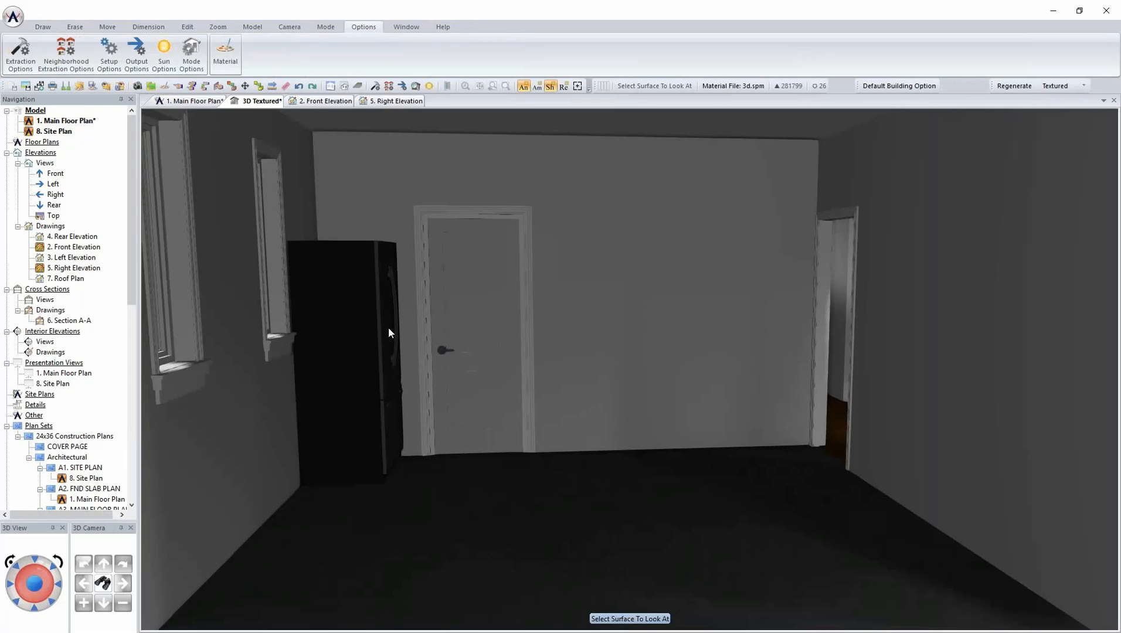
- Aim the 3D view at the refrigerator and brighten the room through the Textured lighting options
click(392, 327)
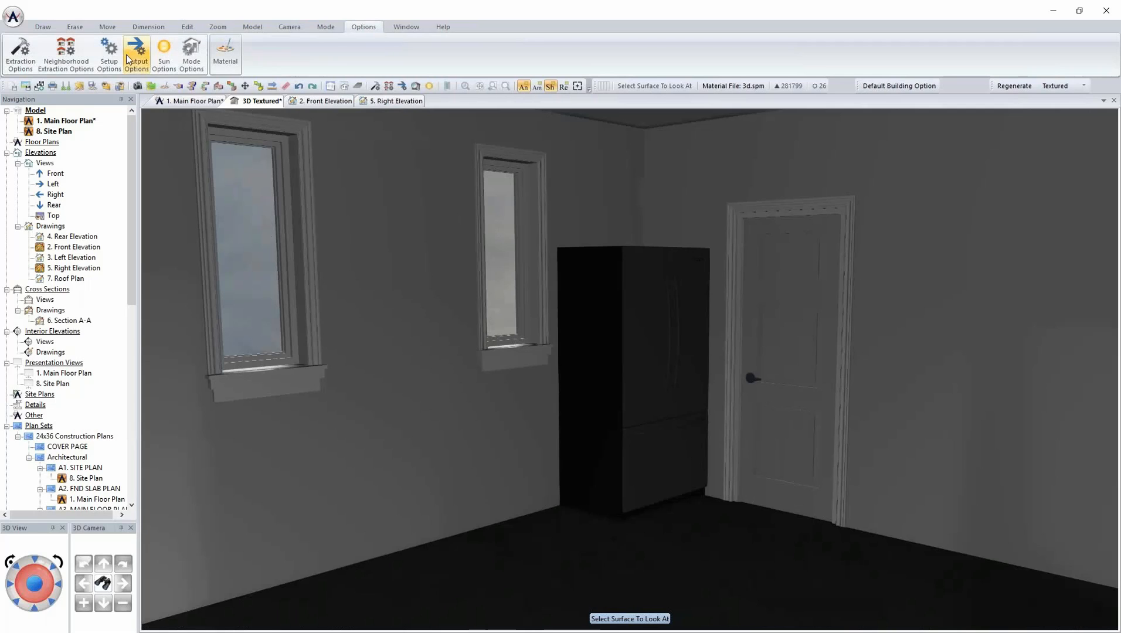
click(109, 52)
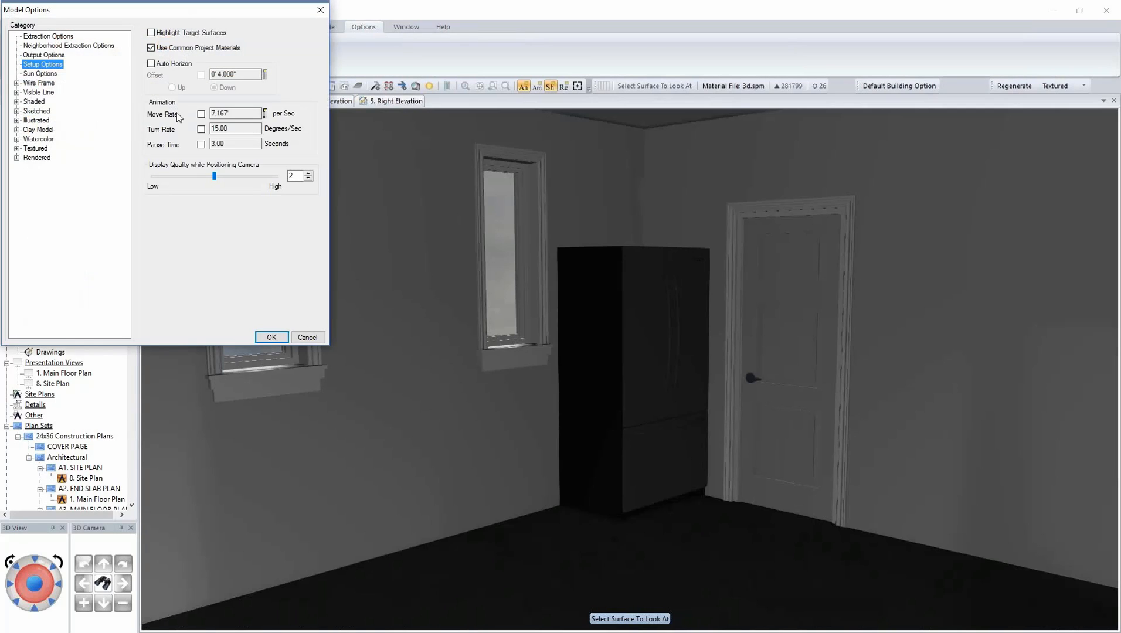
click(16, 149)
click(45, 194)
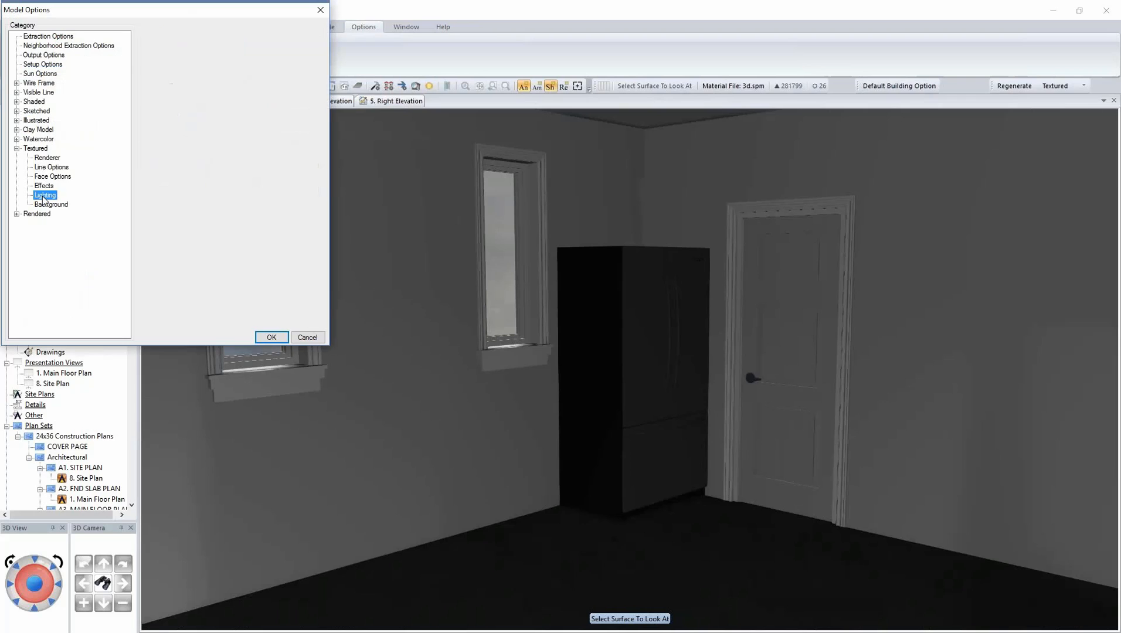
click(148, 37)
click(271, 338)
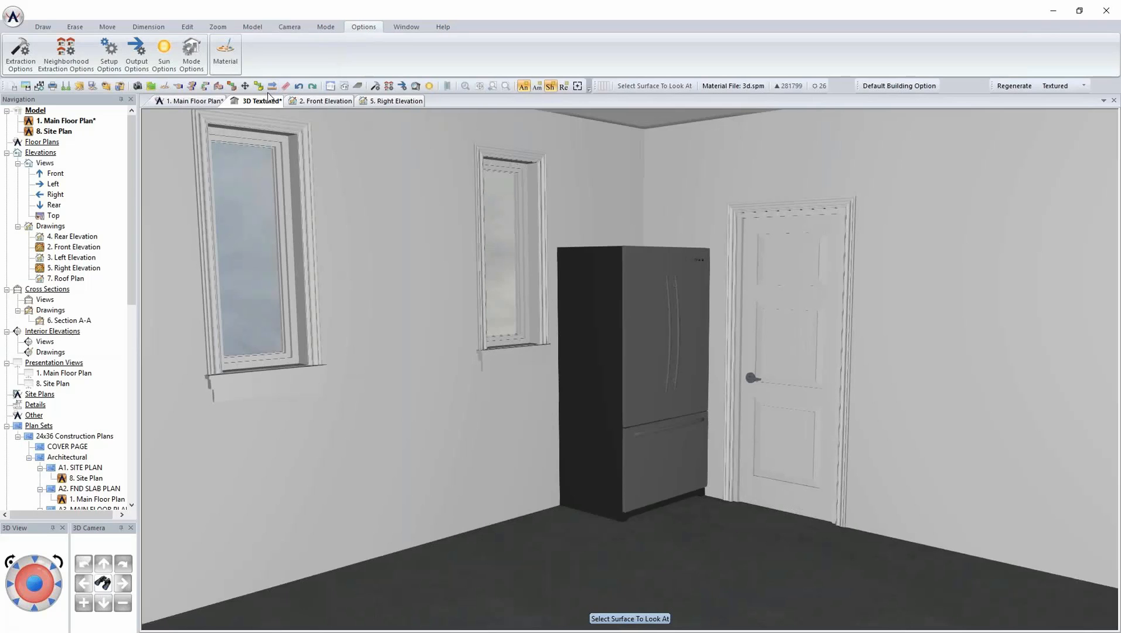
- In the main floor plan, start a standard base cabinet and set its width to 30 inches
click(199, 101)
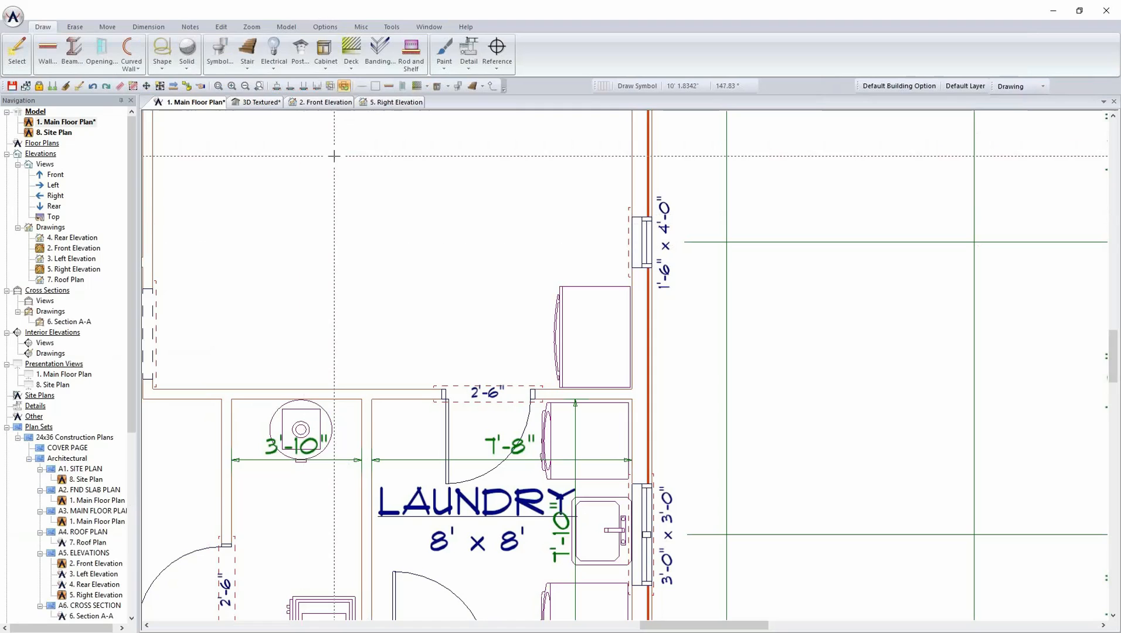
click(325, 54)
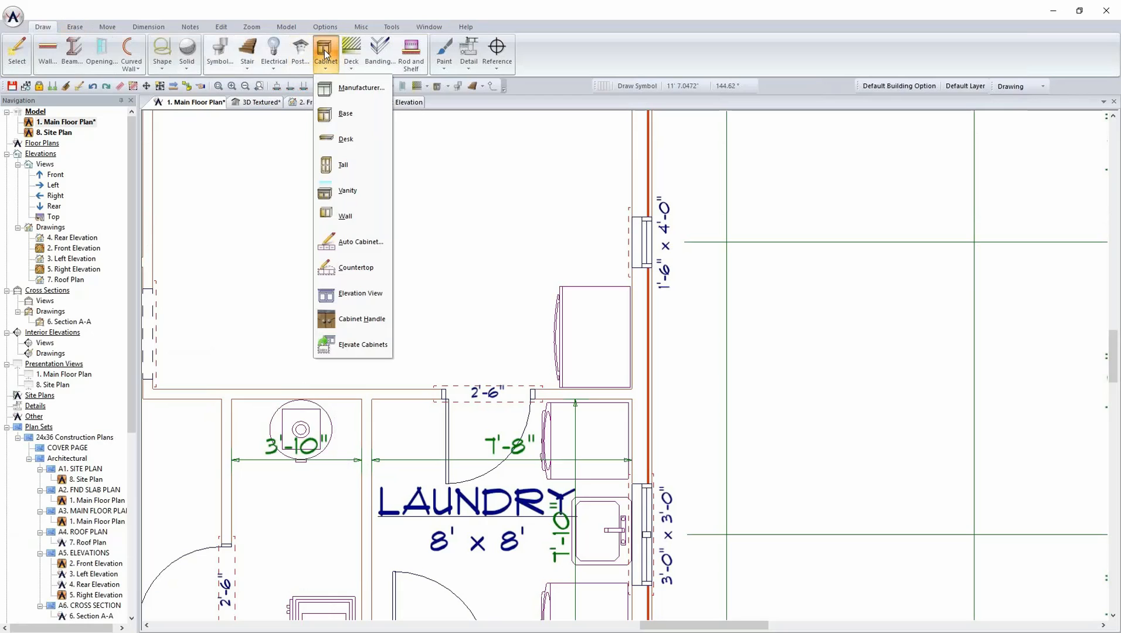
mouse_move(357, 86)
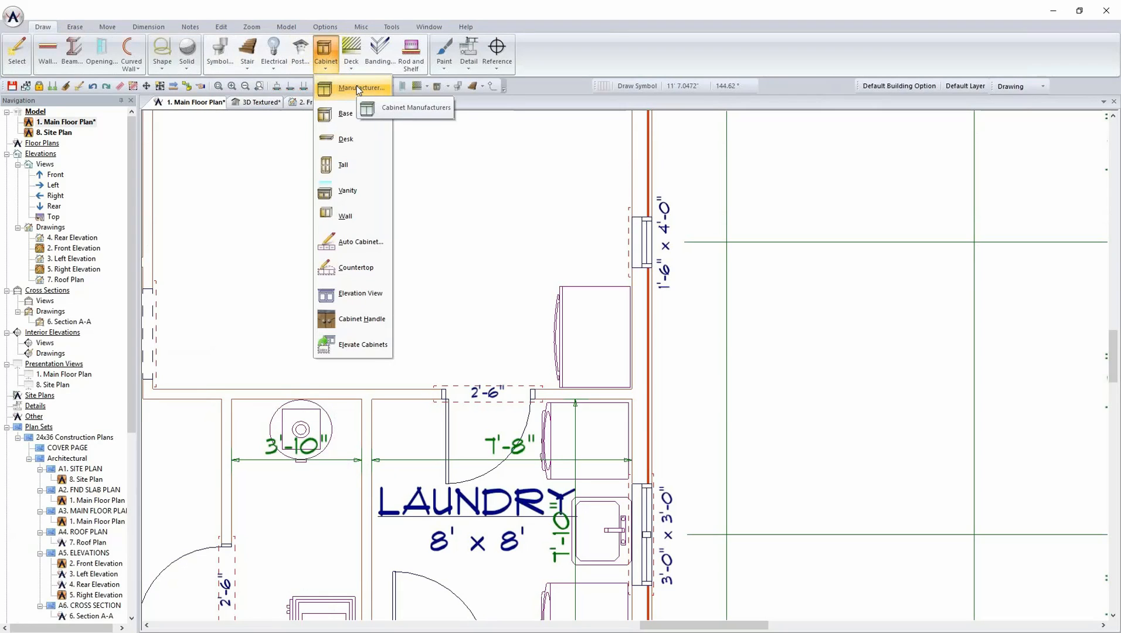
click(352, 109)
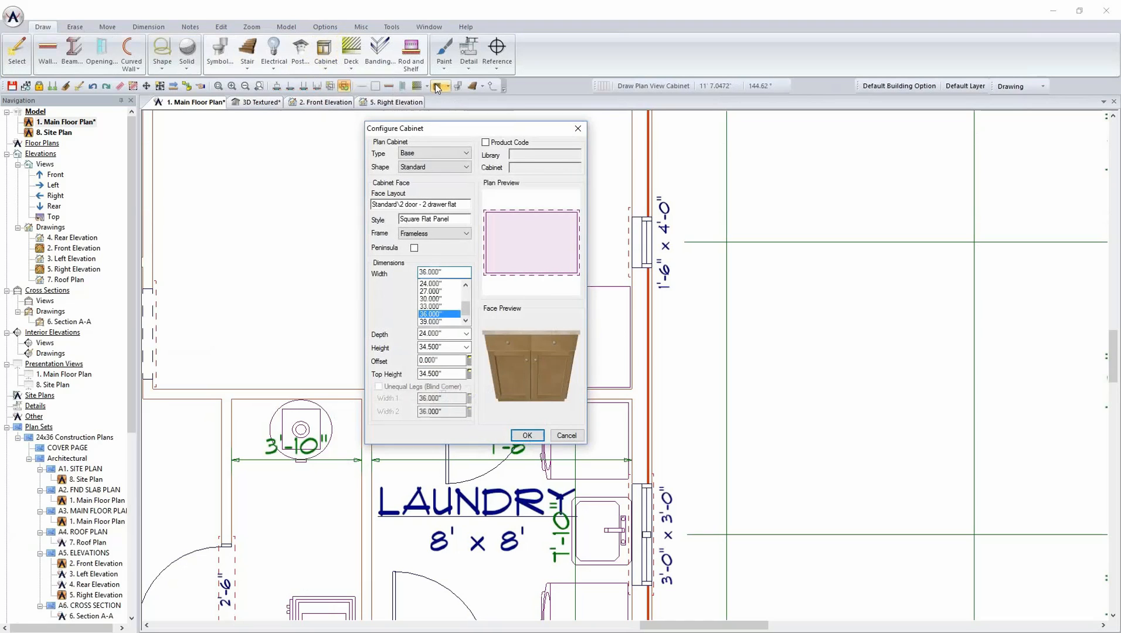
drag(456, 134, 792, 122)
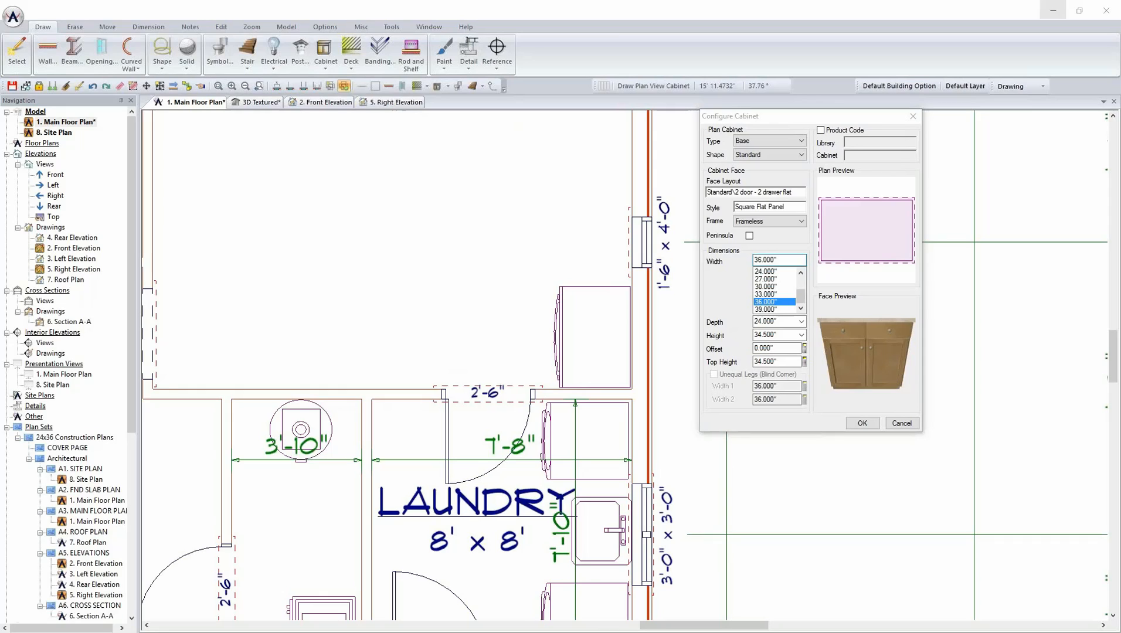
click(770, 279)
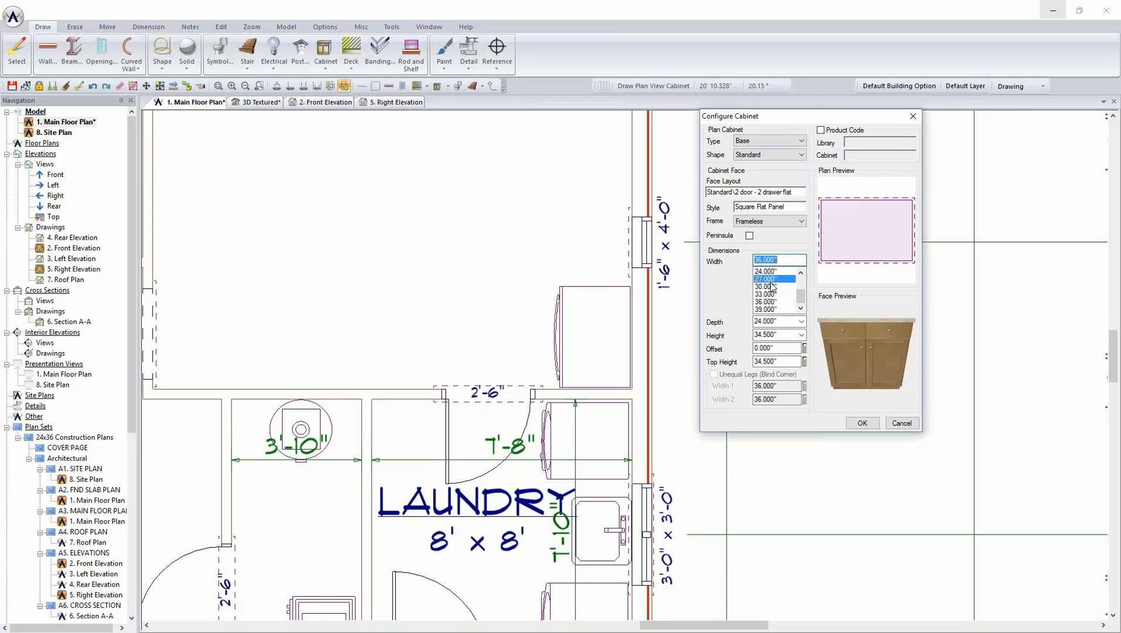
click(770, 287)
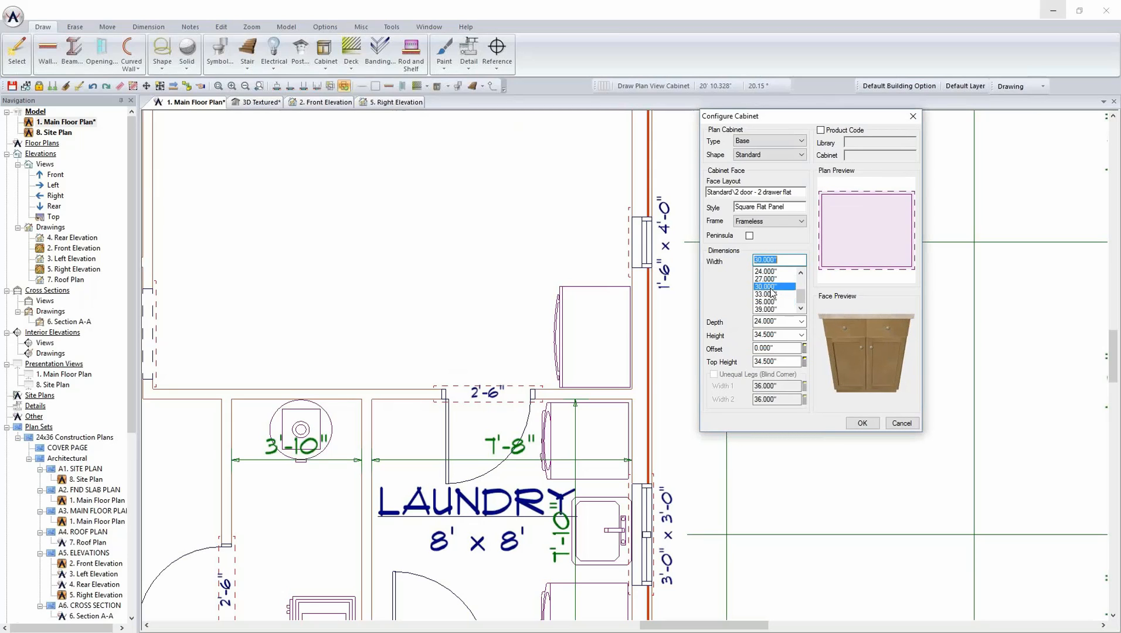
- Choose the doorless 4+ drawer layout Standard\1-3 Drawer - 4.5in and place the base cabinet on the exterior wall, snug against the refrigerator
click(771, 197)
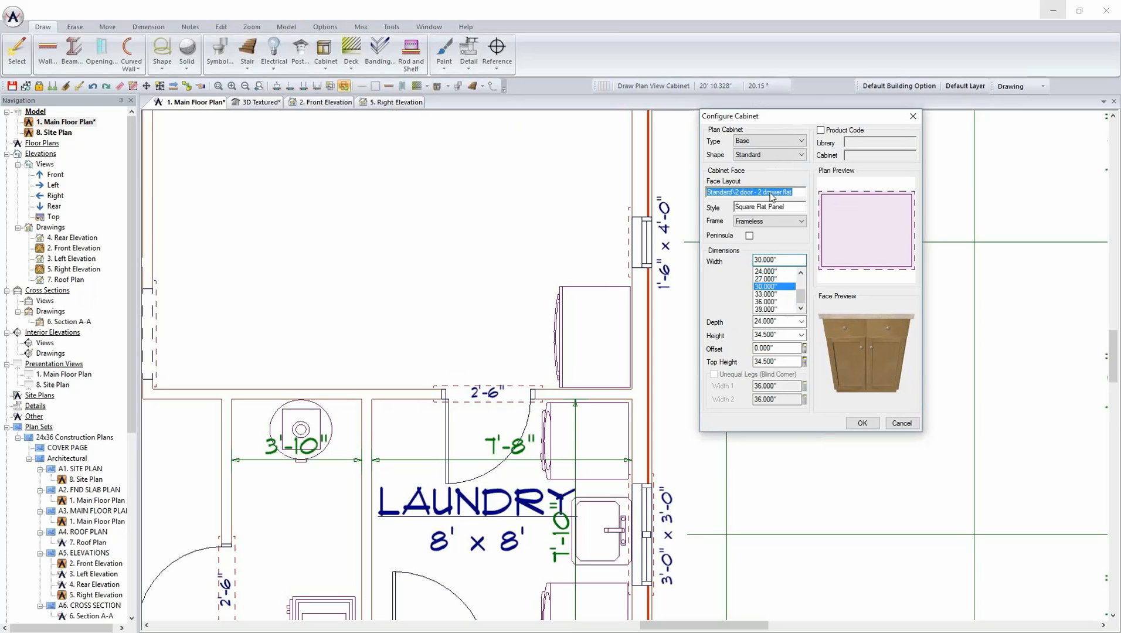
click(768, 193)
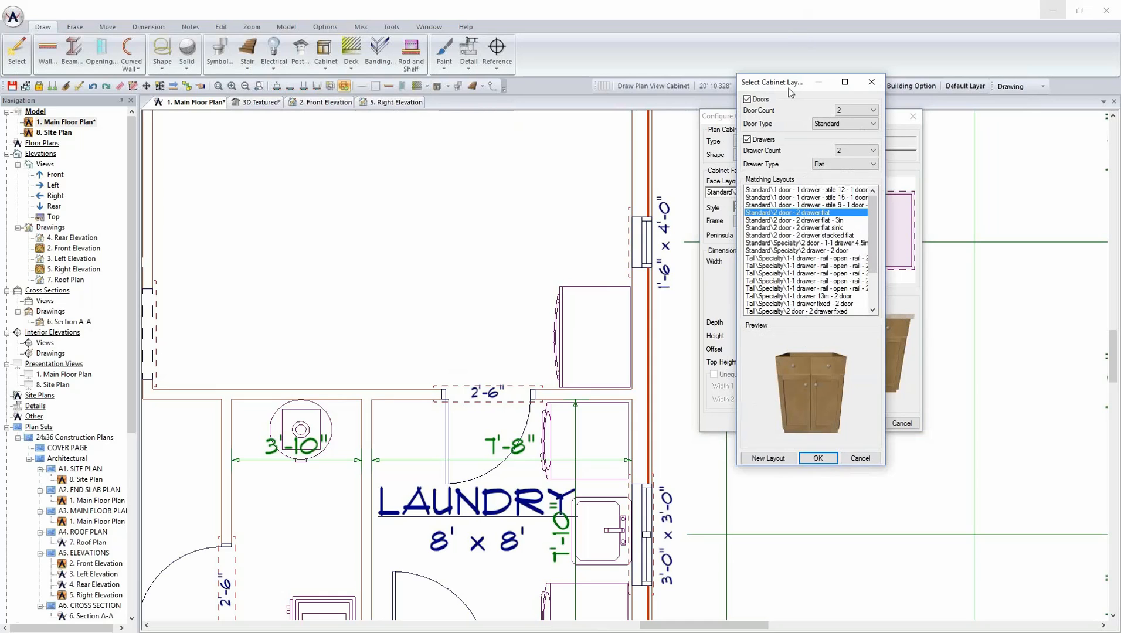
drag(791, 87, 592, 66)
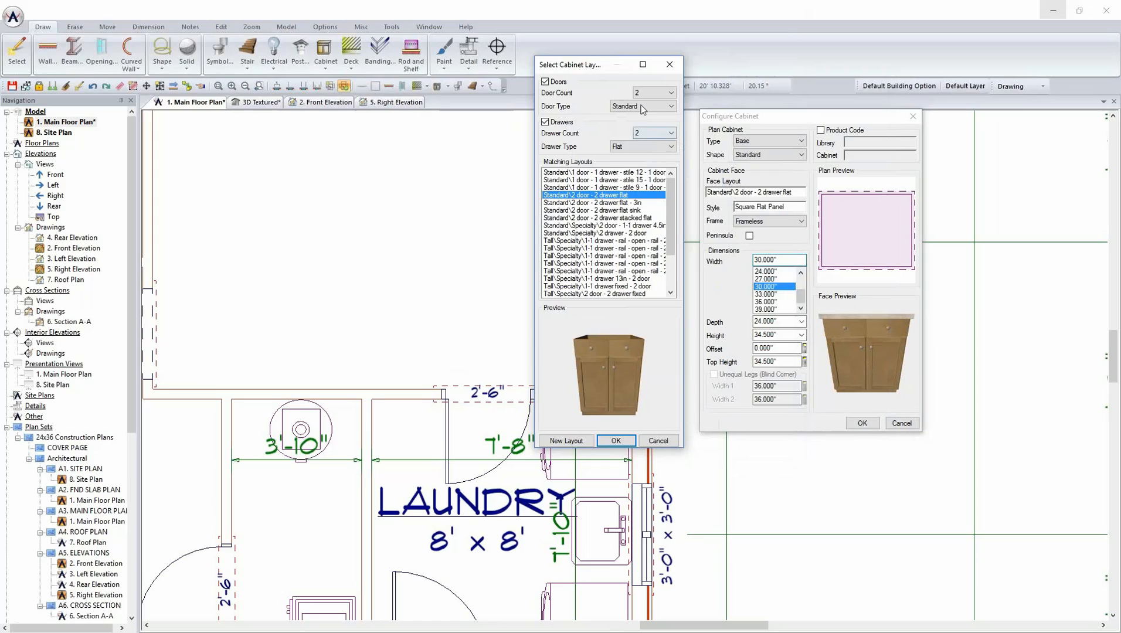
click(655, 93)
click(655, 104)
click(654, 134)
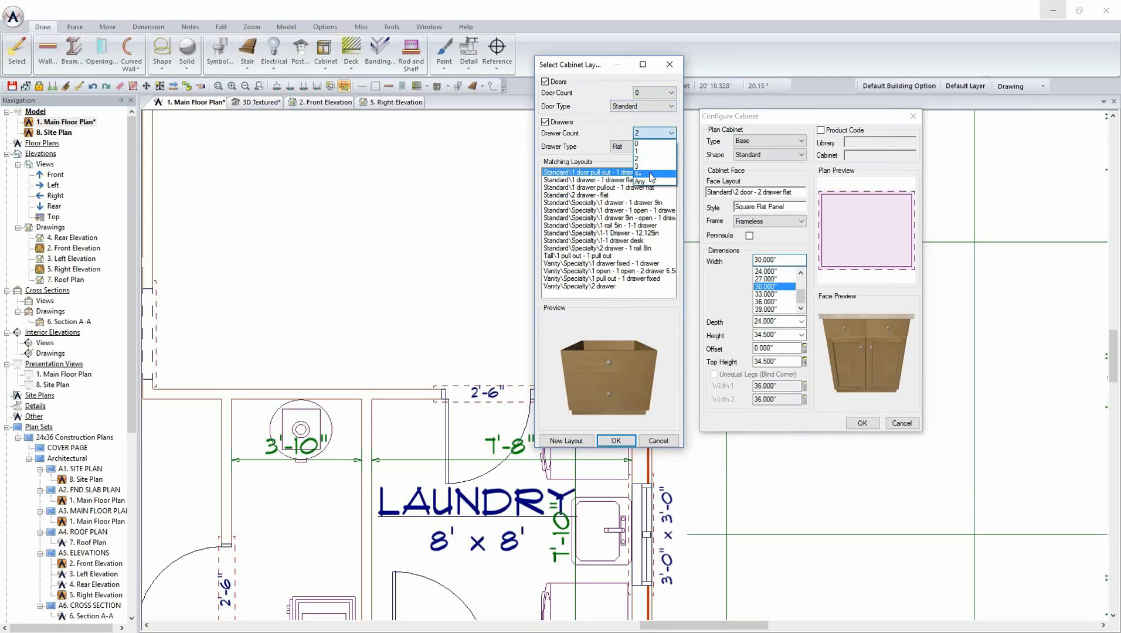
click(651, 176)
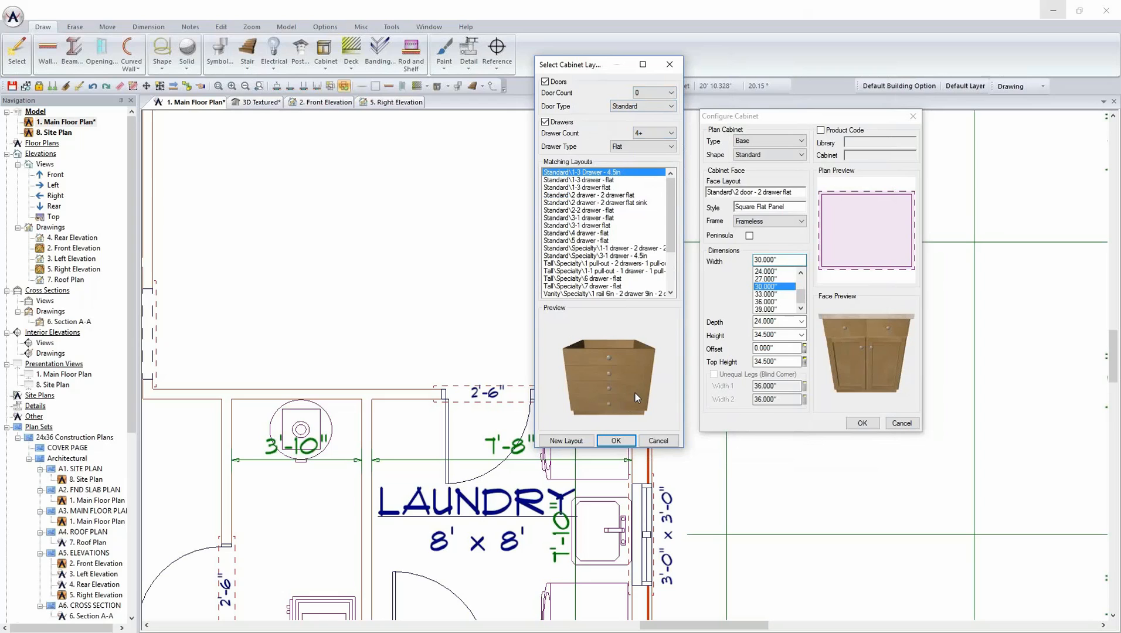
click(615, 440)
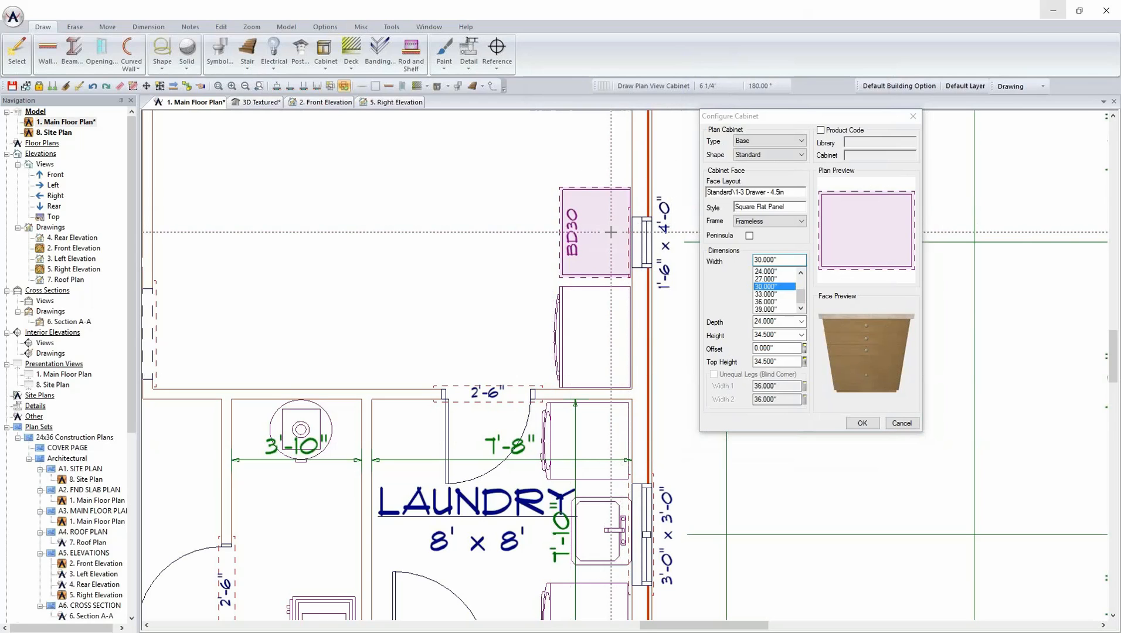
click(610, 232)
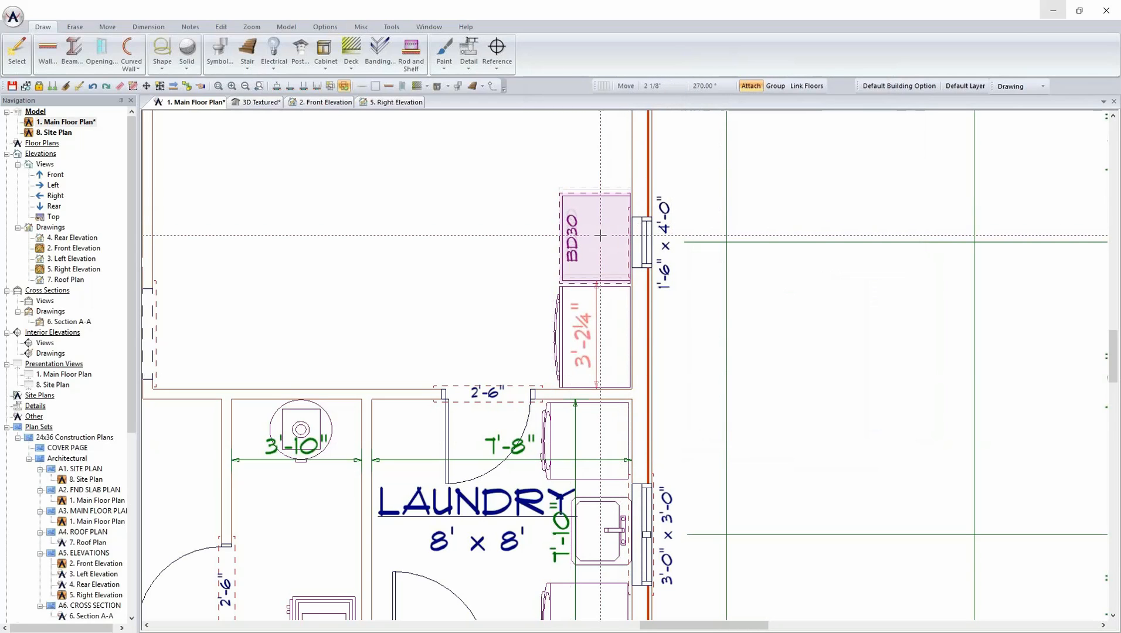
drag(600, 237, 600, 239)
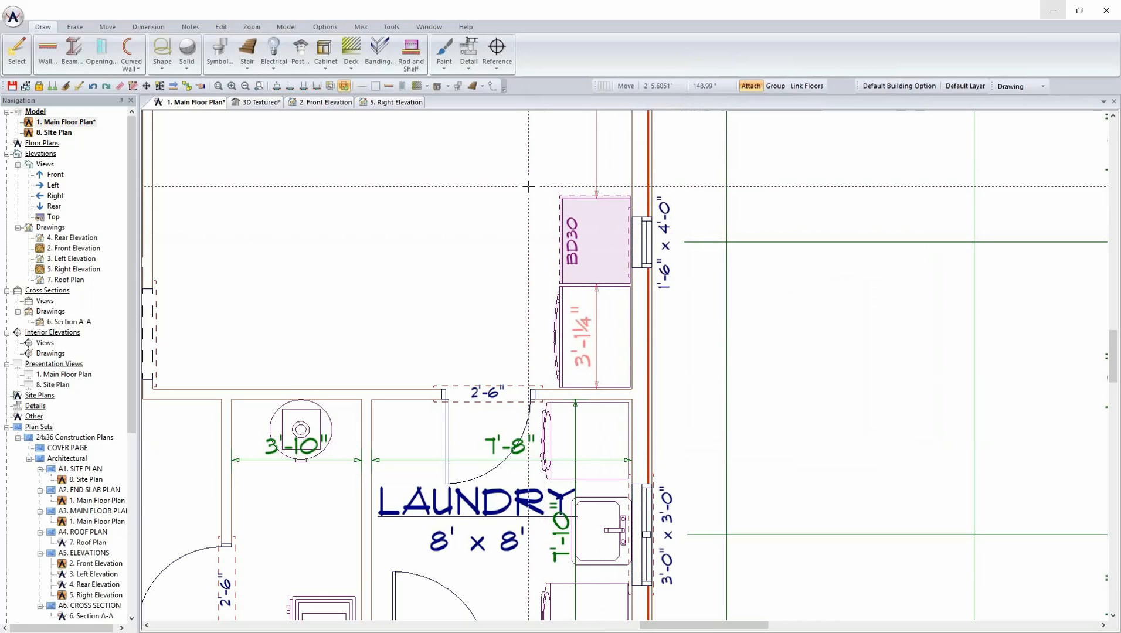
- Start another standard base cabinet with a width of 36 inches
click(319, 55)
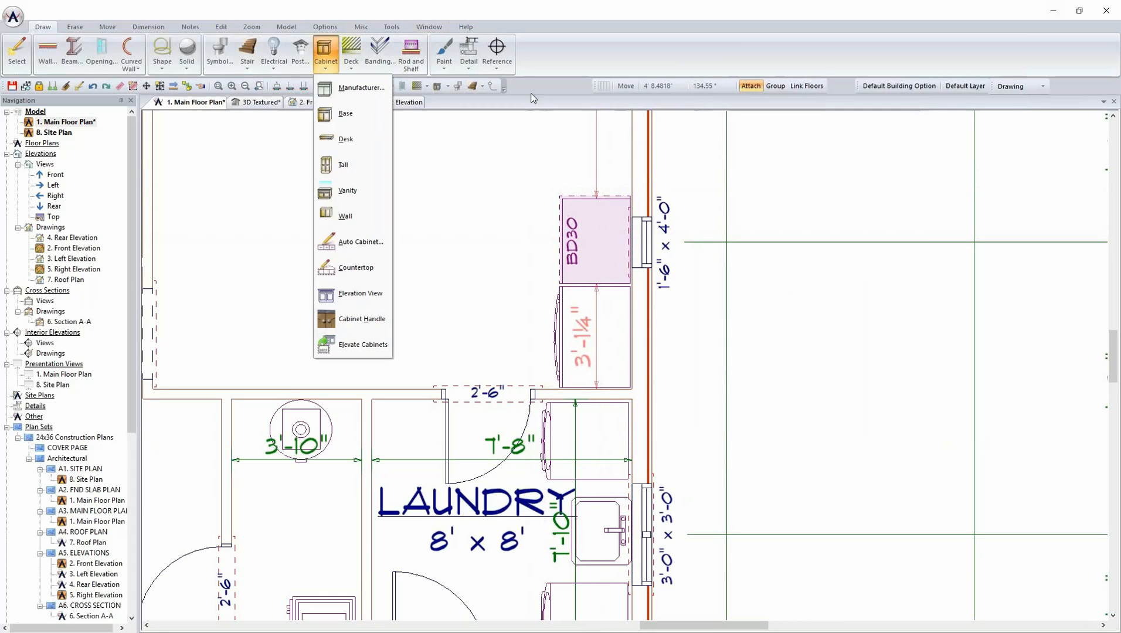
click(345, 113)
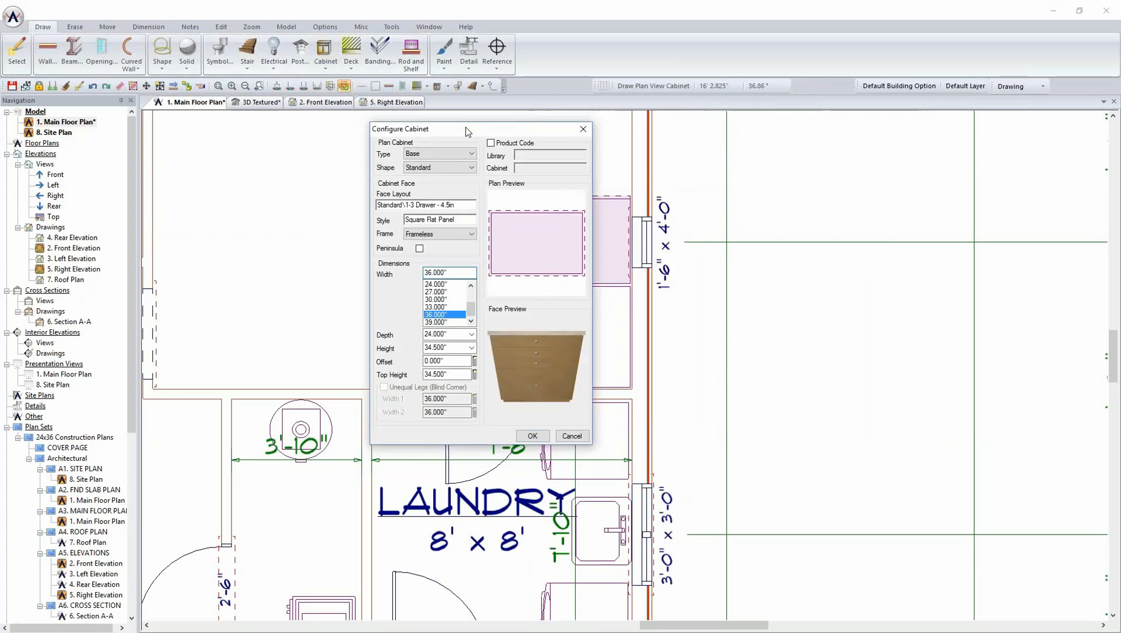
drag(466, 127, 847, 95)
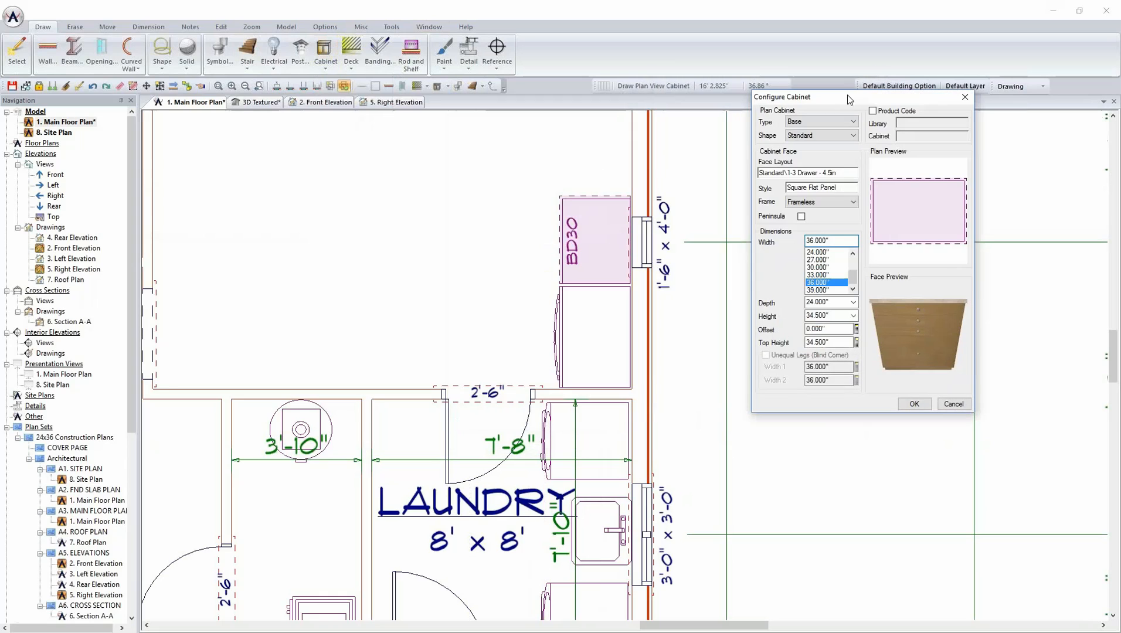
click(824, 283)
- Filter the cabinet's face layouts to 2 doors and 1 drawer and select Standard\2 door - 1 drawer flat
click(827, 173)
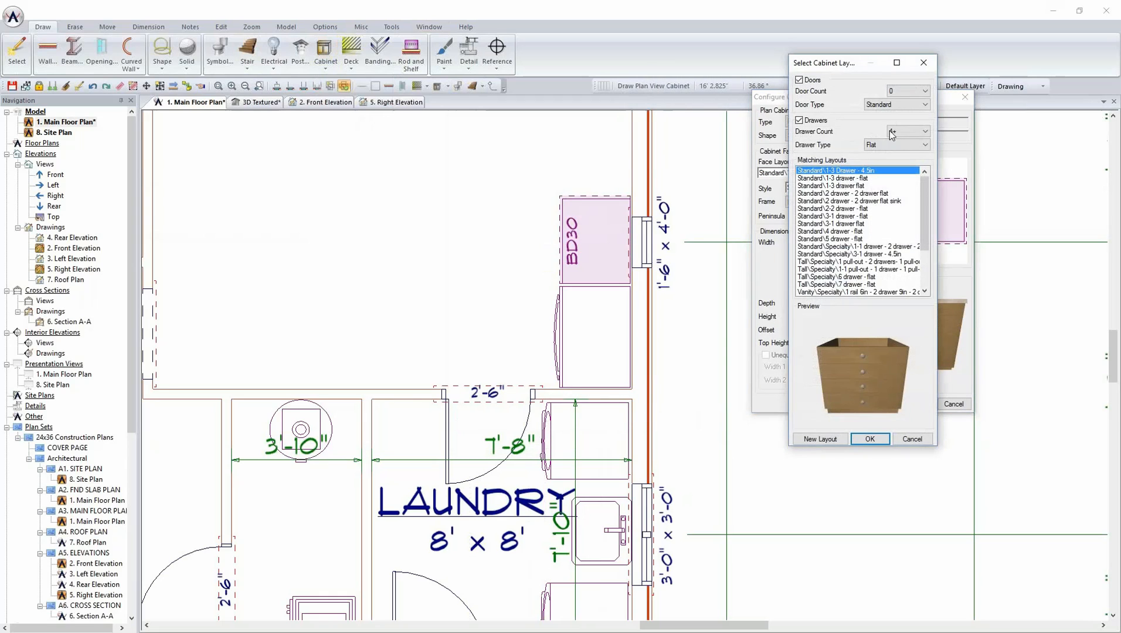
click(907, 90)
click(902, 120)
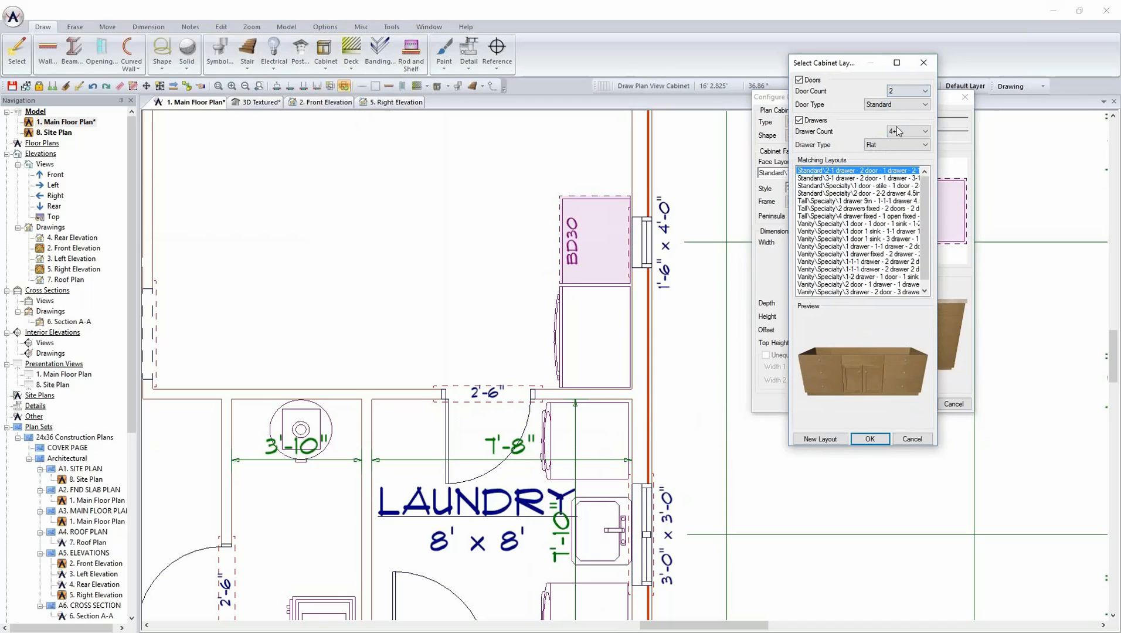
click(907, 131)
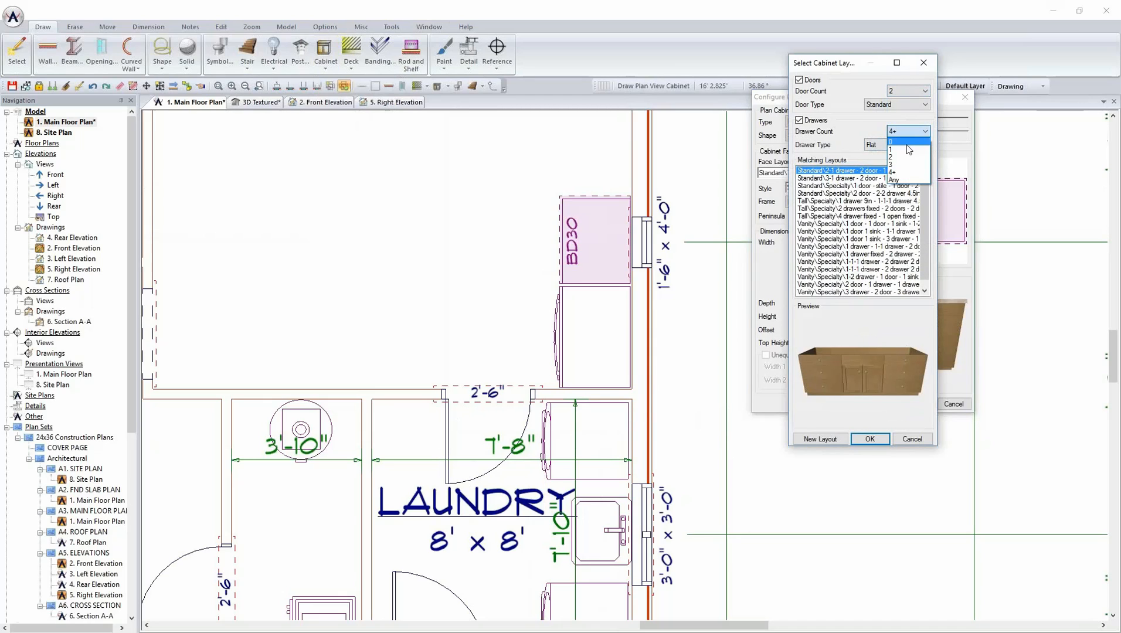
click(907, 150)
click(865, 208)
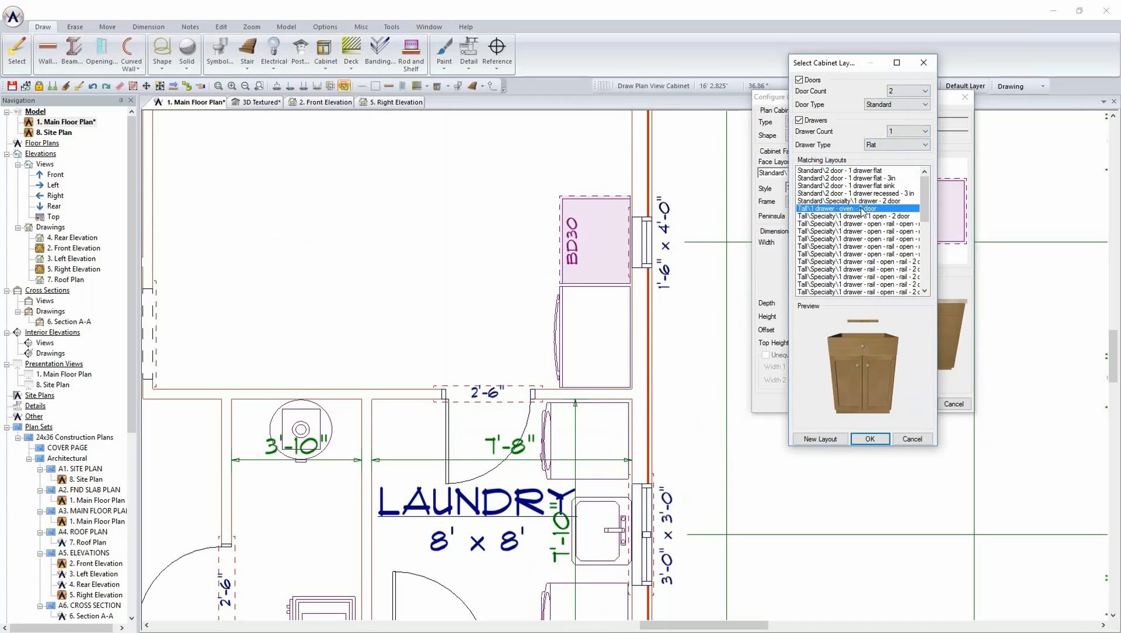
click(865, 200)
click(867, 178)
click(866, 170)
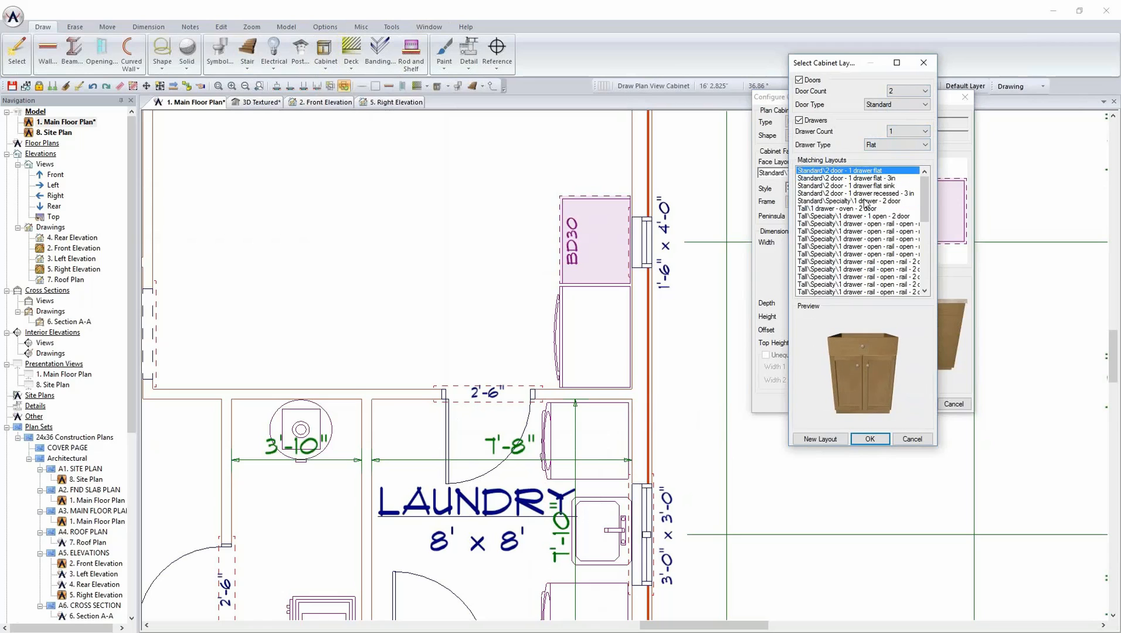
mouse_move(923, 197)
mouse_down()
mouse_move(922, 240)
mouse_move(920, 182)
mouse_up()
- Filter the face layouts to 2 doors and 0 drawers and preview the Standard\2 door variants
click(910, 131)
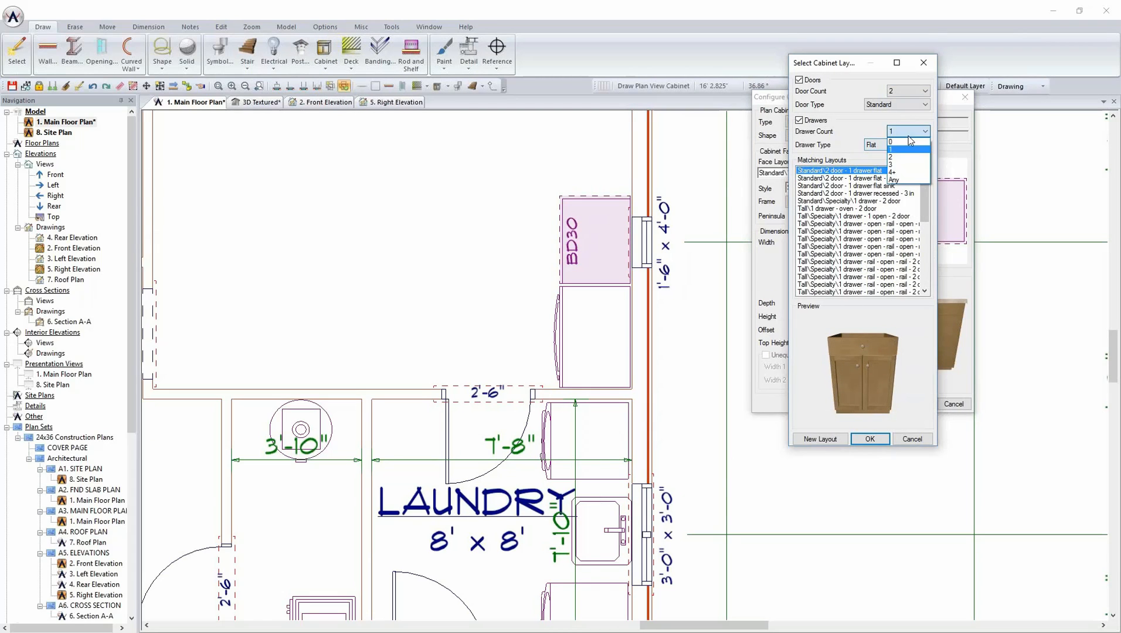
click(910, 146)
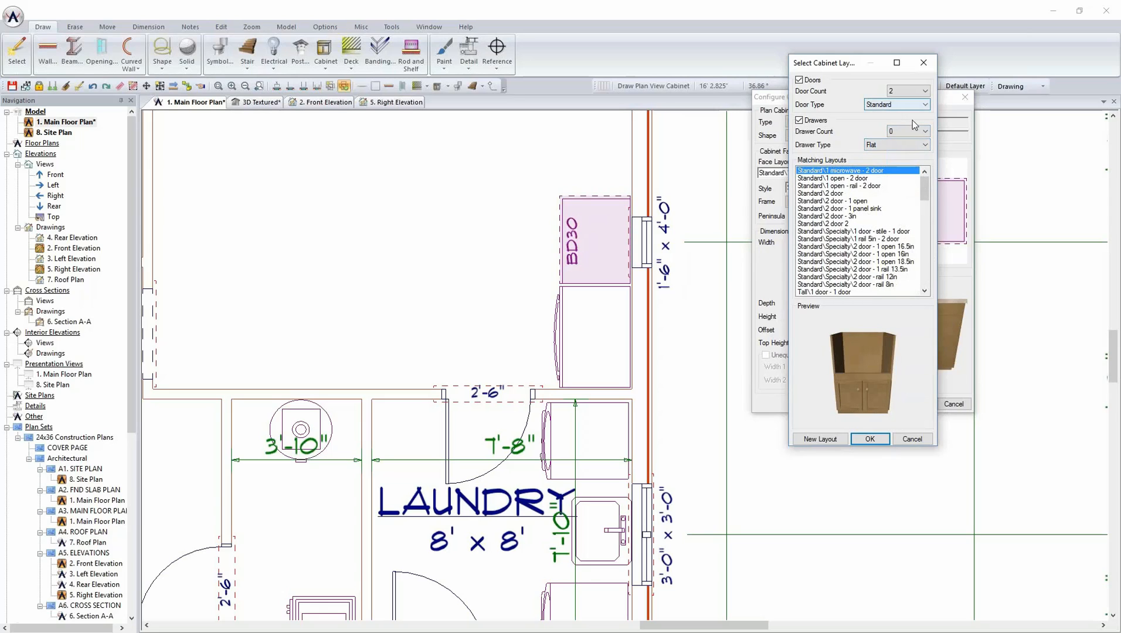
click(835, 201)
click(832, 194)
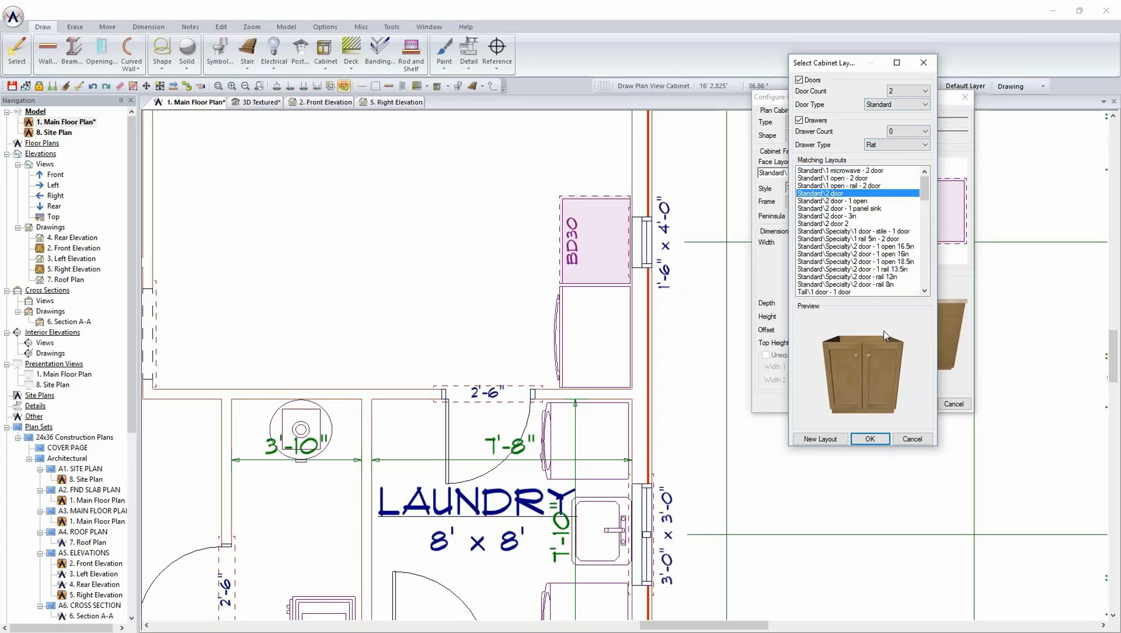
click(616, 152)
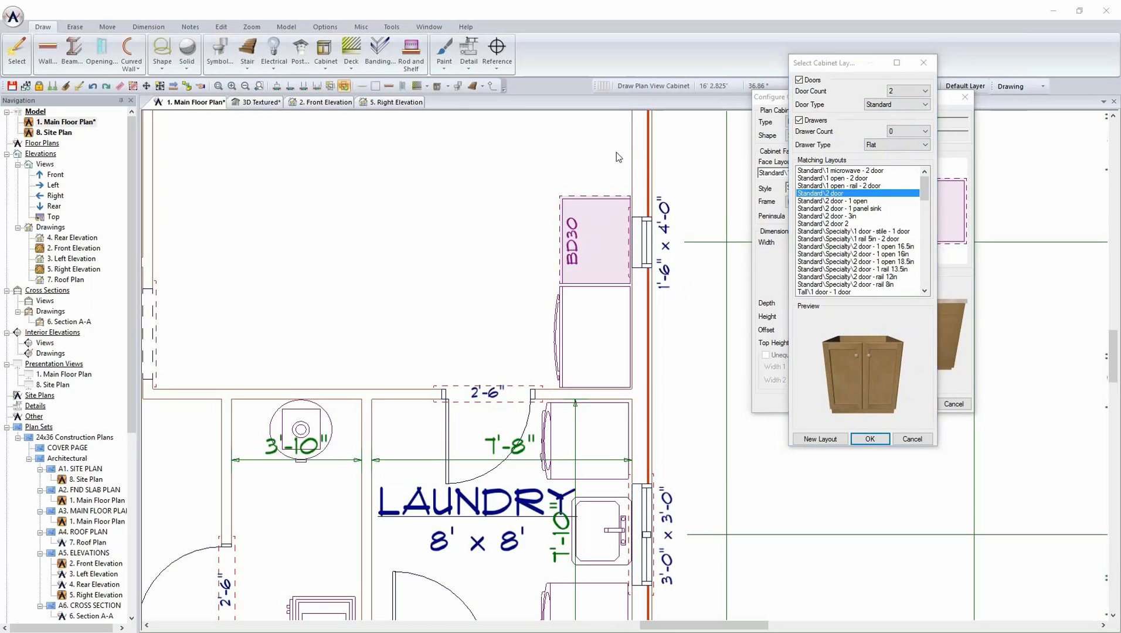
click(848, 208)
click(850, 215)
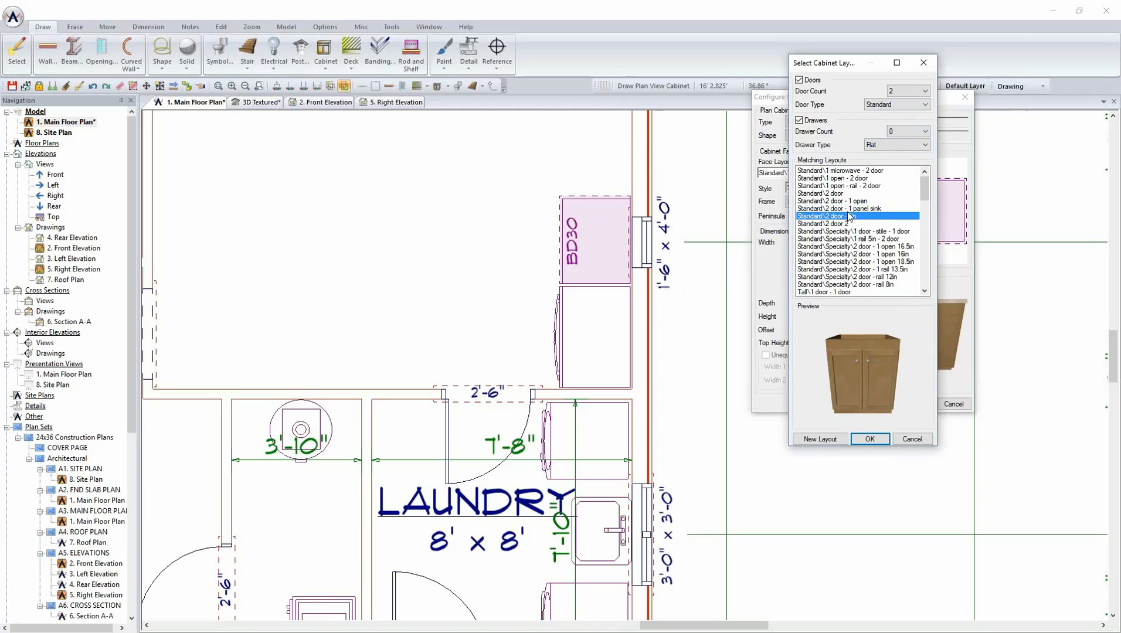
key(Down)
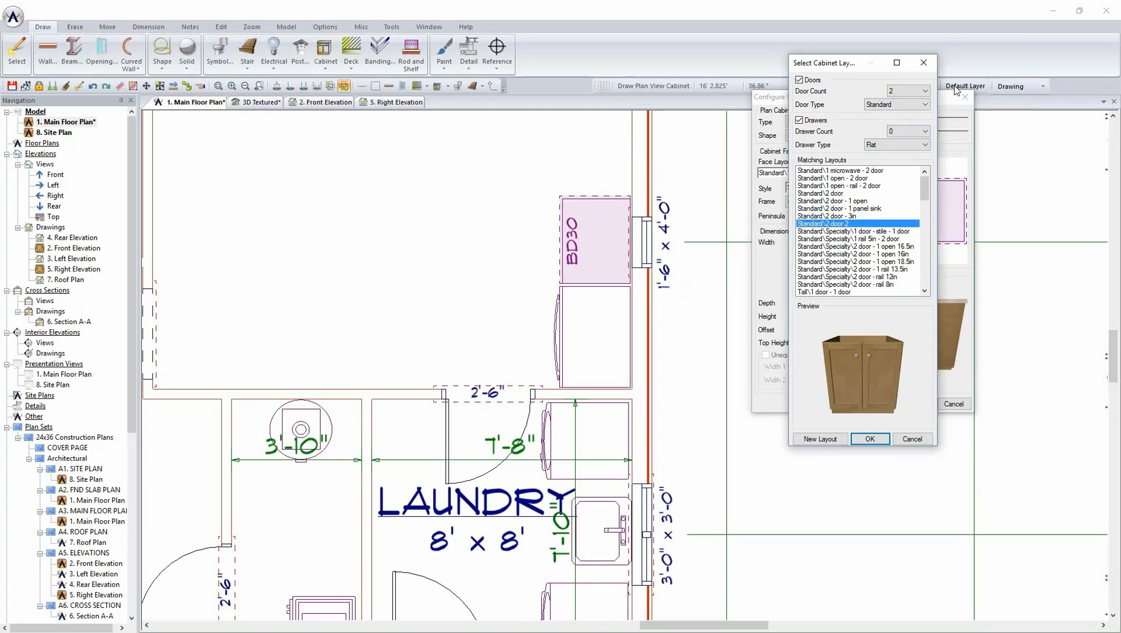
- Accept the Standard\2 door - 1 drawer flat layout and place the 36-inch base cabinet on the exterior wall, directly beyond the drawer cabinet
click(907, 132)
click(903, 150)
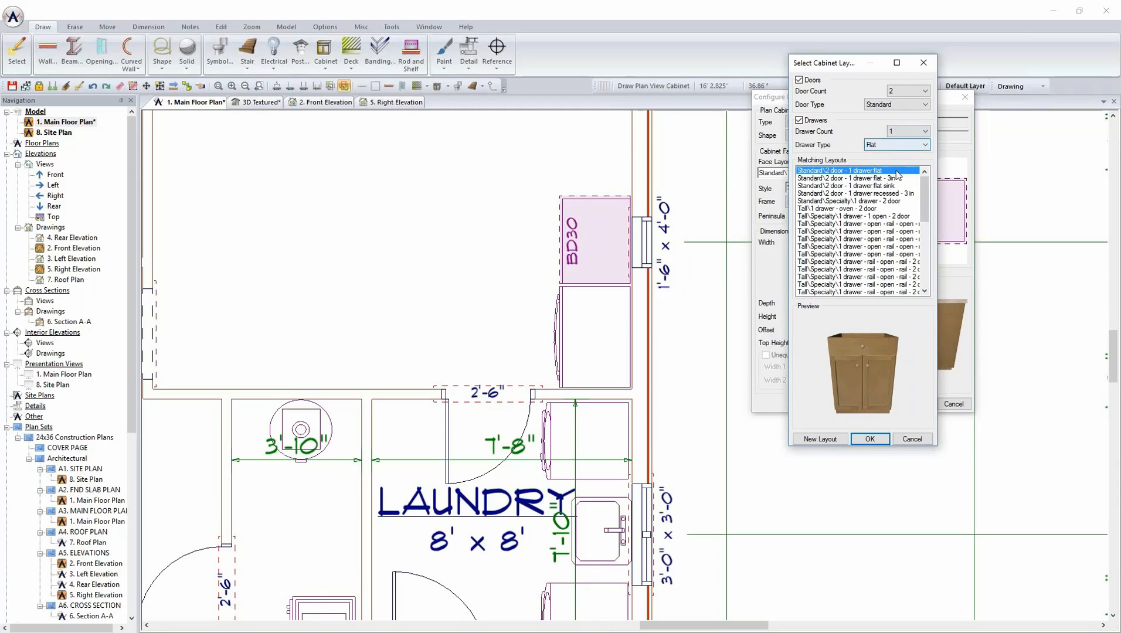
click(869, 438)
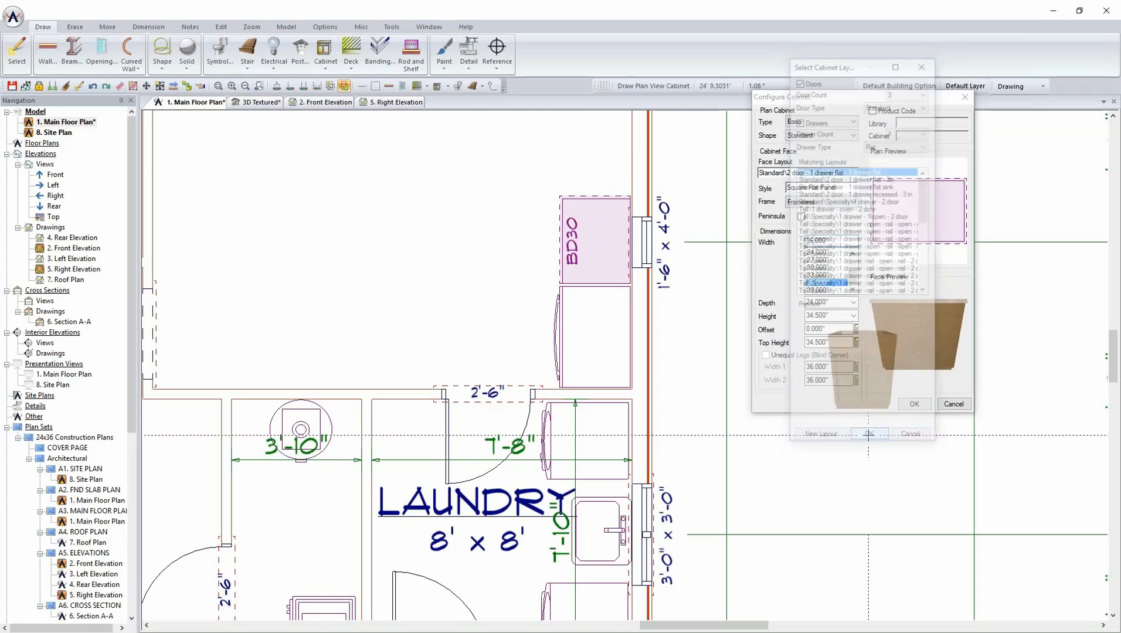
middle_drag(638, 203, 602, 406)
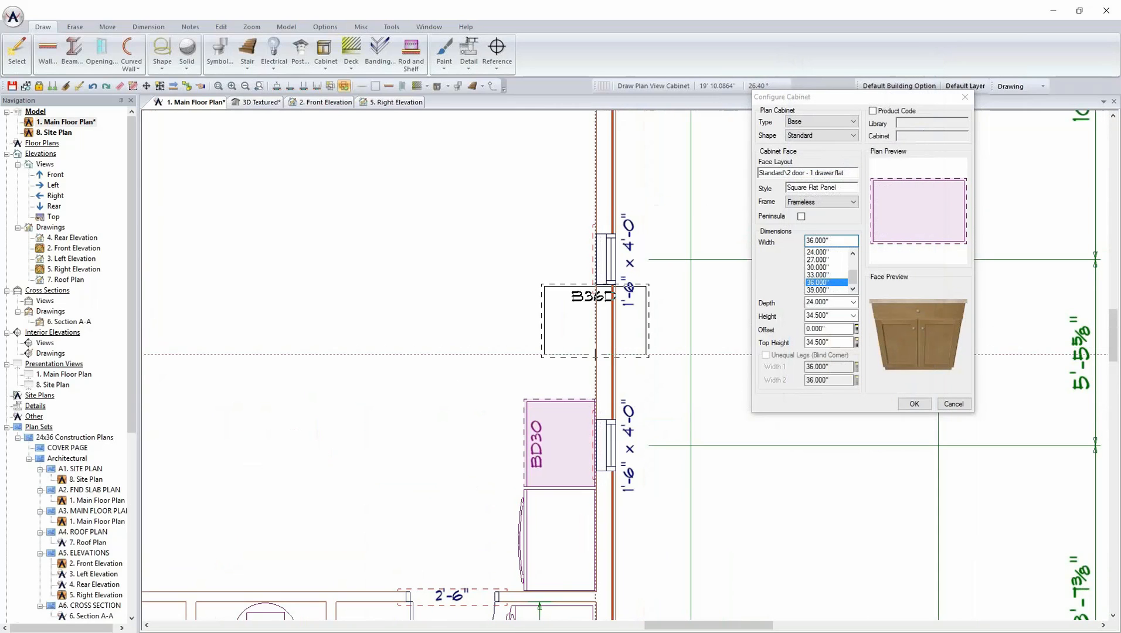
click(562, 354)
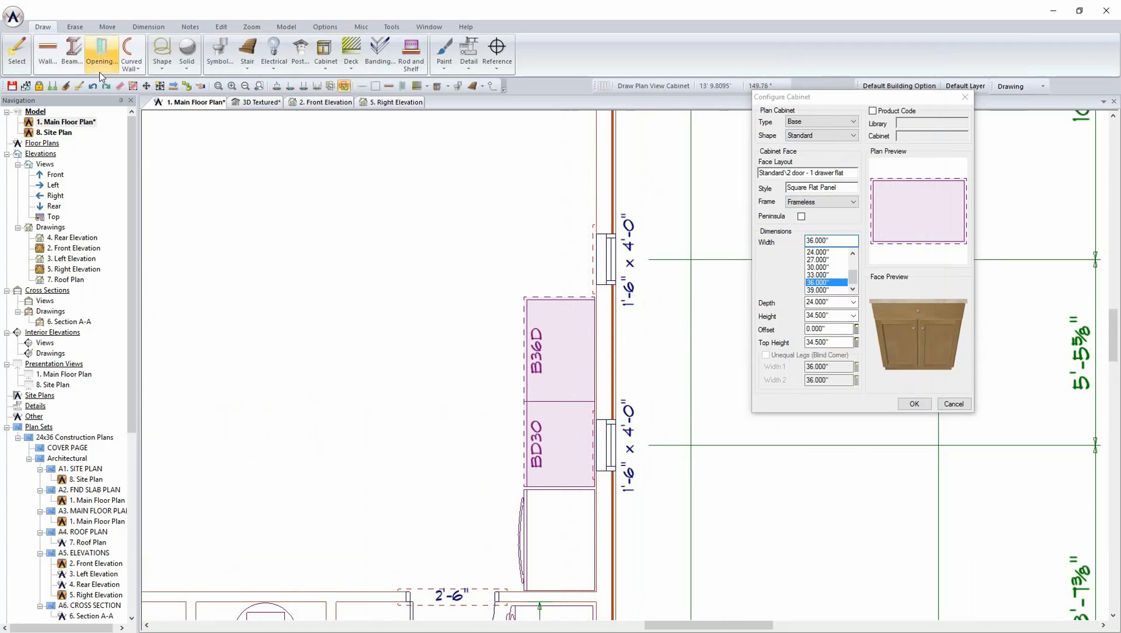
- Reuse the placed 30-inch drawer cabinet to add two more along the exterior wall, continuing the run beyond the 36-inch cabinet
click(17, 51)
click(569, 448)
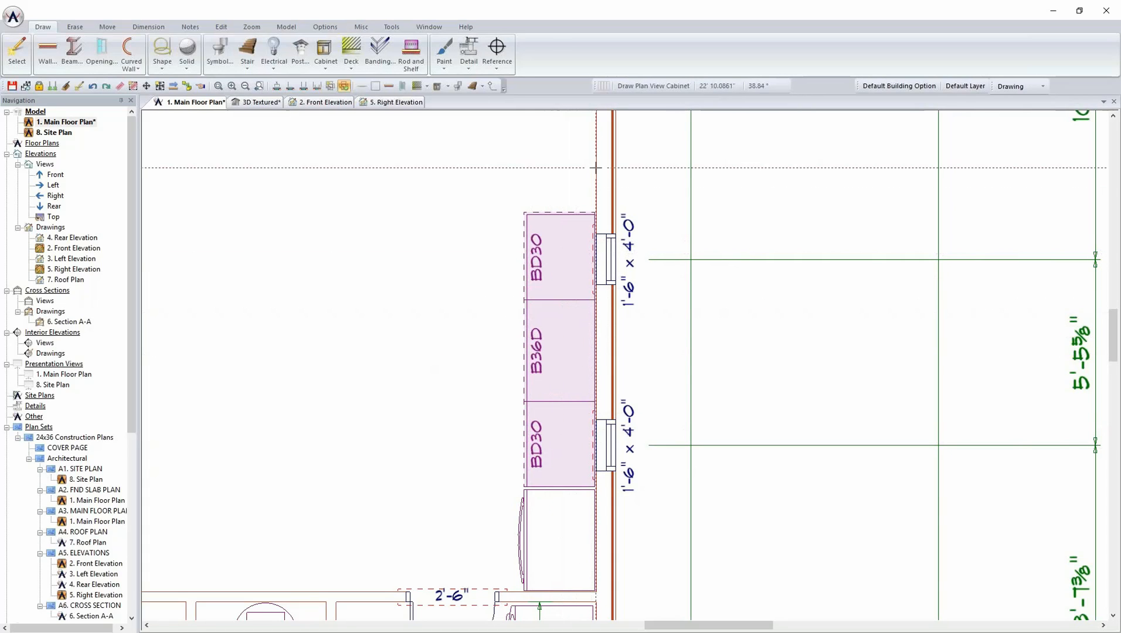
click(561, 167)
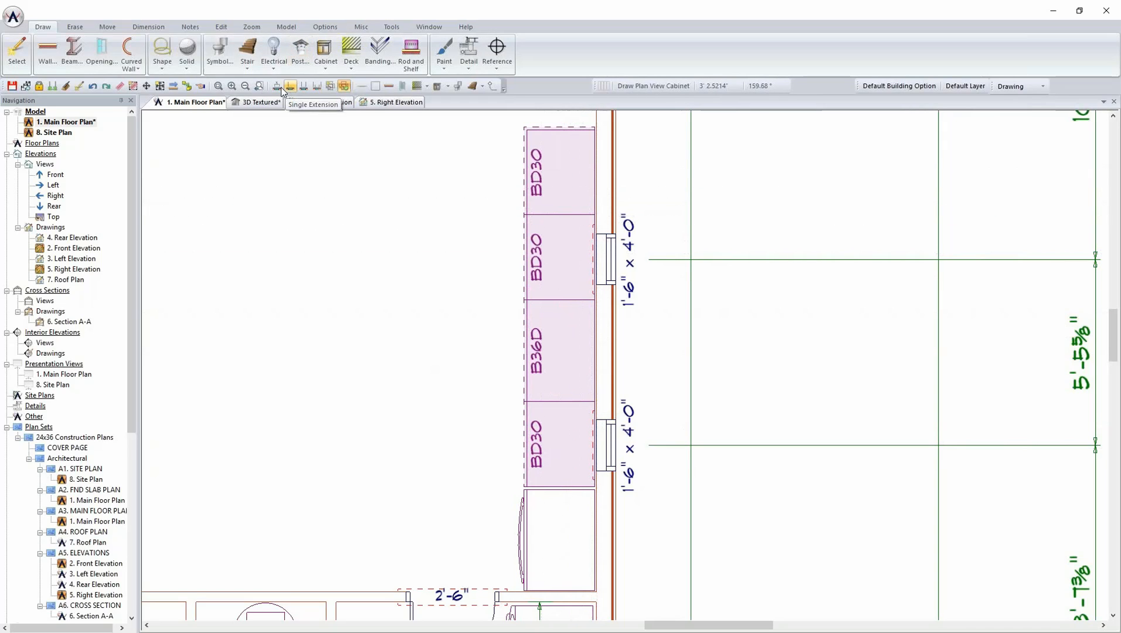
- Inspect the base cabinet run along the exterior wall from different viewpoints in the textured 3D view
click(258, 102)
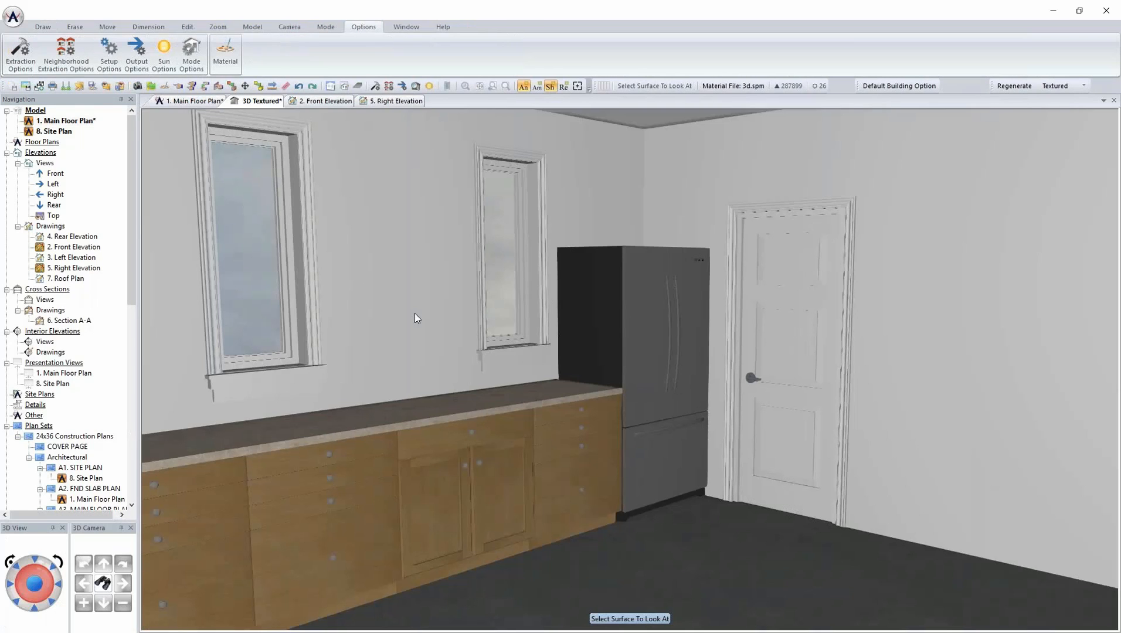
key(Left)
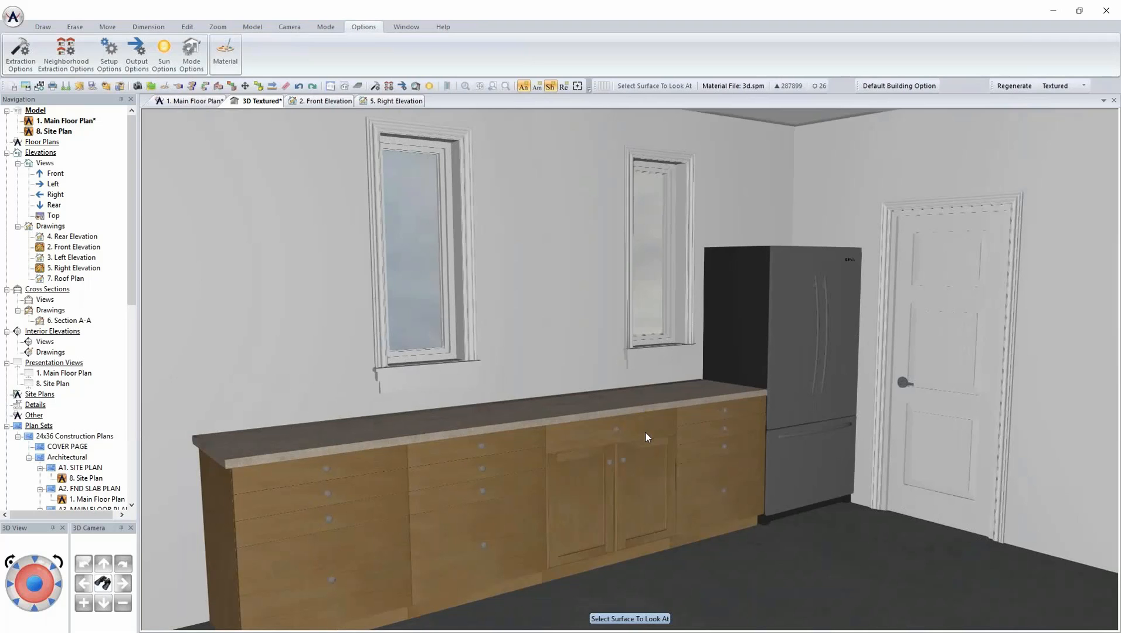
click(416, 551)
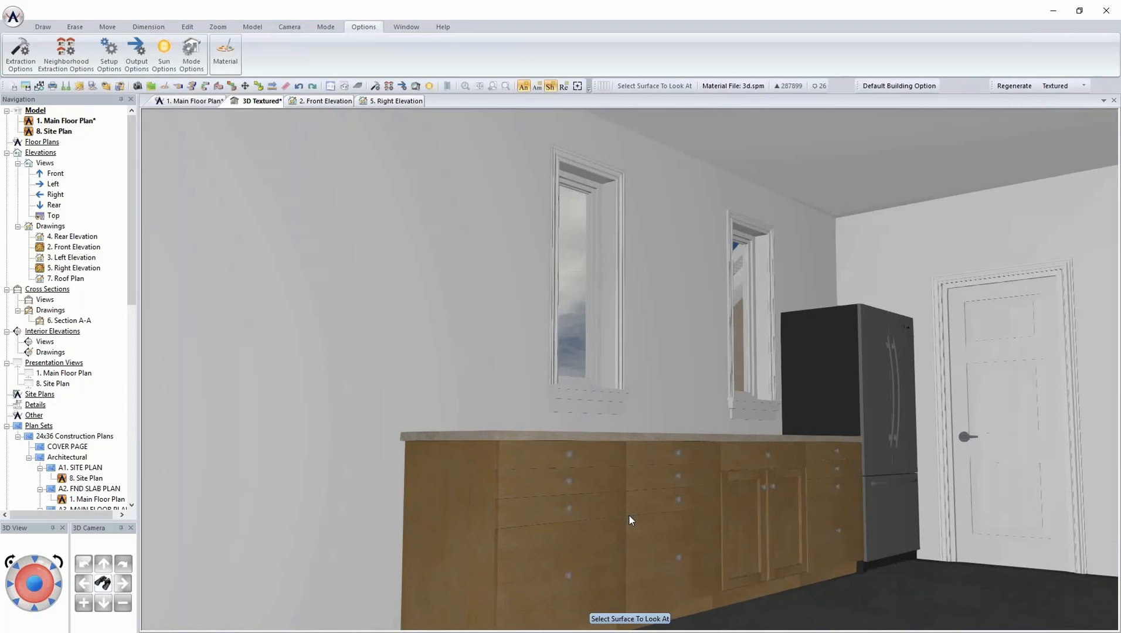
click(202, 102)
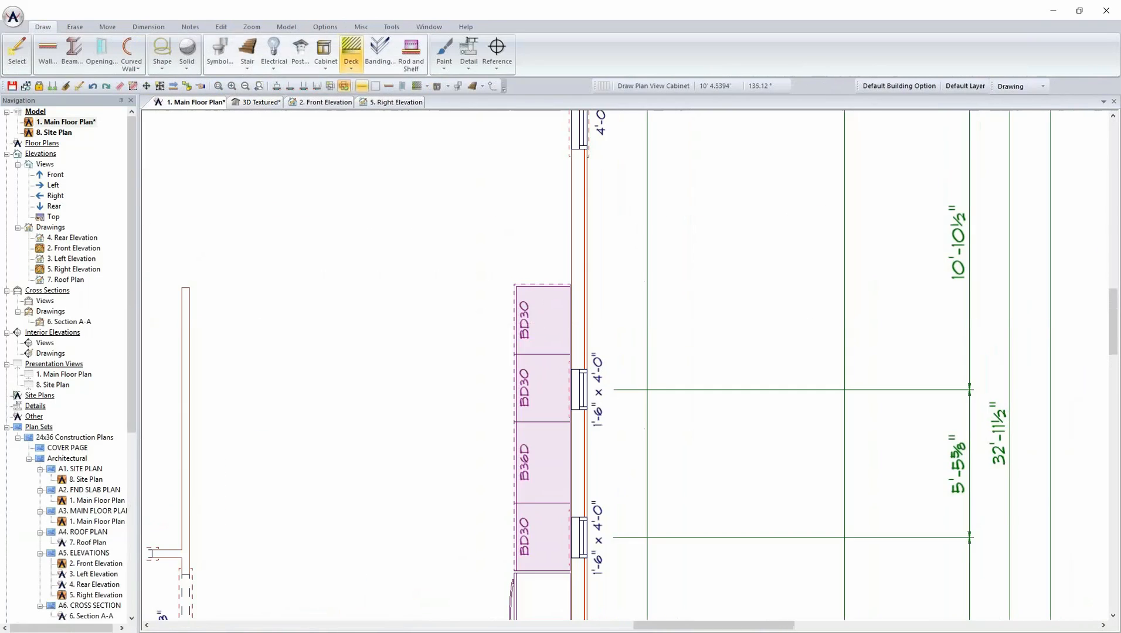
- Configure a new base cabinet 12 inches wide and filter its face layouts to 1 door and 1 drawer
click(326, 53)
click(370, 113)
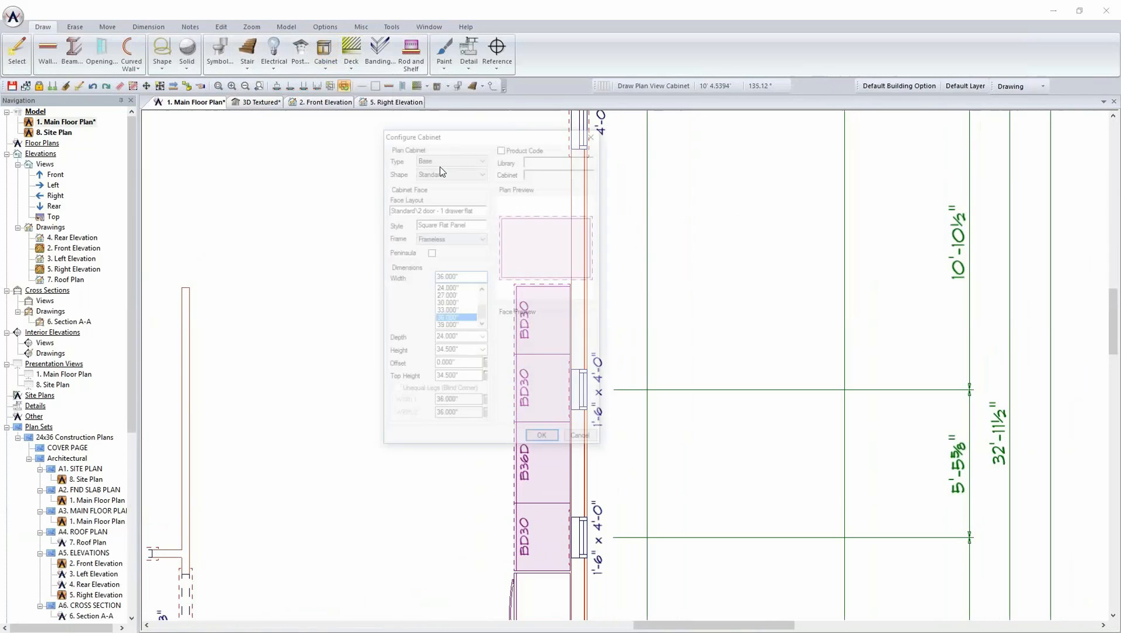
click(482, 289)
click(452, 296)
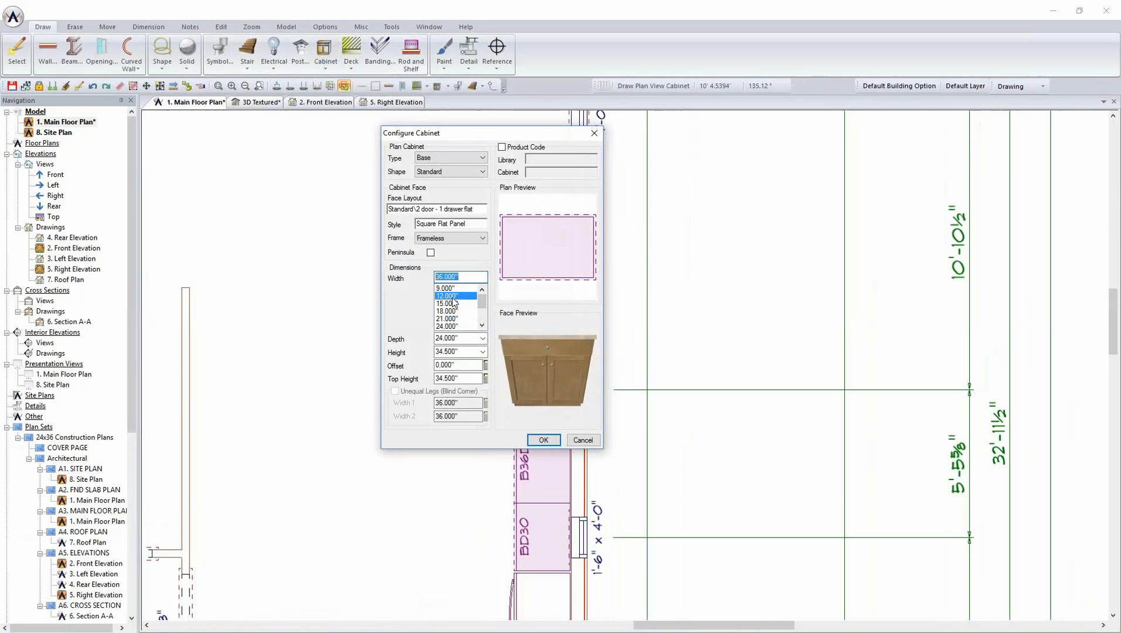
click(453, 211)
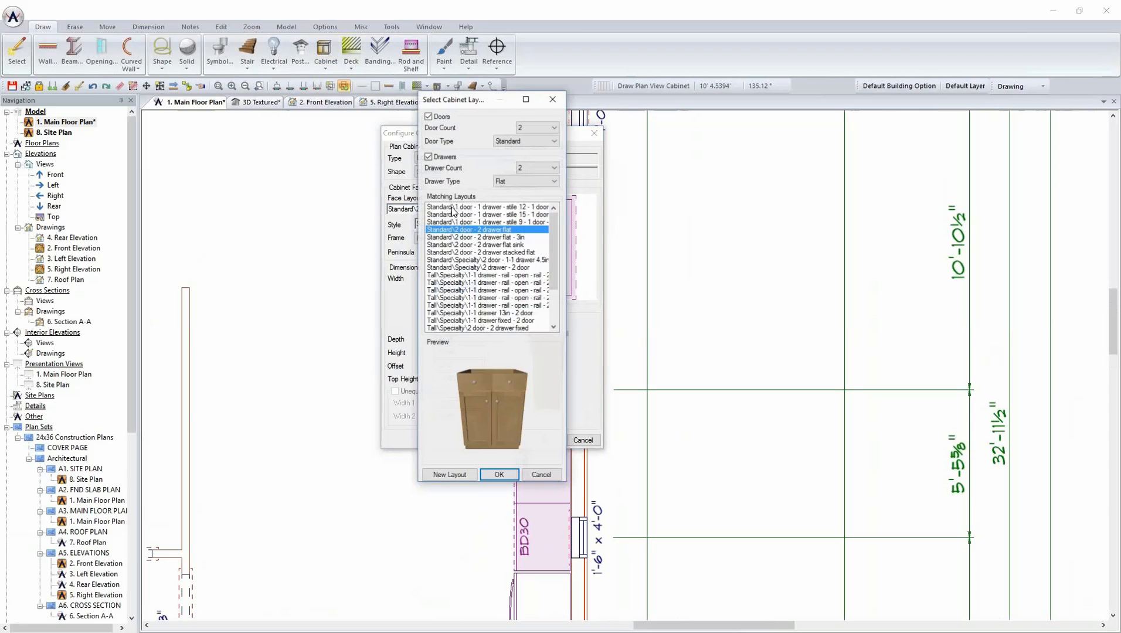
click(540, 128)
click(538, 143)
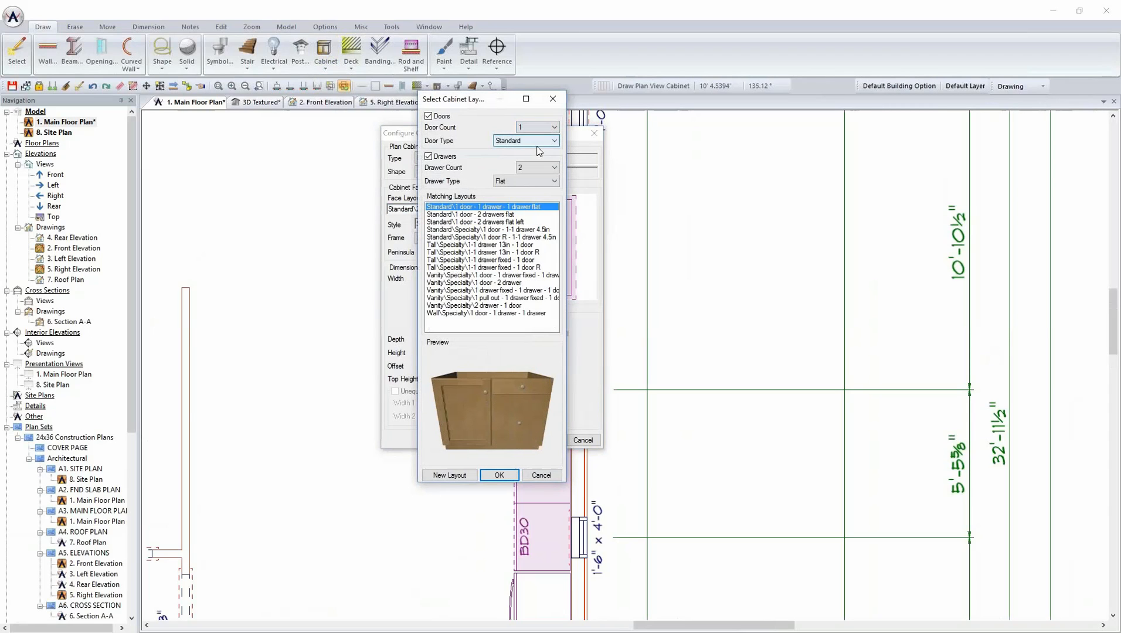
click(537, 168)
click(535, 189)
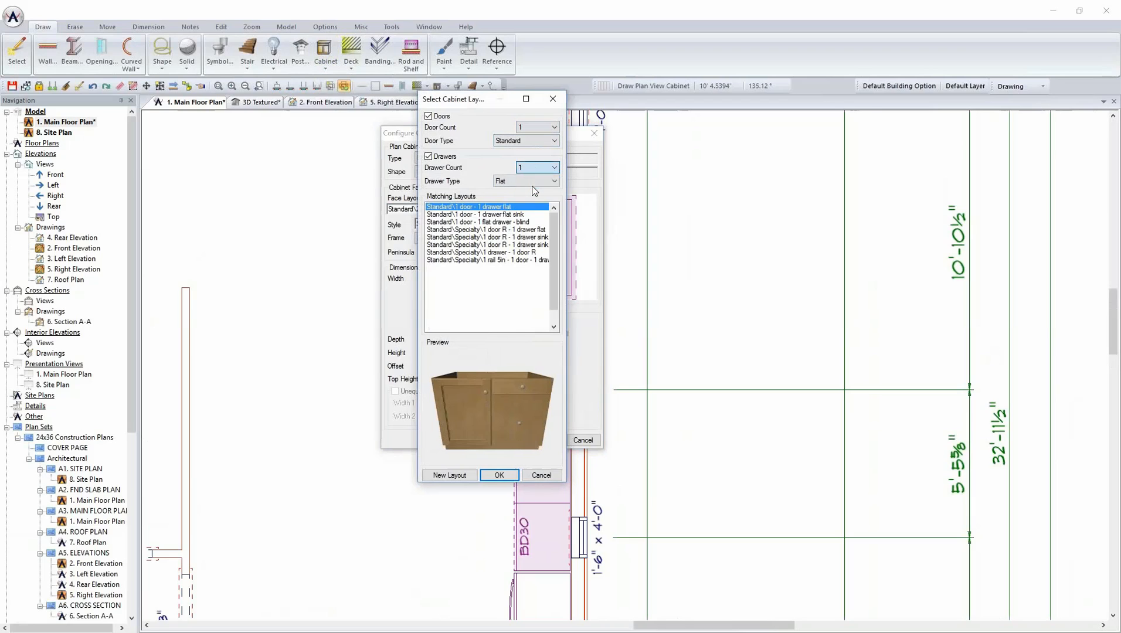
- Accept the Standard\1 door - 1 drawer flat layout and place the 12-inch base cabinet at the far end of the exterior-wall run
click(499, 475)
drag(519, 134, 343, 152)
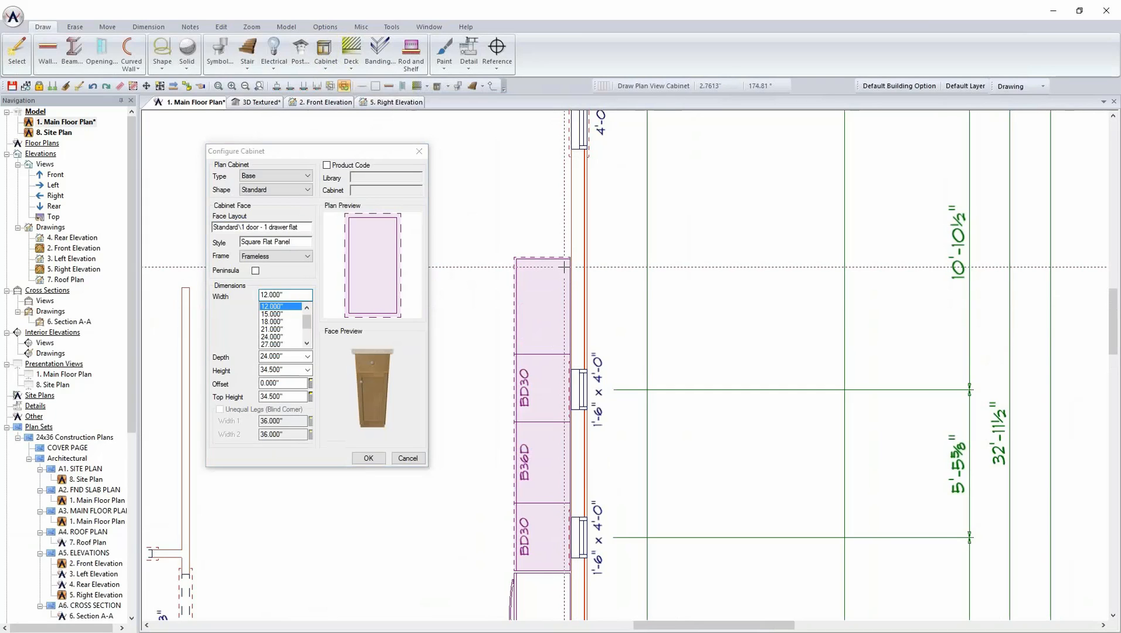
click(368, 458)
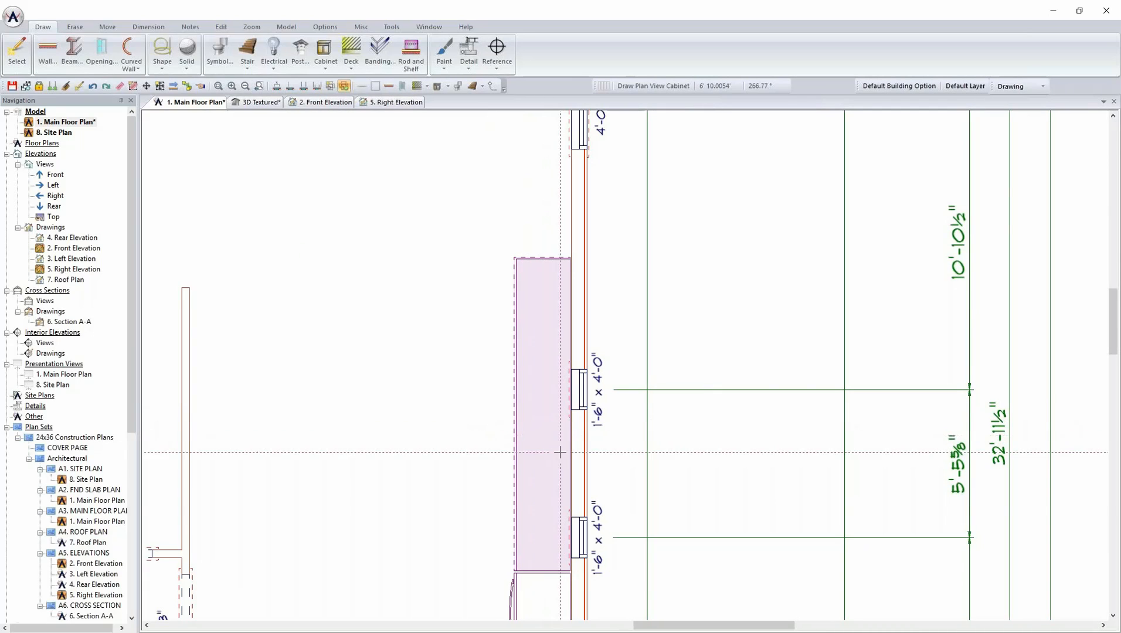
- Configure a 30-inch-wide base cabinet with the Standard\2 door - 1 drawer flat layout for the interior wall opposite the run
scroll(88, 360, down, 2)
middle_drag(277, 456, 422, 364)
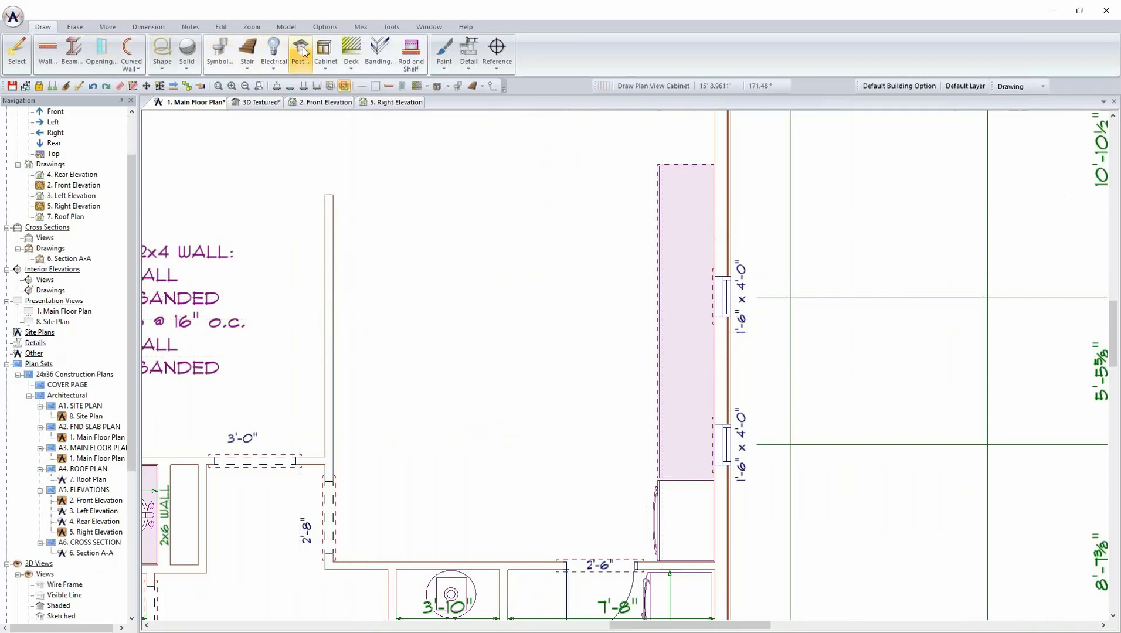
click(326, 58)
click(357, 115)
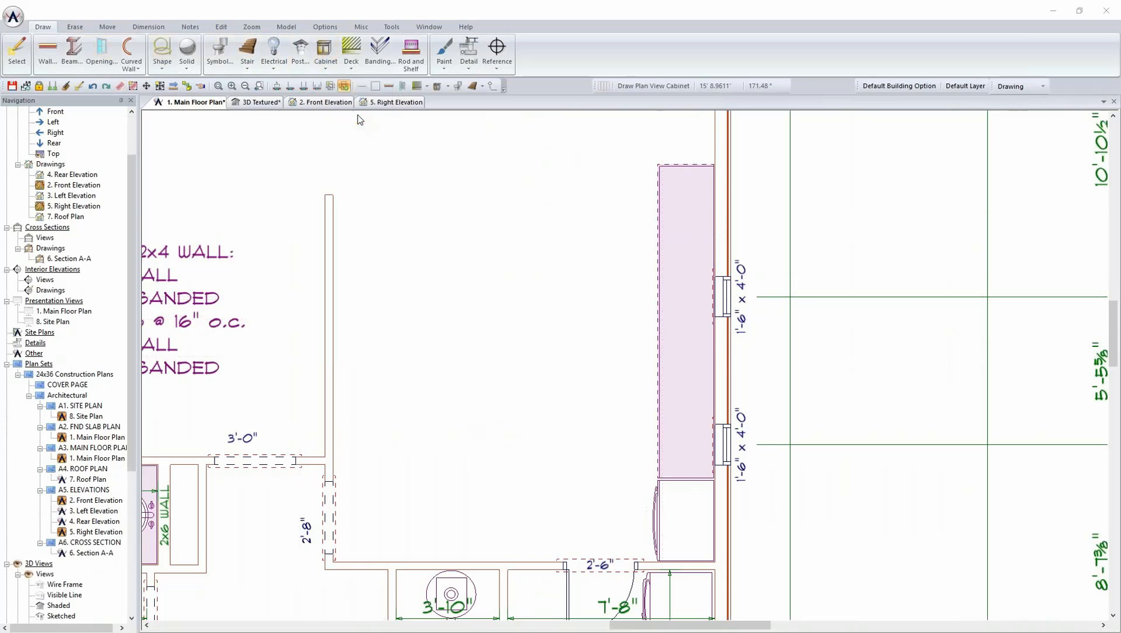
drag(498, 135, 209, 71)
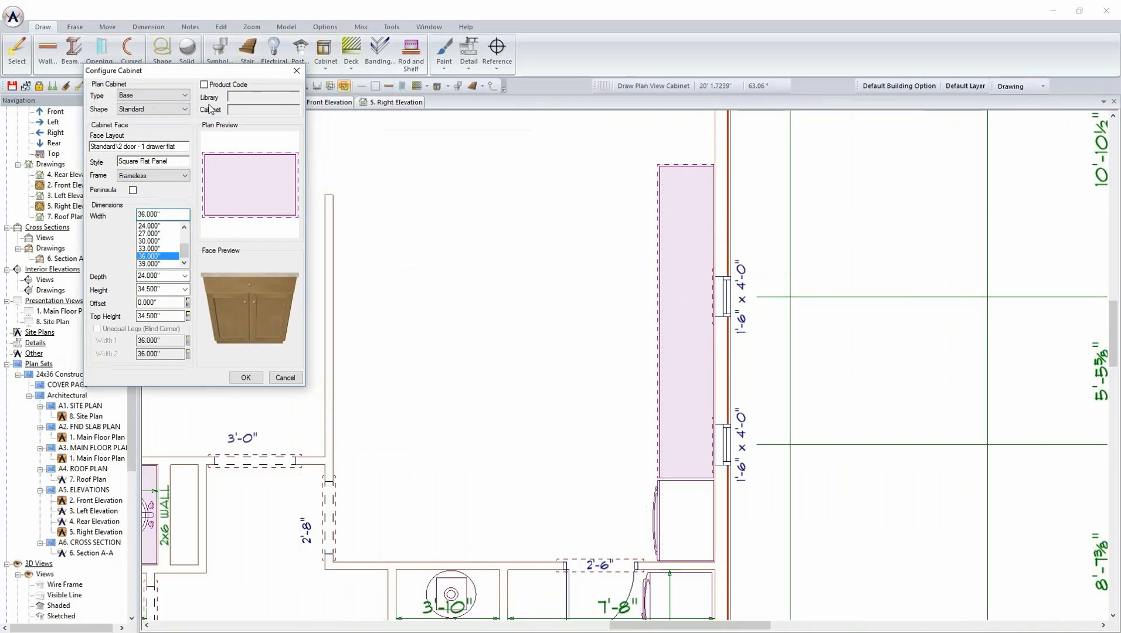
click(150, 241)
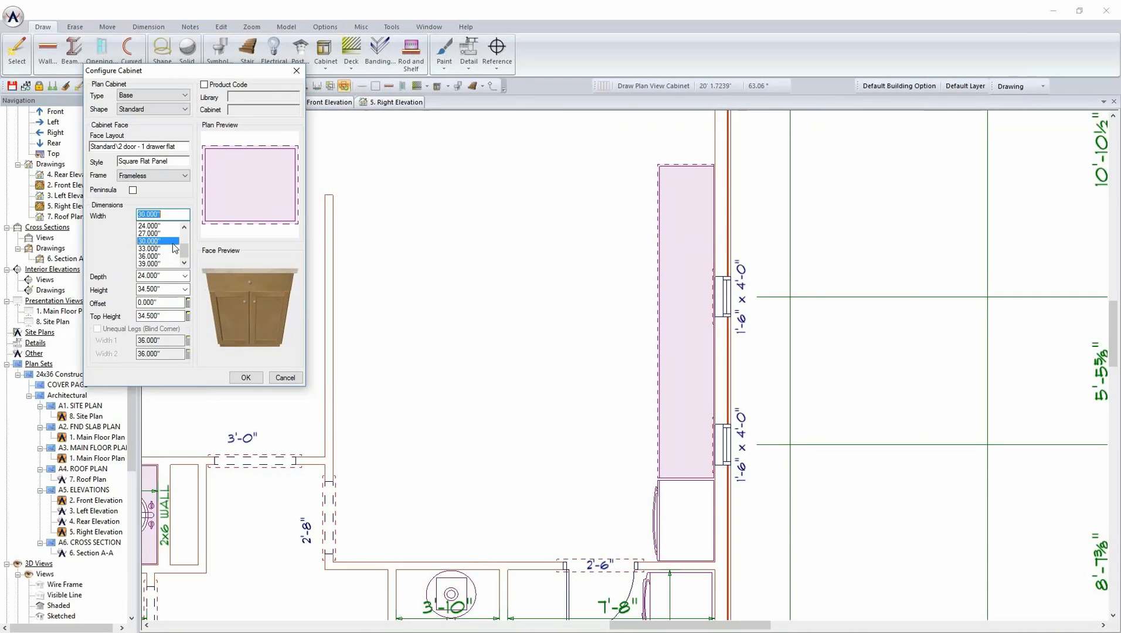
drag(209, 67, 864, 120)
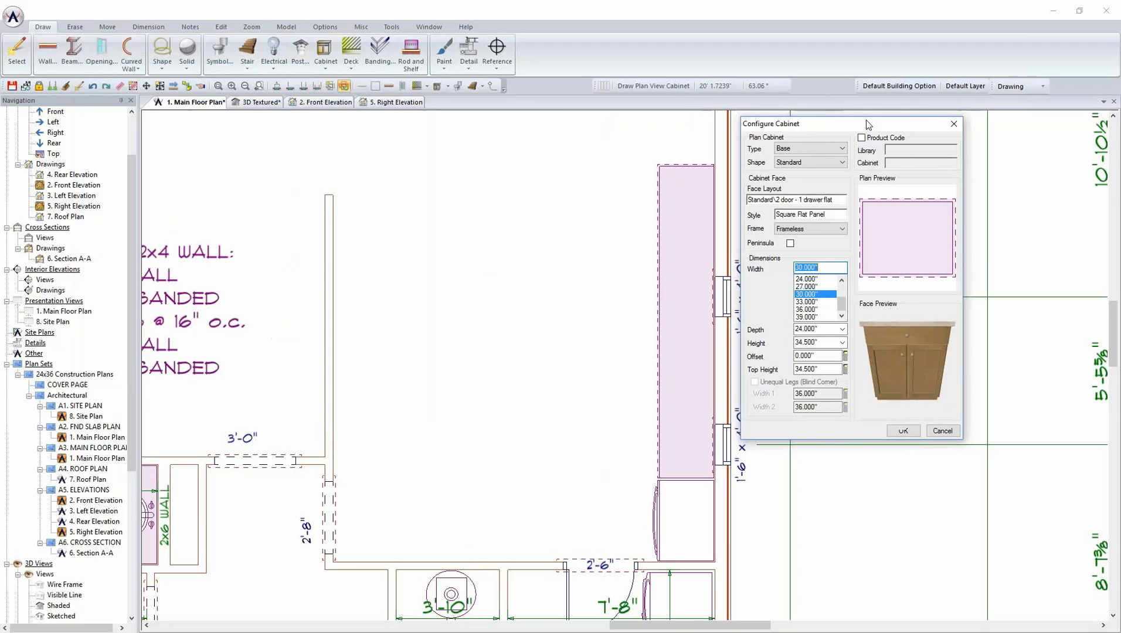
- Place three 30-inch base cabinets side by side along the interior wall and move them to about 3'-3" from the wall with the 2'-6" door
click(333, 416)
click(351, 415)
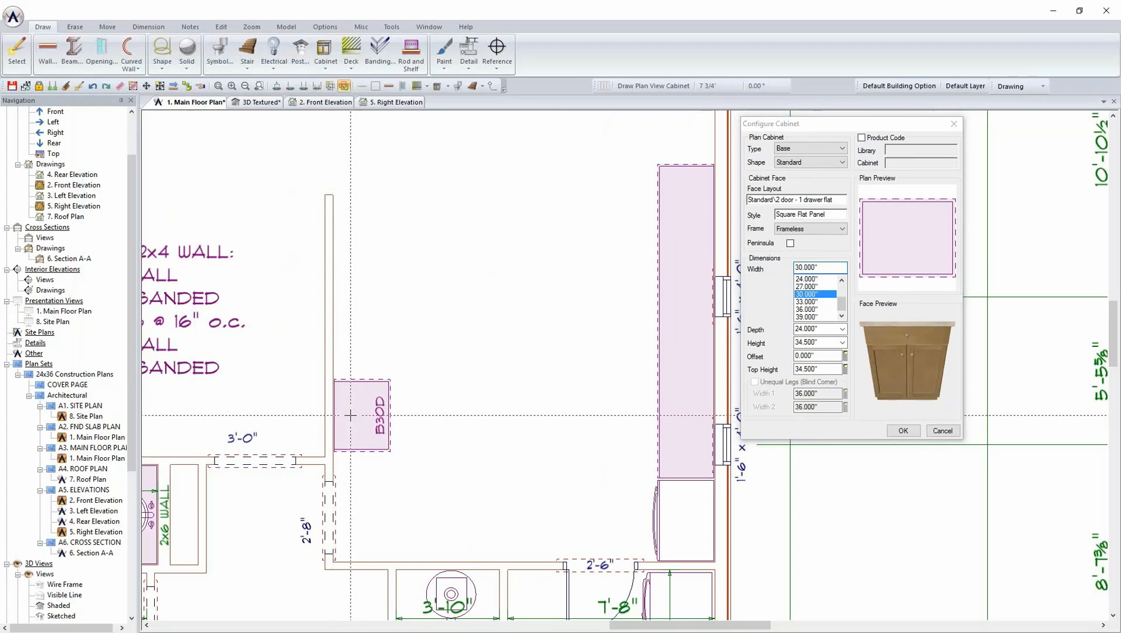
click(338, 338)
click(358, 329)
click(340, 284)
click(356, 280)
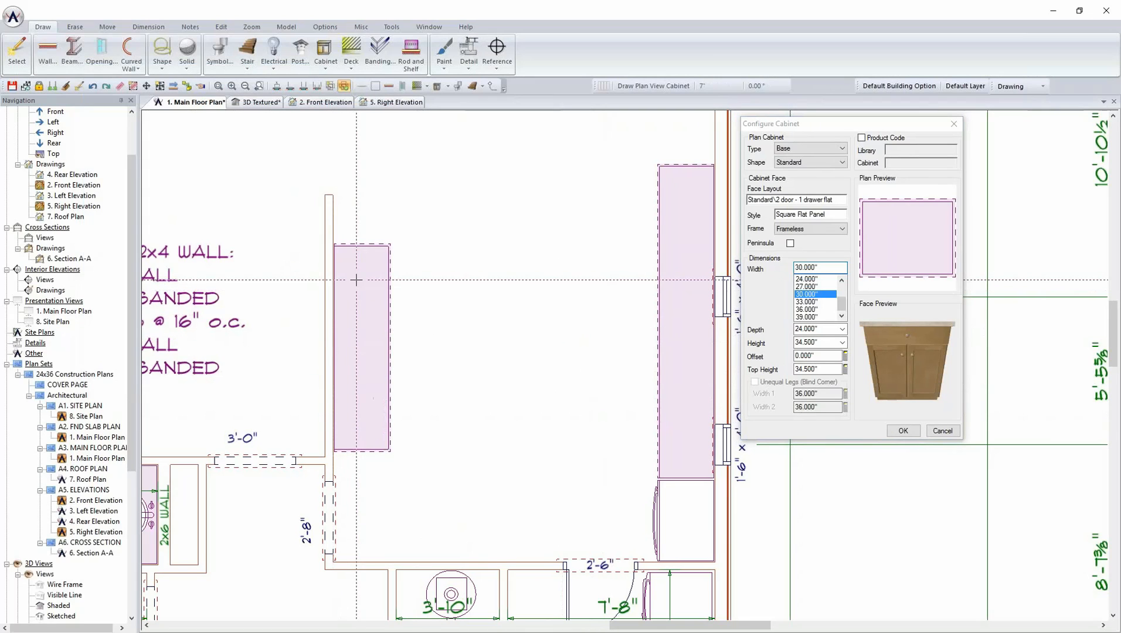
drag(364, 360, 367, 387)
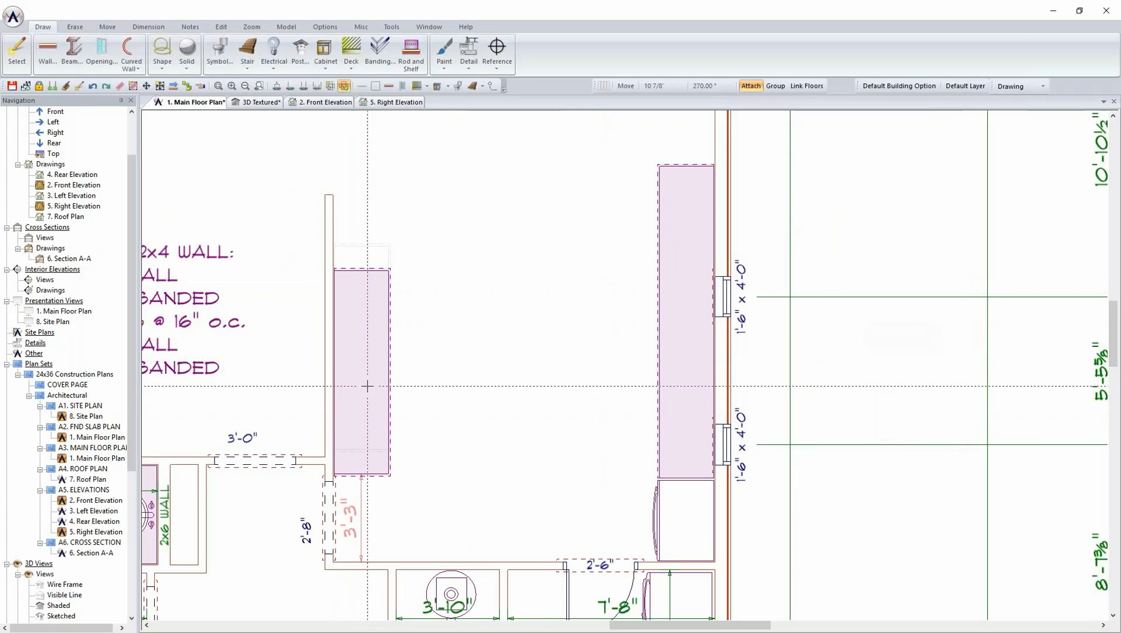
click(367, 386)
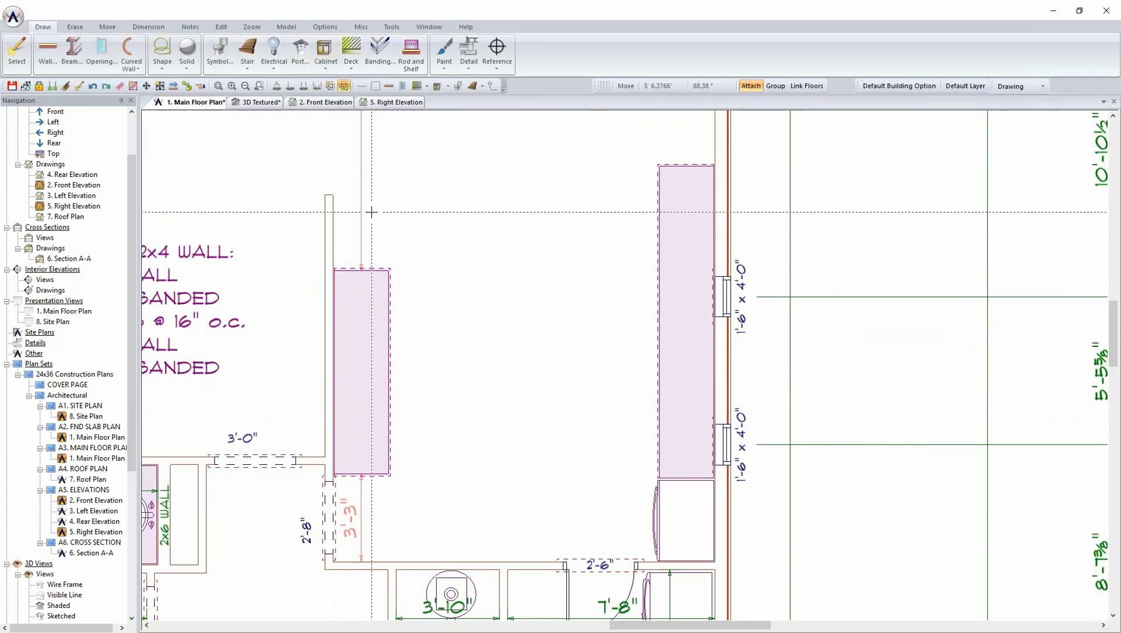
- Choose the OV30Dx96 cabinet from Armstrong's tall oven cabinets in the manufacturer library
click(366, 49)
click(365, 91)
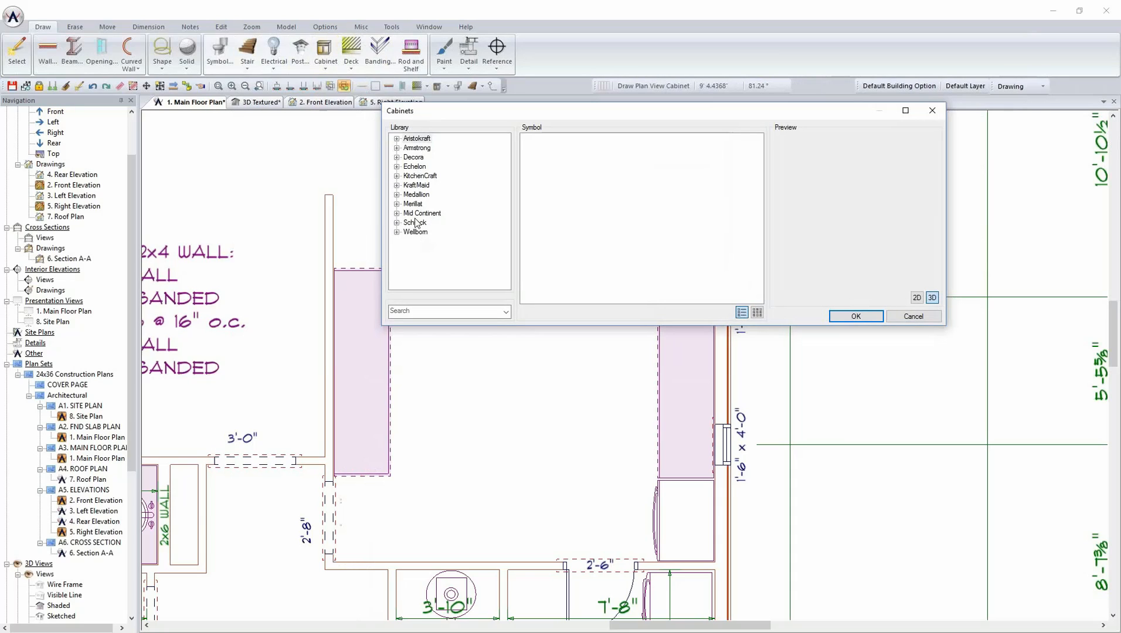
click(397, 148)
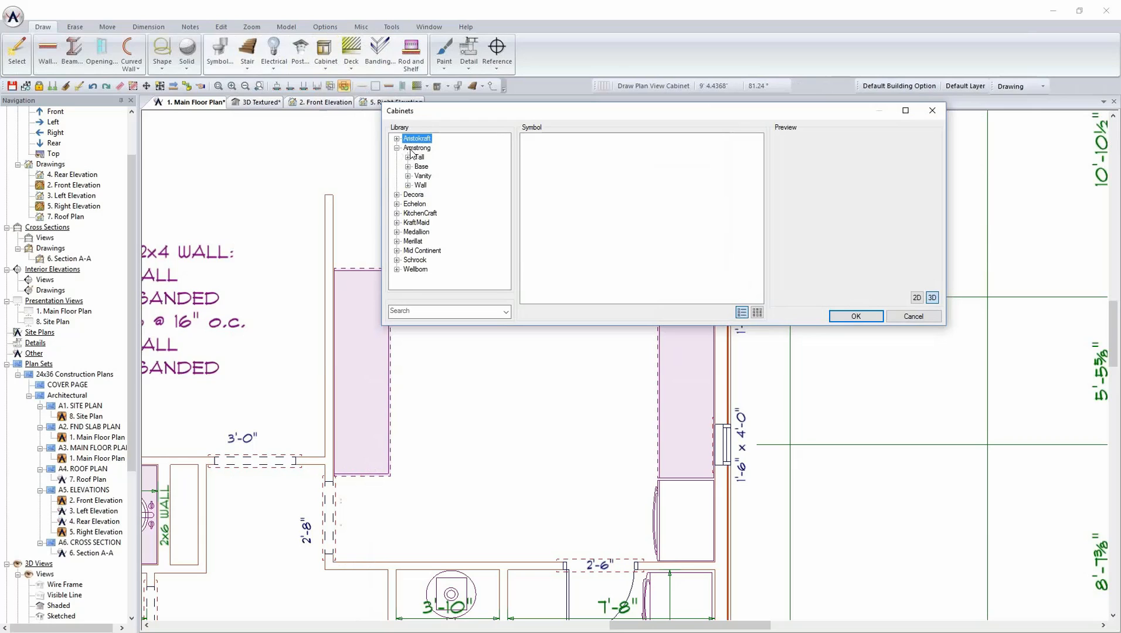
click(412, 148)
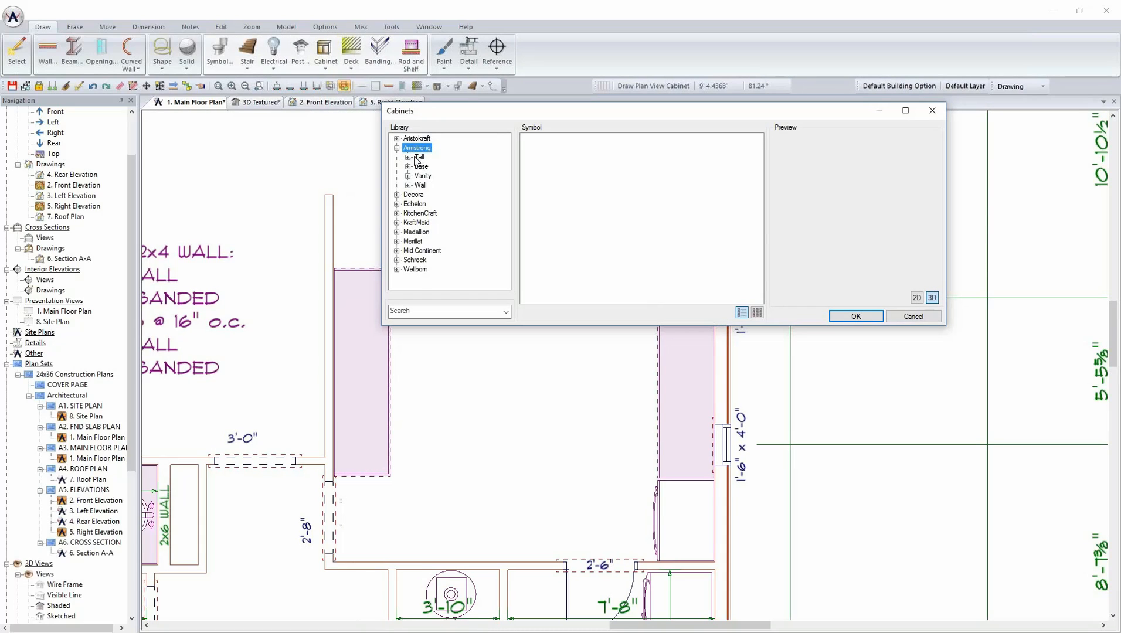
click(408, 157)
click(433, 167)
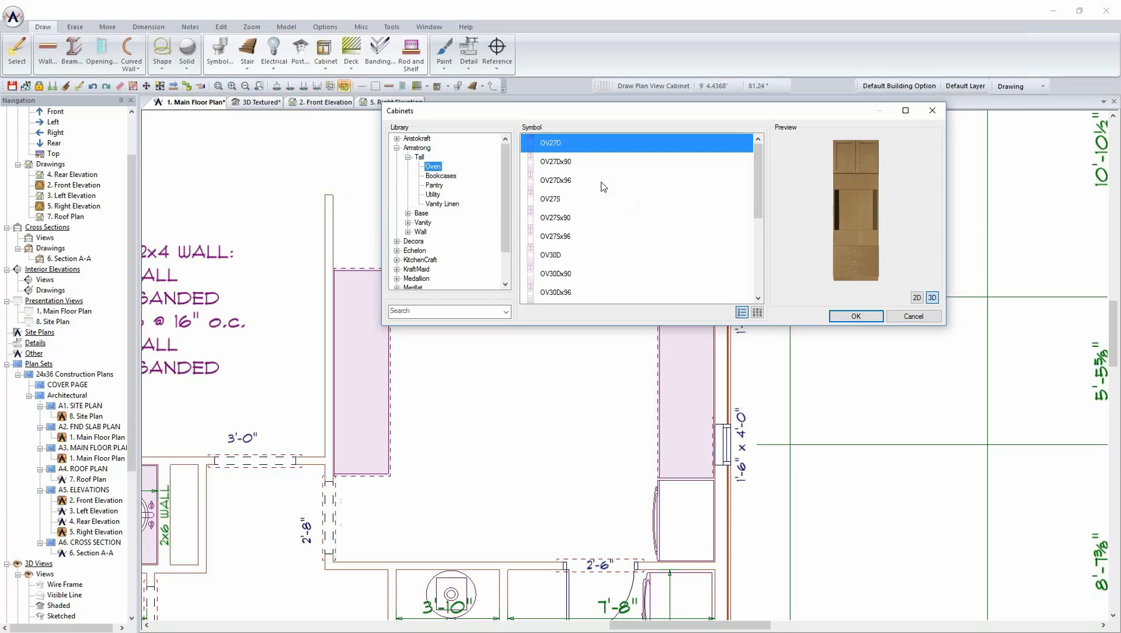
click(581, 291)
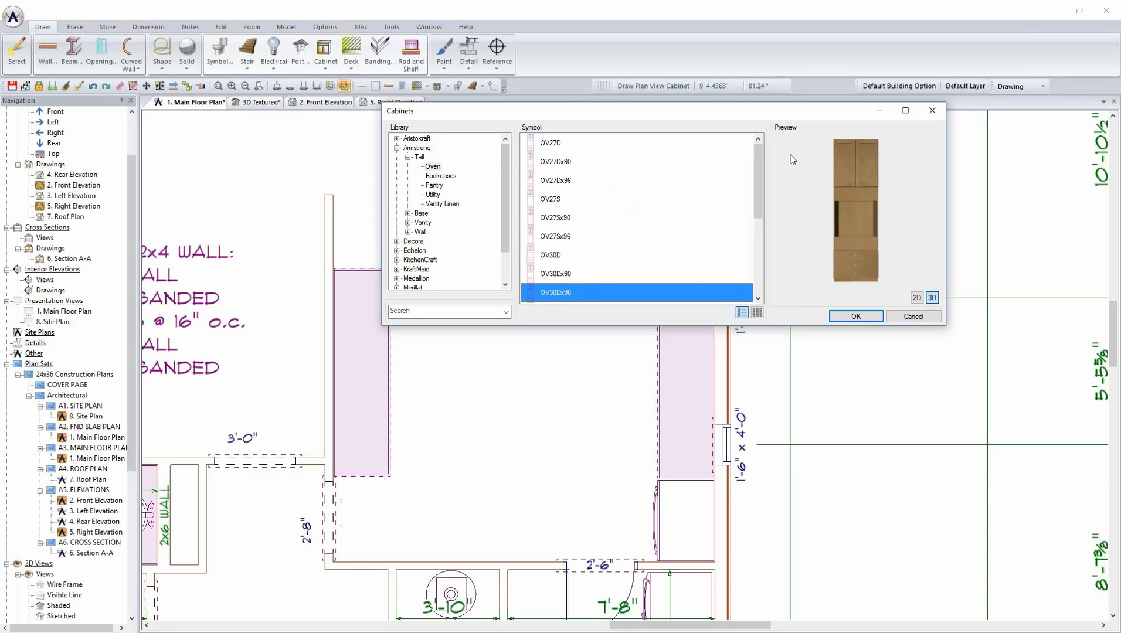
- Accept the OV30Dx96 oven cabinet and place it on the interior wall, between the base cabinets and the wall's free end
drag(746, 109, 806, 102)
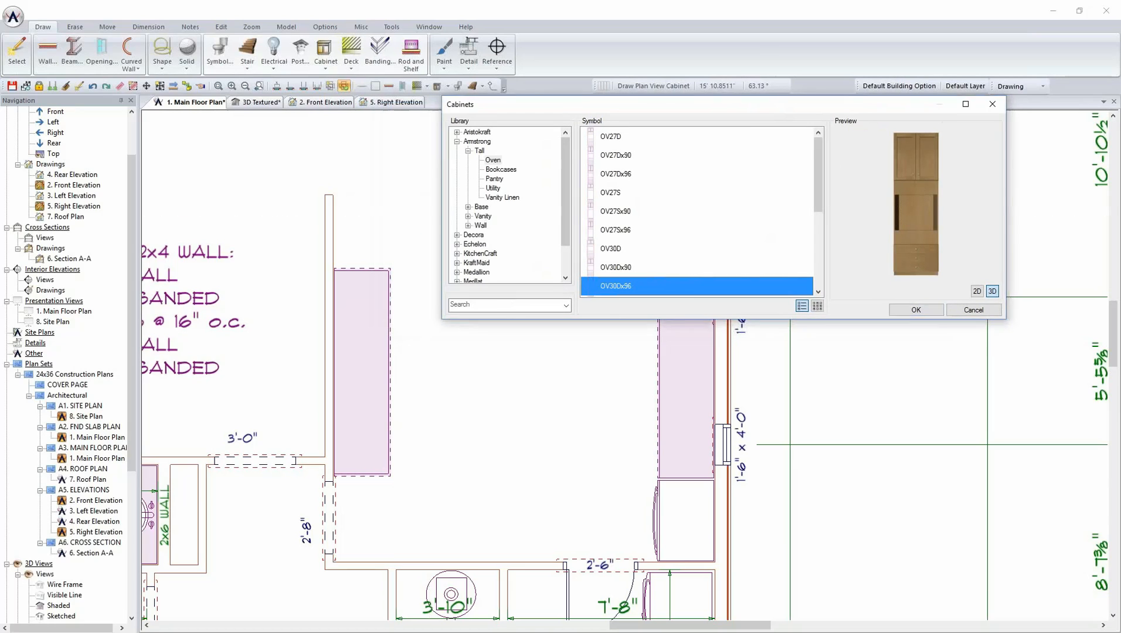
click(915, 310)
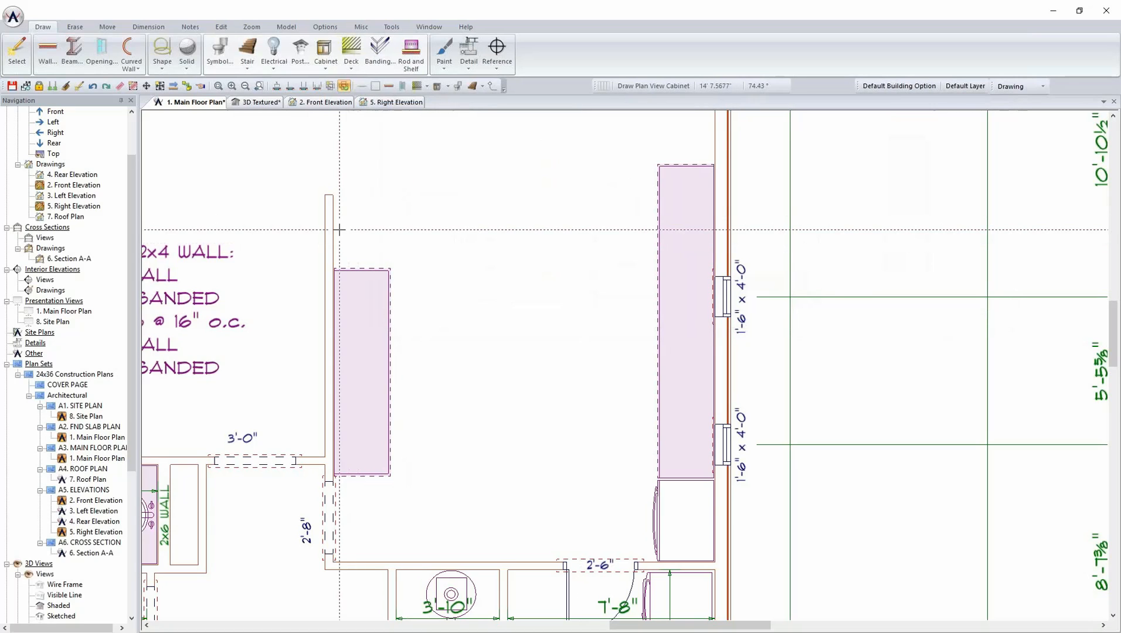
click(351, 230)
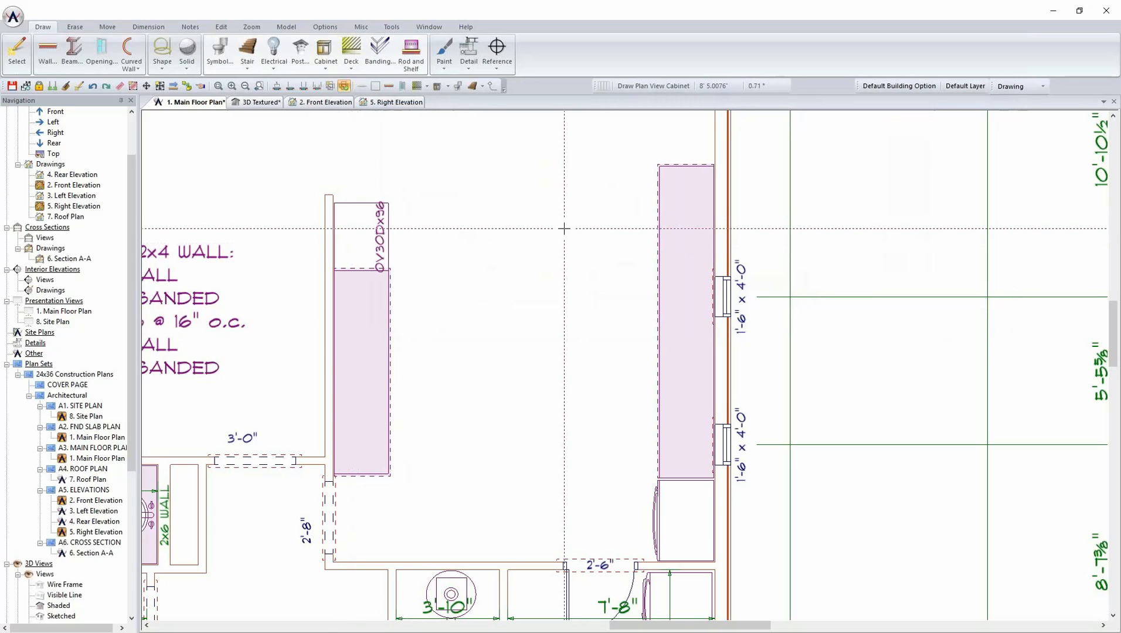
- Check both cabinet runs and the tall oven cabinet in the textured 3D view, then return to the main floor plan
click(256, 103)
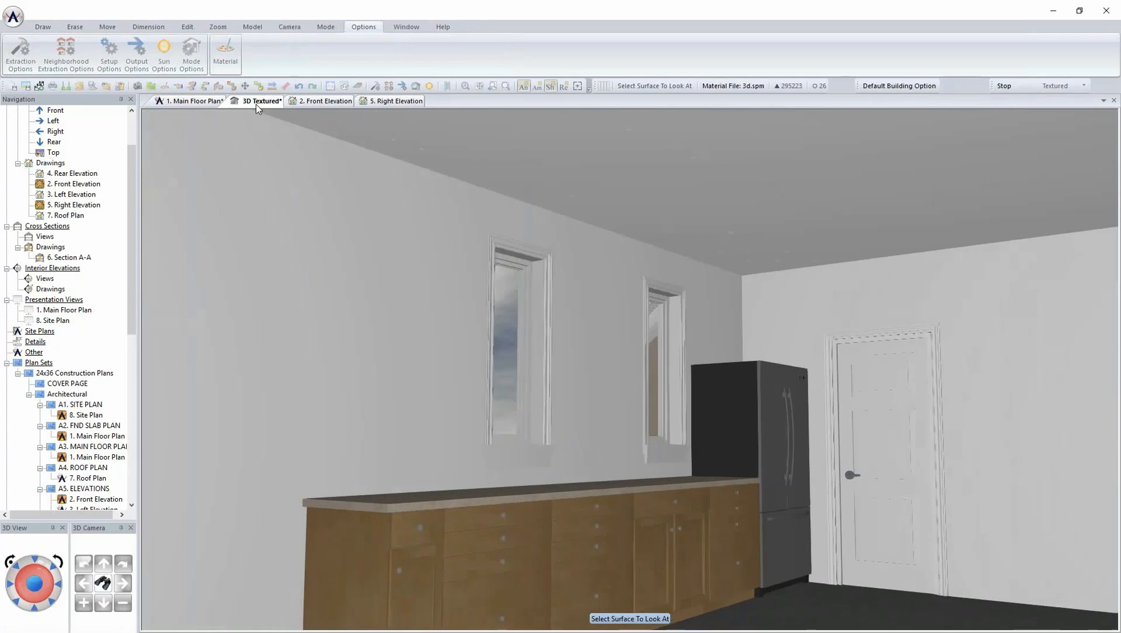
click(629, 424)
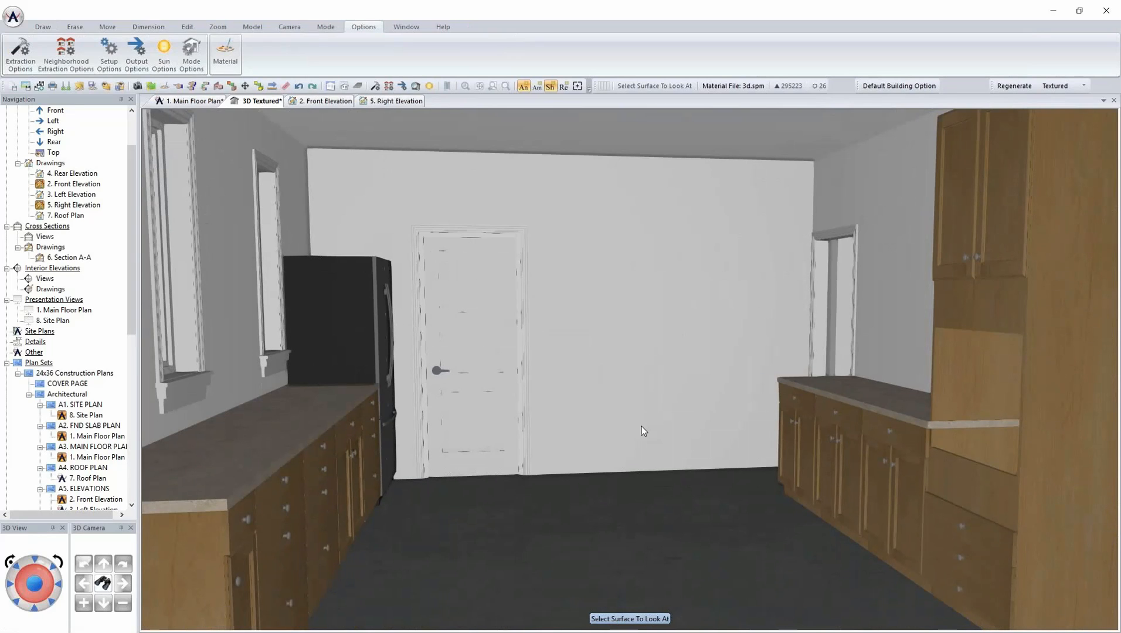
click(193, 102)
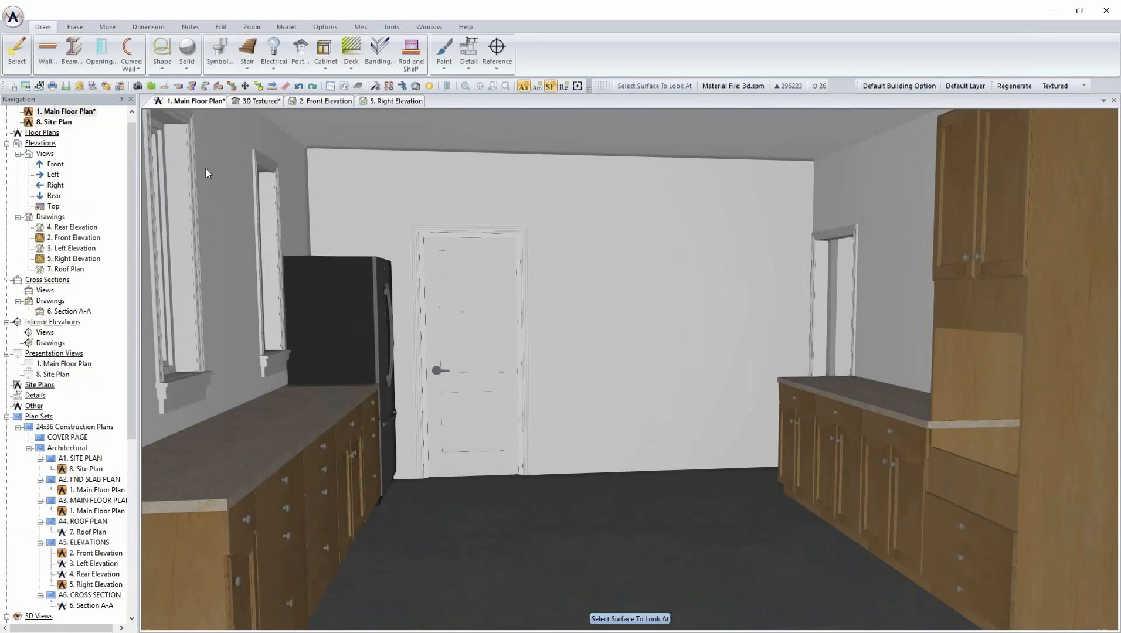
- Start a 30-inch-wide wall cabinet in the main floor plan and review the face styles, keeping Square Flat Panel
scroll(447, 388, down, 1)
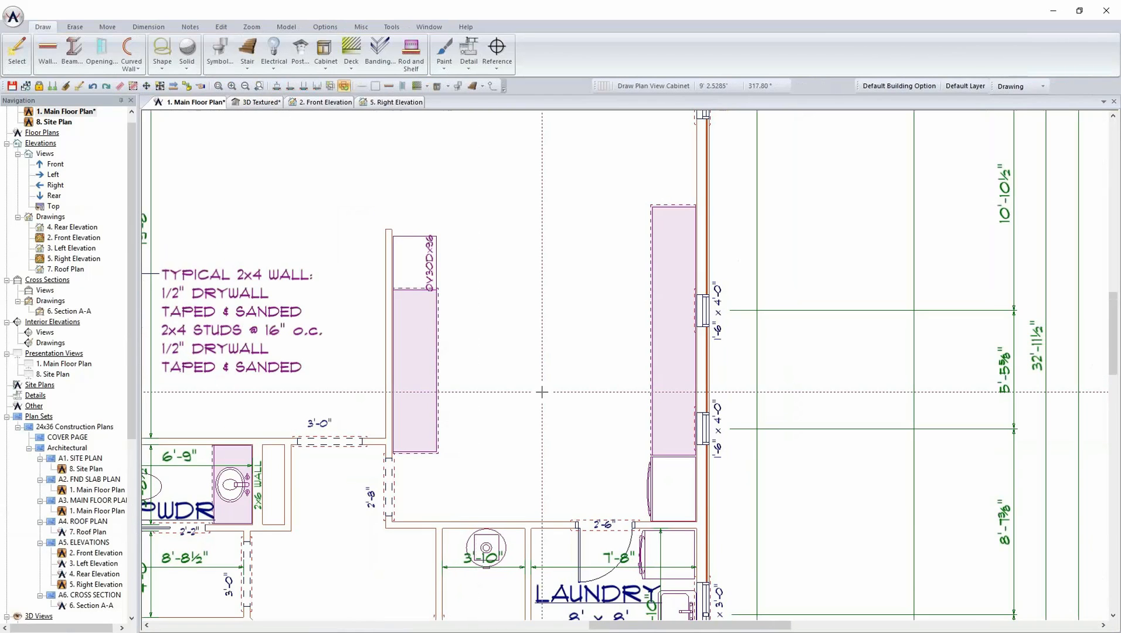
click(419, 367)
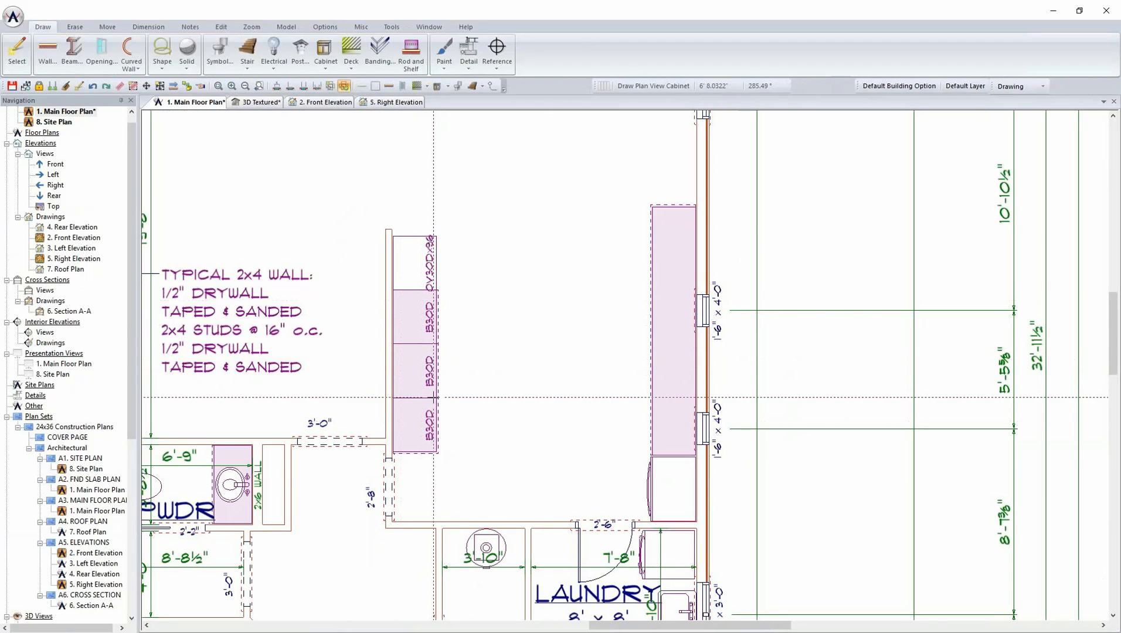
scroll(441, 381, up, 2)
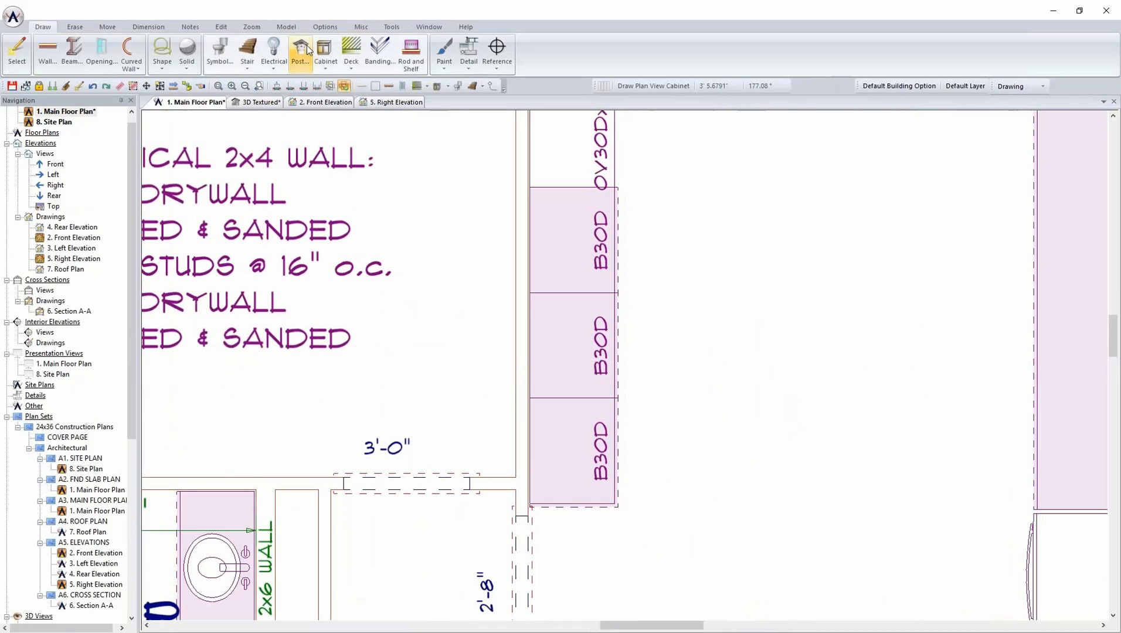
click(328, 59)
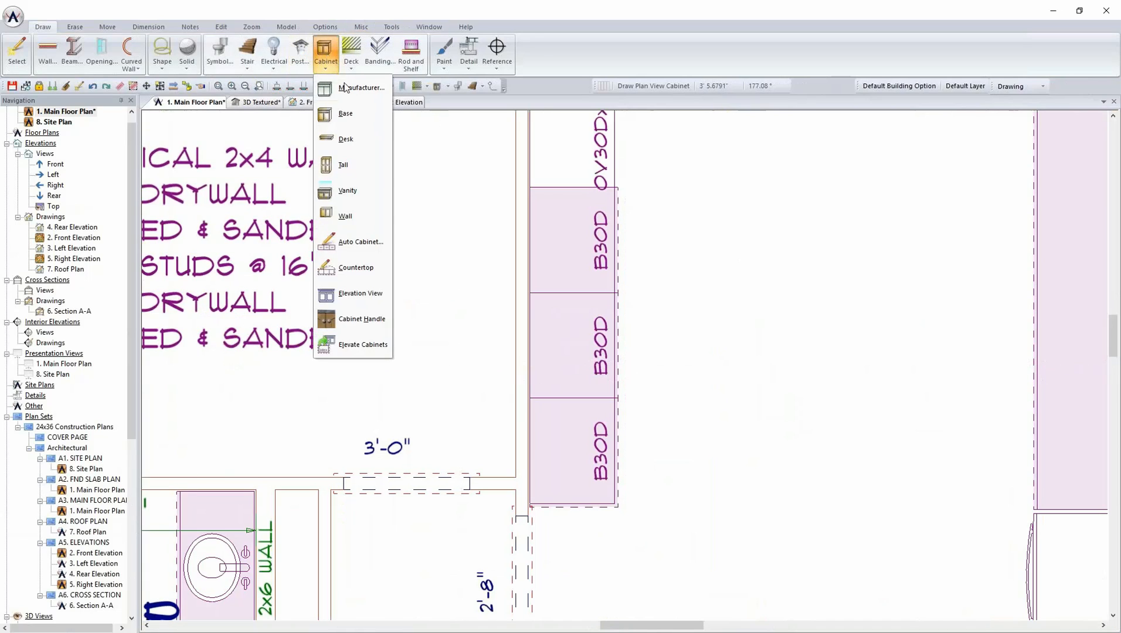
mouse_move(370, 159)
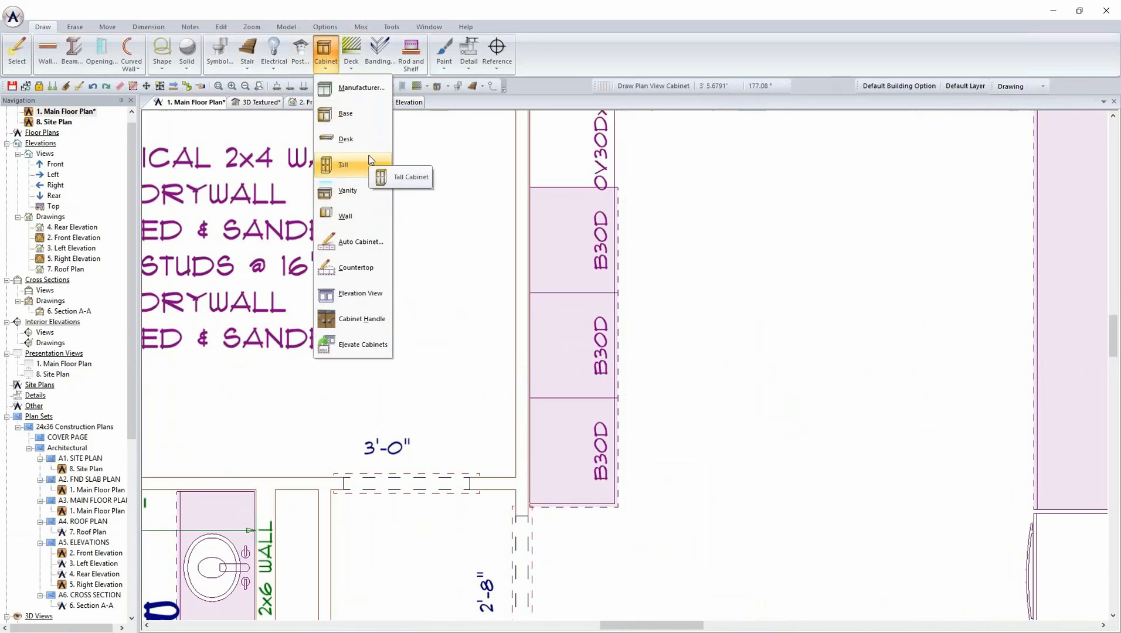
click(352, 216)
drag(438, 235, 825, 148)
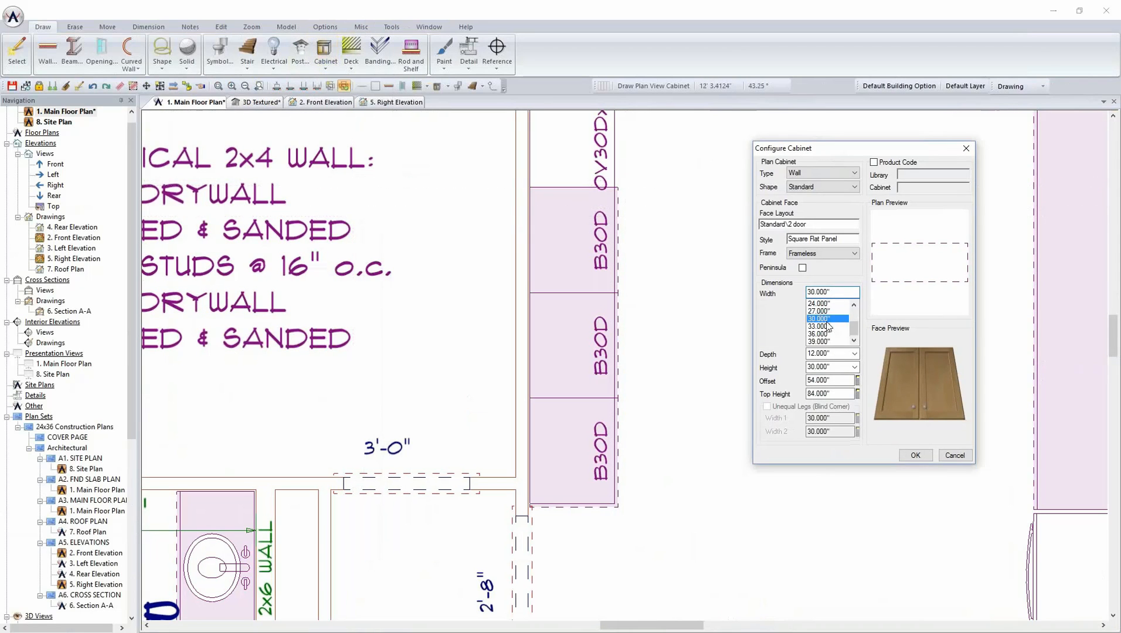
click(823, 240)
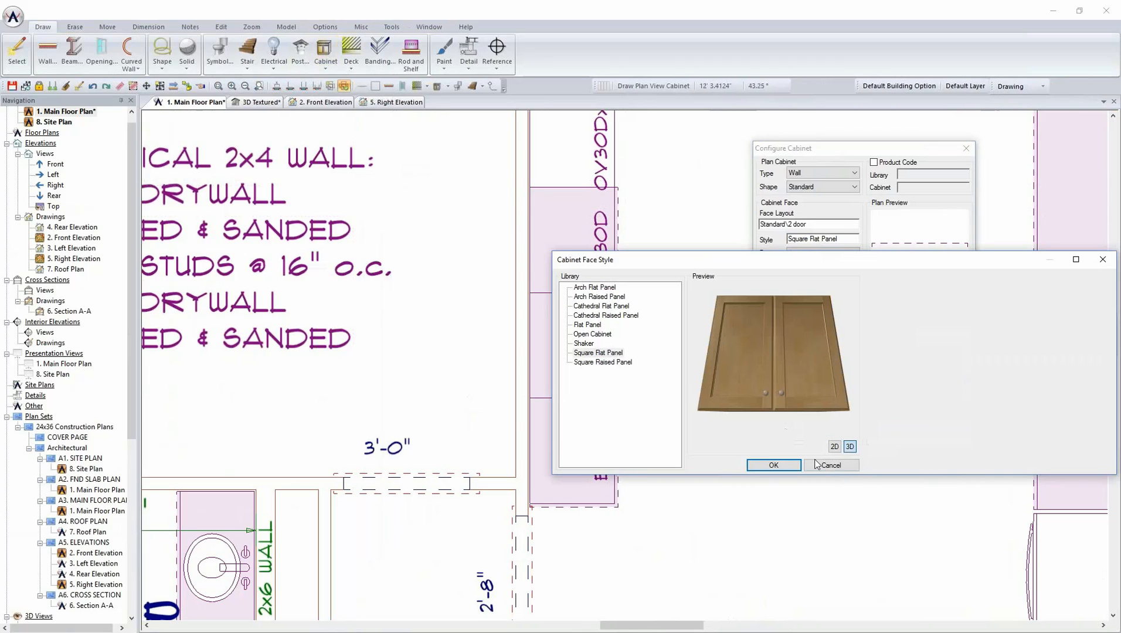
click(830, 464)
- Give the wall cabinet the Glass Grille door type with the "Standard\2 door - glass grilled" face layout
click(812, 228)
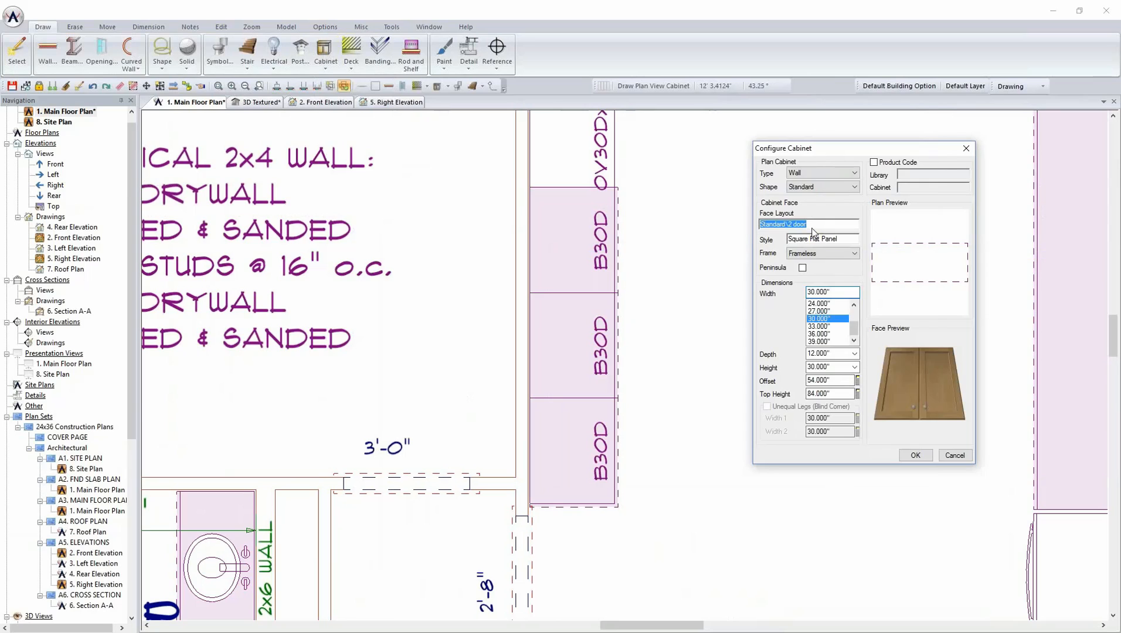
click(914, 157)
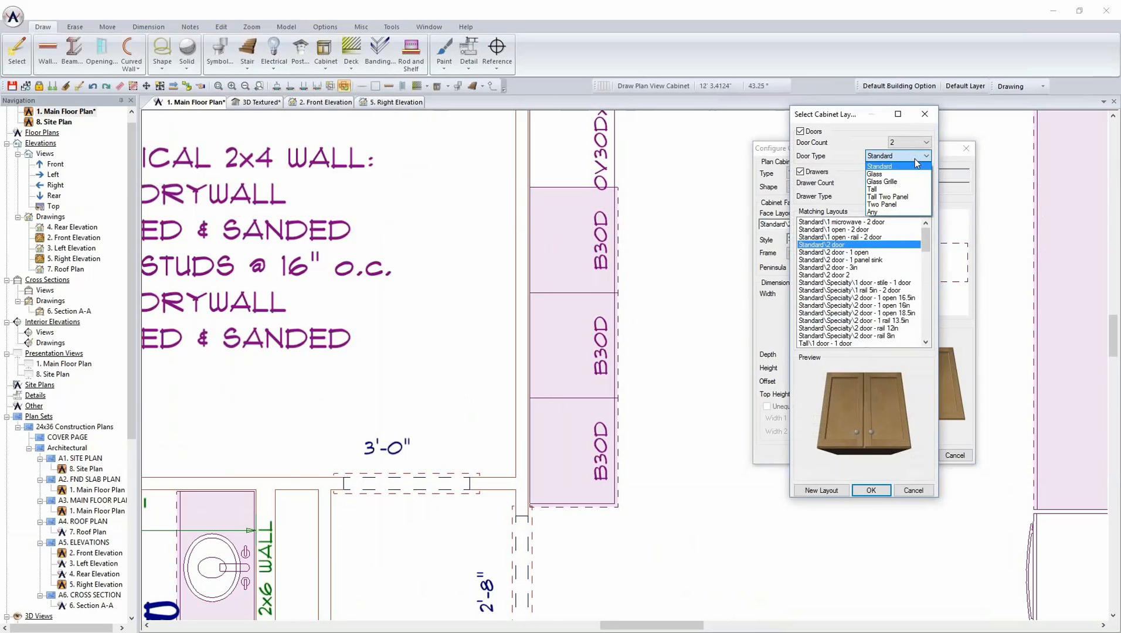
click(912, 182)
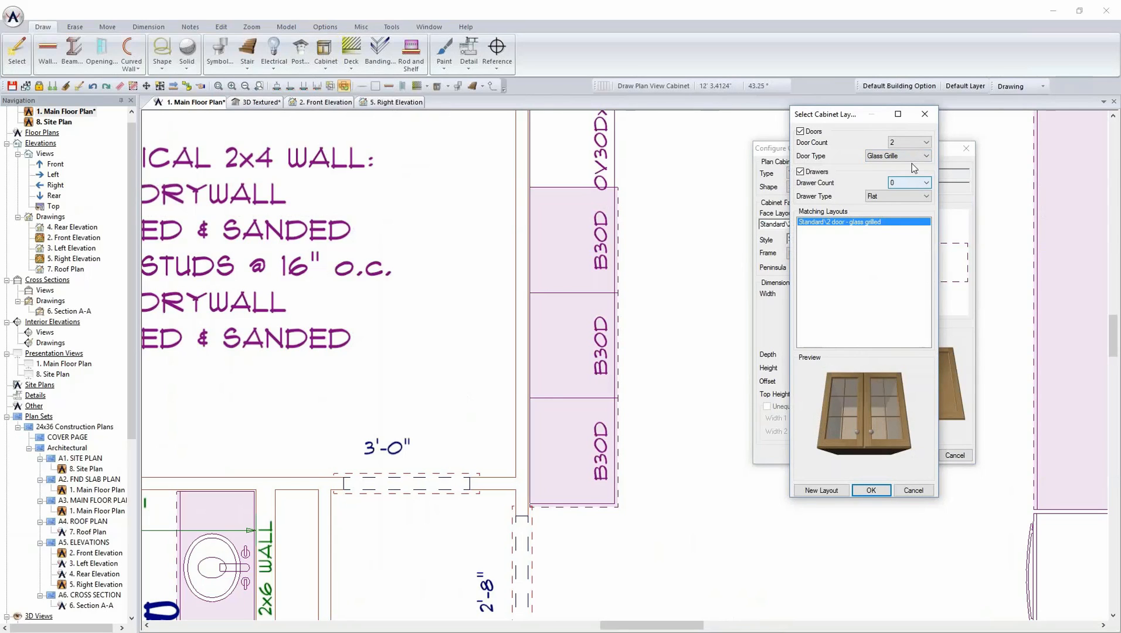
click(913, 157)
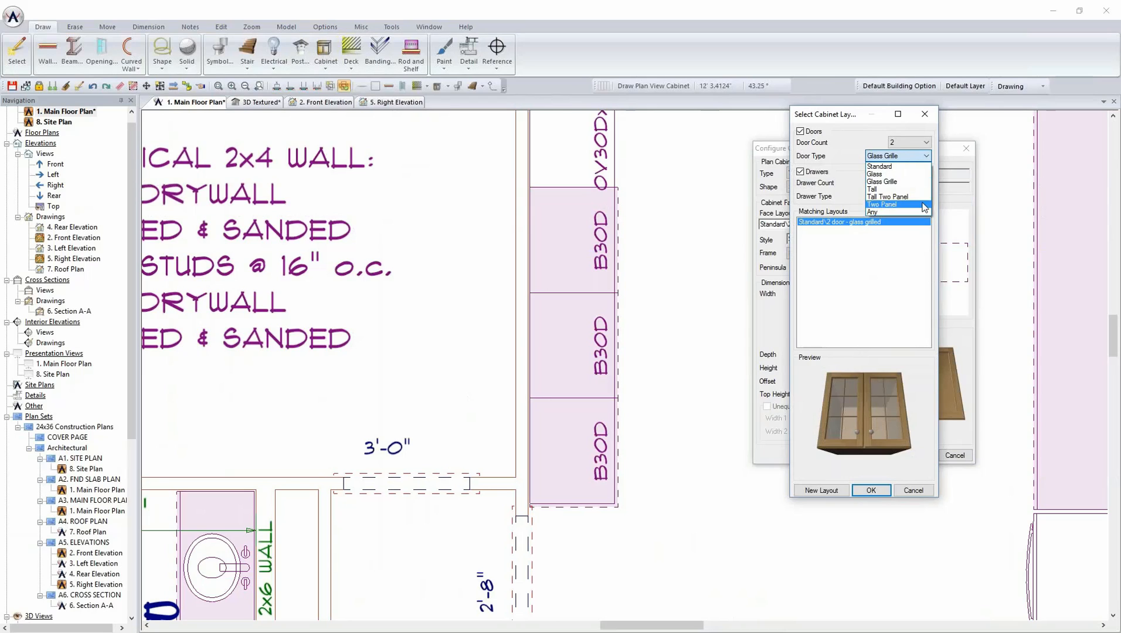
click(891, 181)
click(871, 490)
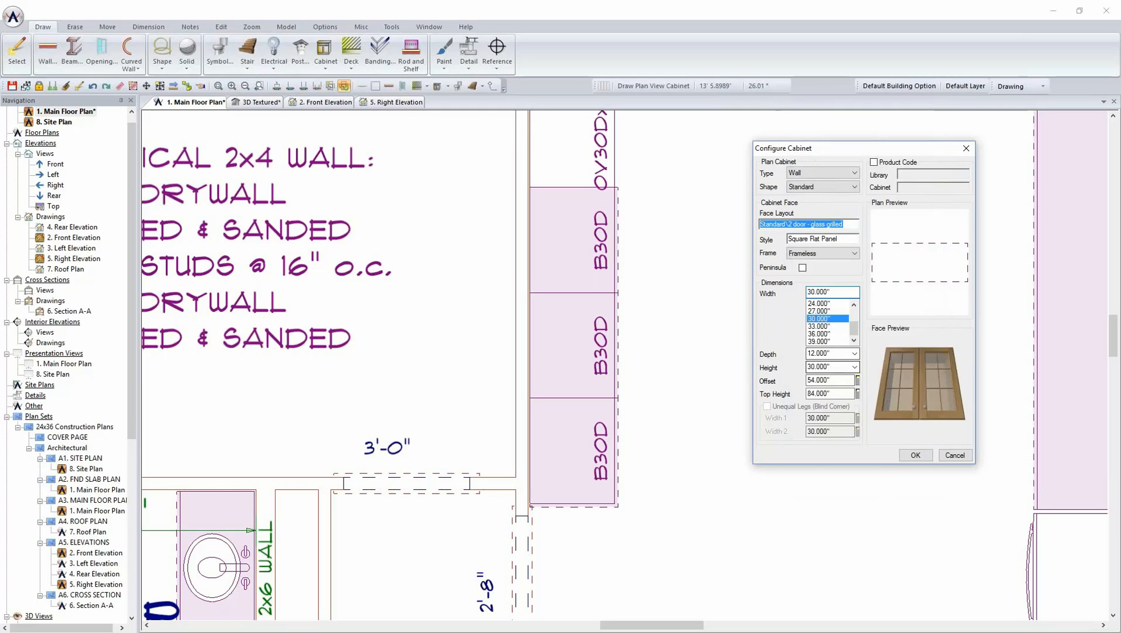
- Set the wall cabinet's height to 42 inches and place three along the interior wall above the base cabinets
double_click(835, 367)
text(42)
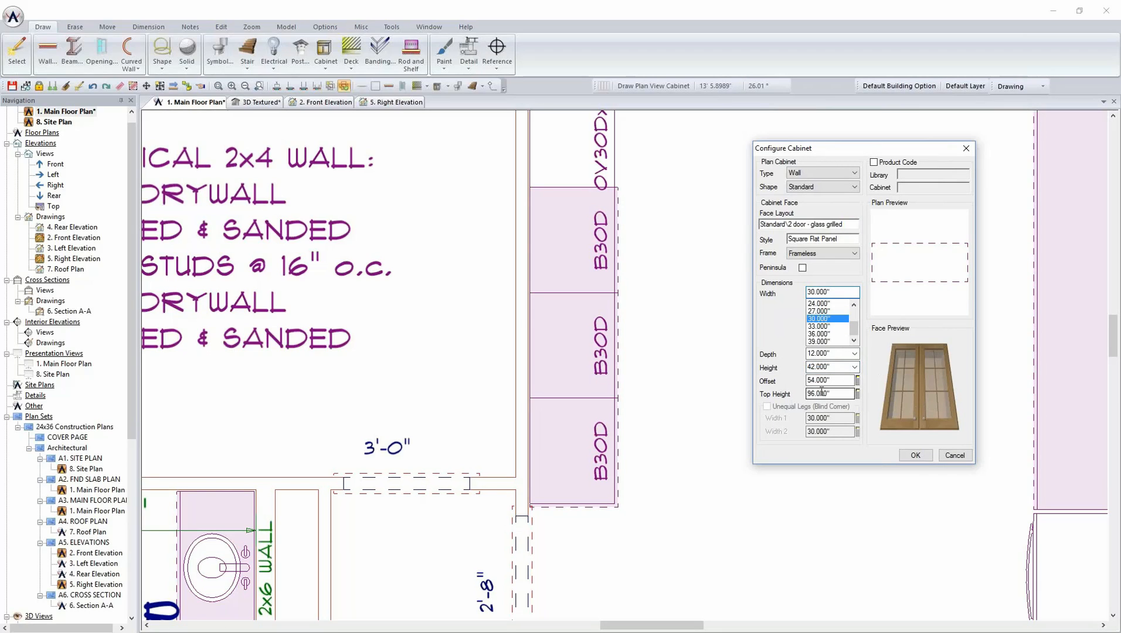
middle_drag(648, 189, 633, 261)
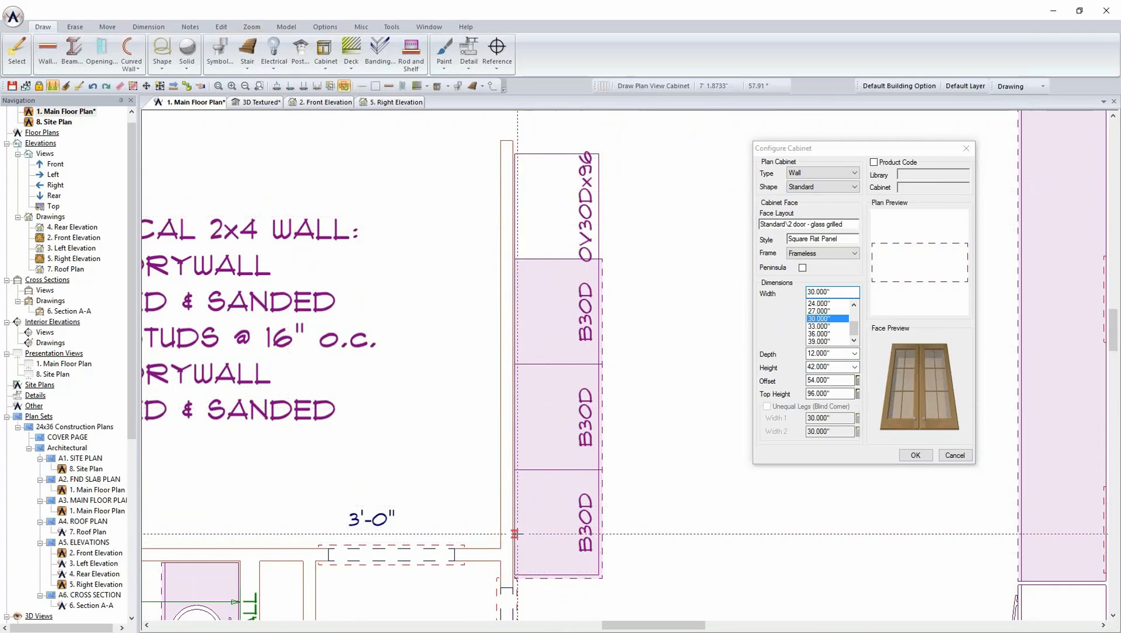
click(514, 524)
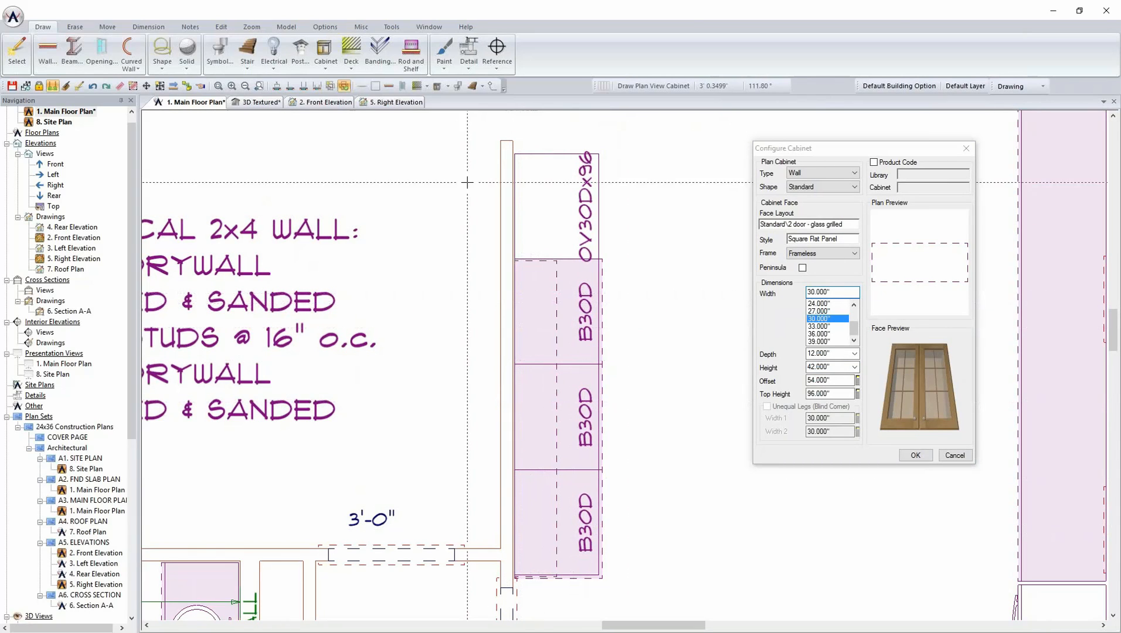
- Look at the glass-door wall cabinets on the interior wall in the textured 3D view
click(264, 102)
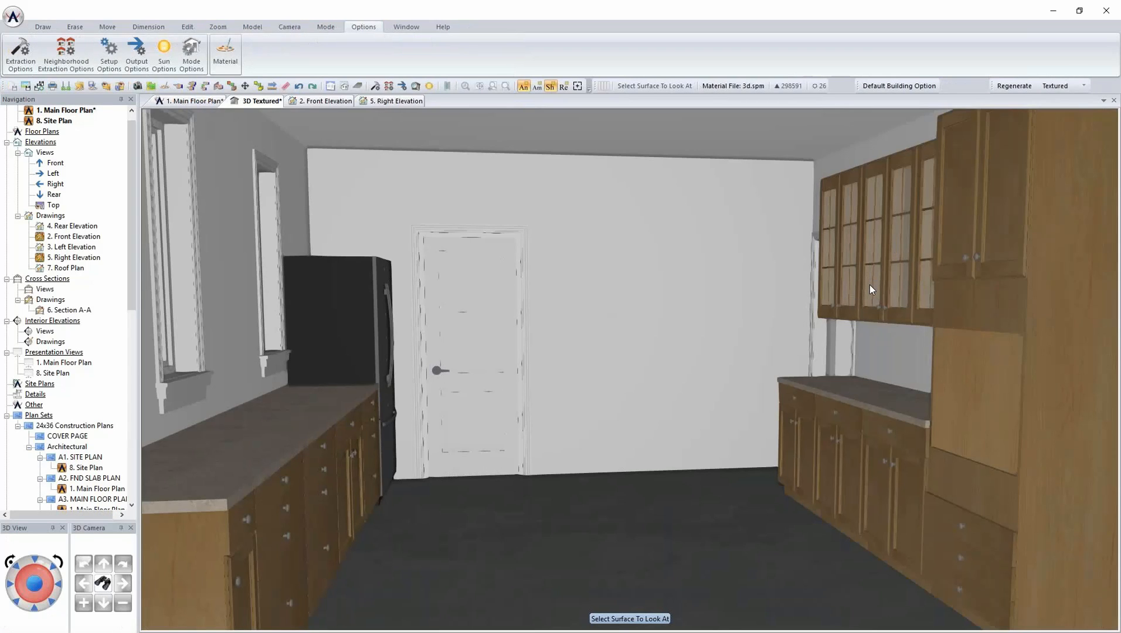
click(899, 288)
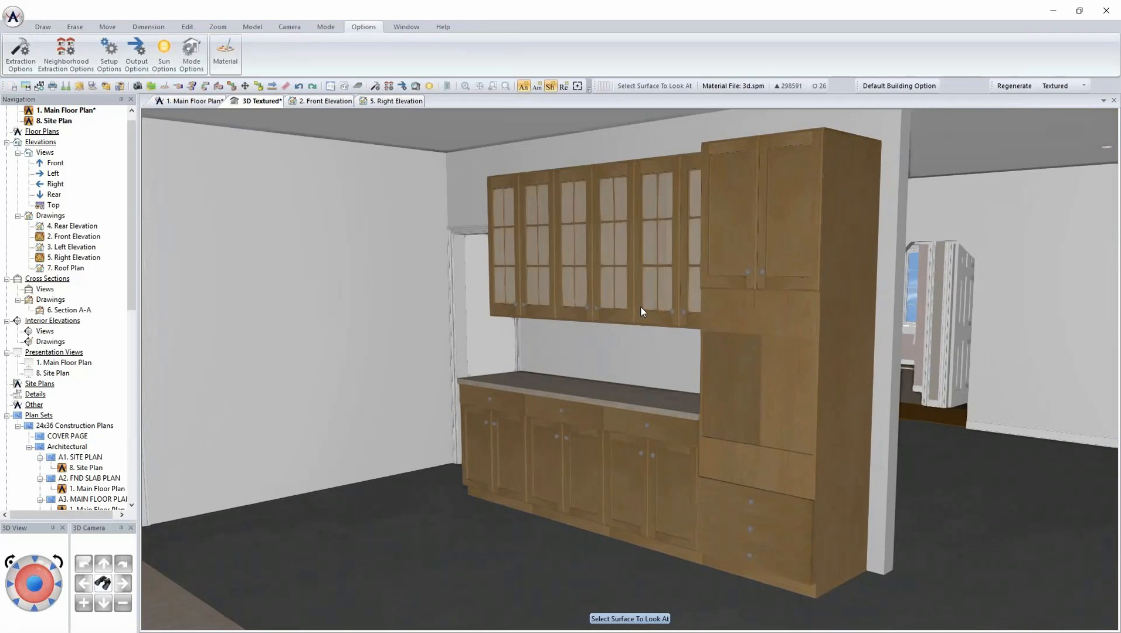
right_click(528, 257)
click(571, 284)
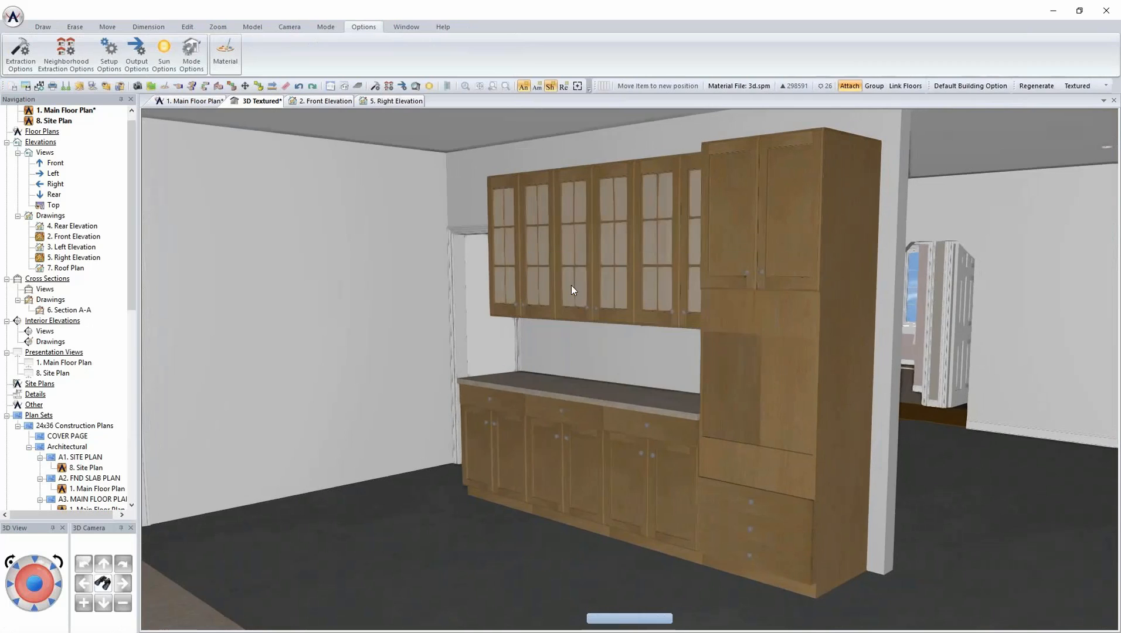
- Turn on shelving with 3 shelves for the glass wall cabinet farthest from the tall oven cabinet
right_click(536, 234)
click(562, 262)
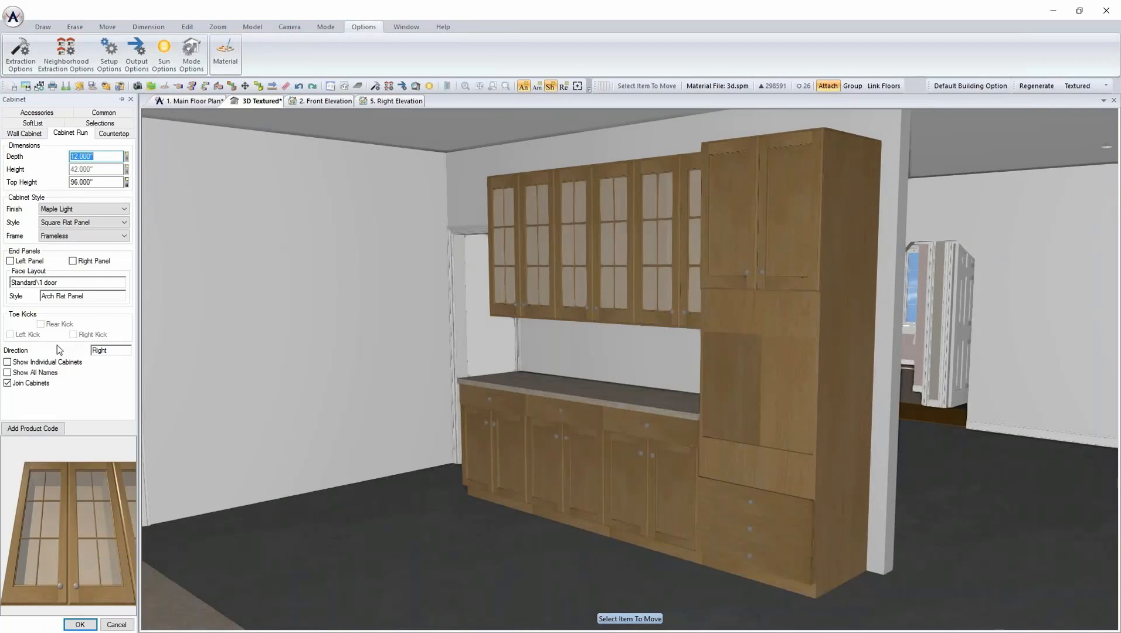
click(35, 133)
click(26, 342)
click(103, 354)
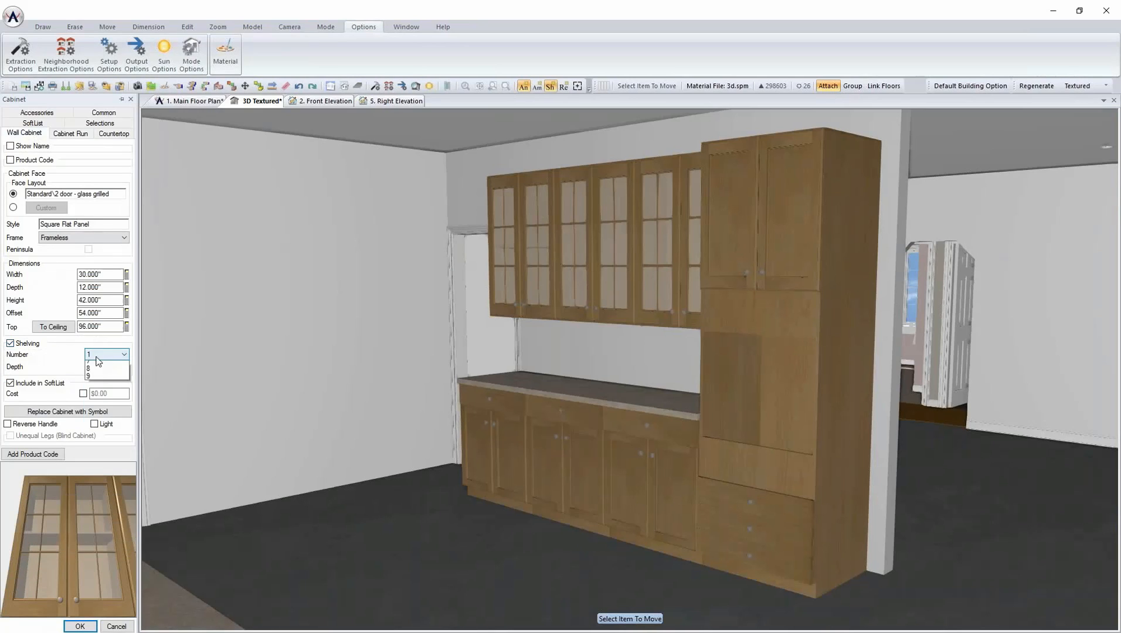
click(101, 385)
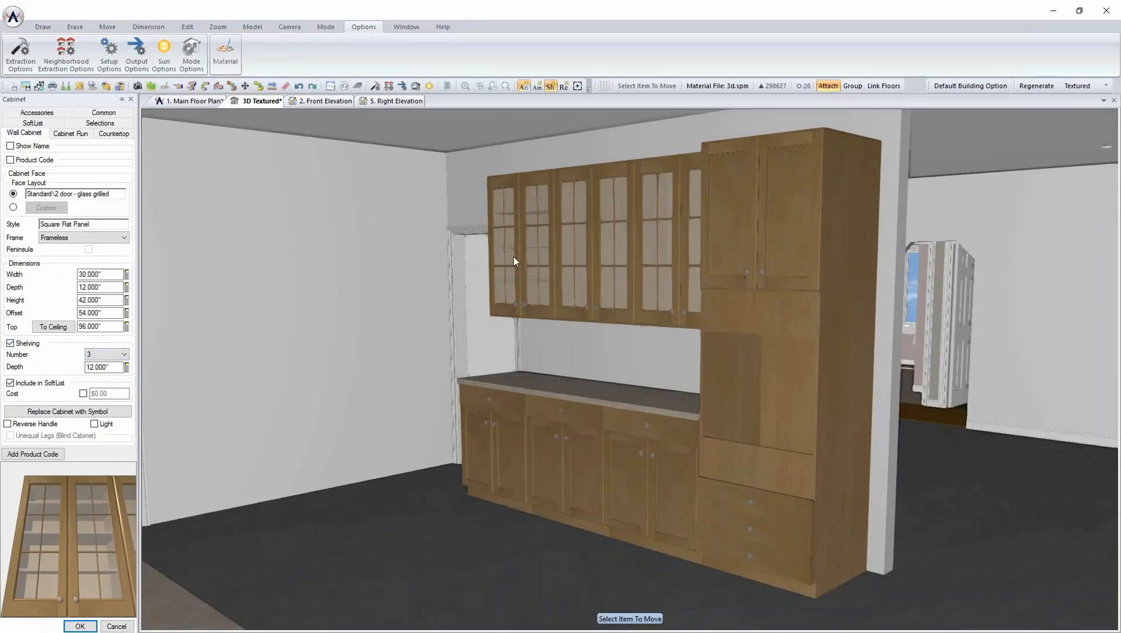
click(79, 625)
- Repeat the shelving edit on the middle wall cabinet and the one beside the tall oven cabinet
right_click(607, 276)
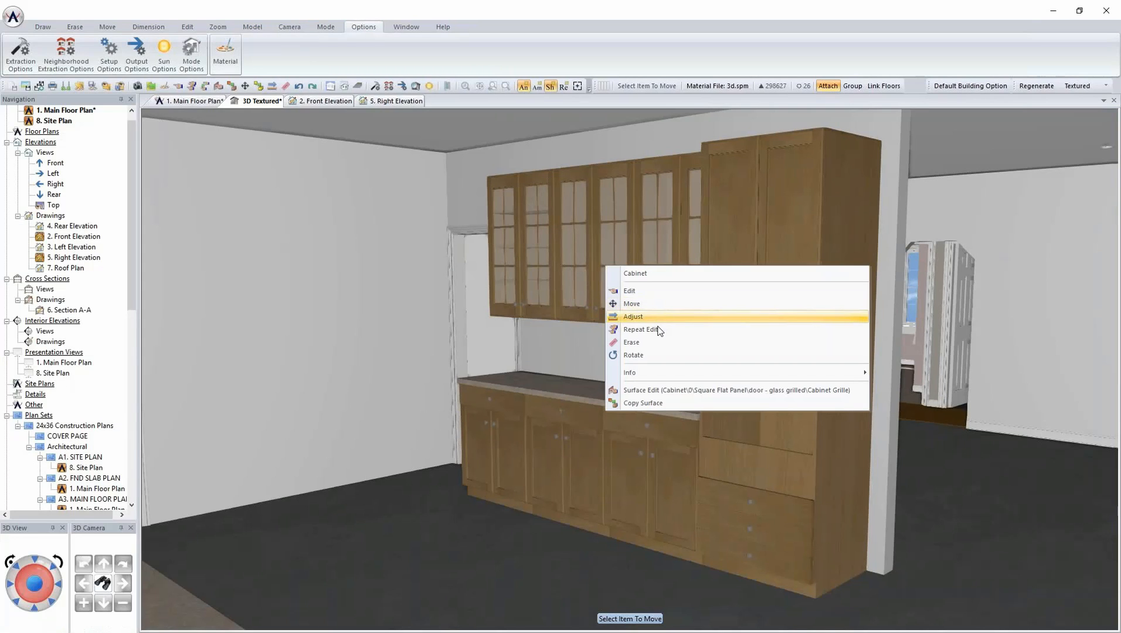
click(658, 319)
right_click(672, 253)
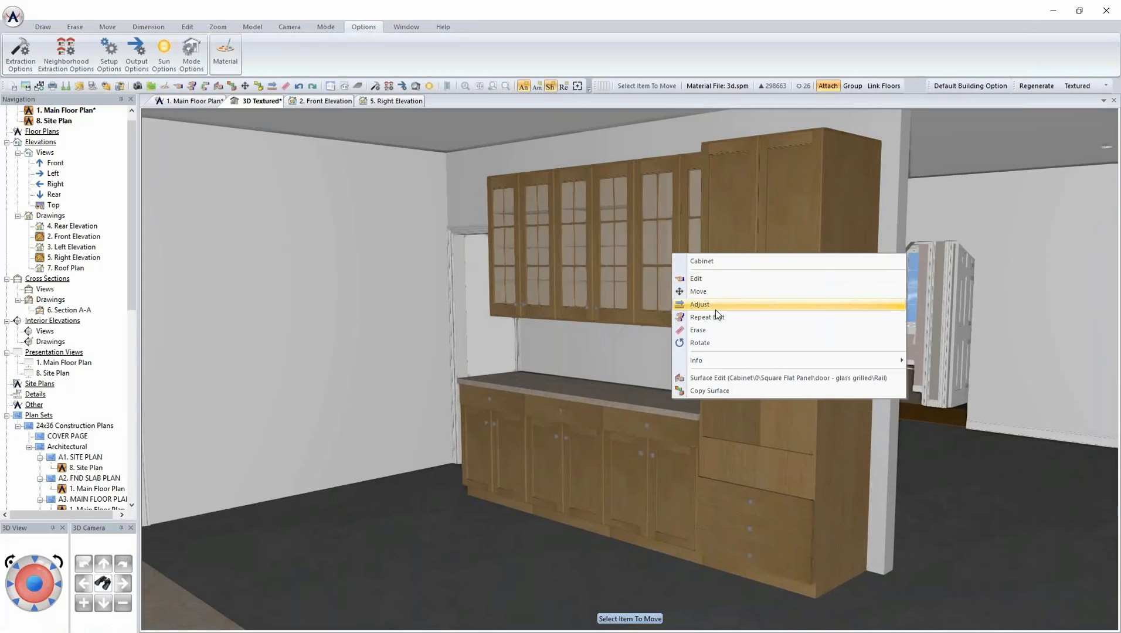
click(717, 316)
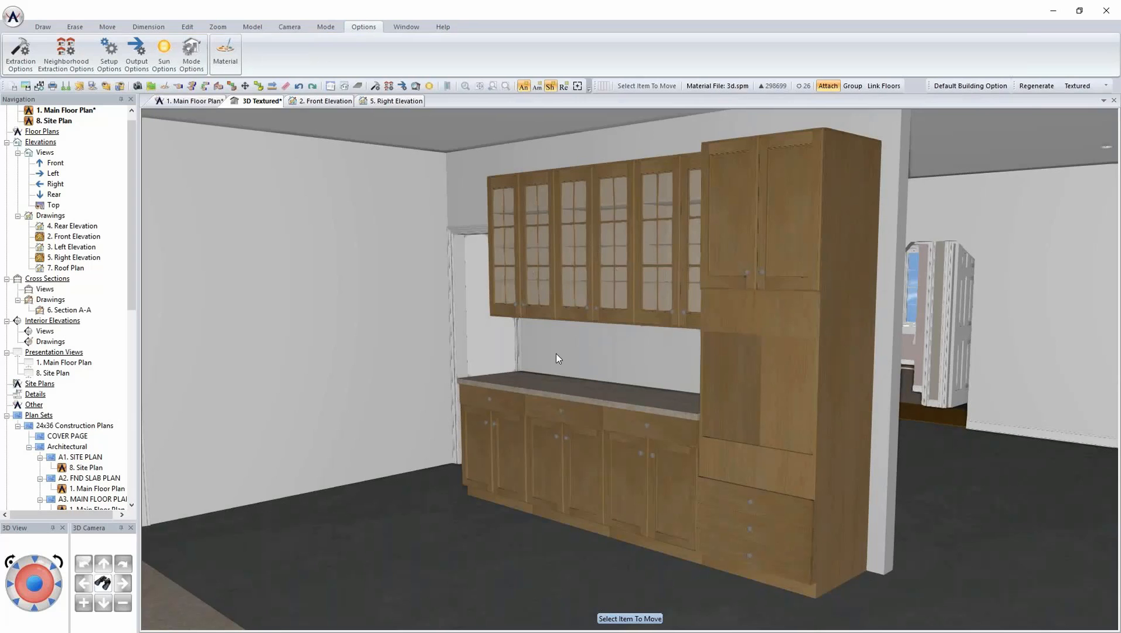
- Examine the shelved wall cabinets, the refrigerator and the exterior-wall base cabinets from different angles in 3D
middle_drag(535, 370, 615, 369)
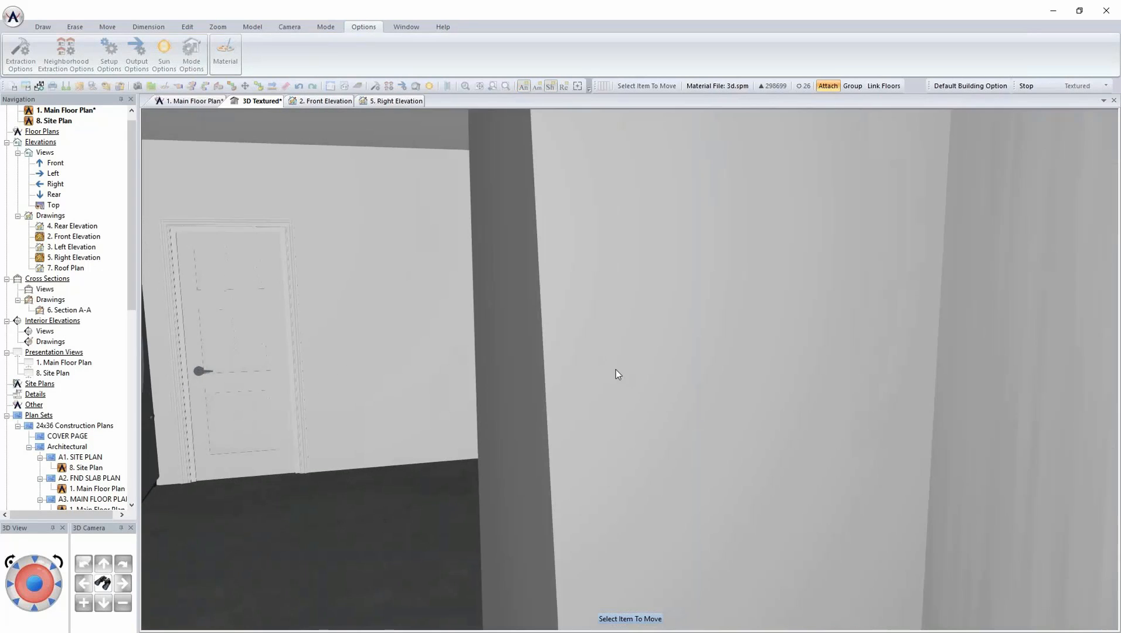
scroll(622, 369, up, 3)
scroll(622, 367, up, 3)
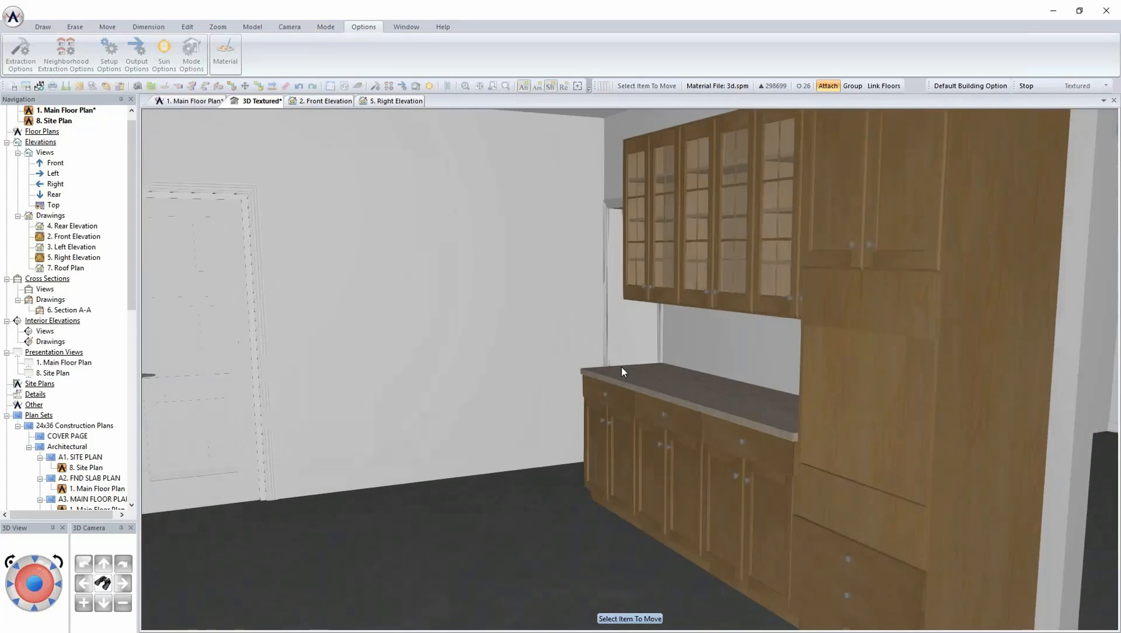
key(Left)
key(Left)
key(Left)
key(Left)
key(Left)
key(Left)
key(Left)
key(Left)
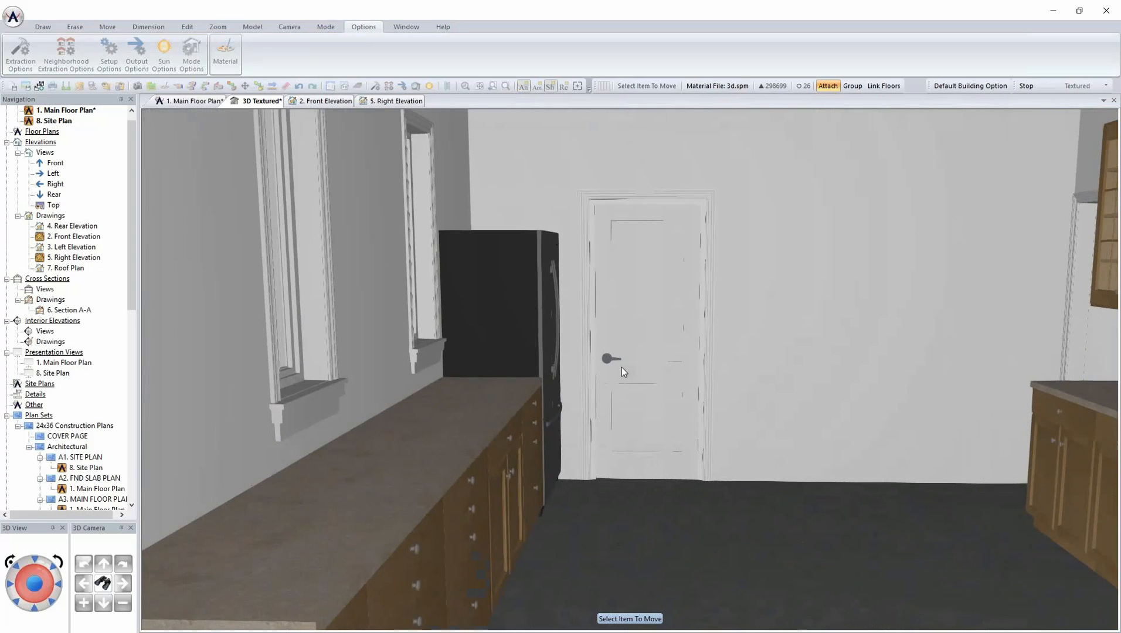
middle_drag(504, 349, 547, 392)
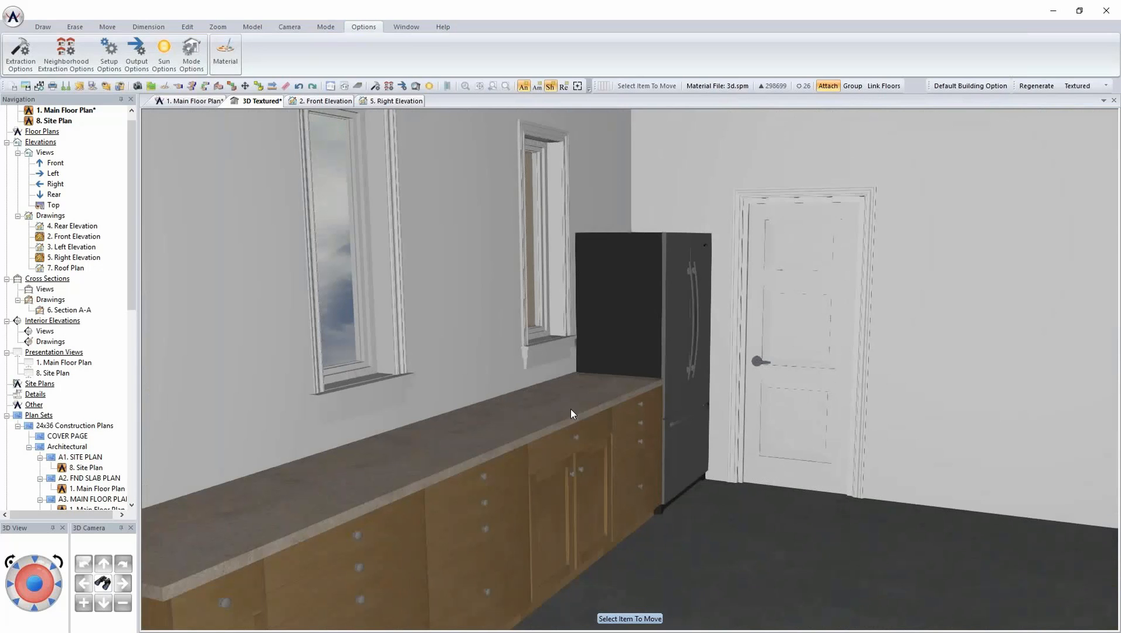
- Return to the main floor plan, redraw it, and open Jenn-Air's cooktops in the symbol library
click(208, 102)
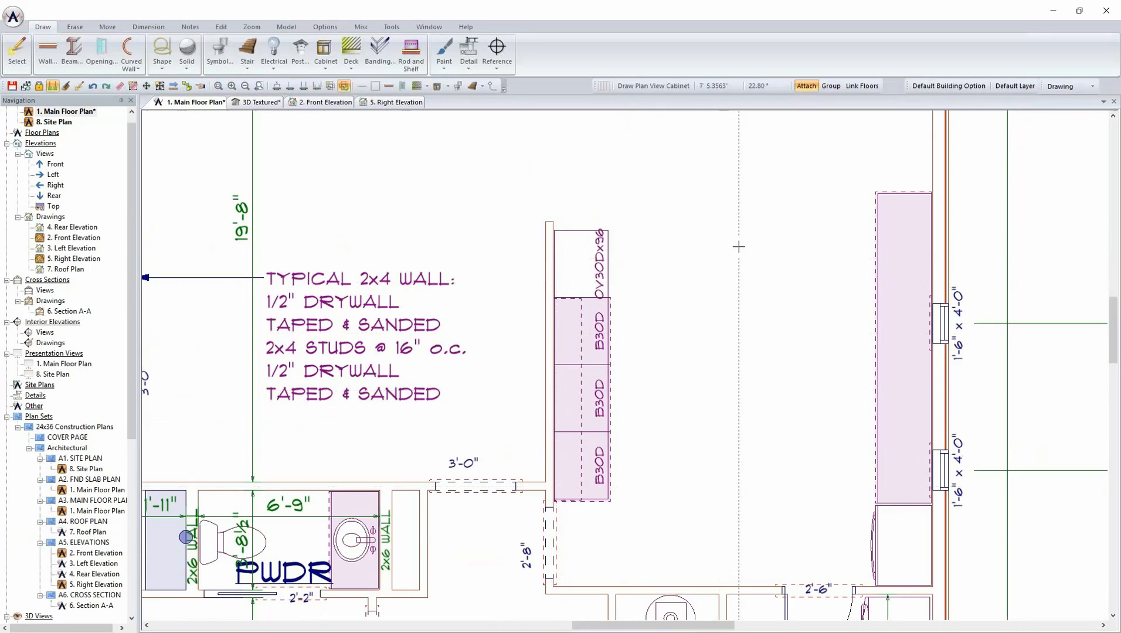
key(F5)
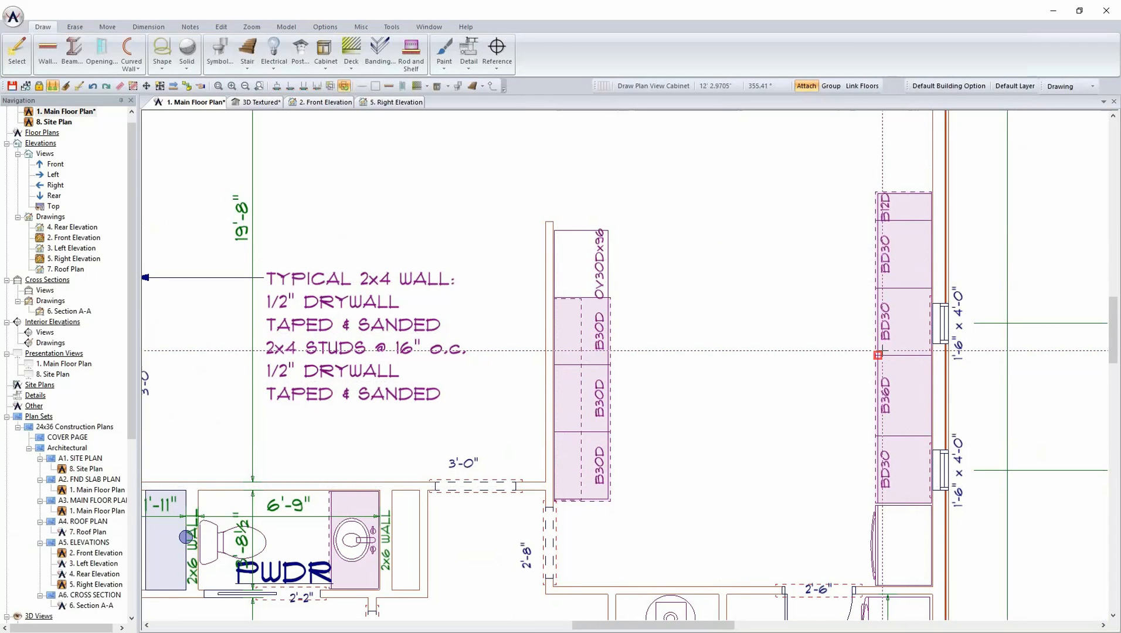
click(220, 59)
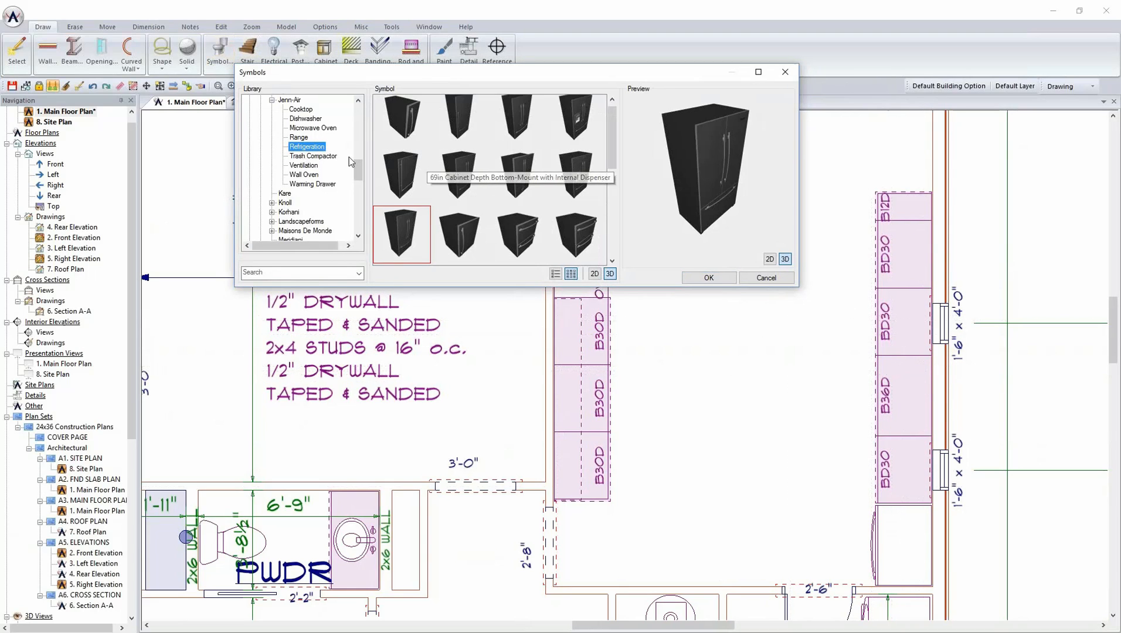
click(305, 111)
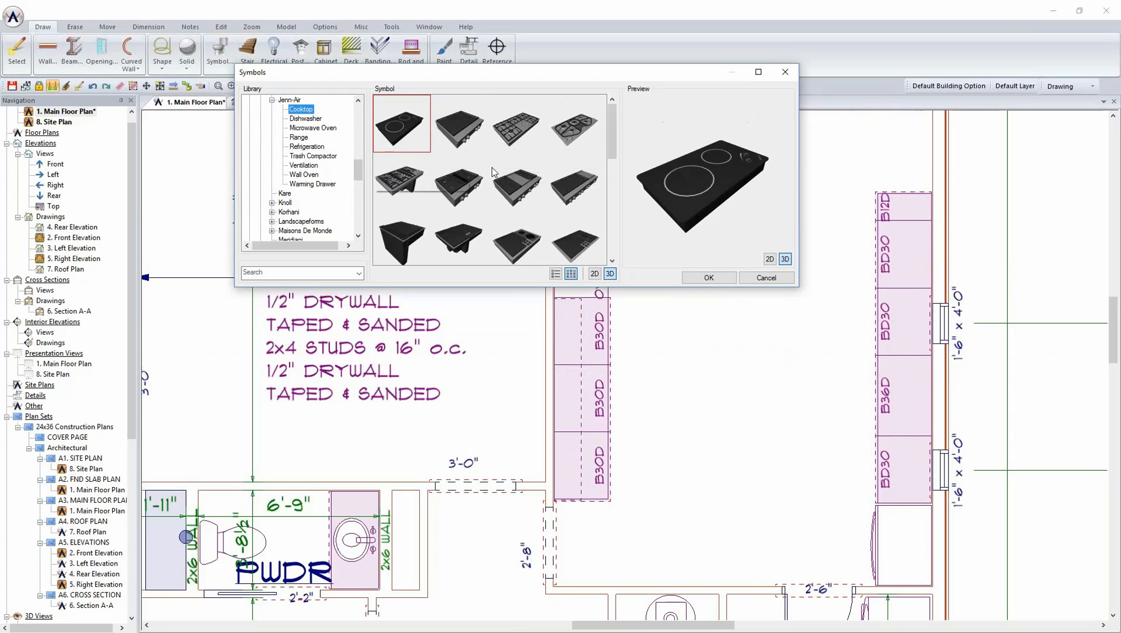
- Place the Jenn-Air cooktop with the central griddle on the 36-inch exterior-wall base cabinet and check it in 3D
click(526, 186)
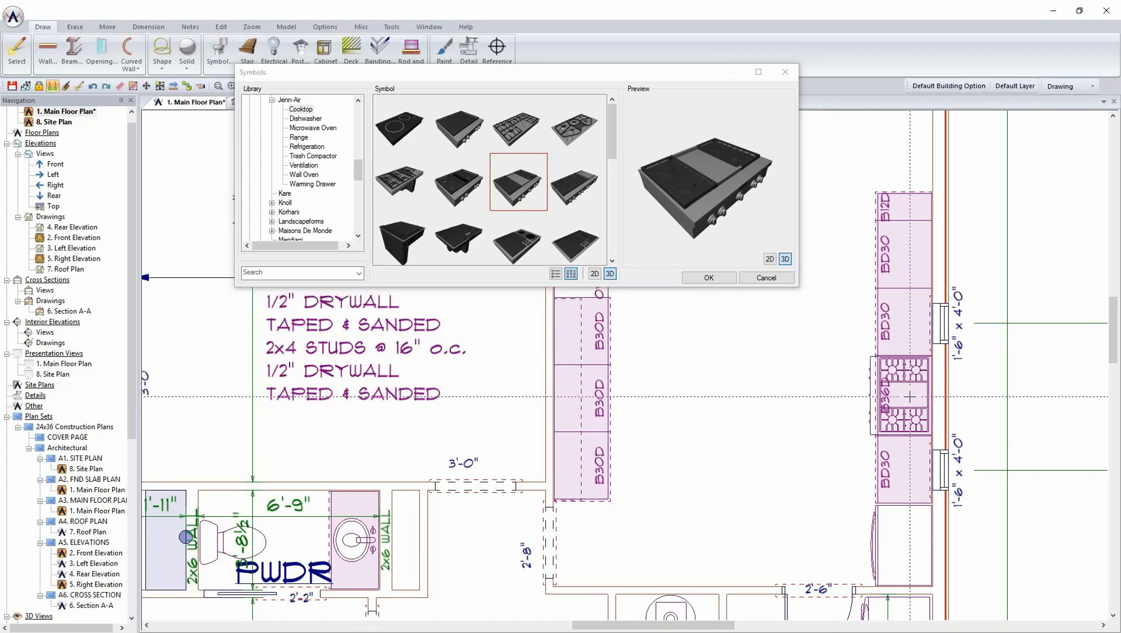
click(732, 280)
click(257, 103)
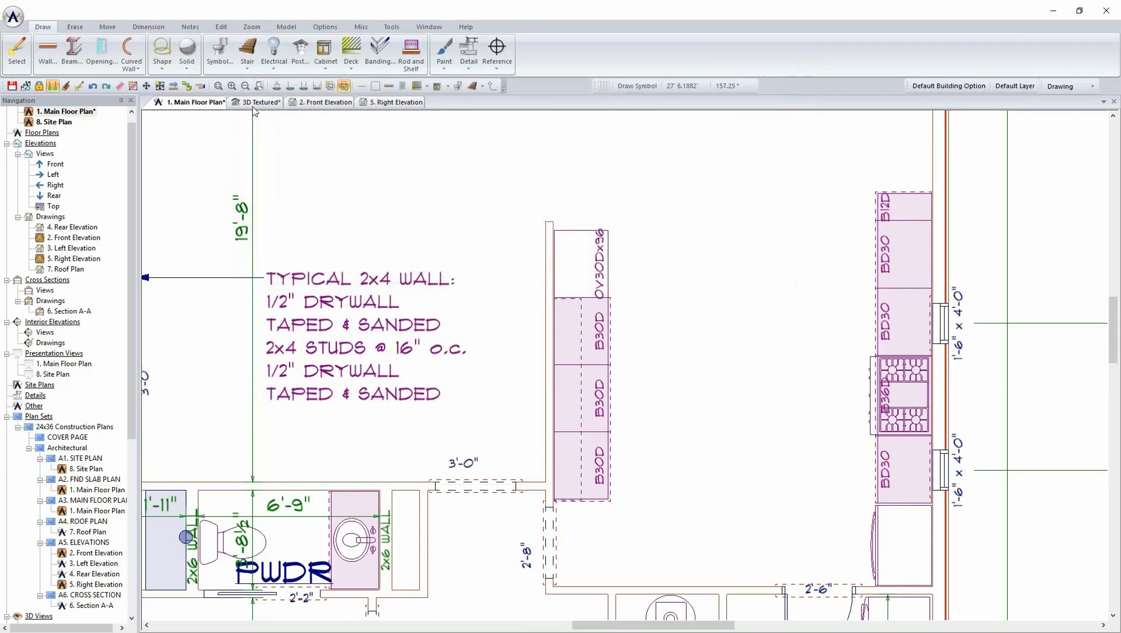
click(81, 624)
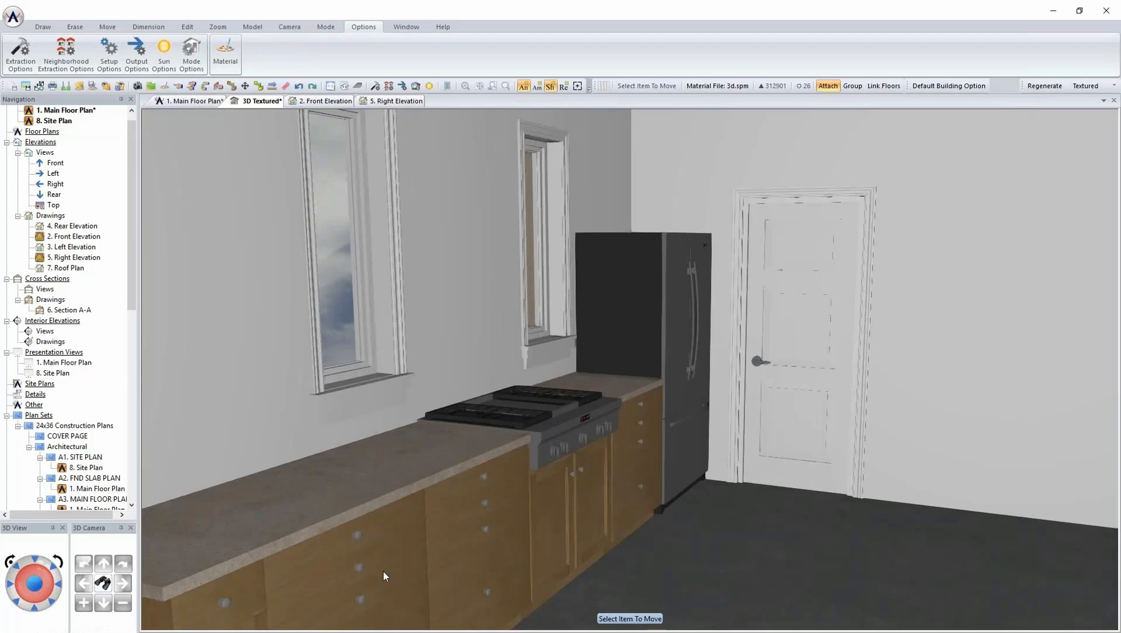
- Place Jenn-Air's flared chimney range hood from the ventilation symbols over the exterior-wall cooktop on the main floor plan
click(200, 101)
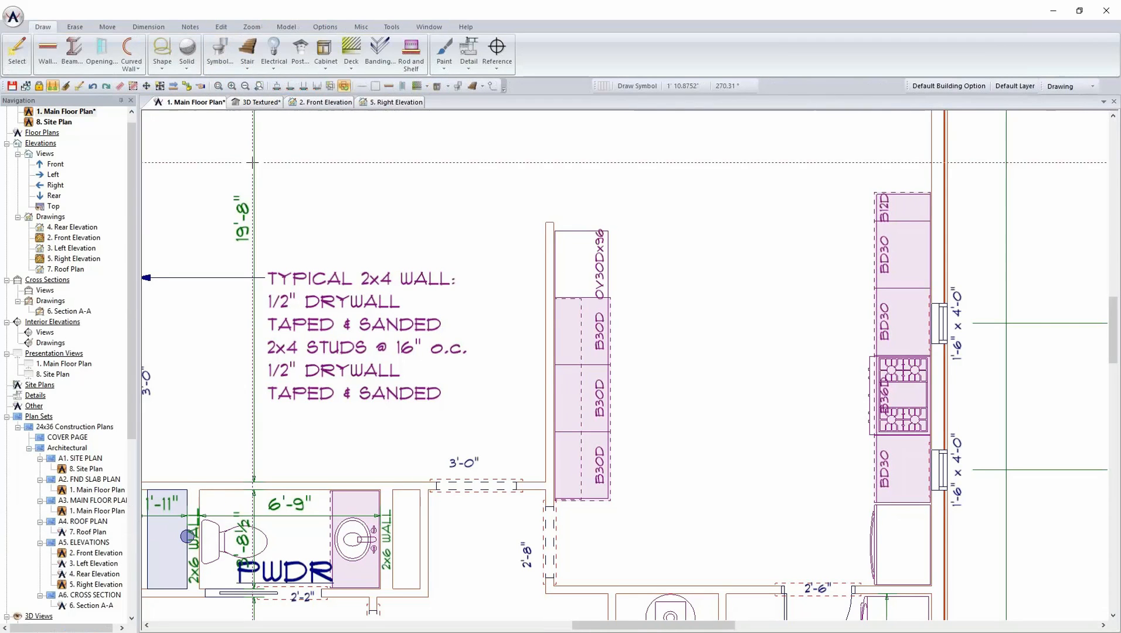
click(221, 51)
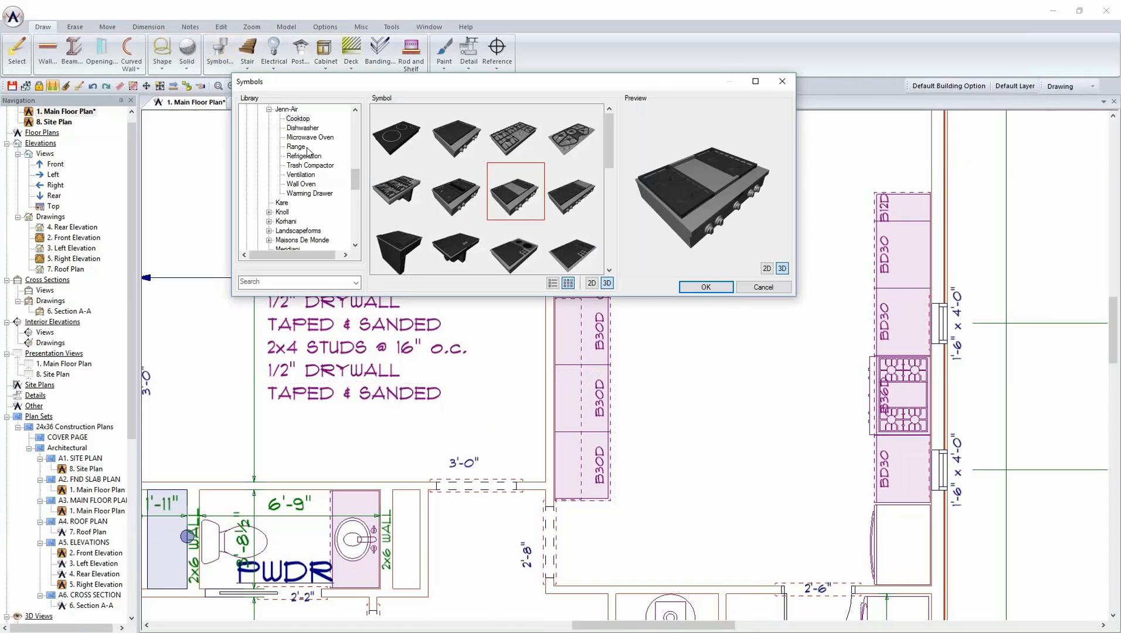
click(305, 175)
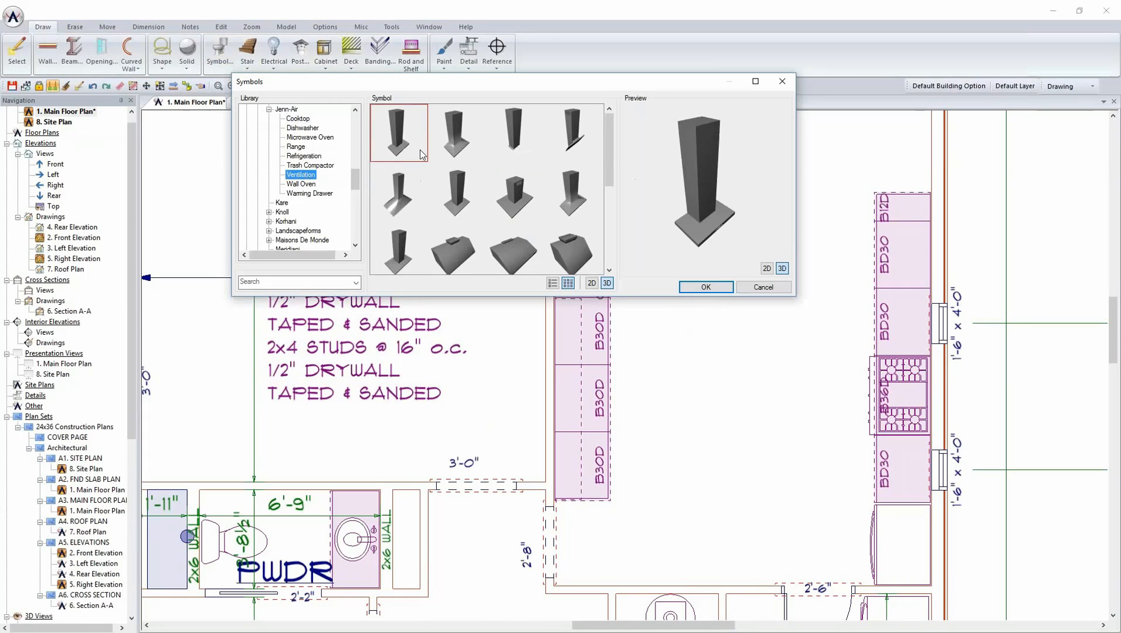
drag(693, 181, 685, 151)
click(402, 201)
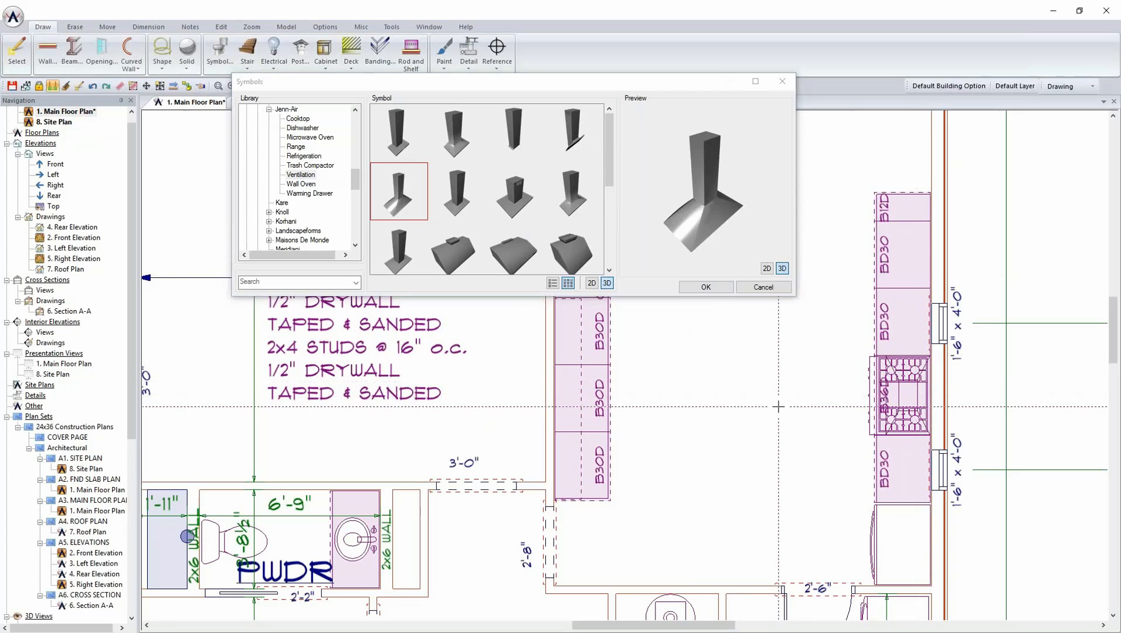
click(709, 287)
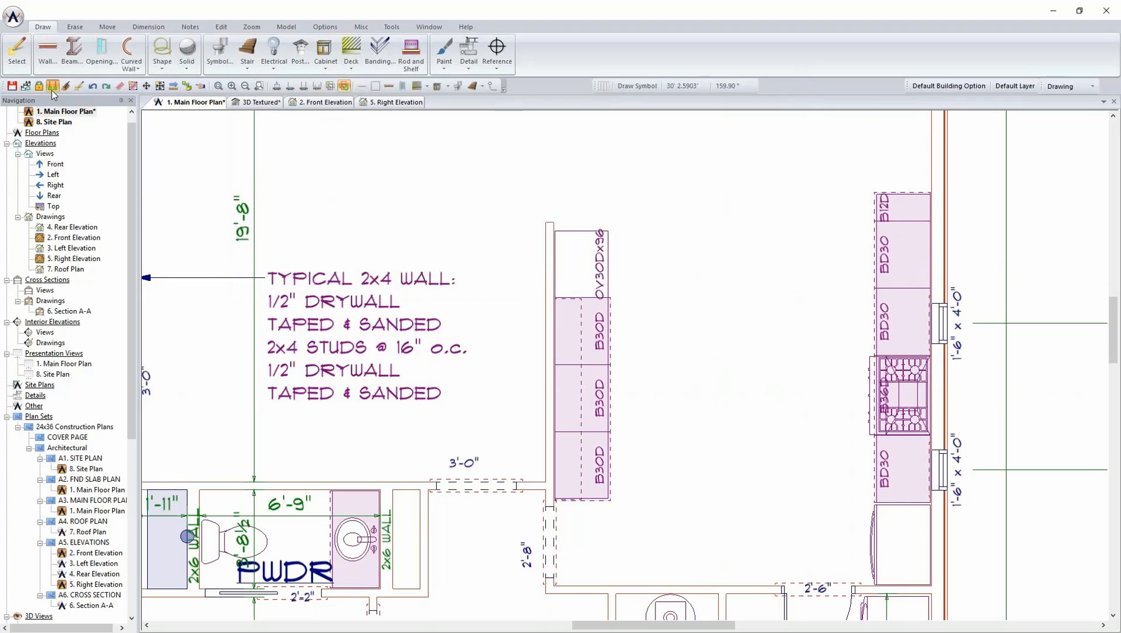
- Place the second Jenn-Air wall oven symbol, a double oven, in the tall oven cabinet and check it with the range hood in 3D
click(220, 52)
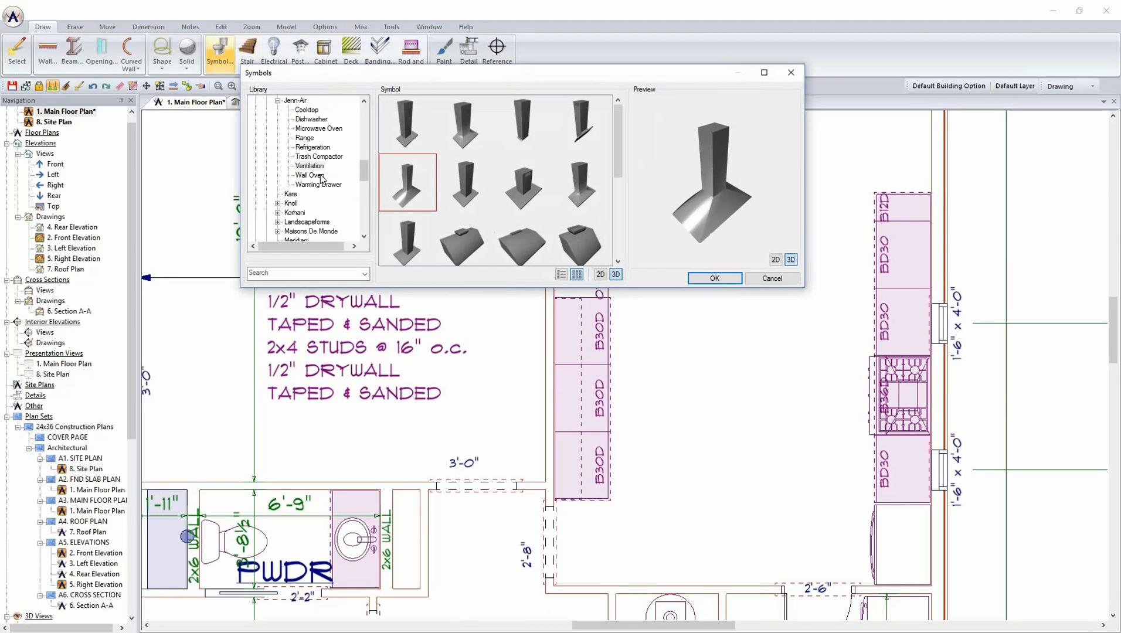
click(320, 176)
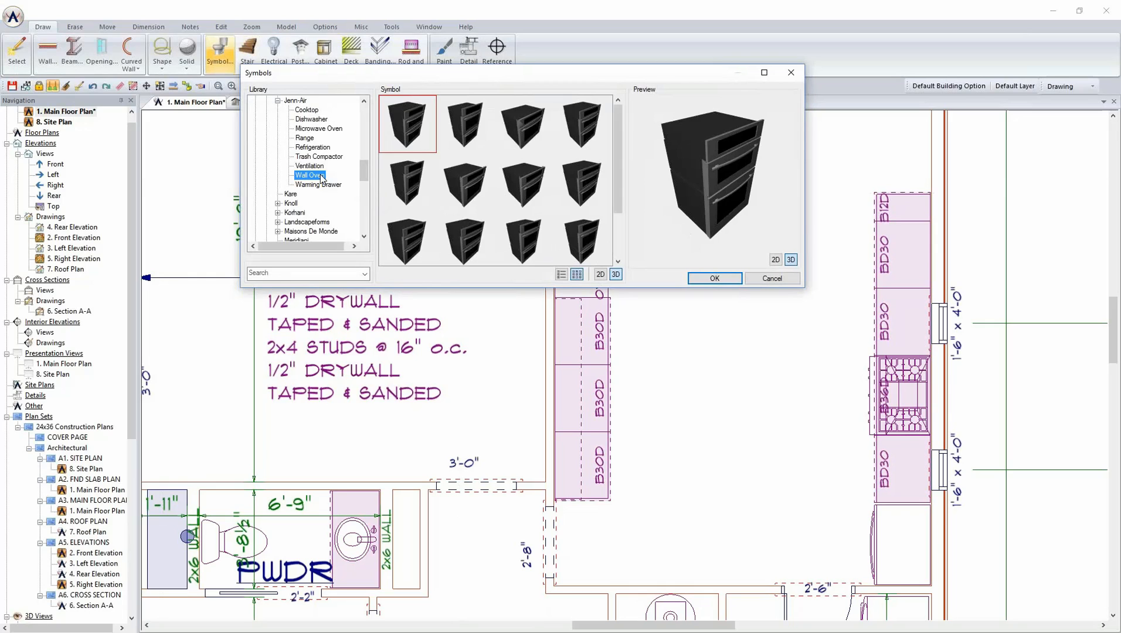
click(464, 142)
drag(722, 184, 708, 167)
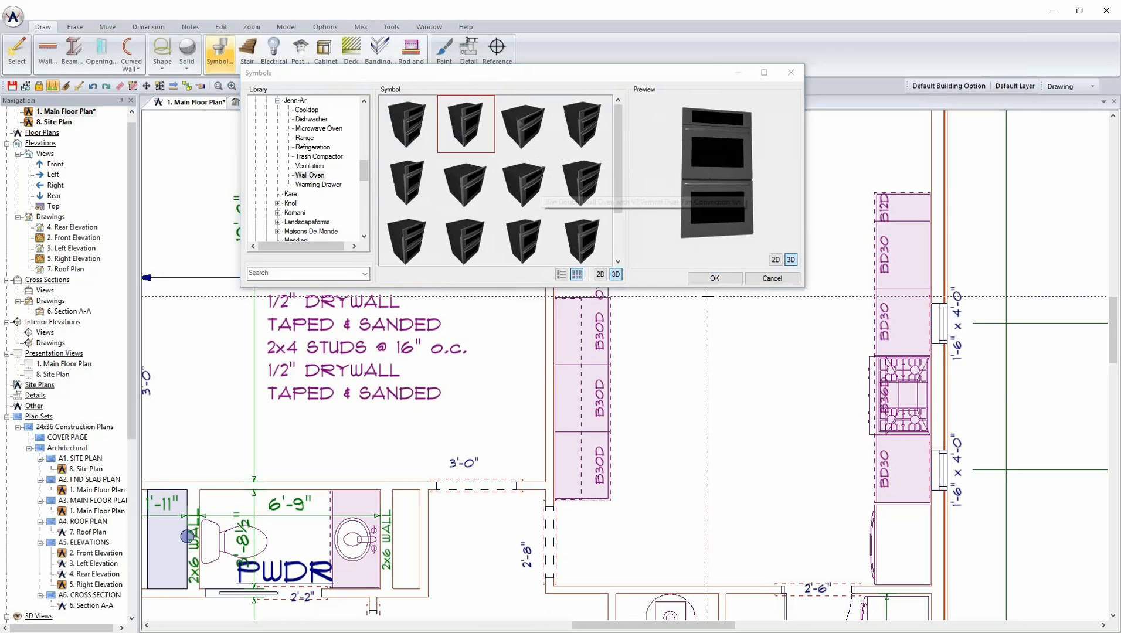
drag(649, 82, 652, 370)
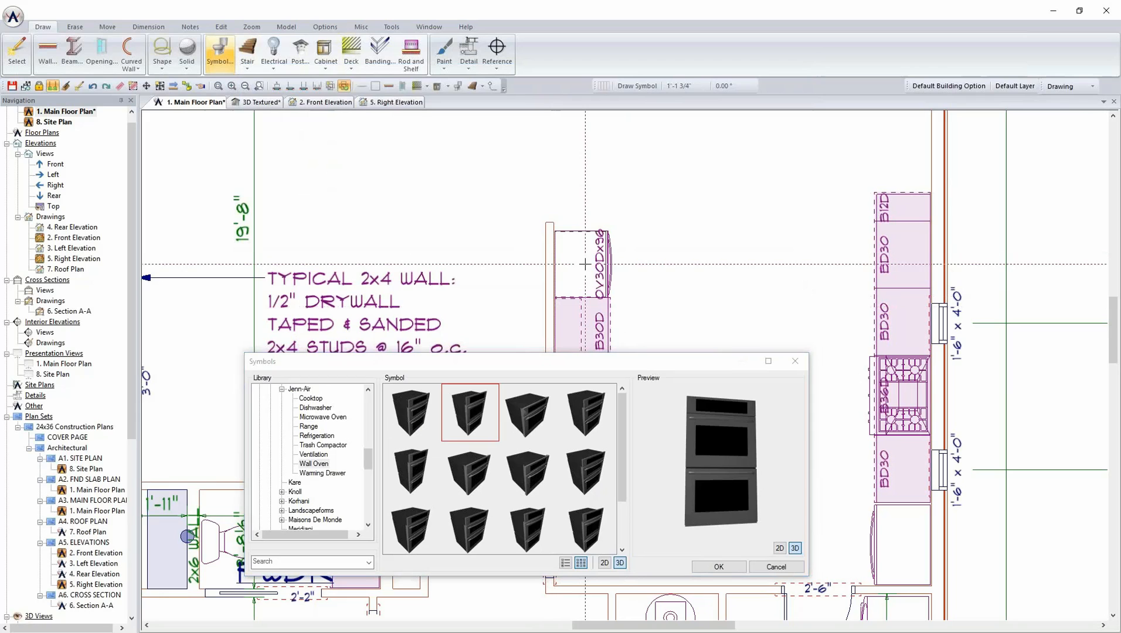
click(257, 102)
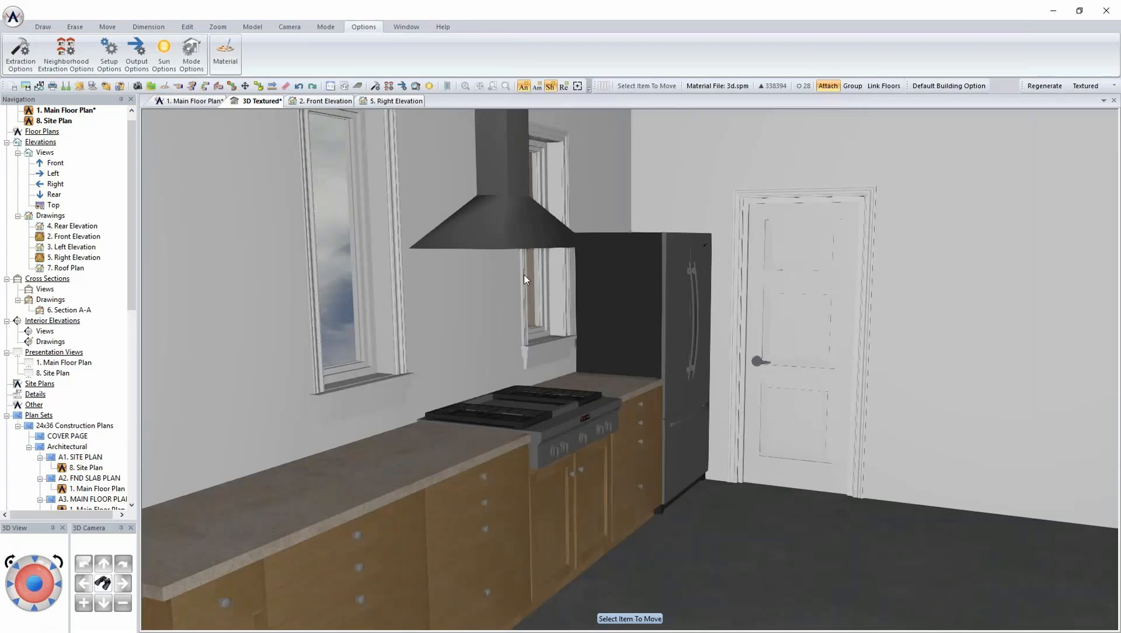
scroll(524, 274, down, 3)
middle_drag(585, 312, 679, 378)
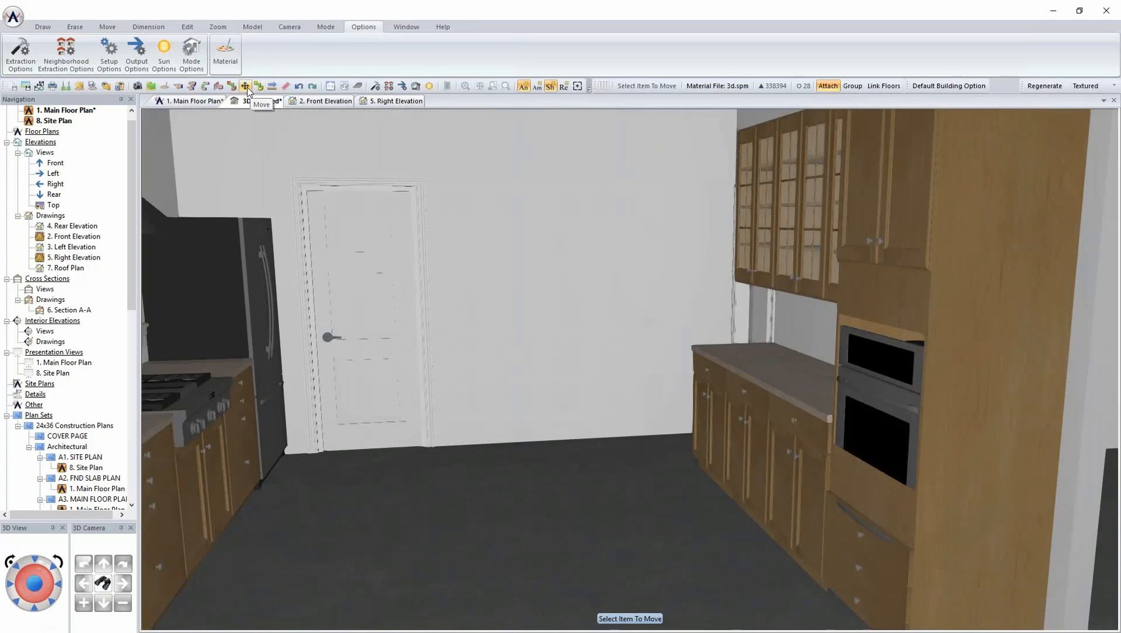
- Shift the wall oven forward on the main floor plan to about 2 inches from the wall behind the tall cabinet
click(208, 102)
scroll(618, 301, up, 4)
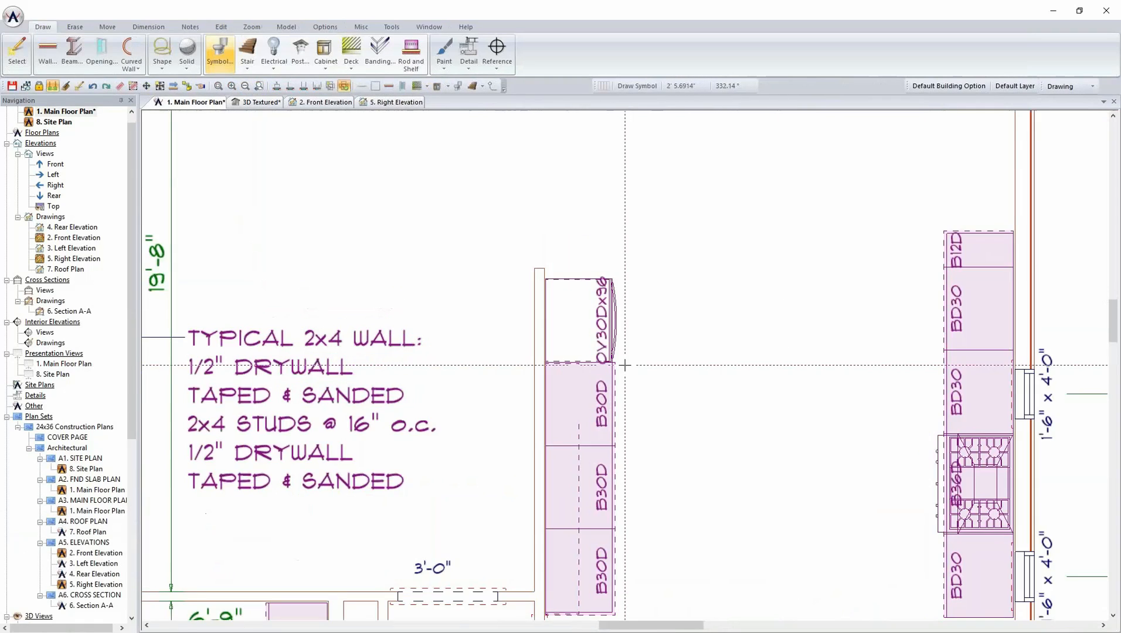
drag(543, 288, 550, 286)
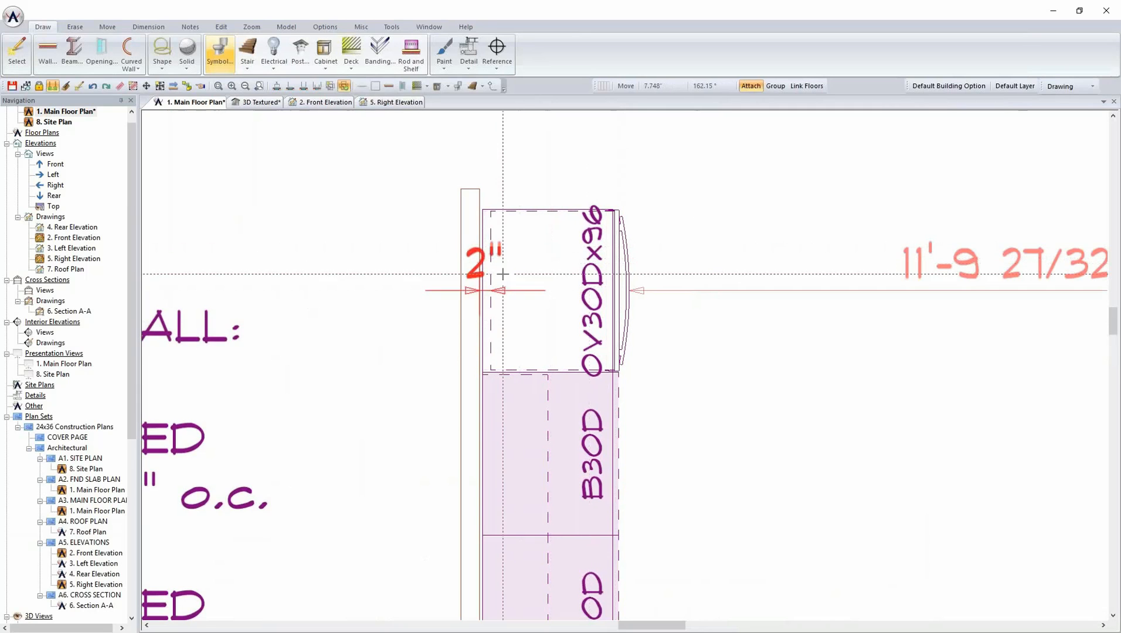
- Raise the wall oven in 3D until it sits just beneath the tall cabinet's upper doors
click(257, 102)
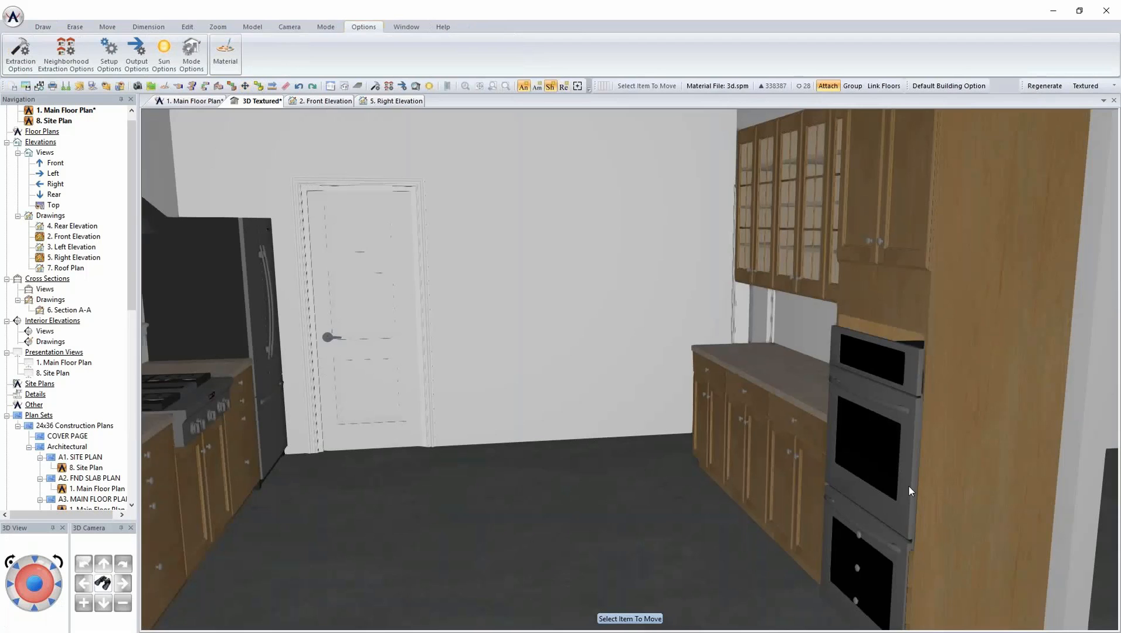
click(892, 473)
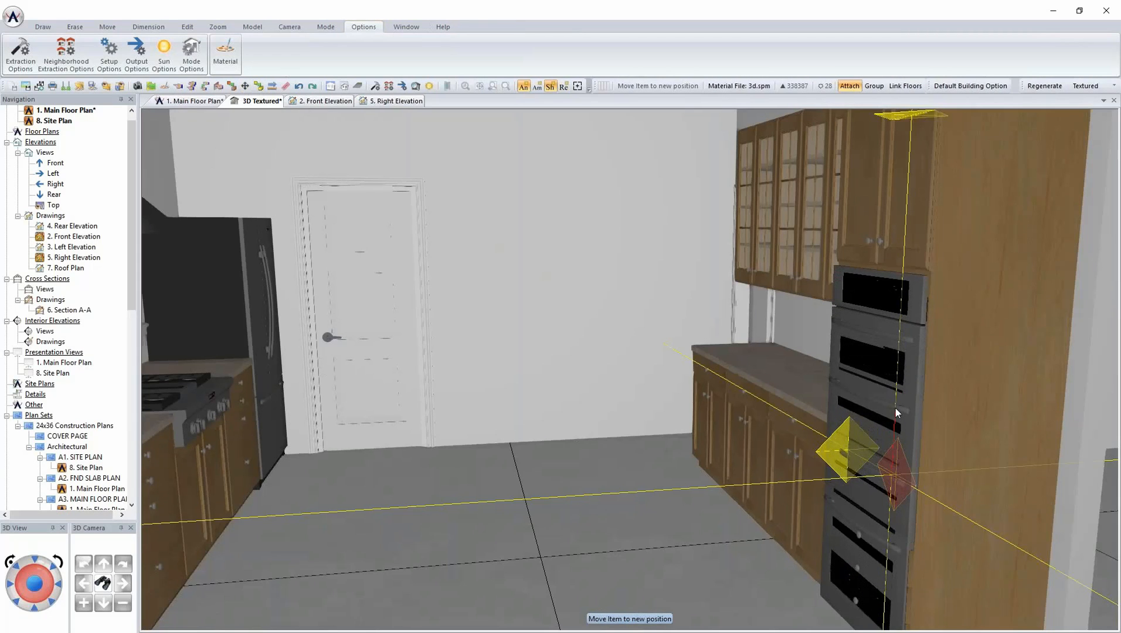
click(895, 407)
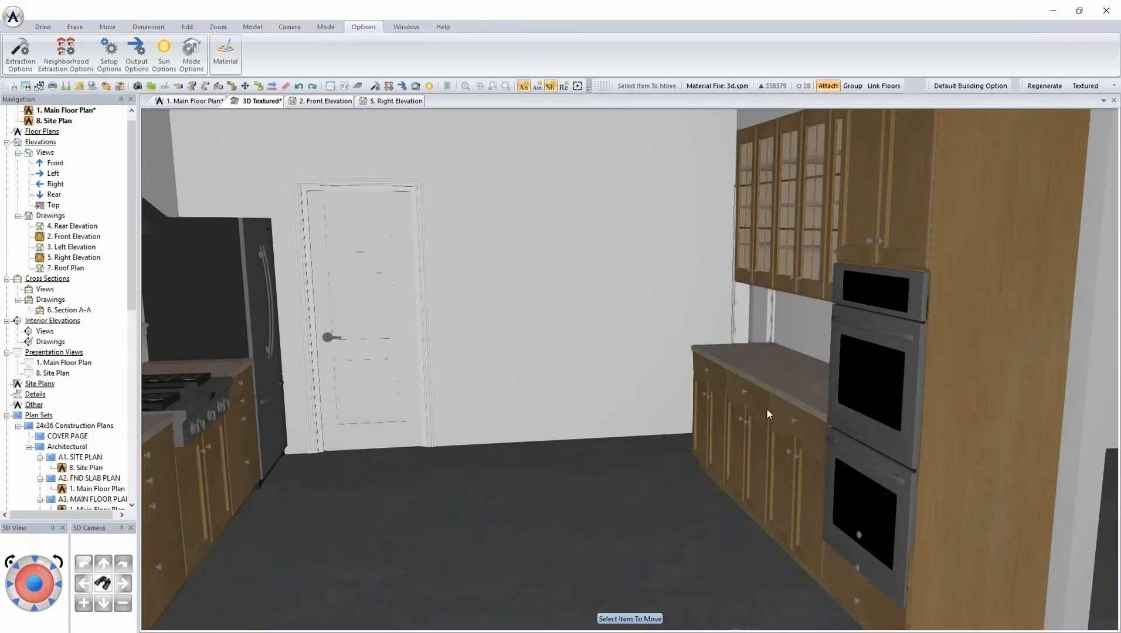
click(886, 401)
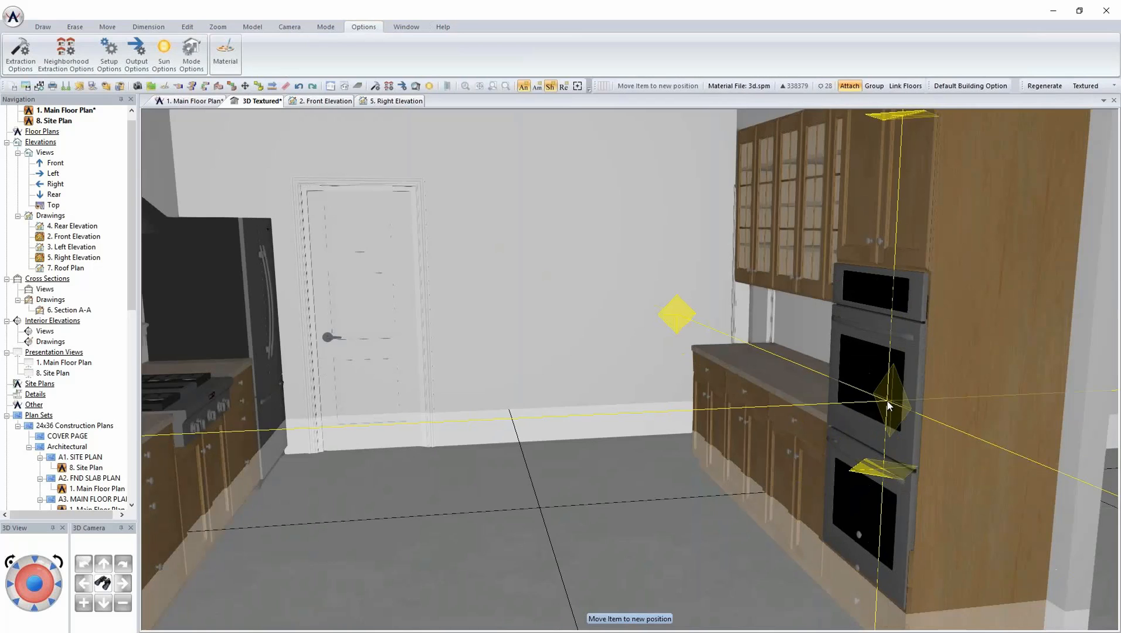
click(892, 404)
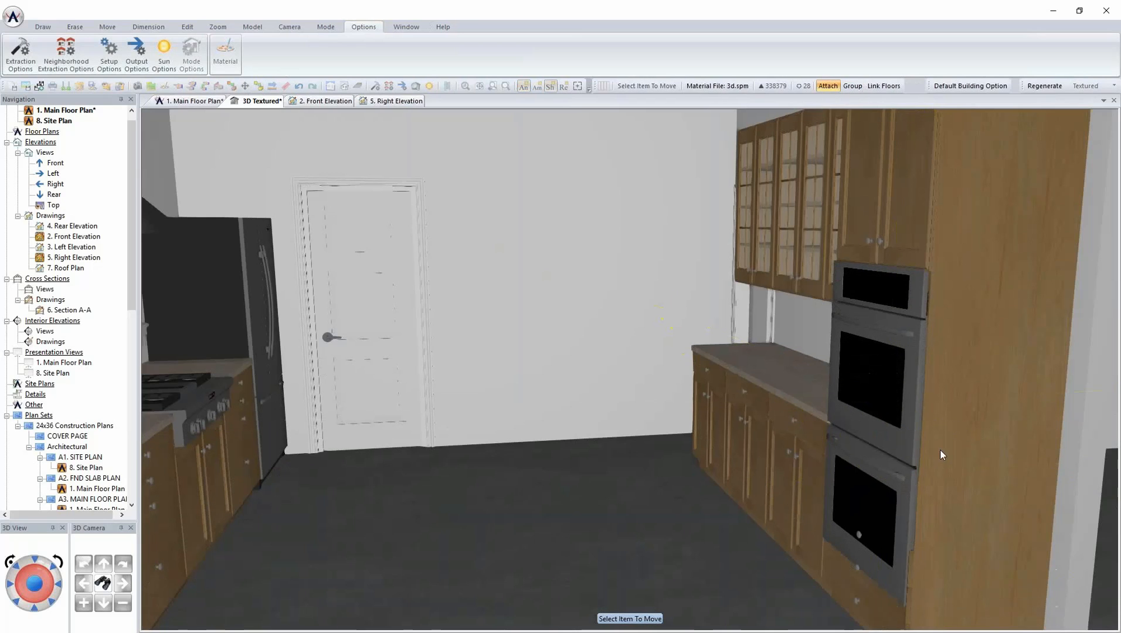
- Change the tall oven cabinet's product code to Armstrong OV30Sx96
right_click(976, 440)
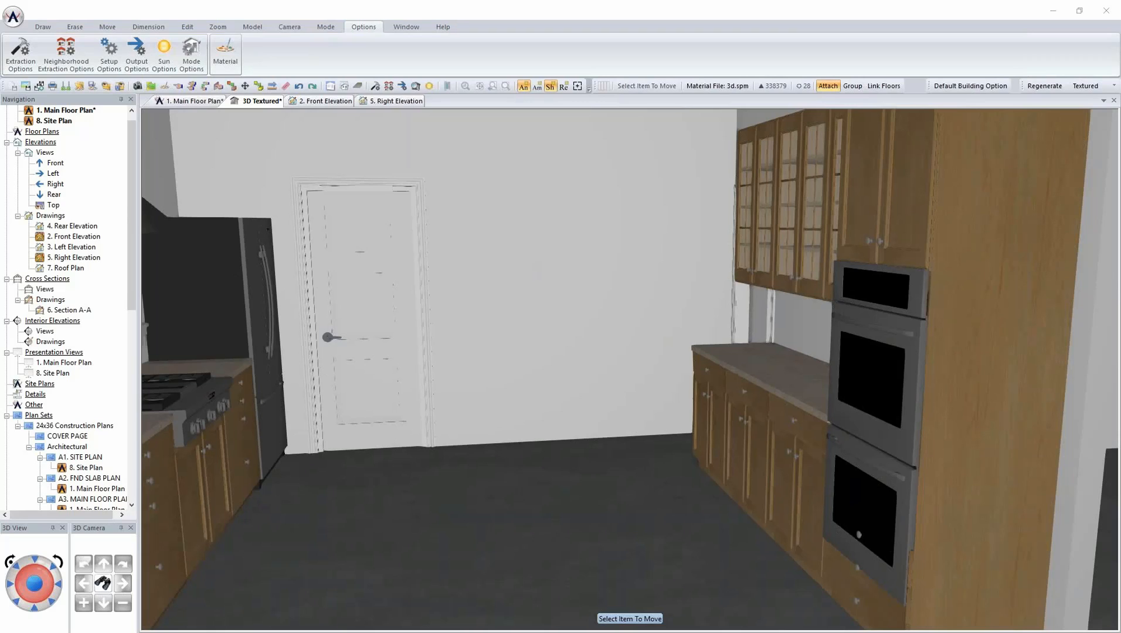
right_click(954, 390)
click(976, 411)
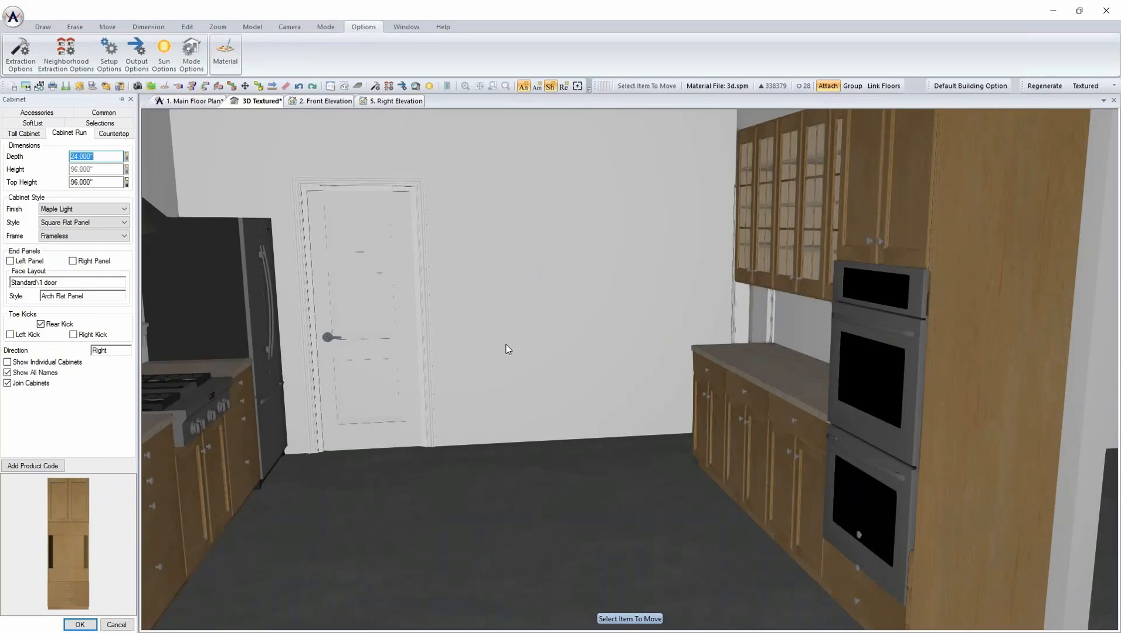
click(31, 133)
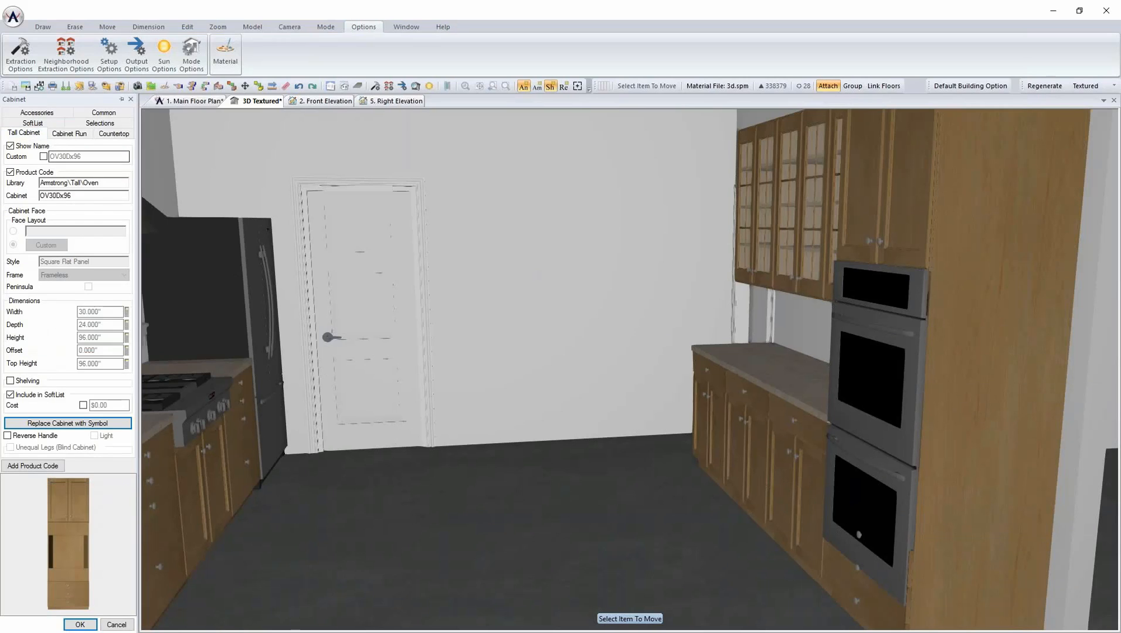
click(69, 197)
scroll(320, 396, down, 1)
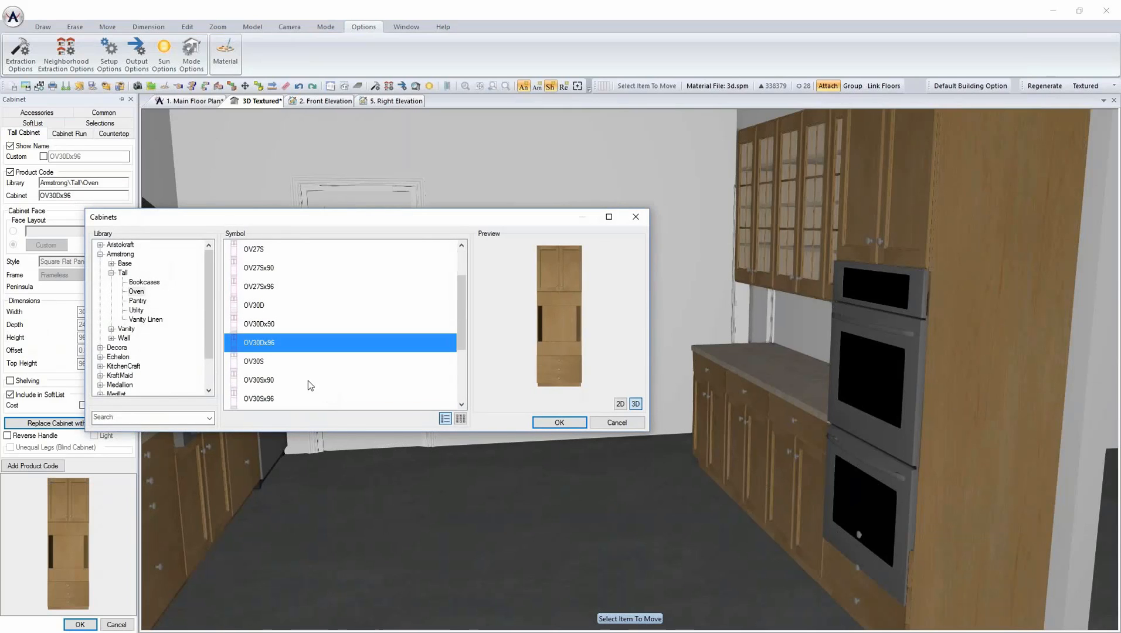
click(268, 401)
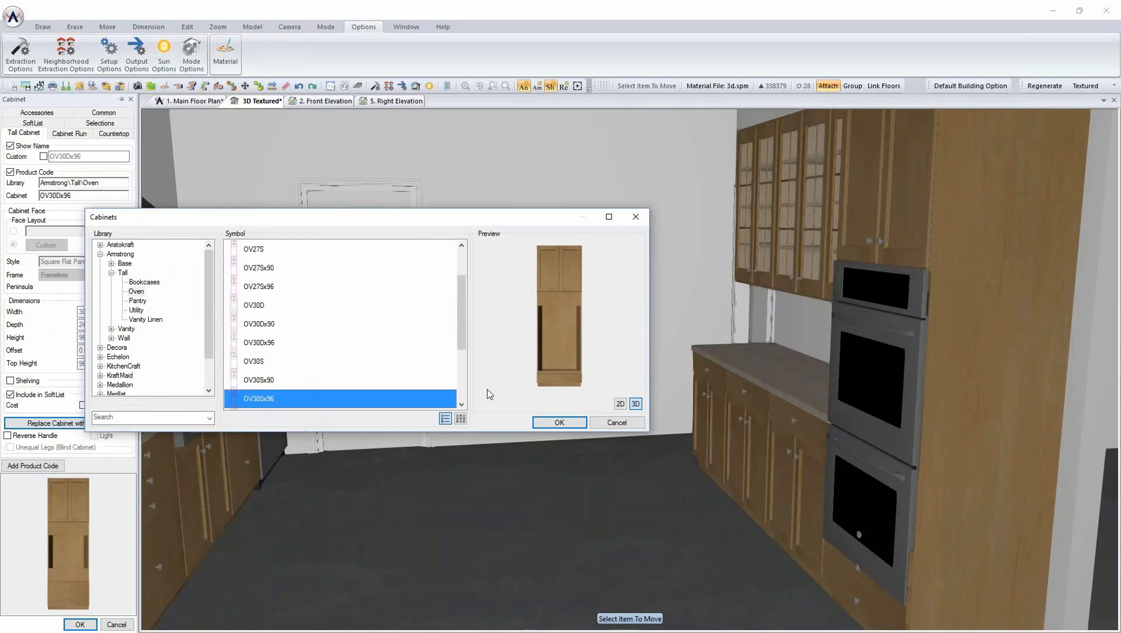
click(567, 420)
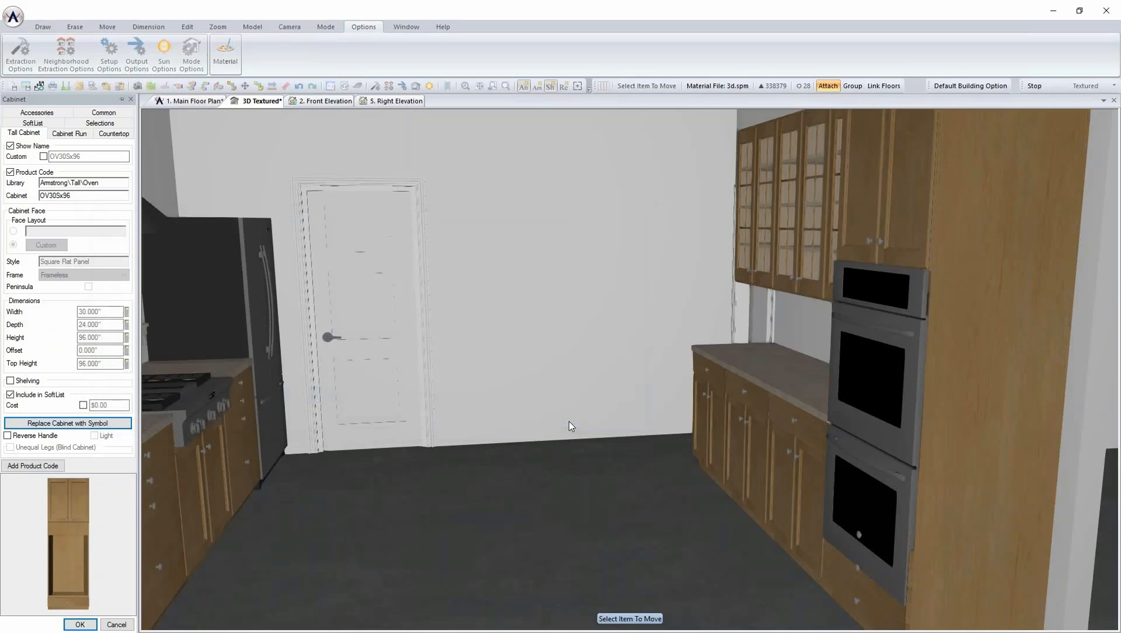
click(79, 624)
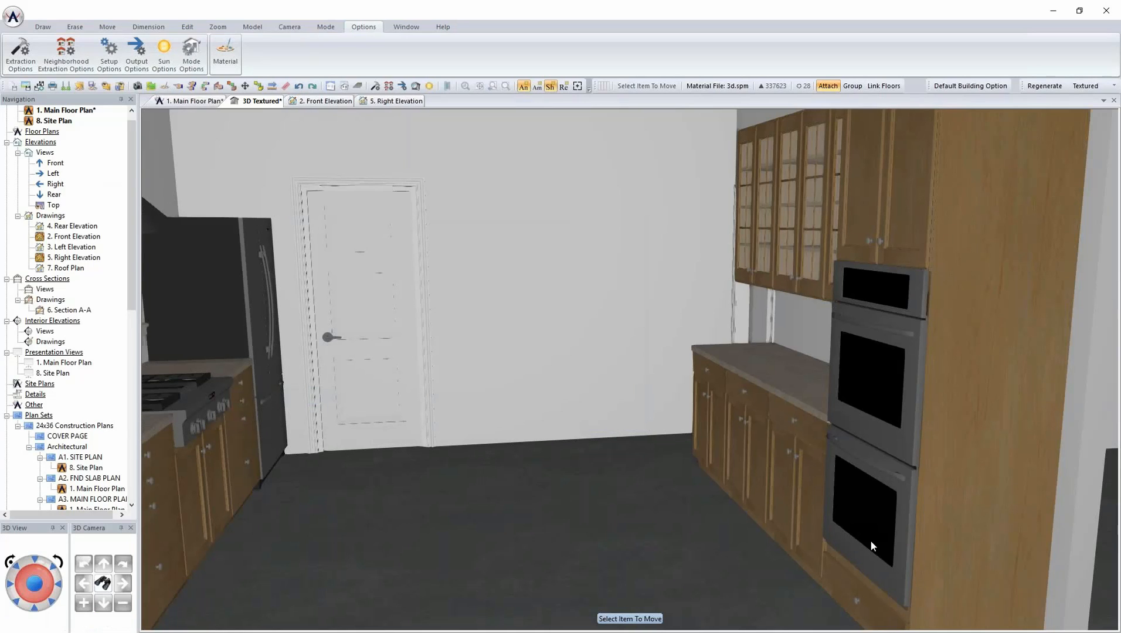
- Review the tall oven cabinet's symbol choice in the Armstrong library, keep OV30Sx96, and look toward the range hood wall in 3D
right_click(950, 375)
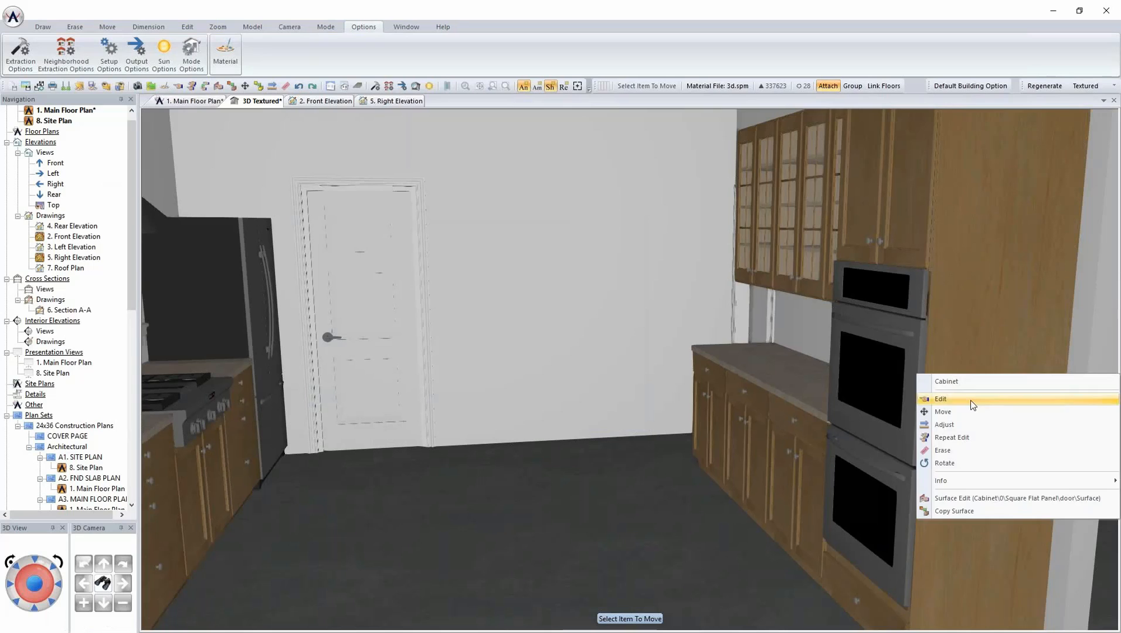
click(971, 403)
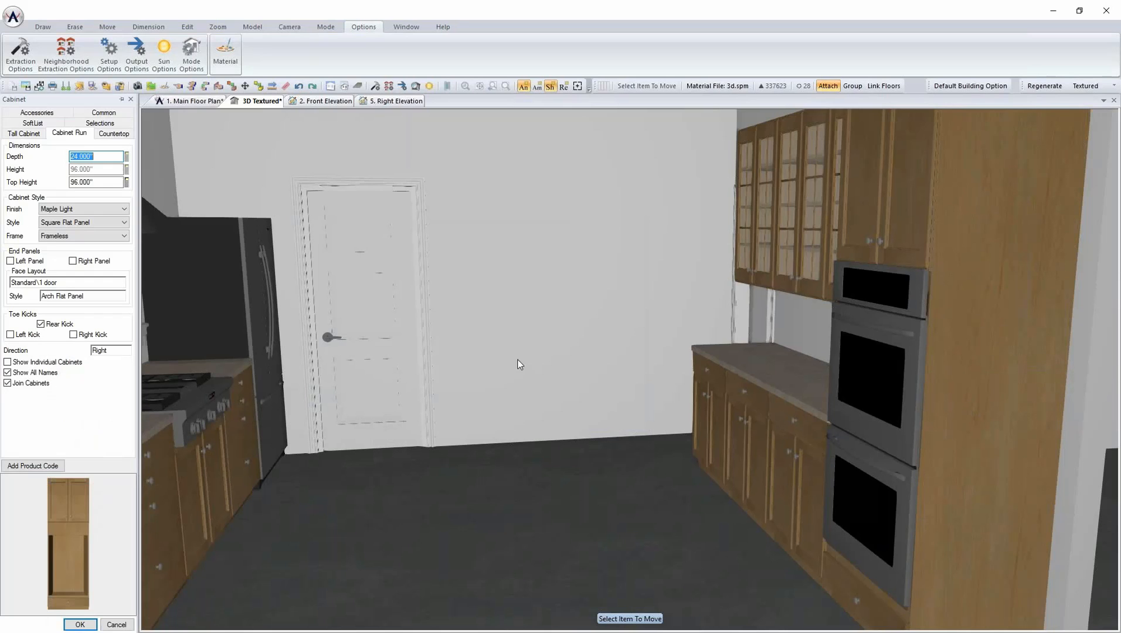
click(33, 132)
double_click(78, 196)
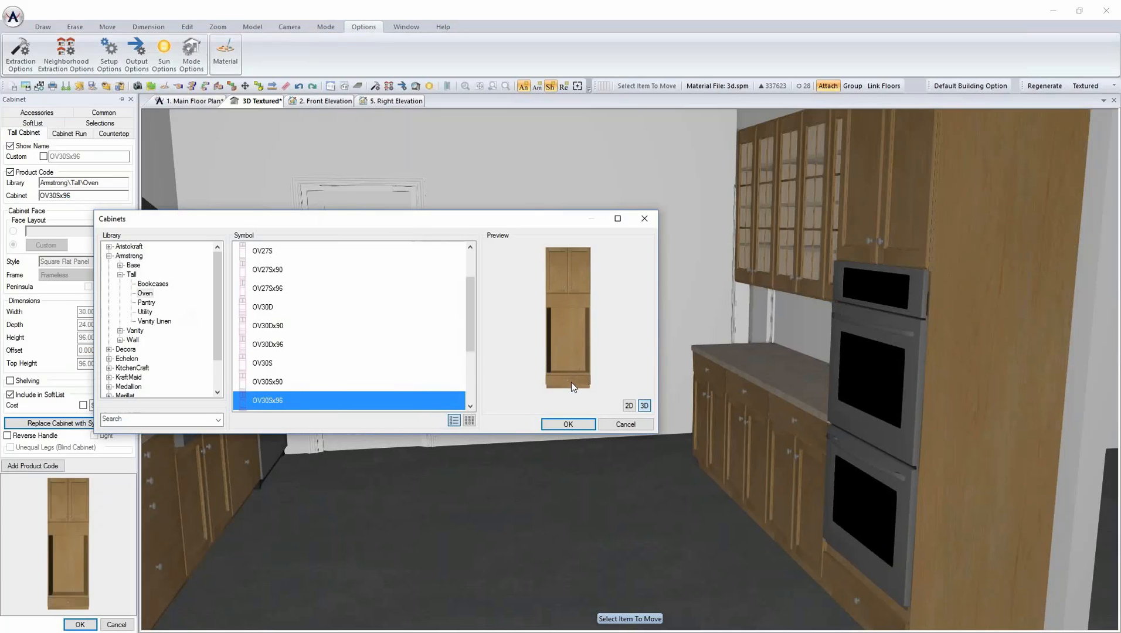
click(571, 424)
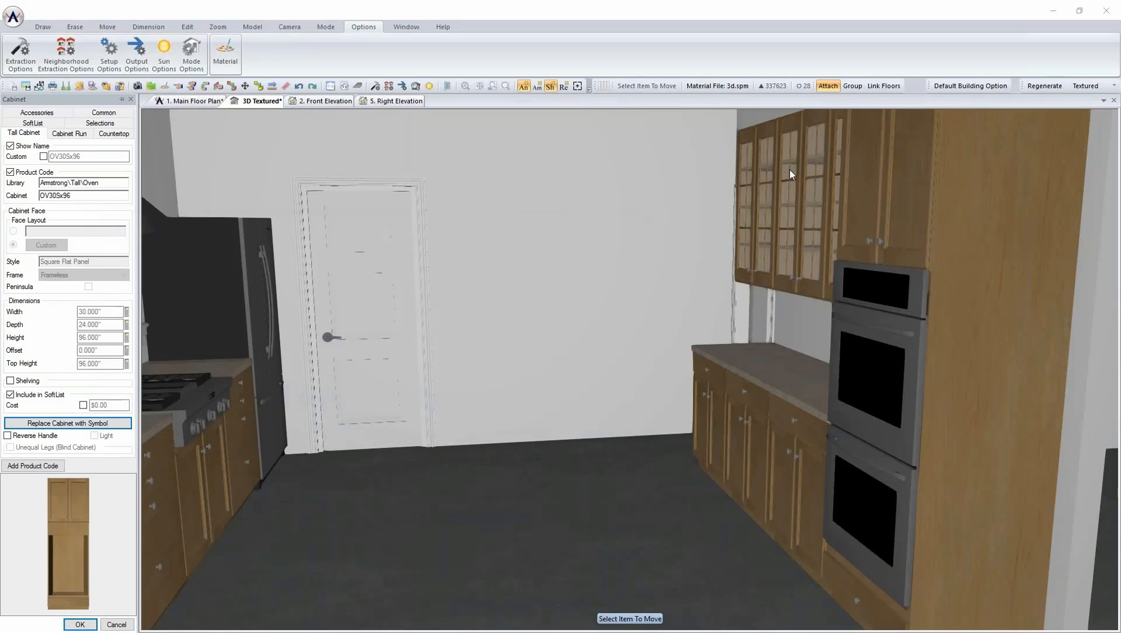
click(465, 10)
key(Left)
key(Left)
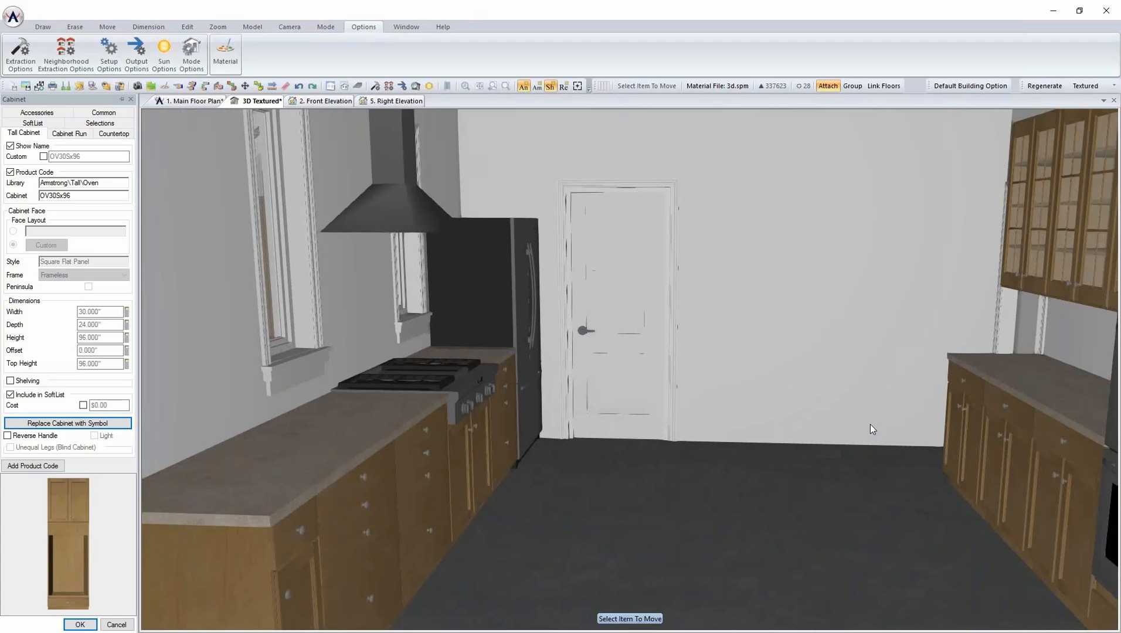
click(80, 625)
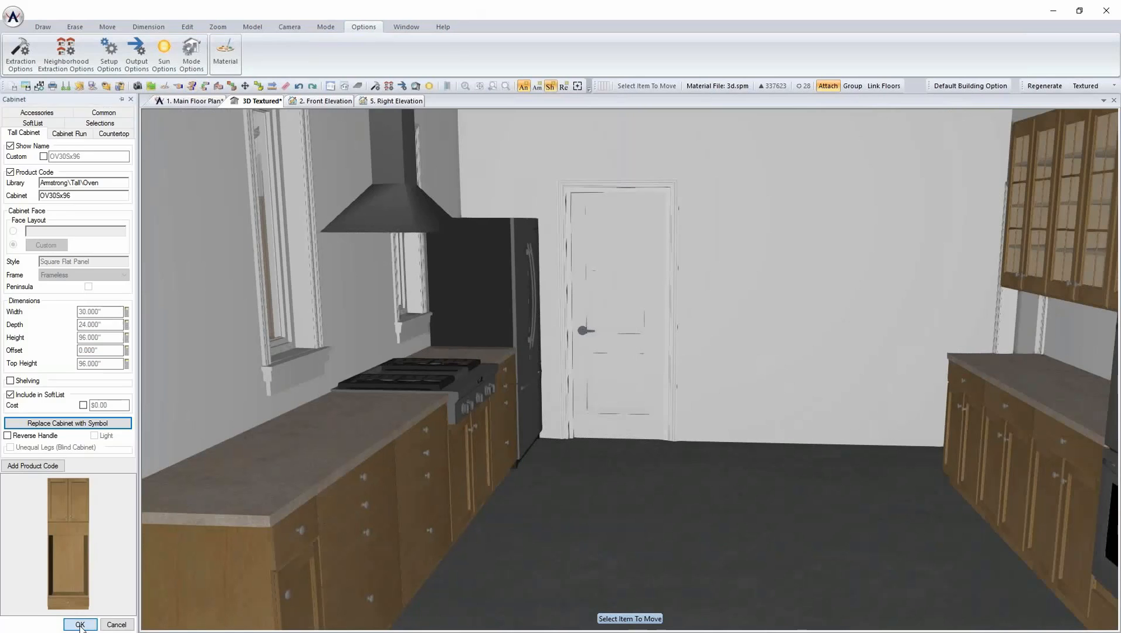
- Start a new wall cabinet on the main floor plan and set its width to 12 inches
click(191, 101)
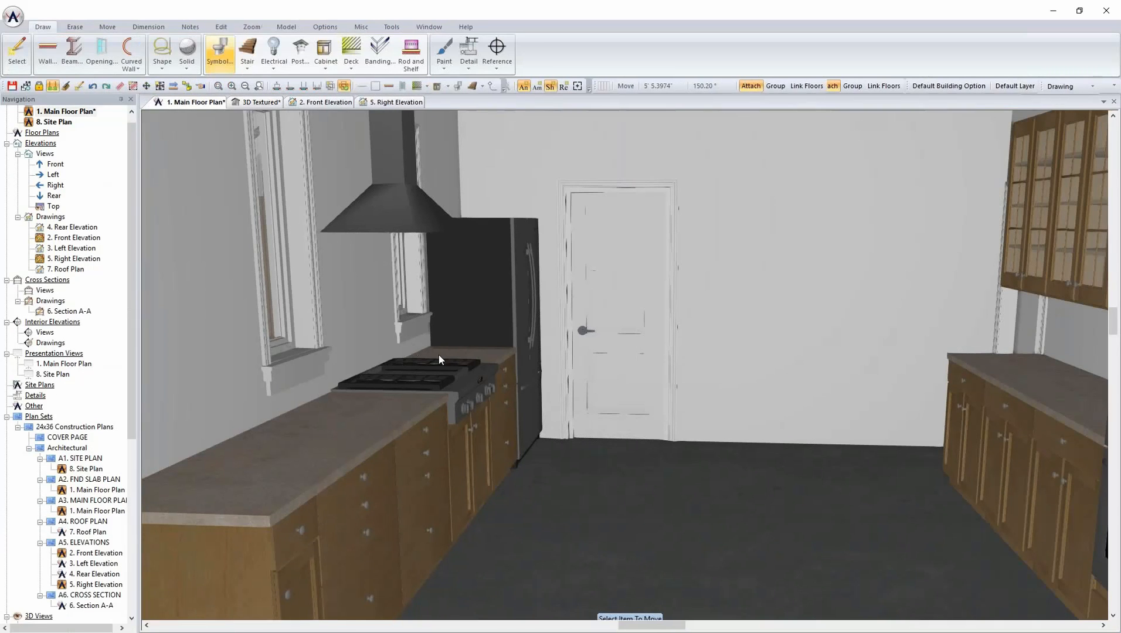
scroll(754, 466, down, 1)
middle_drag(755, 466, 642, 268)
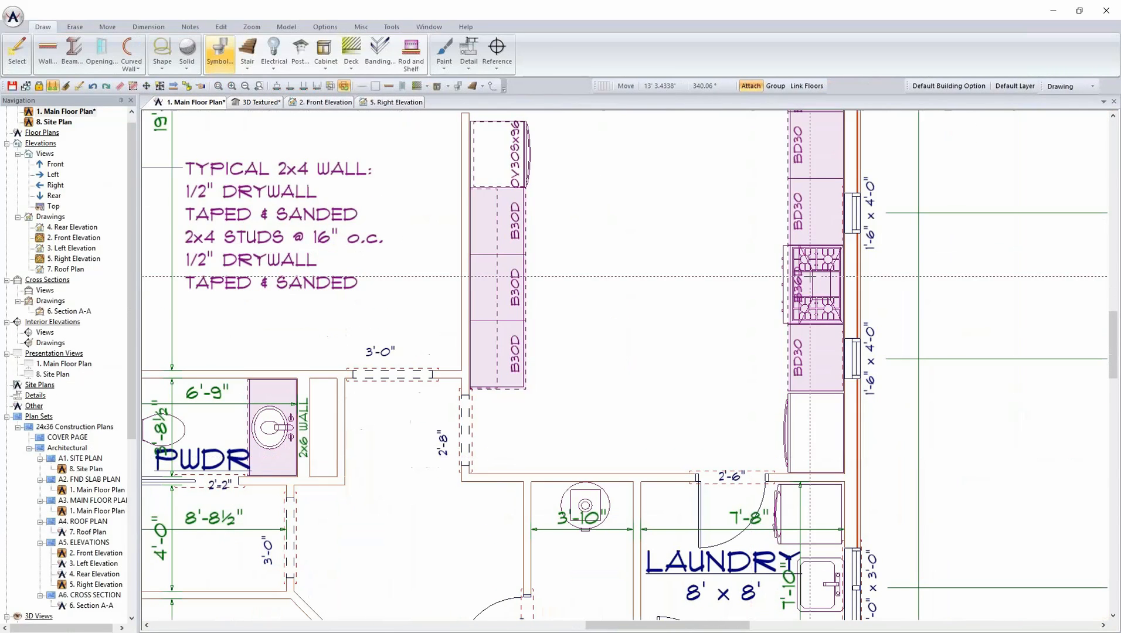
middle_drag(668, 346, 627, 431)
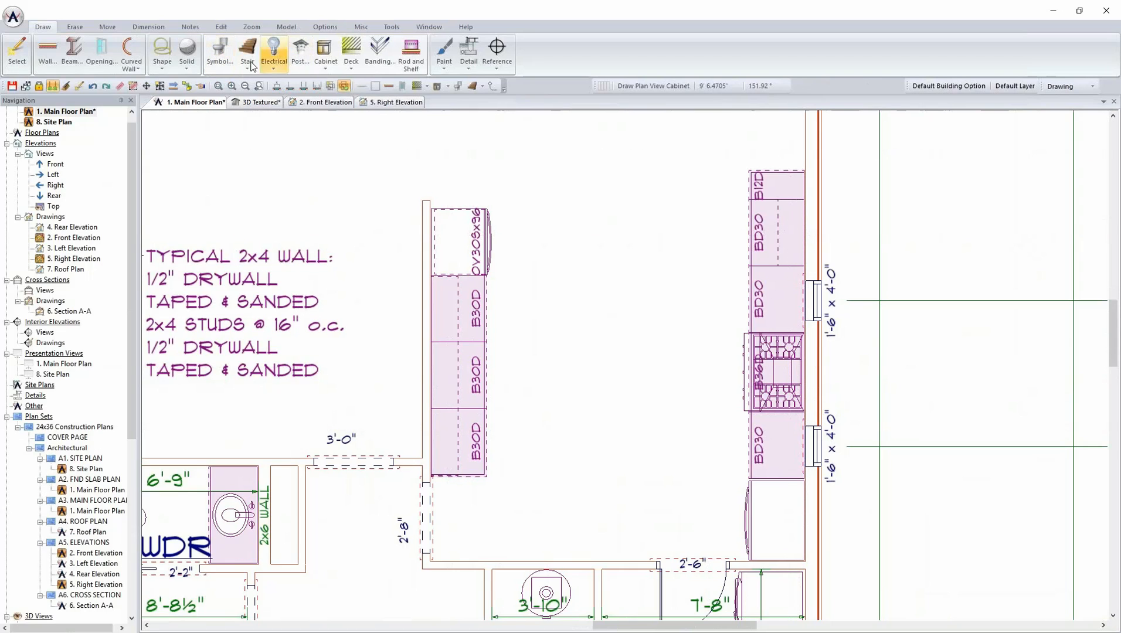
click(325, 56)
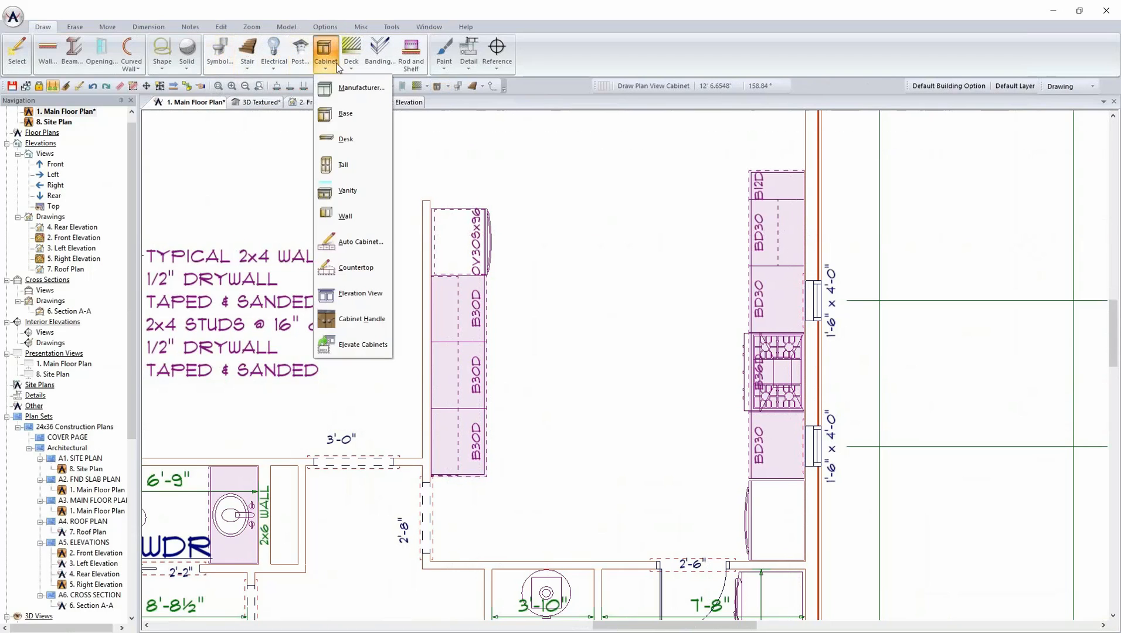
click(359, 215)
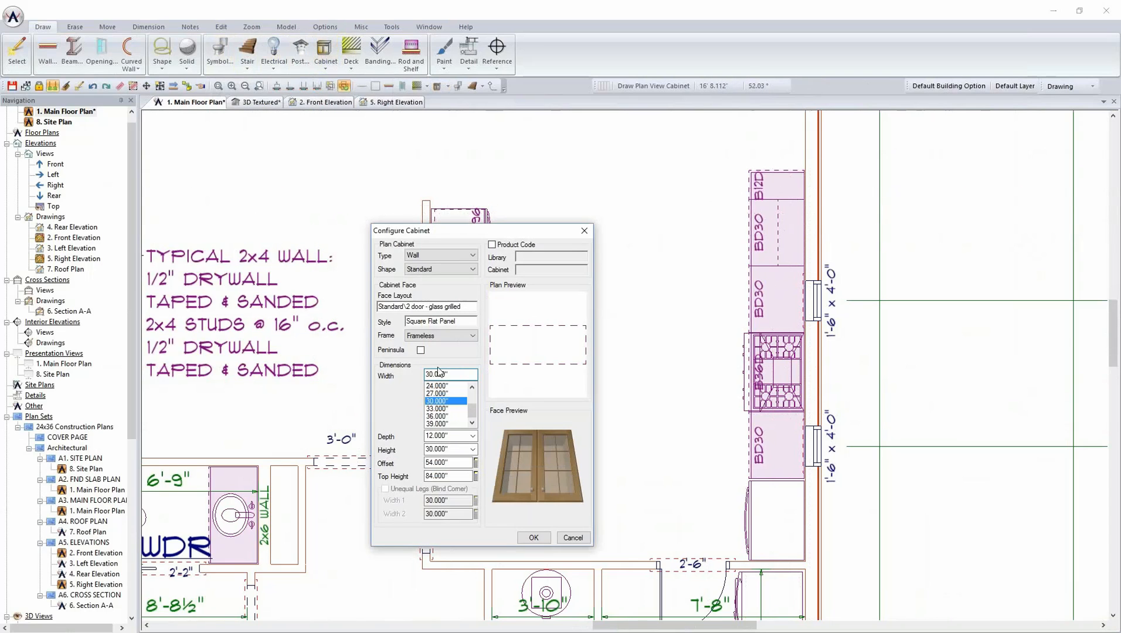
drag(473, 409, 473, 394)
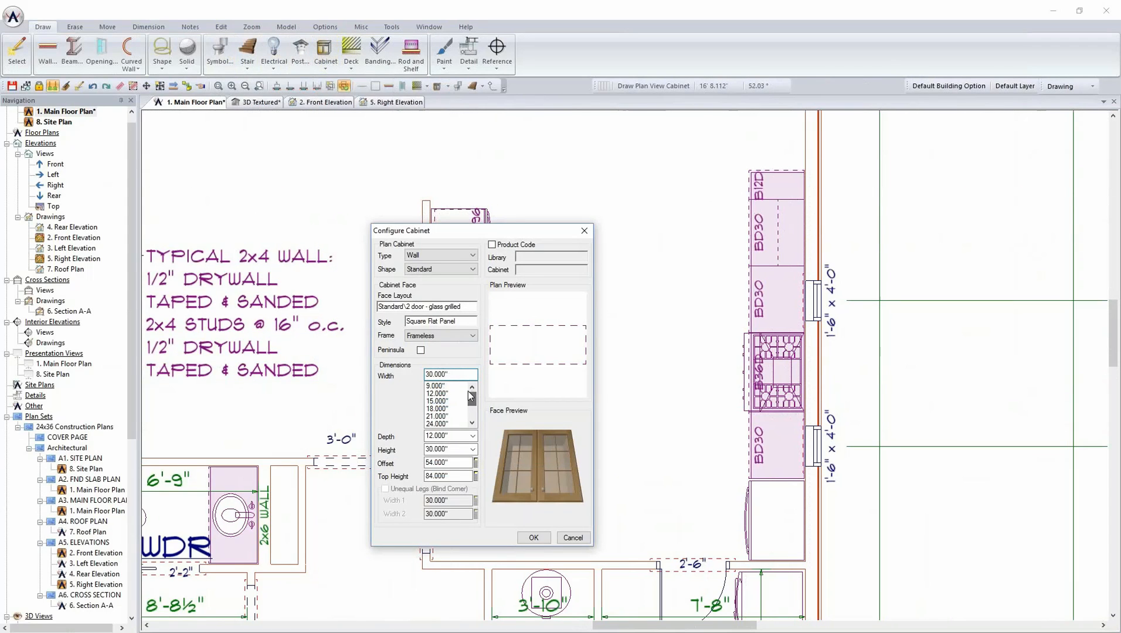
click(445, 393)
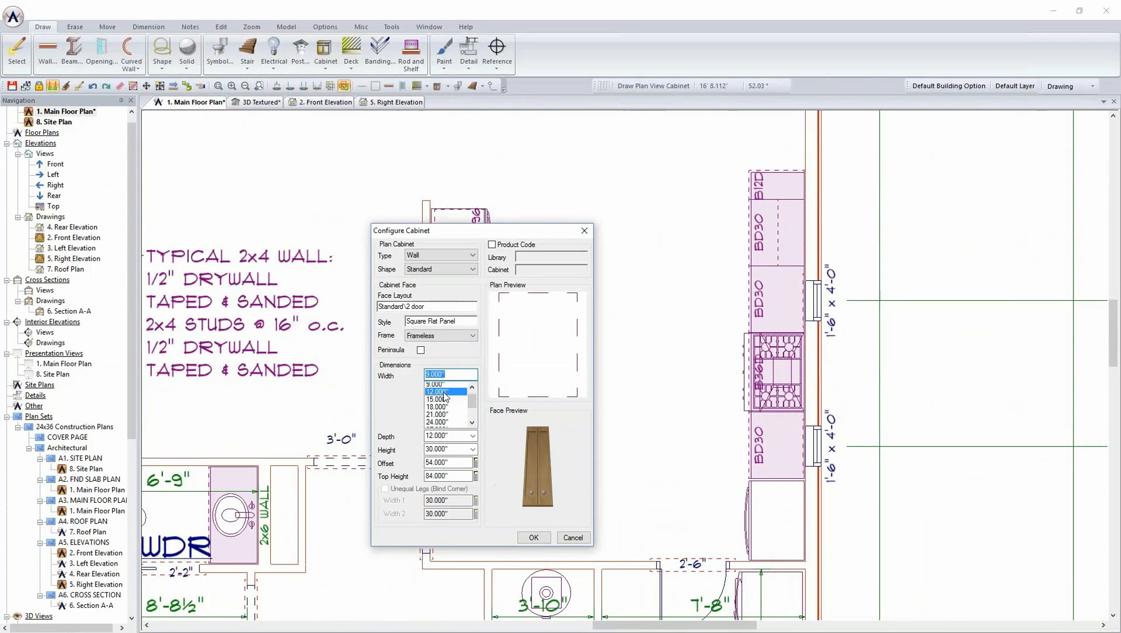
- Give the wall cabinet a one-door Glass Grille face layout, Standard\1 door - glass grilled
click(437, 310)
click(527, 224)
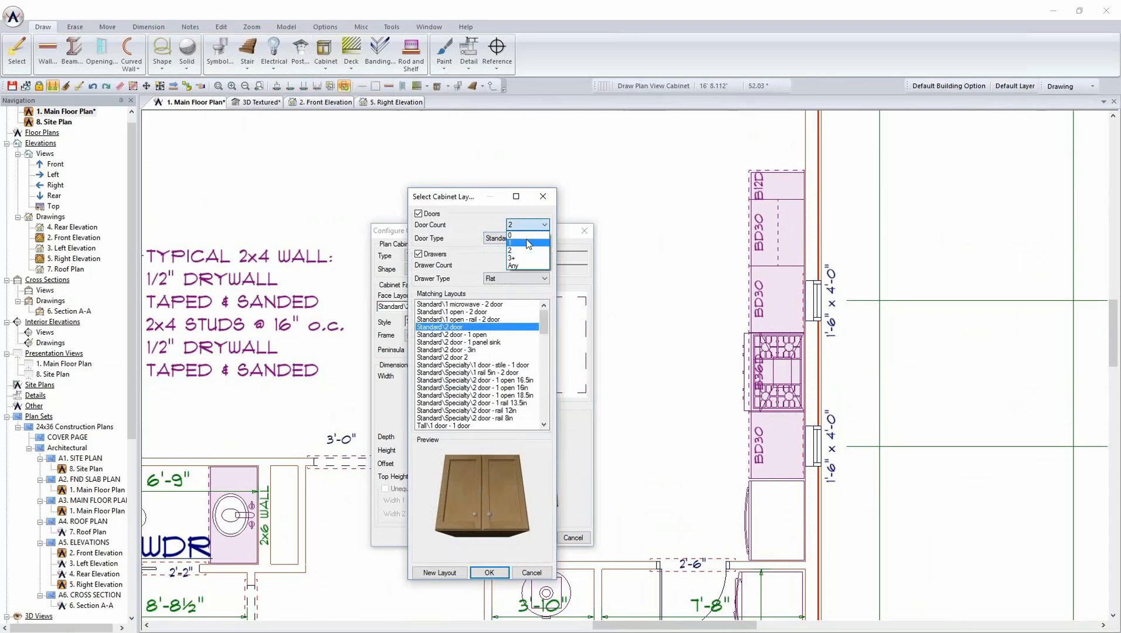
click(528, 244)
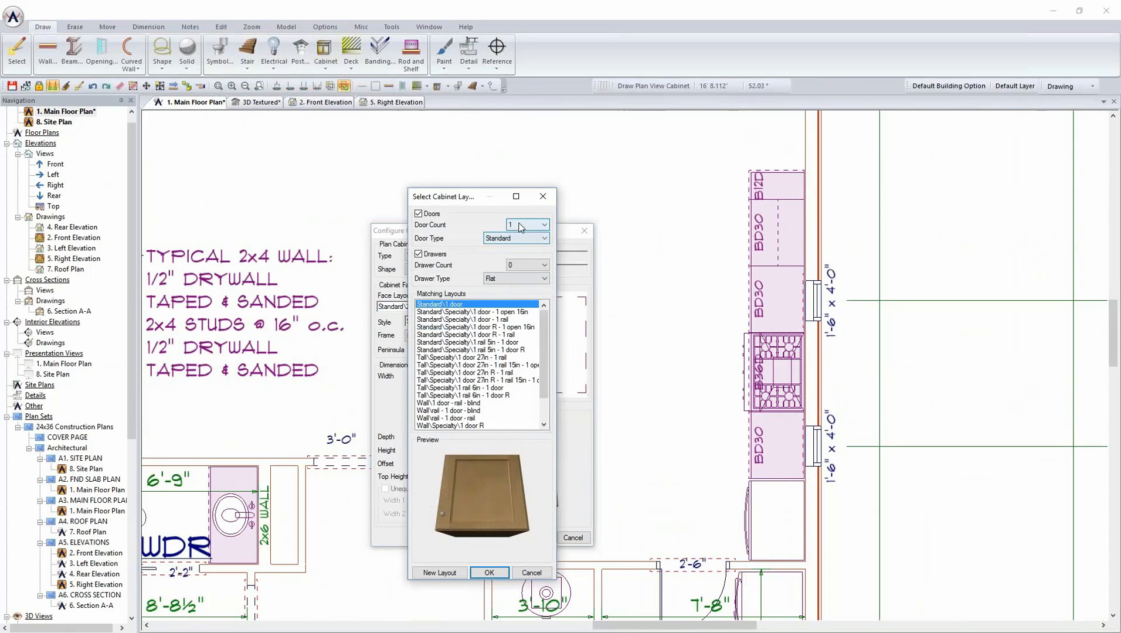
click(517, 238)
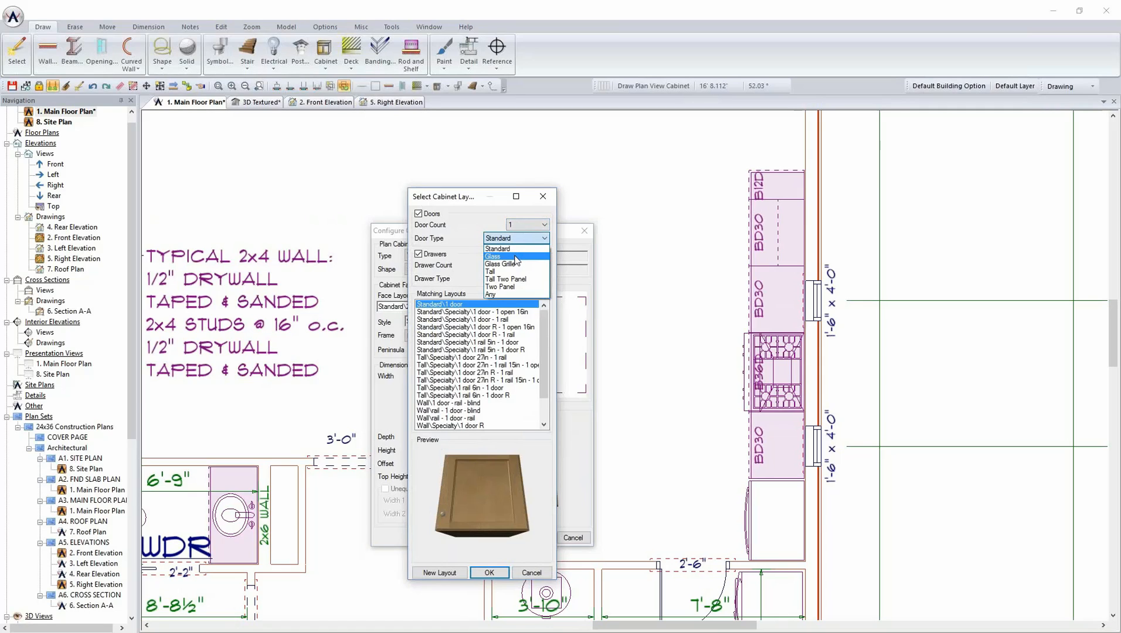
click(516, 258)
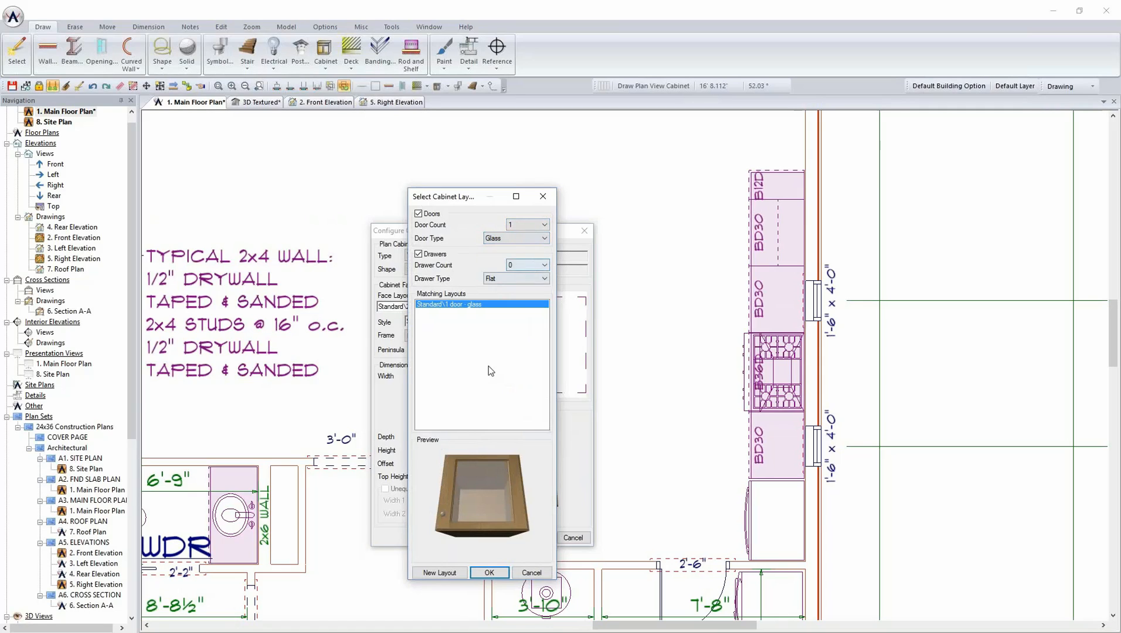
click(514, 238)
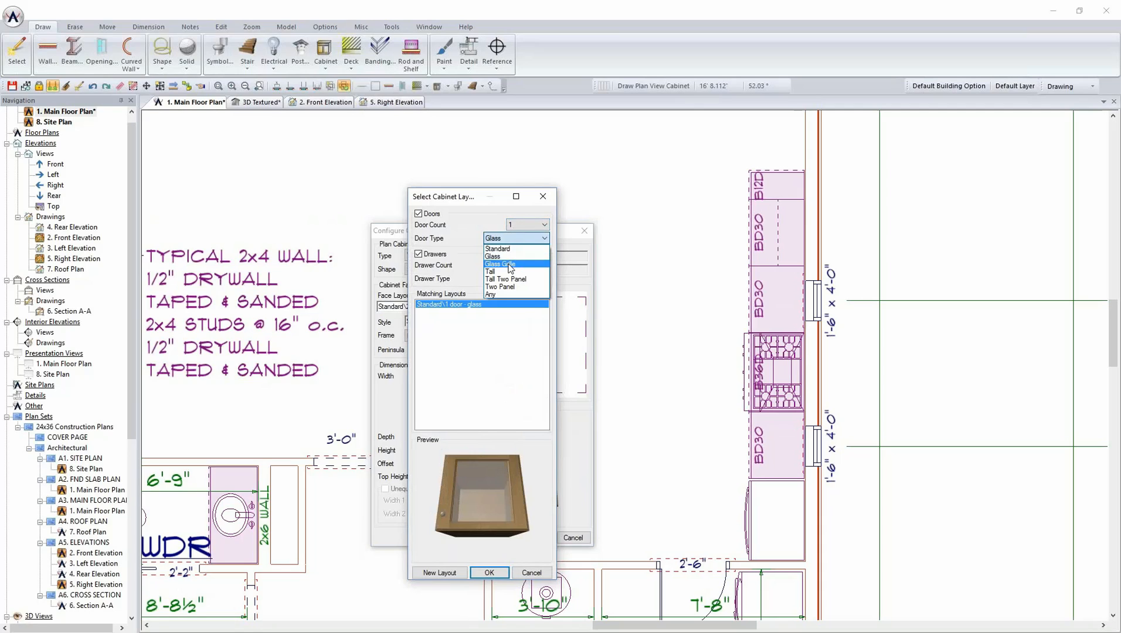
click(510, 265)
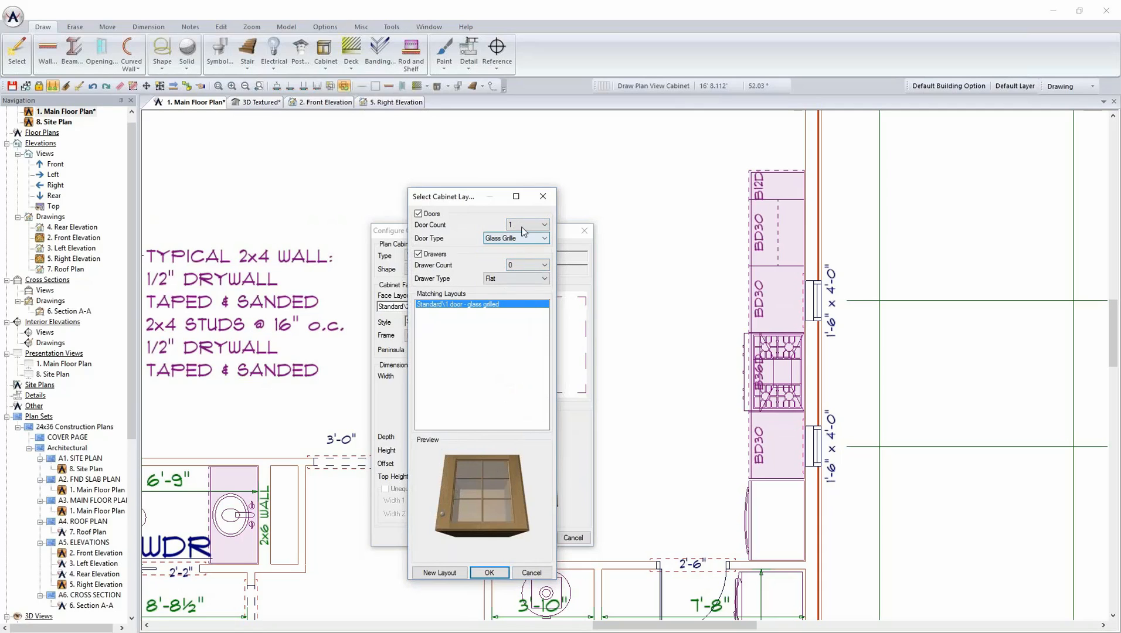
click(488, 572)
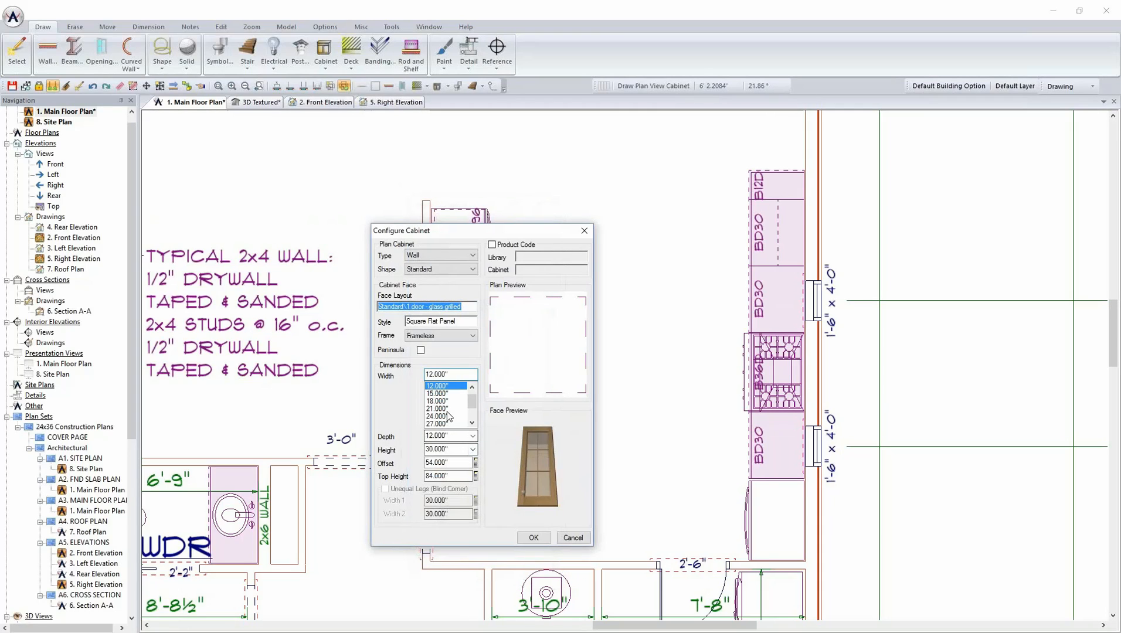
- Set the wall cabinet's height to 42 inches and place it above the B12D base cabinet at the end of the cooktop run
click(455, 476)
click(444, 450)
text(42)
key(Tab)
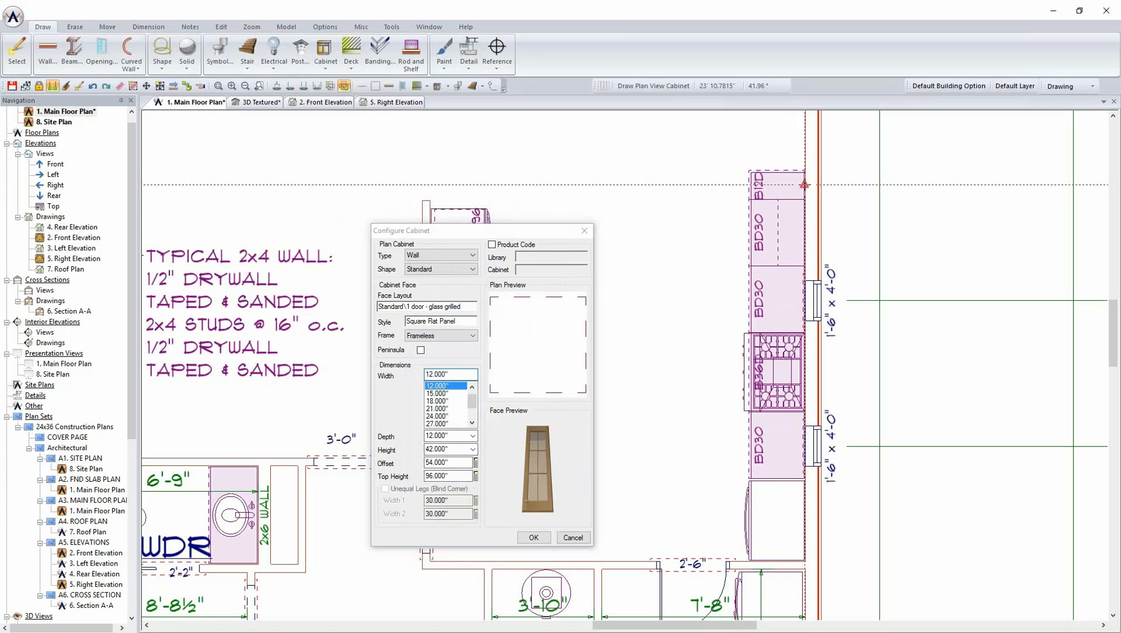
key(Escape)
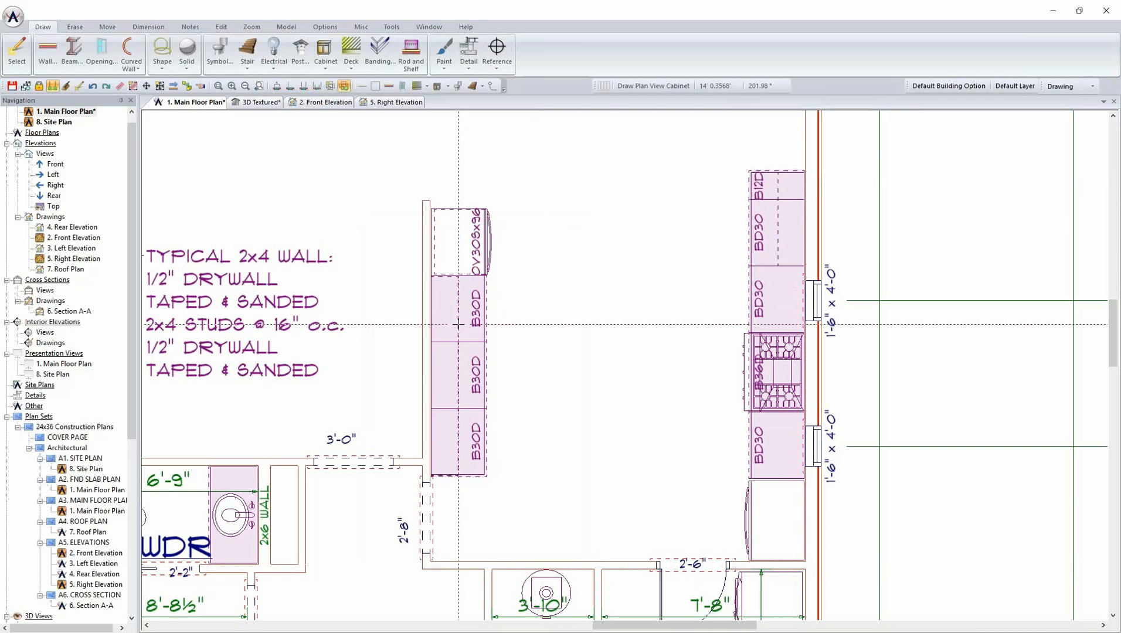
- Examine the glass-door wall cabinets, cooktop wall and oven wall from several viewpoints in the textured 3D view
click(255, 102)
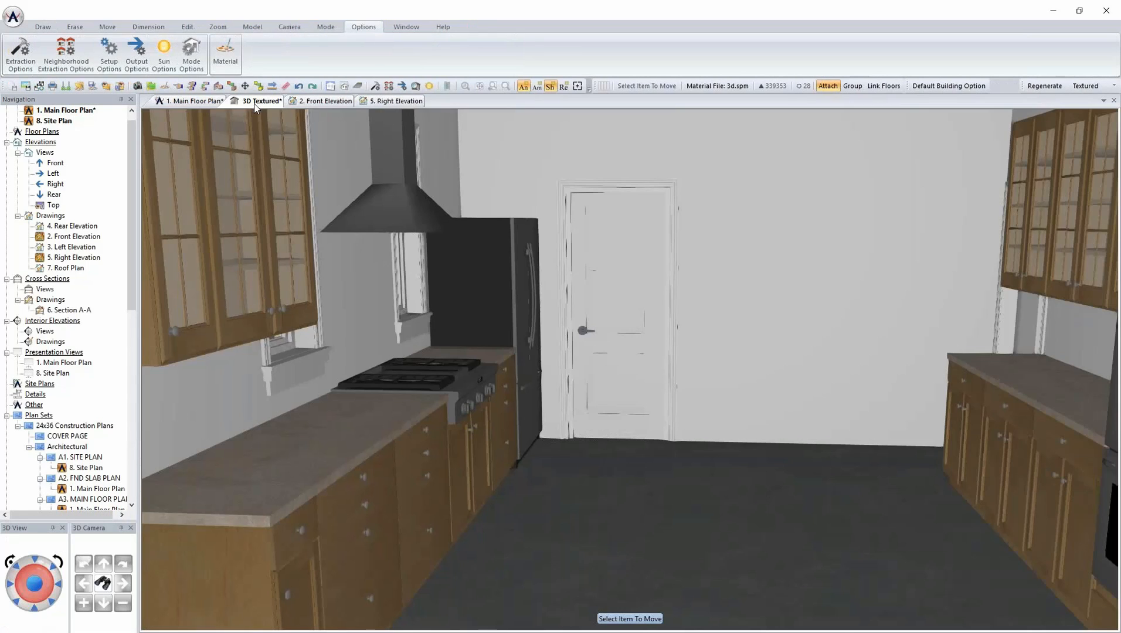
key(Left)
key(Left)
key(Left)
key(Up)
key(Up)
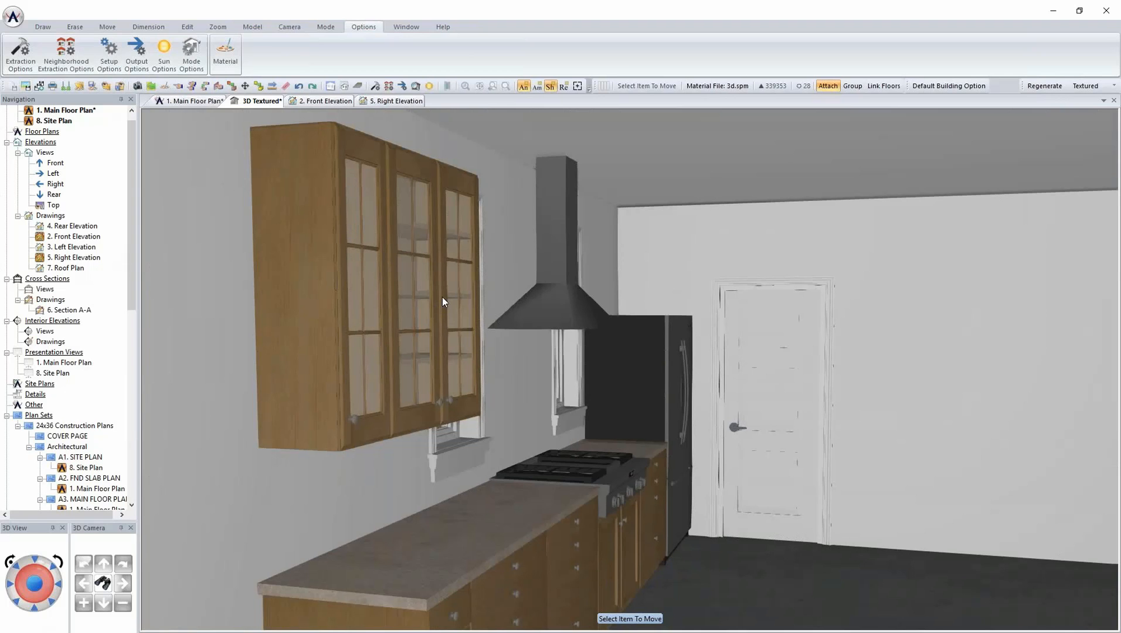
scroll(442, 297, down, 4)
scroll(442, 297, up, 2)
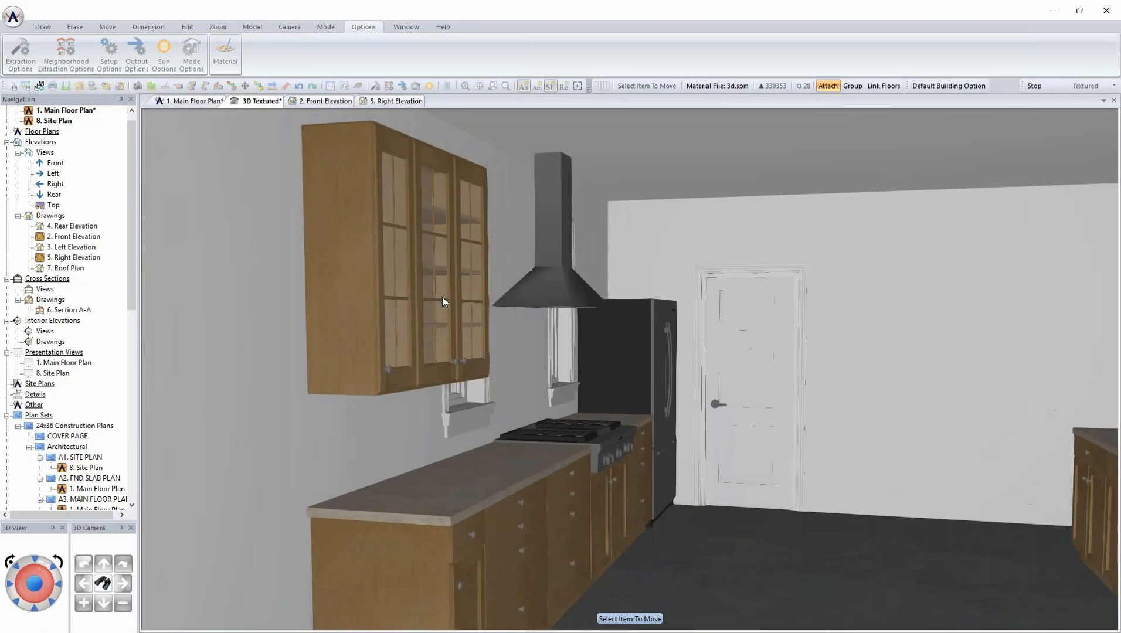
key(Right)
key(Right)
key(Right)
key(Right)
key(Right)
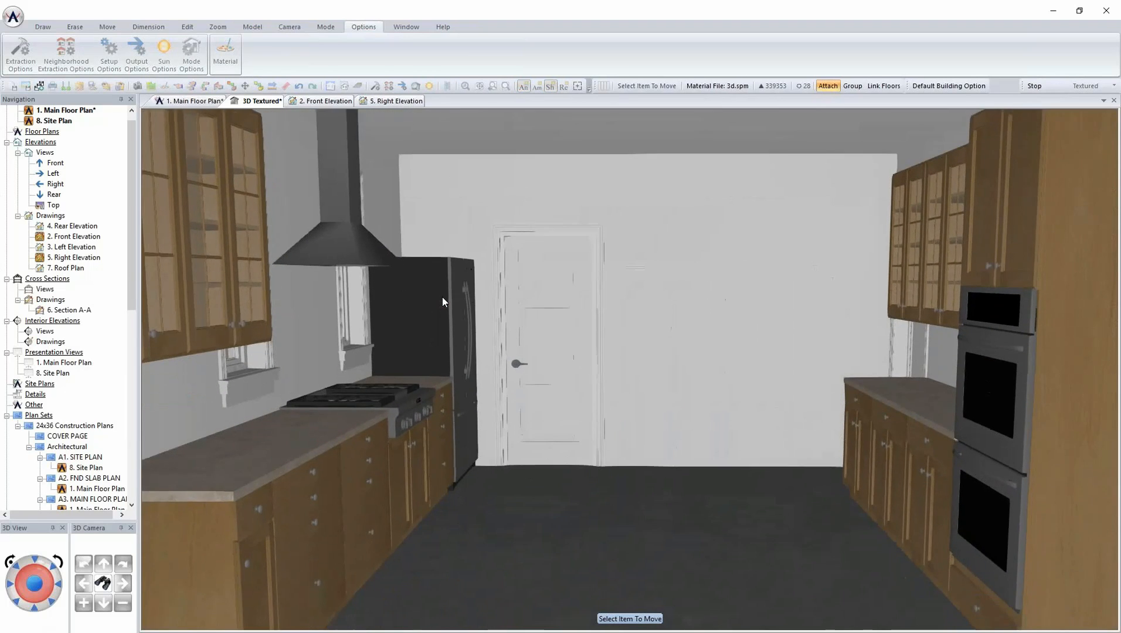
key(Down)
key(Right)
key(Right)
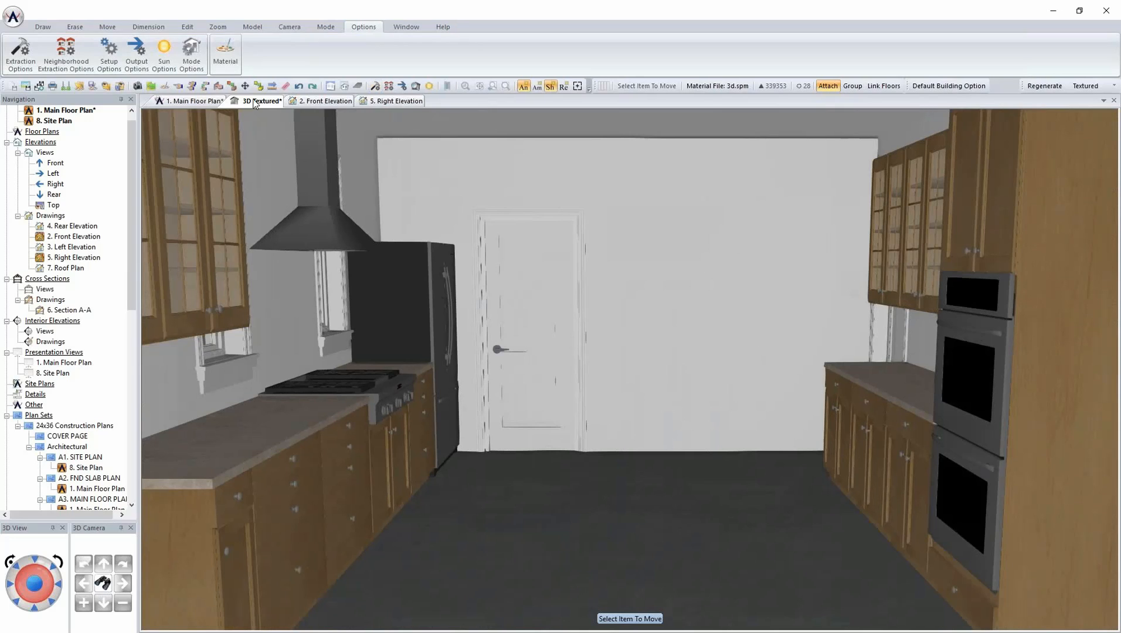
- Save the main floor plan, and place two 30-inch-wide base cabinets back to back in the middle of the kitchen as an island
click(189, 103)
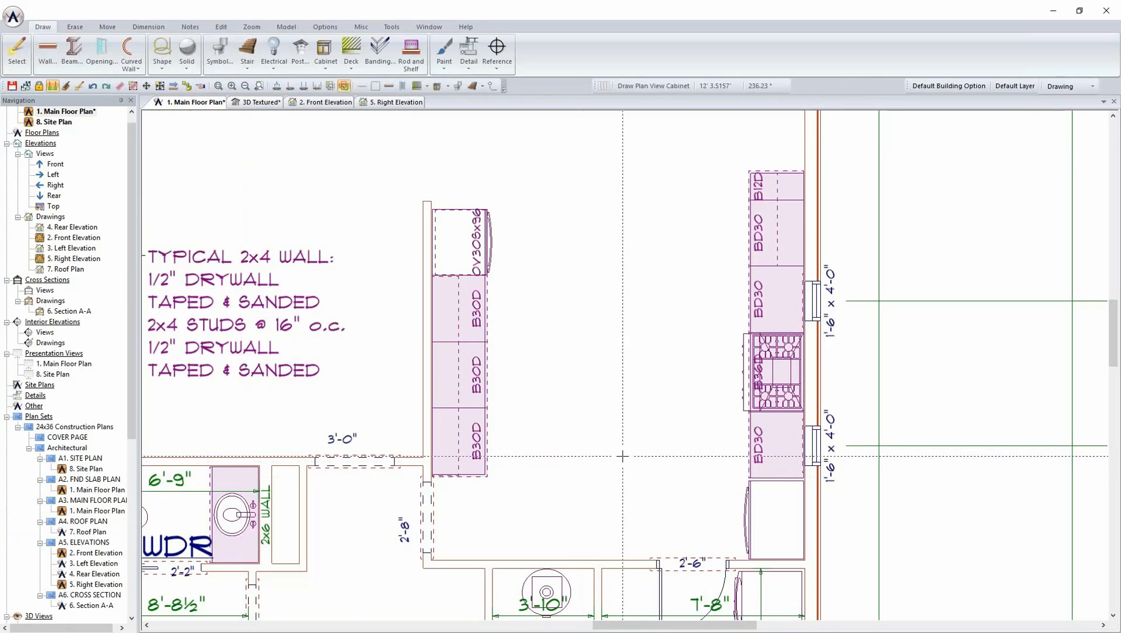
click(12, 86)
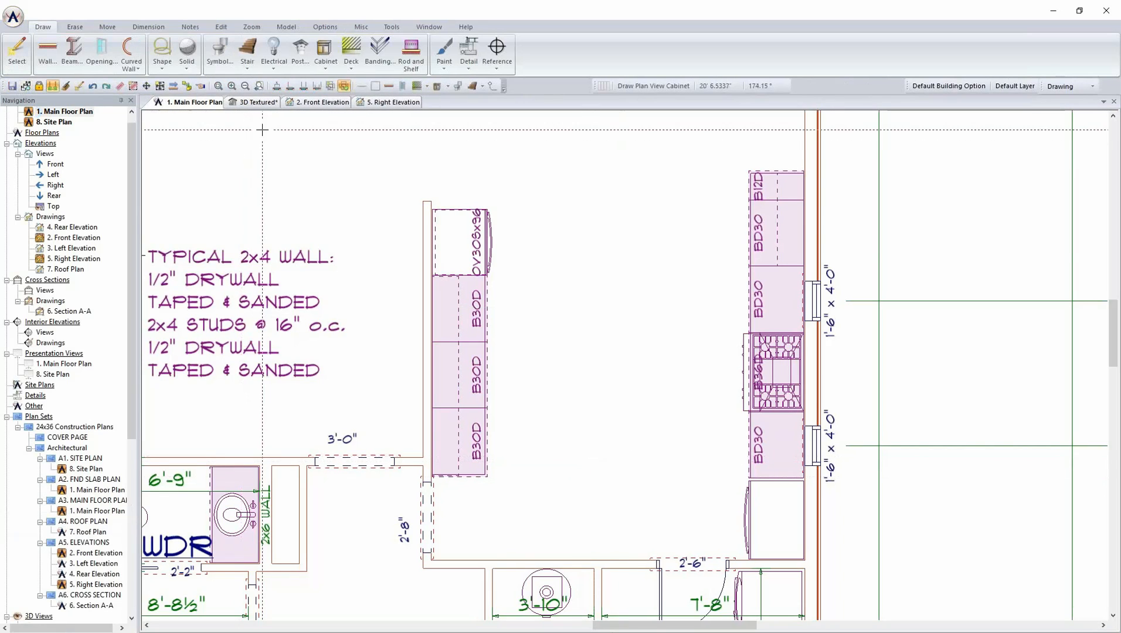
right_click(578, 194)
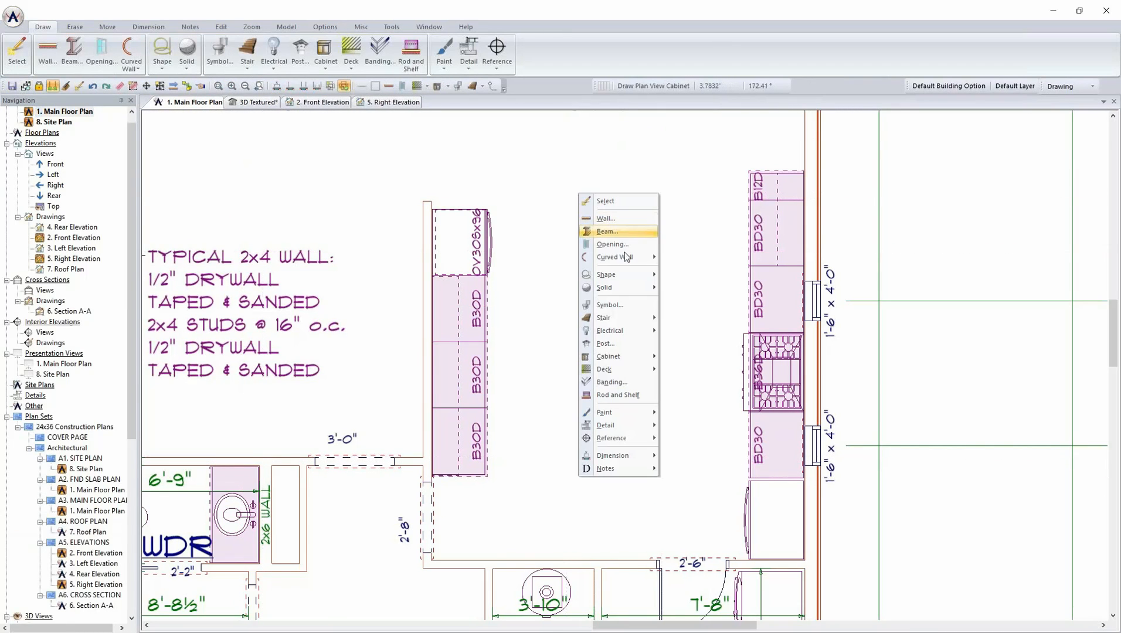
mouse_move(627, 353)
click(698, 375)
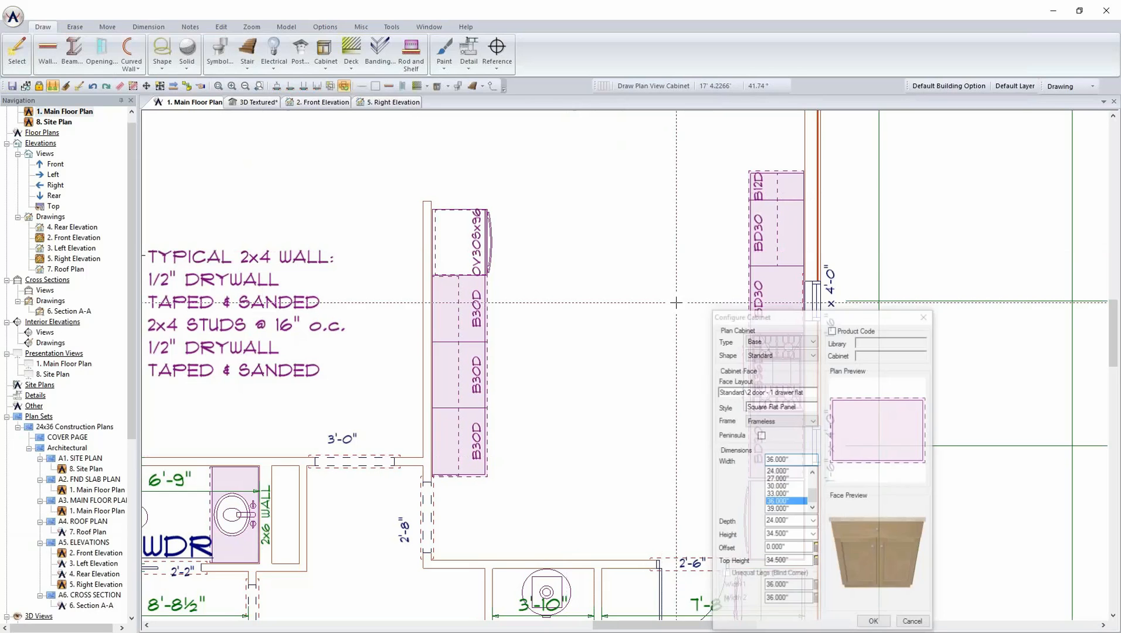
drag(782, 322, 210, 141)
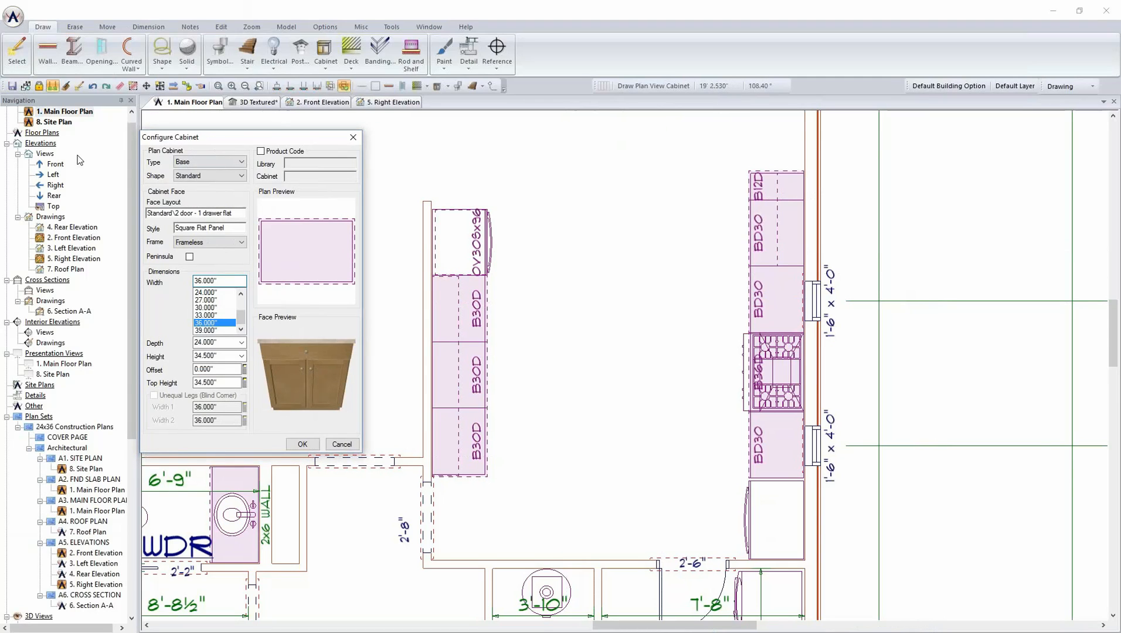
click(213, 308)
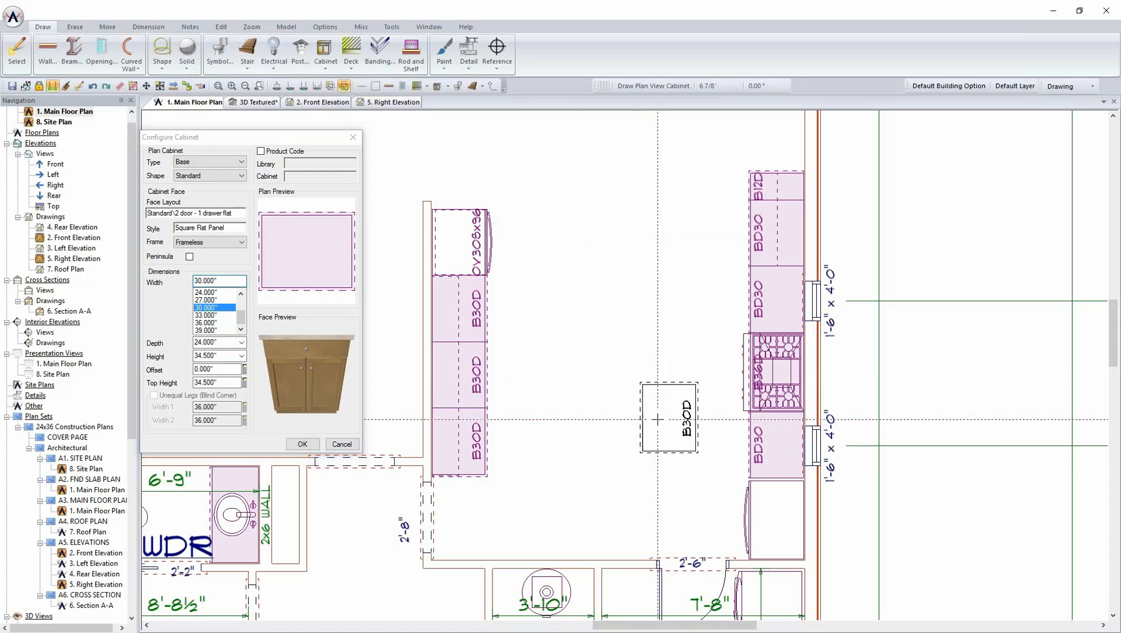
click(655, 419)
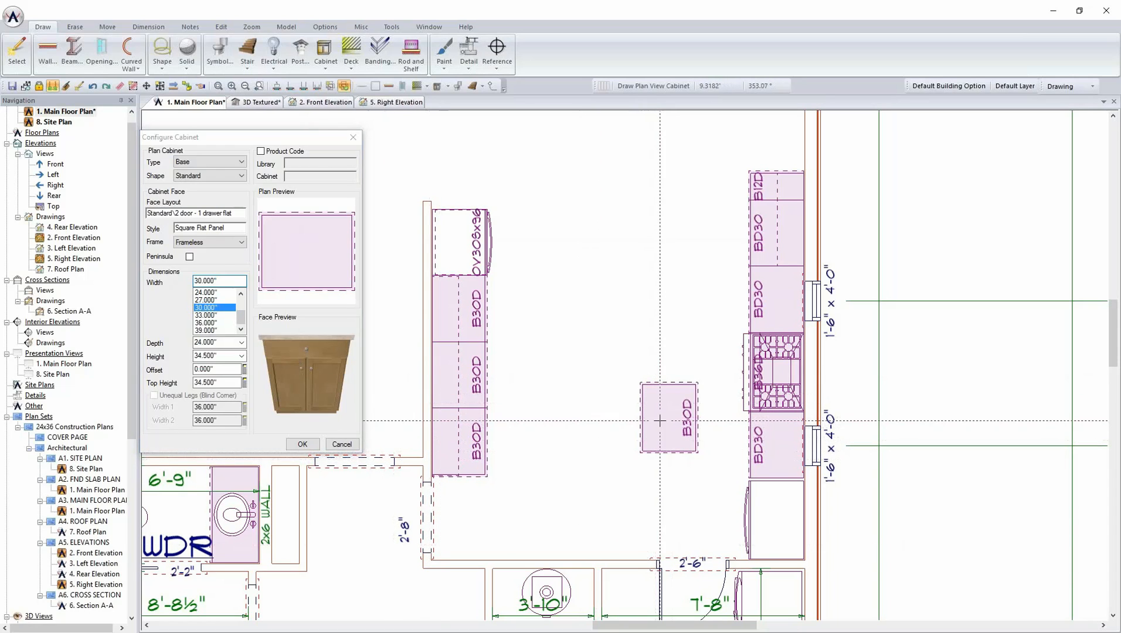
click(616, 418)
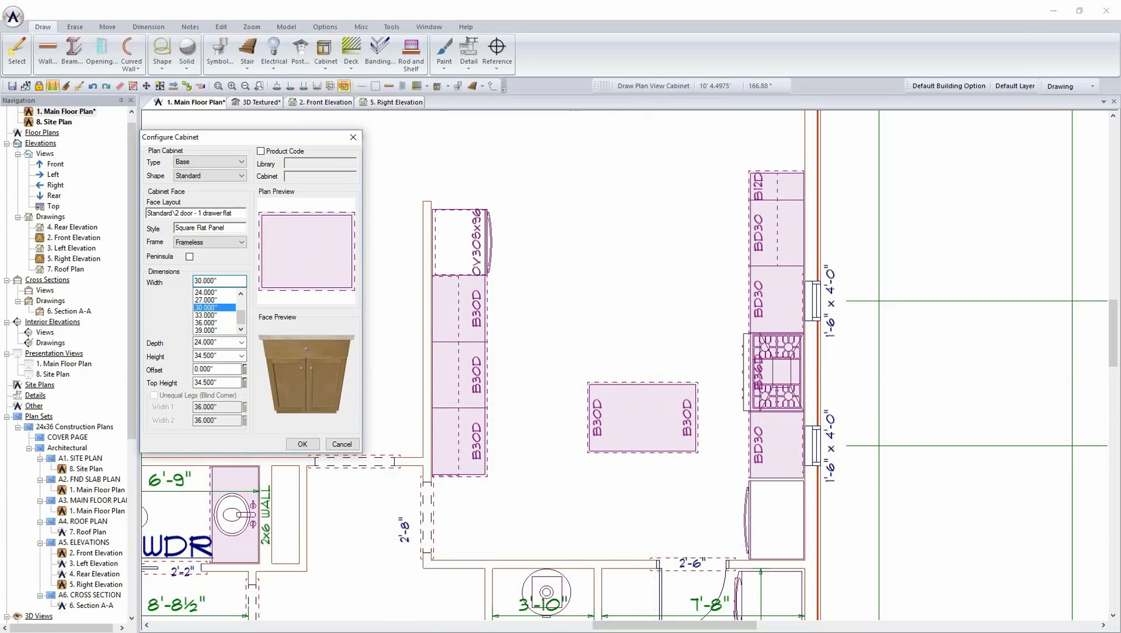
click(302, 444)
- Dimension the aisles from the island to the base cabinets on both sides, with Symbol Dimension enabled
click(280, 87)
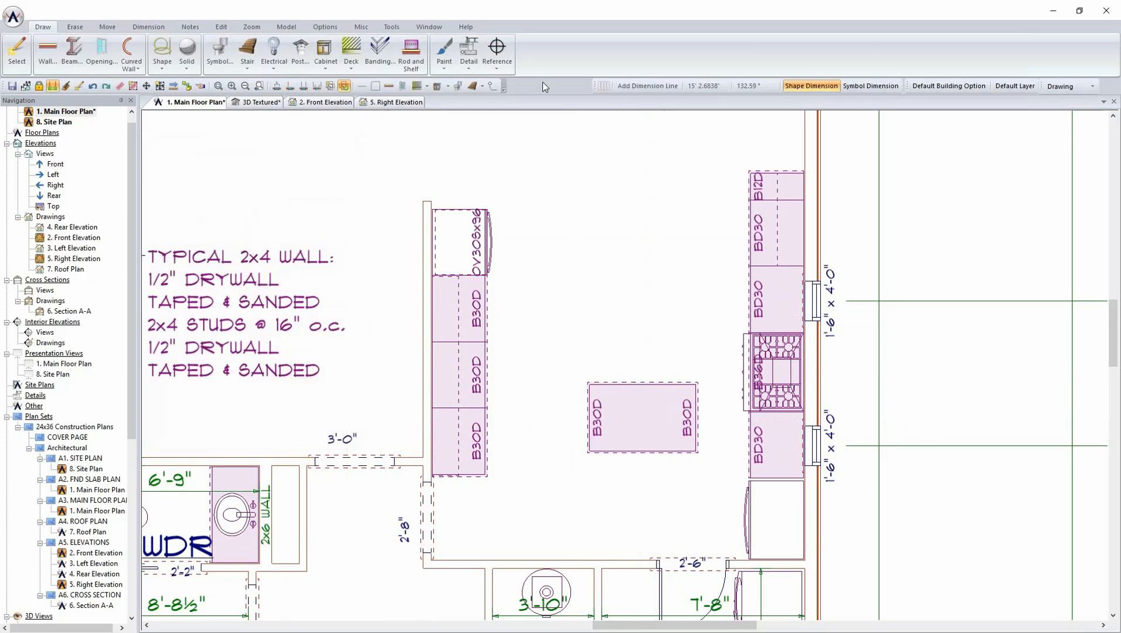
click(878, 88)
click(688, 441)
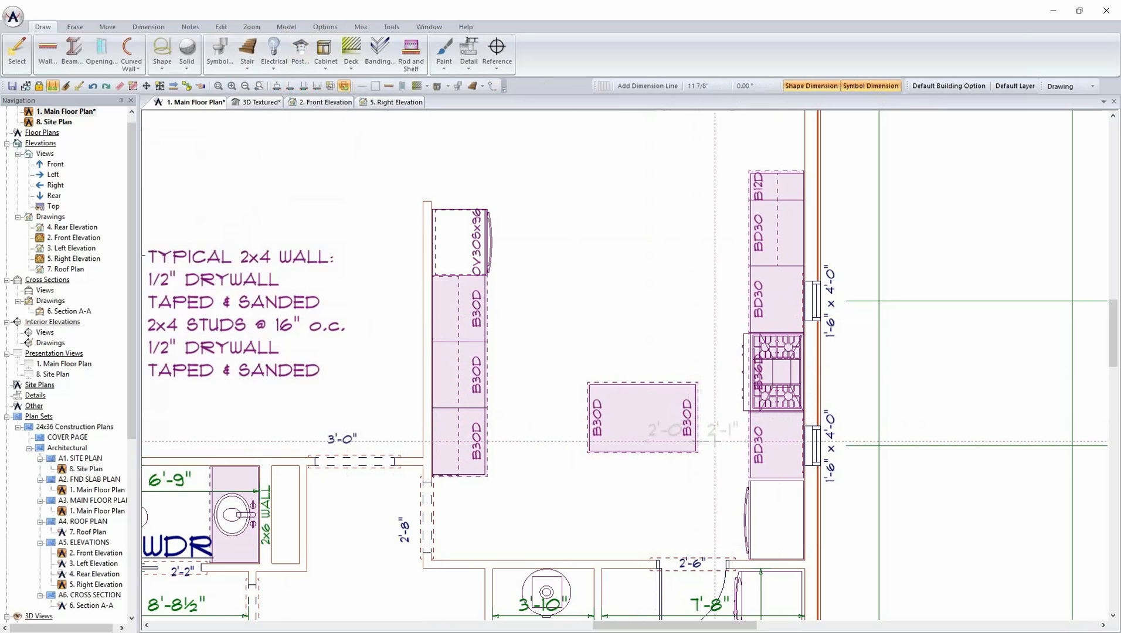
click(766, 442)
click(488, 440)
click(588, 440)
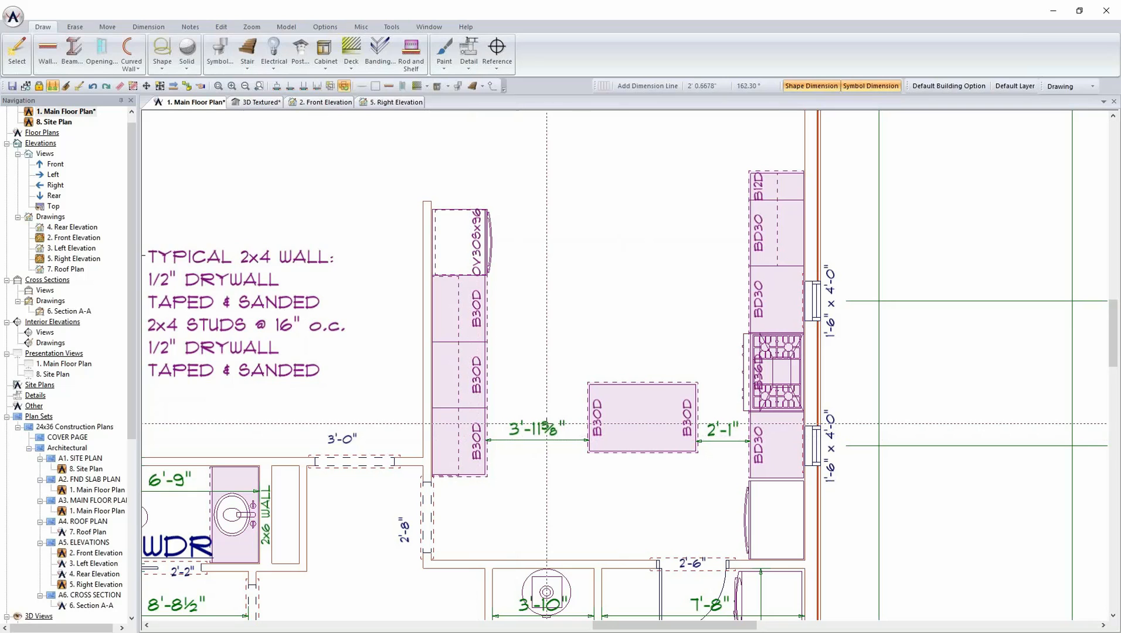
- Set the aisle between the island and the cooktop-side base cabinets to 3'6", shifting the island away from the cooktop
right_click(713, 441)
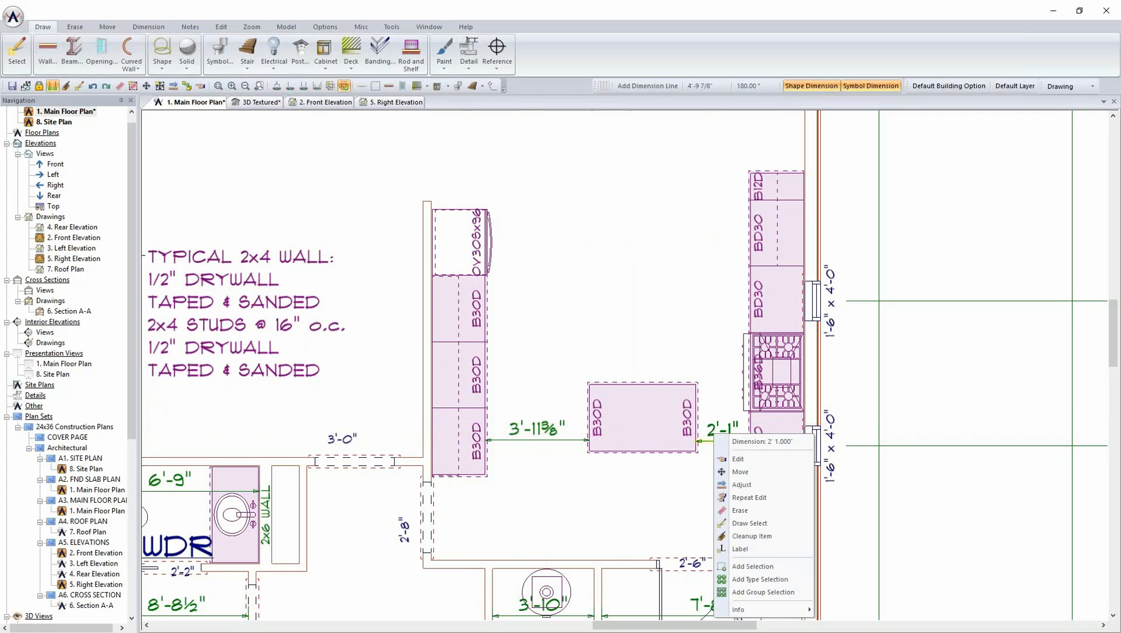
click(754, 466)
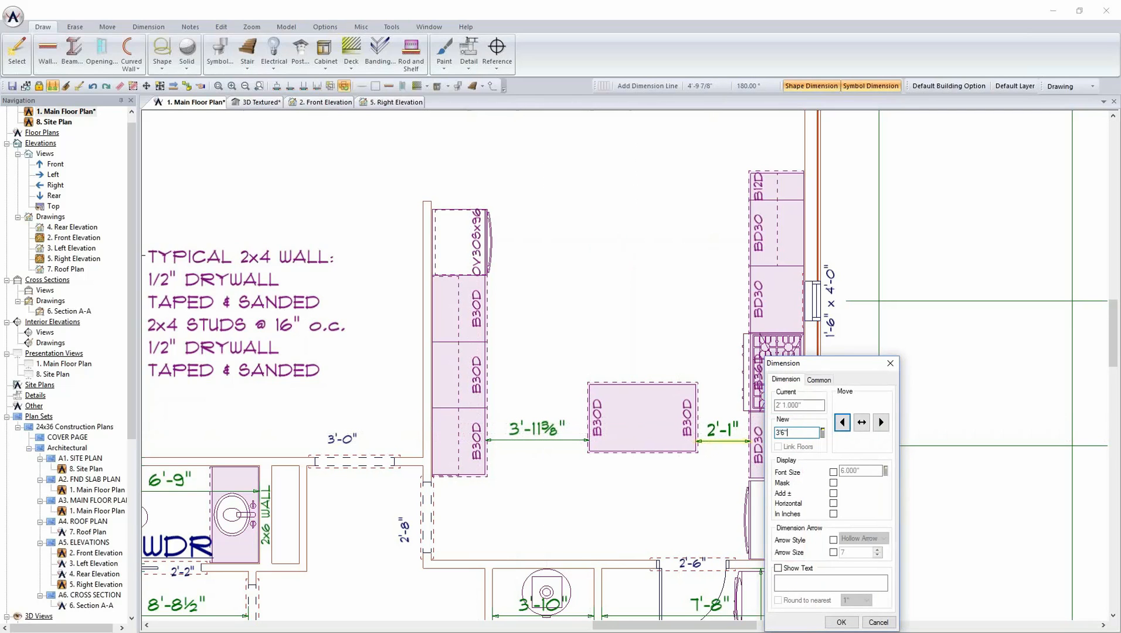
key(Return)
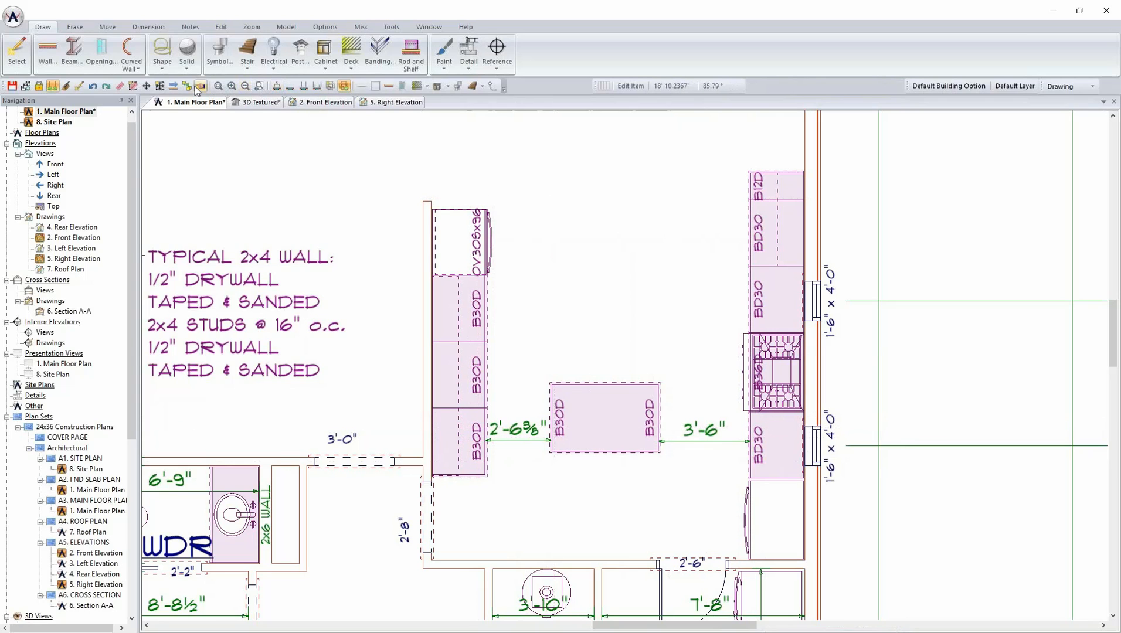
- Set the depth of both island base cabinets to 18 inches, repeating the edit on the cooktop-side cabinet
click(585, 415)
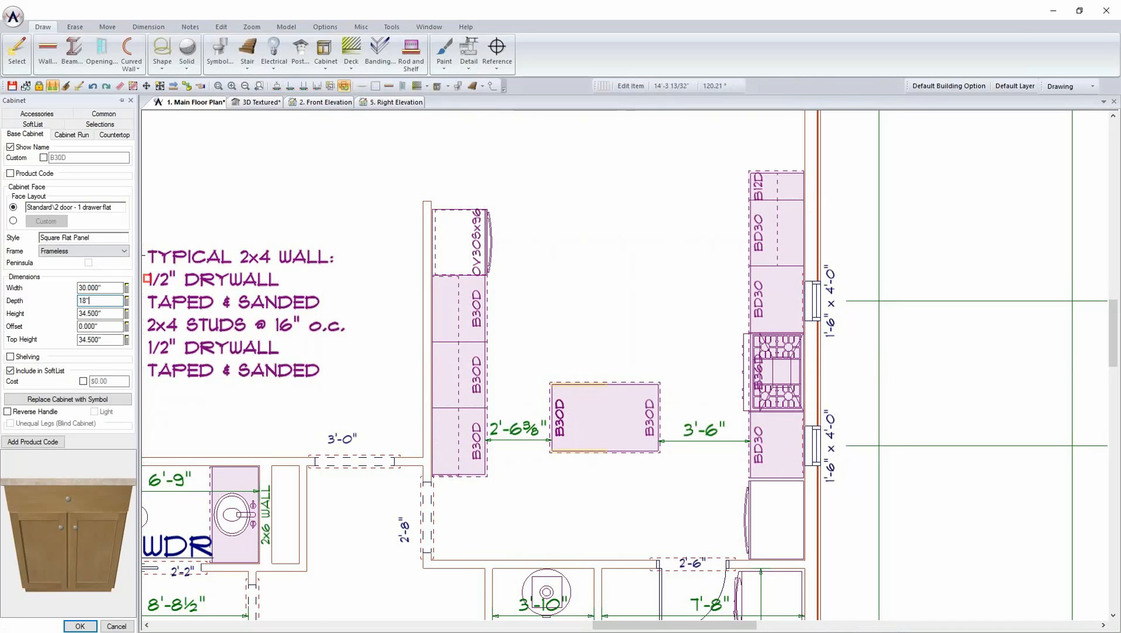
key(Tab)
click(79, 626)
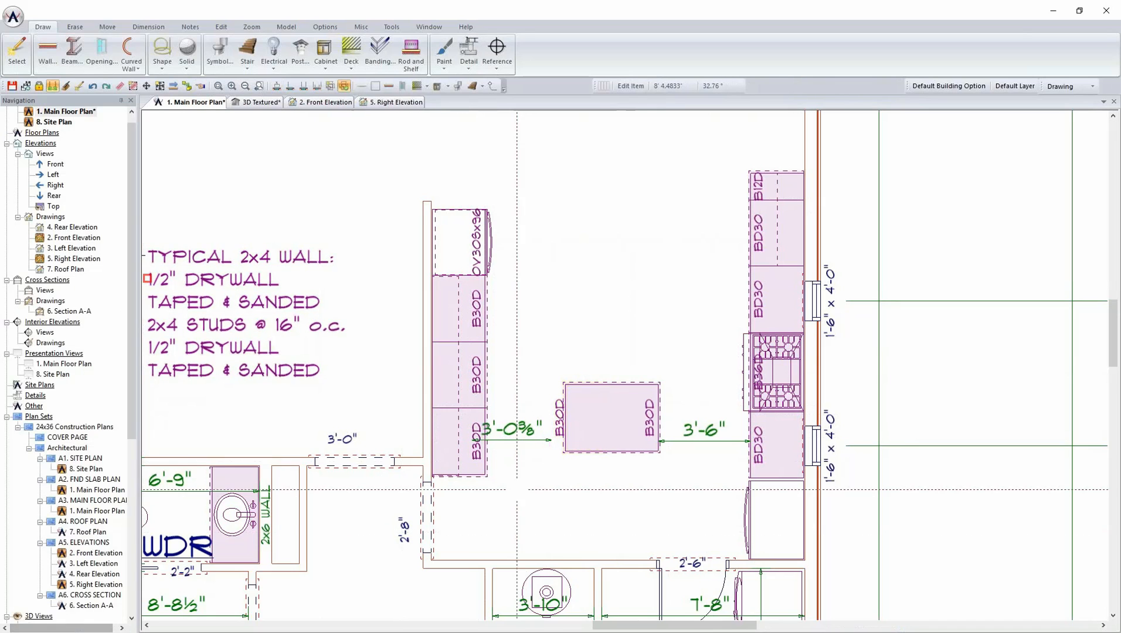
right_click(640, 421)
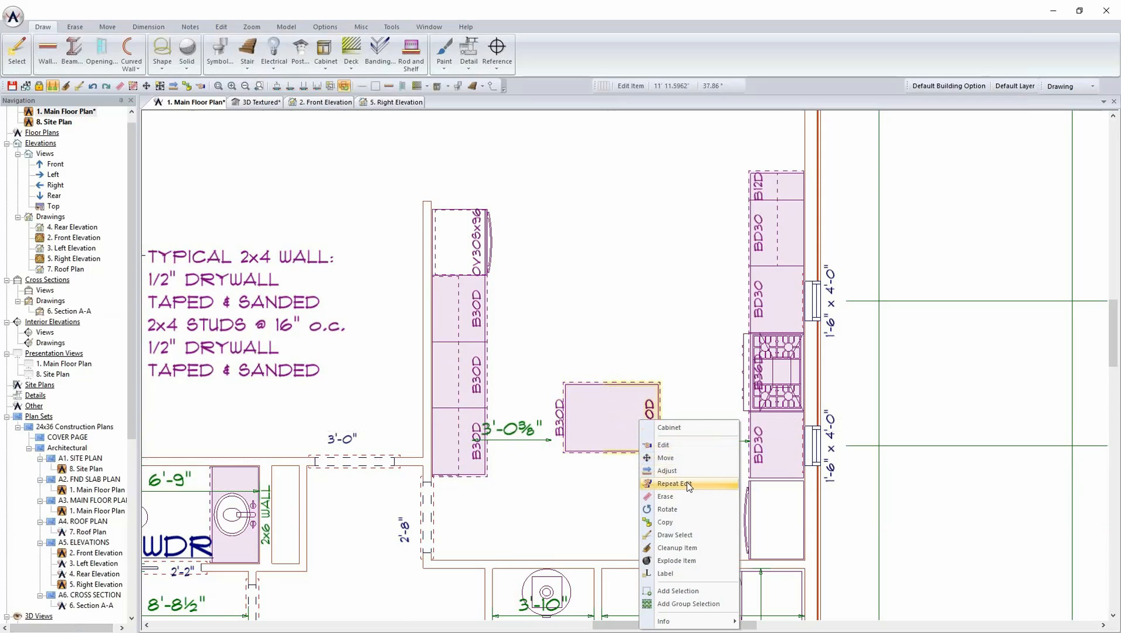
click(684, 460)
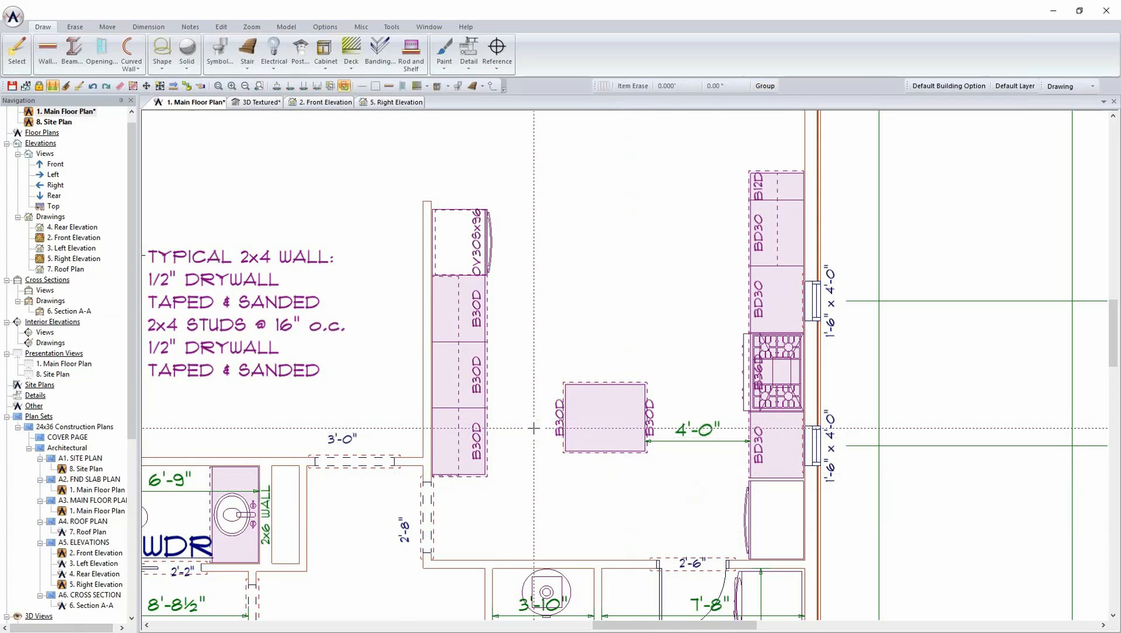
- Erase the old aisle dimensions around the island, and dimension the aisles again from the island to the cabinet runs on both sides
key(Escape)
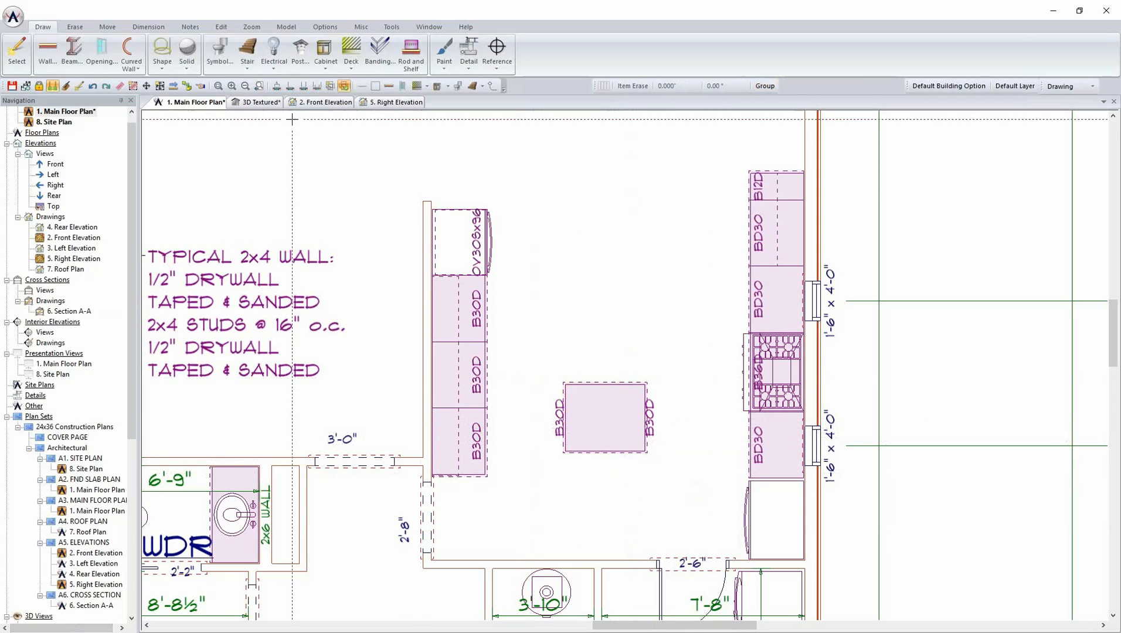
click(620, 412)
scroll(615, 423, up, 2)
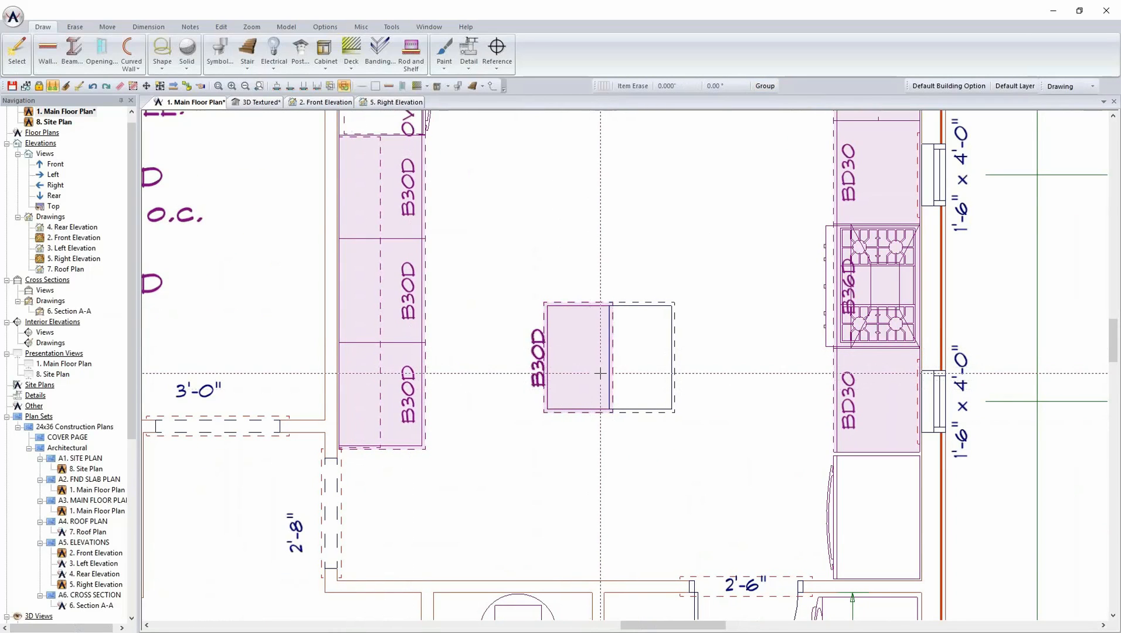
click(278, 85)
click(412, 365)
click(548, 365)
click(684, 371)
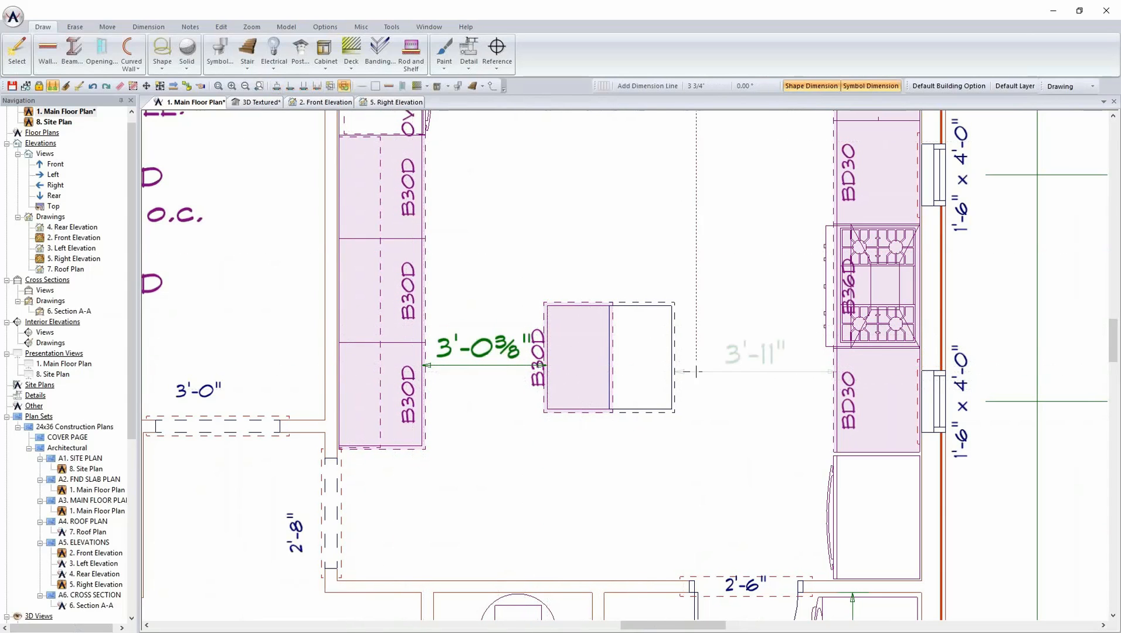
click(844, 371)
- Try to set the aisle dimension between the island and the cooktop-side cabinets to 3'6", and undo the change
double_click(760, 361)
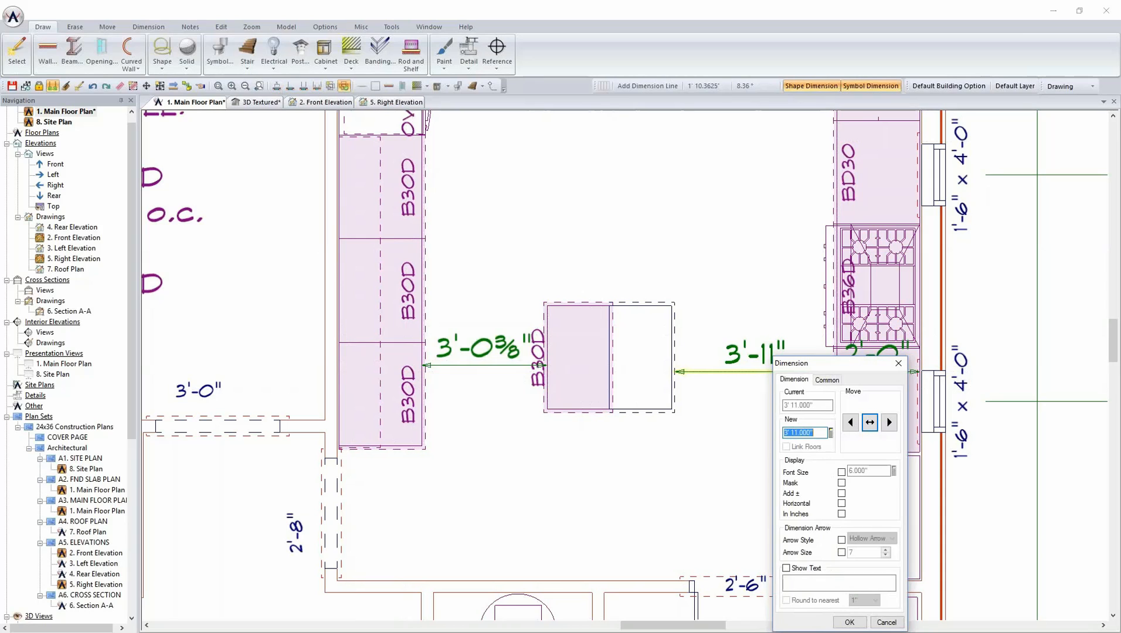
text(3' 6.000")
key(Return)
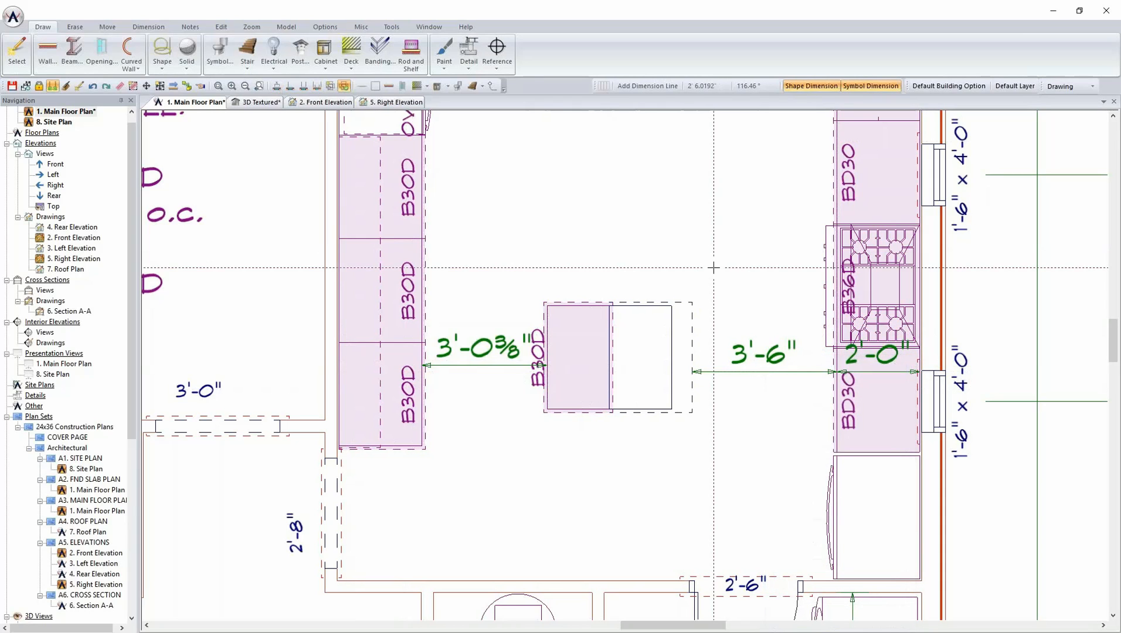
key(ctrl+z)
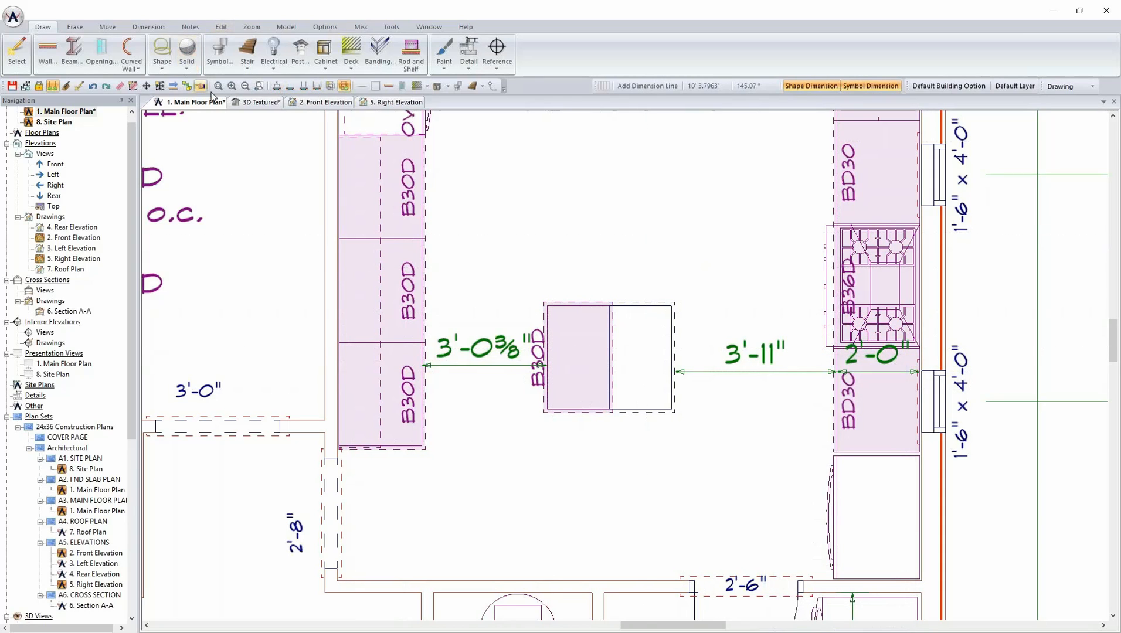
- Move the whole island 6 inches toward the cooktop as a block, and erase the dimension lines on both sides of it
click(160, 86)
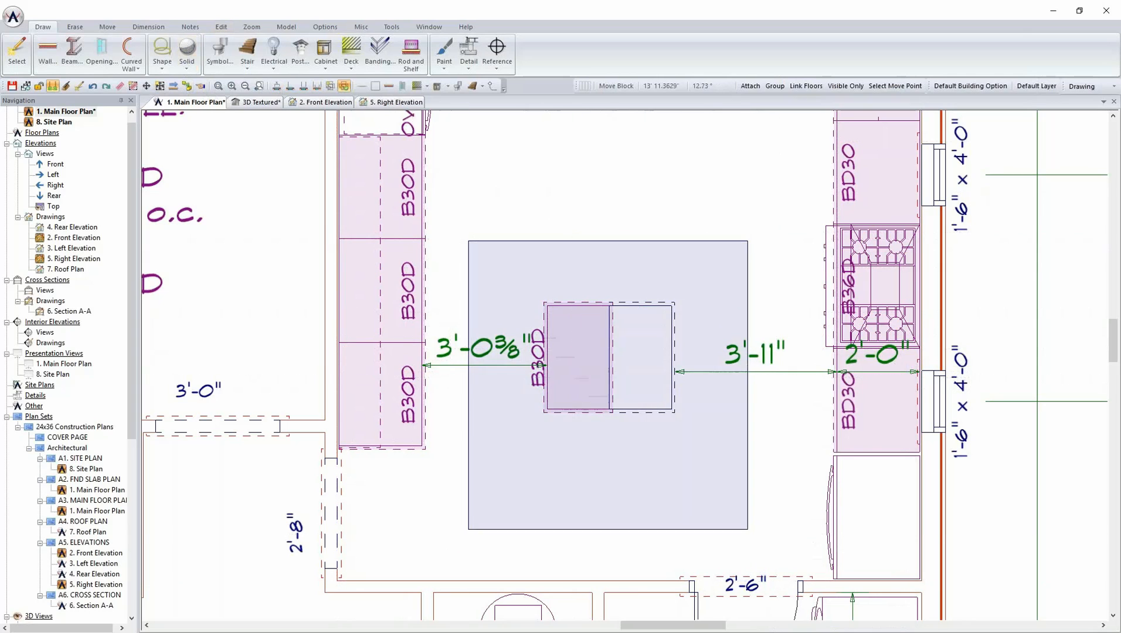
key(Right)
key(Return)
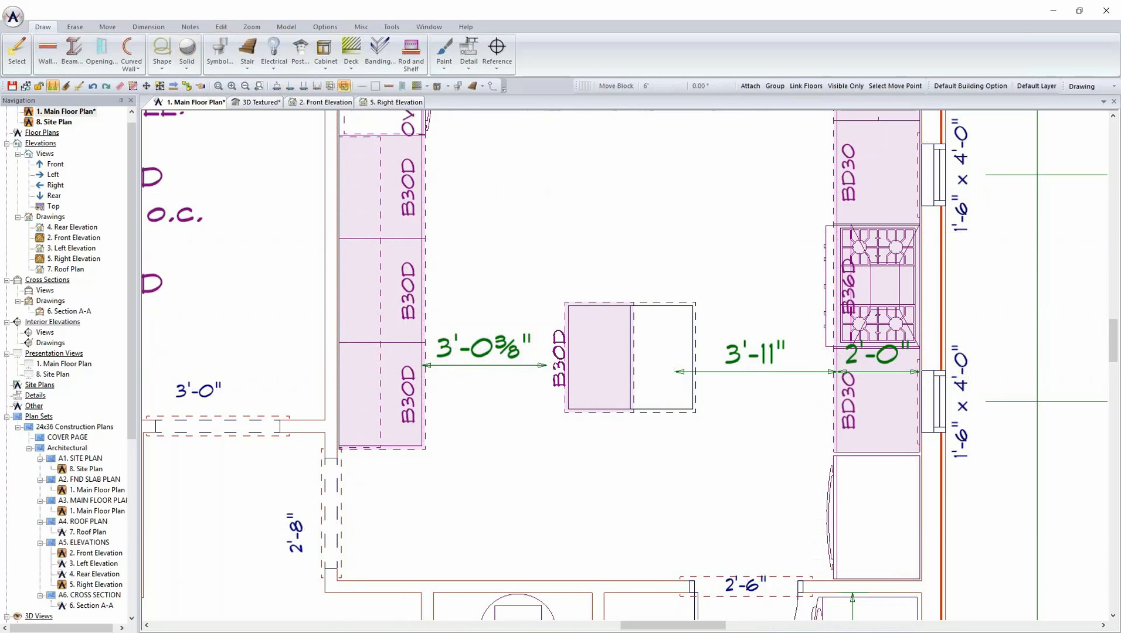
key(Delete)
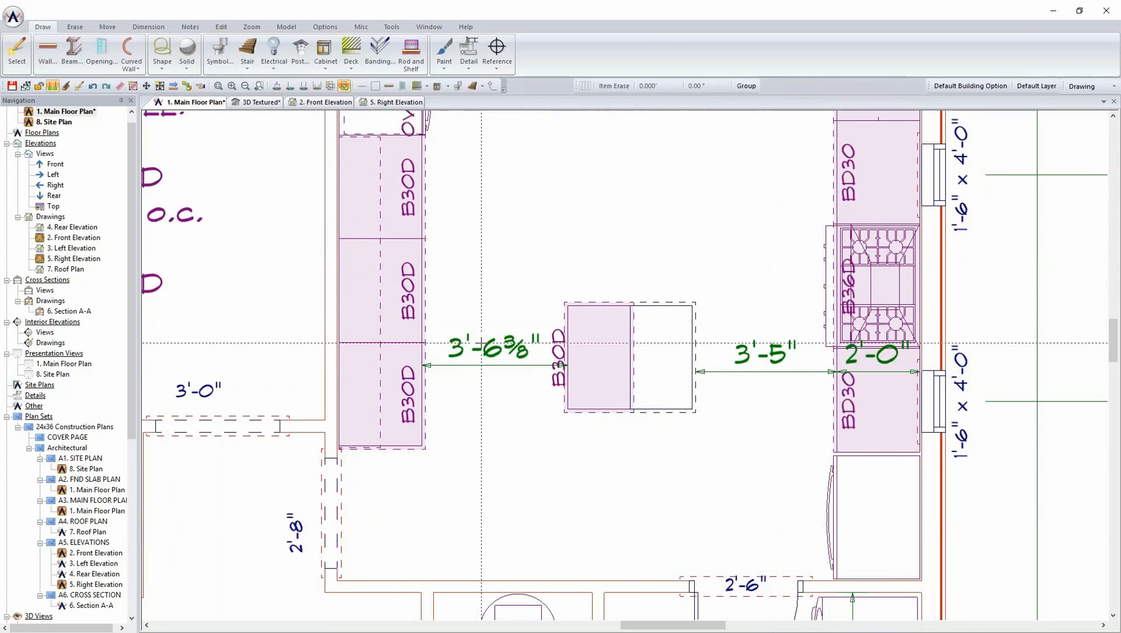
click(489, 364)
click(711, 369)
click(859, 369)
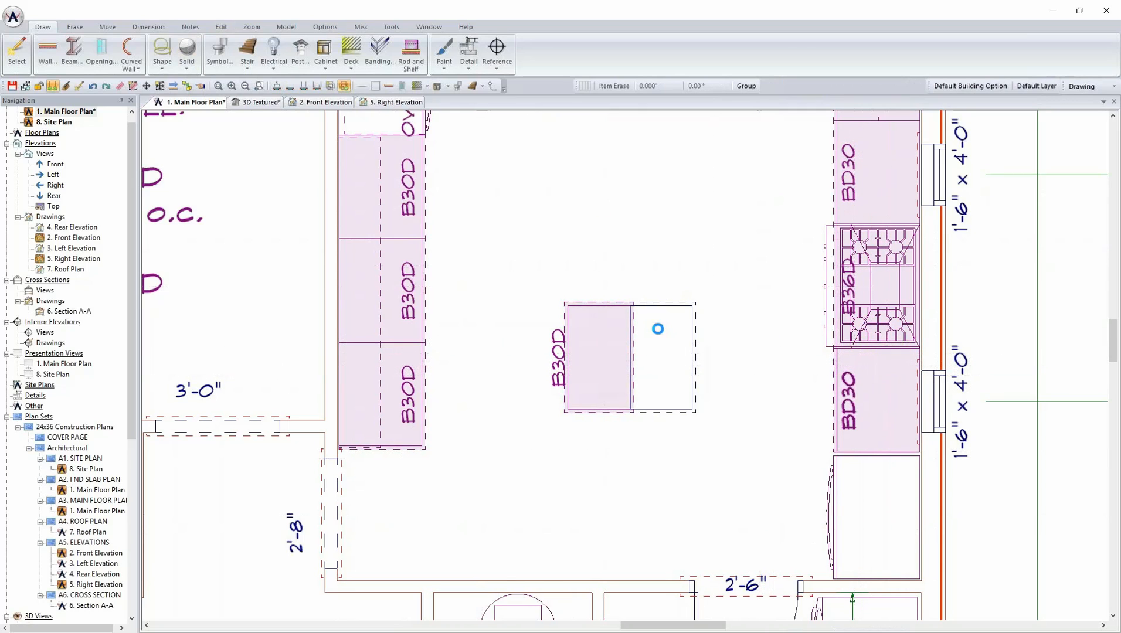
- Block-erase the cooktop-side cabinet of the island, and save the main floor plan
click(75, 27)
click(65, 51)
drag(606, 270, 740, 461)
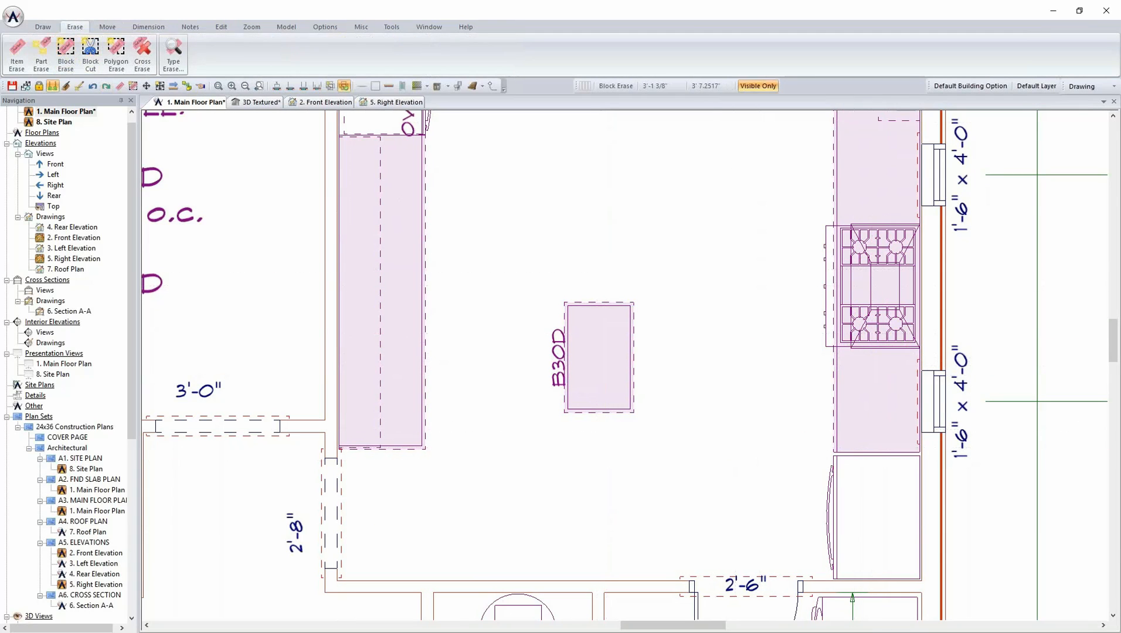
key(ctrl+s)
- Draw matching 30-inch base cabinets to extend the island, two along its cooktop side and two more along its oven side
click(44, 26)
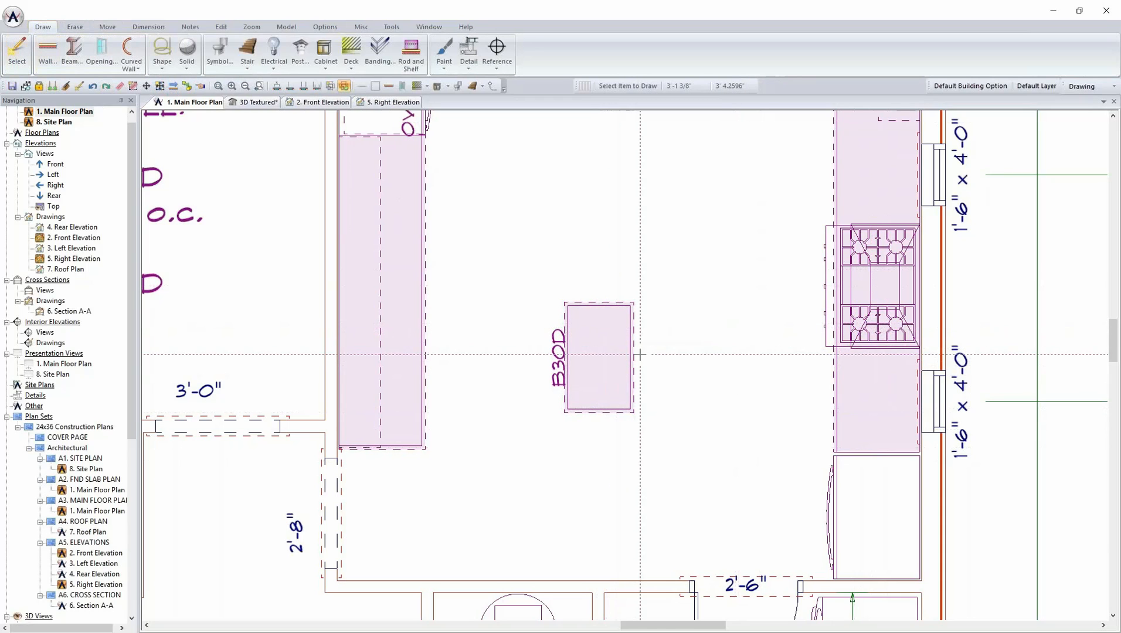
click(607, 323)
click(657, 343)
click(640, 256)
click(661, 256)
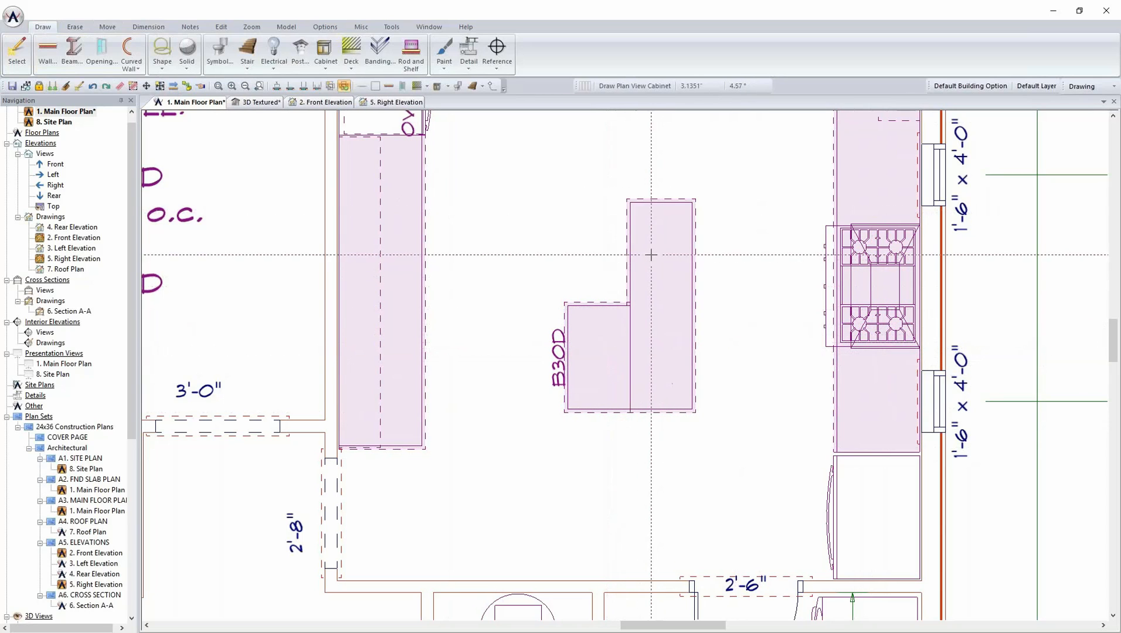
click(598, 240)
middle_drag(609, 180, 598, 323)
click(605, 275)
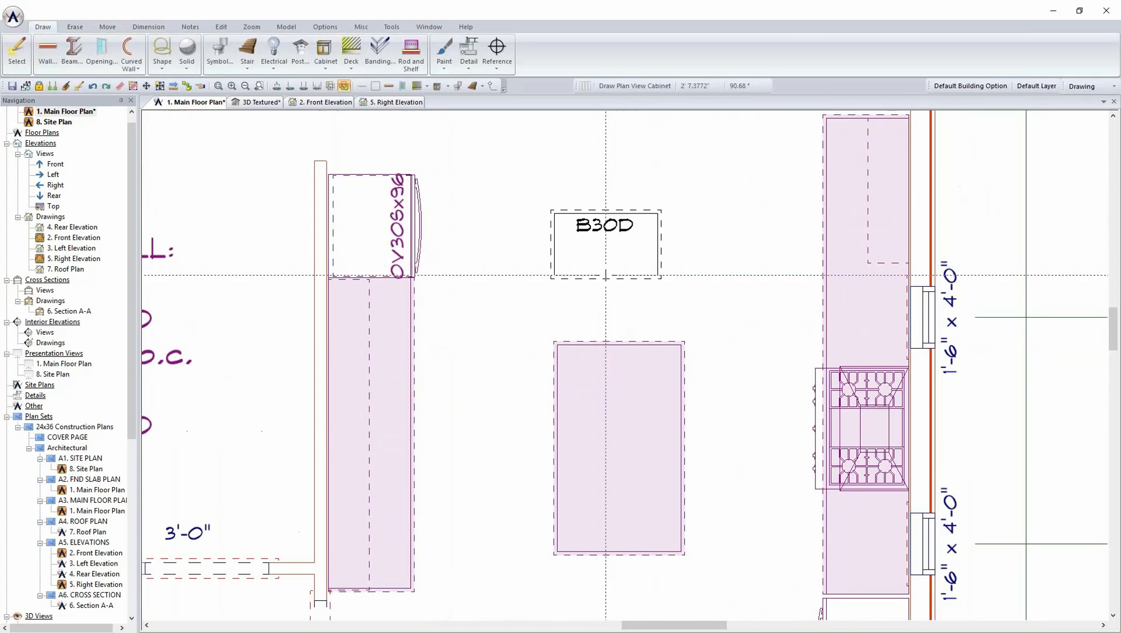
click(588, 275)
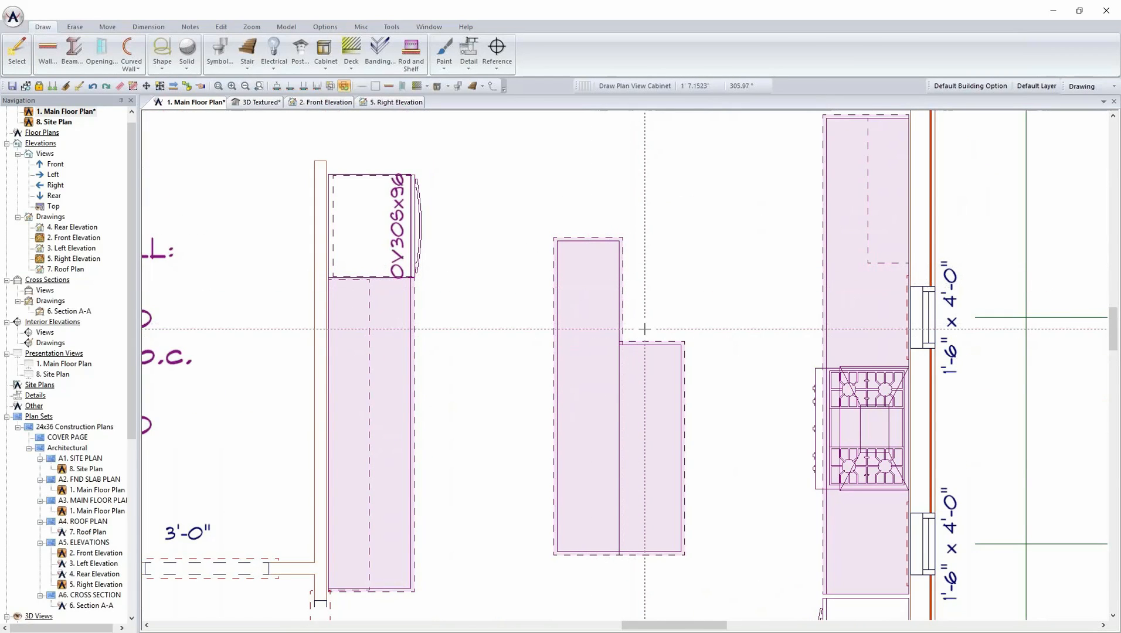
- Set the width of the second base cabinet on the island's cooktop side to 24 inches
click(652, 396)
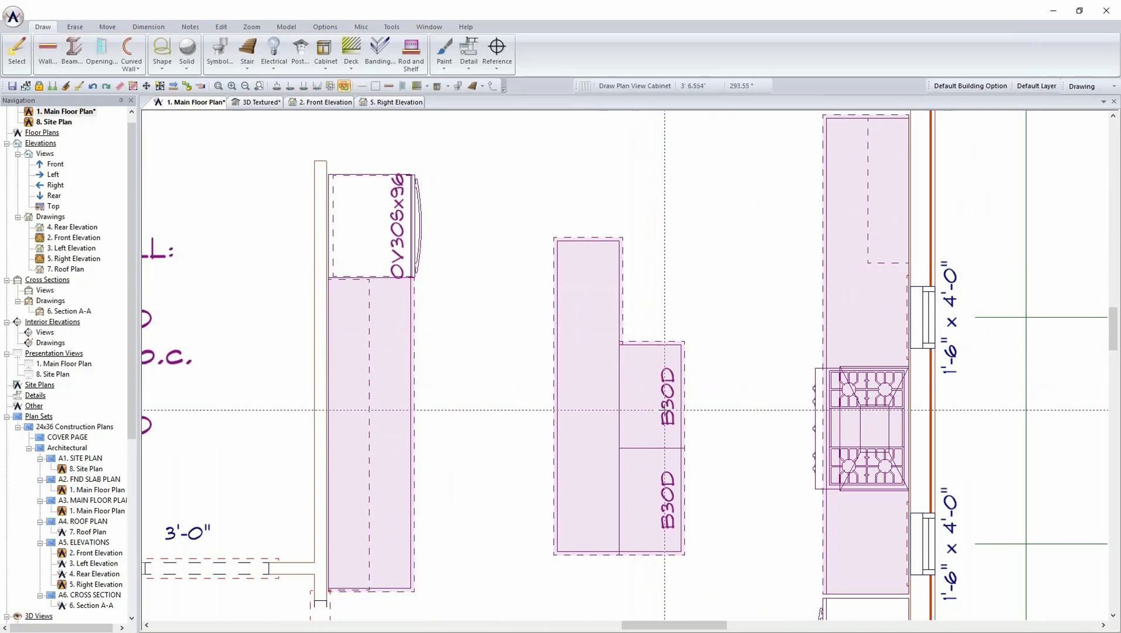
right_click(635, 399)
click(673, 432)
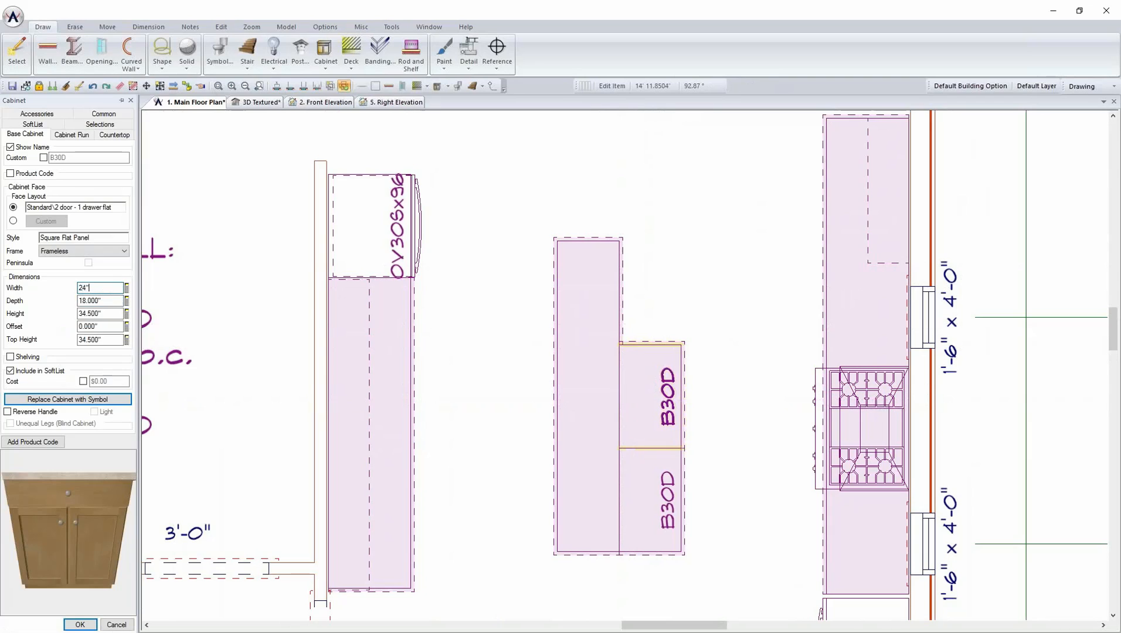
text(24")
key(Tab)
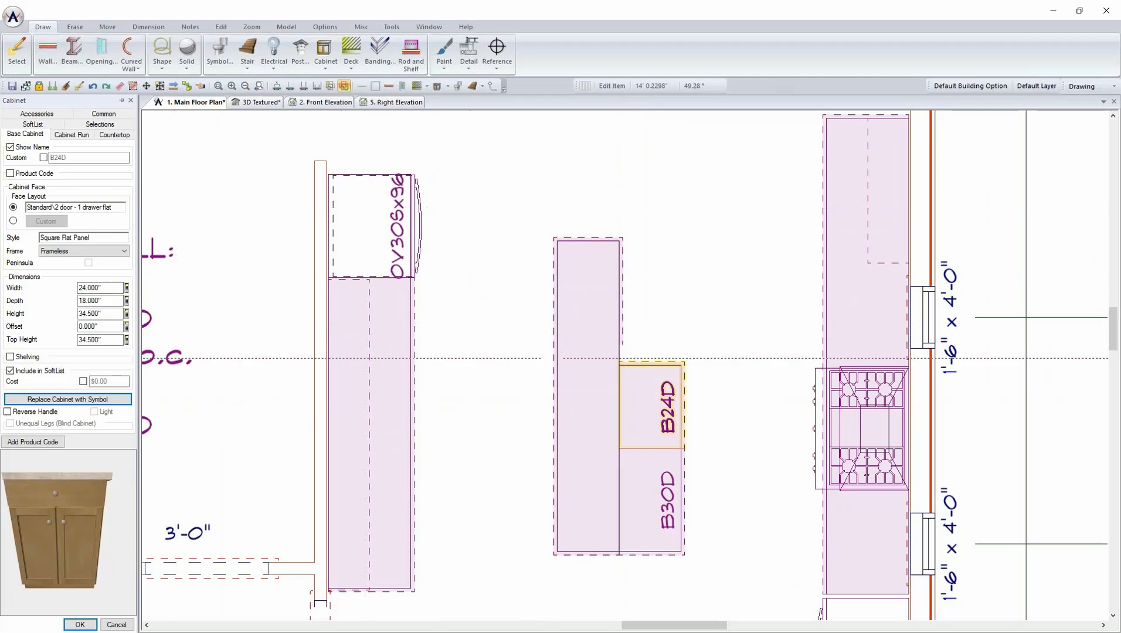
- Add a third base cabinet to the island's cooktop-side row beyond the 24-inch cabinet, and set its width to 36 inches
click(562, 375)
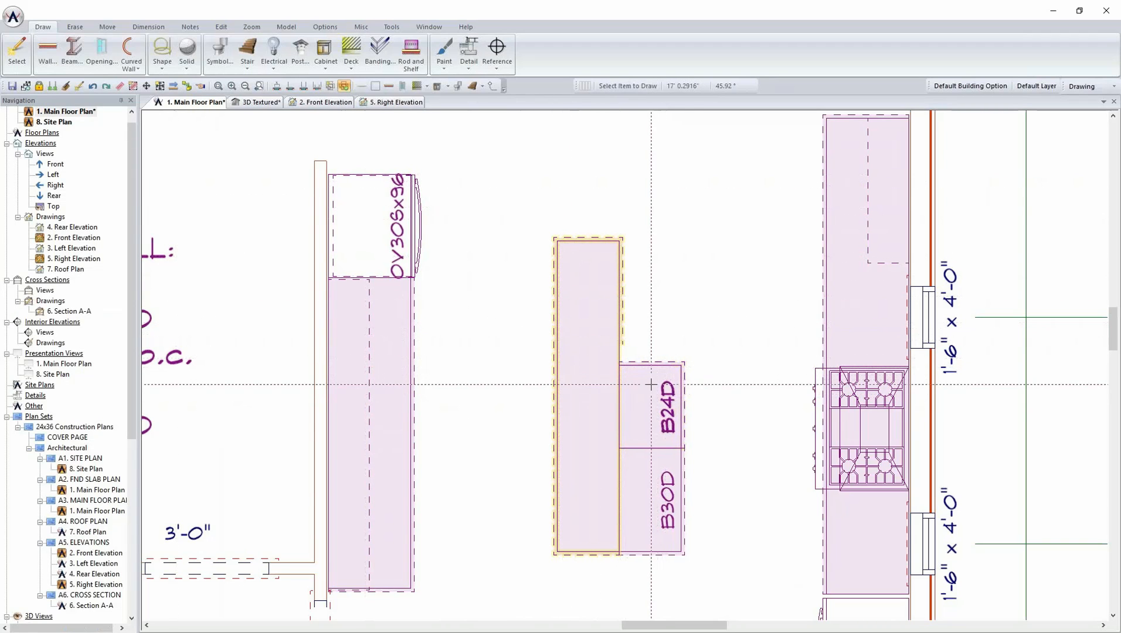
right_click(653, 316)
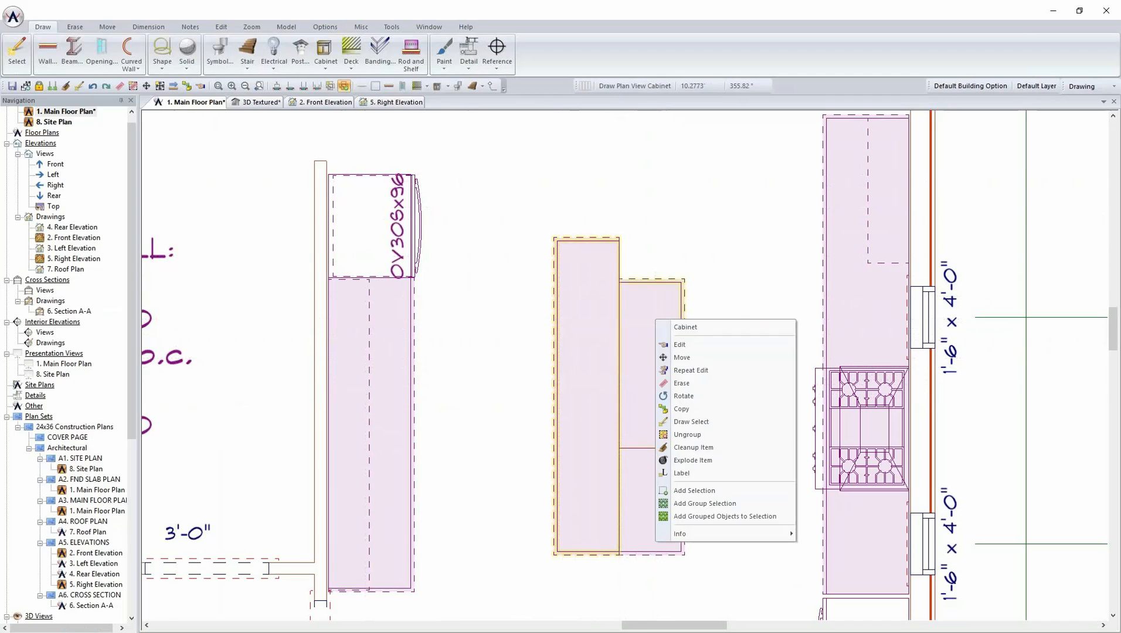
click(704, 350)
right_click(655, 306)
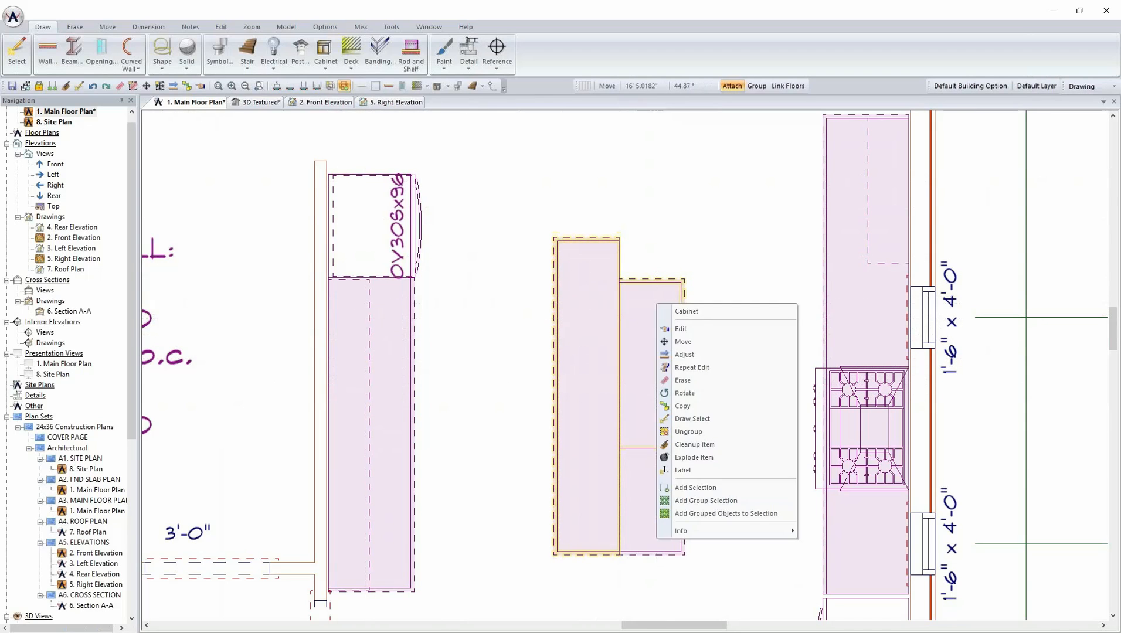
click(683, 325)
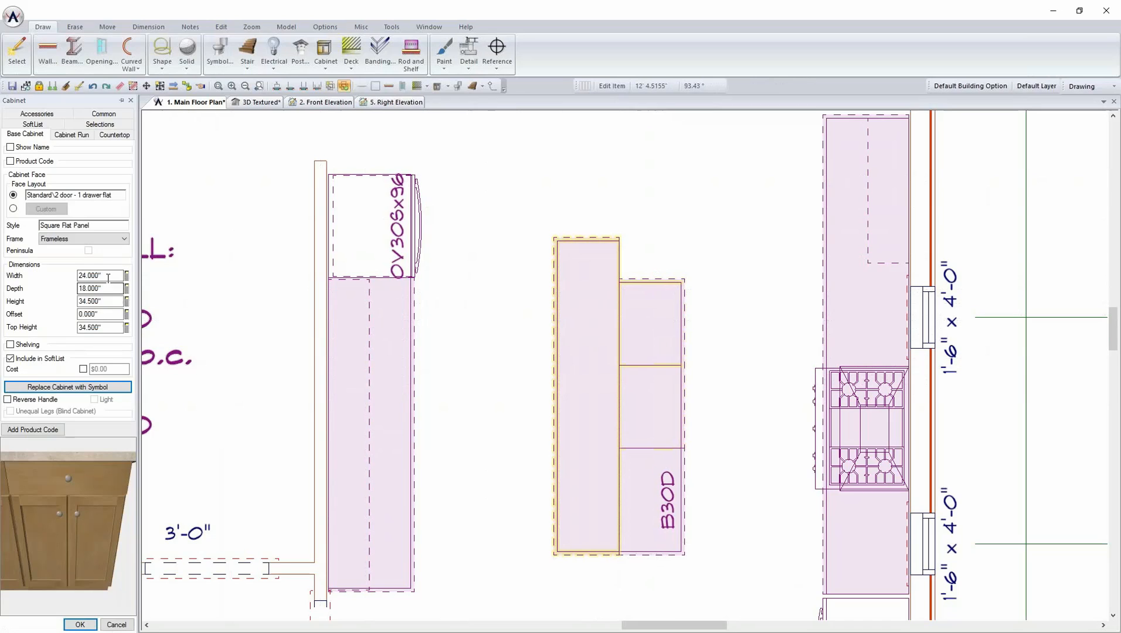
text(36)
key(Return)
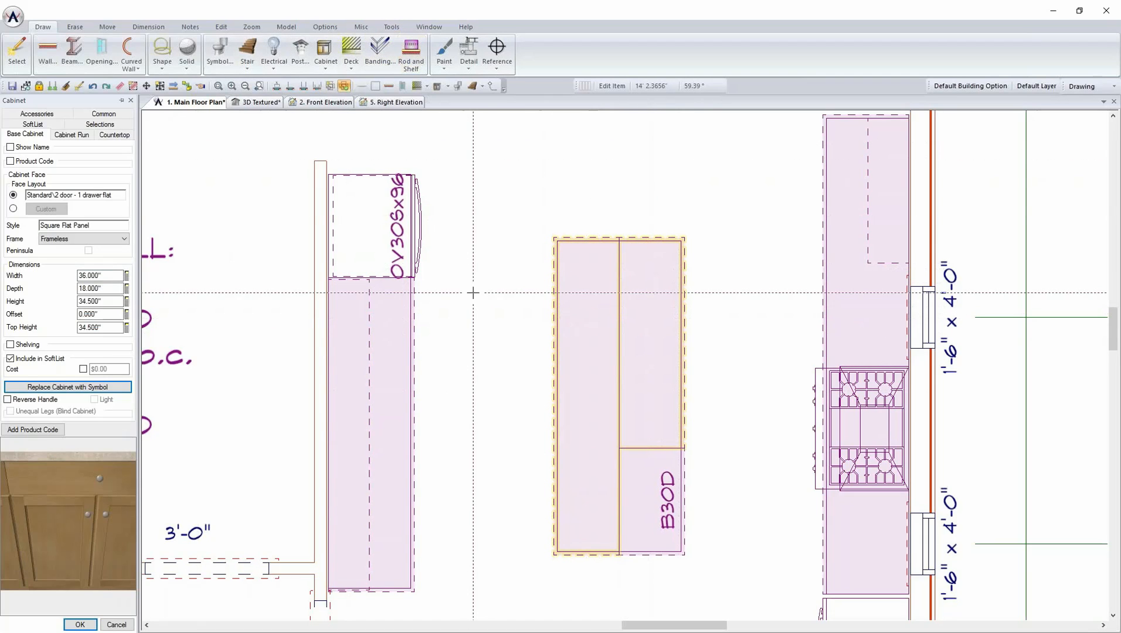
click(78, 624)
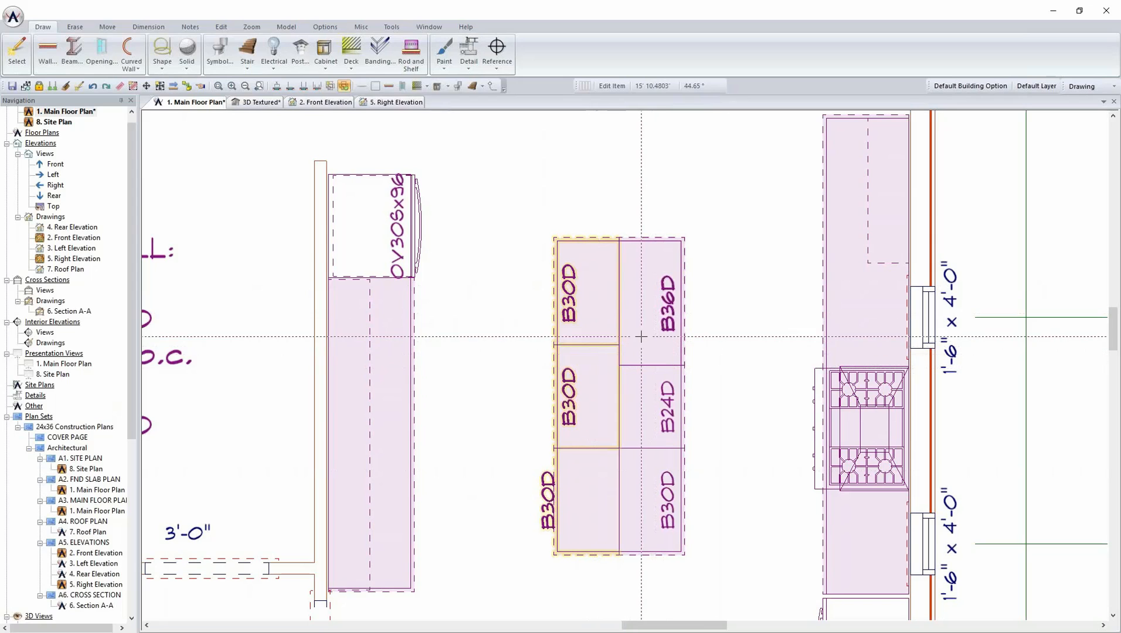
- Add another base cabinet at the end of the island's cooktop-side row, and check the island countertop in the textured 3D view
drag(645, 192, 686, 189)
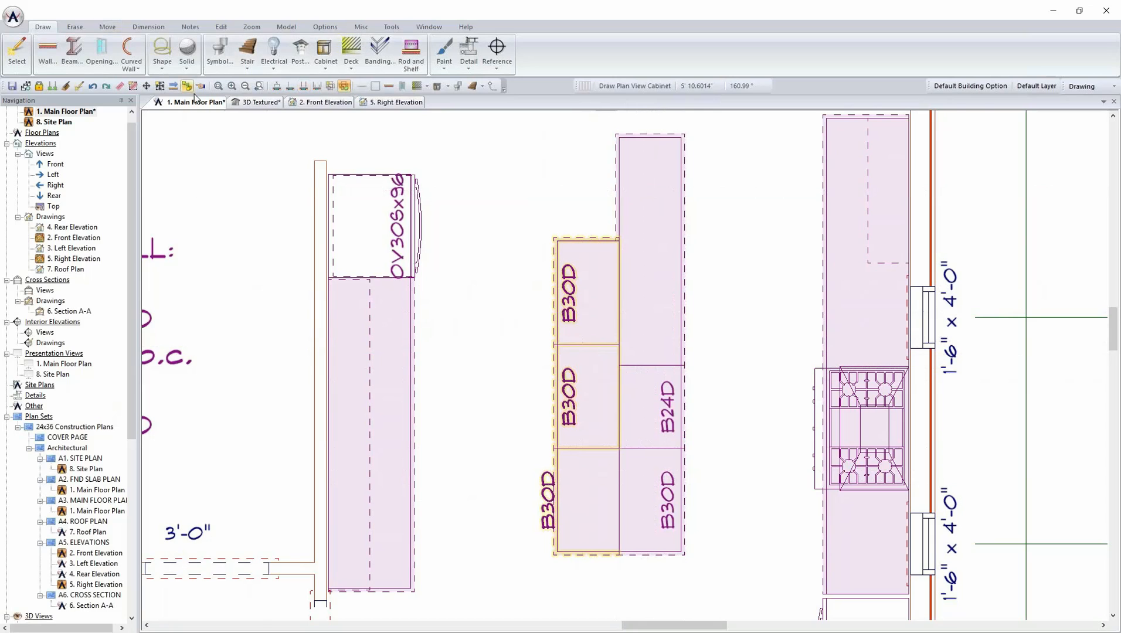
click(250, 102)
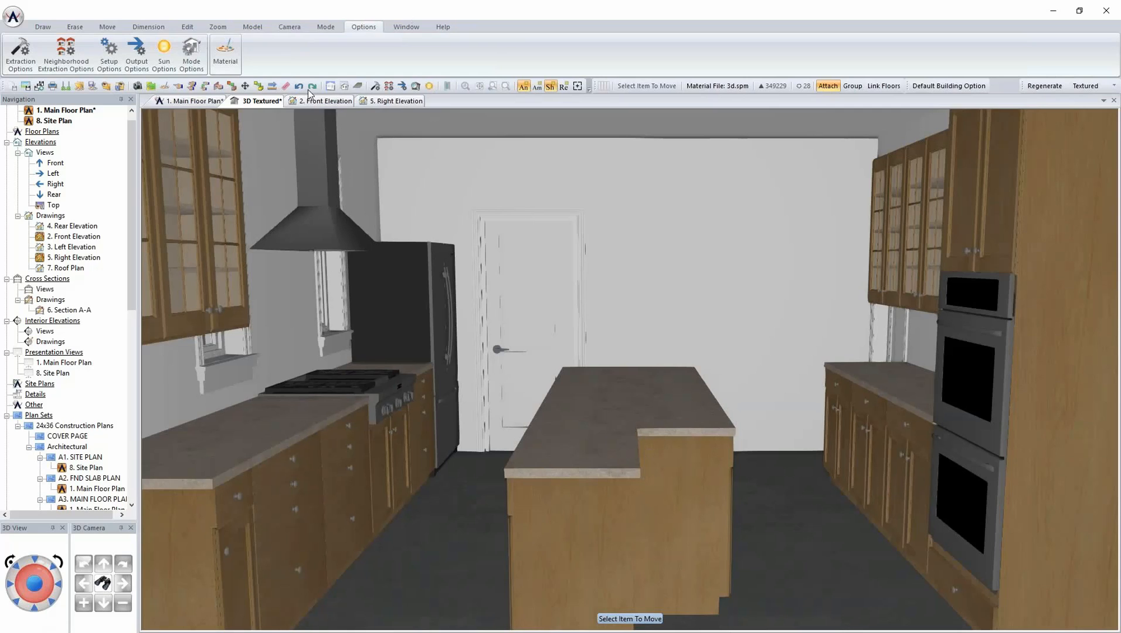
click(195, 101)
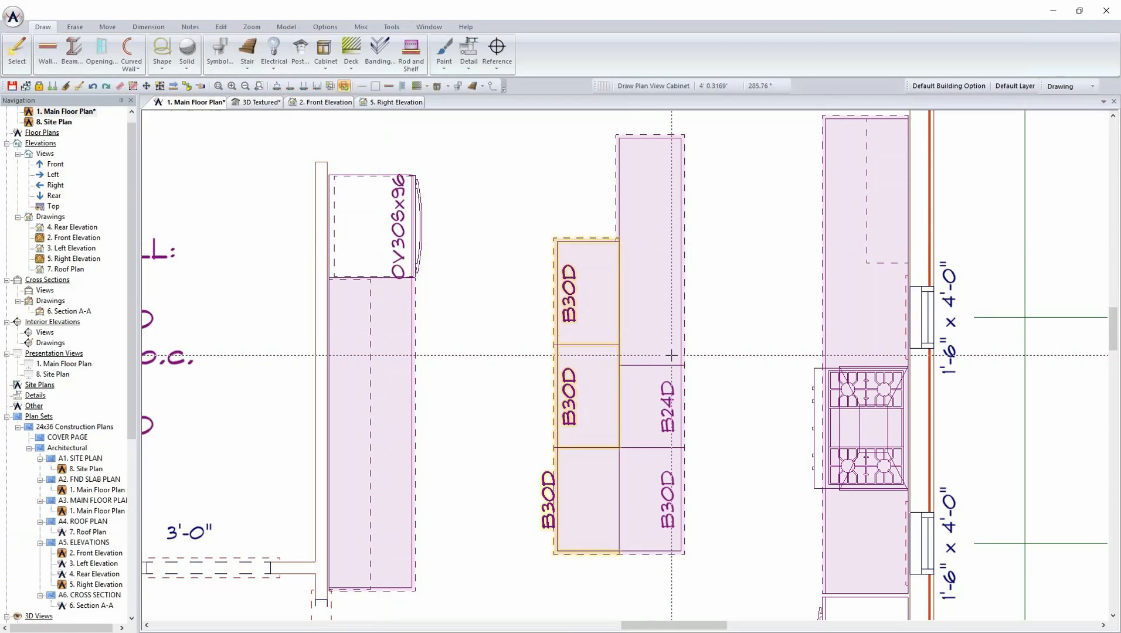
- Turn off Include Countertop for the end cabinet on the island's oven side, and repeat that edit on all the other island cabinets
click(201, 88)
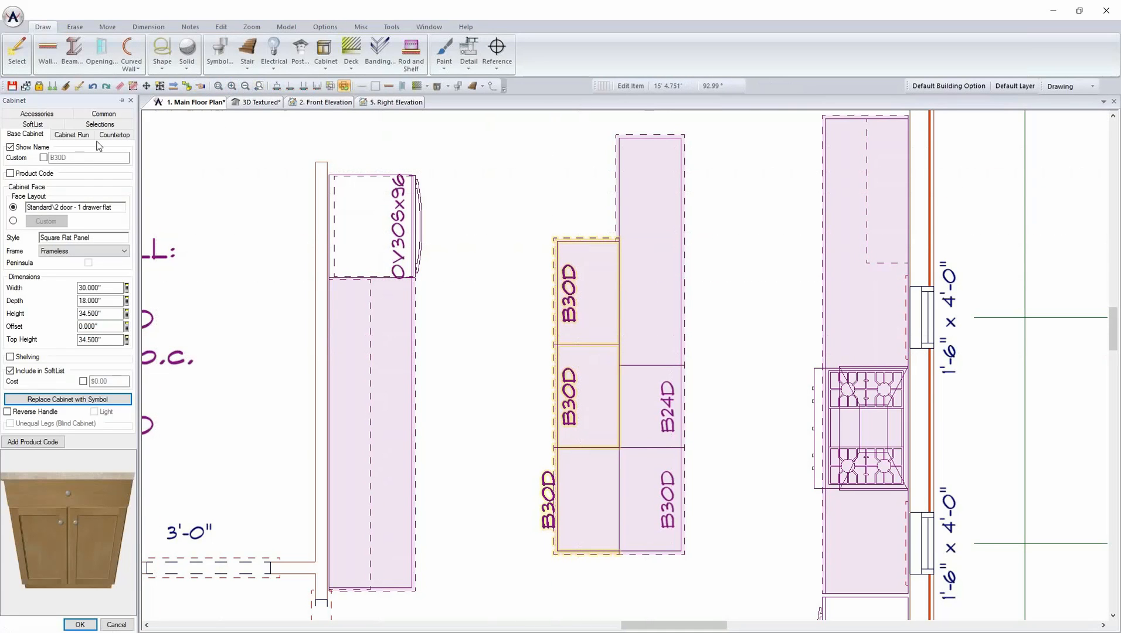
click(115, 135)
click(10, 147)
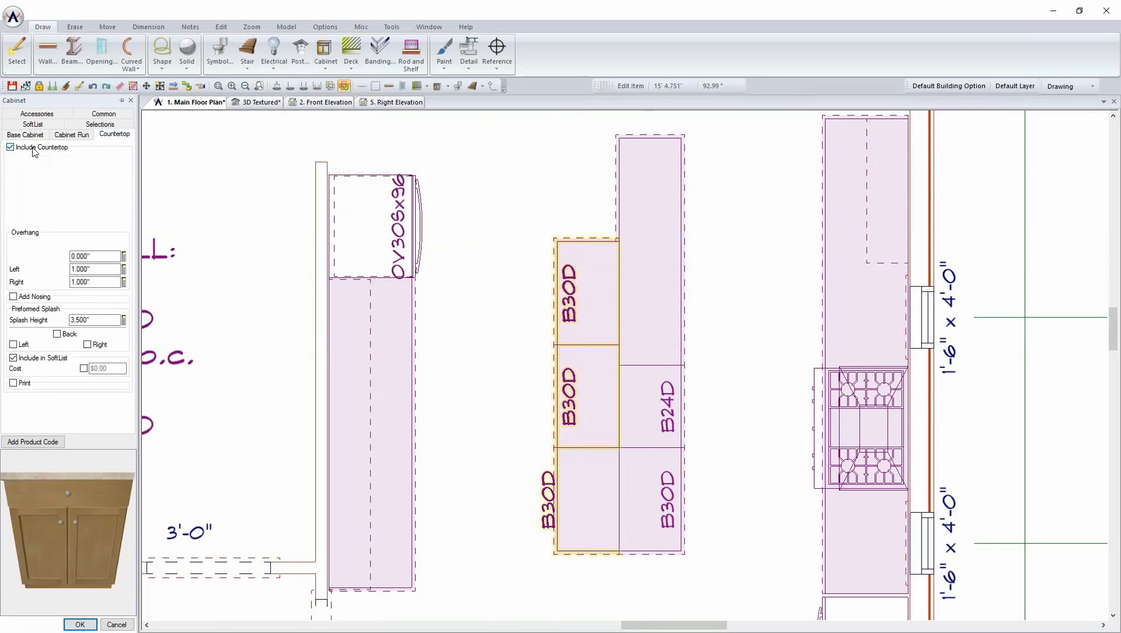
click(80, 626)
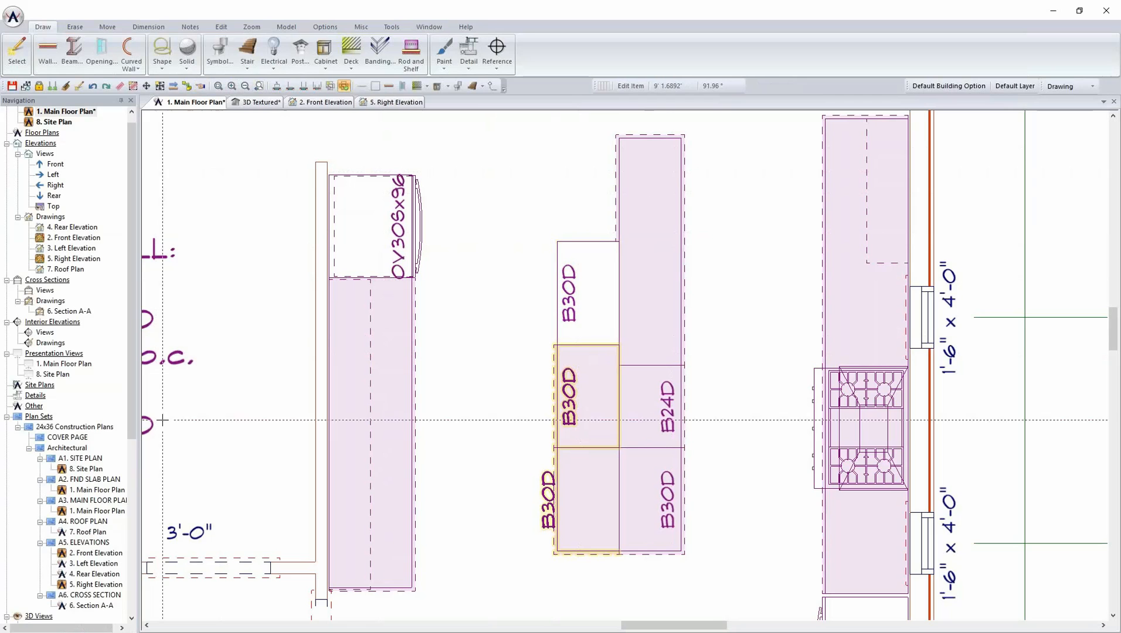
click(221, 27)
click(93, 59)
drag(489, 127, 770, 596)
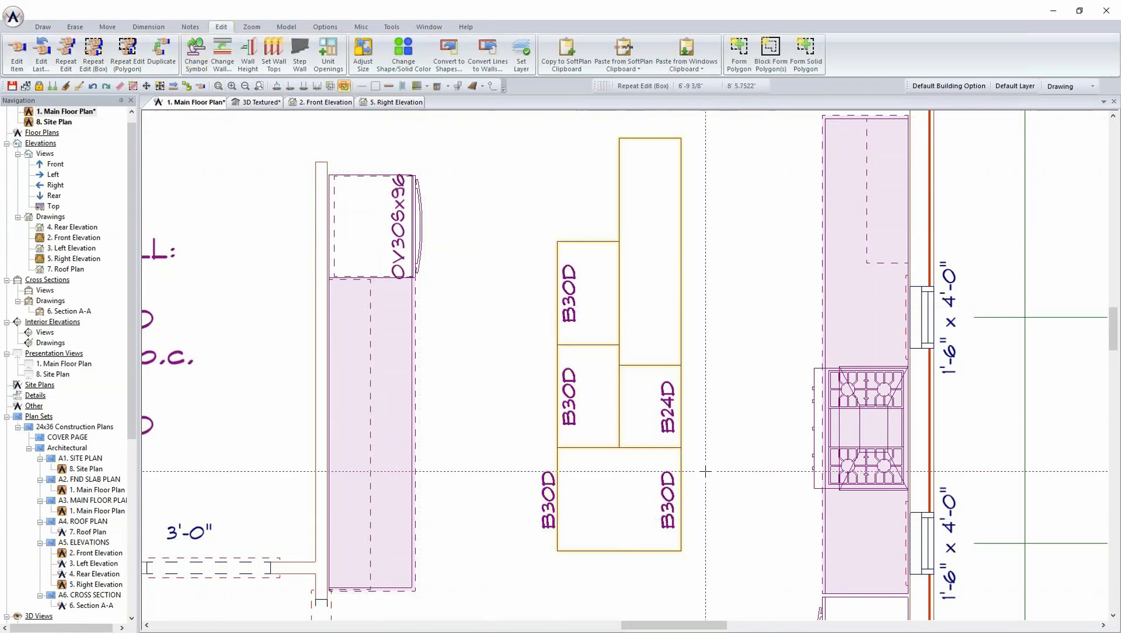
- Check the island in the textured 3D view, and draw a dashed-outline countertop around all its cabinets with a small overhang, extended past the 36-inch cabinet
click(258, 104)
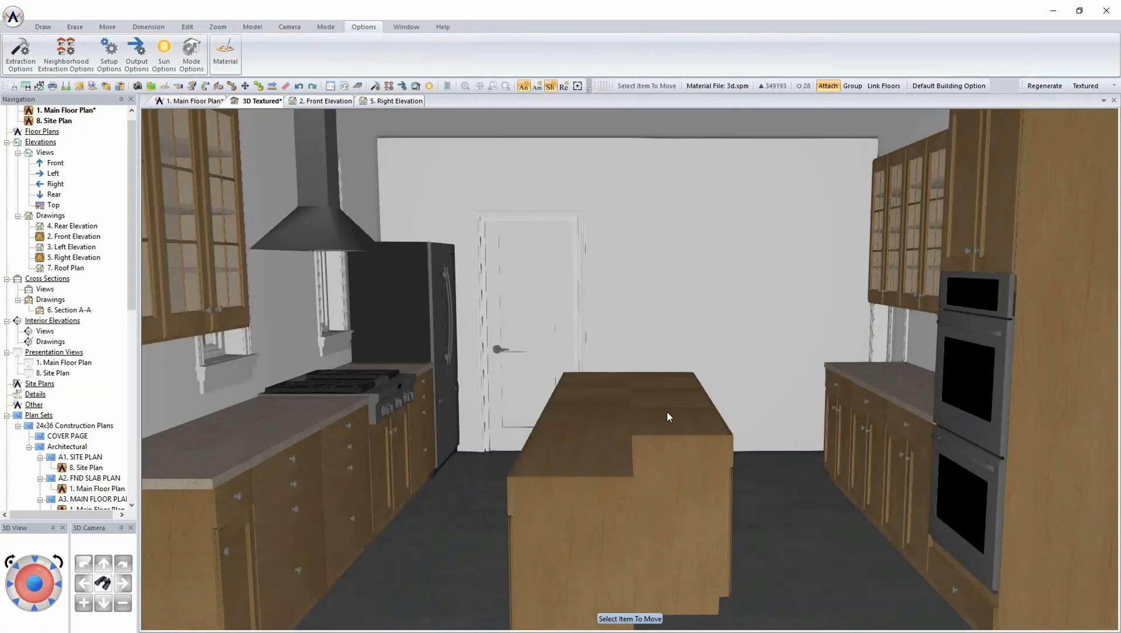
click(203, 105)
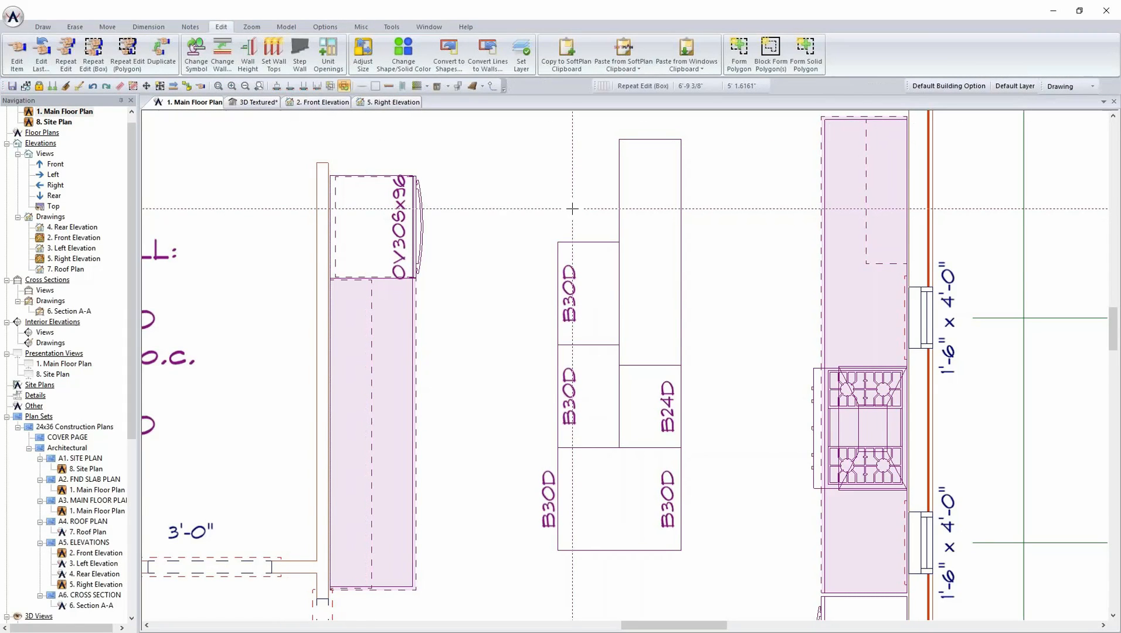
scroll(625, 370, down, 2)
scroll(316, 58, up, 5)
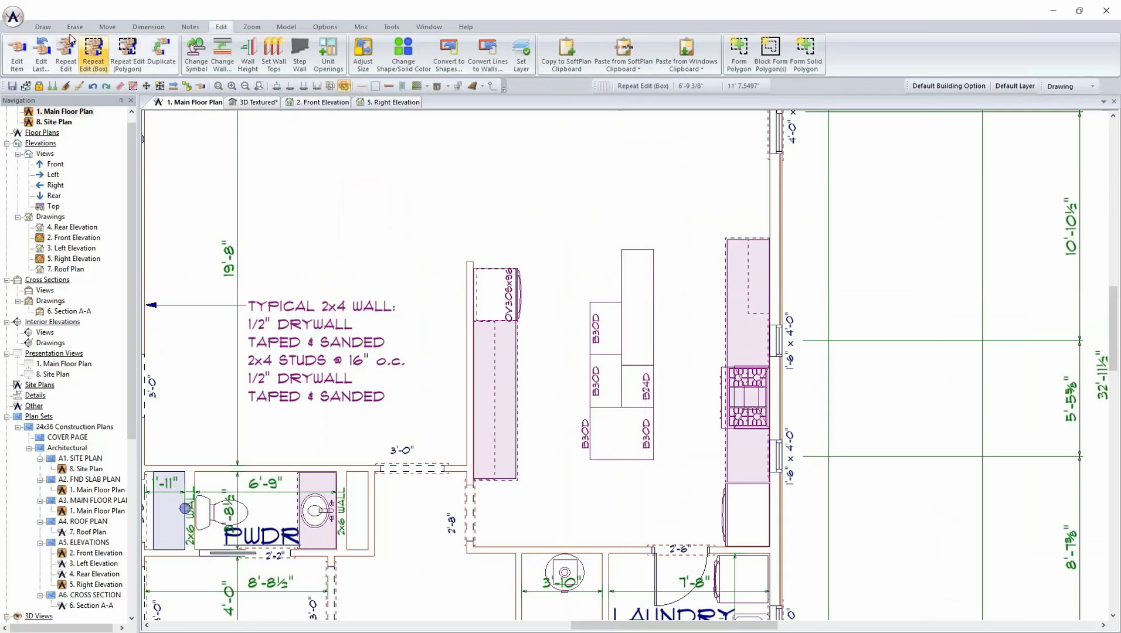
click(322, 57)
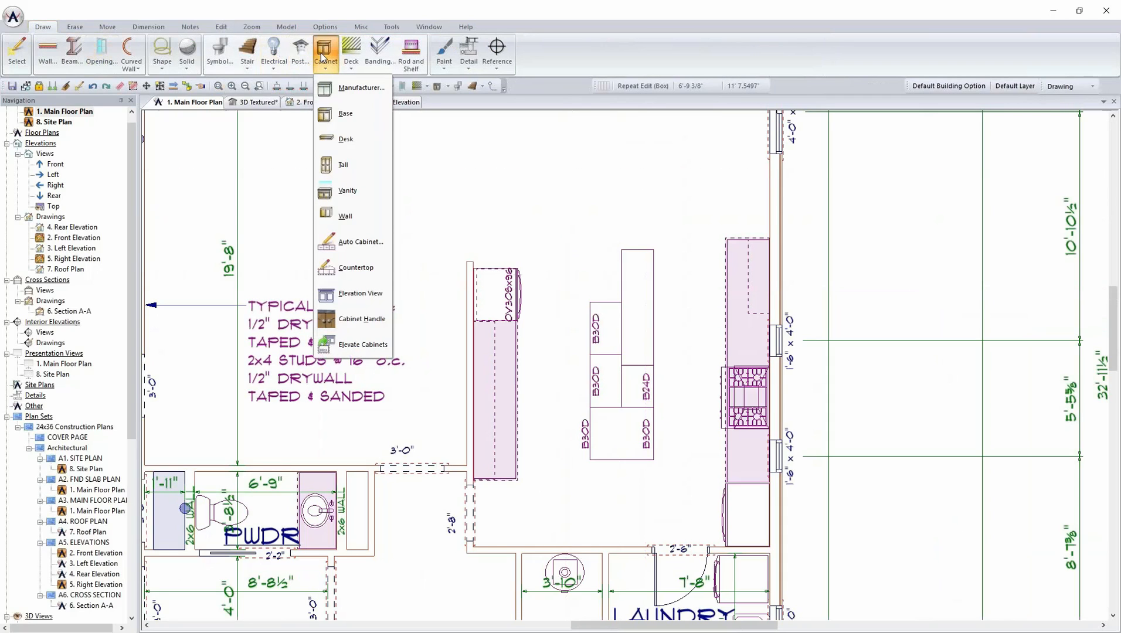
click(355, 268)
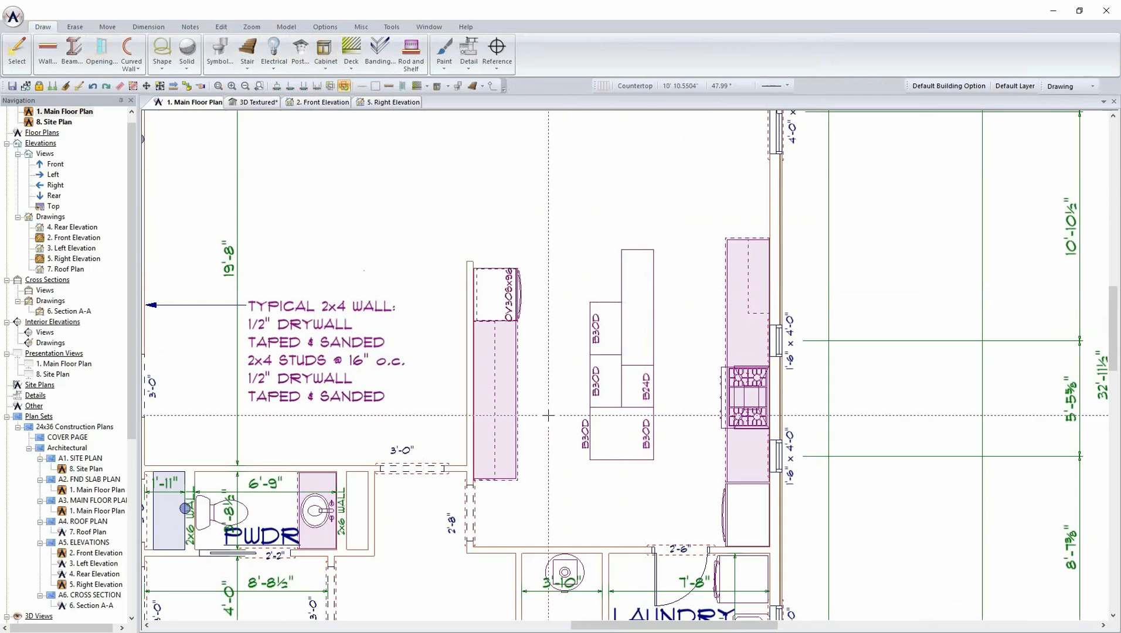
scroll(603, 481, up, 2)
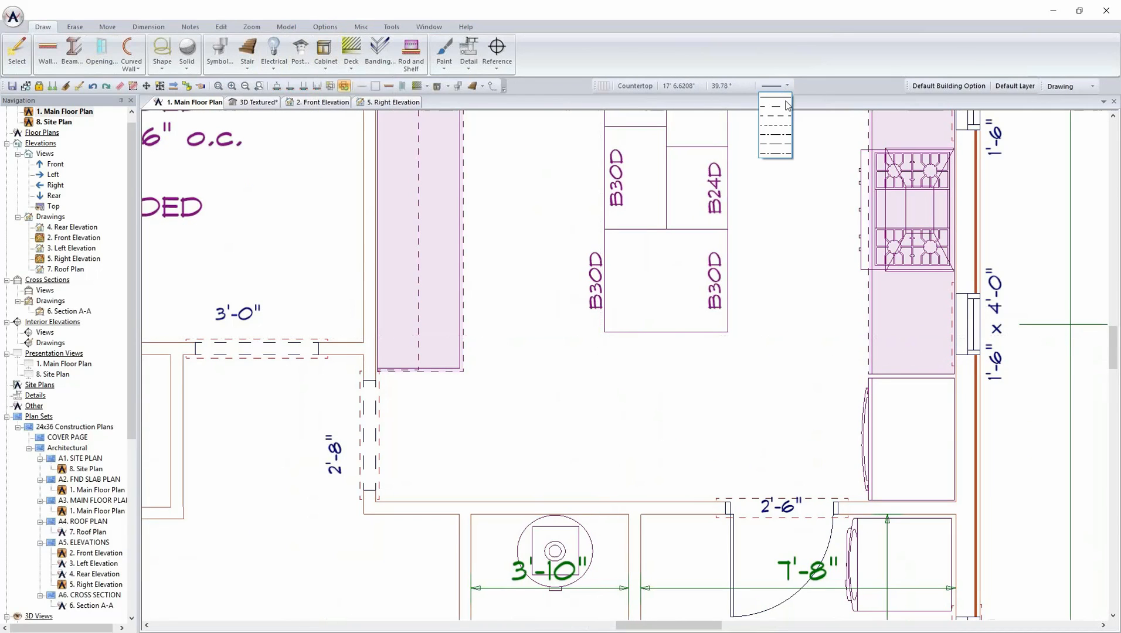
click(782, 130)
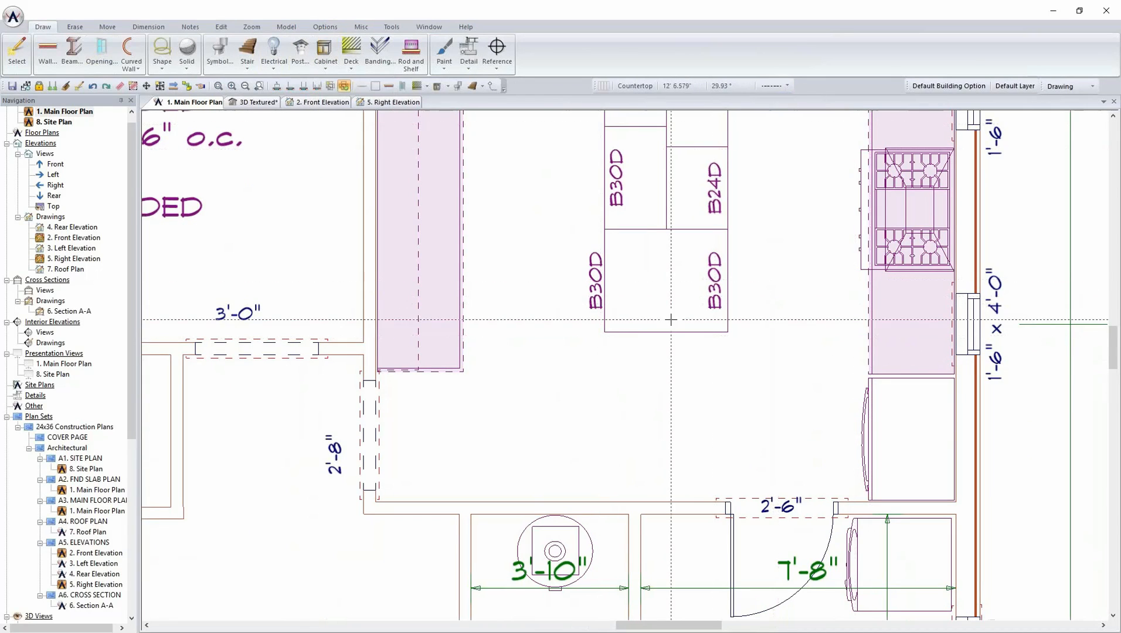
mouse_move(599, 337)
mouse_down()
mouse_move(735, 335)
mouse_move(734, 114)
mouse_move(721, 407)
mouse_move(720, 168)
mouse_move(723, 358)
mouse_move(718, 258)
mouse_move(584, 260)
mouse_move(584, 586)
mouse_move(596, 432)
mouse_up()
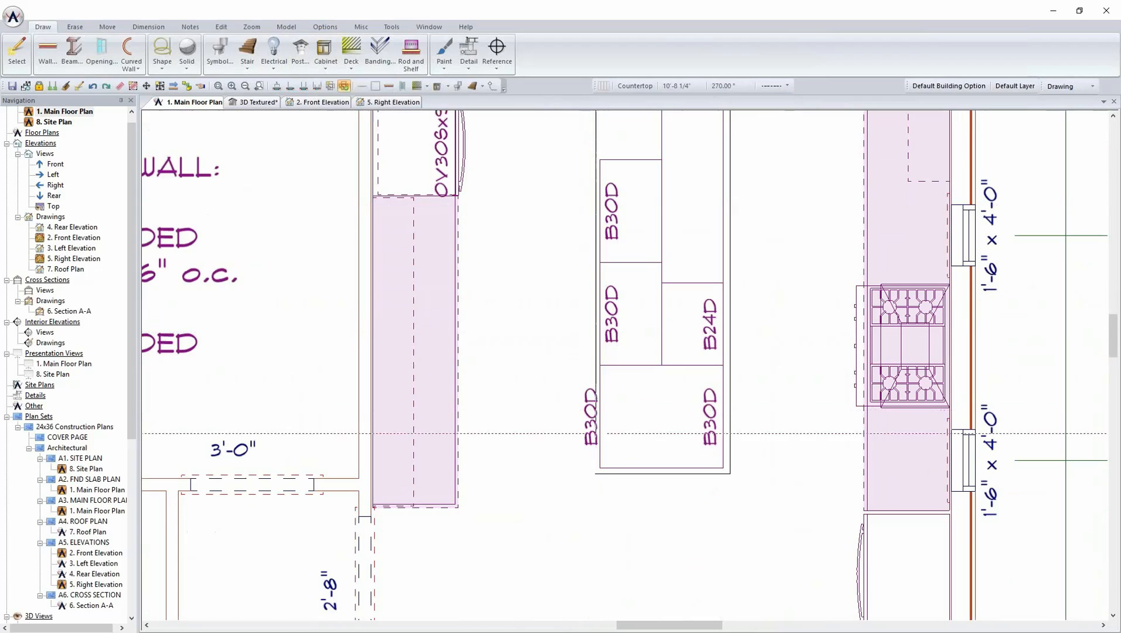
click(596, 474)
scroll(690, 500, up, 2)
scroll(625, 365, up, 1)
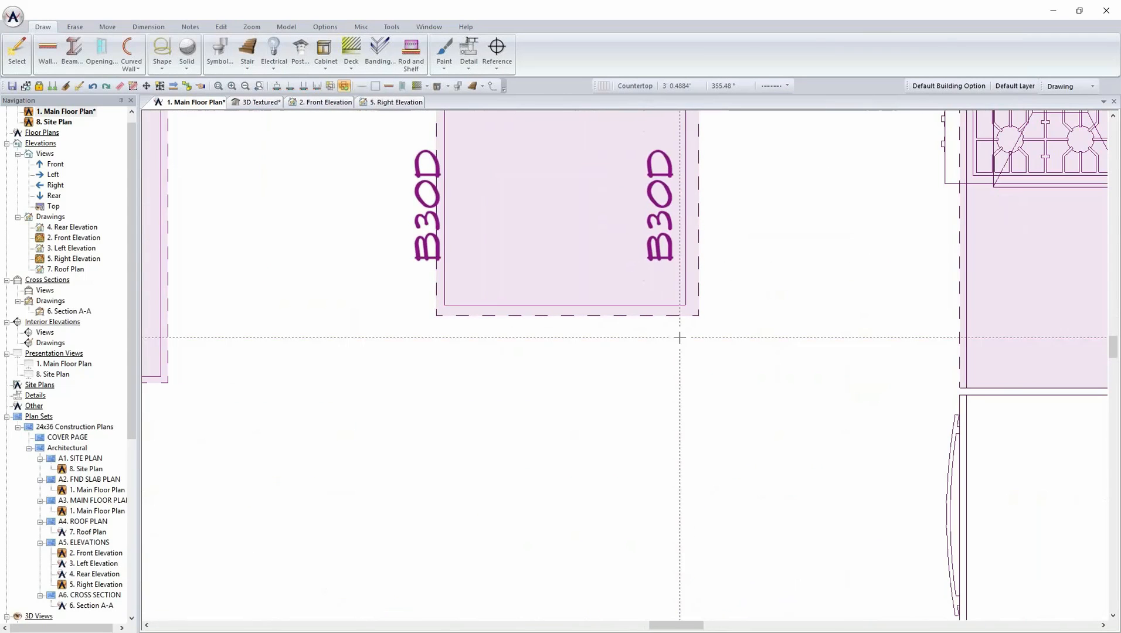
- Adjust the island countertop's end edges to an overall size of about 3'-2 1/2" by 11'-7", and check it in the textured 3D view
click(694, 270)
click(520, 316)
click(519, 311)
scroll(519, 311, down, 2)
middle_drag(558, 293, 560, 316)
middle_drag(611, 187, 585, 480)
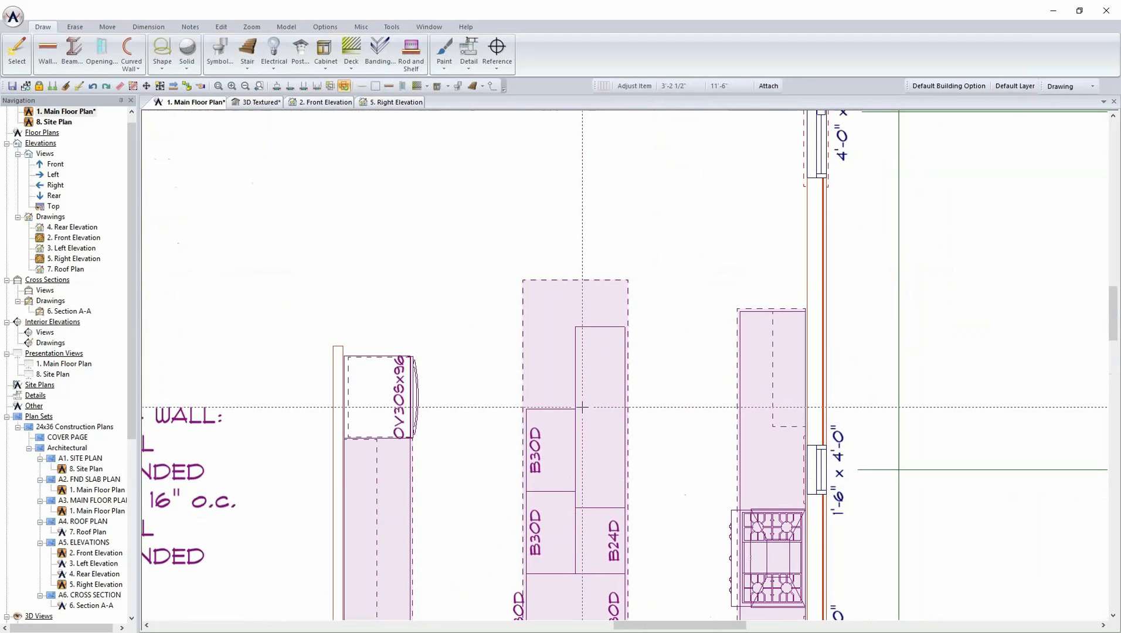
click(585, 278)
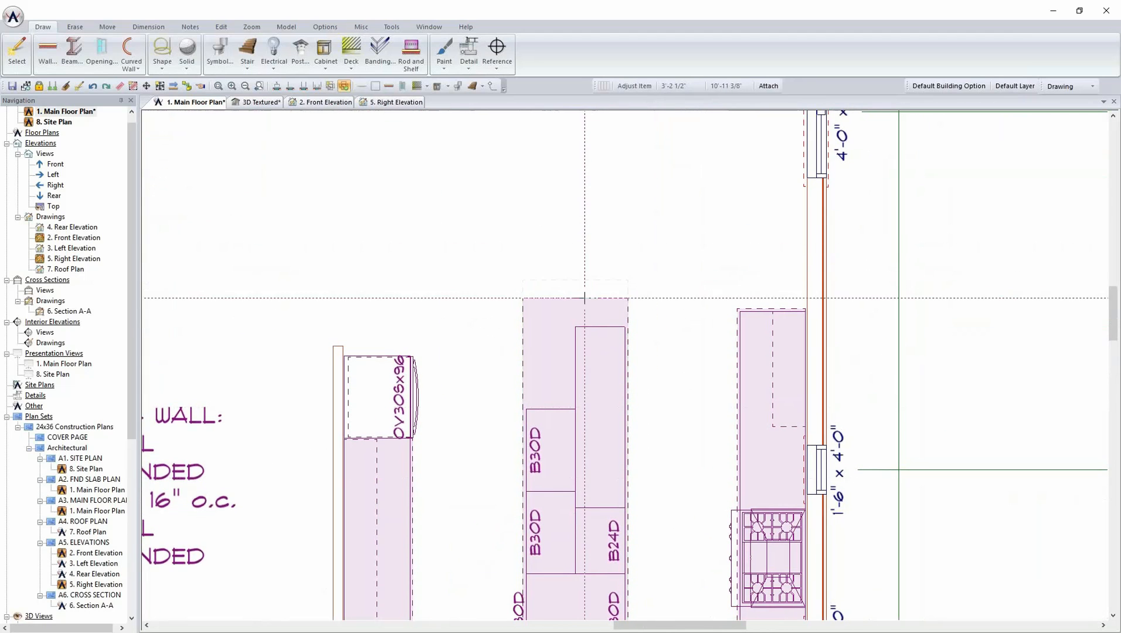
click(585, 277)
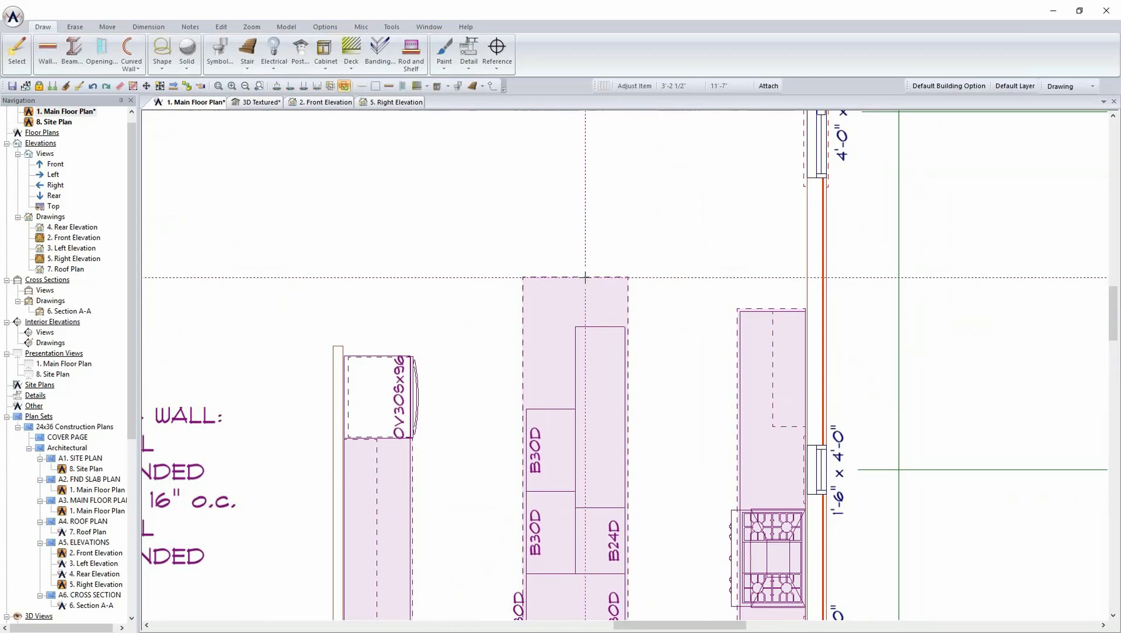
click(260, 102)
middle_drag(703, 527, 694, 506)
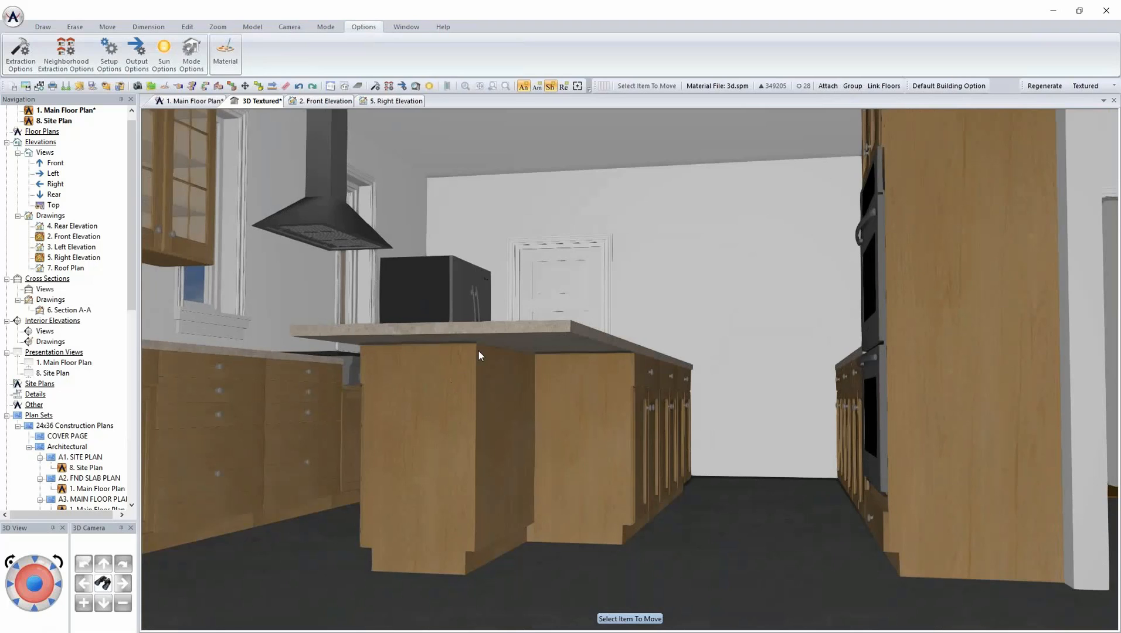
middle_drag(409, 373, 418, 387)
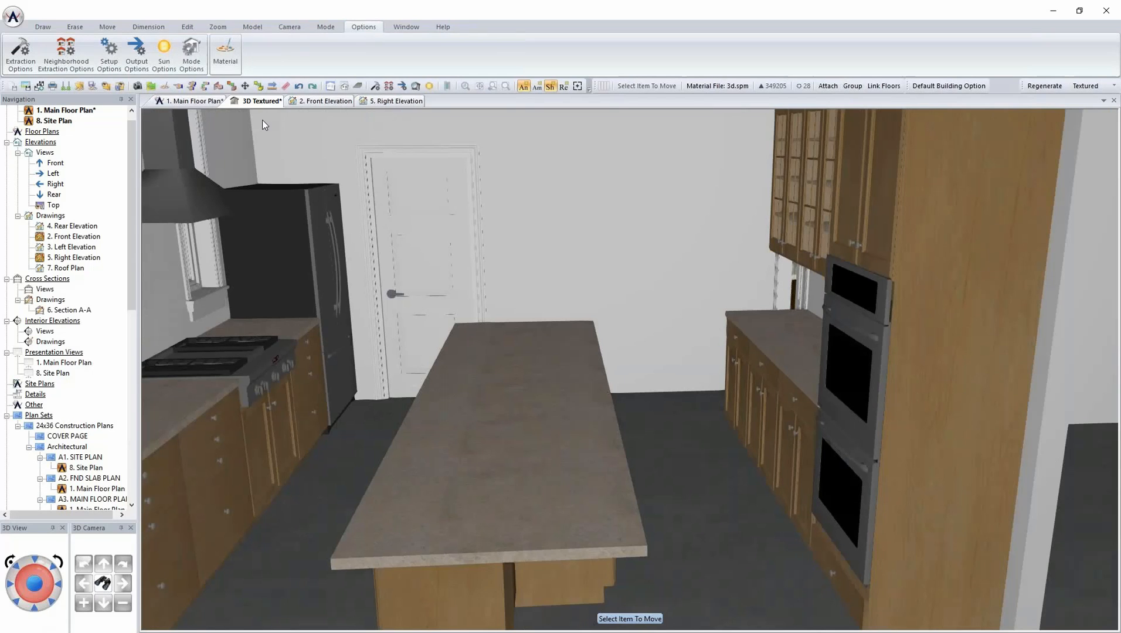
- Open the edge properties for the countertop's overhanging end on the floor plan, and review its general countertop settings
click(204, 101)
right_click(572, 278)
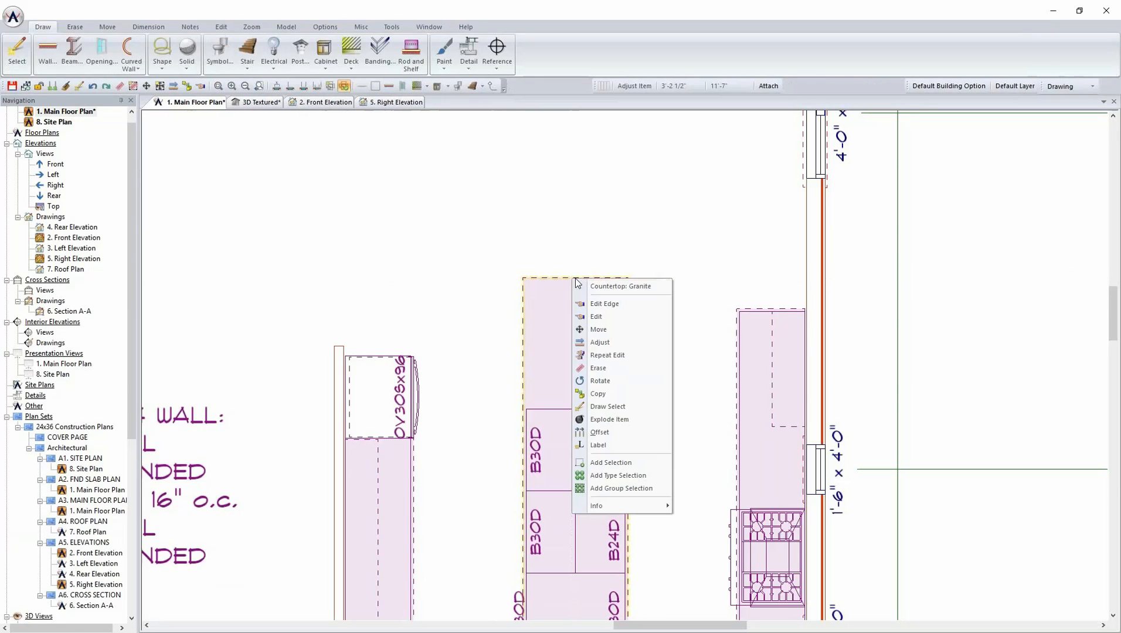
click(611, 306)
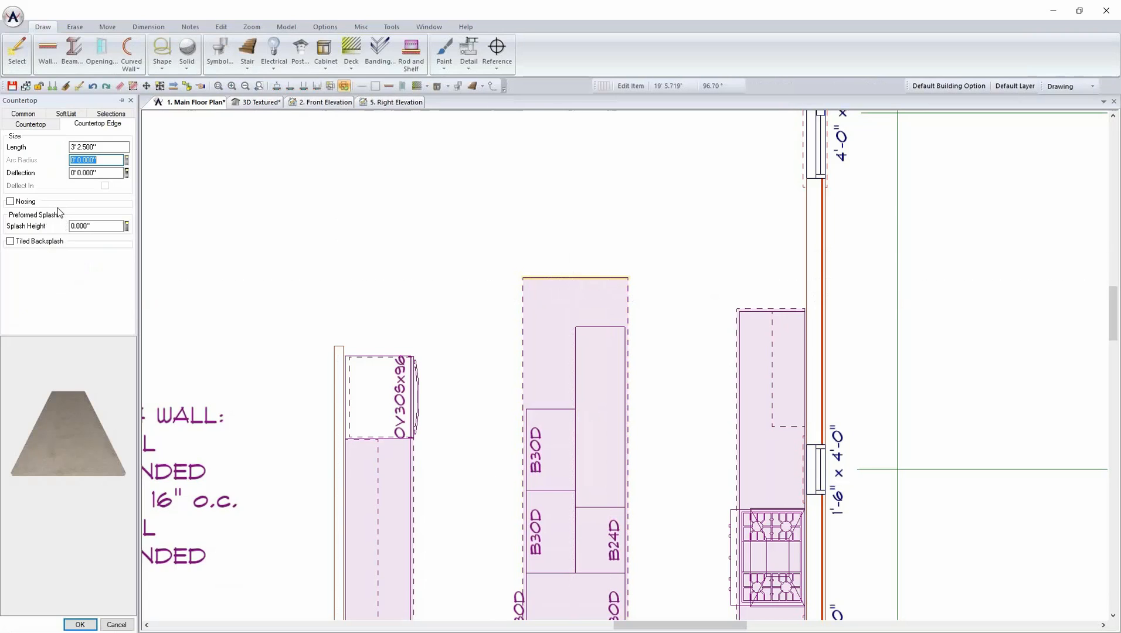
click(35, 124)
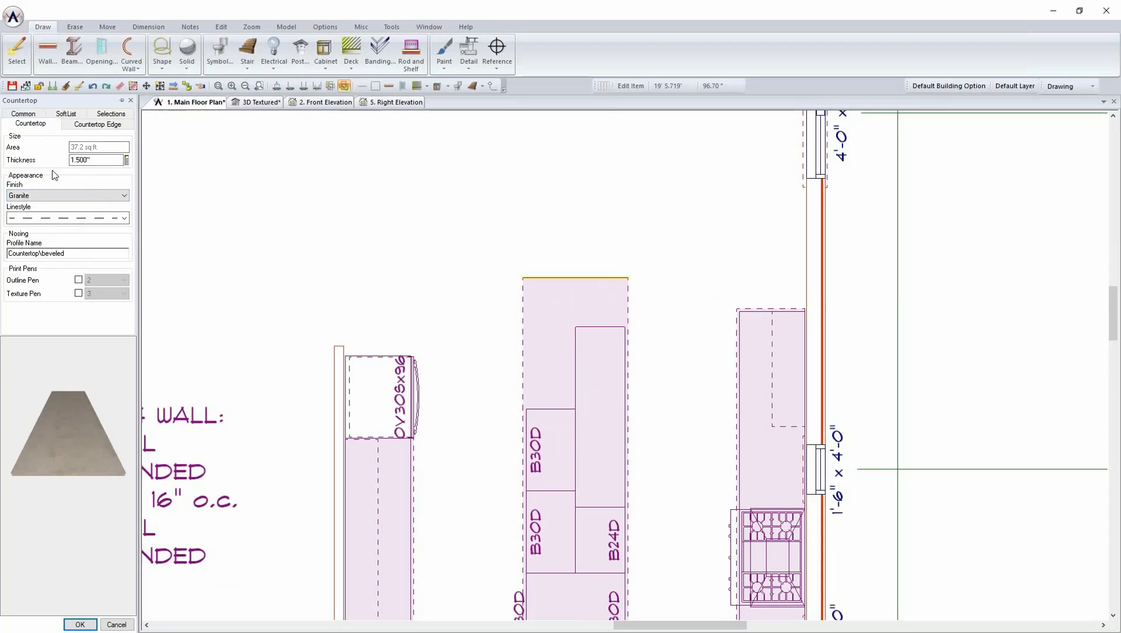
click(88, 129)
- Try deflections of 24 and 48 inches on the countertop's overhanging end edge
click(103, 174)
text(24)
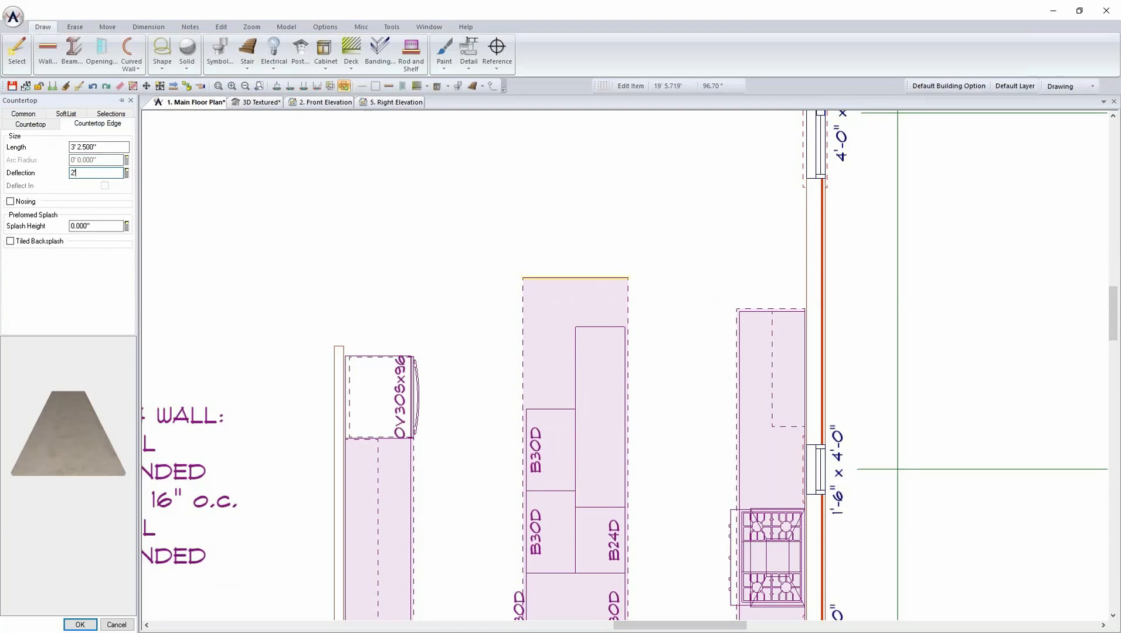
key(Tab)
click(98, 175)
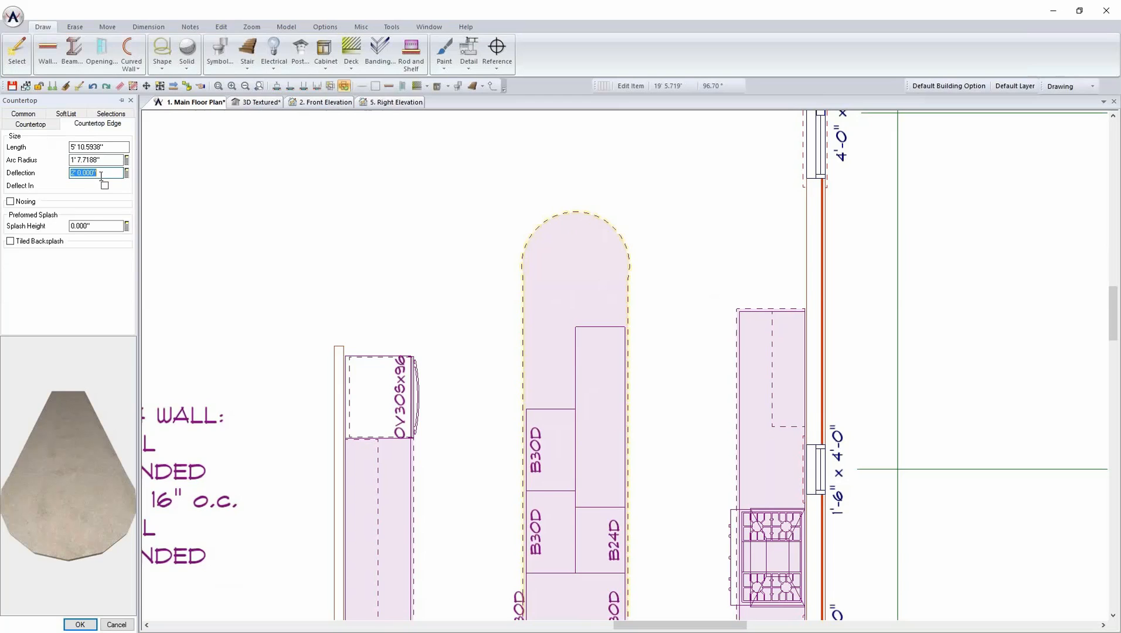
text(48)
key(Tab)
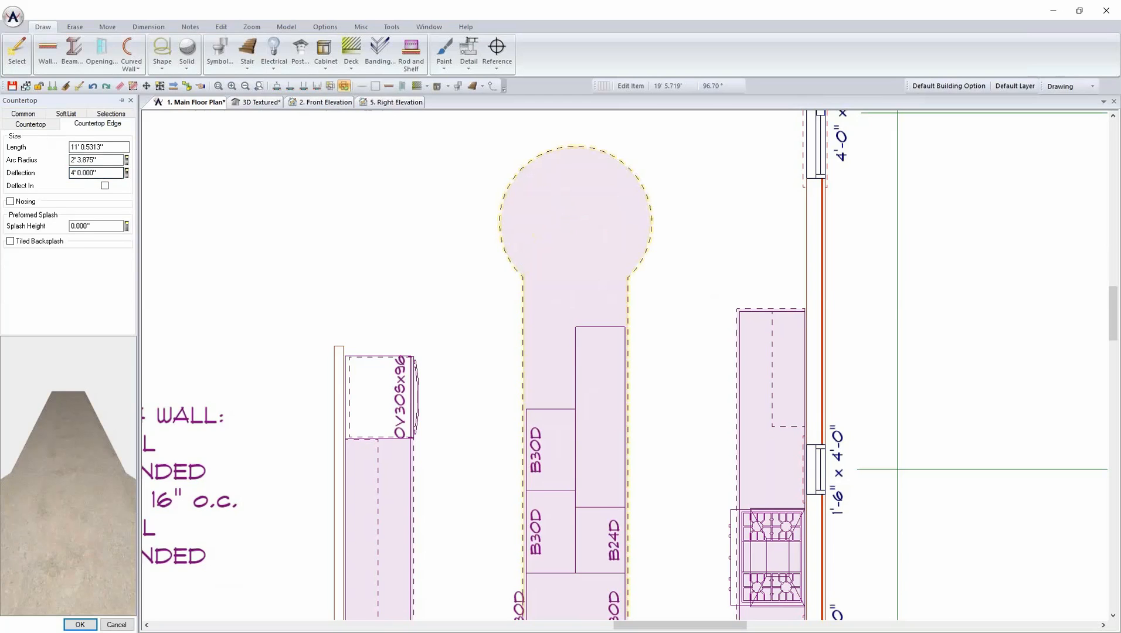
- Set the deflection of the countertop's overhanging end edge to 6 inches, apply it, and save the drawing
click(106, 173)
text(6)
key(Tab)
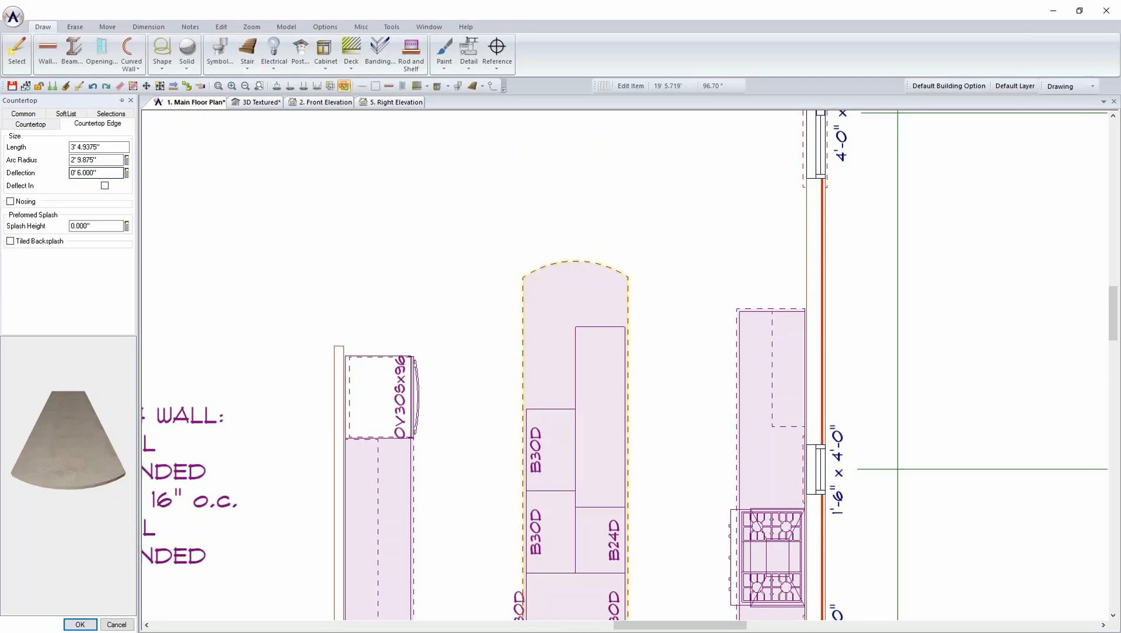
click(78, 624)
click(12, 85)
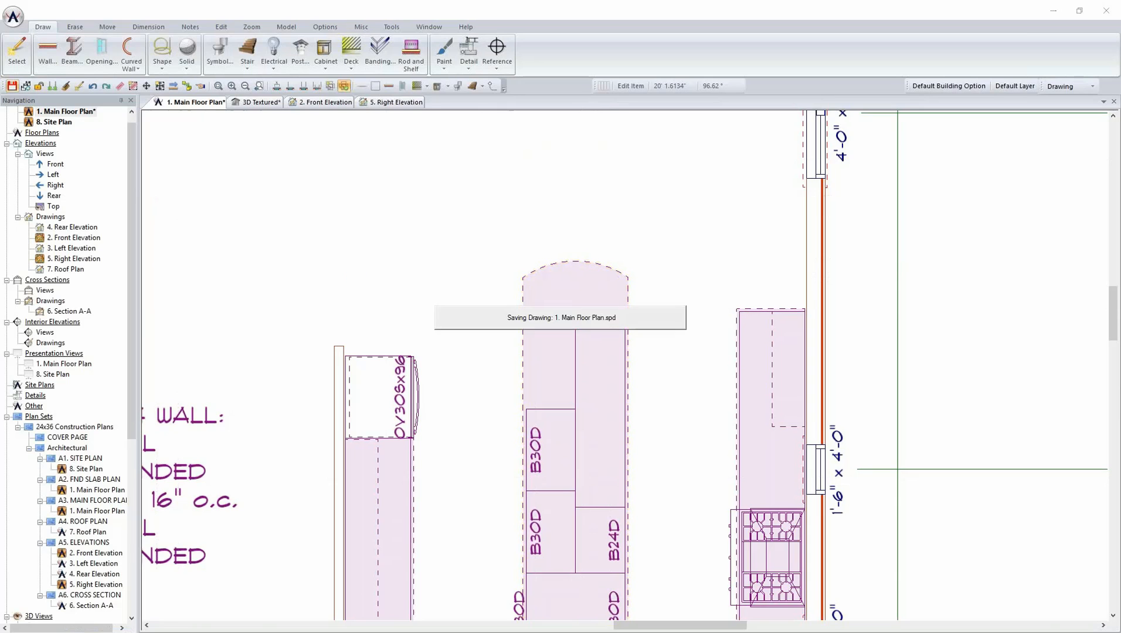
- Examine the island countertop's curved end and the surrounding kitchen in the plan and the textured 3D view
scroll(460, 309, down, 1)
scroll(509, 323, down, 2)
middle_drag(541, 327, 531, 253)
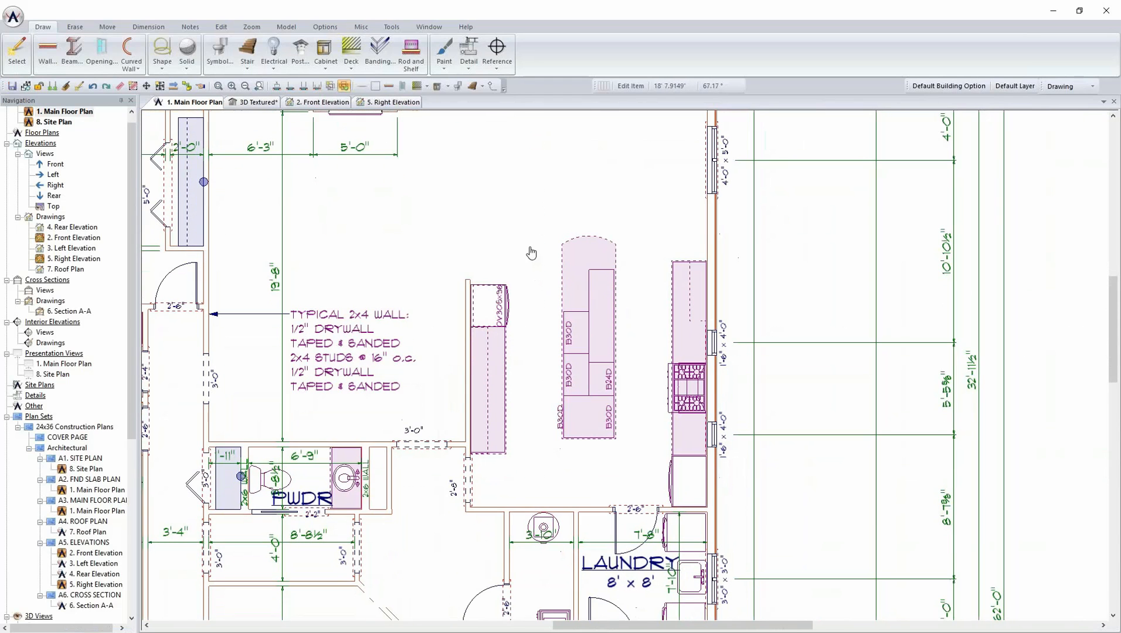
click(272, 101)
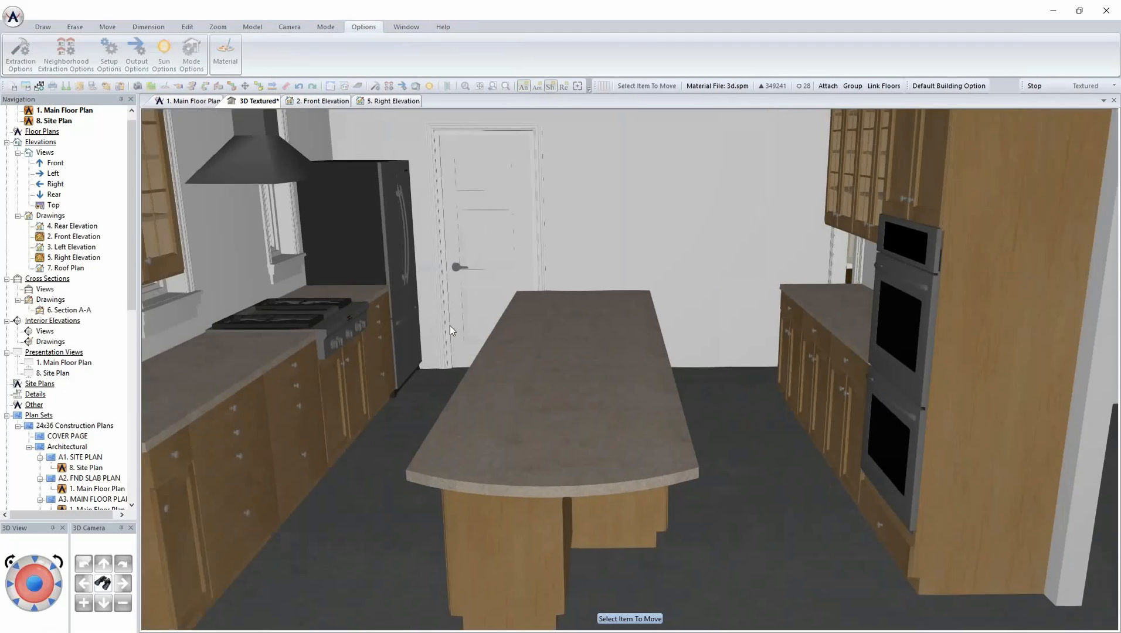
middle_drag(449, 326, 450, 326)
key(Right)
key(Left)
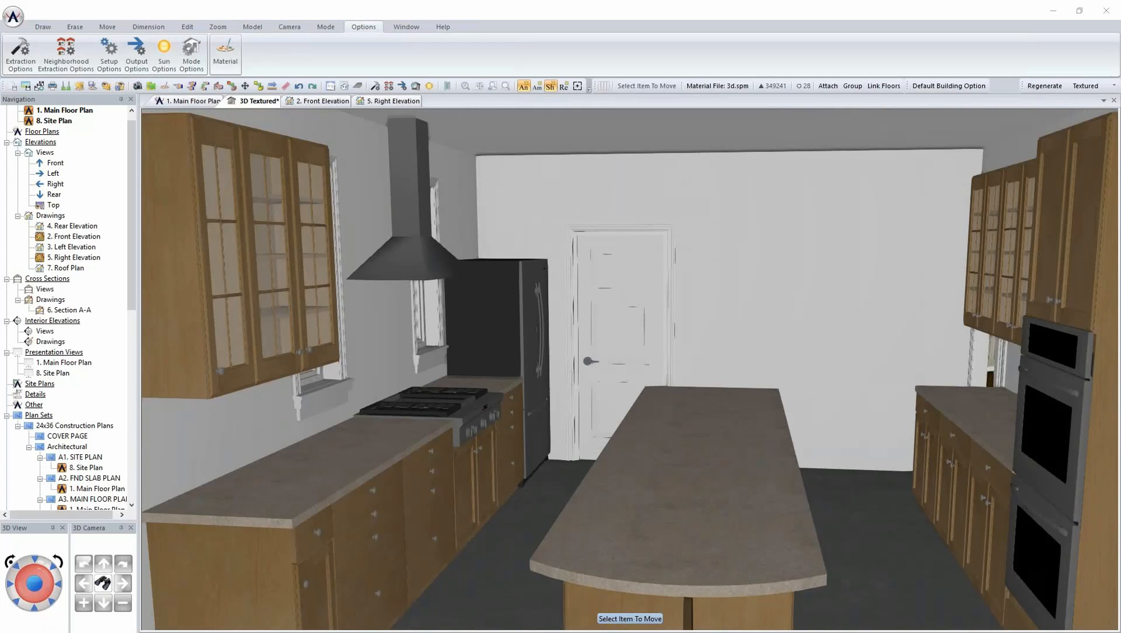
- Start a new wall cabinet on the main floor plan and set its width to 36 inches
click(193, 103)
scroll(624, 364, up, 2)
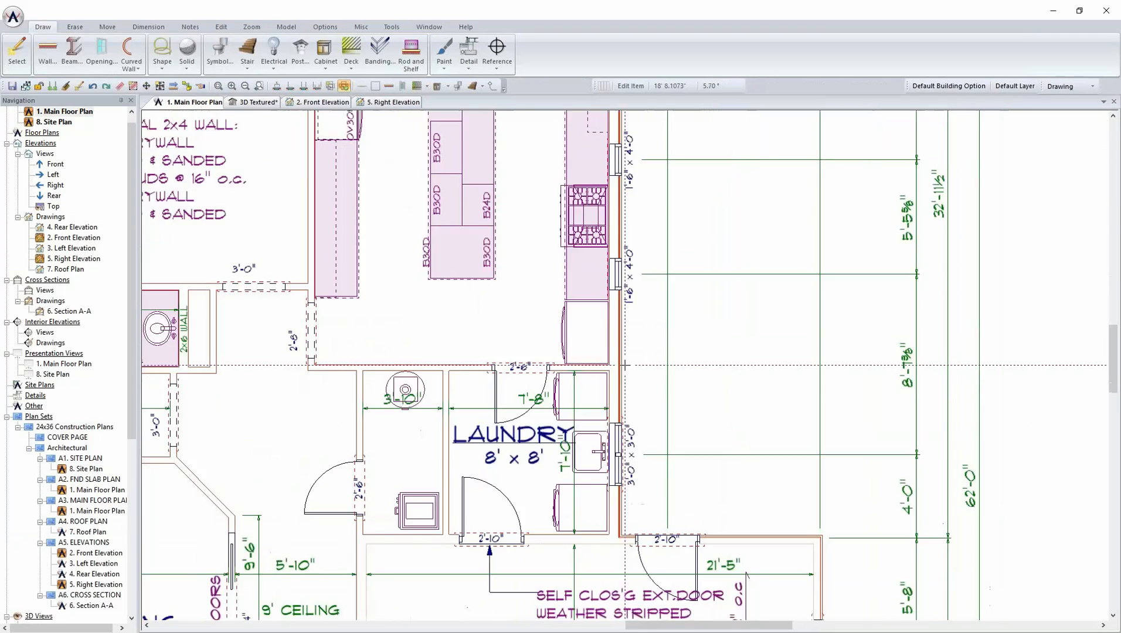
scroll(624, 364, up, 2)
click(325, 52)
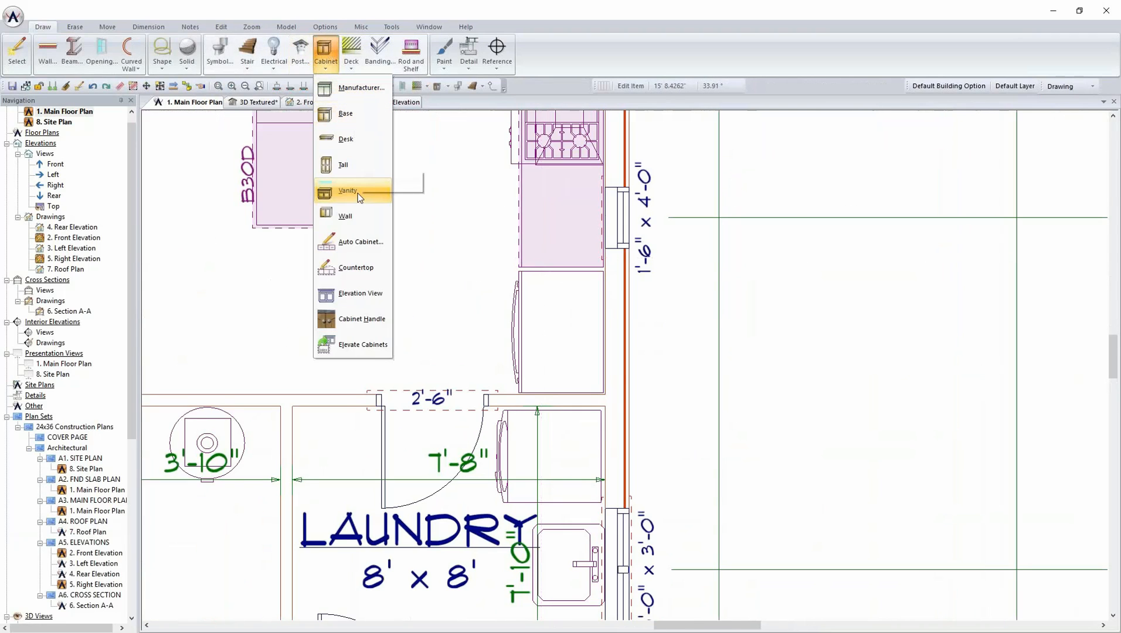
click(348, 217)
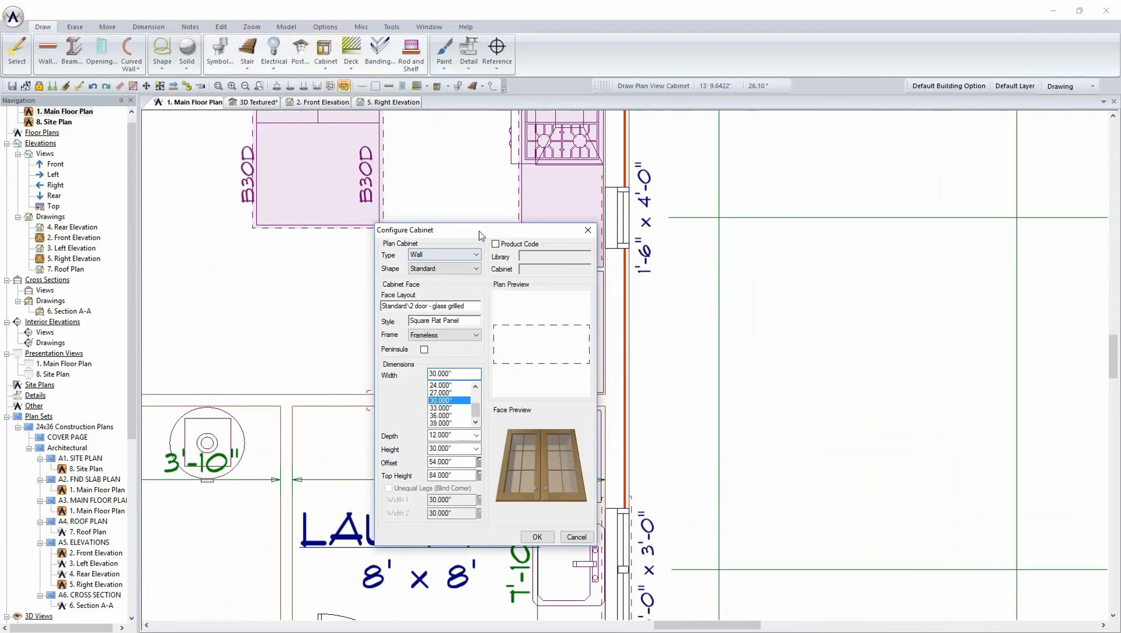
drag(479, 230, 339, 158)
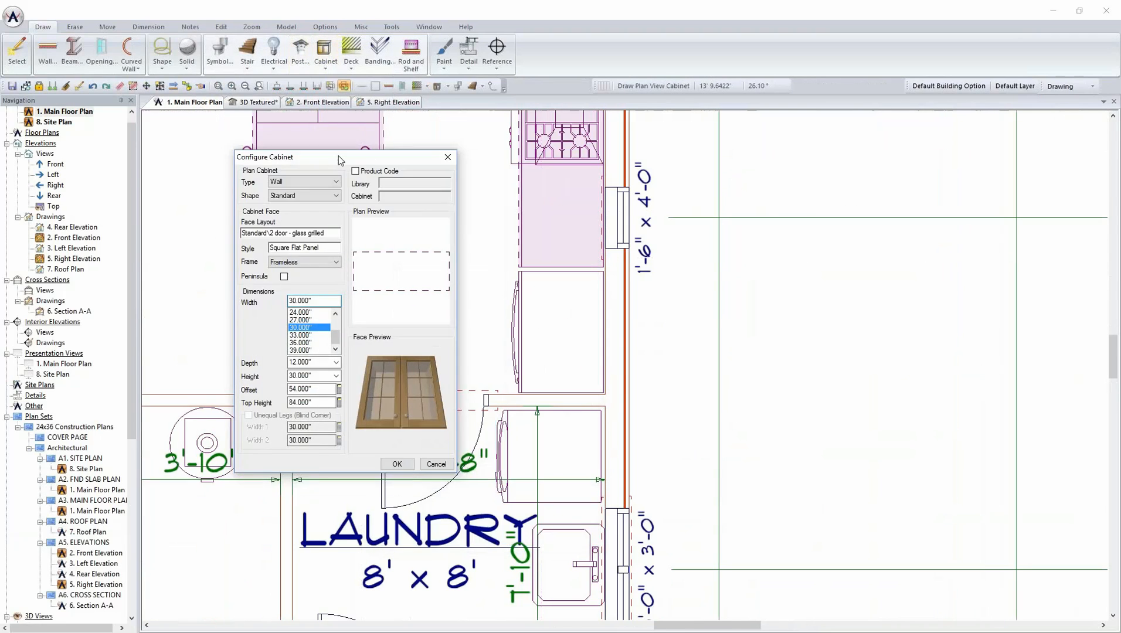
click(301, 343)
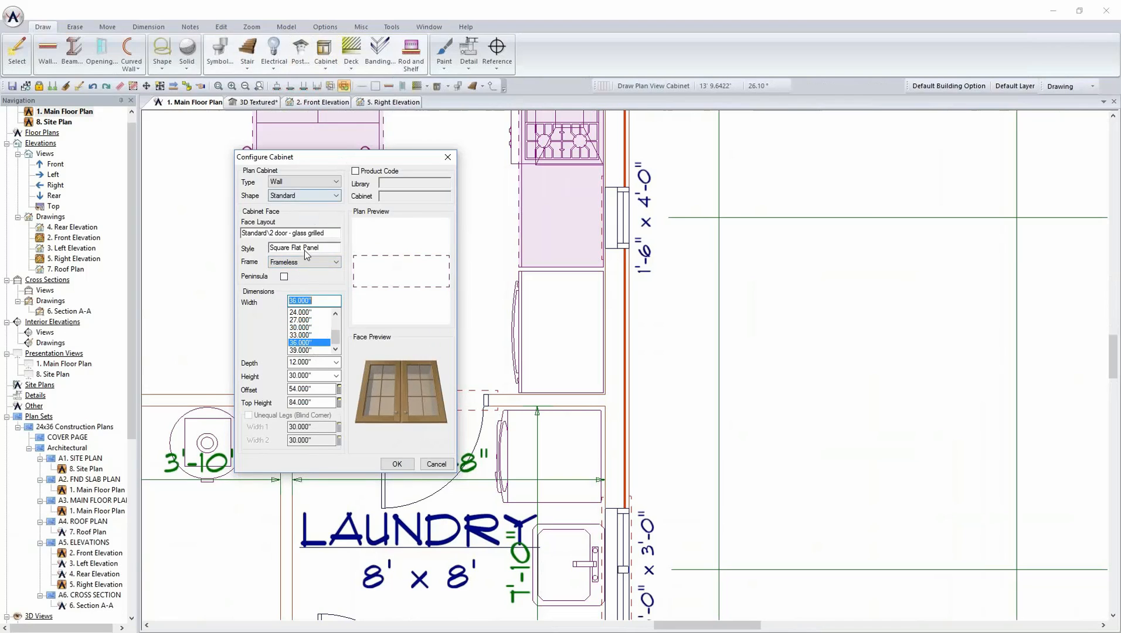
- Set the wall cabinet's face layout to Standard\2 door, using the Standard door type
click(313, 236)
click(341, 234)
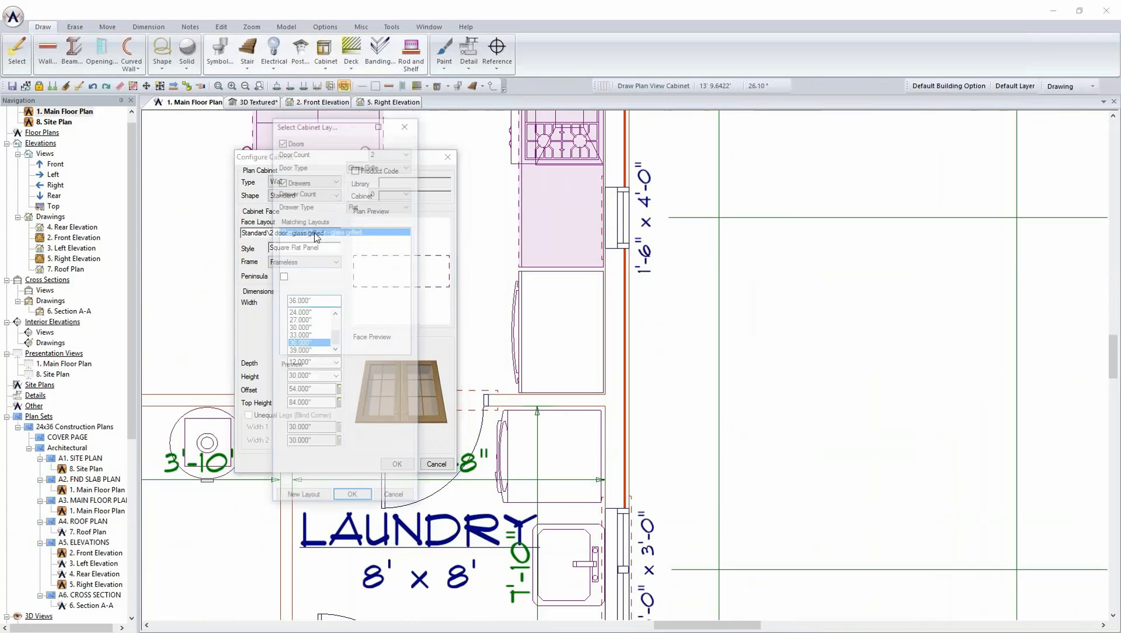
click(386, 165)
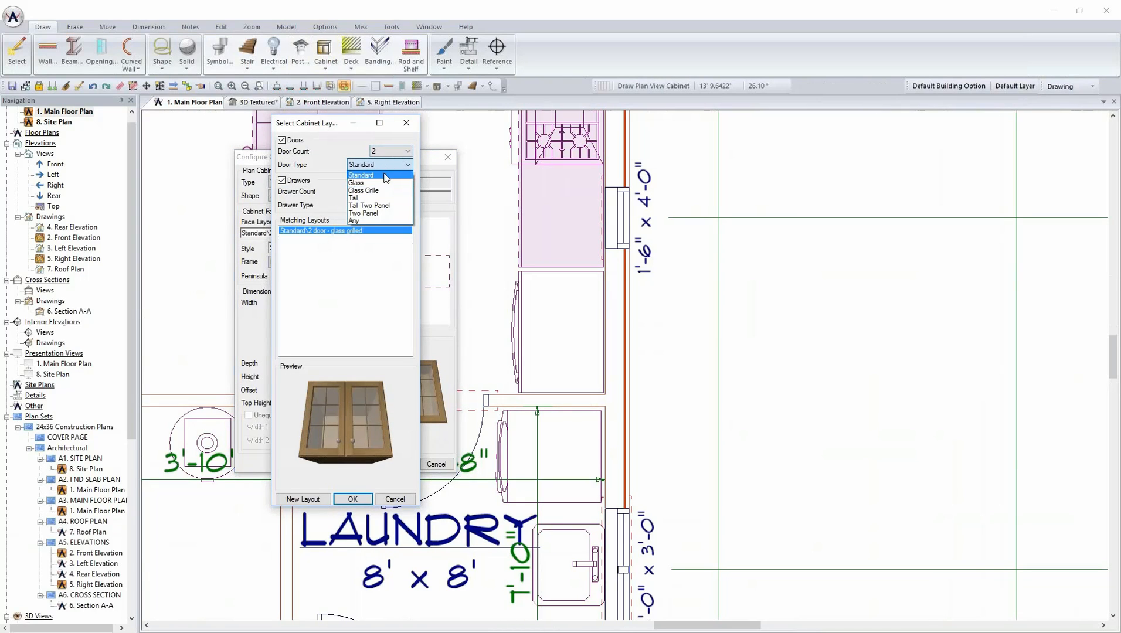
click(385, 175)
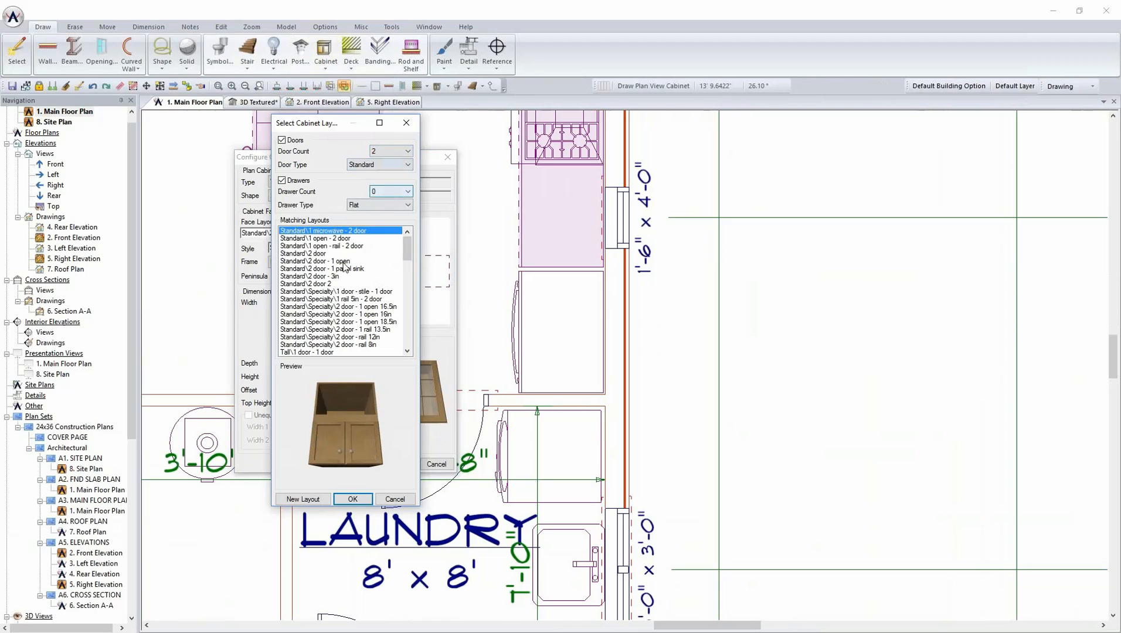
click(317, 254)
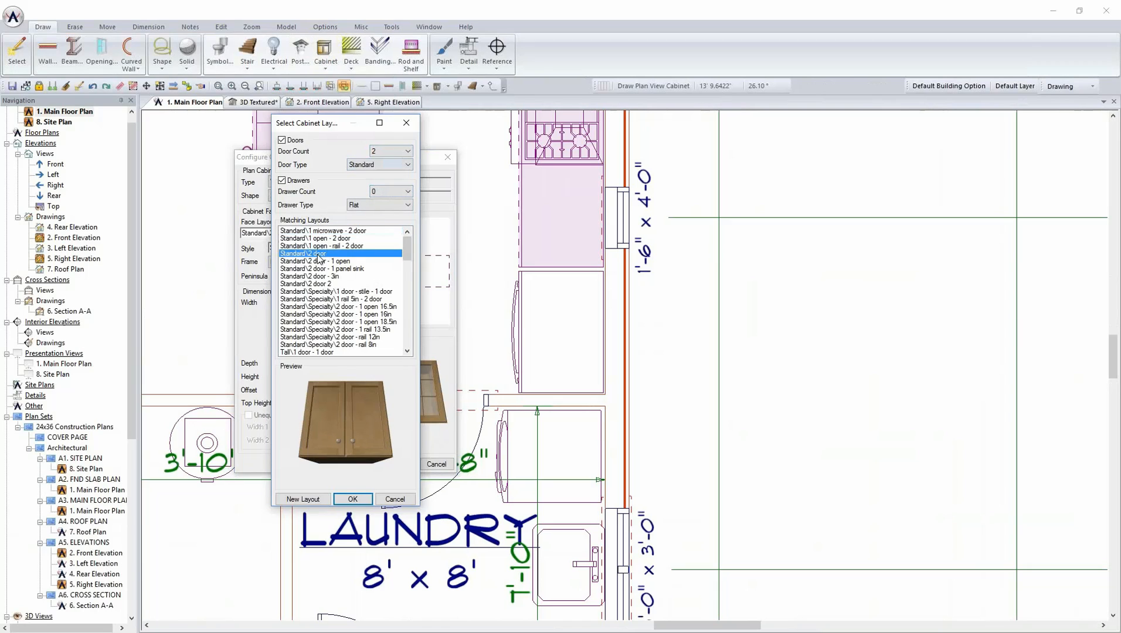
click(353, 499)
- Set the wall cabinet's depth to 24 inches, its offset to 72 inches and its height to 24 inches
click(335, 300)
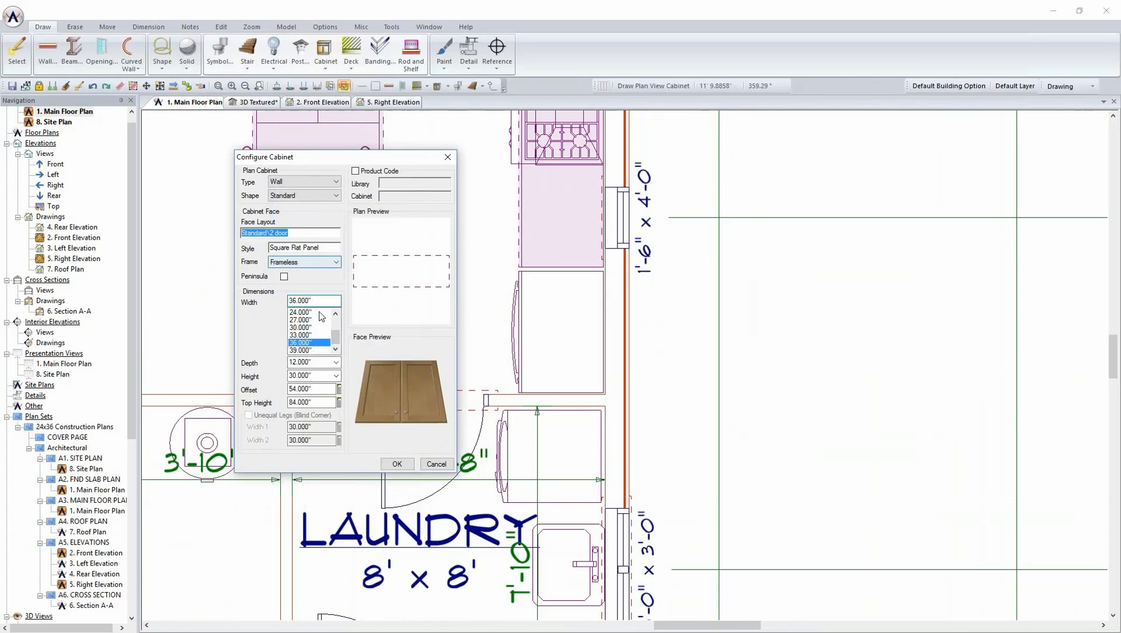
click(317, 362)
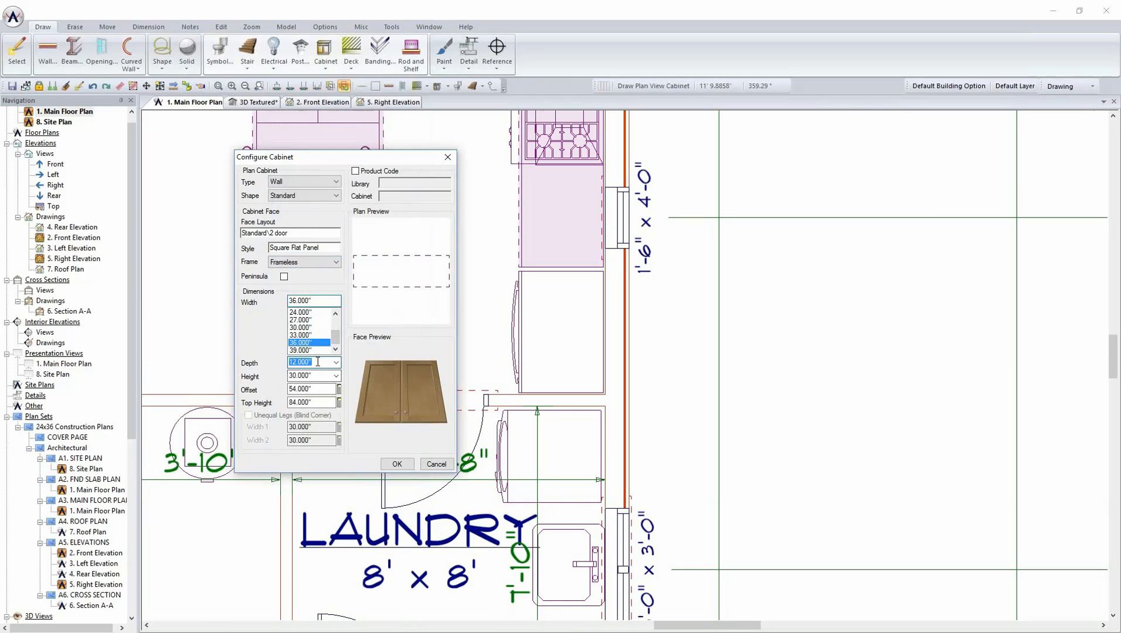
text(24)
key(Tab)
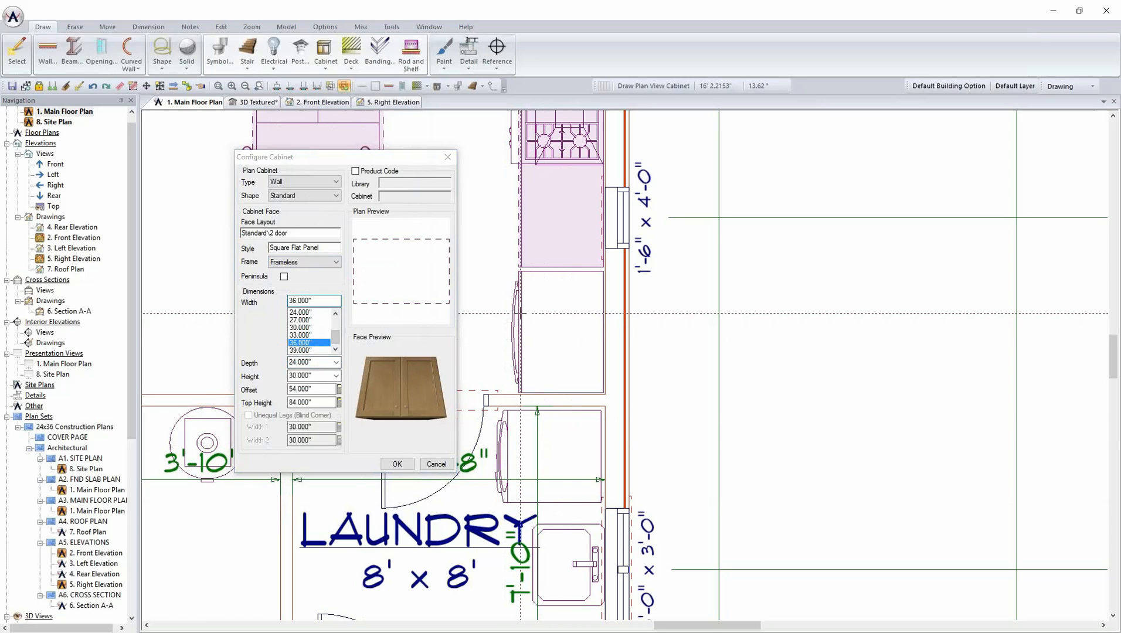
double_click(319, 388)
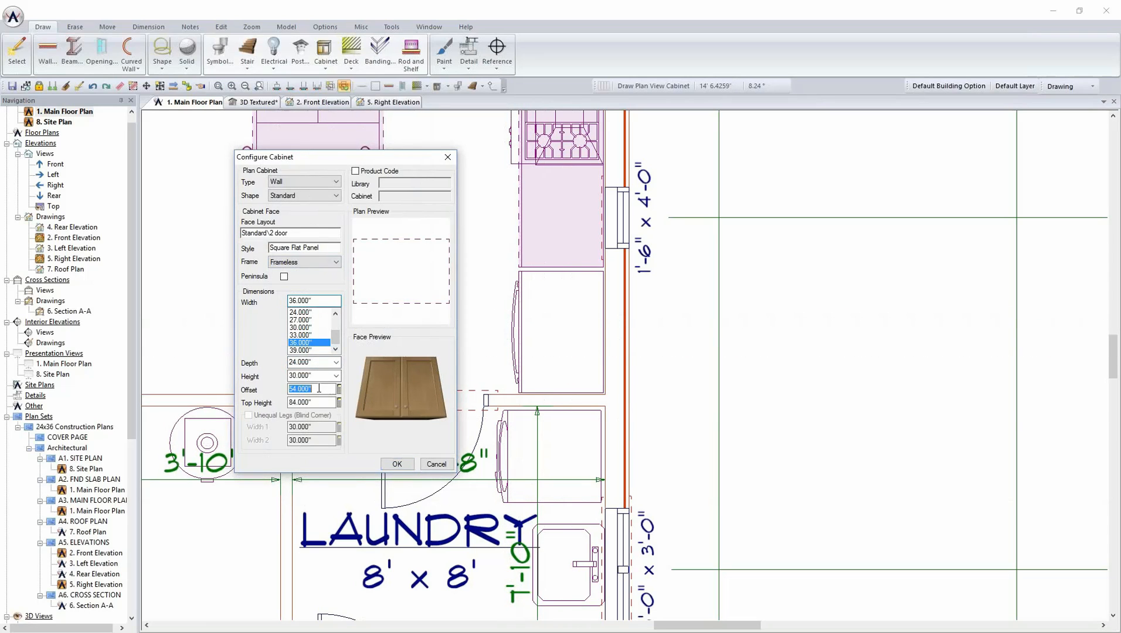
text(72)
key(Tab)
double_click(318, 375)
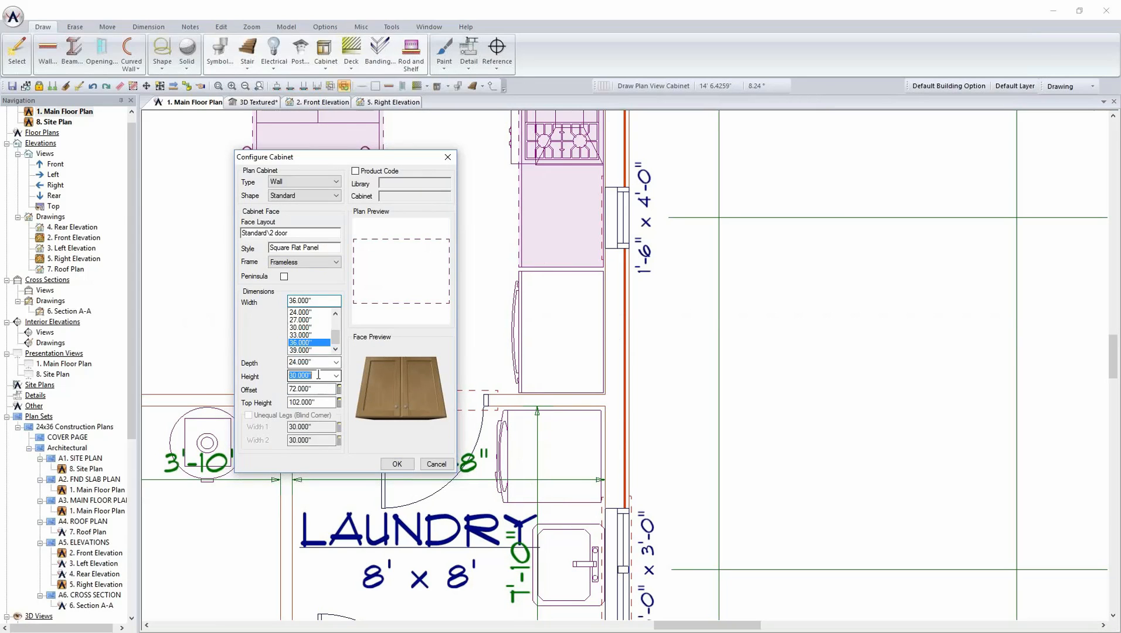
text(24)
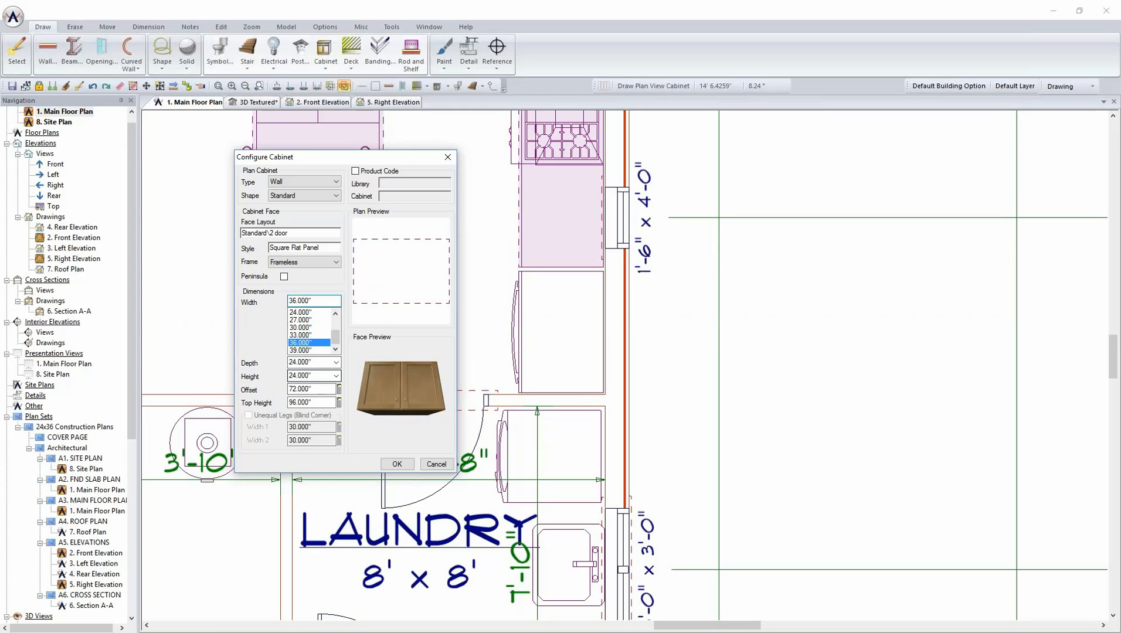
double_click(318, 388)
double_click(320, 376)
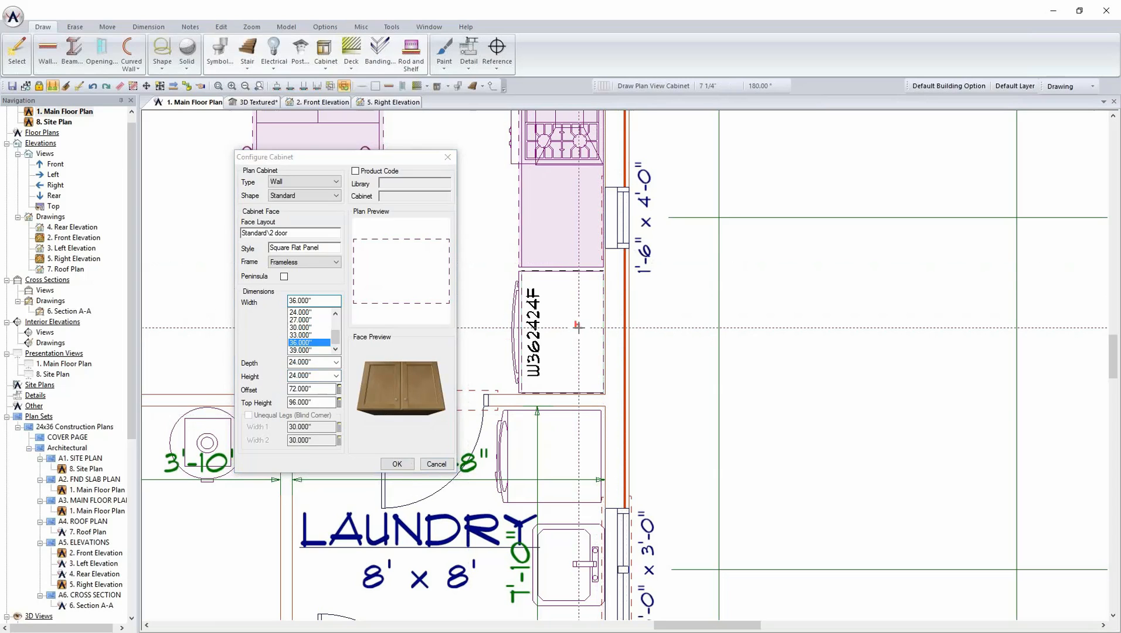
- Place the wall cabinet over the refrigerator, aligned with the exterior wall, and check it in the textured 3D view
drag(577, 326, 577, 328)
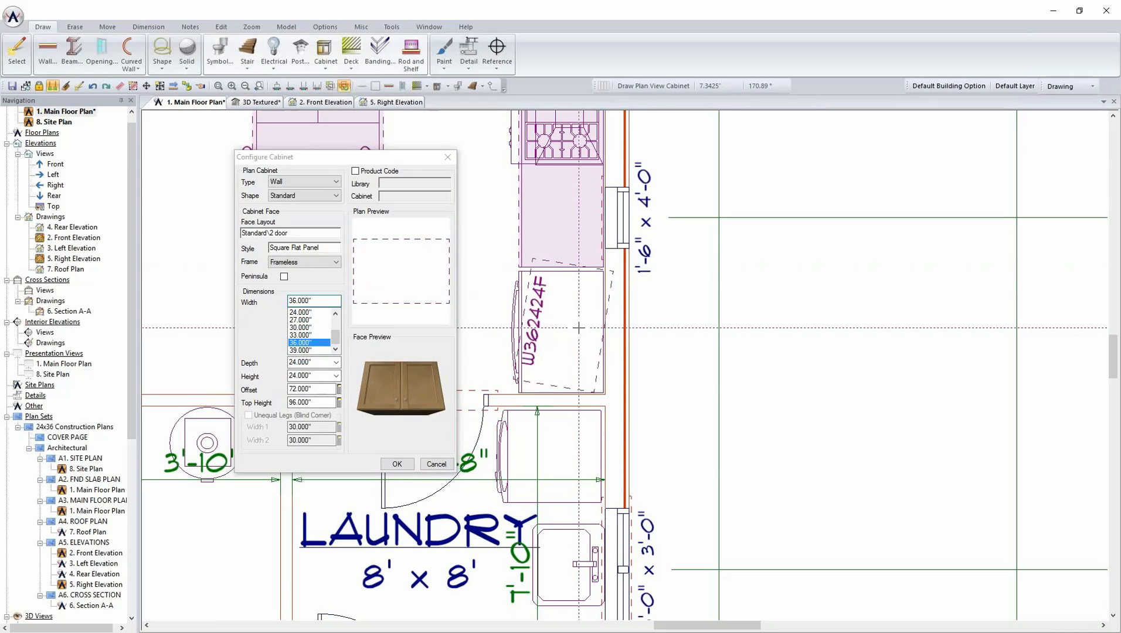
right_click(578, 328)
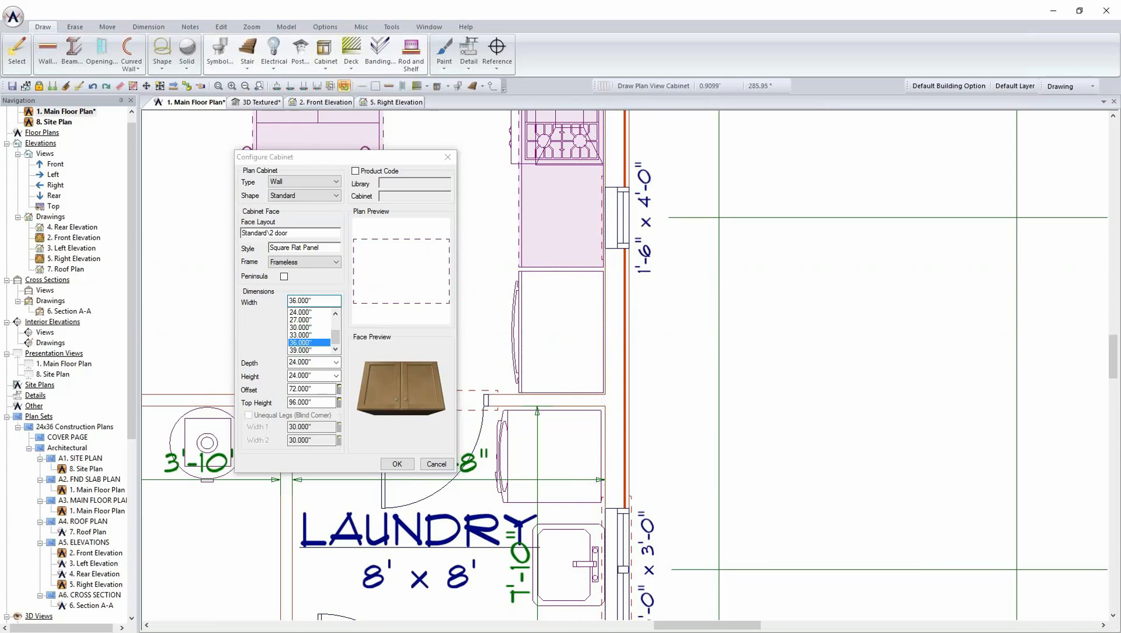
click(397, 464)
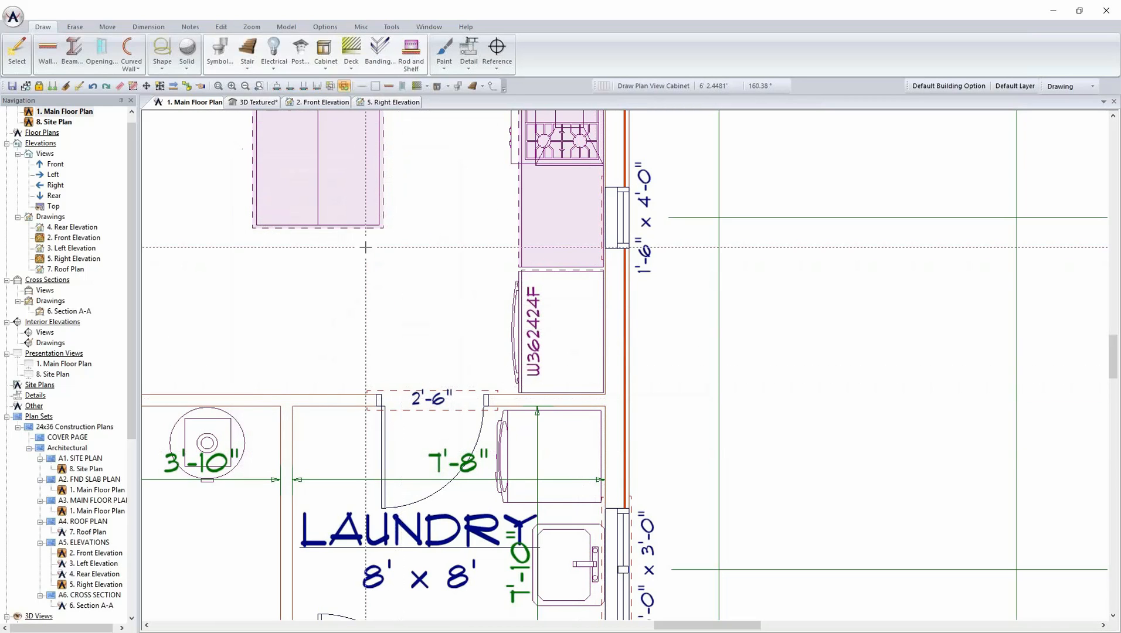
click(253, 103)
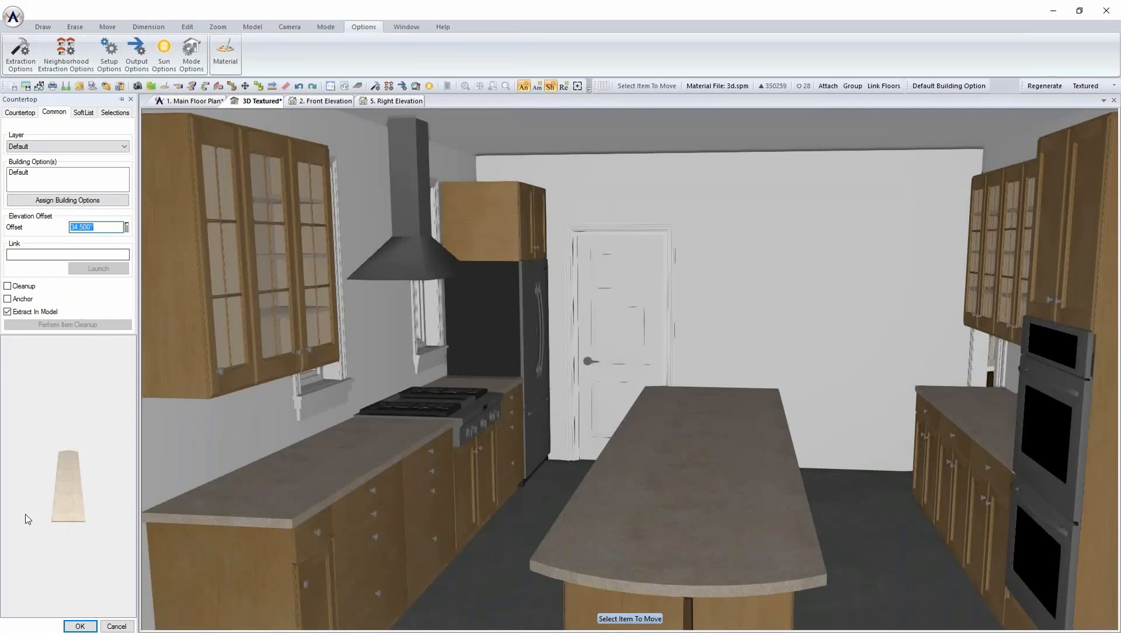
click(80, 625)
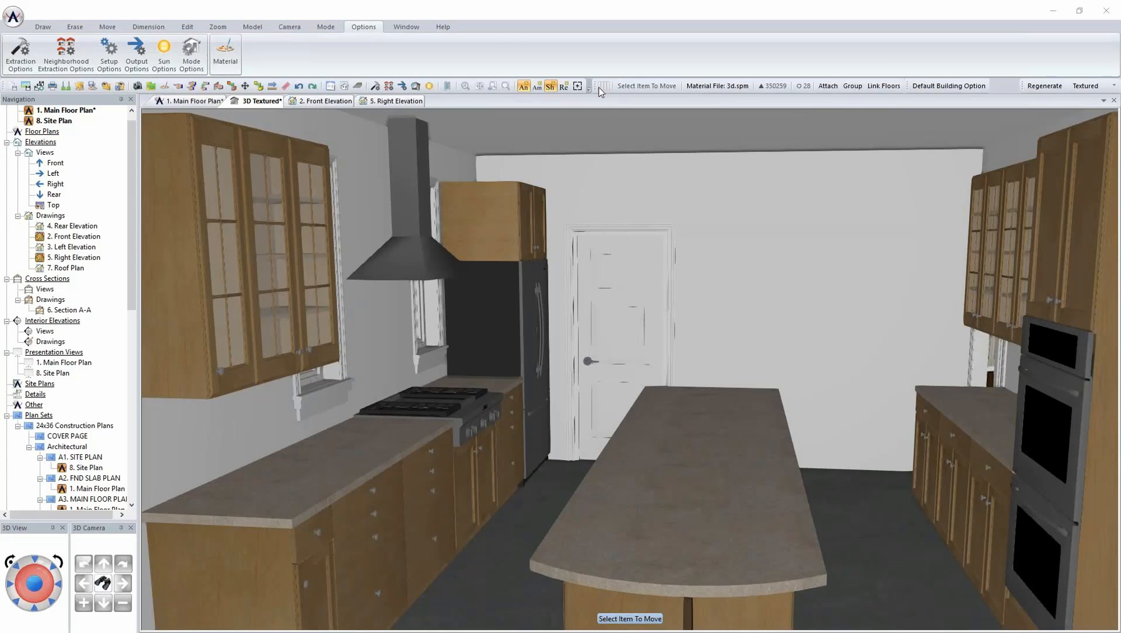
- Return to the main floor plan and switch it to Electrical mode with the whole kitchen in view
click(198, 102)
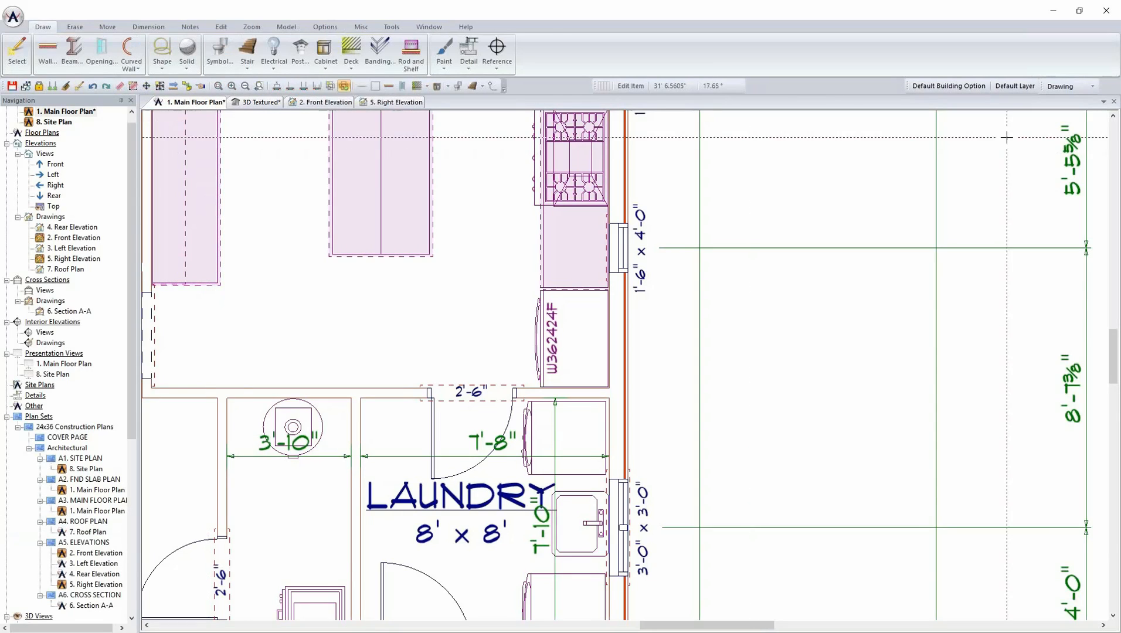
click(1072, 87)
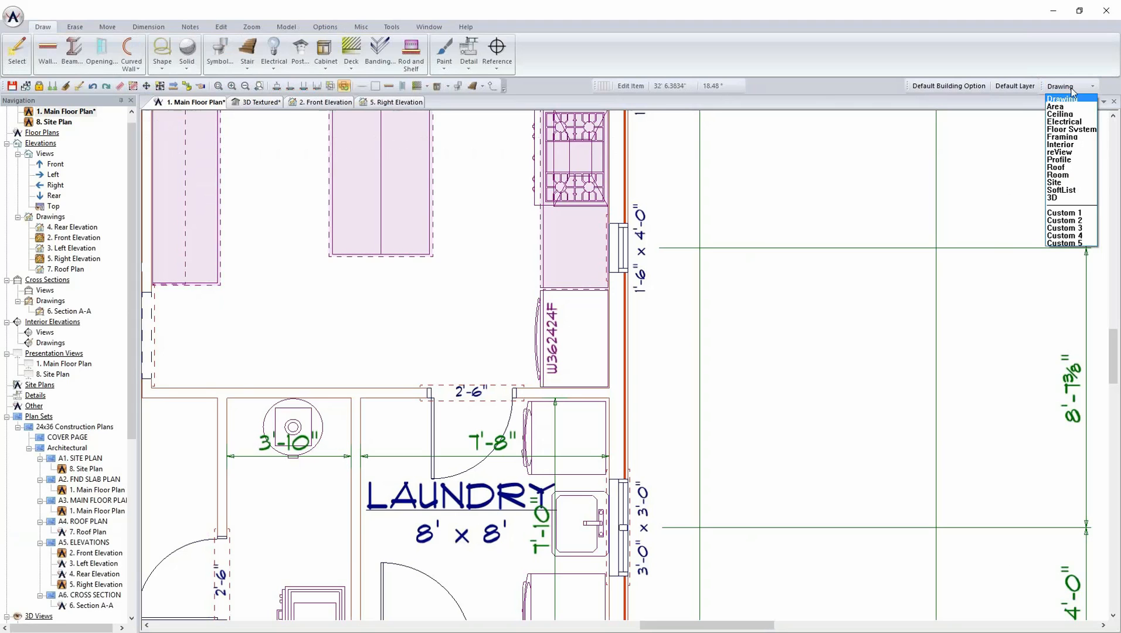
click(1070, 129)
click(1072, 87)
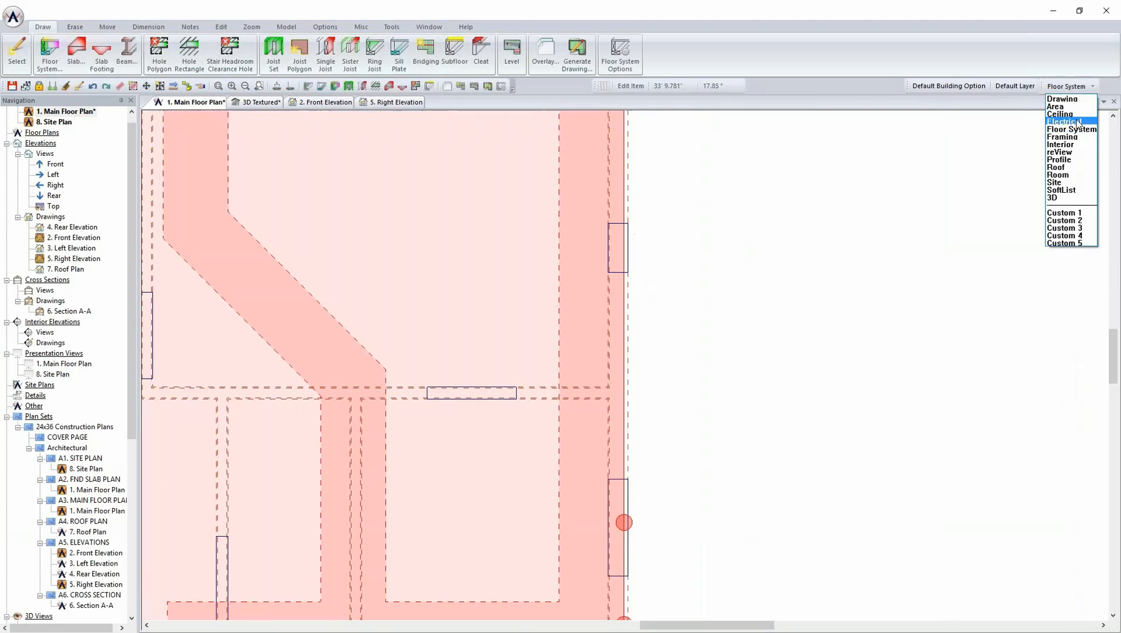
click(1070, 120)
scroll(554, 308, down, 2)
middle_drag(554, 307, 627, 463)
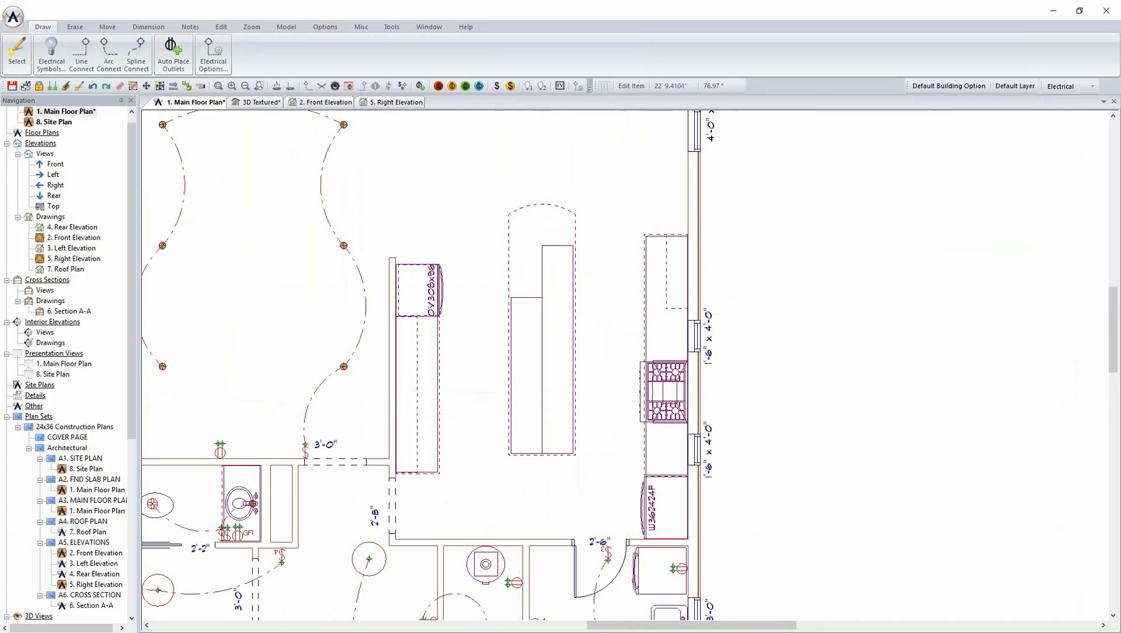
- Place a contemporary 04 pendant from the SoftPlan+ ceiling lights over the island, near its straight end
click(52, 53)
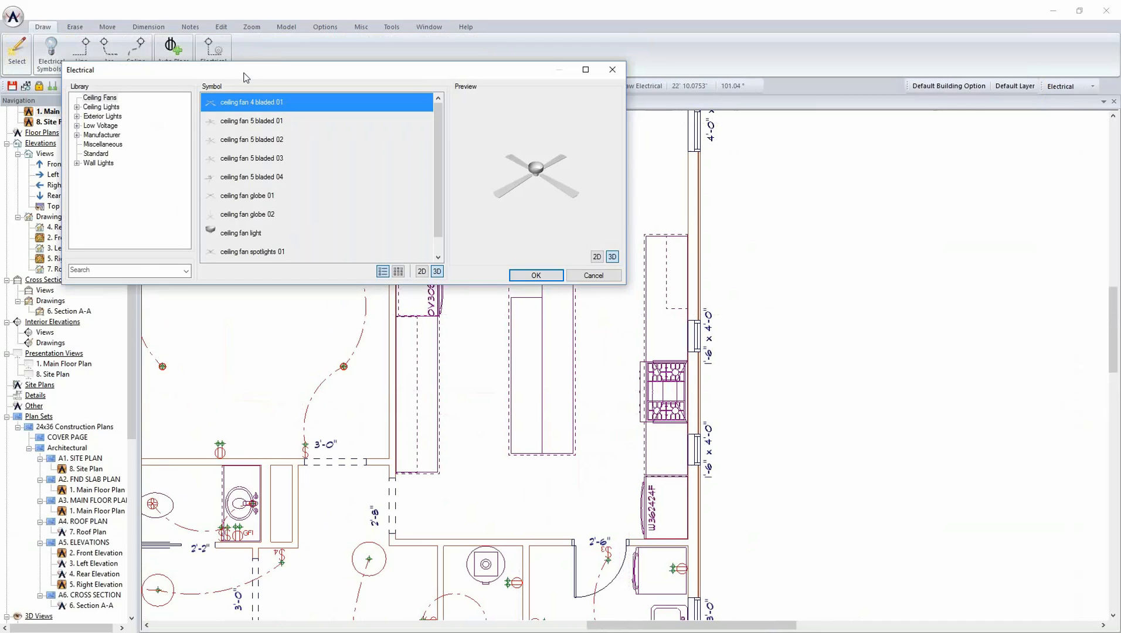
drag(242, 74, 585, 126)
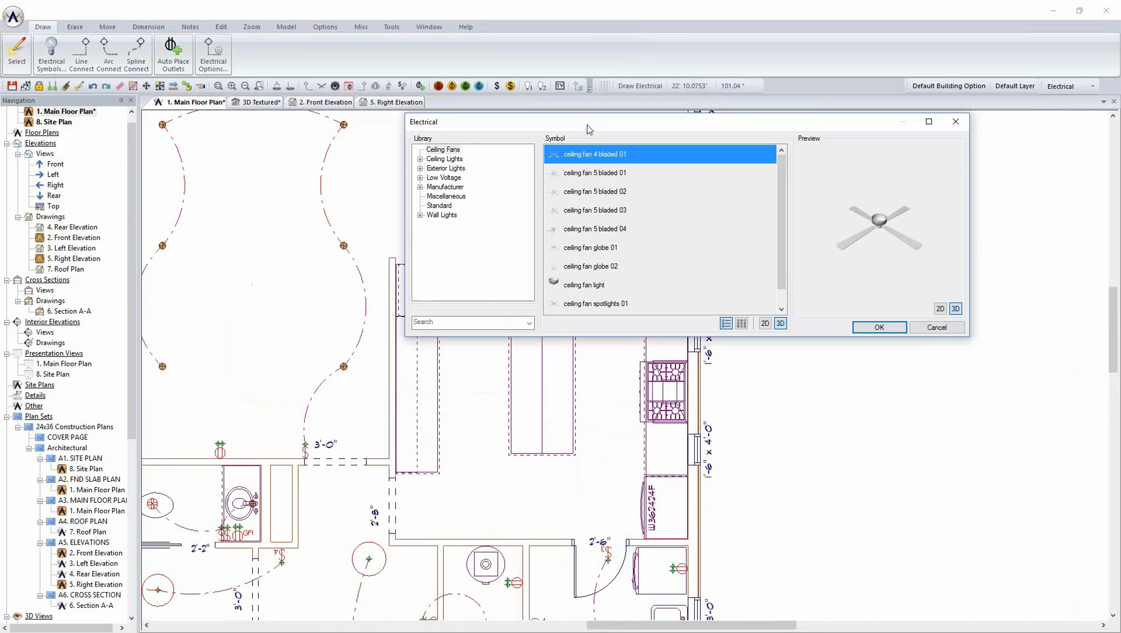
click(420, 159)
click(431, 168)
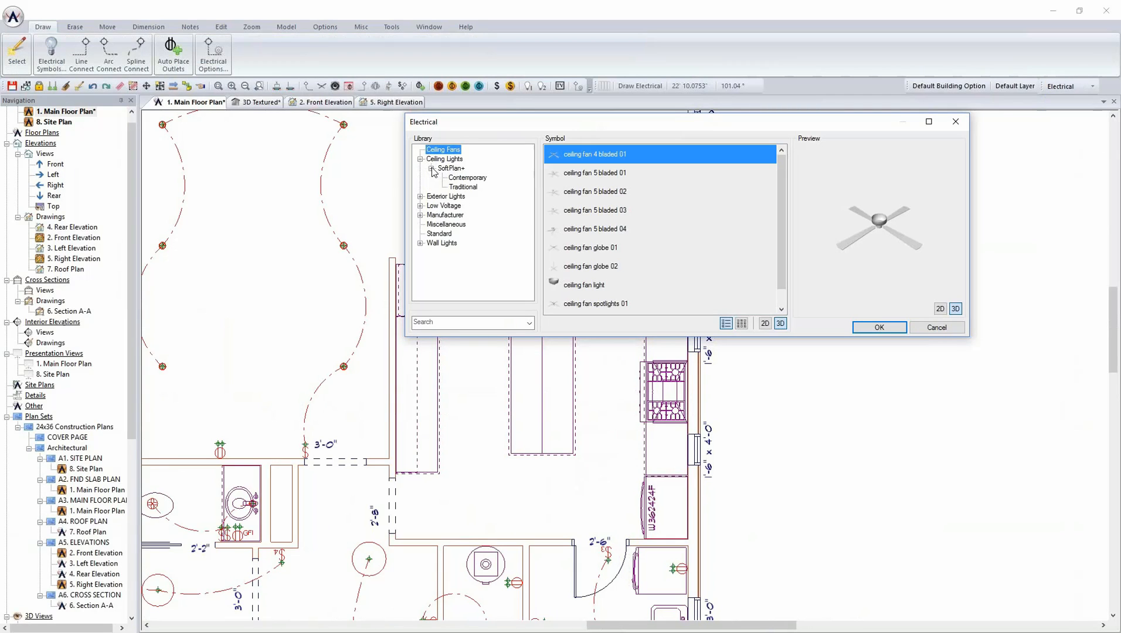
click(460, 178)
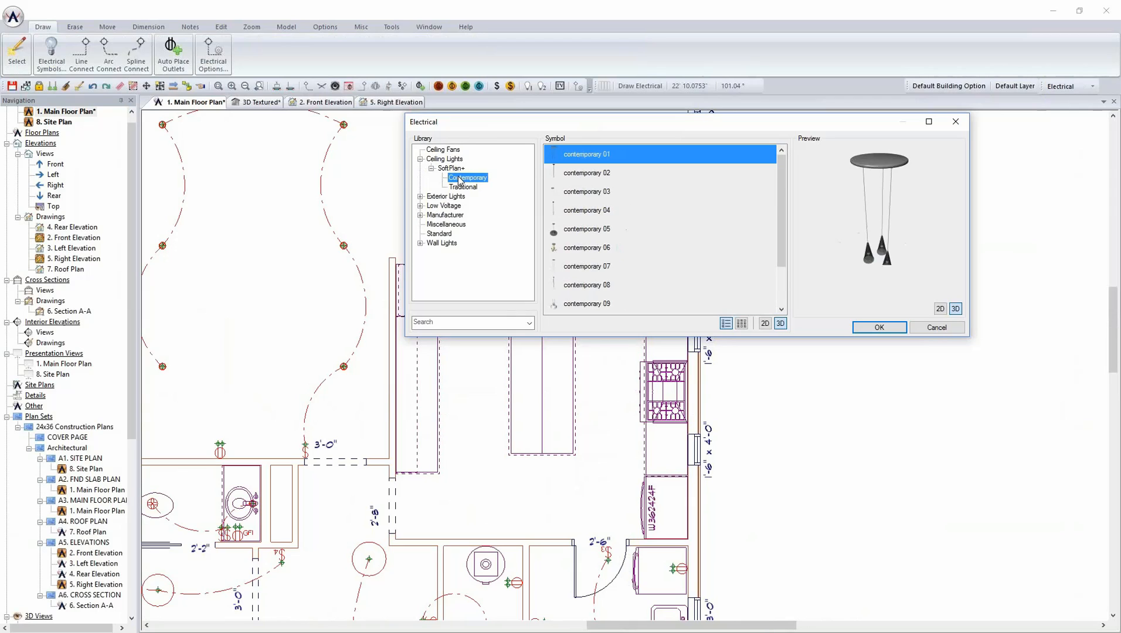
click(596, 178)
click(593, 192)
click(593, 211)
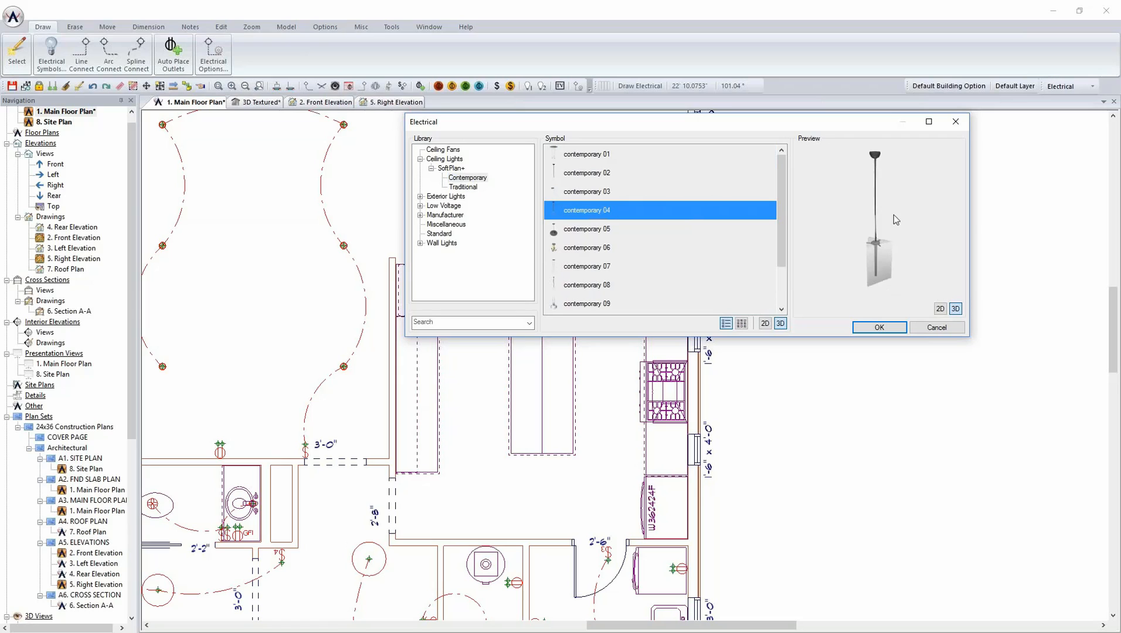
drag(826, 131, 272, 183)
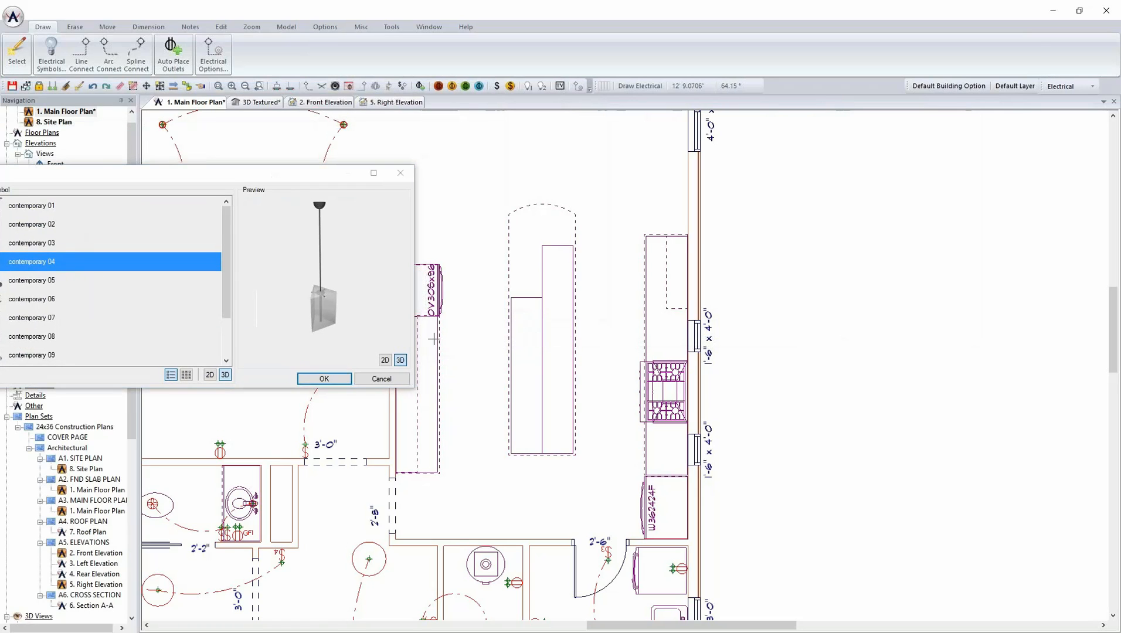
click(557, 428)
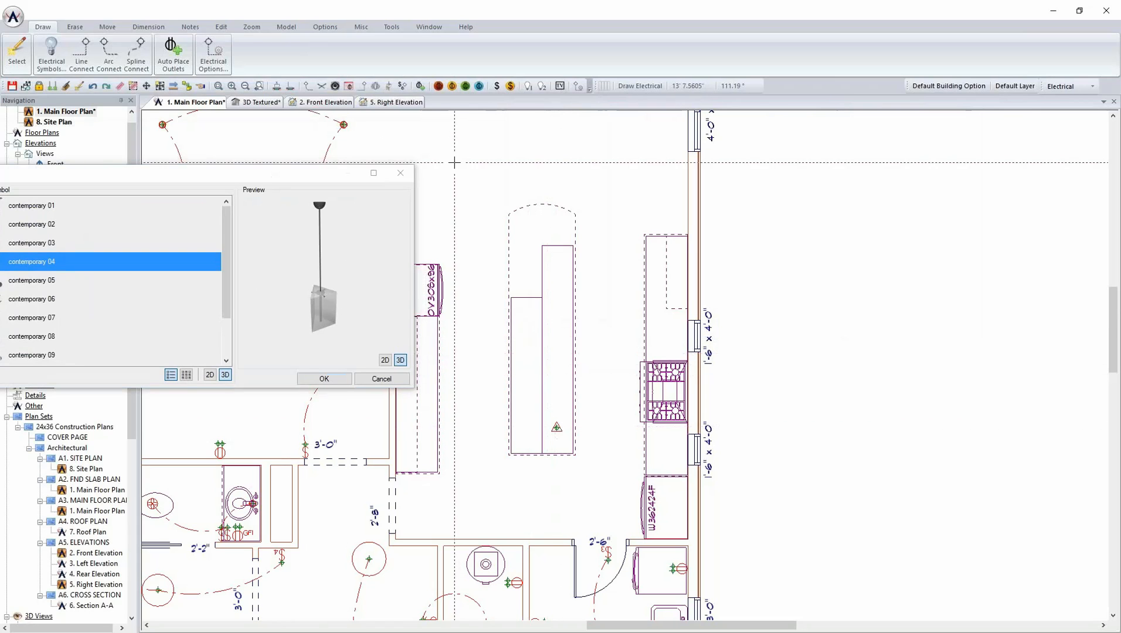
- Copy the pendant light twice along the island toward its curved end, forming an evenly spaced straight row of three
click(108, 27)
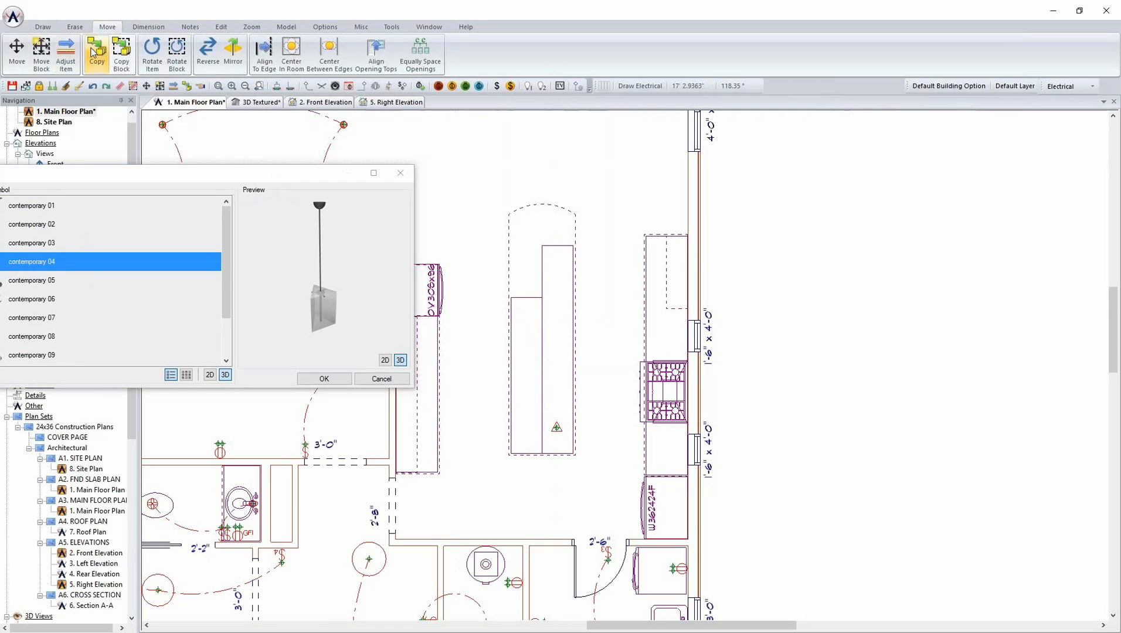
click(96, 51)
click(557, 427)
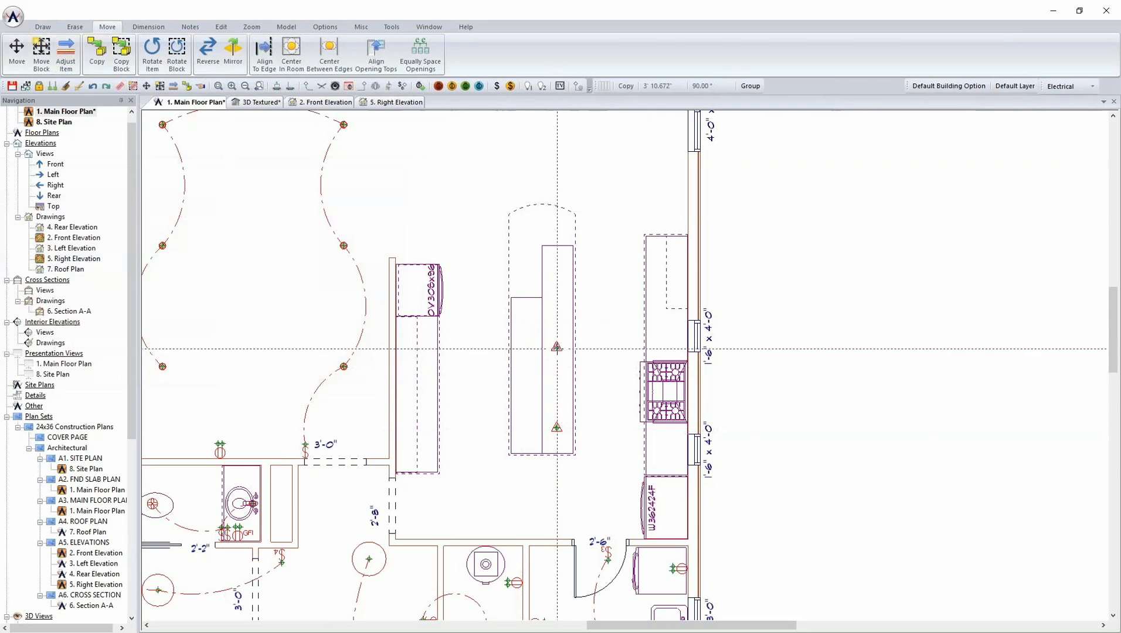
click(557, 354)
click(609, 435)
click(613, 451)
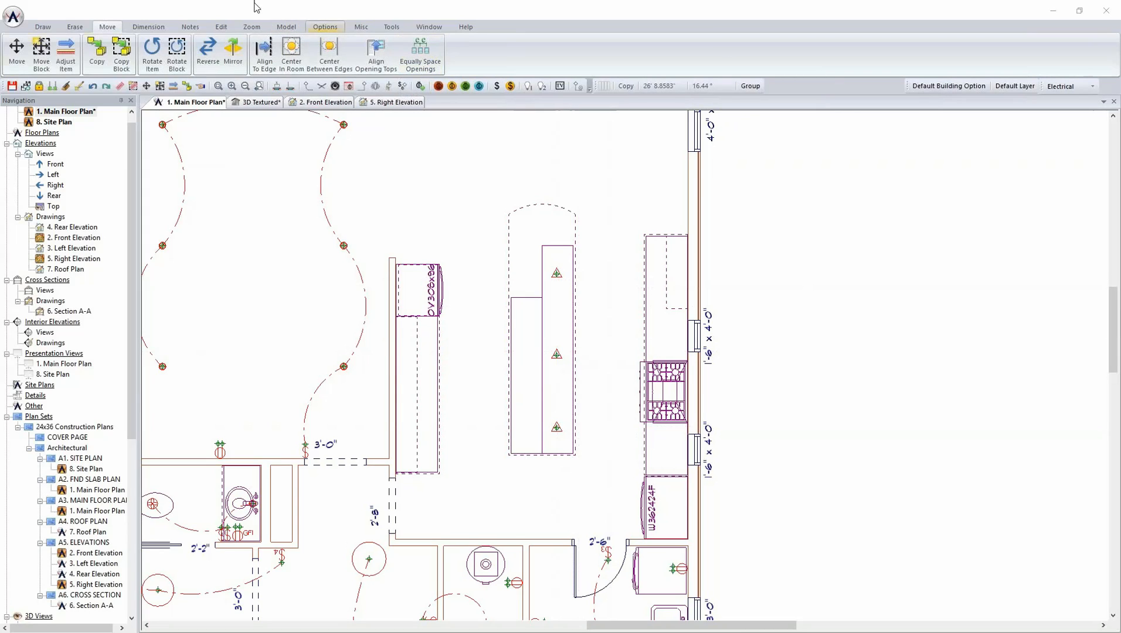
- Search the electrical symbols for "can" and choose the 6-inch can light for placement
click(41, 29)
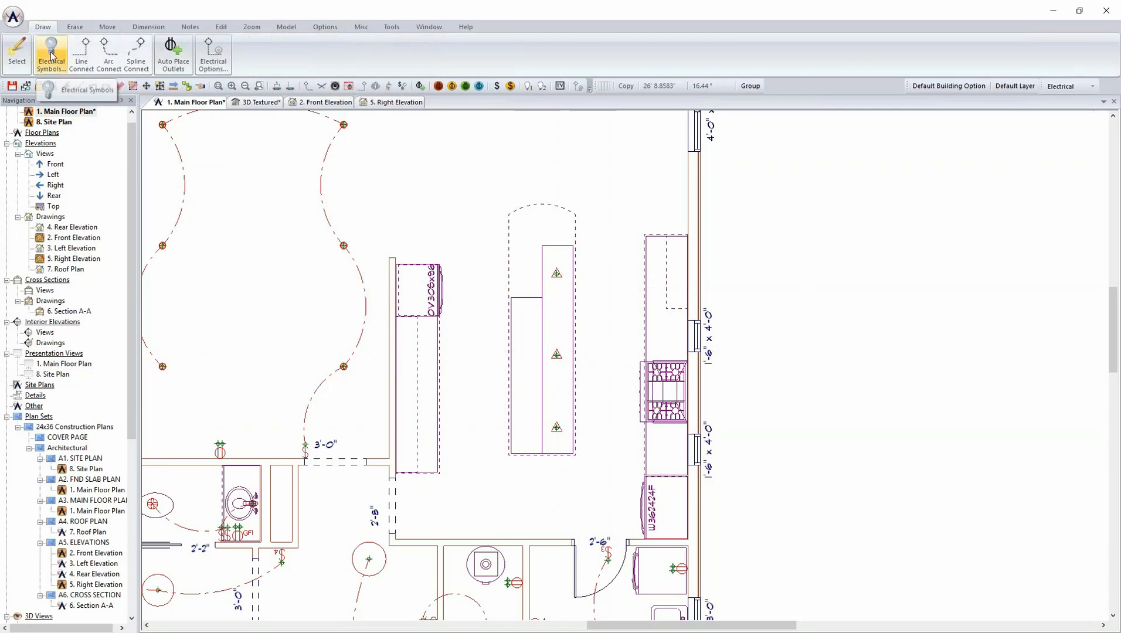
click(51, 56)
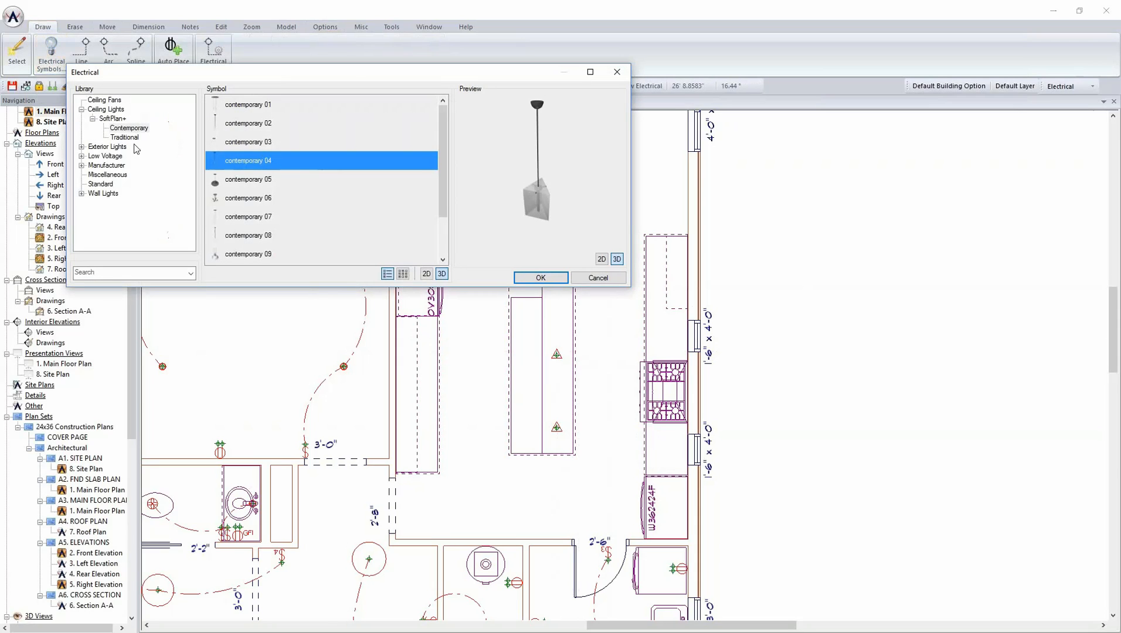
click(107, 272)
text(can)
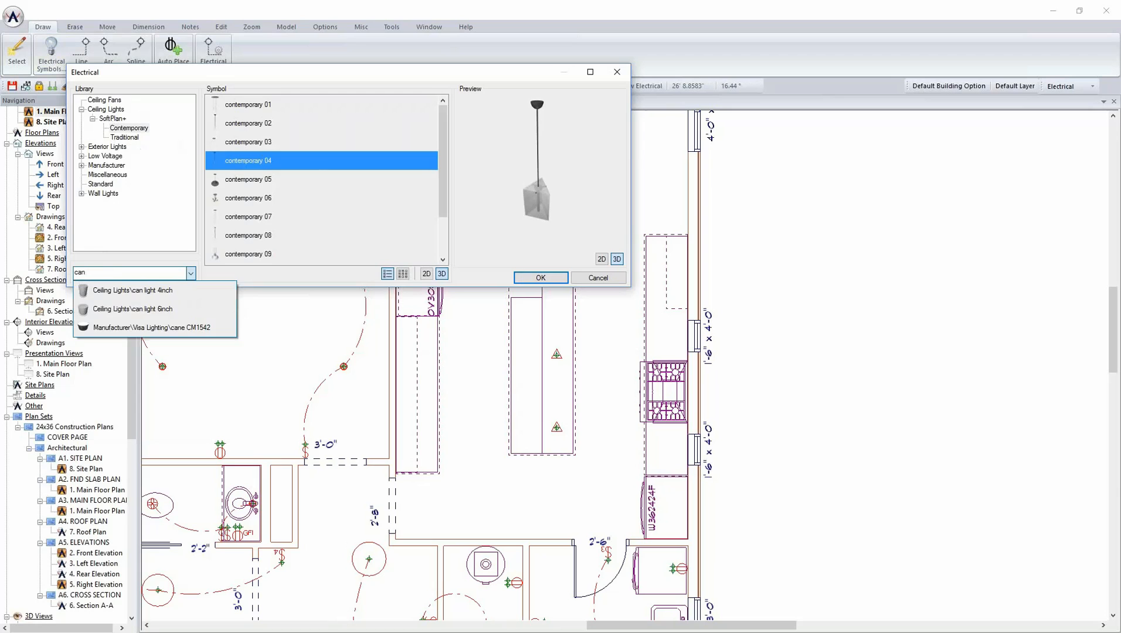
click(183, 311)
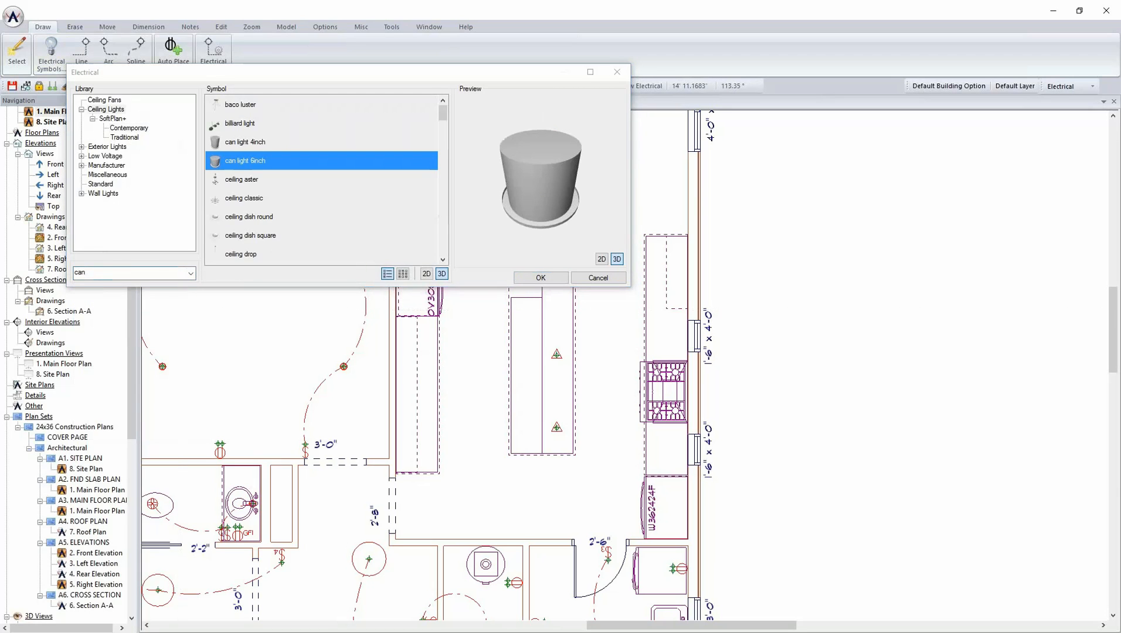
- Place a 6-inch can light over the counter along the cooktop wall and copy it to two more spots on that counter
click(540, 278)
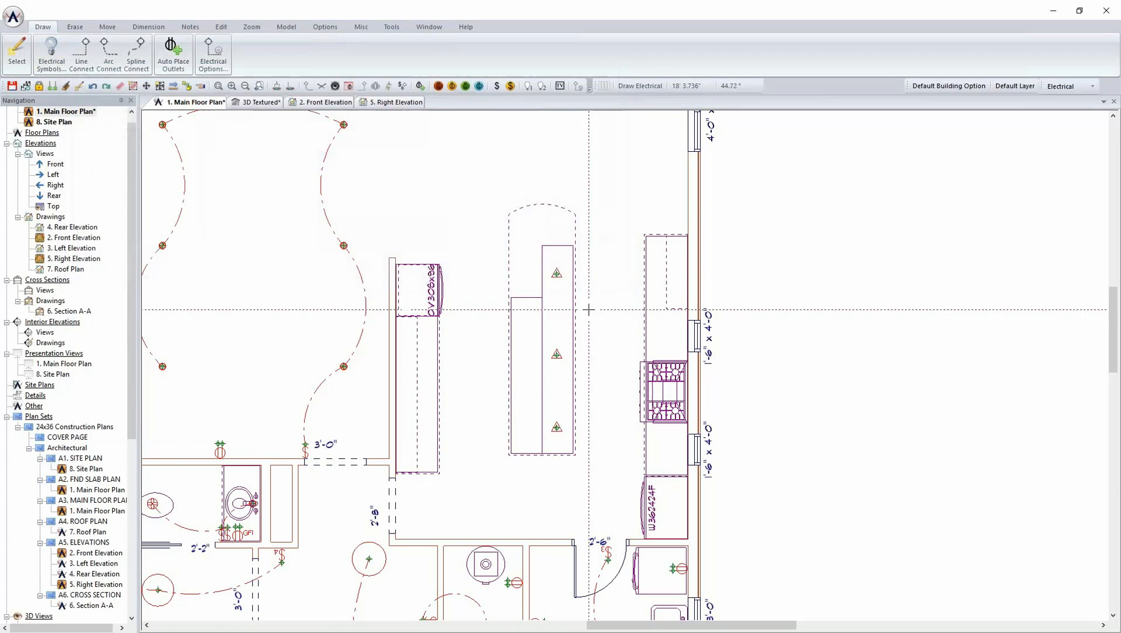
click(659, 452)
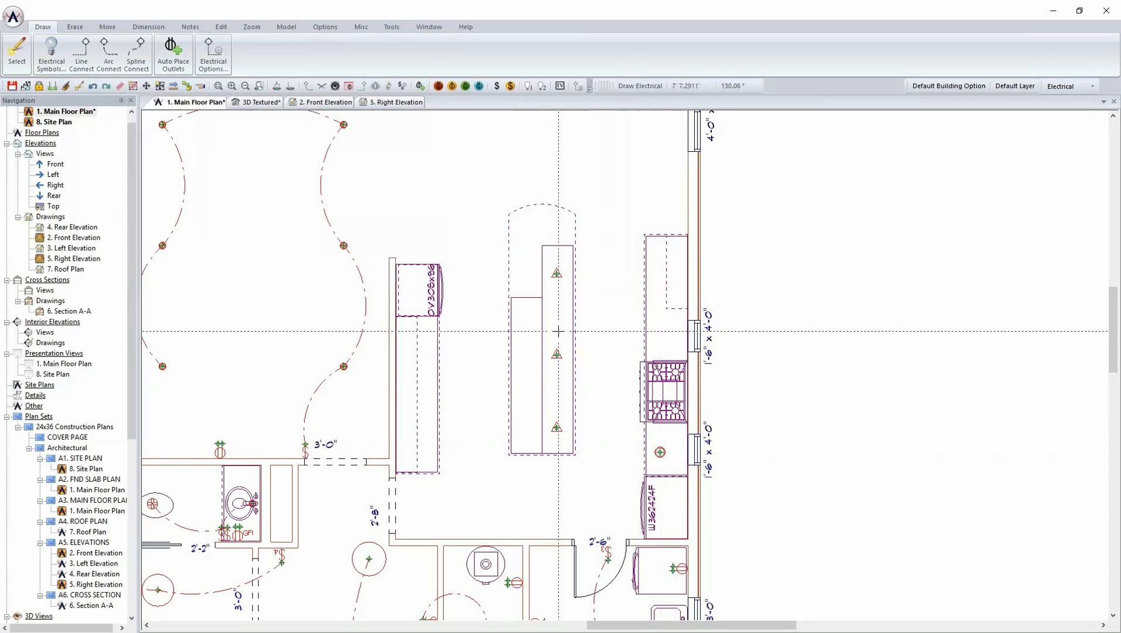
click(104, 28)
click(96, 53)
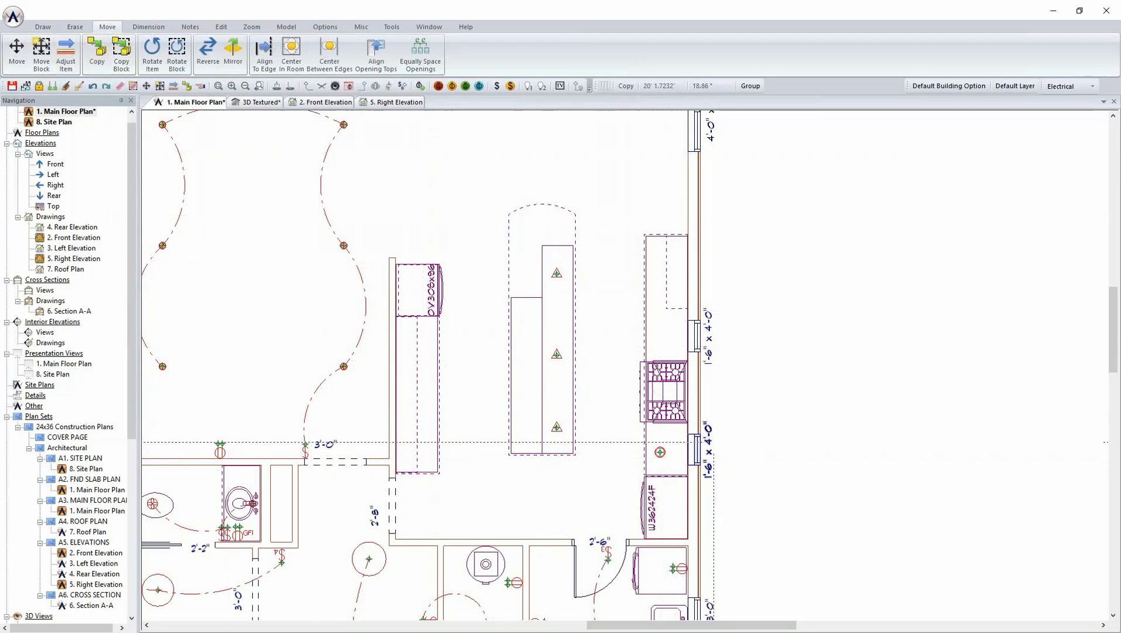
click(660, 340)
click(714, 435)
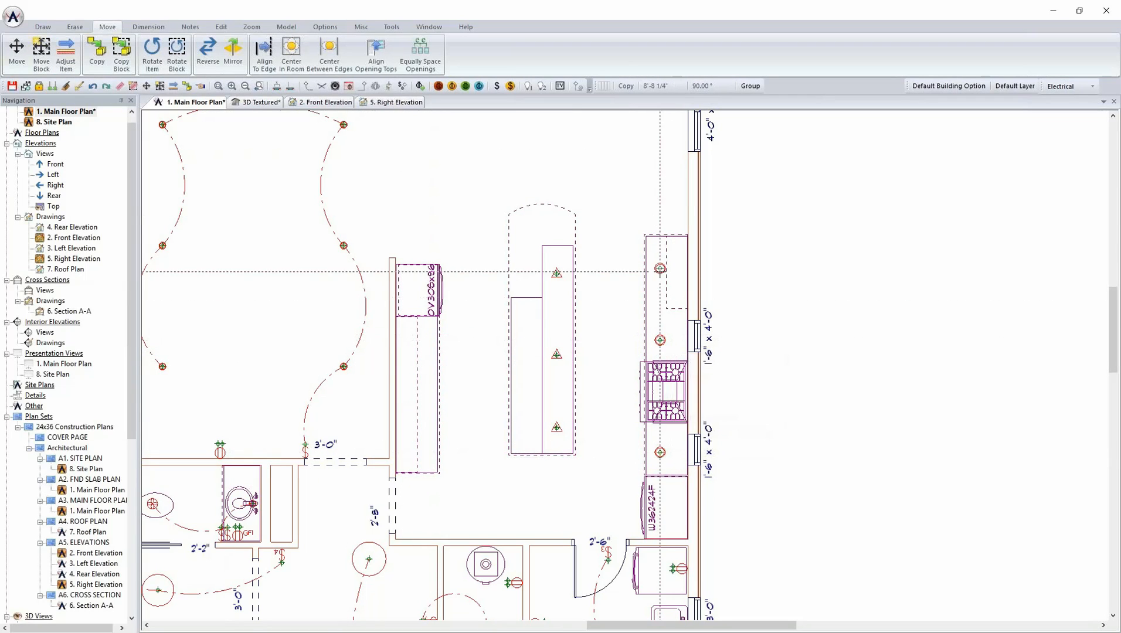
click(659, 248)
right_click(660, 274)
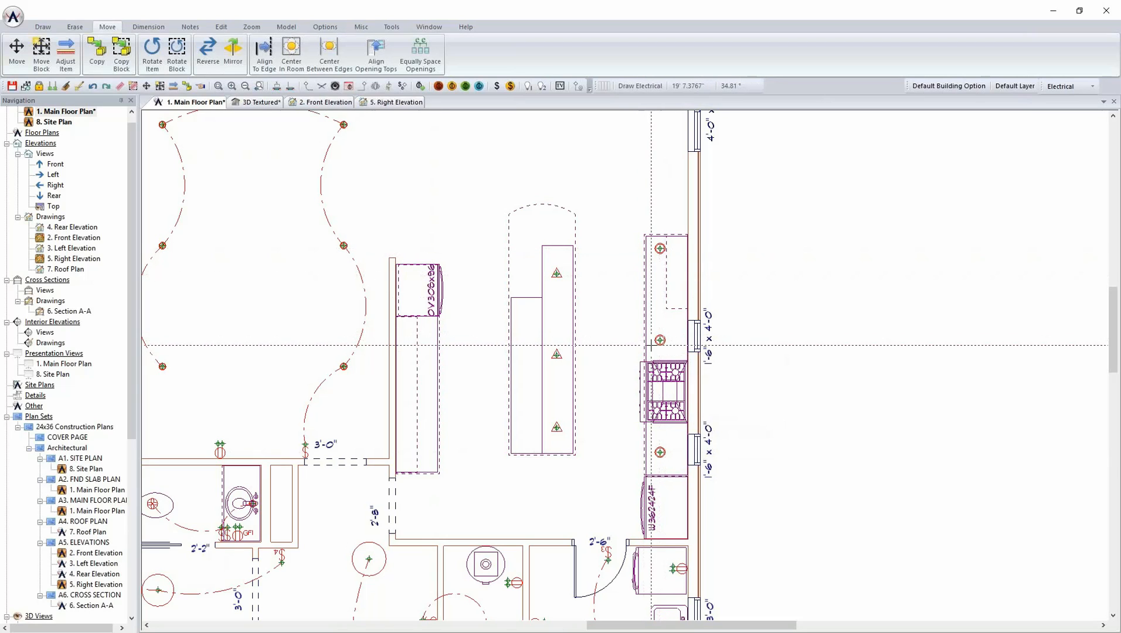
- Place a can light over the counter beside the wall oven and copy it further along the same counter
click(425, 447)
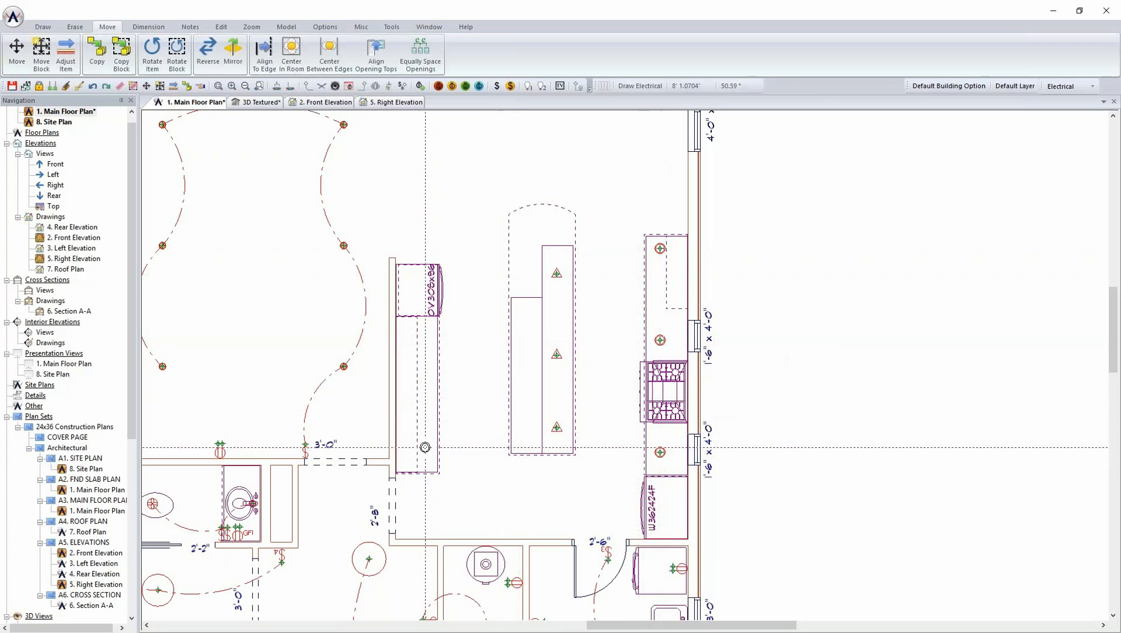
key(c)
drag(423, 447, 425, 342)
click(480, 435)
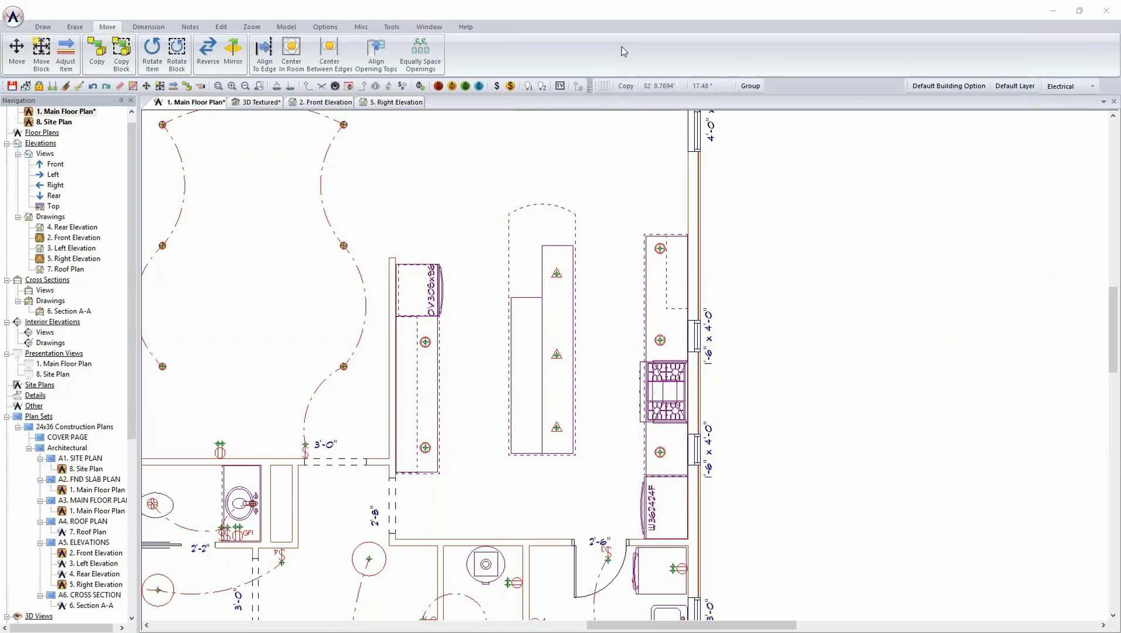
- In the 3D Textured view, enable custom lighting in the Textured model options and apply it
click(248, 104)
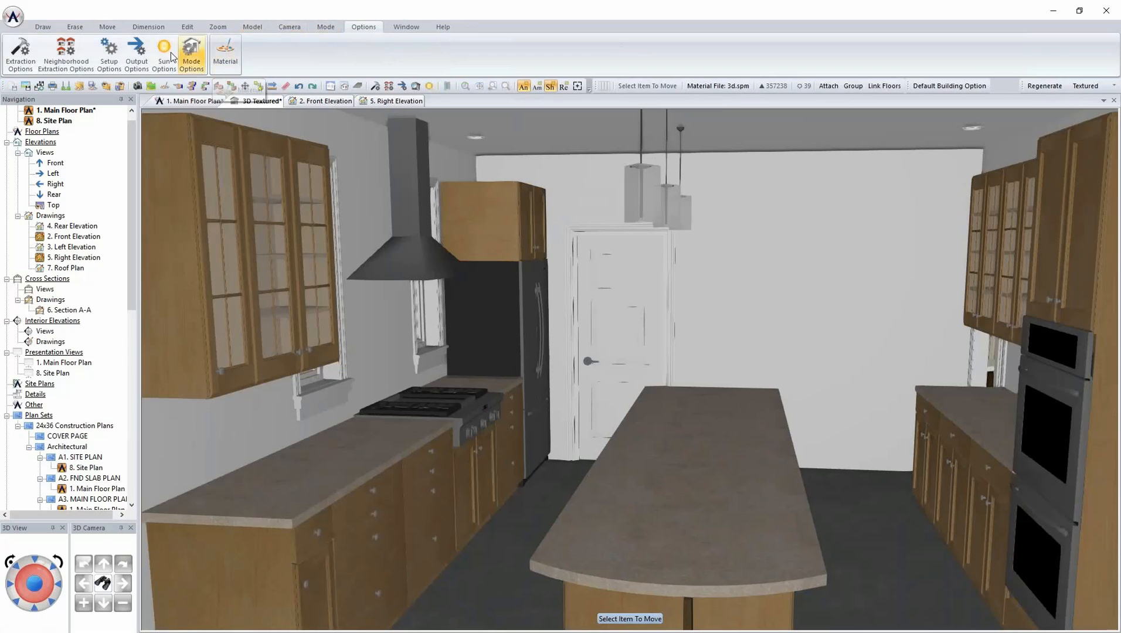
click(109, 50)
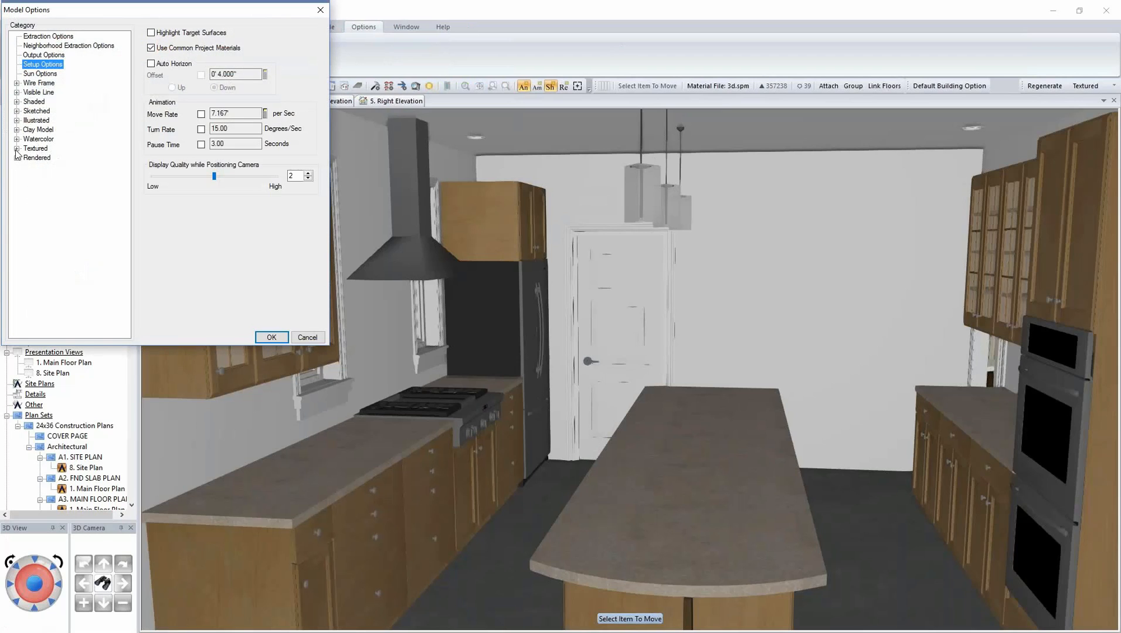
click(16, 150)
click(45, 195)
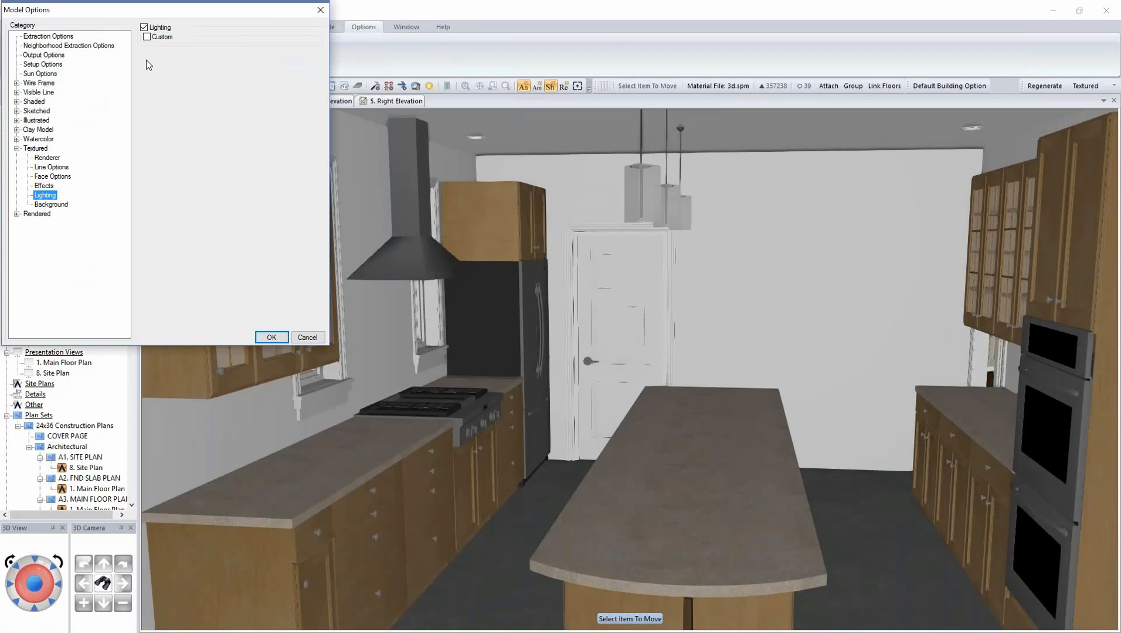
click(147, 37)
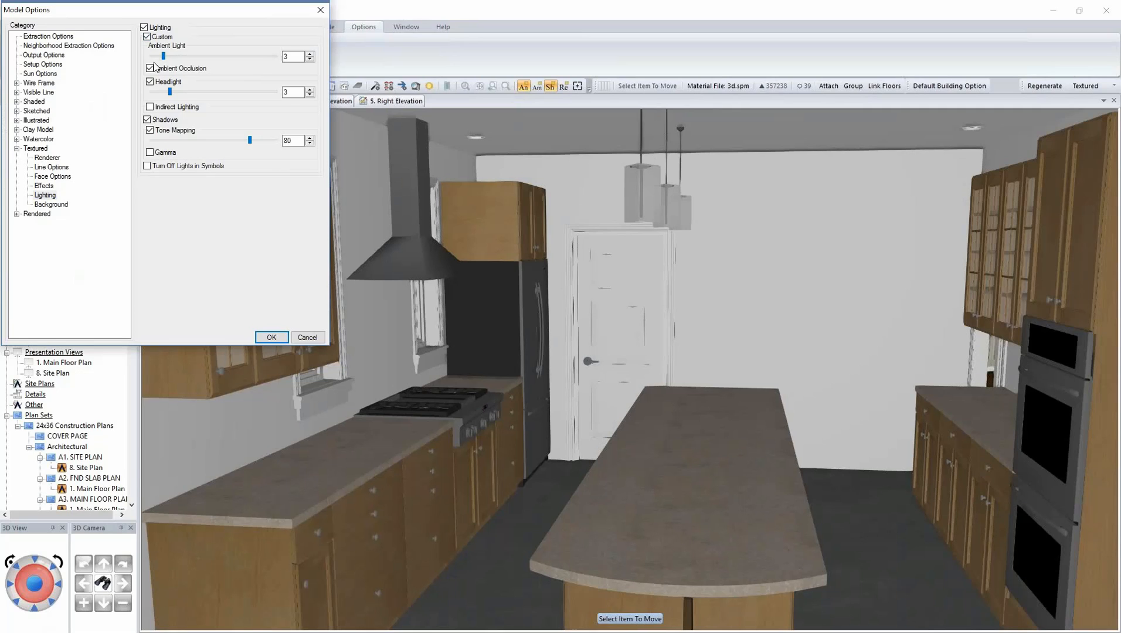
click(271, 336)
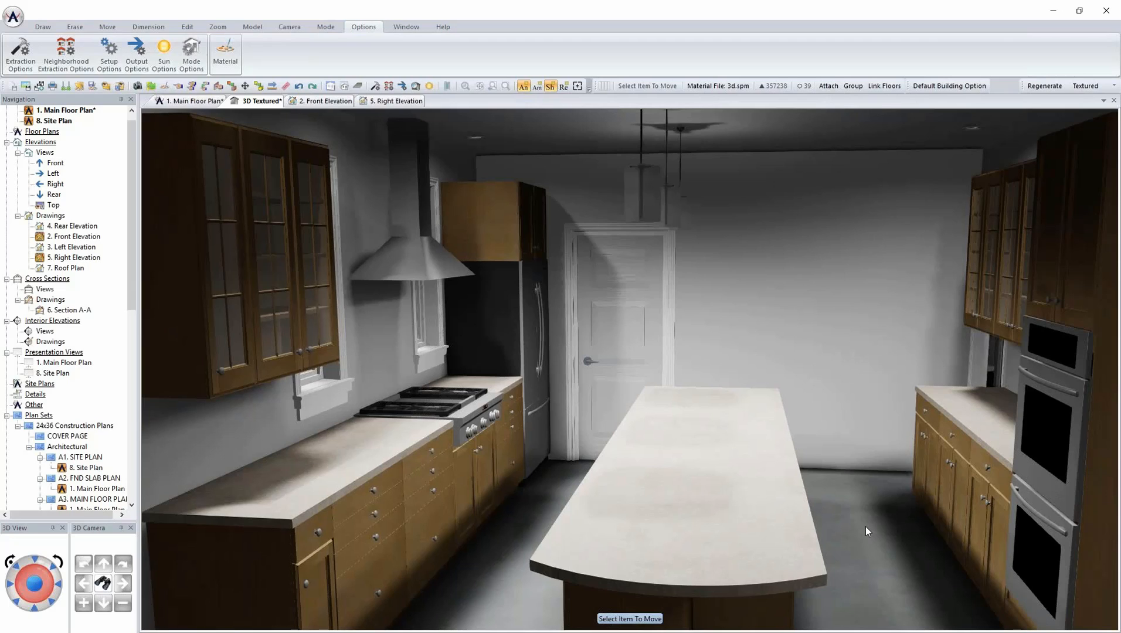
- Edit a contemporary 04 pendant over the island and adjust its light settings
right_click(639, 195)
click(680, 224)
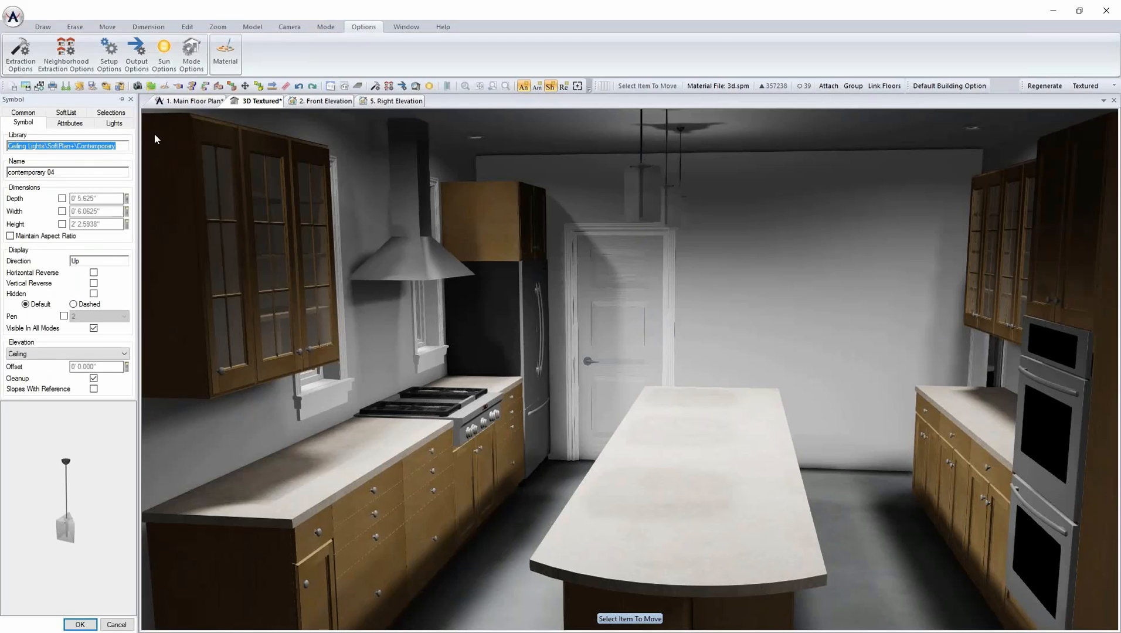
click(115, 124)
click(31, 148)
click(118, 166)
click(118, 166)
click(118, 165)
click(80, 626)
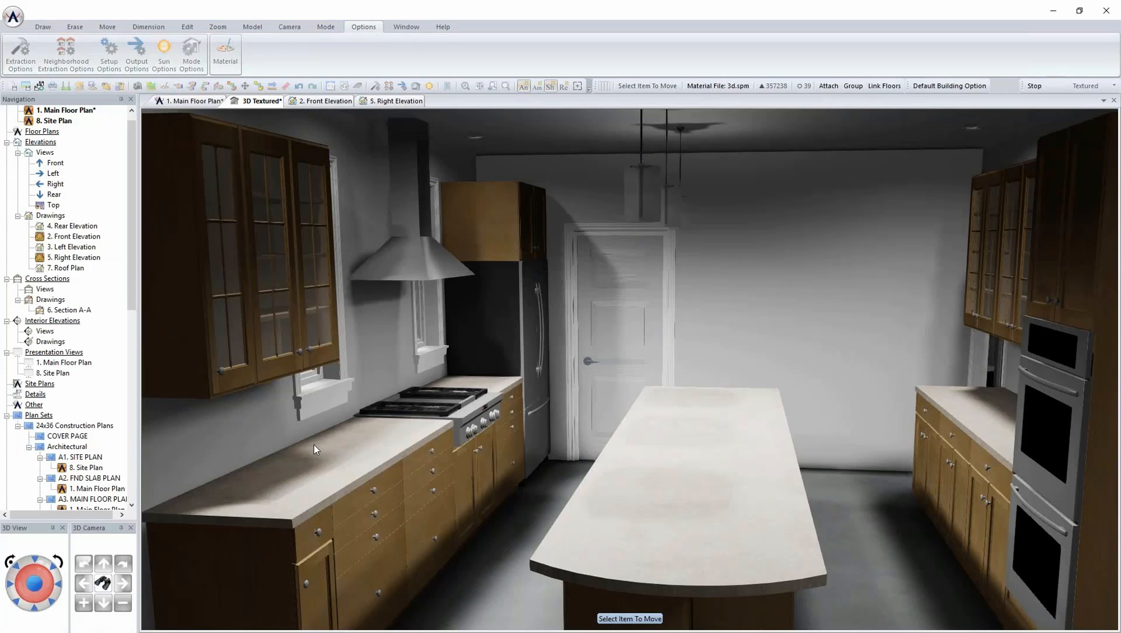
- Examine the kitchen lighting in the textured view, looking toward the wall ovens
right_click(670, 201)
click(723, 269)
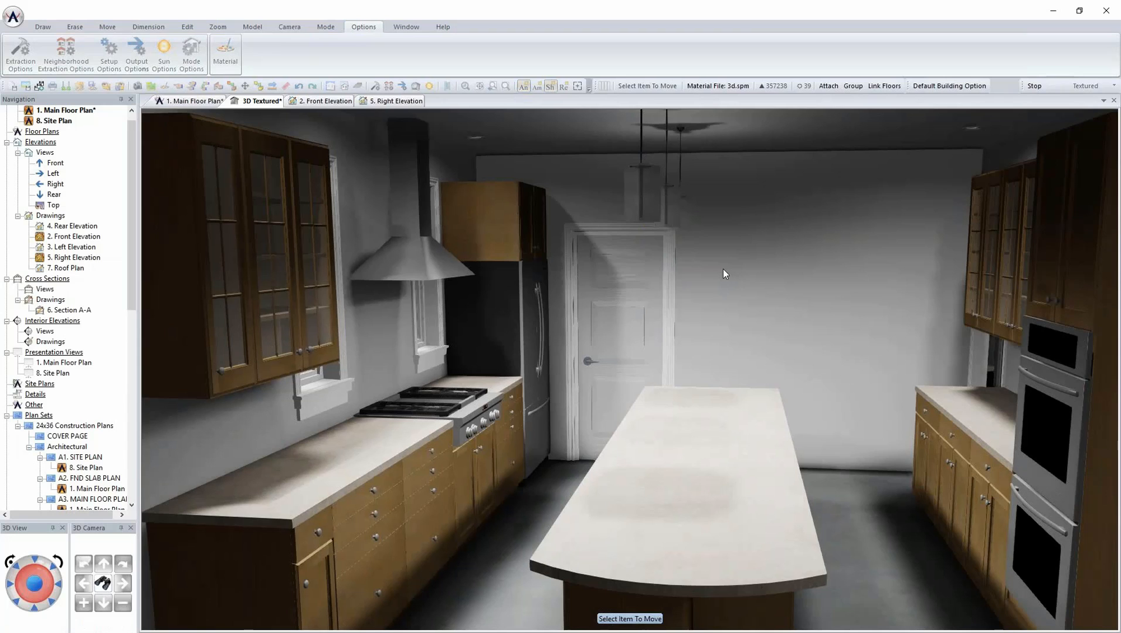
click(1042, 85)
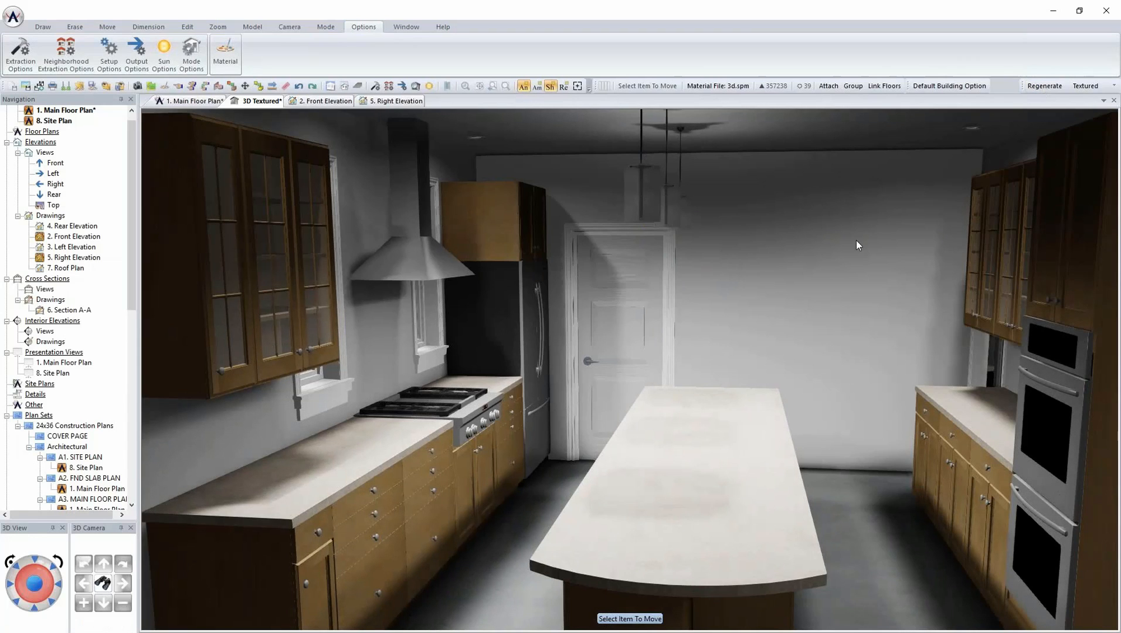
middle_drag(839, 301, 632, 297)
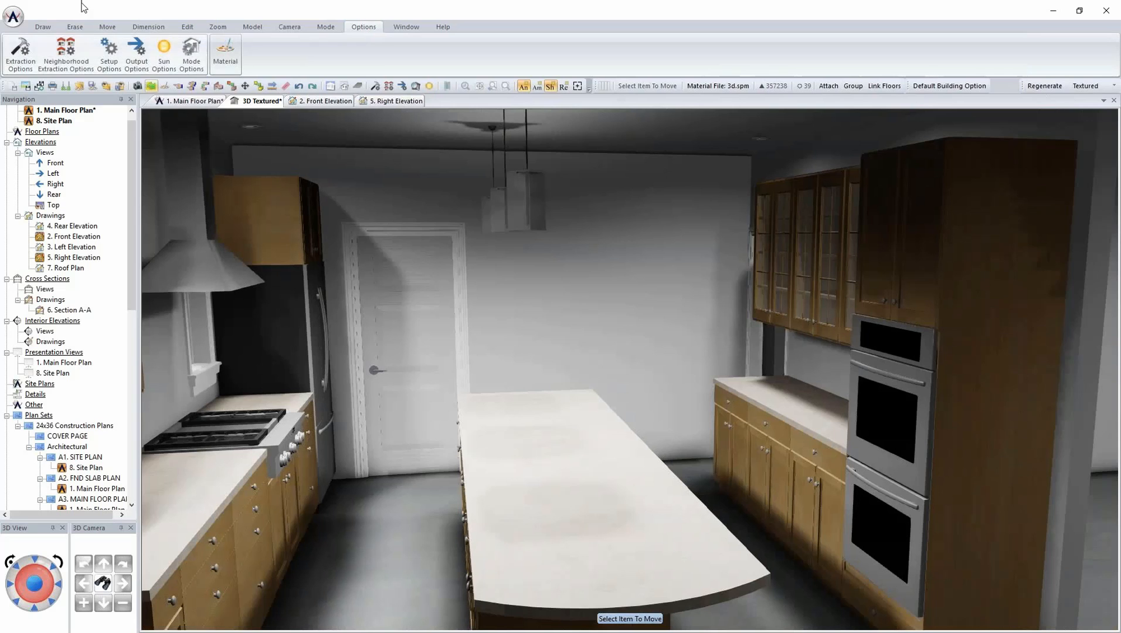
- Return to the main floor plan and switch it from Electrical to Drawing mode
click(199, 102)
scroll(477, 389, up, 3)
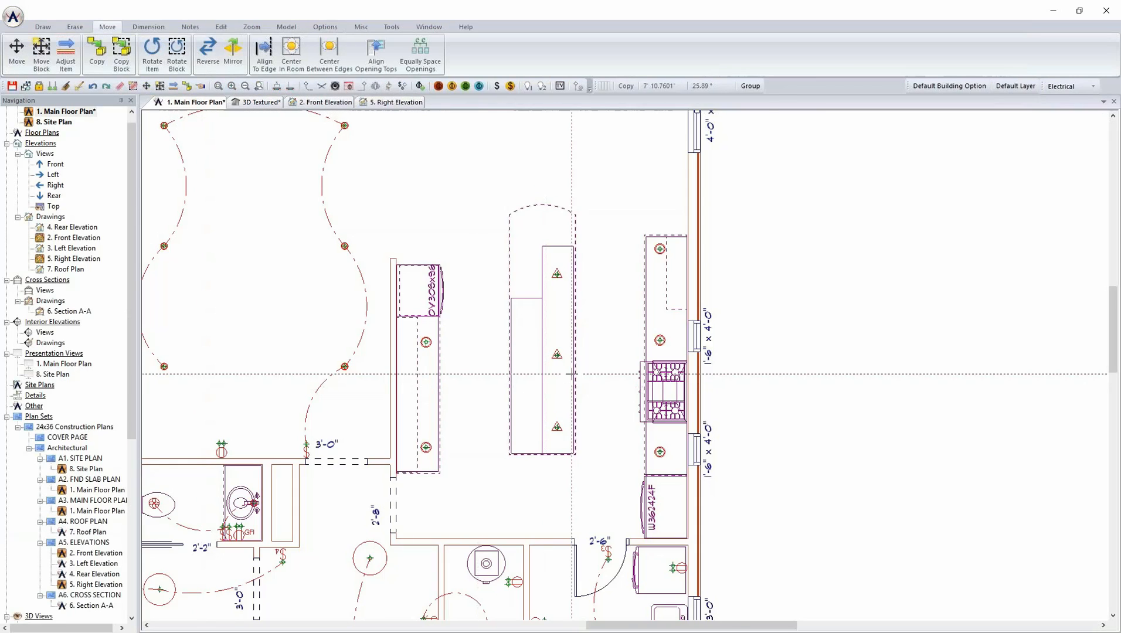
click(1073, 86)
click(1079, 103)
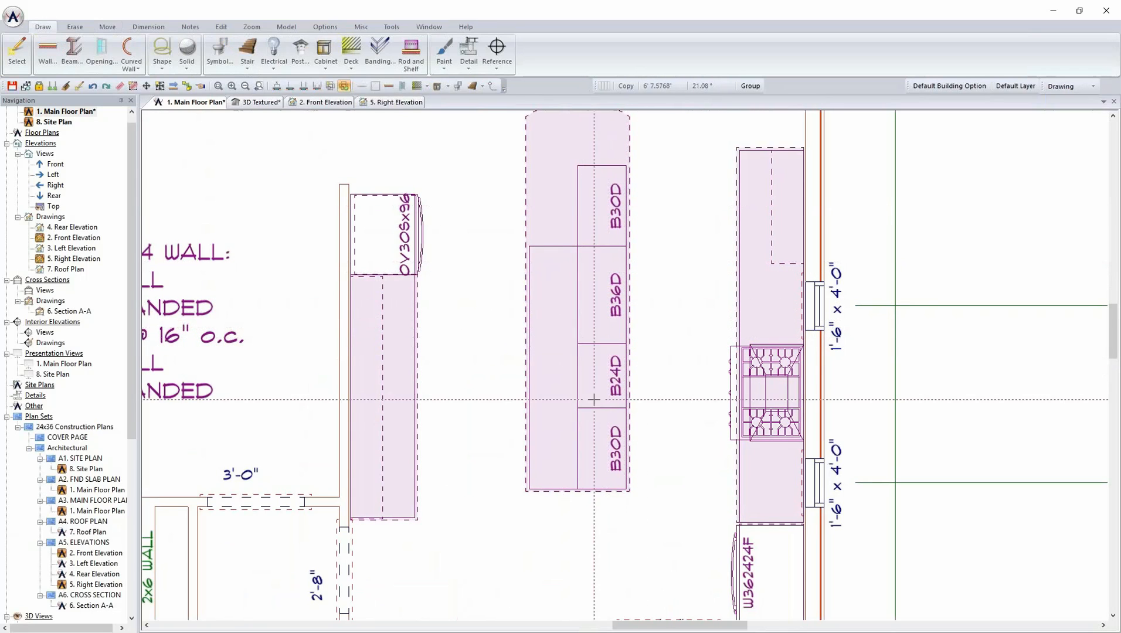
- Choose the Kohler sink K-3160-H from the manufacturer section of the symbol library
click(218, 53)
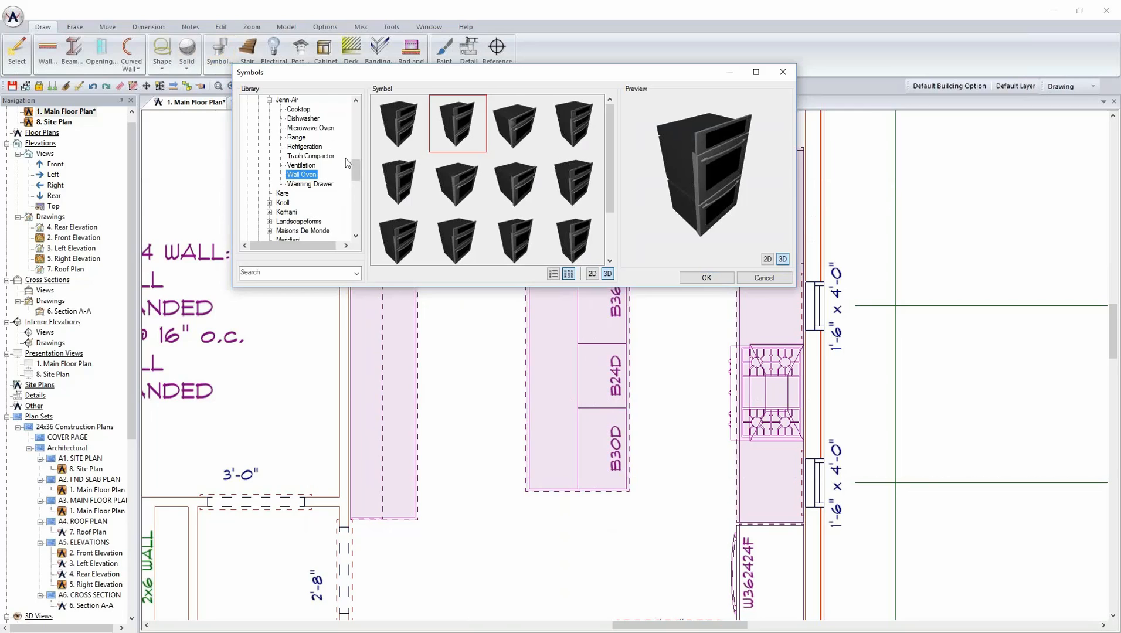
drag(355, 170, 359, 133)
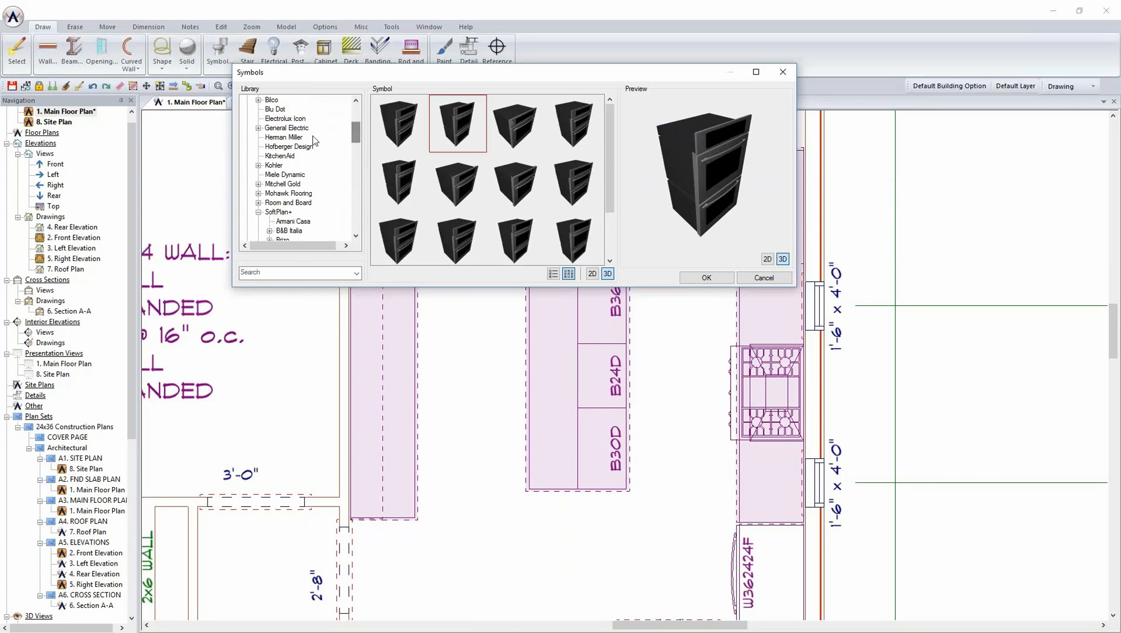
click(259, 165)
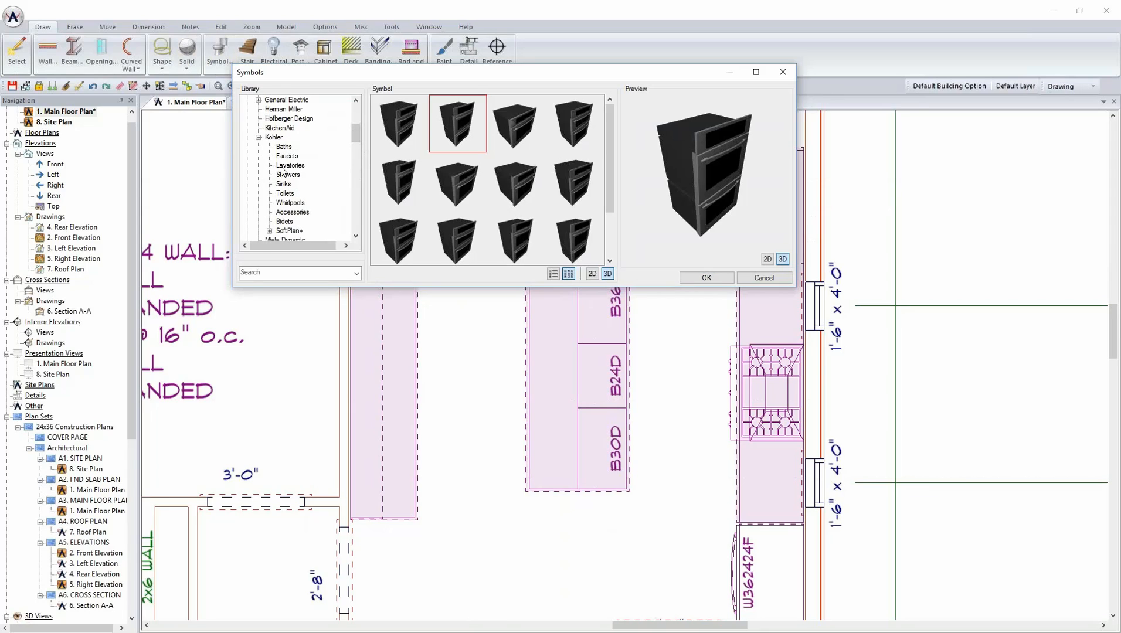
click(284, 186)
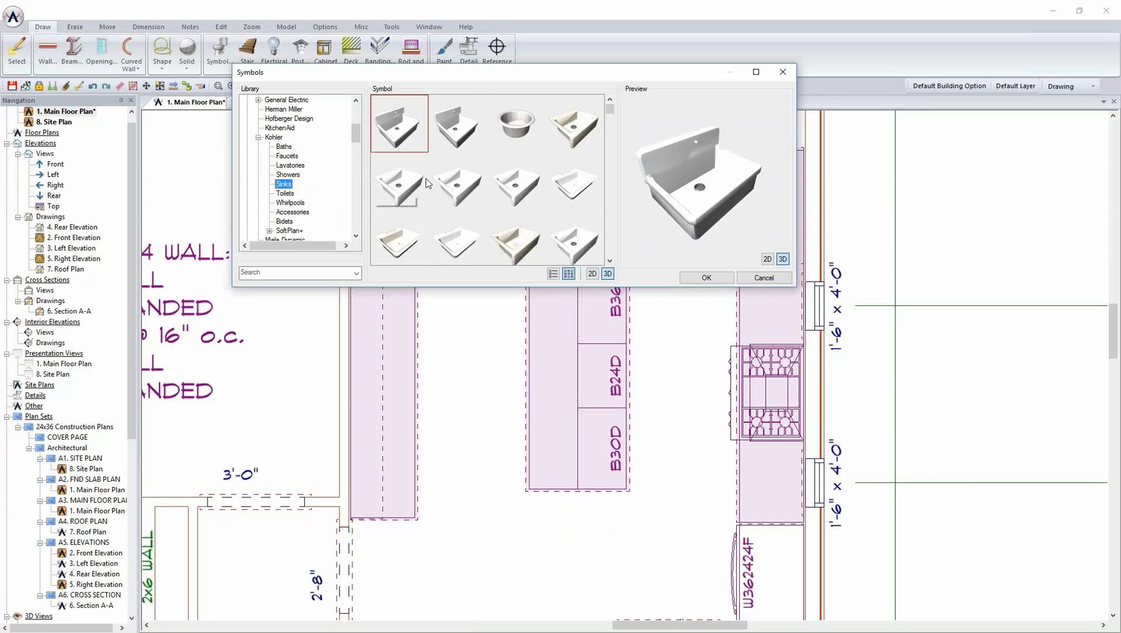
drag(611, 109, 614, 132)
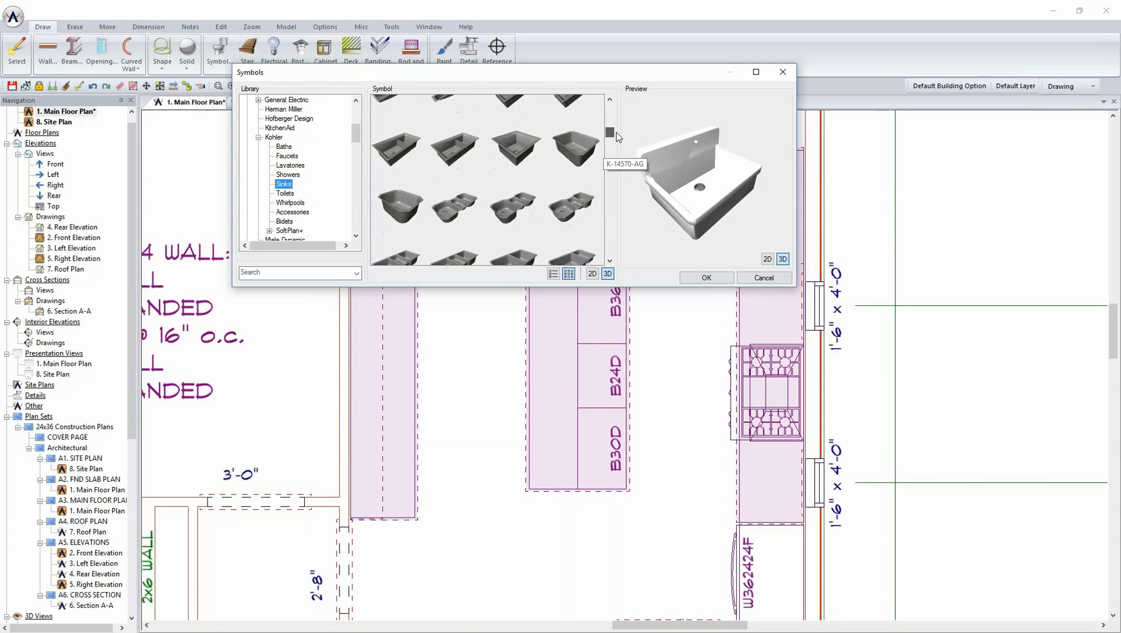
click(457, 153)
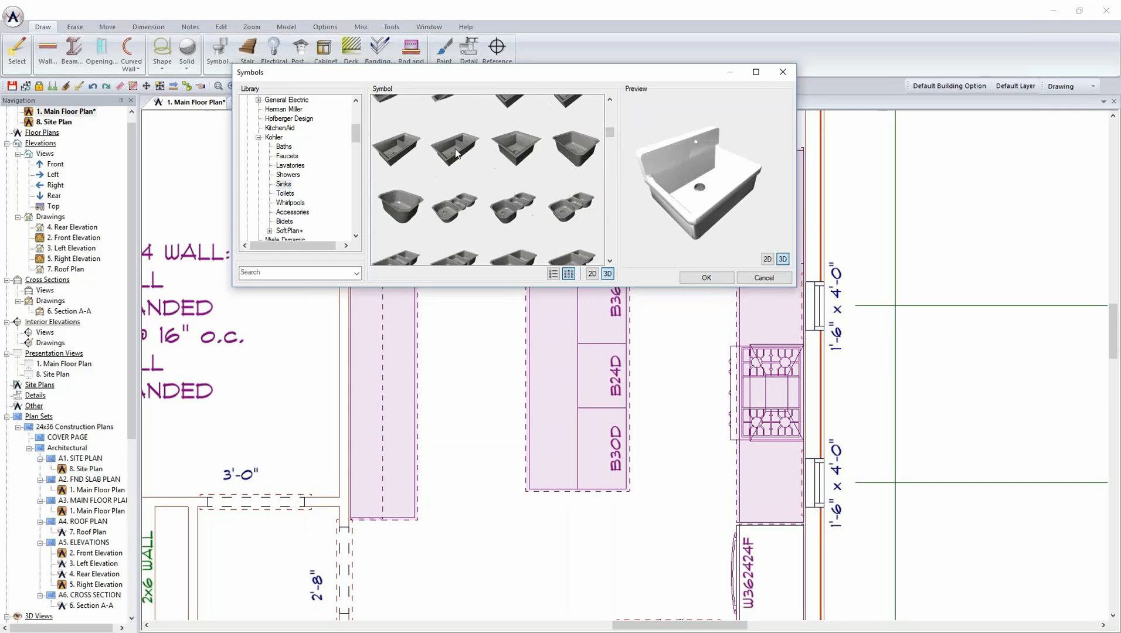
click(553, 276)
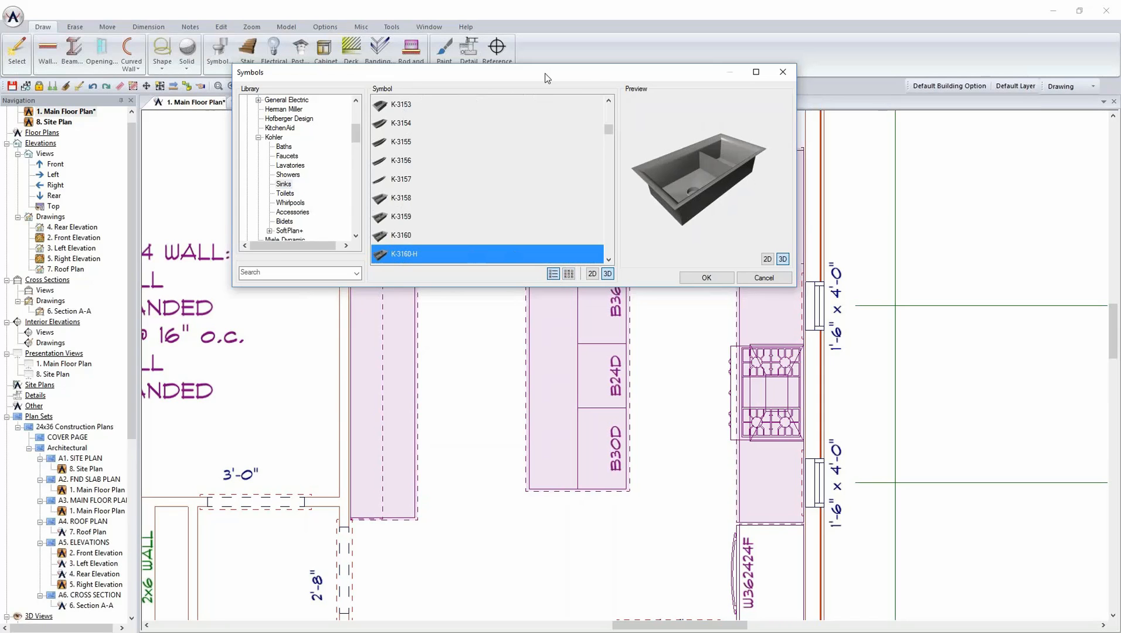
- Place the K-3160-H sink on the island over the B36D base cabinet and close the symbol library
drag(545, 75, 546, 409)
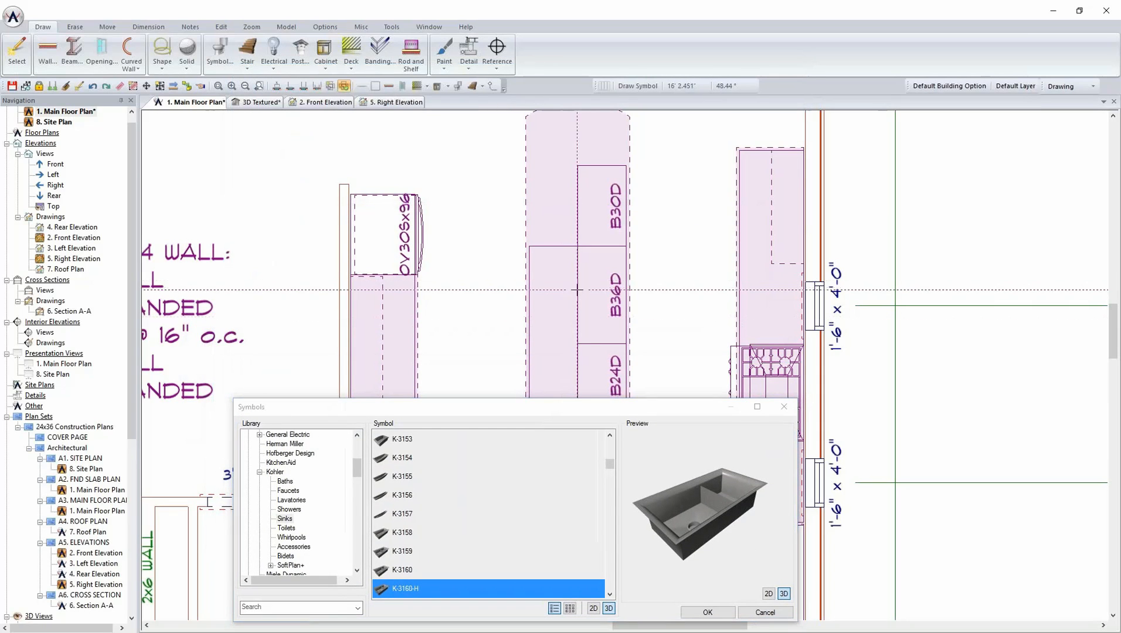
click(594, 294)
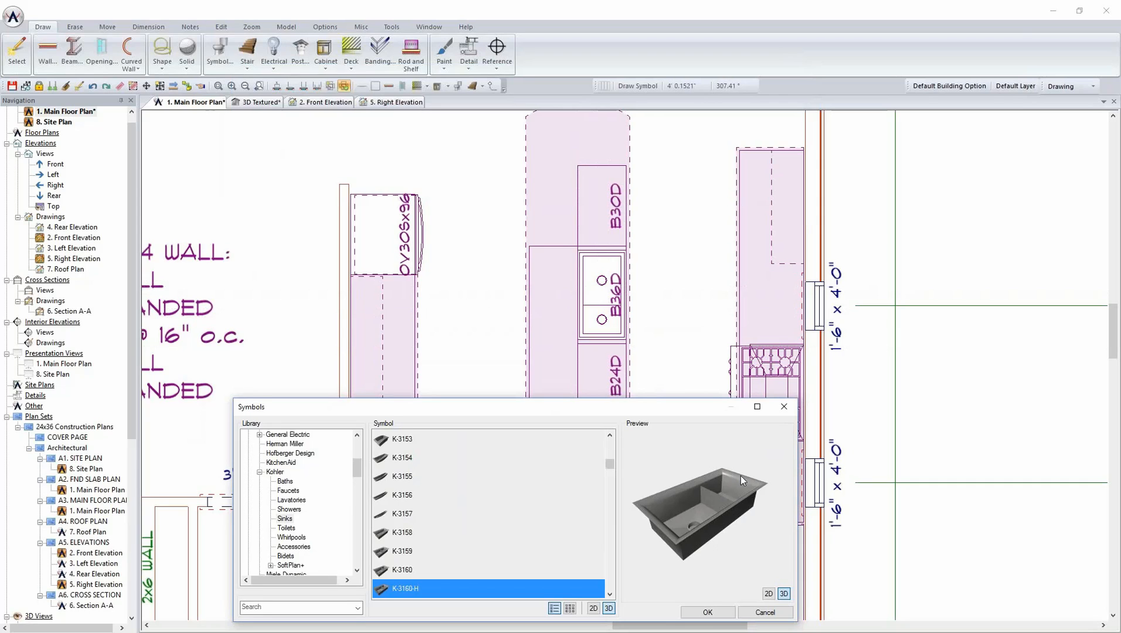
drag(555, 404, 601, 194)
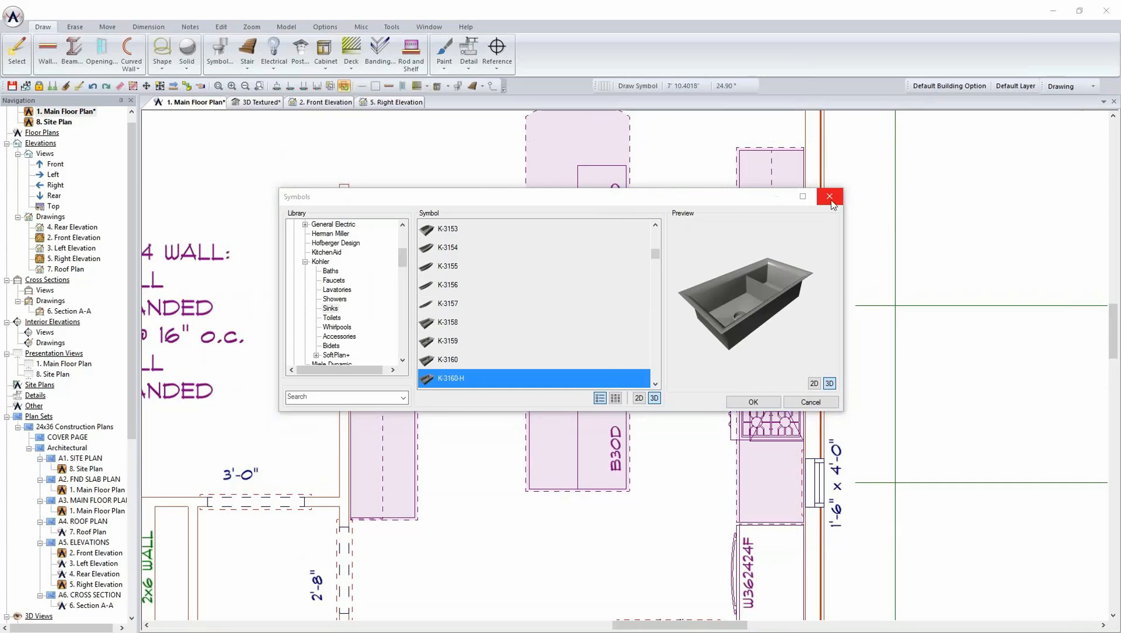
click(829, 197)
- Browse the symbol library to the Hansgrohe kitchen faucets under the SoftPlan+ manufacturer section
click(216, 51)
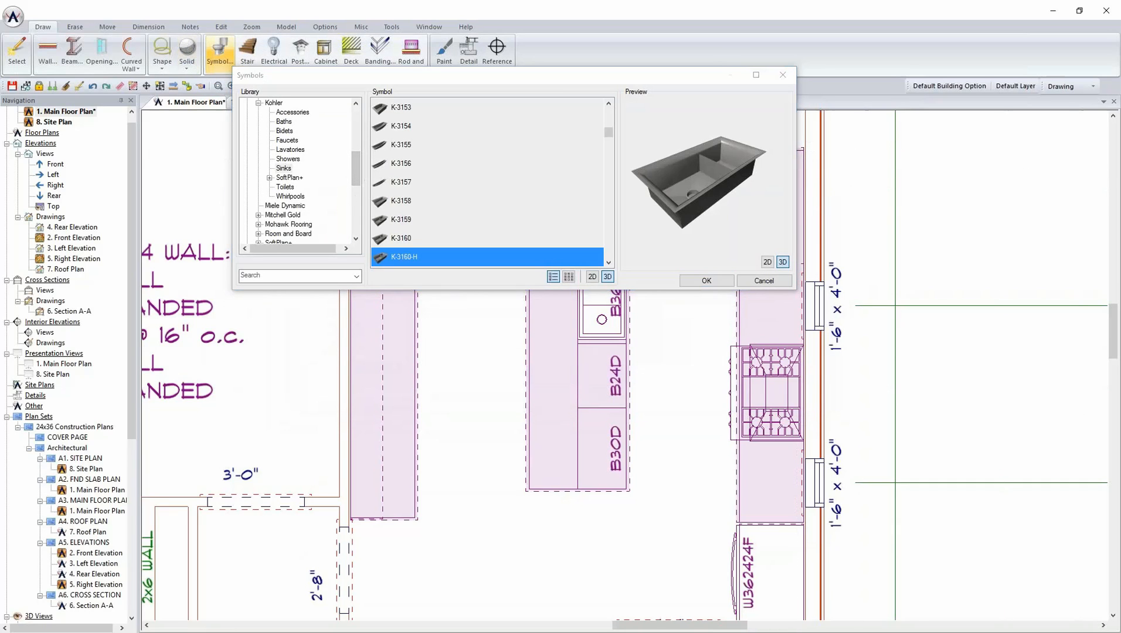
mouse_move(354, 165)
mouse_down()
mouse_move(360, 155)
mouse_move(358, 186)
mouse_move(360, 145)
mouse_up()
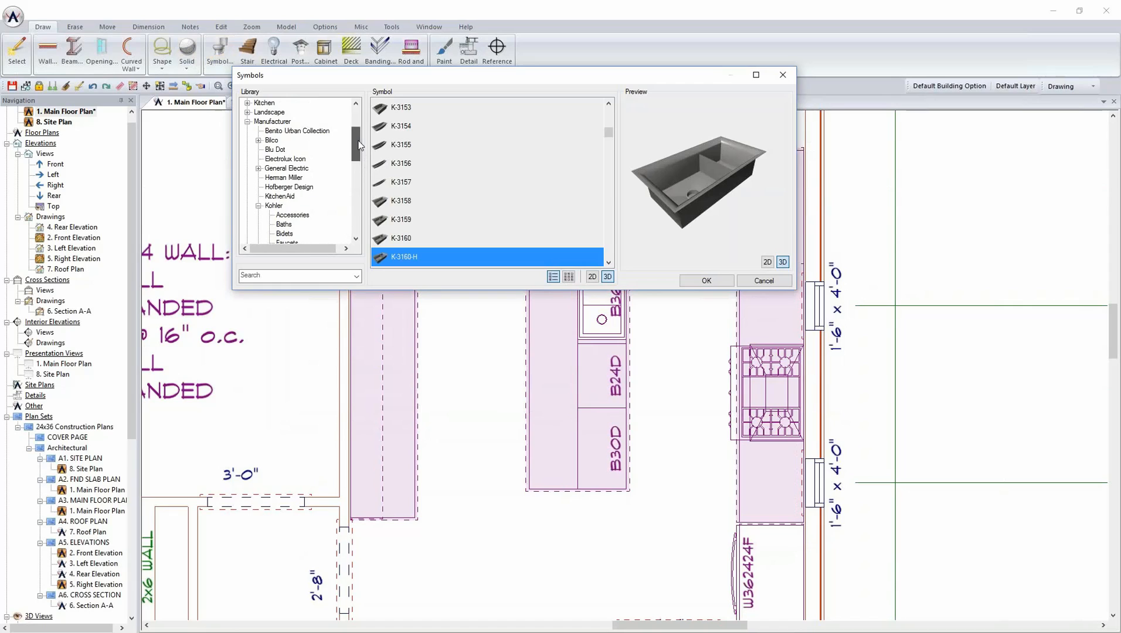
click(258, 206)
click(258, 205)
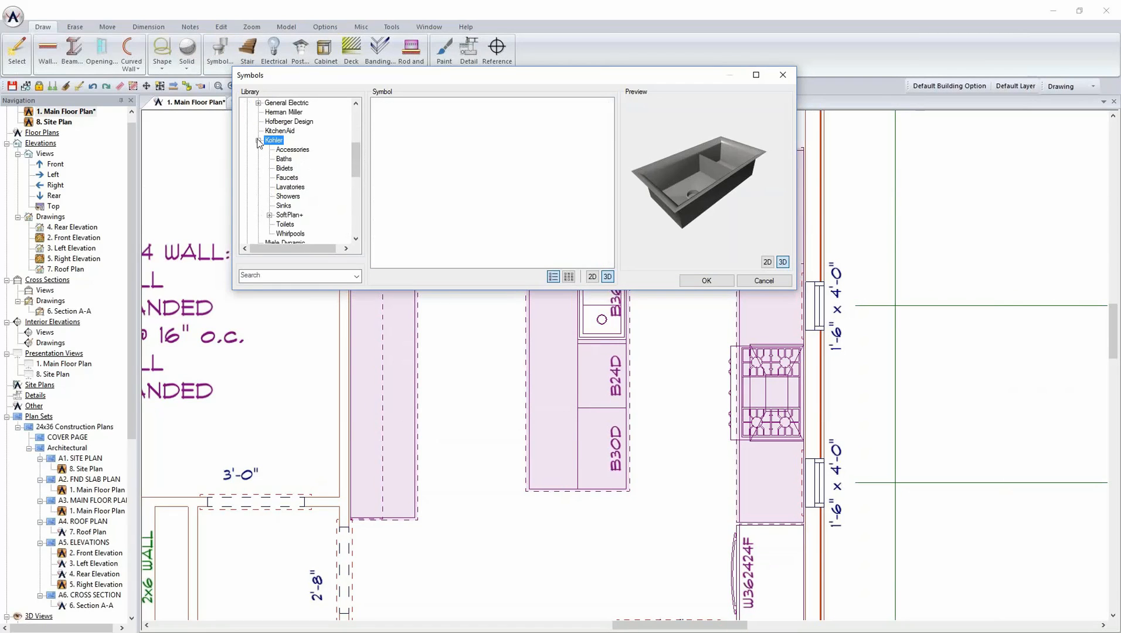
click(258, 140)
click(258, 187)
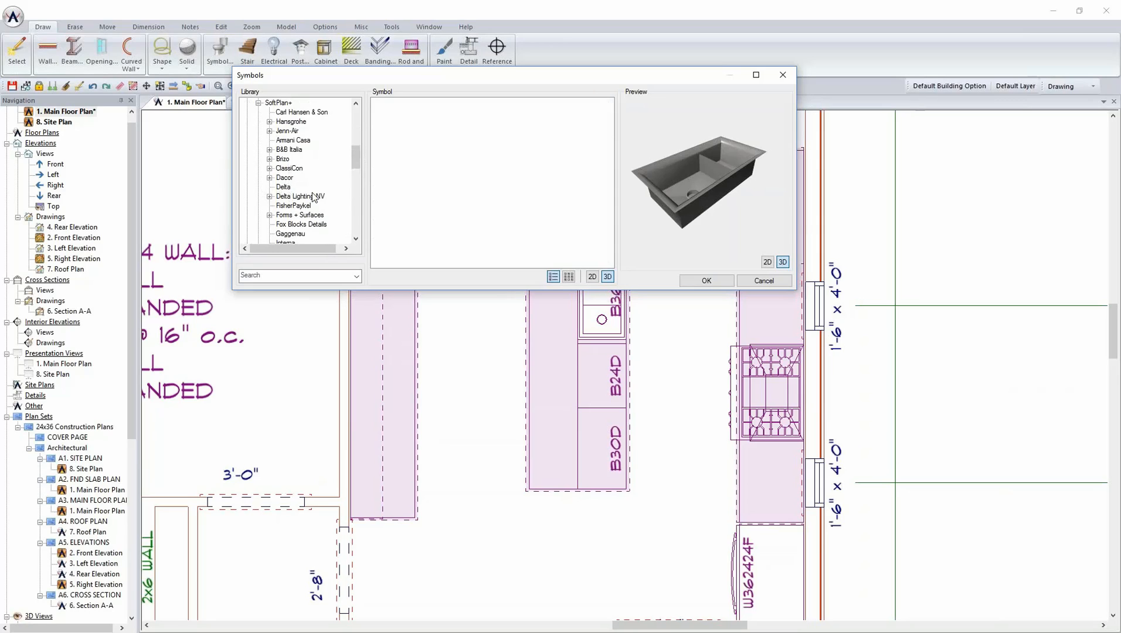
click(269, 122)
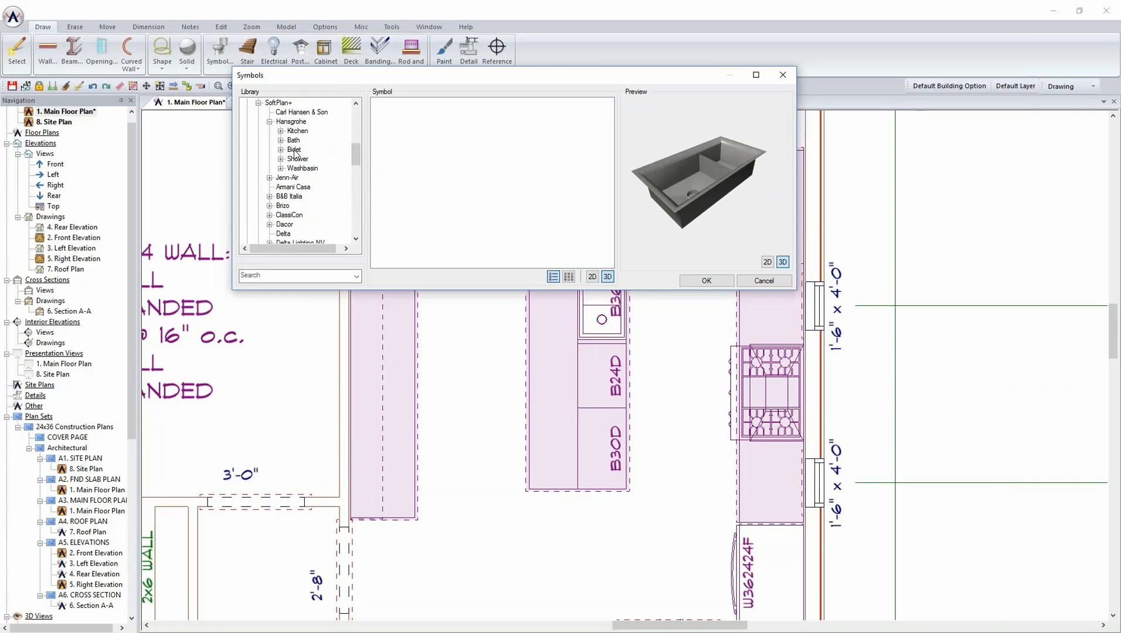
double_click(296, 132)
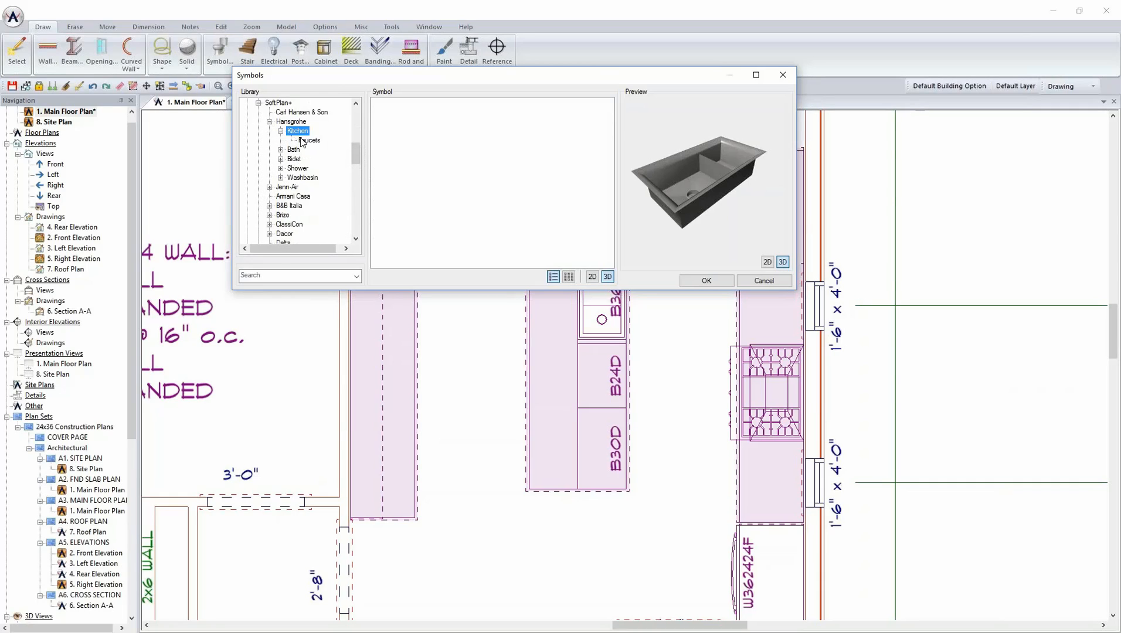
click(309, 141)
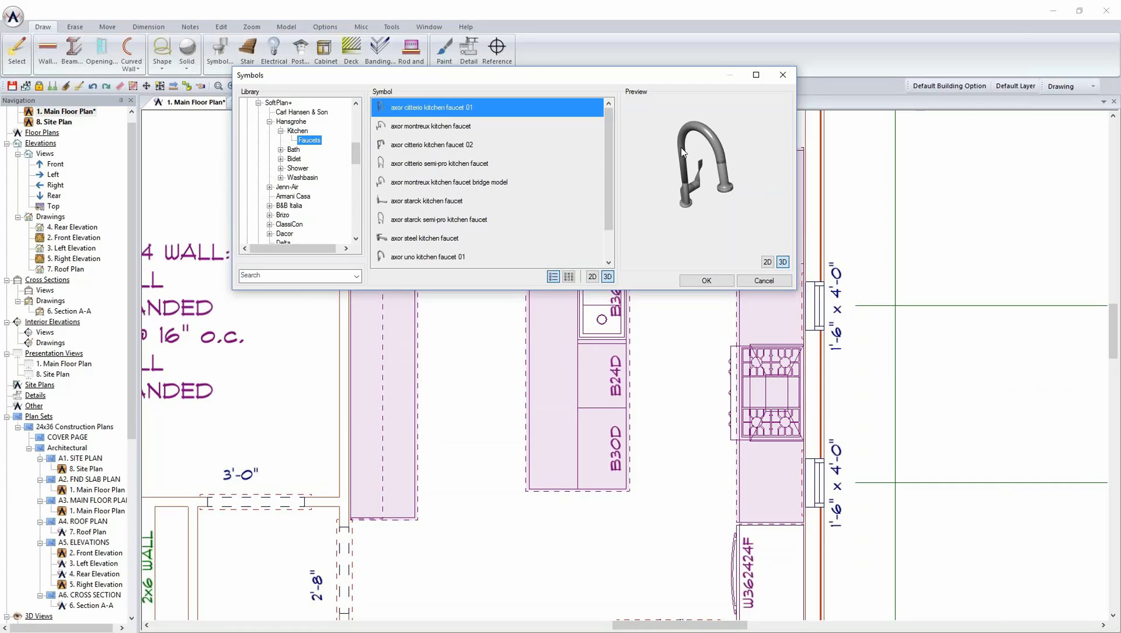
- Choose the axor citterio kitchen faucet 01 and place it on the island countertop behind the sink
click(605, 279)
click(567, 278)
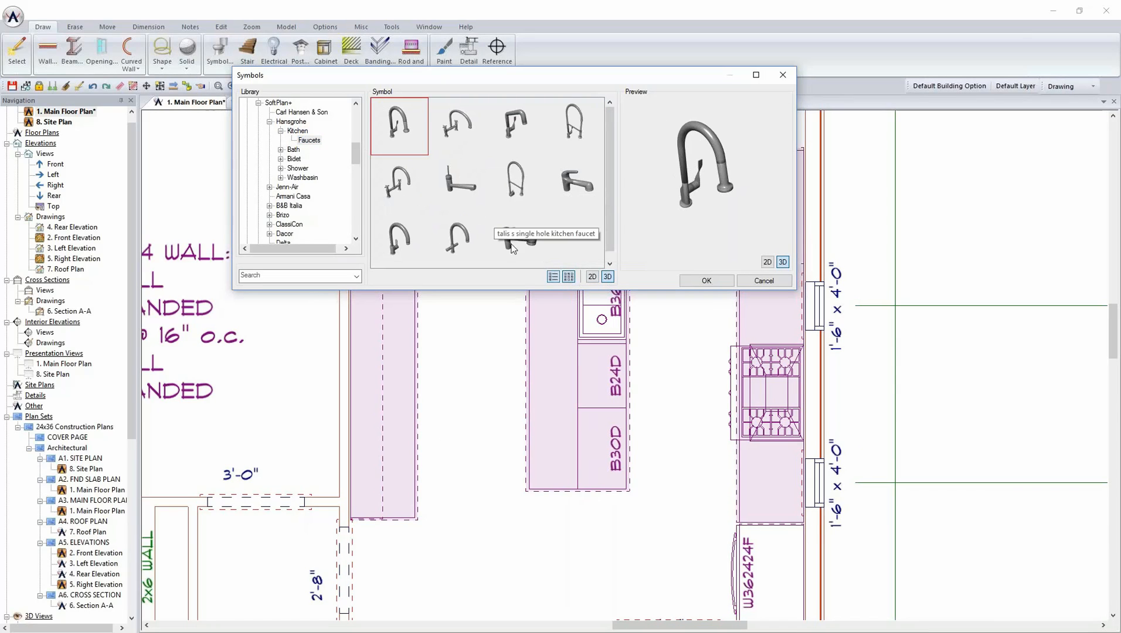
click(705, 279)
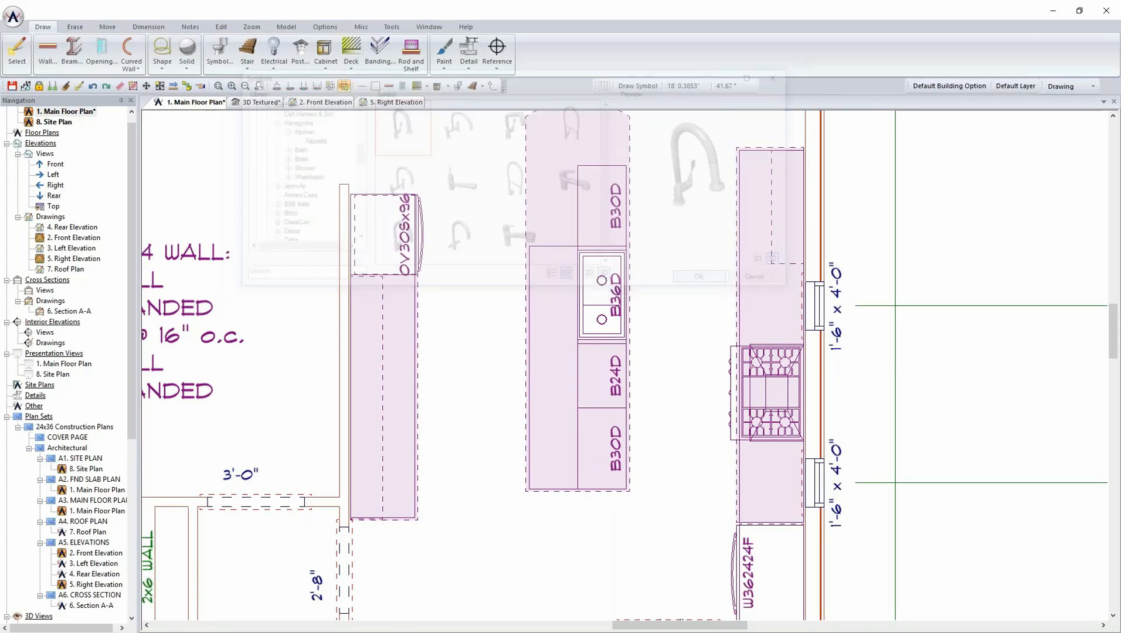
scroll(624, 365, up, 2)
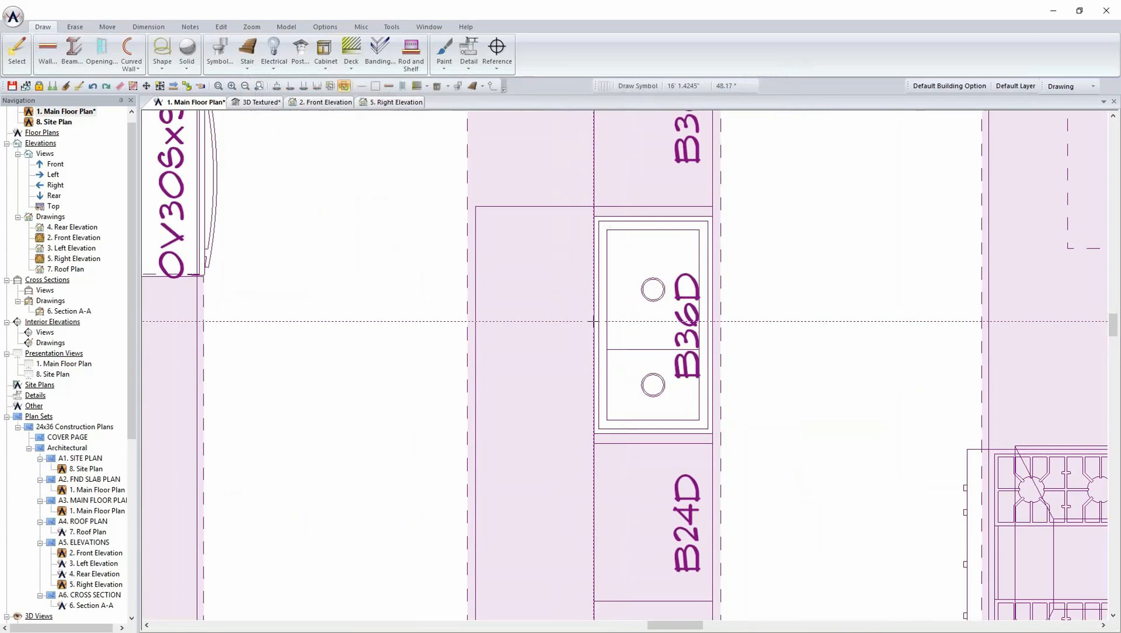
click(585, 322)
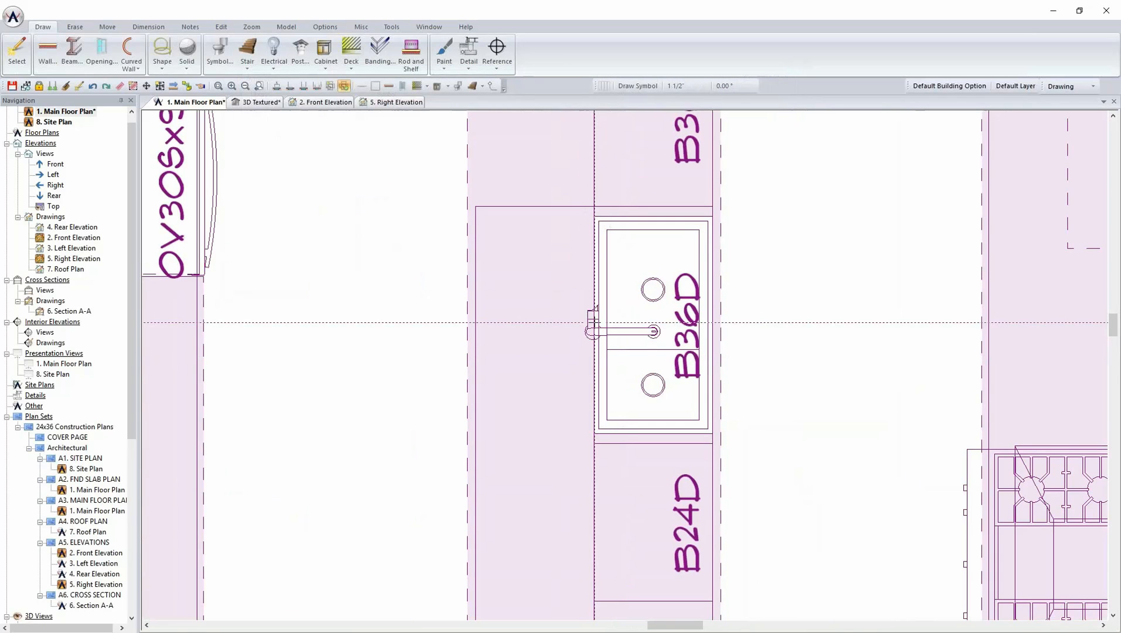
- Move the island faucet slightly back from the sink in the textured 3D view
click(258, 102)
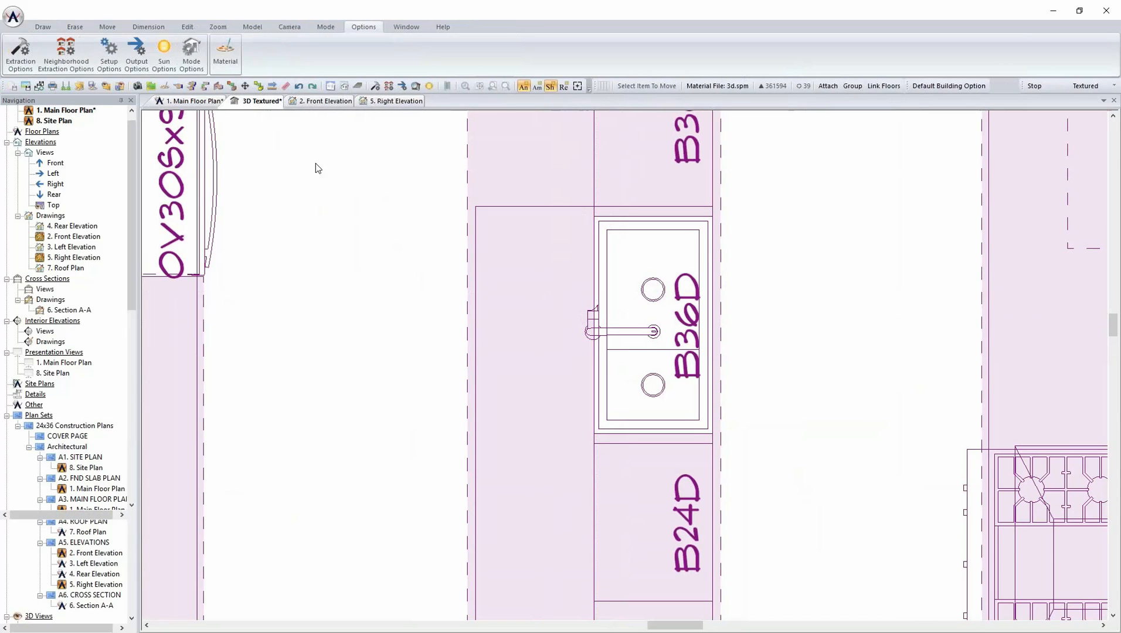
click(244, 86)
click(557, 436)
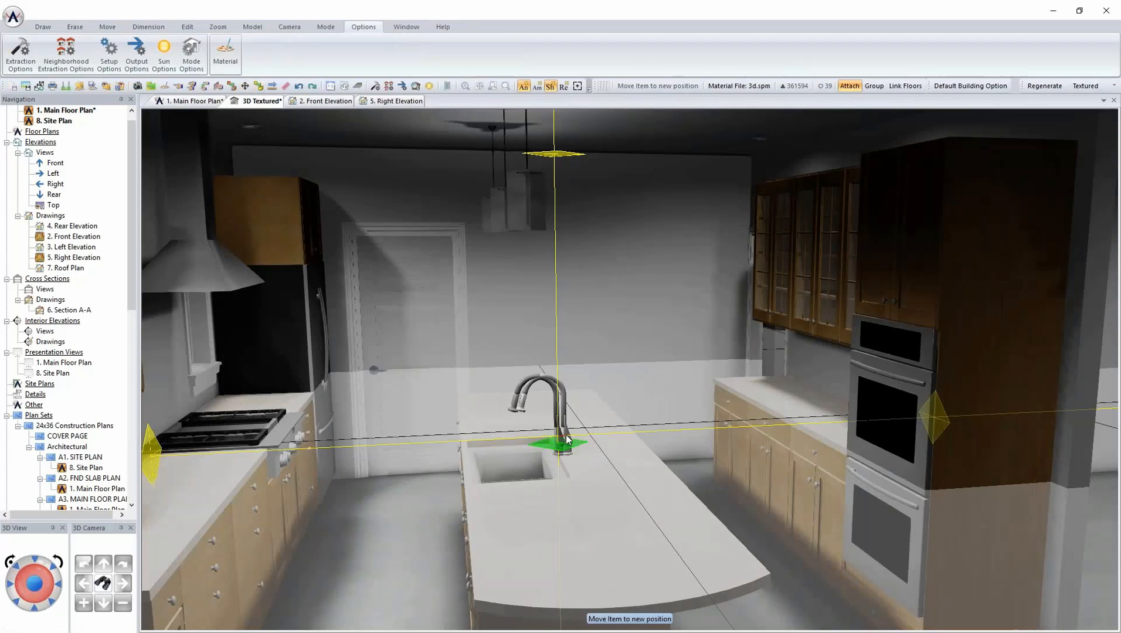
click(571, 435)
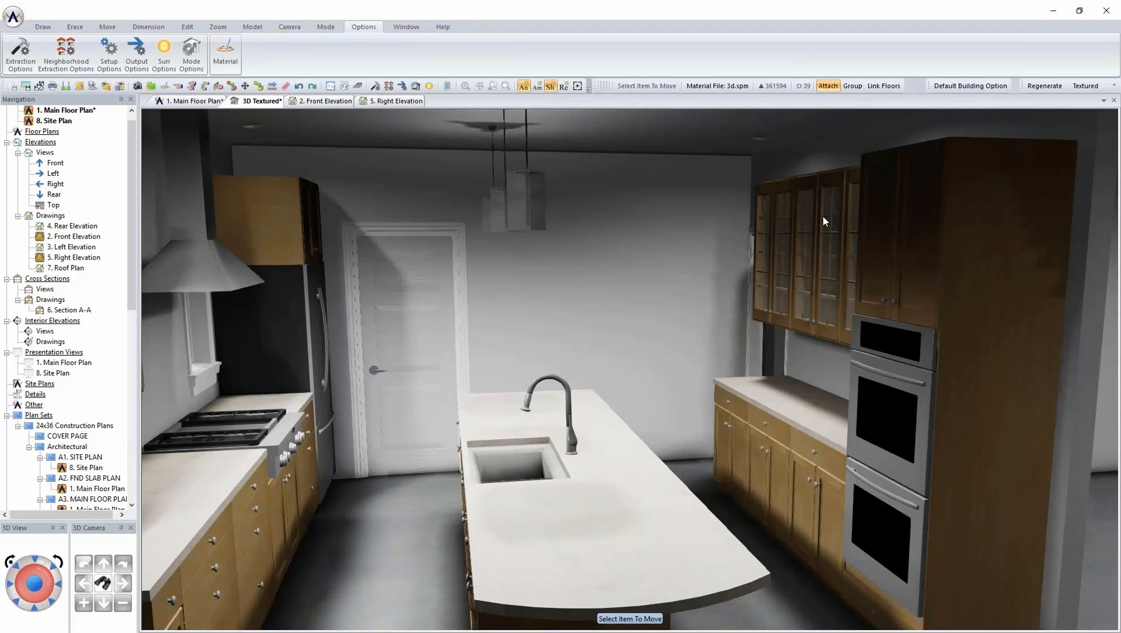
- Edit the base cabinet run beside the wall ovens and set its finish to Painted
click(187, 26)
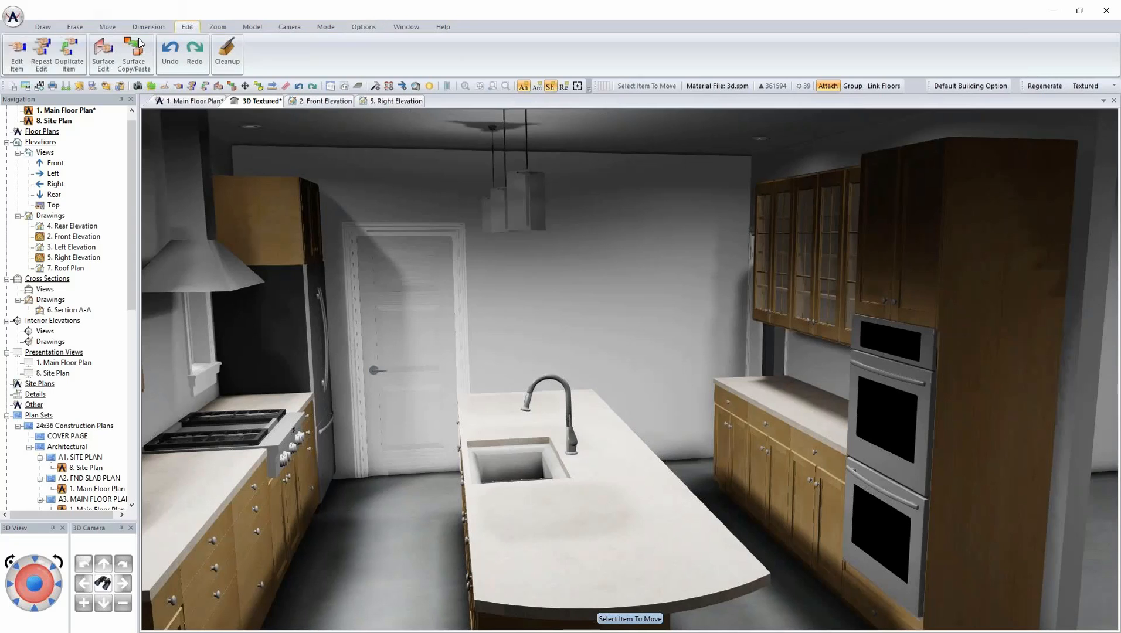
click(20, 54)
click(818, 452)
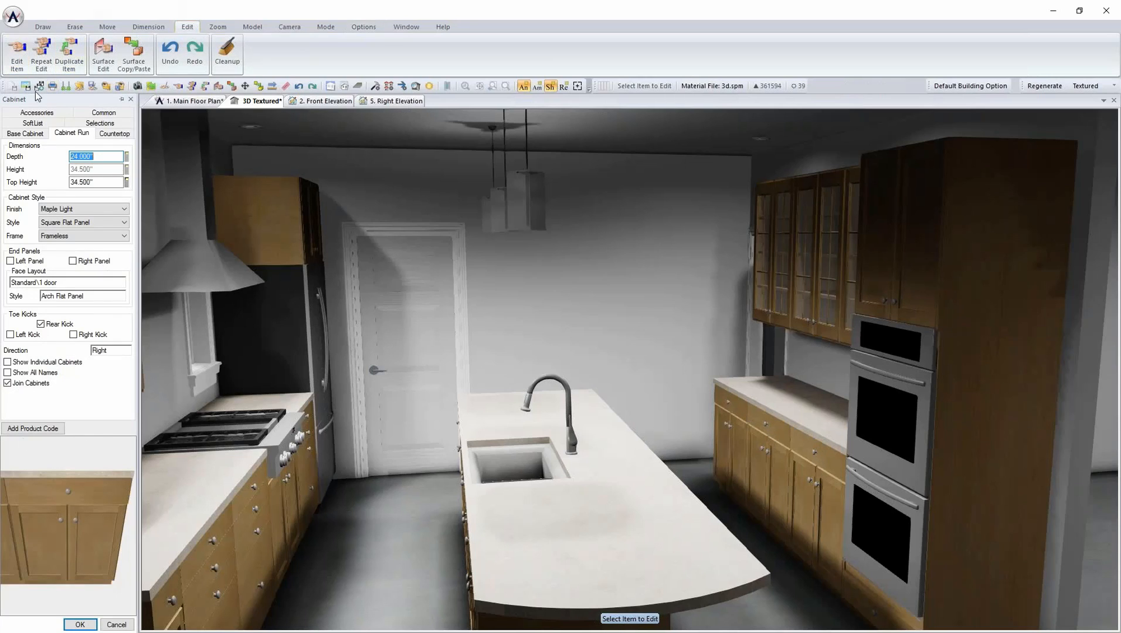
click(88, 210)
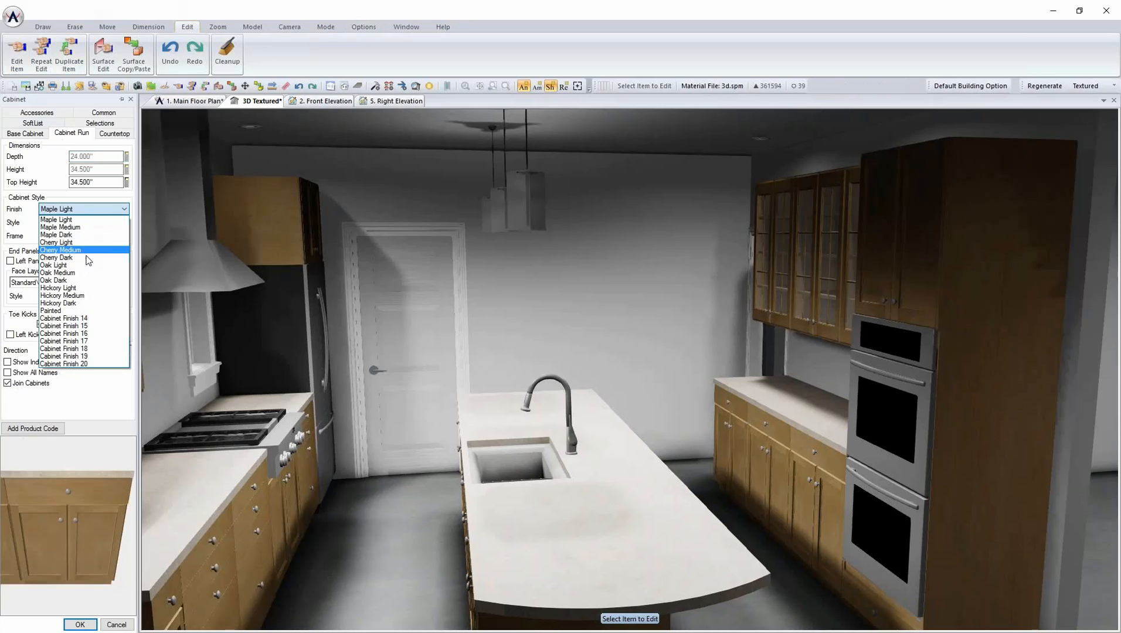
click(80, 312)
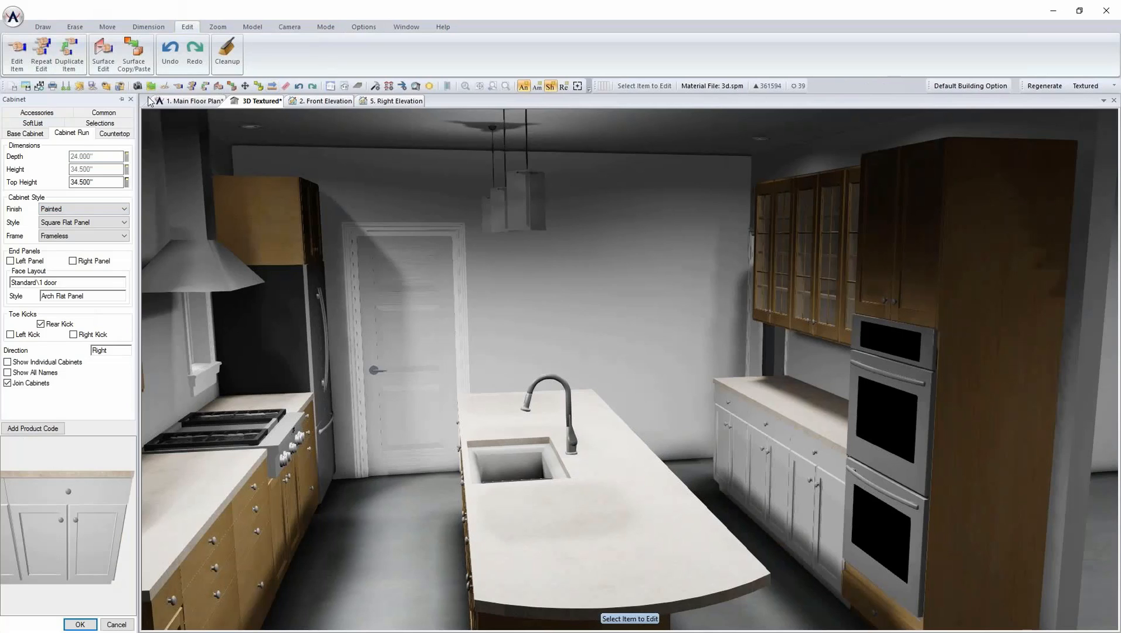
- Replace the handle symbol of the painted base cabinets with pull pipe.dwg from Cabinet Hardware
click(50, 114)
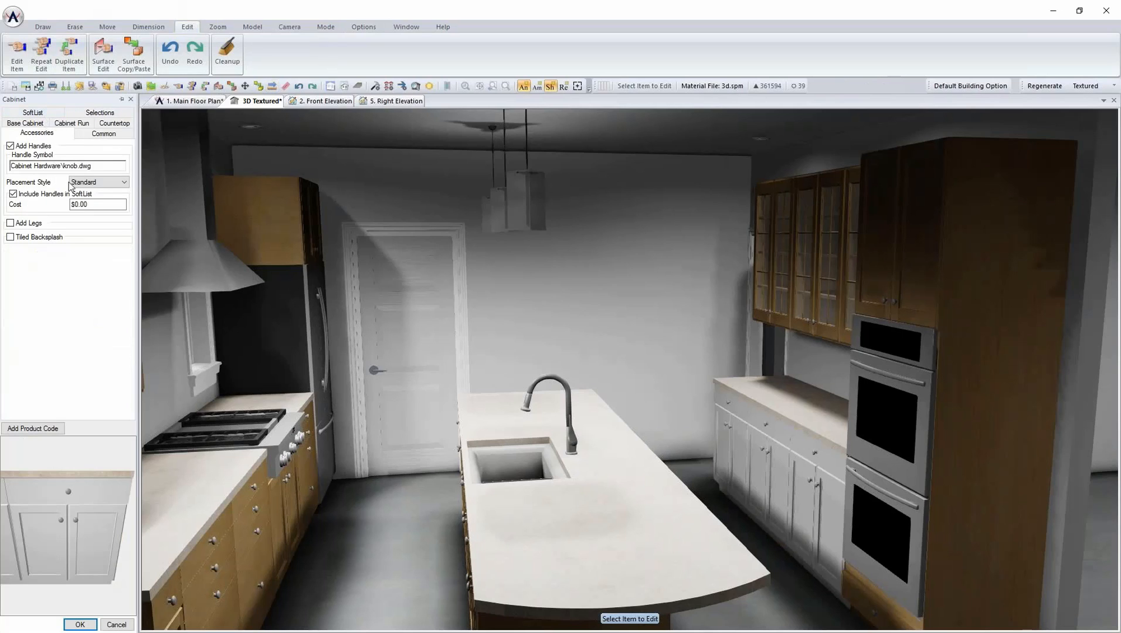
double_click(59, 166)
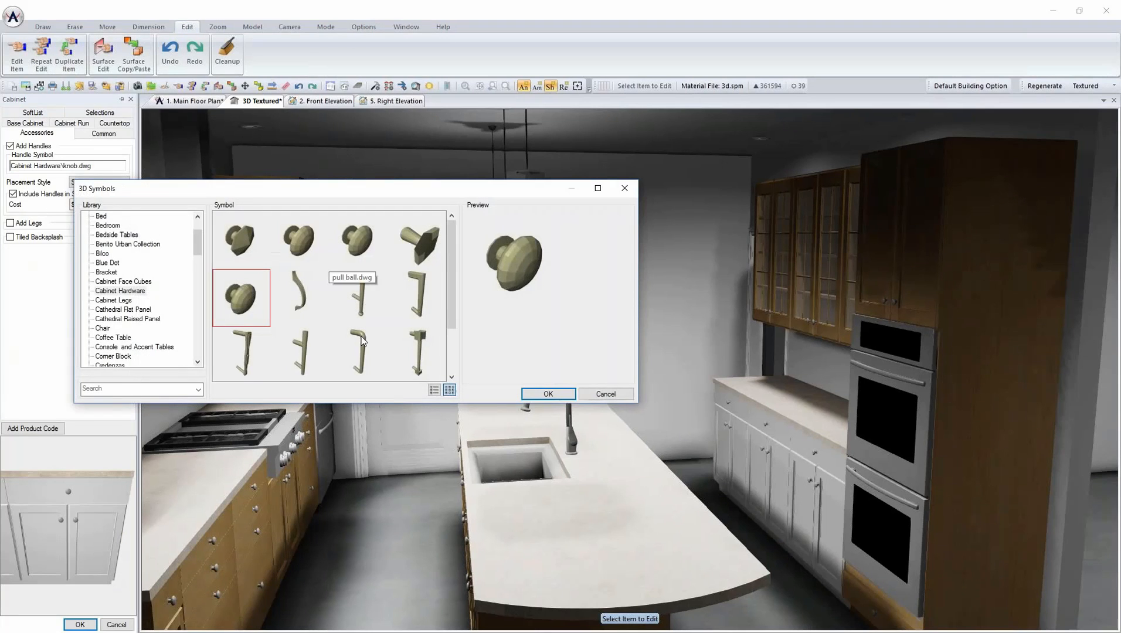
click(310, 351)
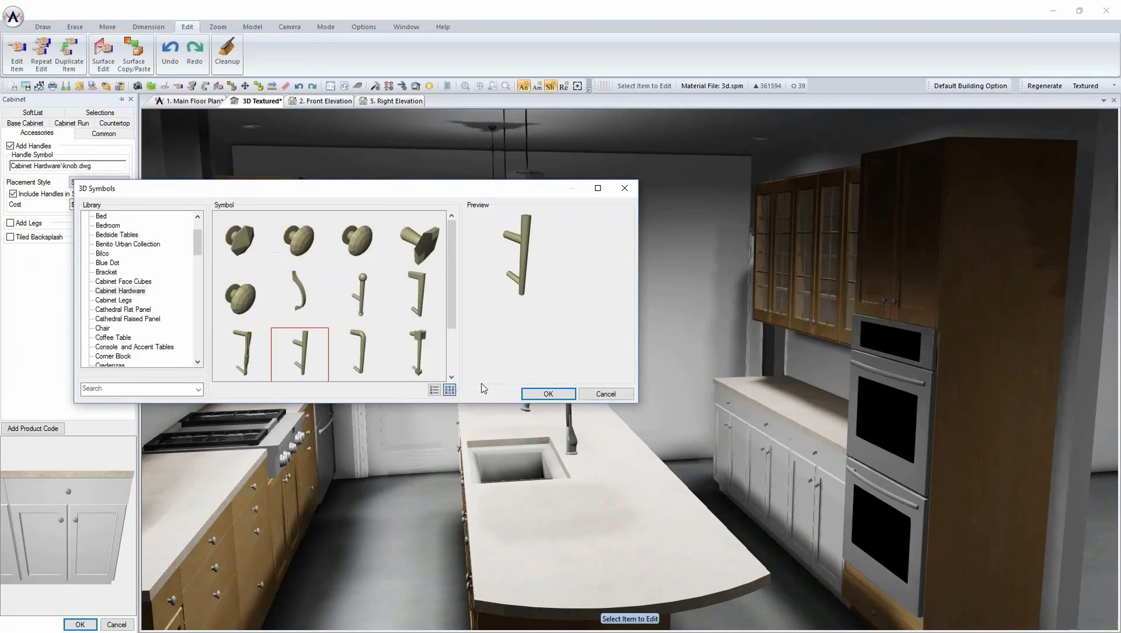
click(548, 395)
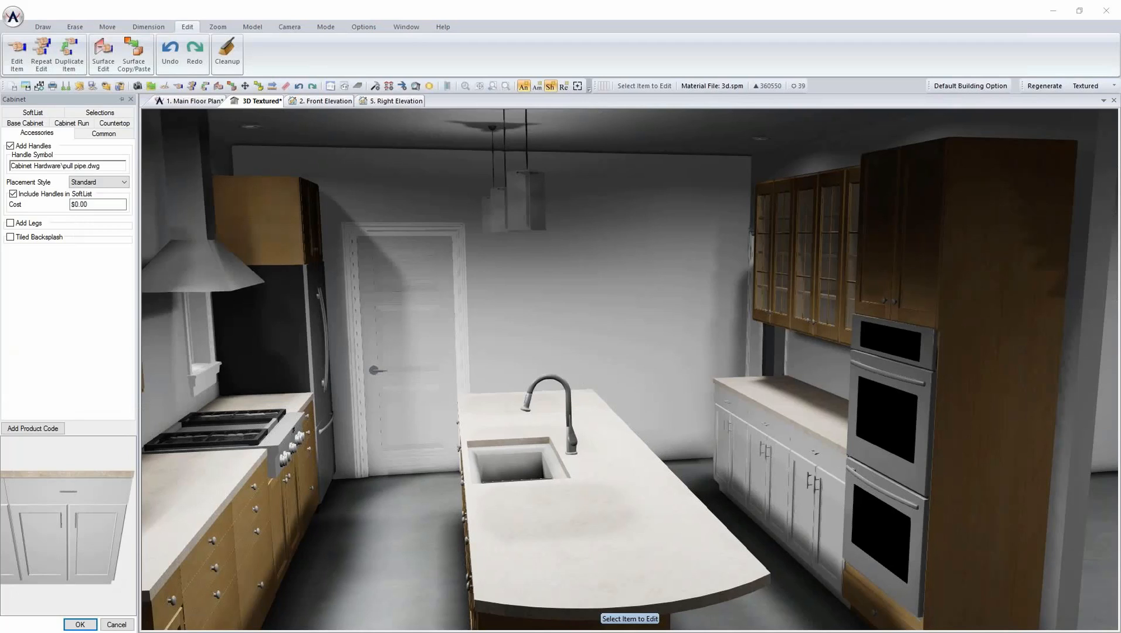
- Set the painted base cabinets' countertop finish to Marble and add a nosing with the cove dupont profile
click(107, 123)
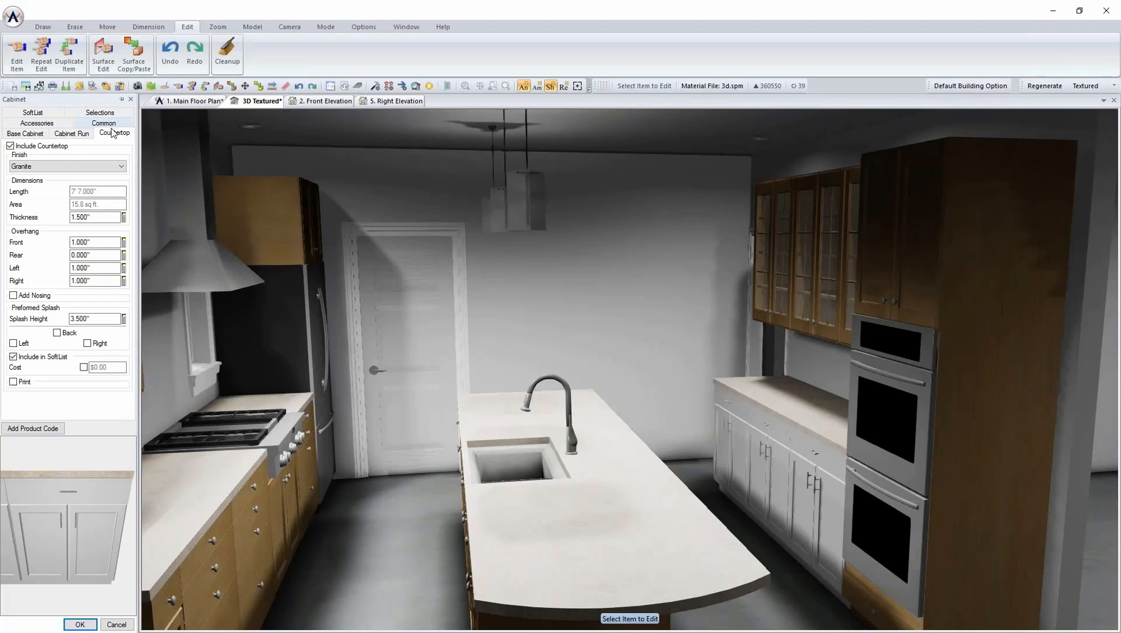
click(65, 166)
click(65, 185)
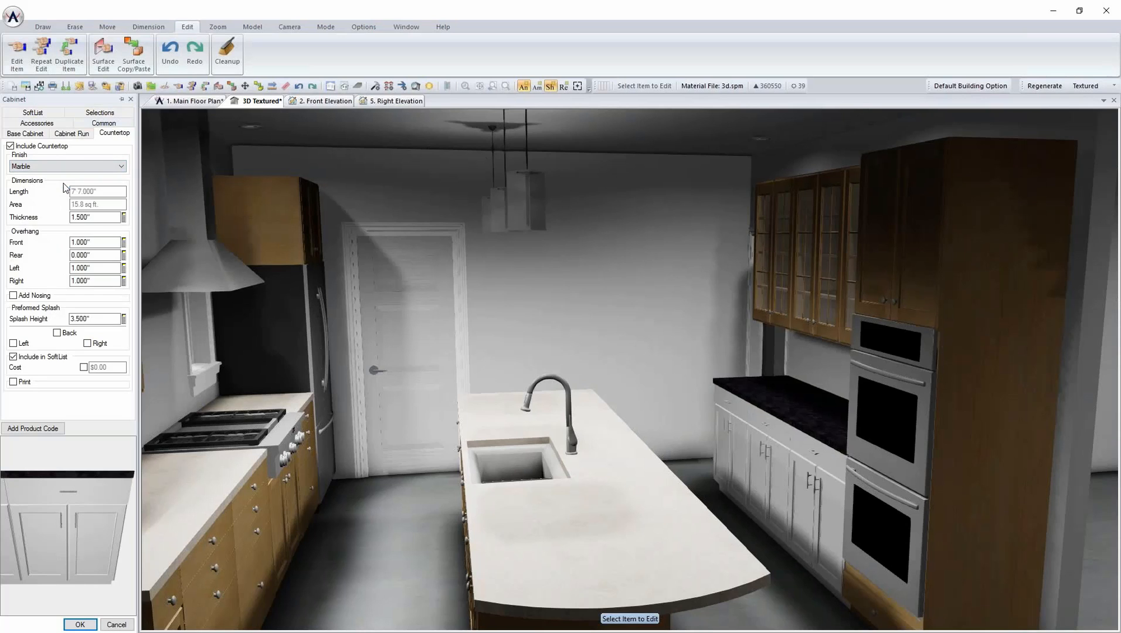
click(34, 295)
click(72, 317)
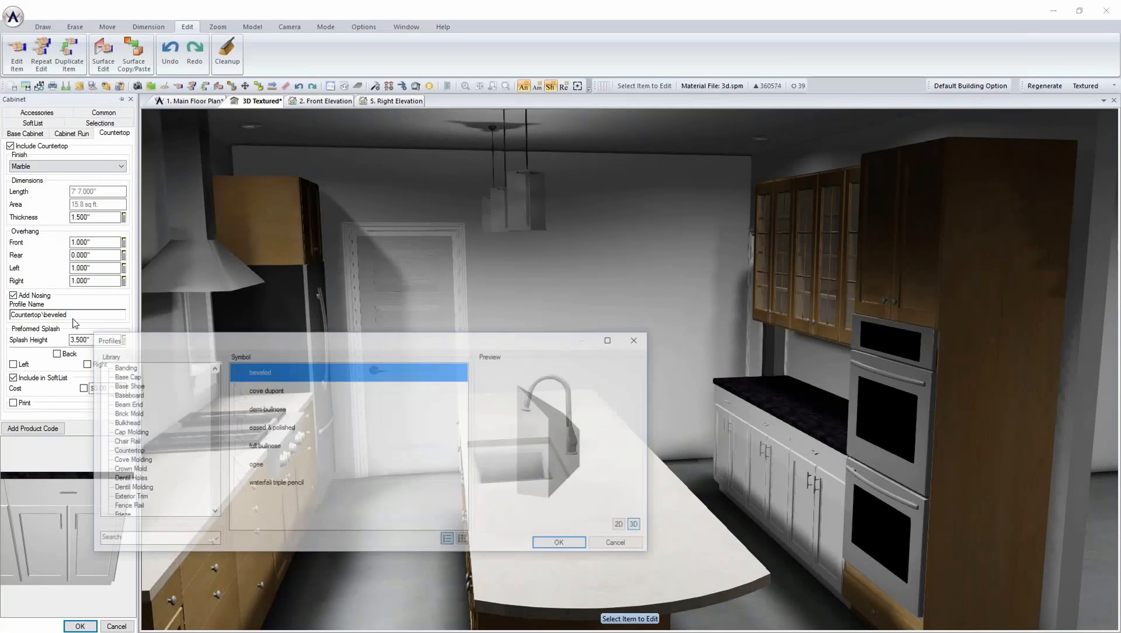
drag(289, 340, 378, 304)
click(354, 358)
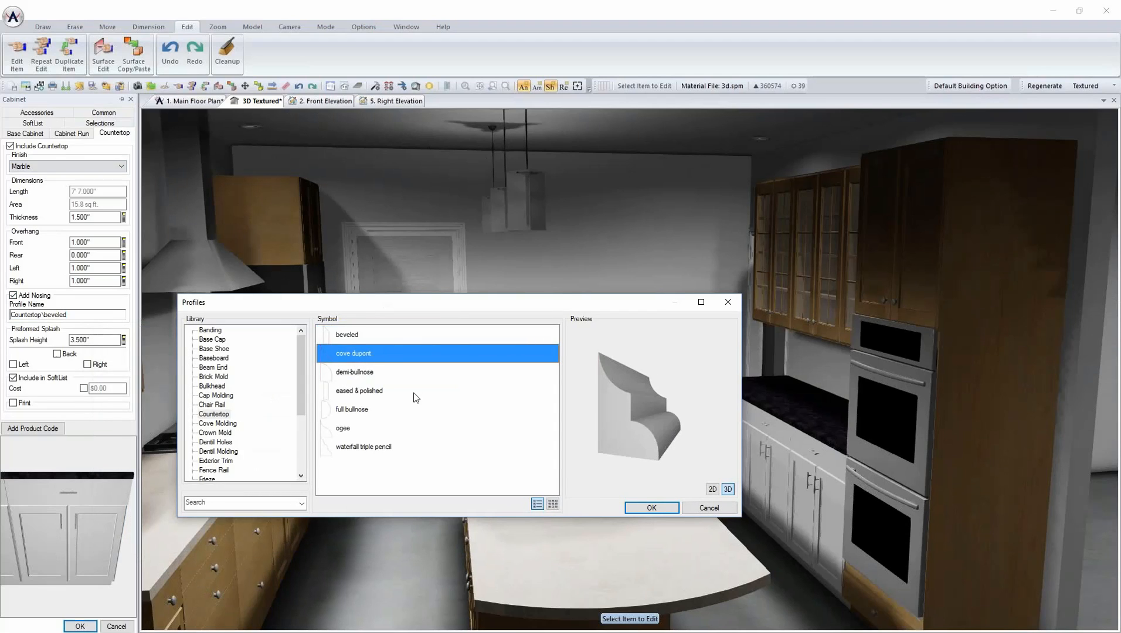
click(651, 507)
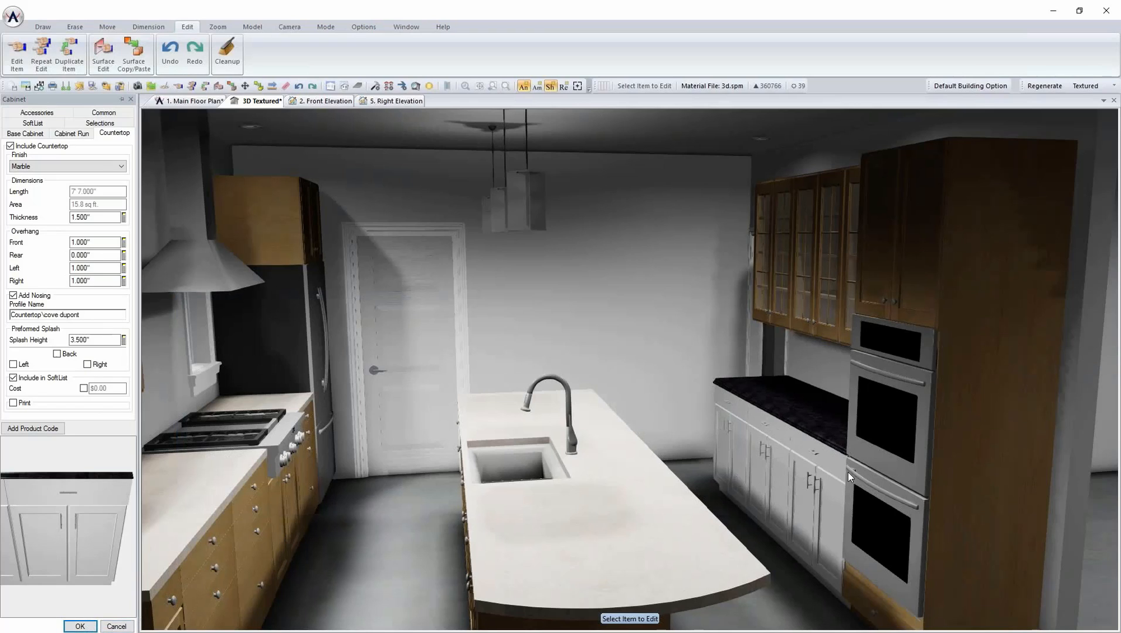
click(84, 628)
- Add a tiled backsplash to the painted base cabinet run and apply the cabinet edits
click(37, 112)
click(29, 238)
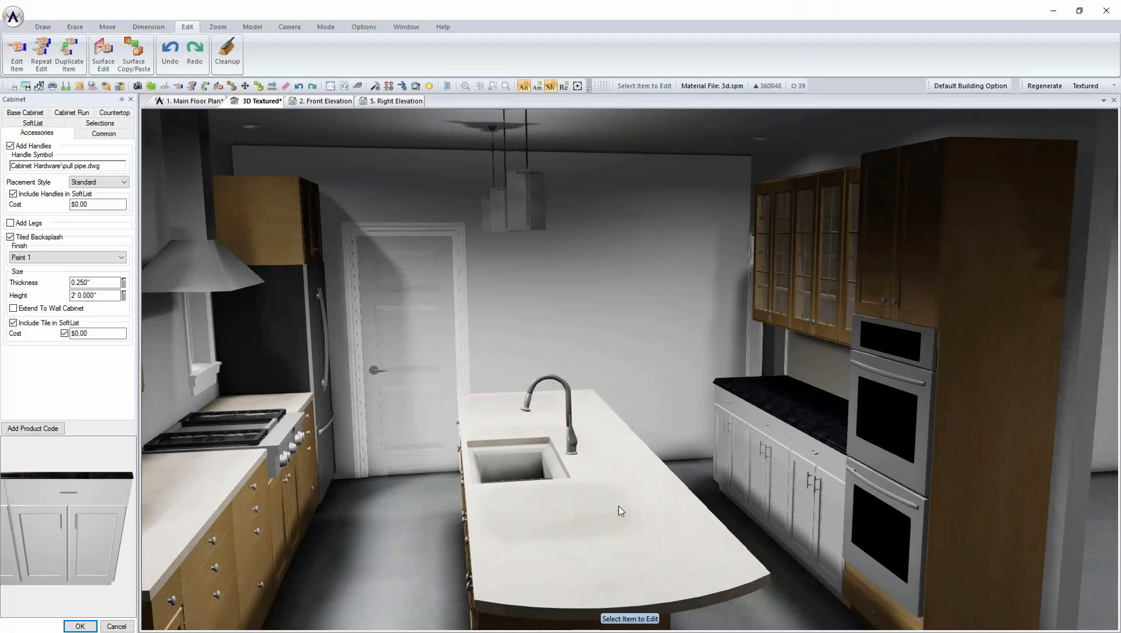
click(80, 626)
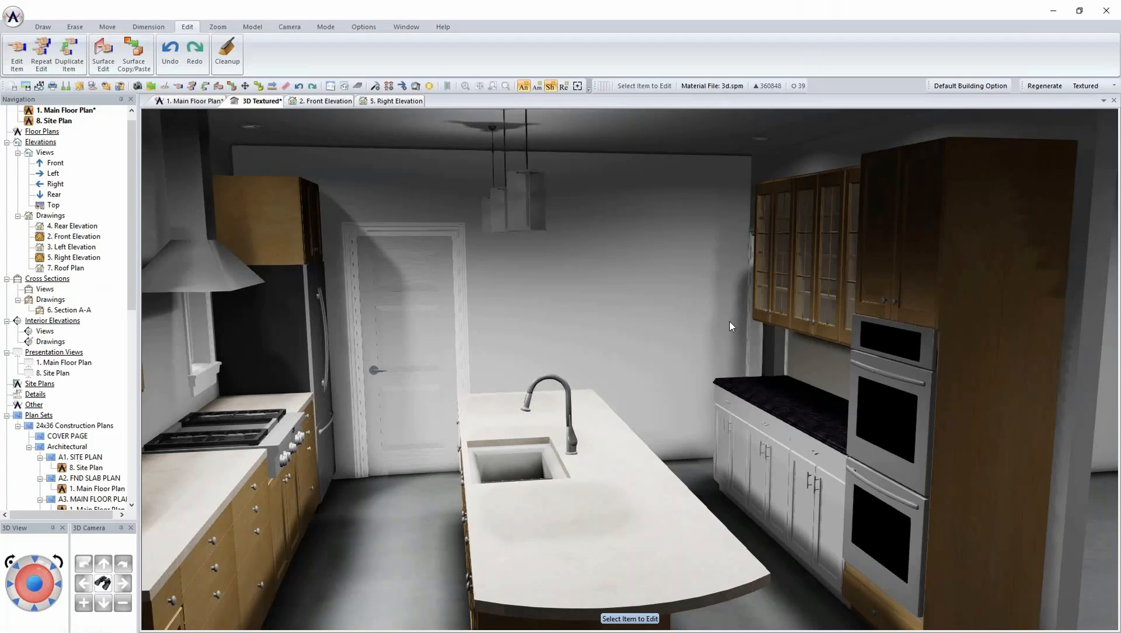
- Edit the glass-door wall cabinet run beside the wall ovens and set its finish to Painted
right_click(815, 268)
click(839, 293)
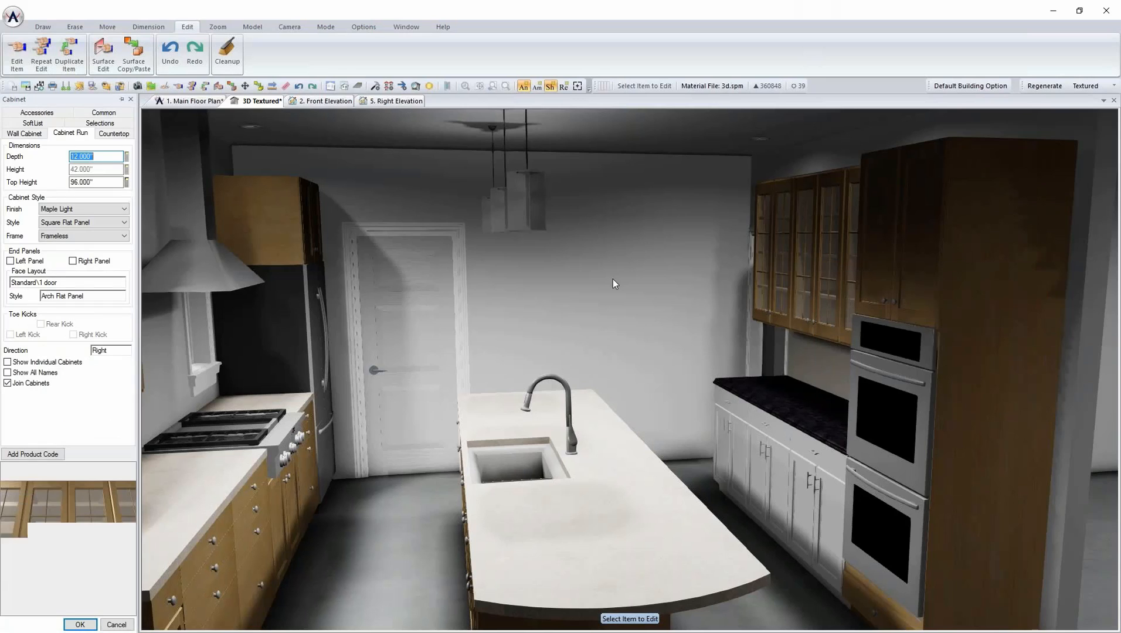
click(88, 209)
click(76, 315)
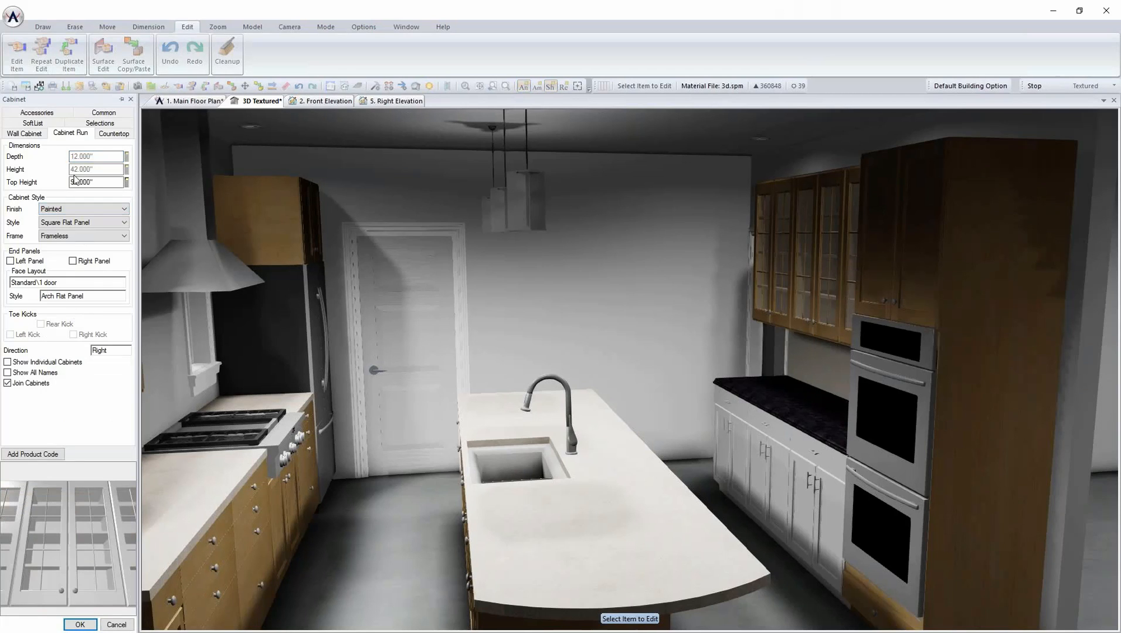
- Add american crown molding to the glass-door wall cabinets beside the ovens and repeat the cabinet edit on the tall oven cabinet
click(47, 112)
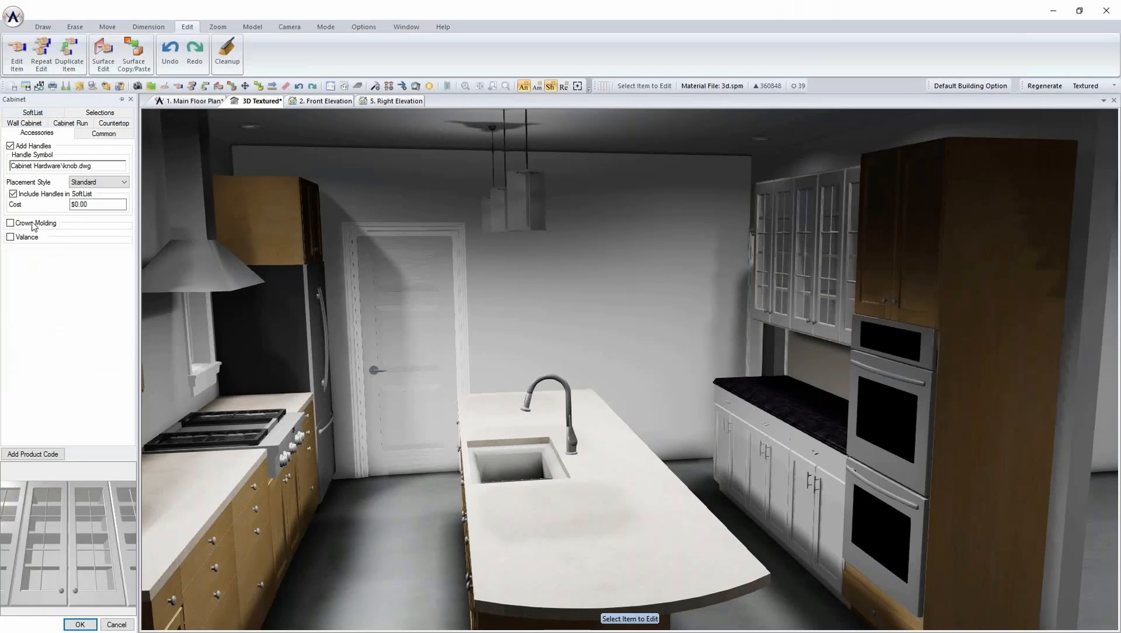
click(47, 166)
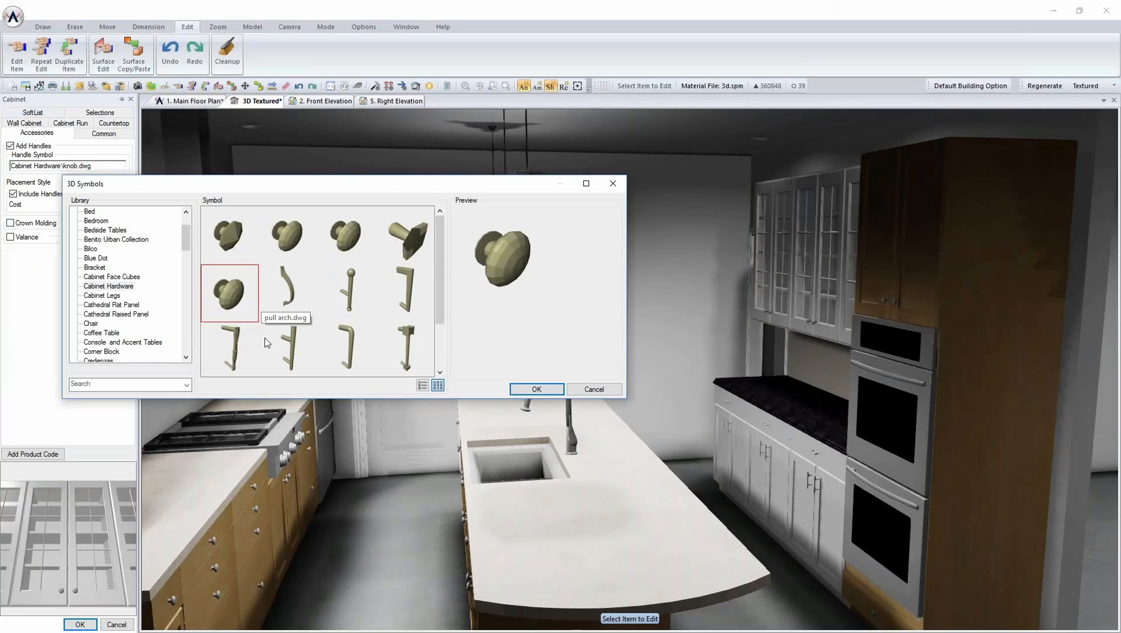
click(527, 389)
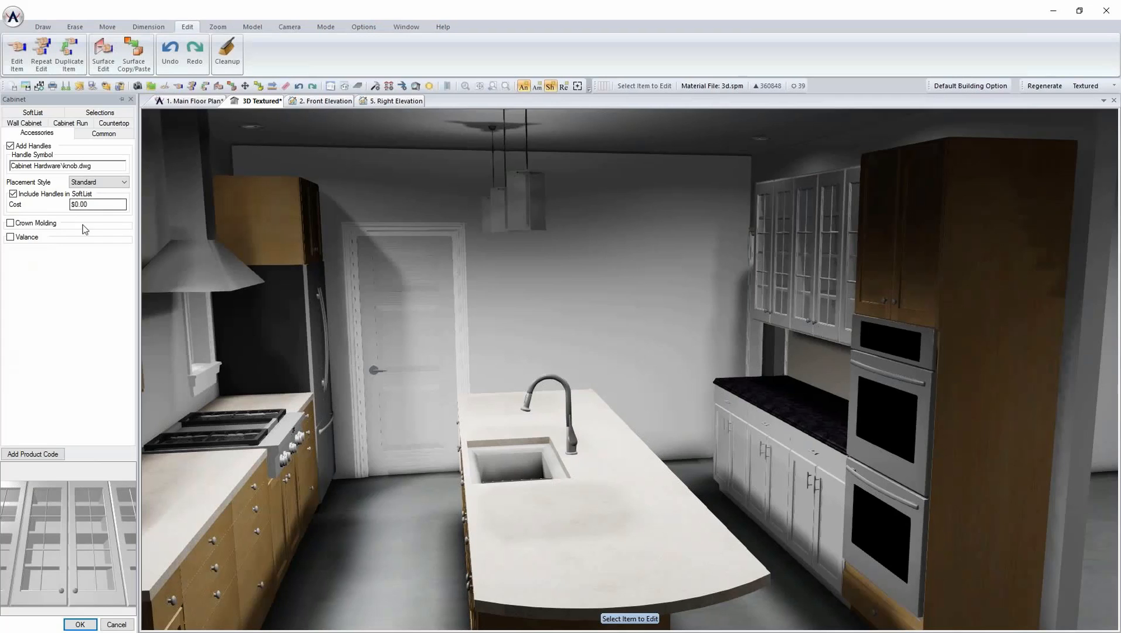
click(10, 223)
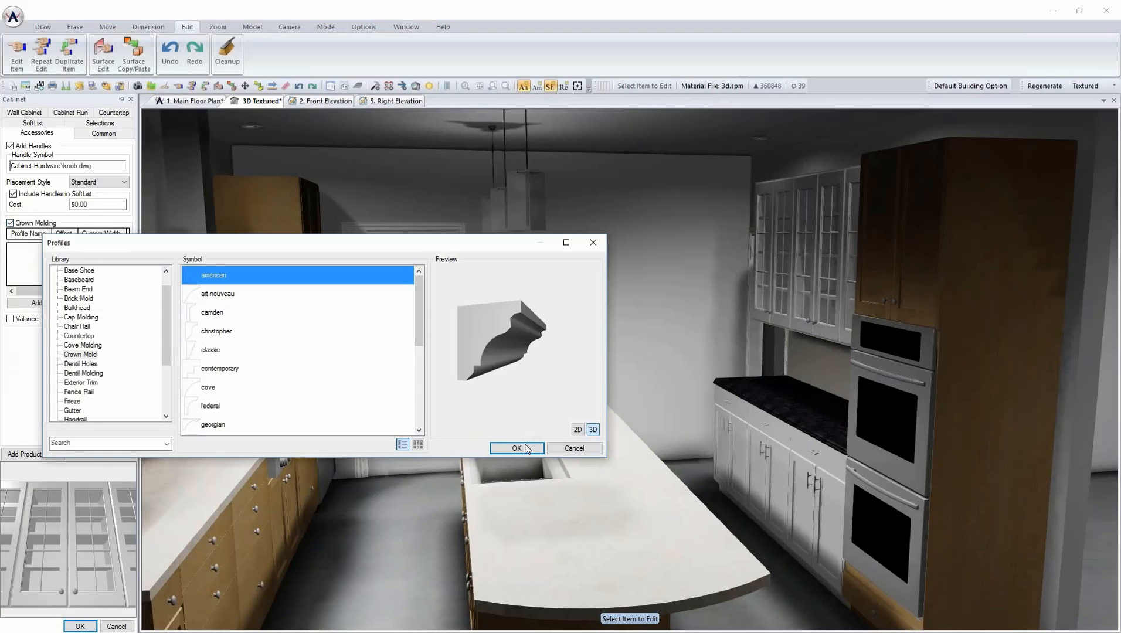
click(525, 448)
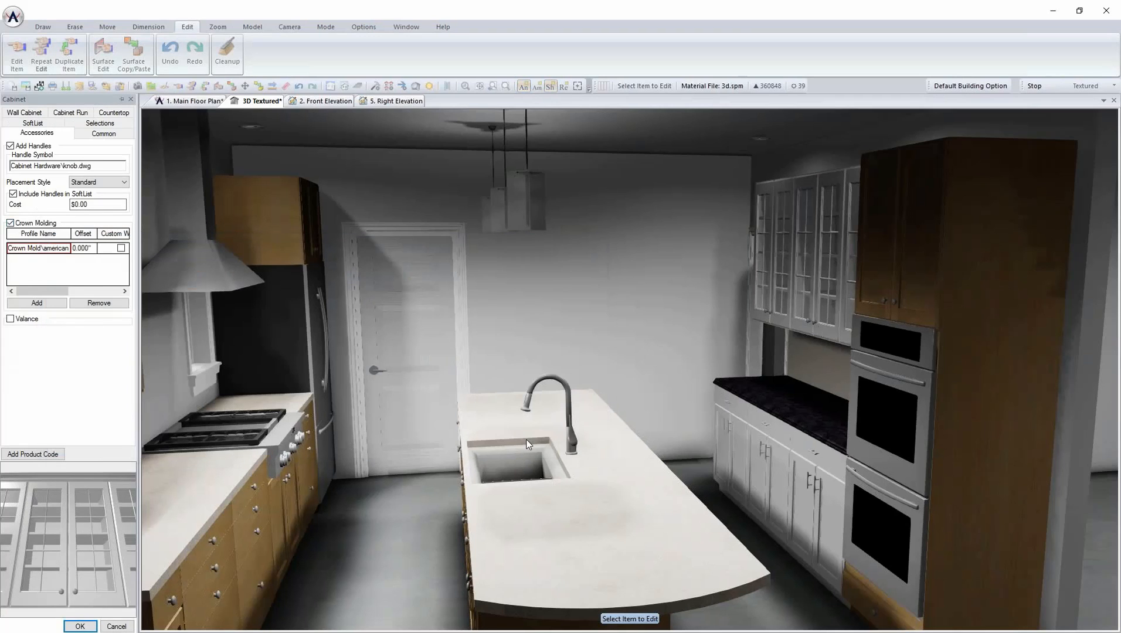
click(73, 625)
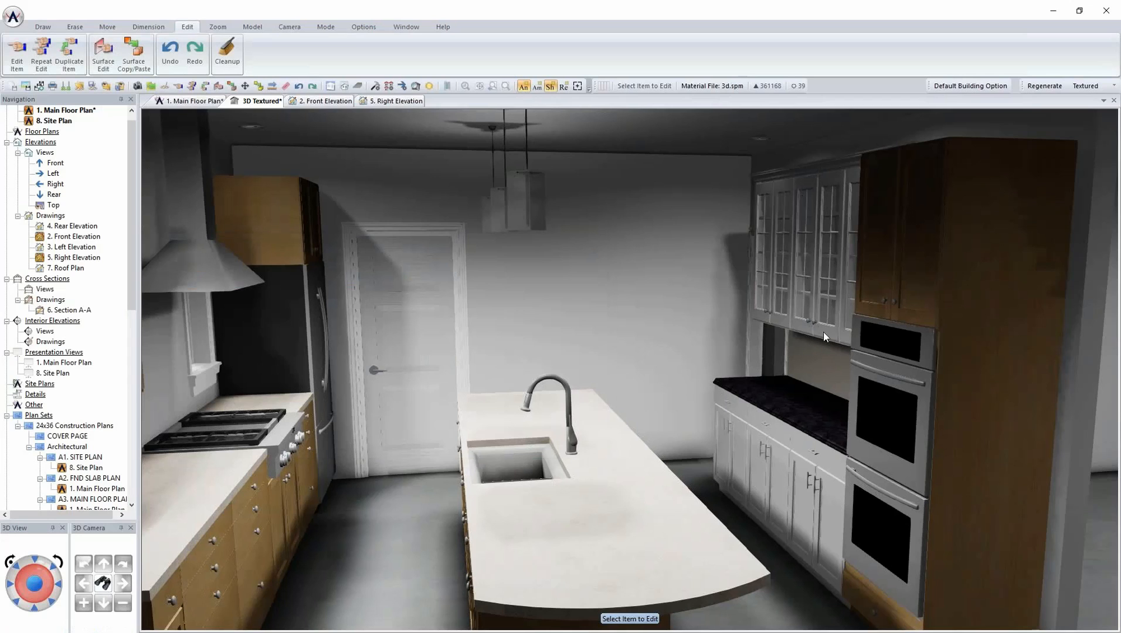
right_click(914, 264)
click(999, 327)
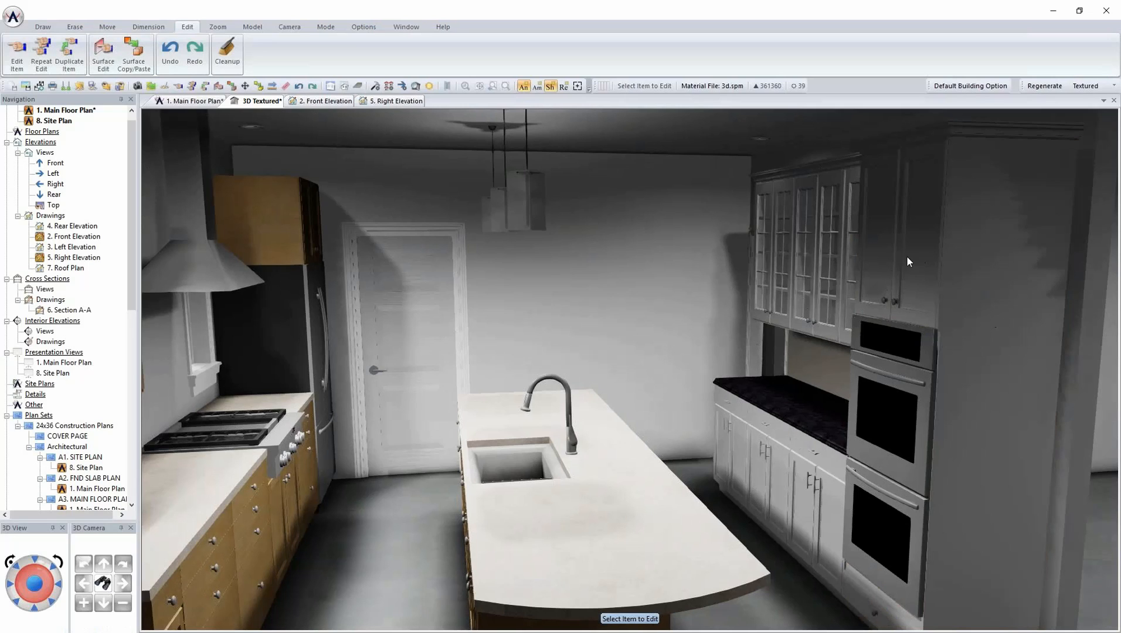
- Edit the base cabinet run along the cooktop wall and set its finish to Painted
key(Left)
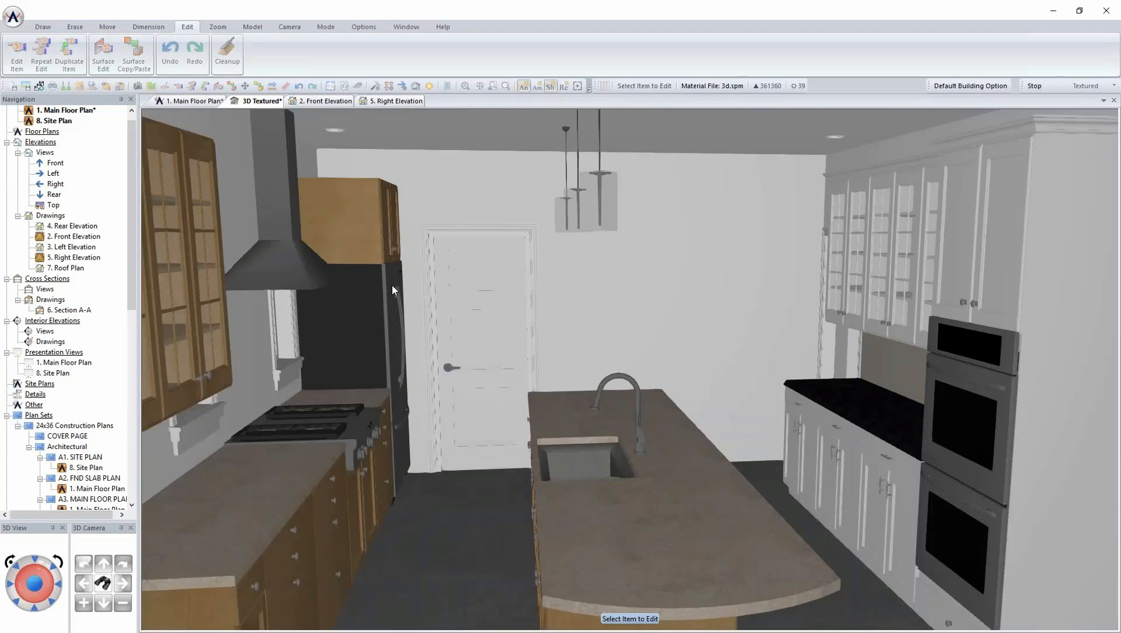
key(Left)
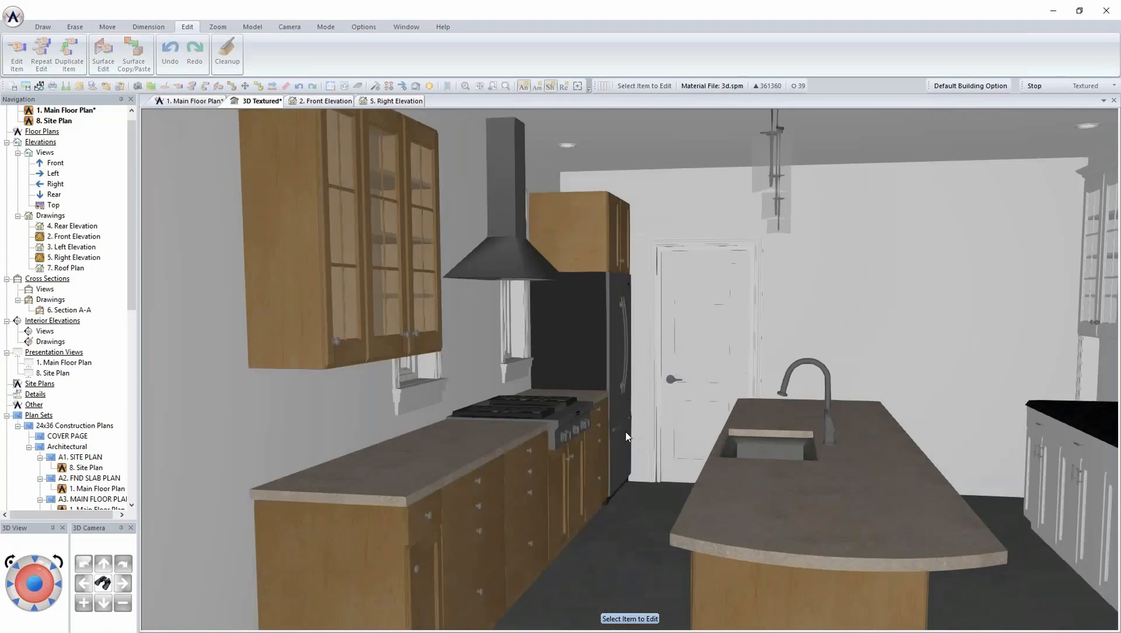
key(Left)
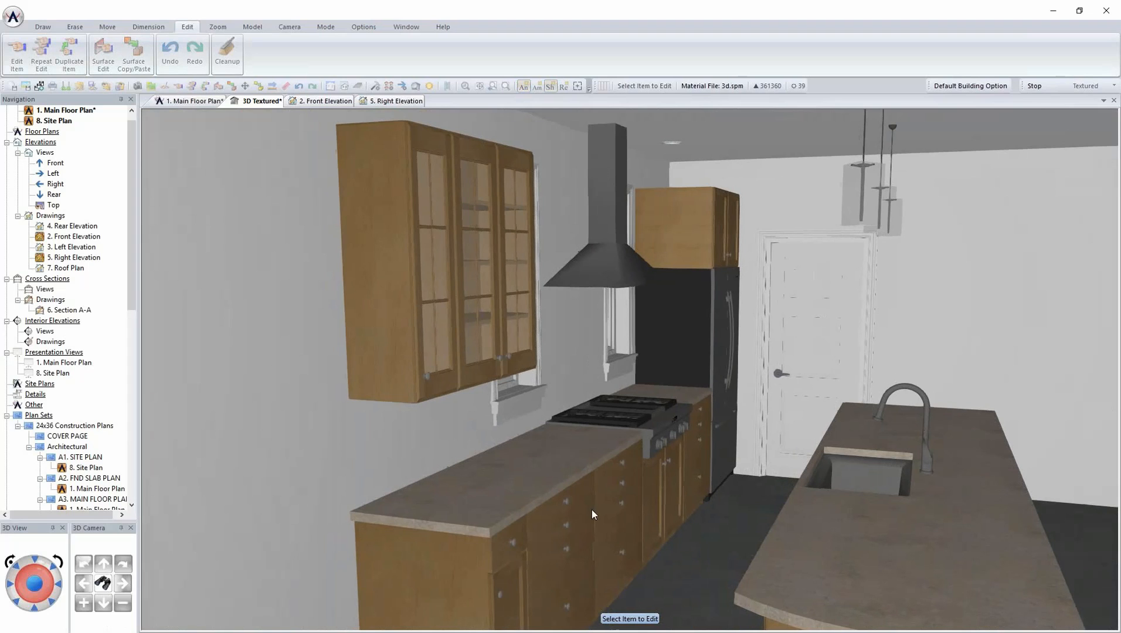
right_click(604, 512)
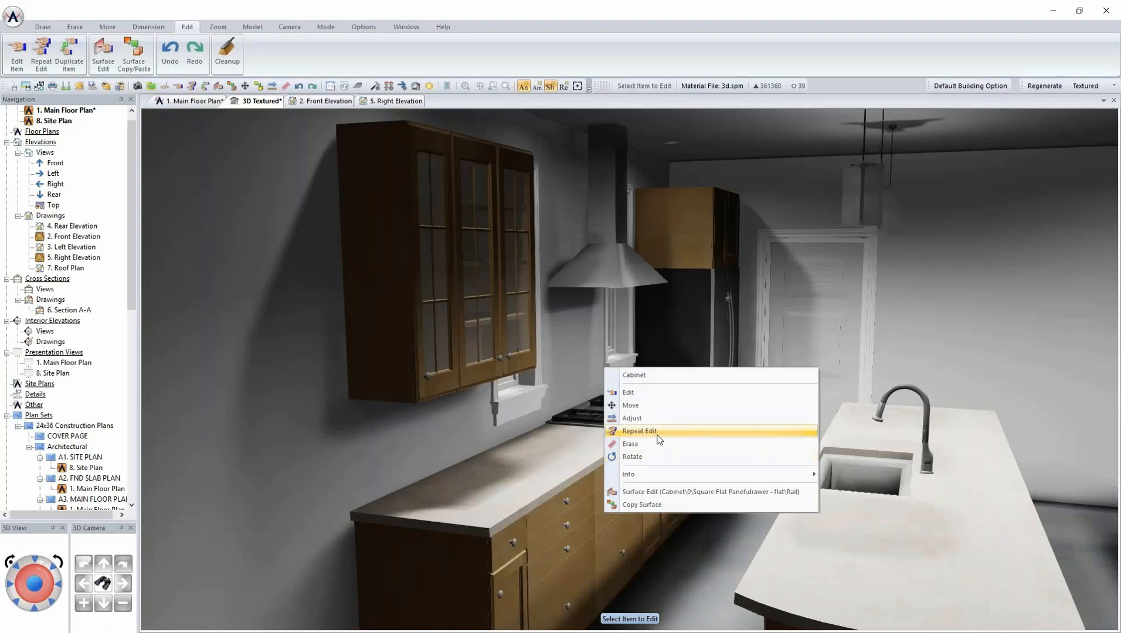
click(655, 392)
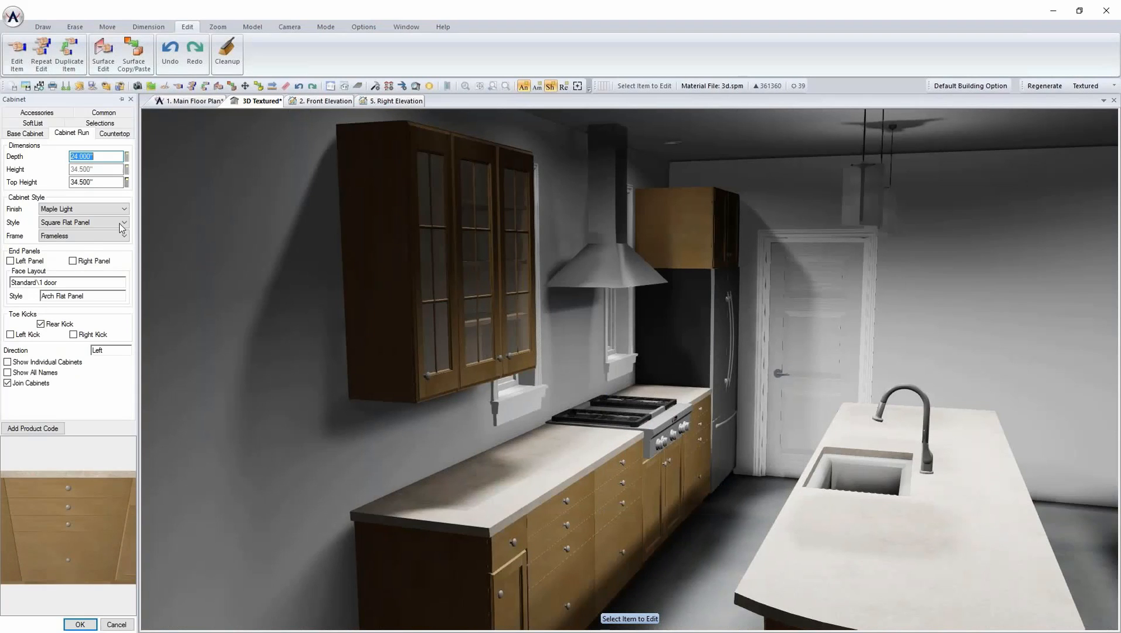
click(87, 209)
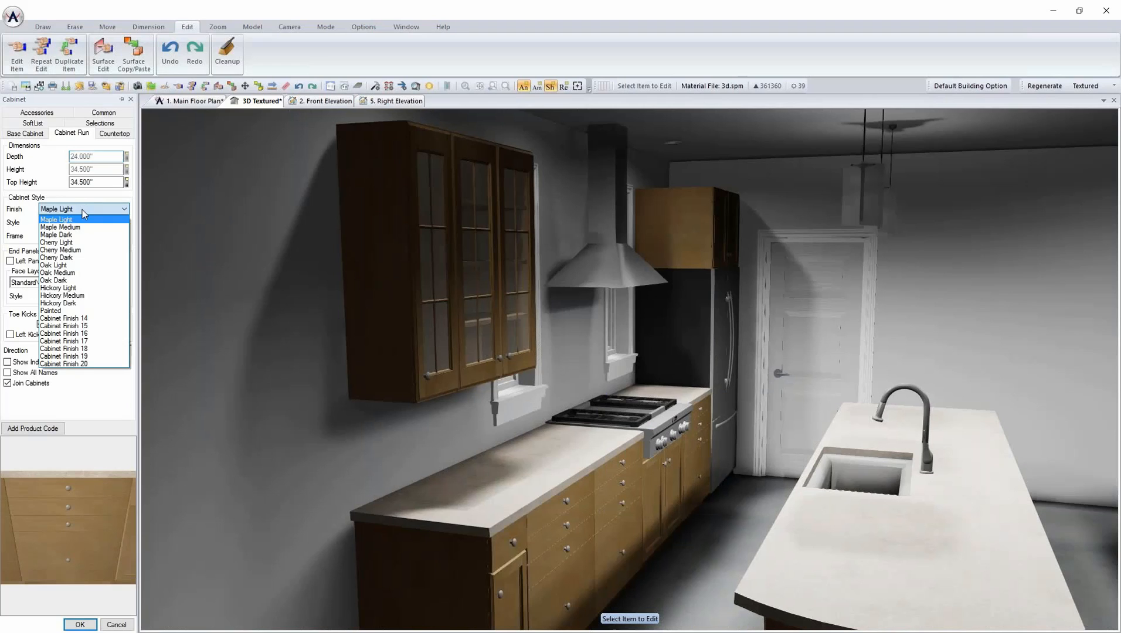
click(73, 317)
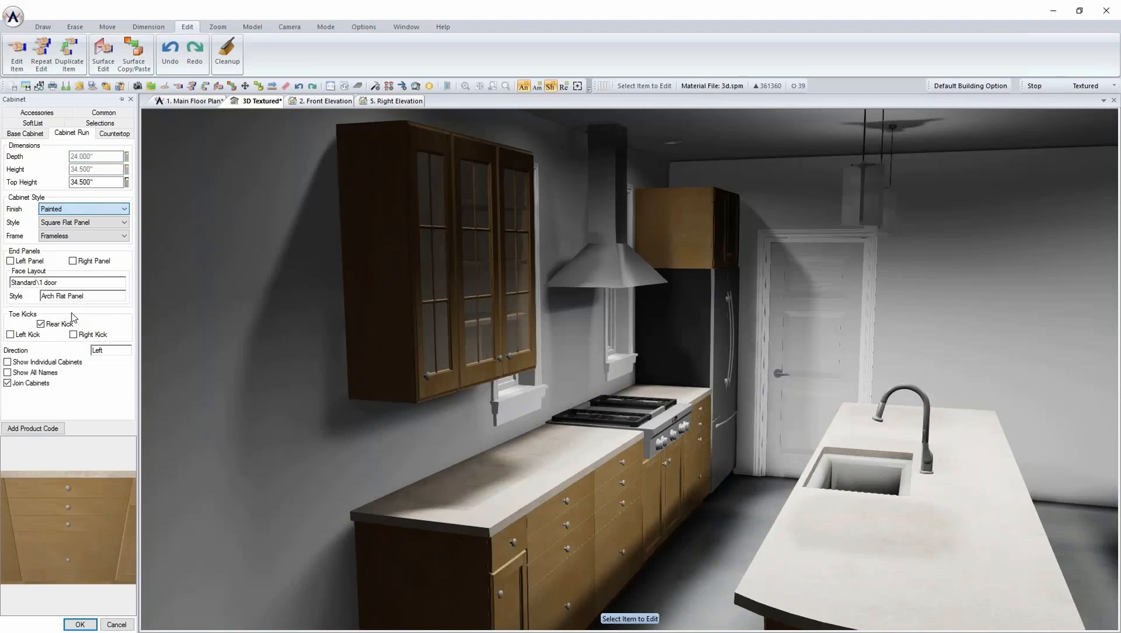
- Set the cooktop run's countertop finish to Marble and add a nosing with the cove dupont profile
click(118, 137)
click(62, 166)
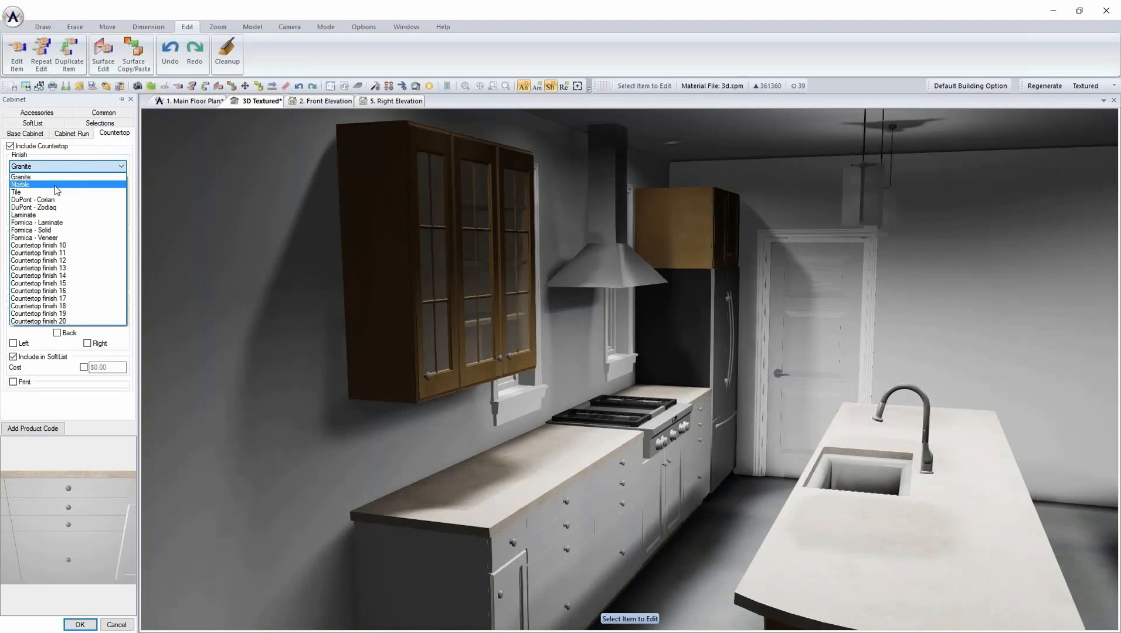
click(57, 191)
click(35, 296)
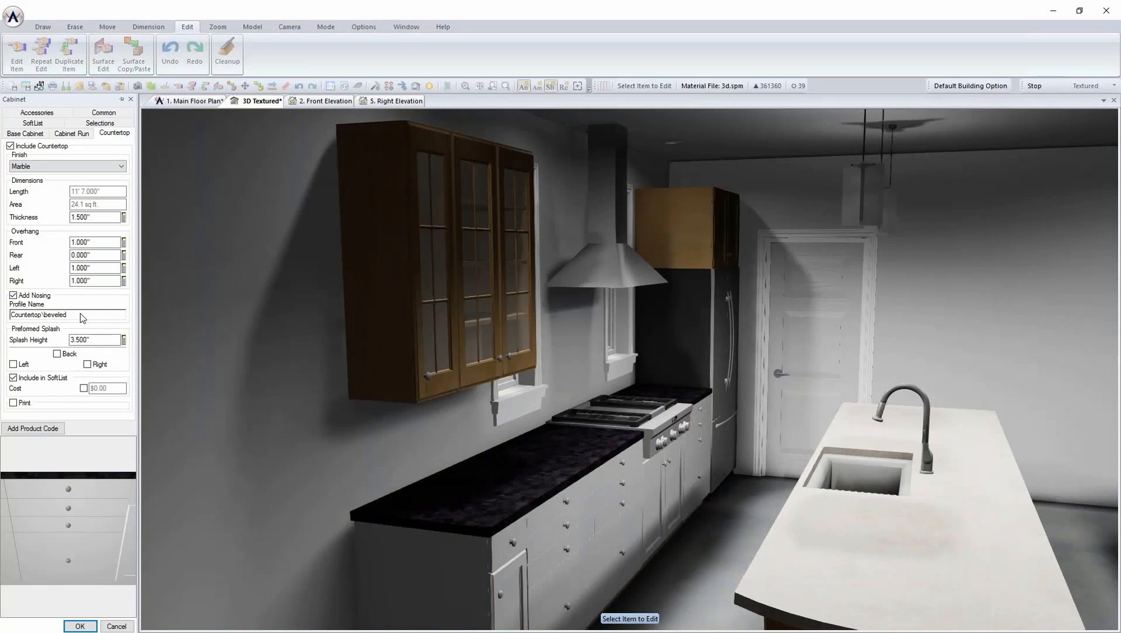
click(82, 316)
click(272, 384)
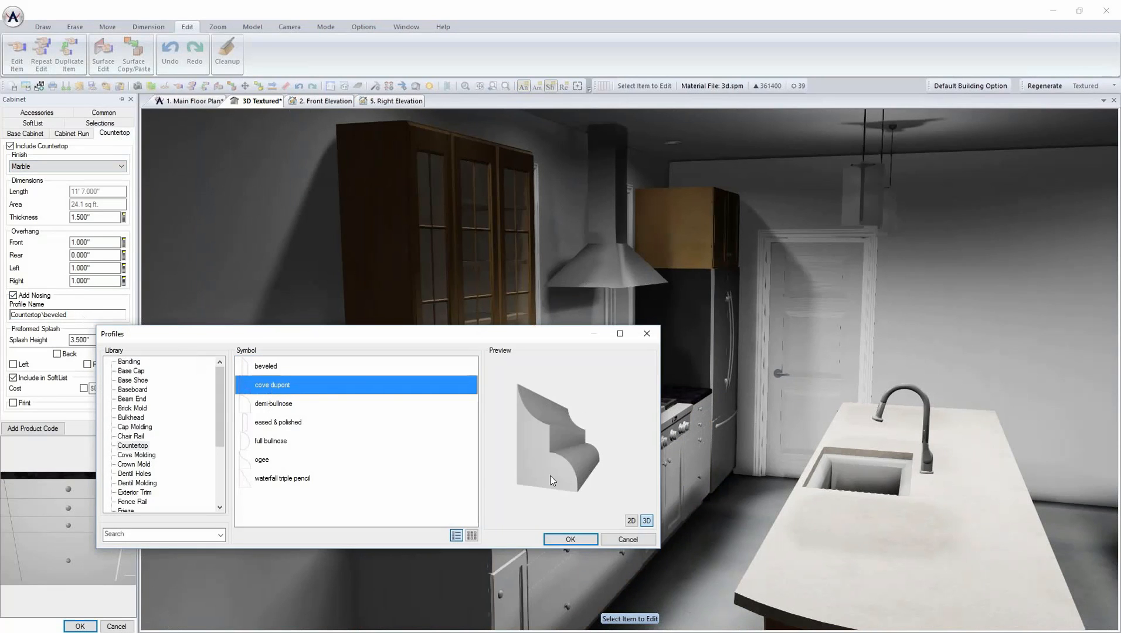
click(566, 538)
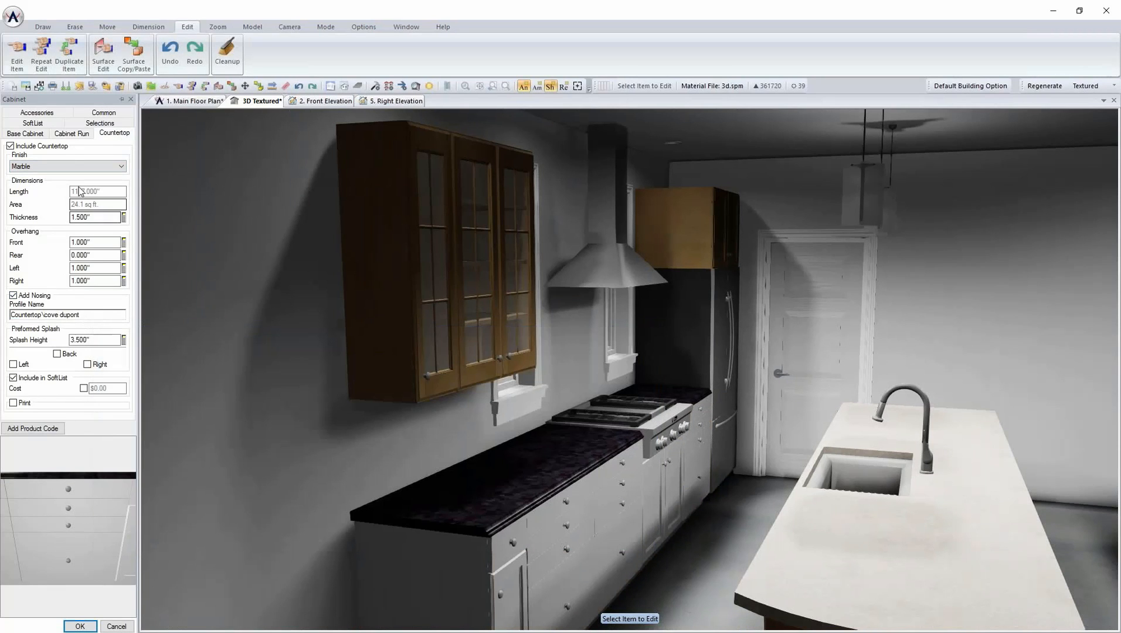
- Replace the cooktop run's handle symbol with pull pipe.dwg from Cabinet Hardware and apply the cabinet edits
click(37, 112)
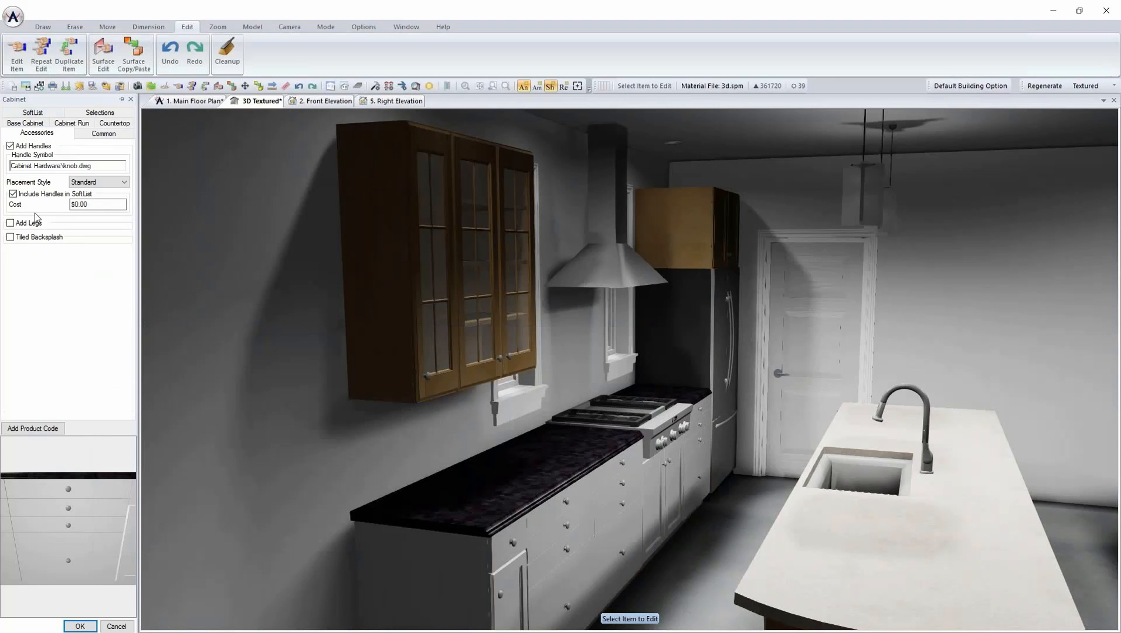
click(44, 165)
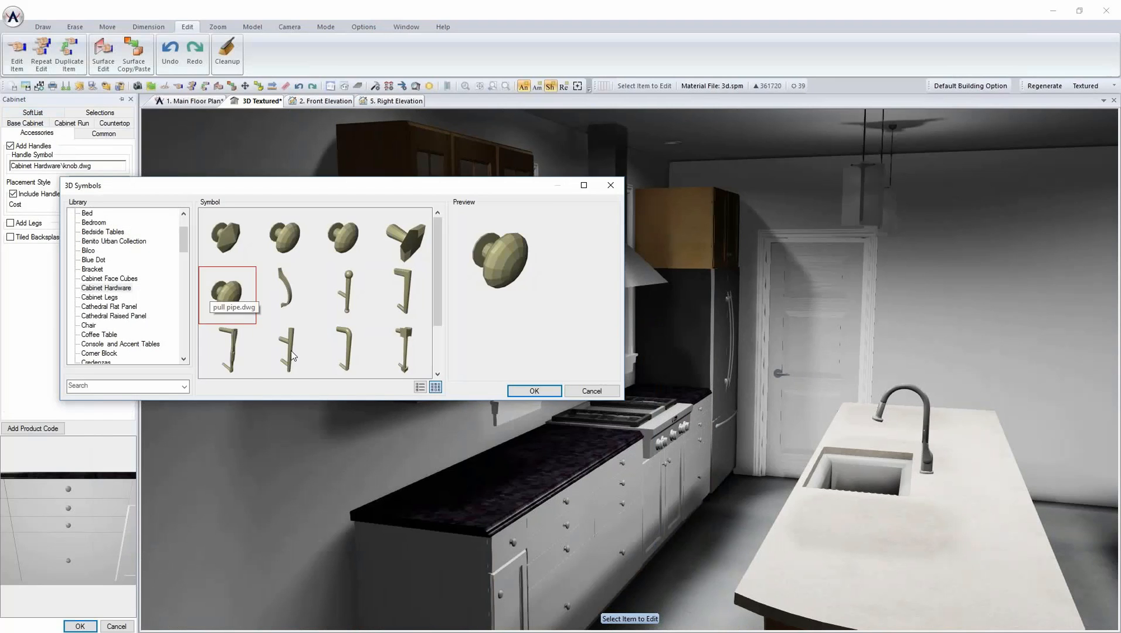
click(290, 351)
click(540, 392)
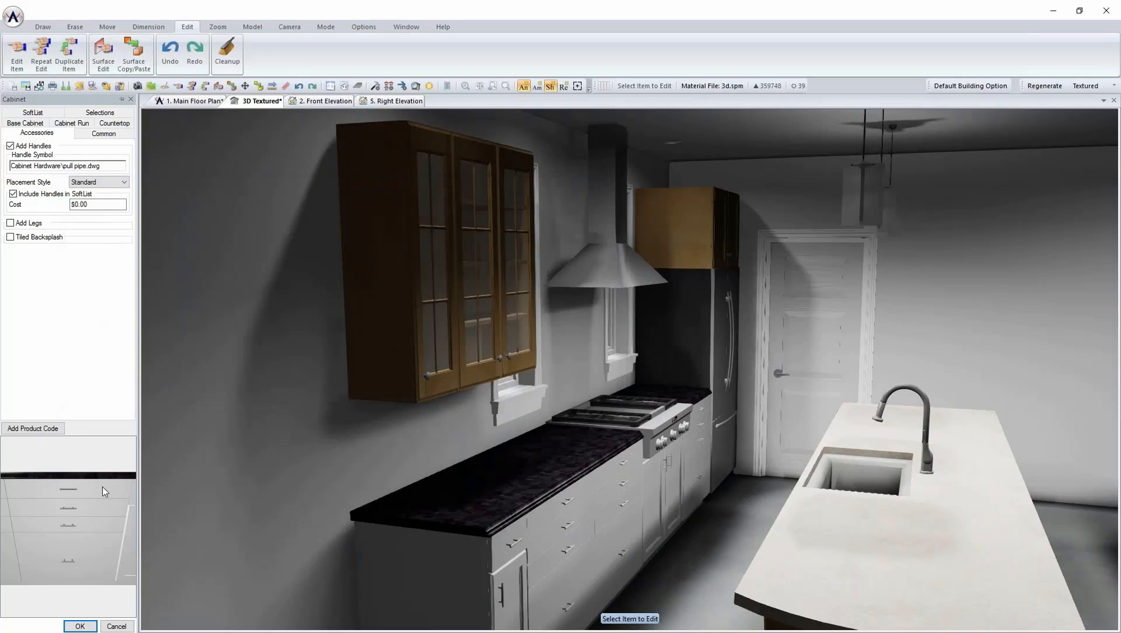
click(67, 626)
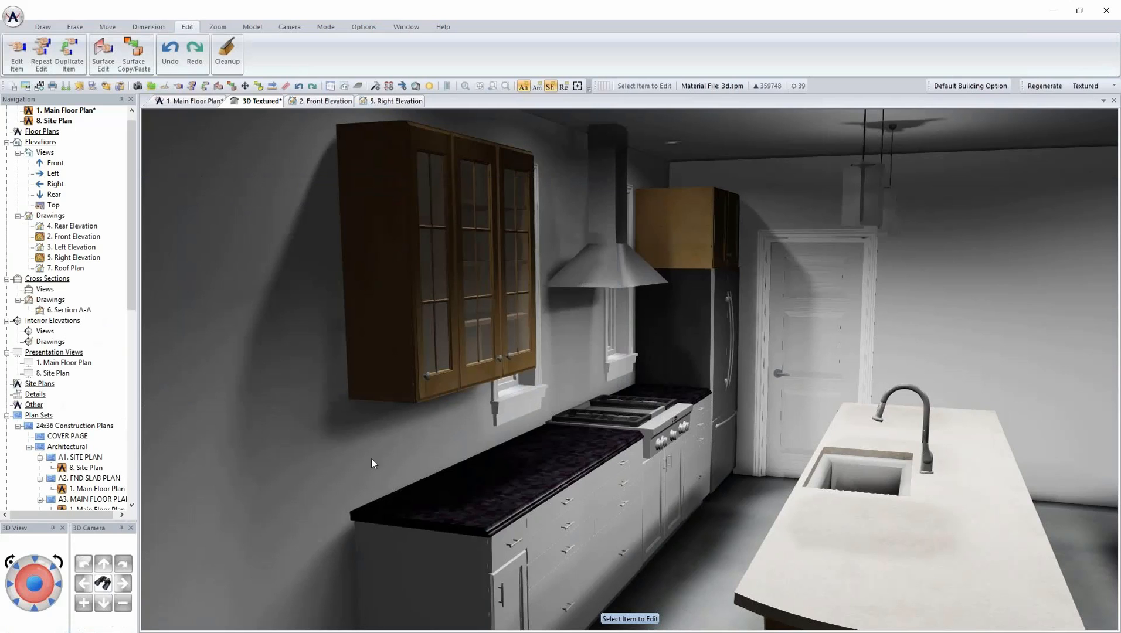
- Edit the glass-door wall cabinet run beside the range hood and set its finish to Painted
right_click(432, 385)
click(483, 409)
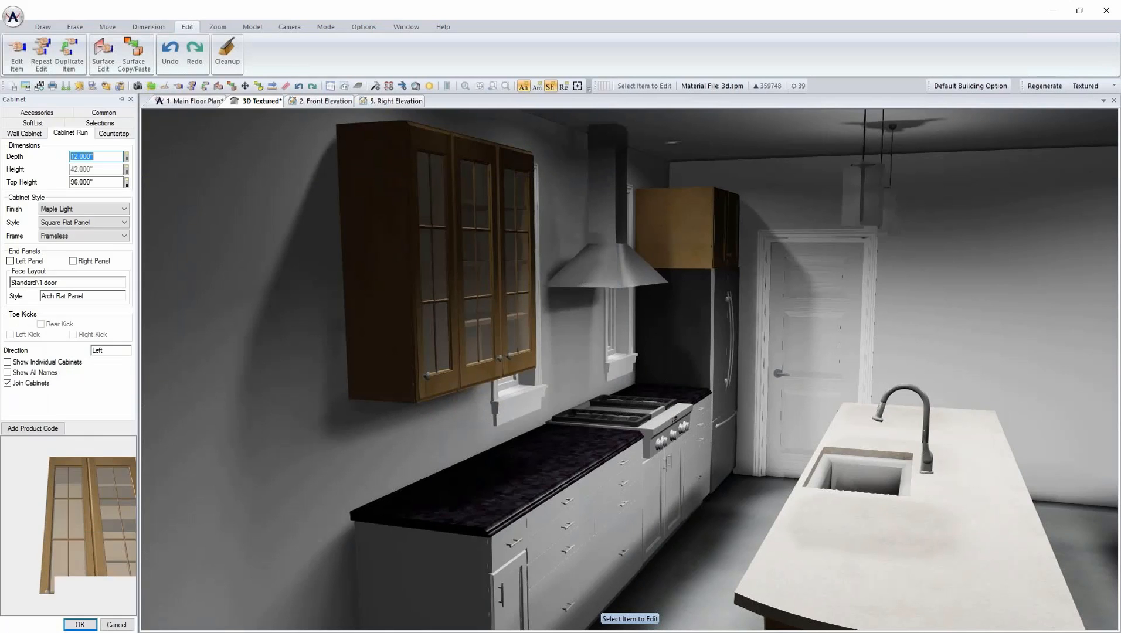
click(82, 209)
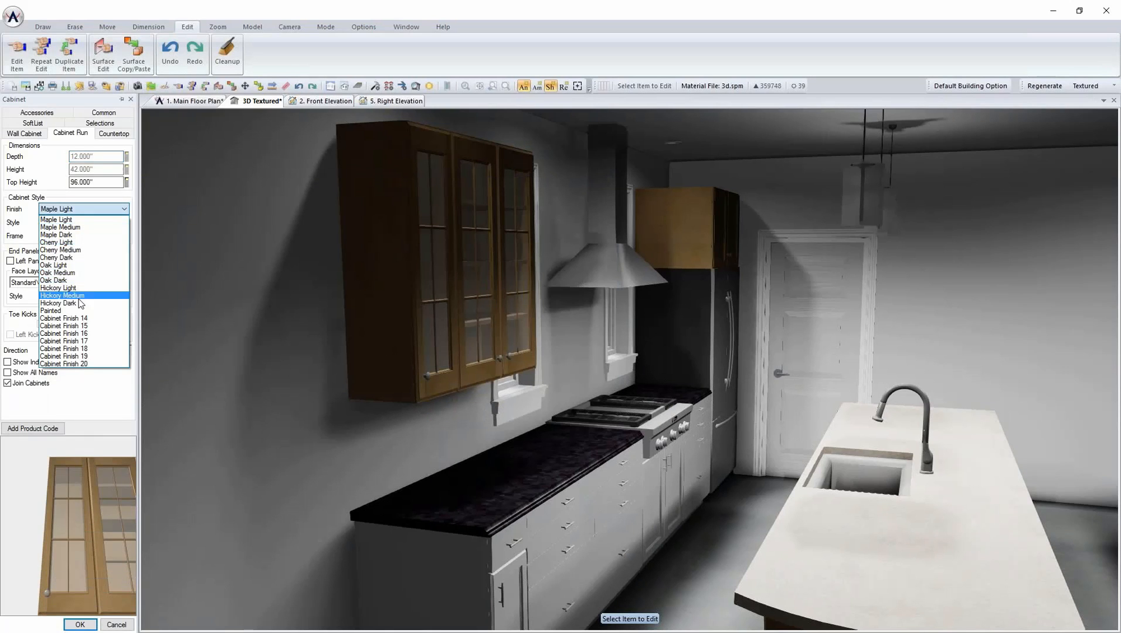
click(76, 311)
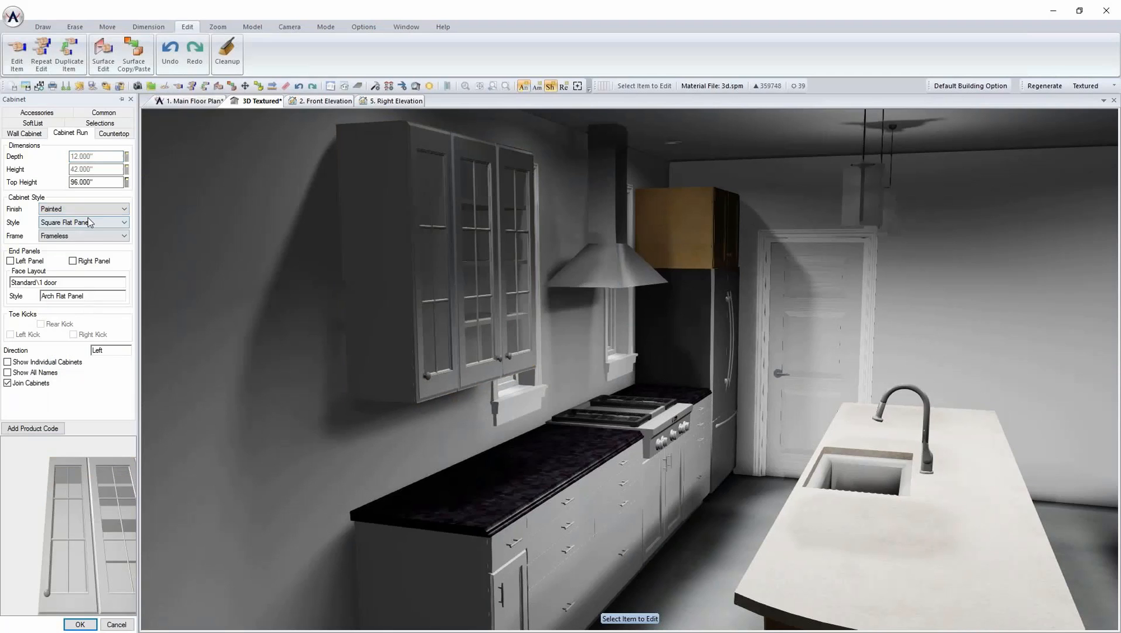
- Add american crown molding to the wall cabinets beside the range hood and repeat the cabinet edit on the cabinet above the refrigerator
click(54, 114)
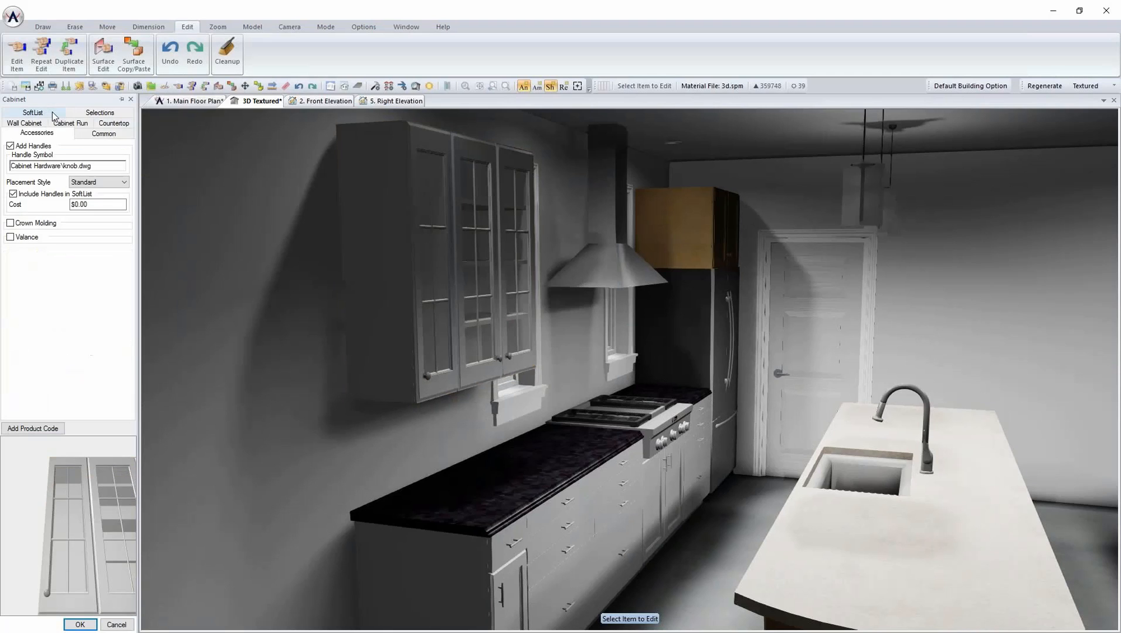
click(30, 223)
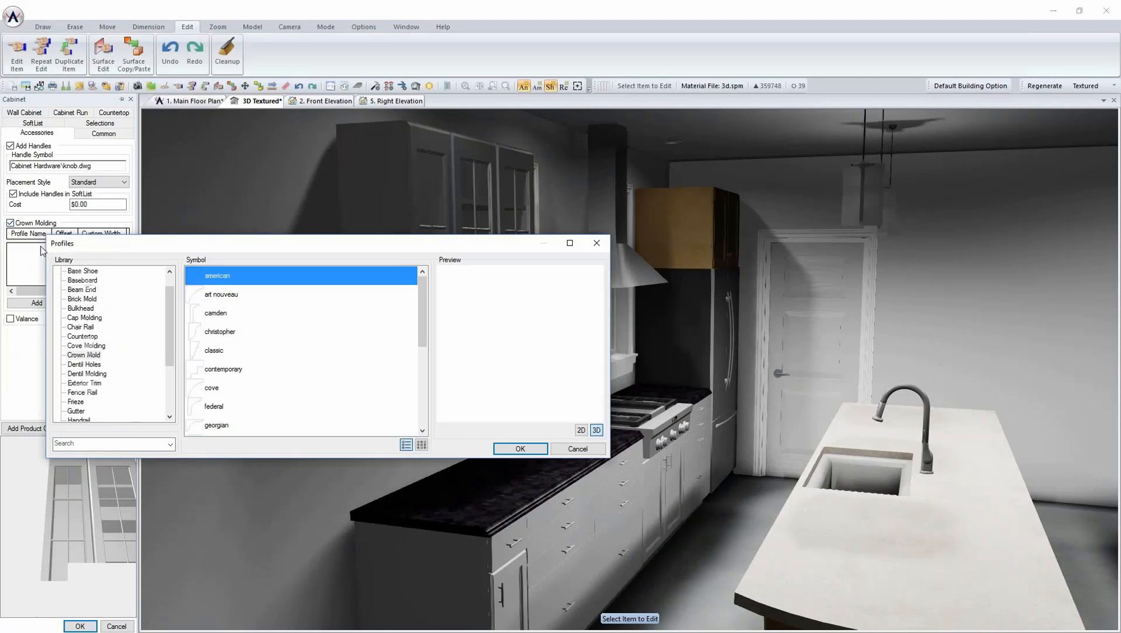
click(520, 449)
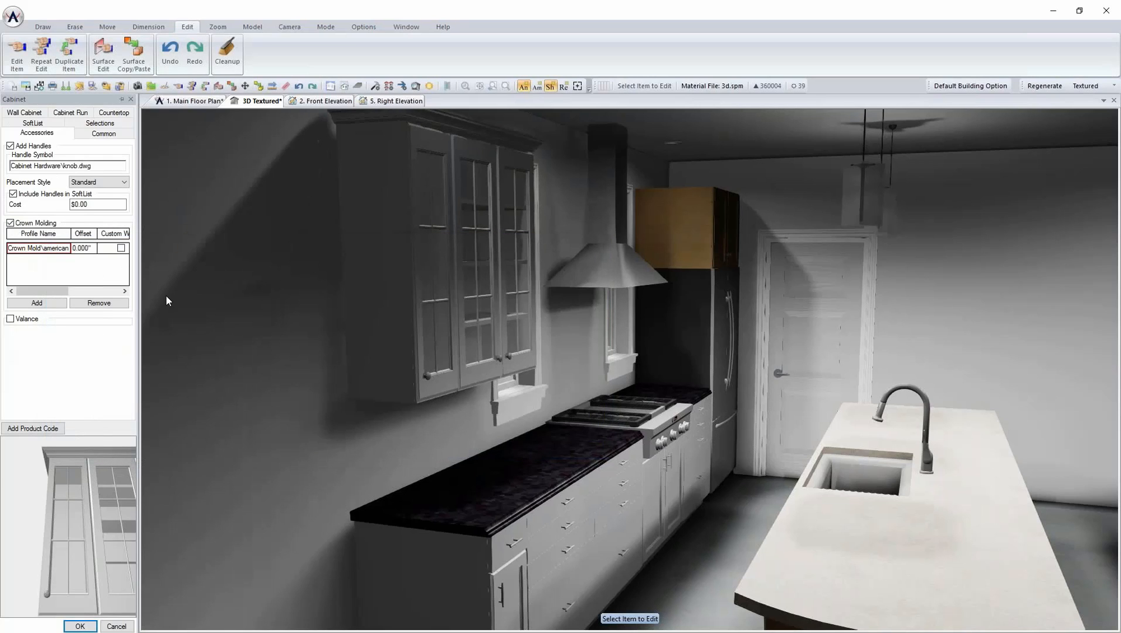
click(79, 626)
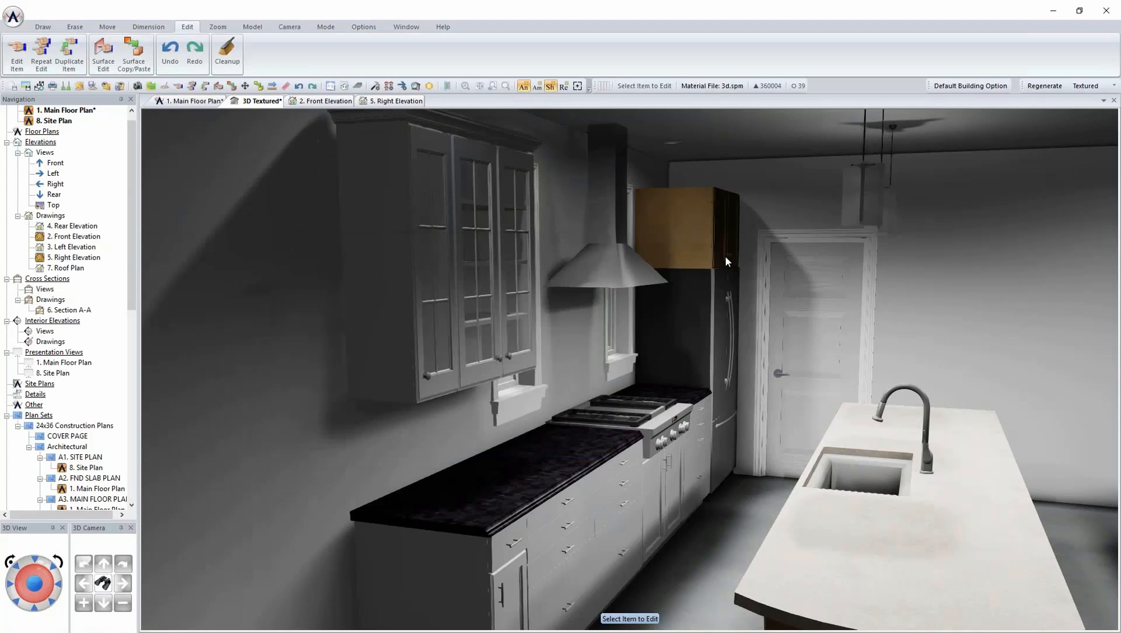
right_click(708, 238)
click(746, 301)
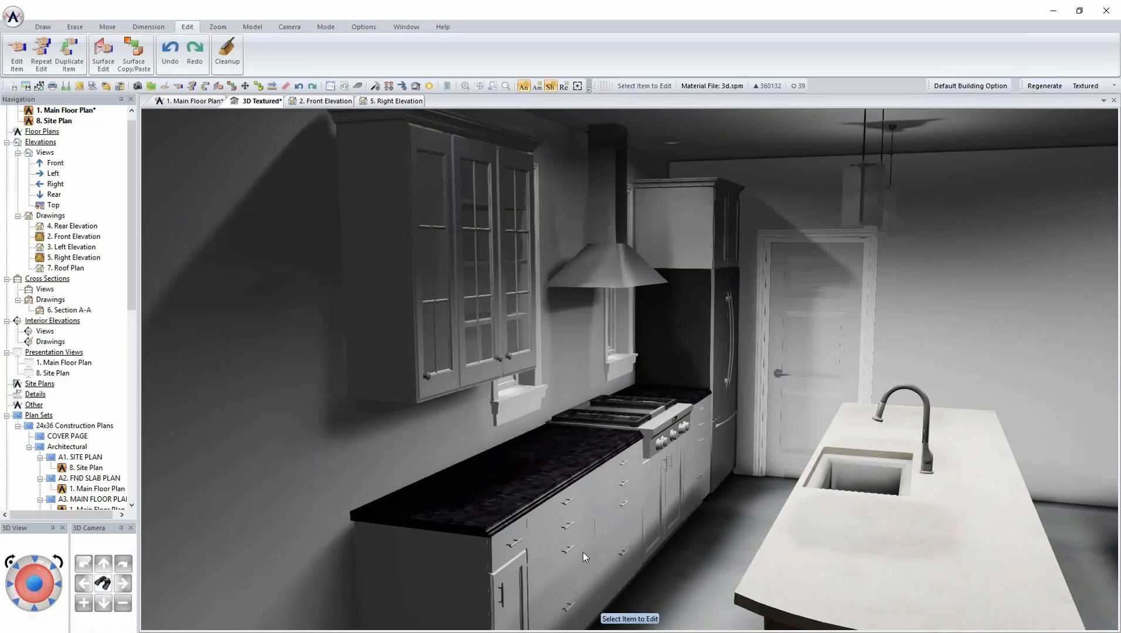
- Open the base cabinet settings of the flat drawer cabinet beside the end door cabinet in the cooktop run
middle_drag(572, 552, 624, 540)
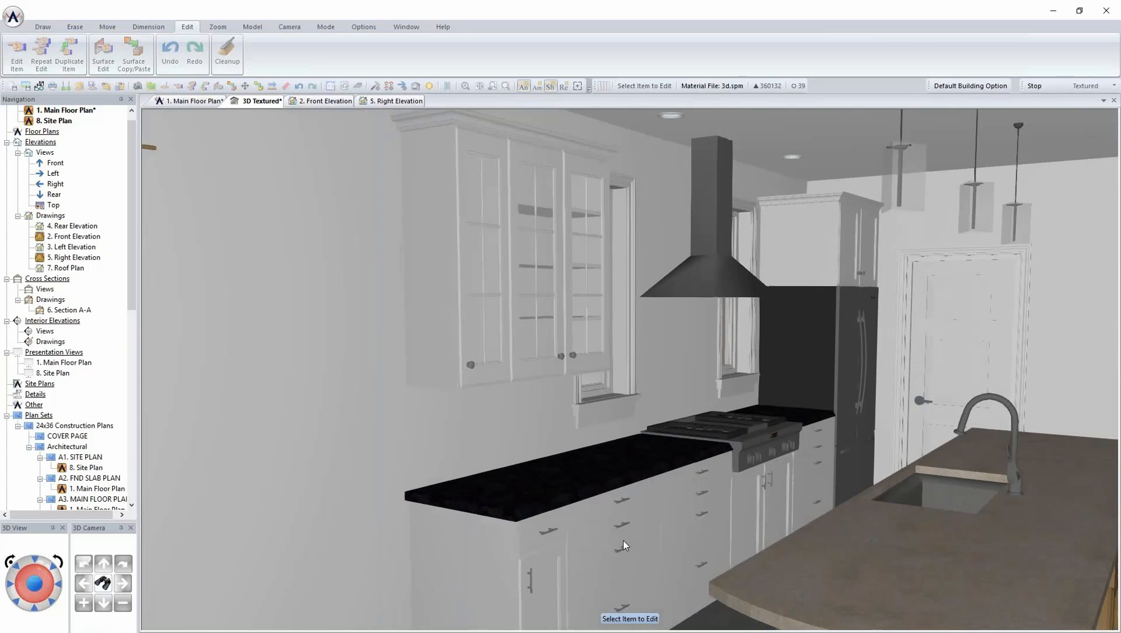
right_click(599, 534)
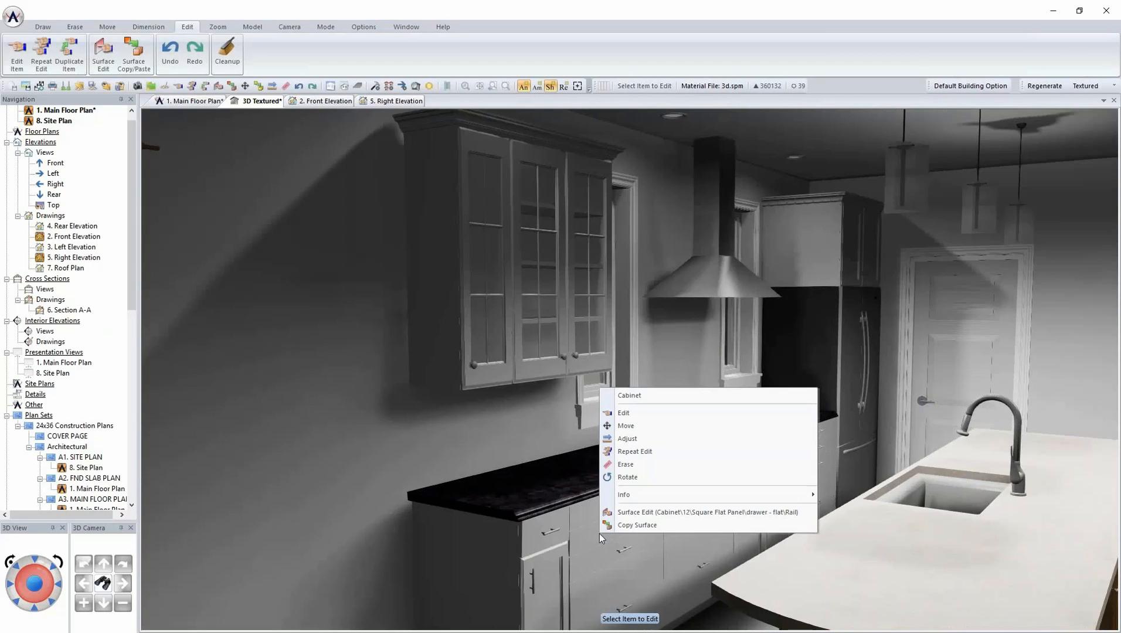
click(656, 420)
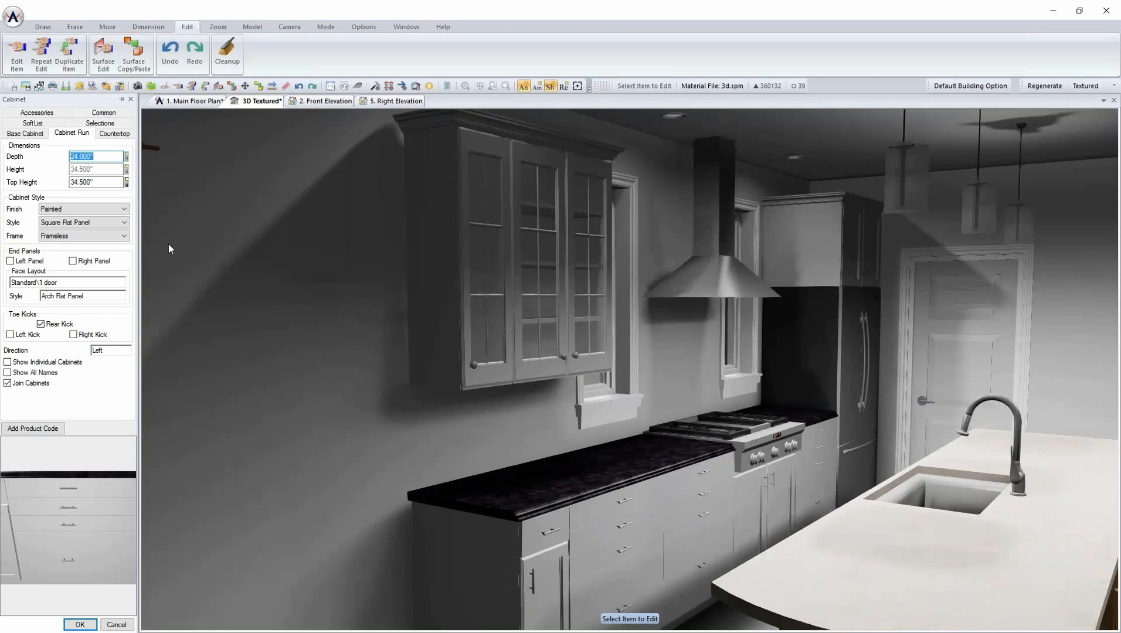
click(22, 135)
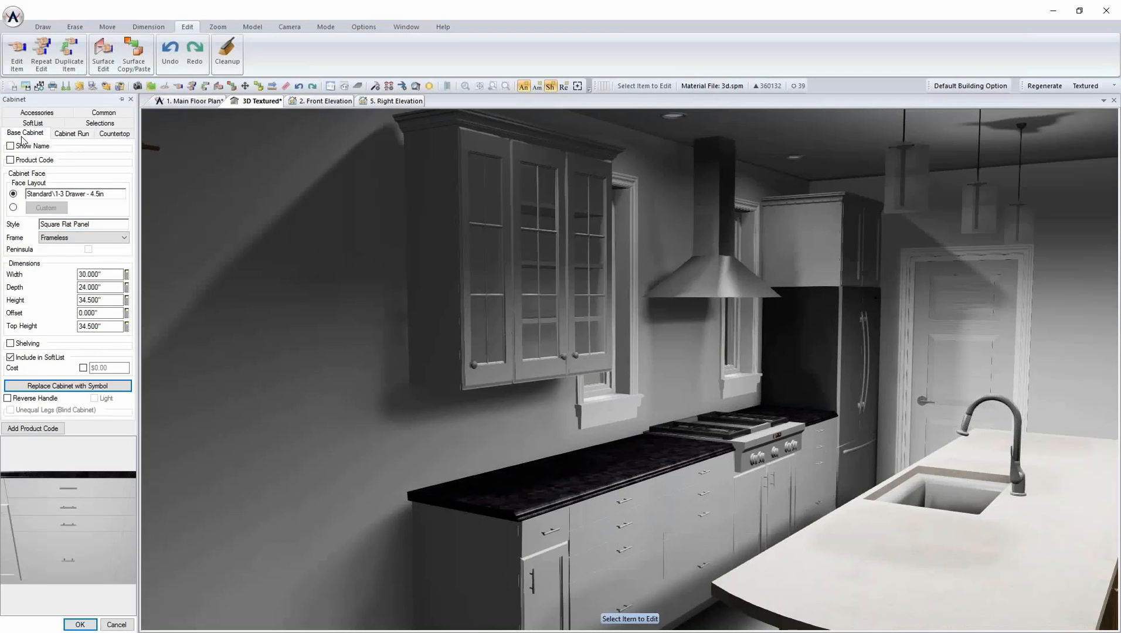
click(92, 225)
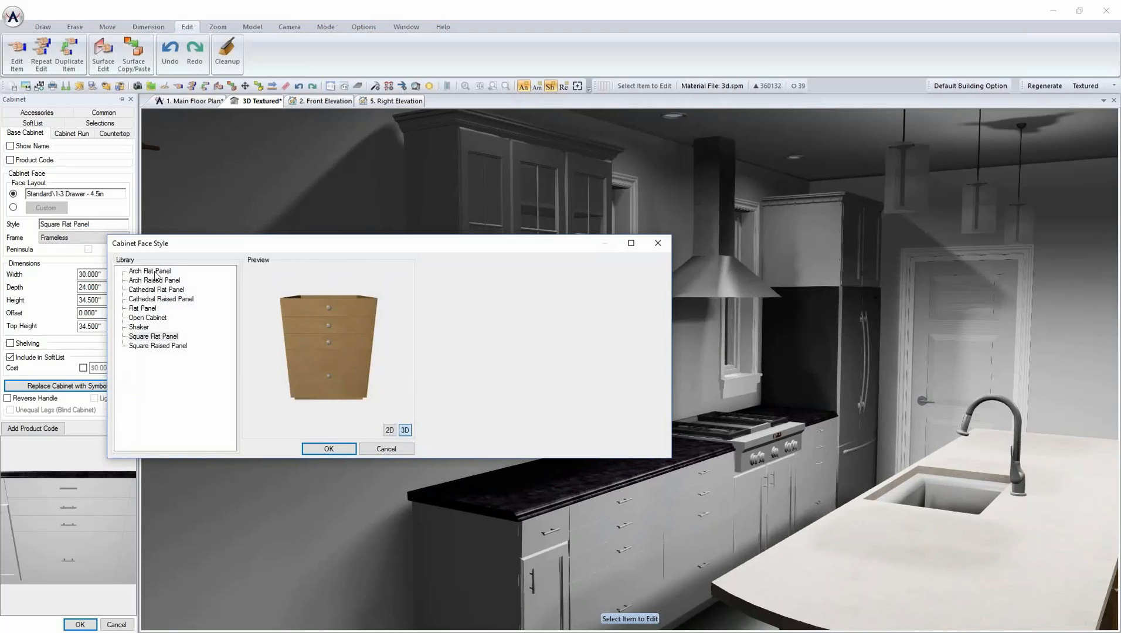
click(153, 337)
click(170, 345)
click(165, 336)
click(396, 453)
- Try the Face Frame option on the drawer cabinet and return its frame to Frameless
click(93, 238)
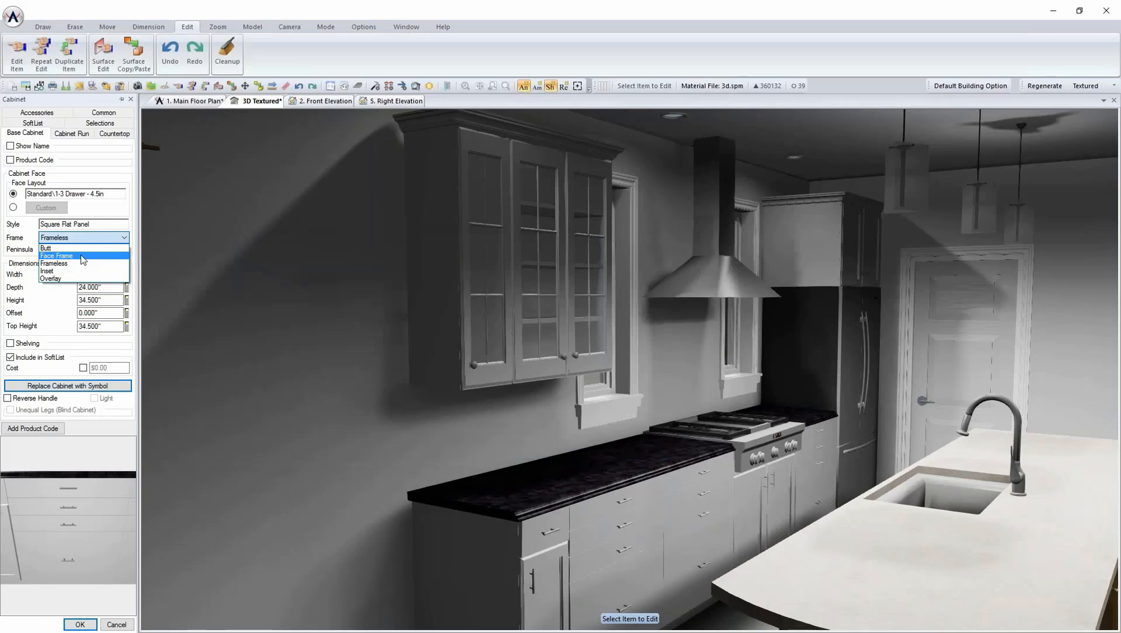
click(81, 256)
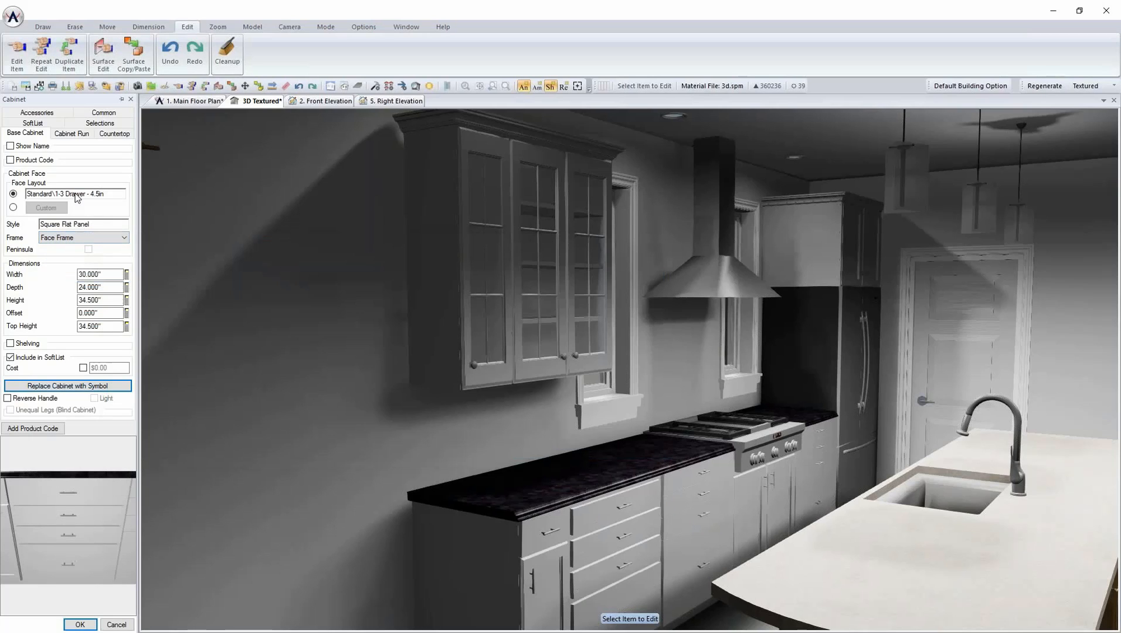
click(85, 237)
click(80, 264)
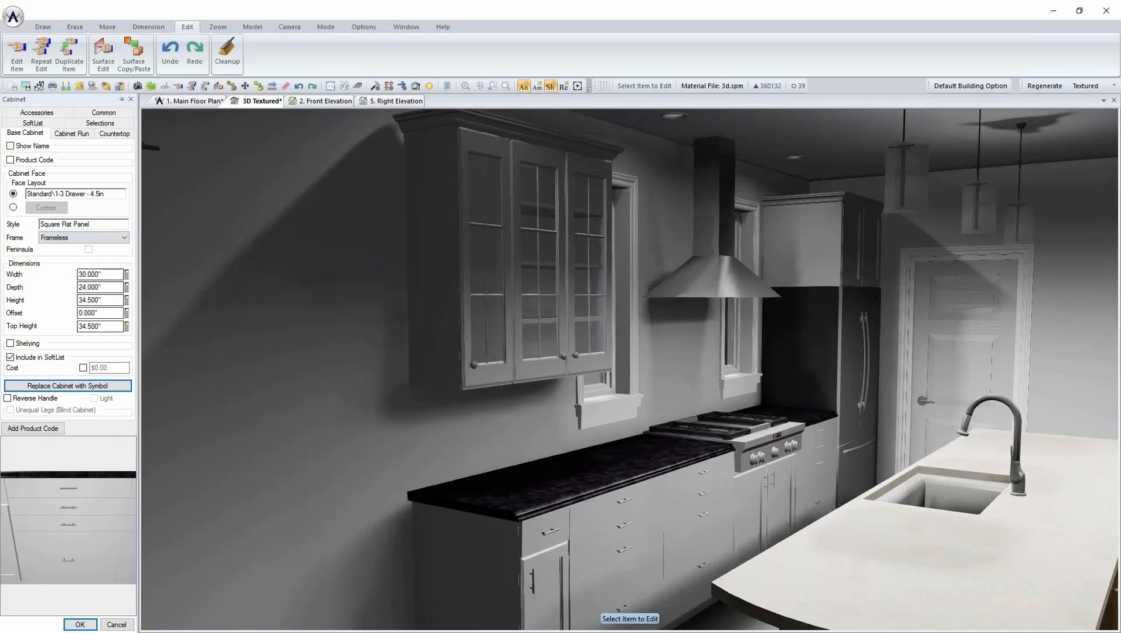
- Filter the drawer cabinet's layouts to Recessed drawers and apply the Standard\1-3 drawer - recessed face layout
click(73, 197)
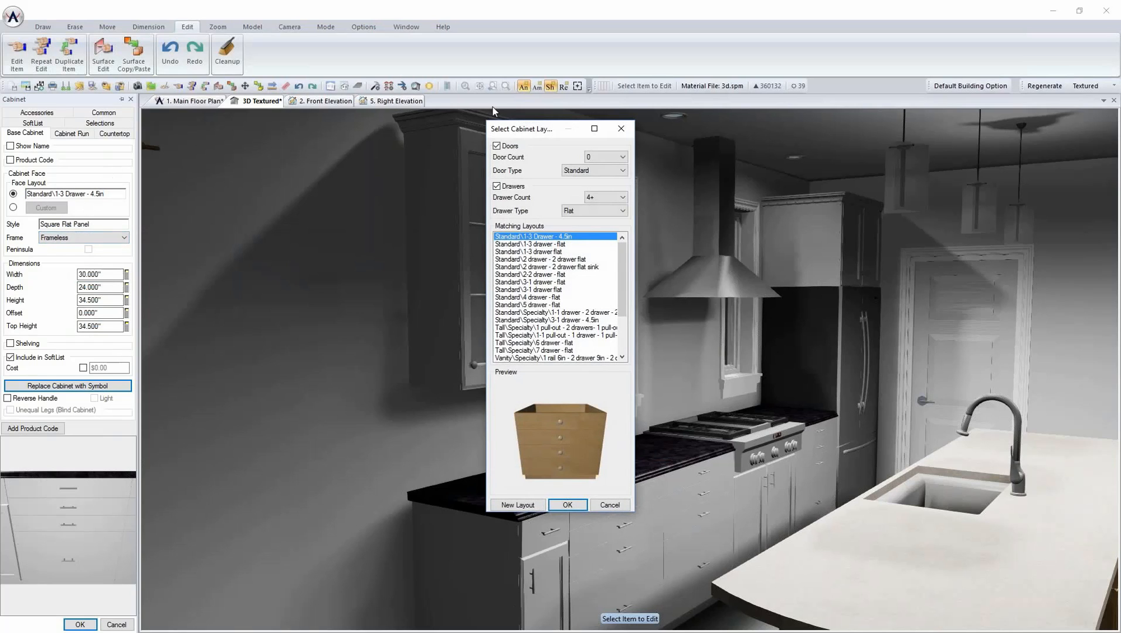
click(608, 212)
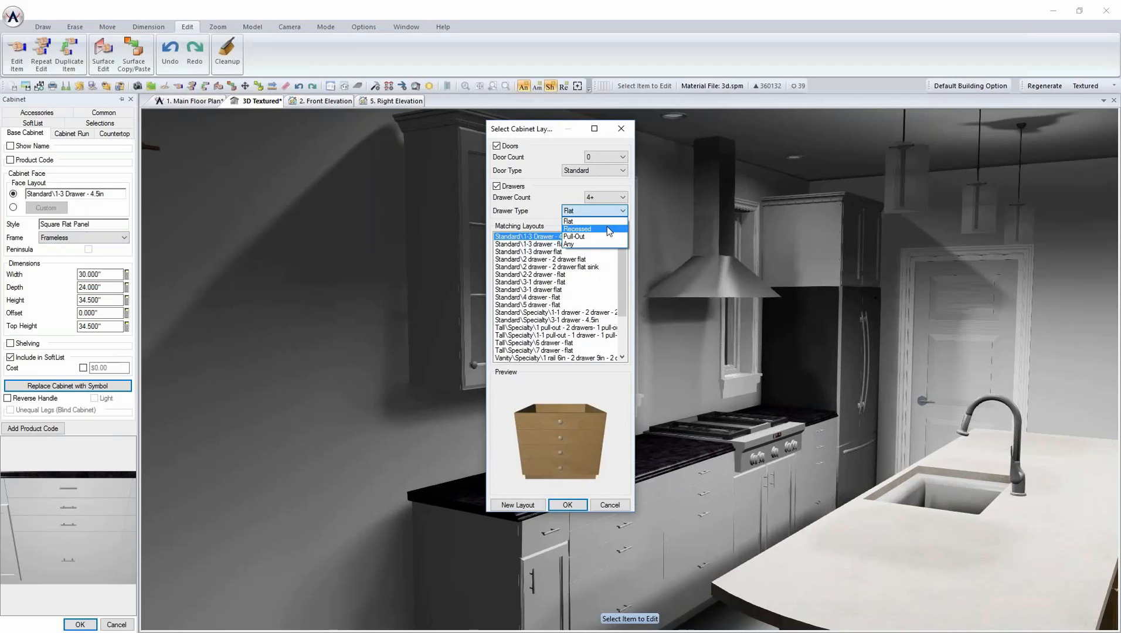
click(607, 226)
click(567, 506)
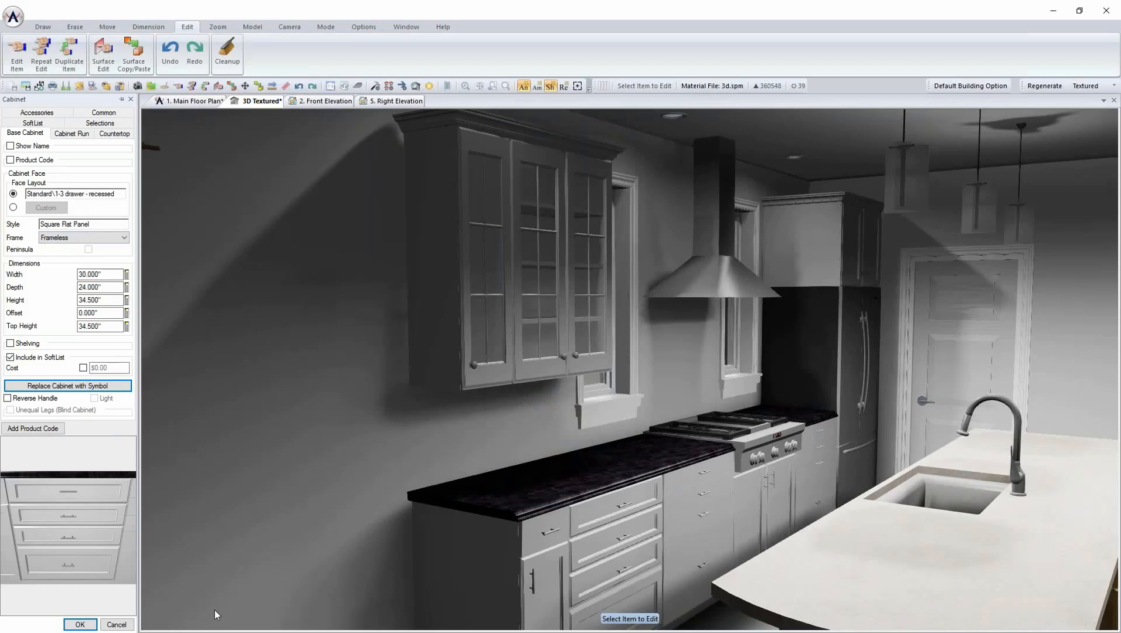
click(78, 624)
- Repeat the recessed drawer edit on the cooktop run's other drawer cabinet, the cabinet beside the refrigerator and the end cabinet
right_click(711, 520)
click(784, 466)
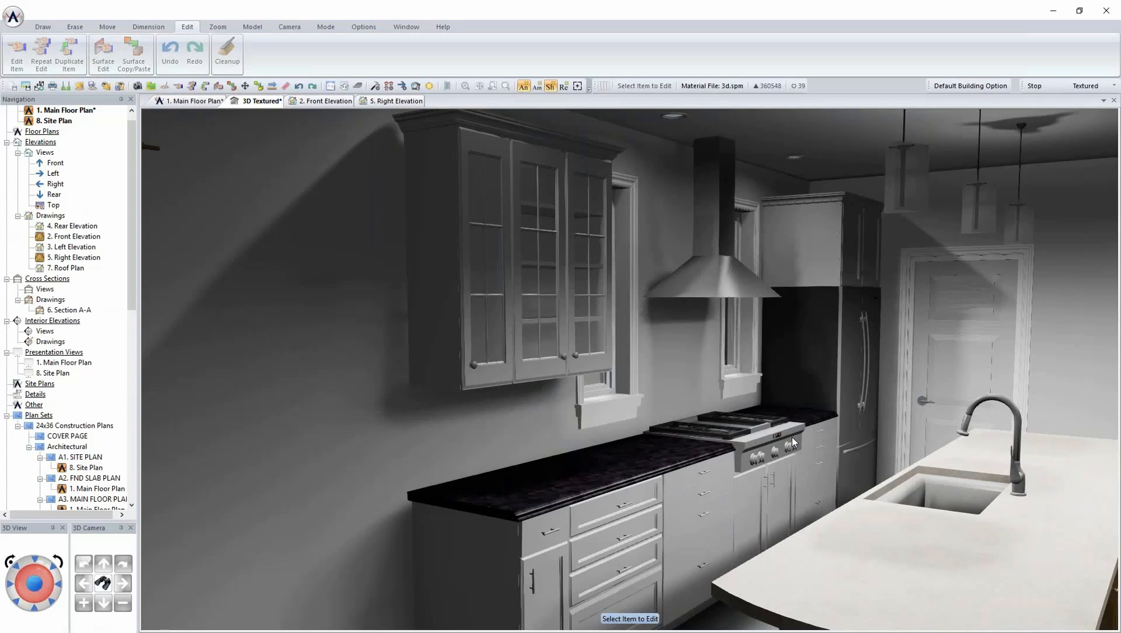
right_click(822, 464)
click(879, 529)
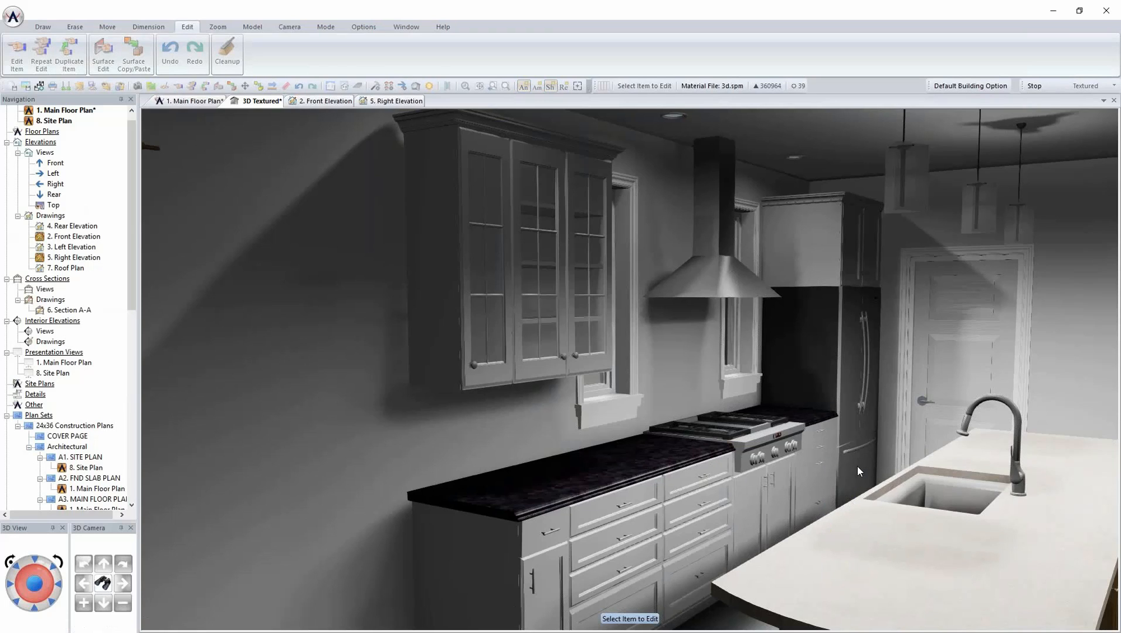
right_click(552, 538)
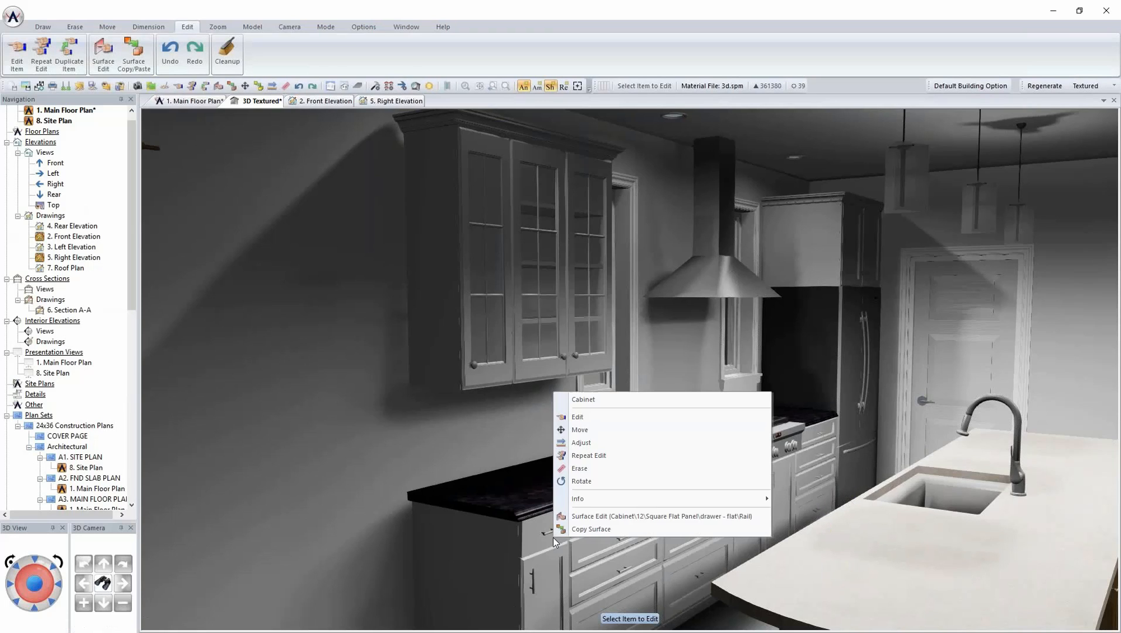
click(609, 456)
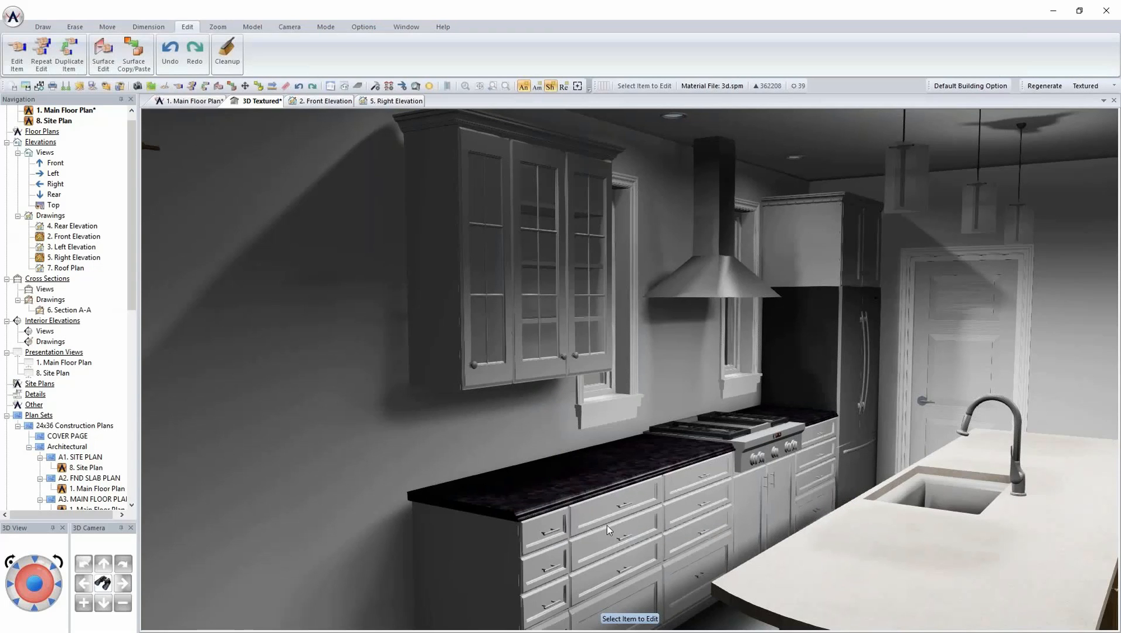
middle_drag(659, 552, 679, 552)
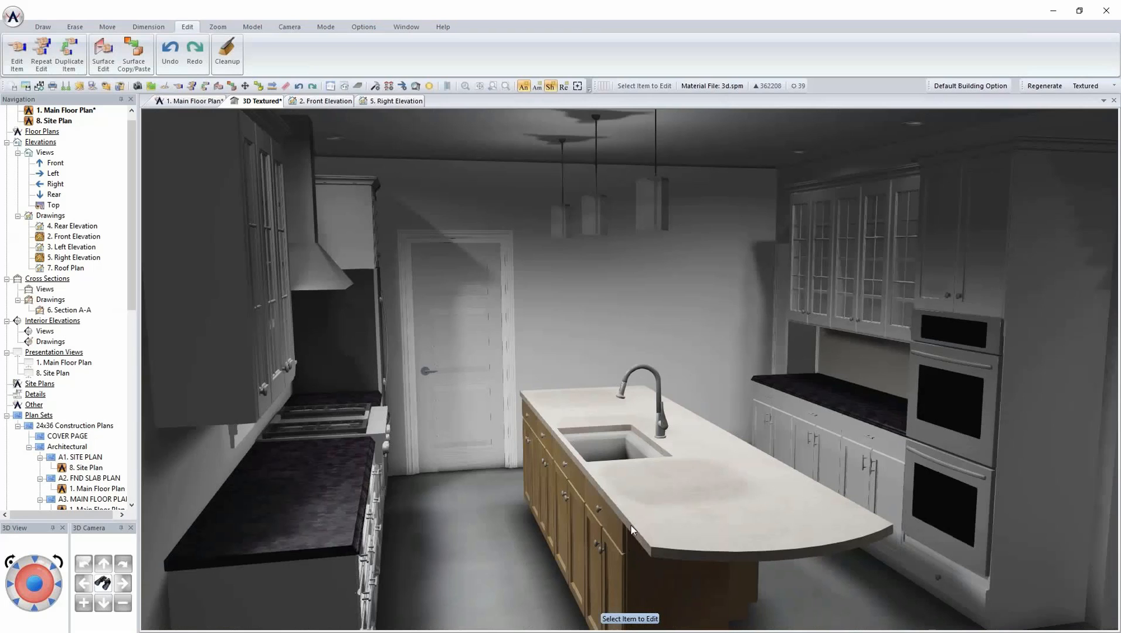
right_click(856, 435)
click(879, 460)
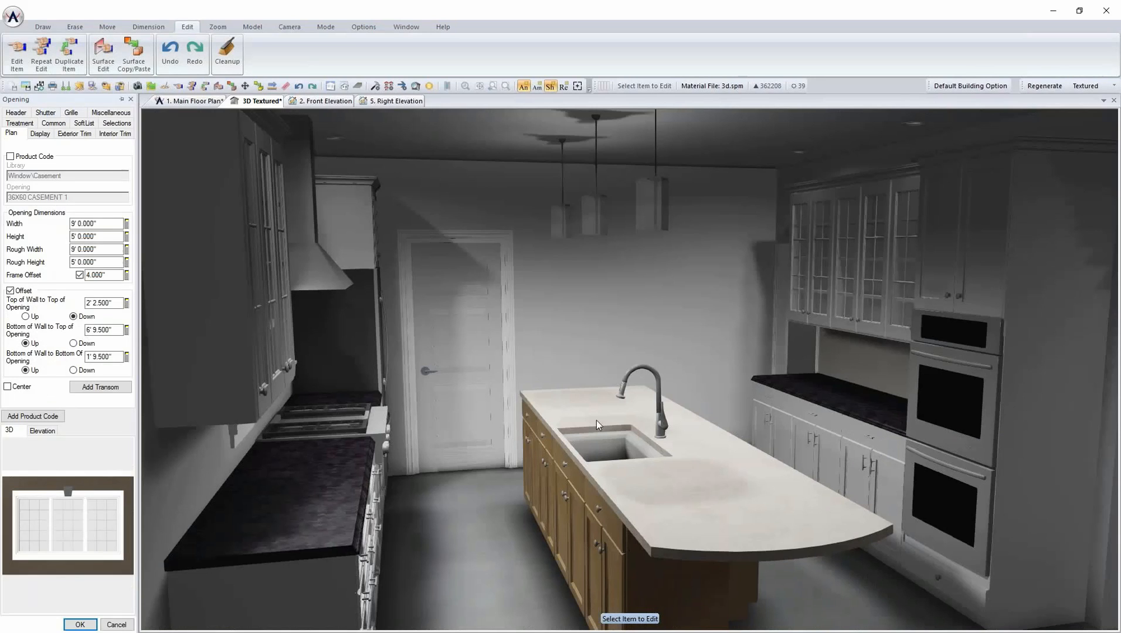
click(112, 626)
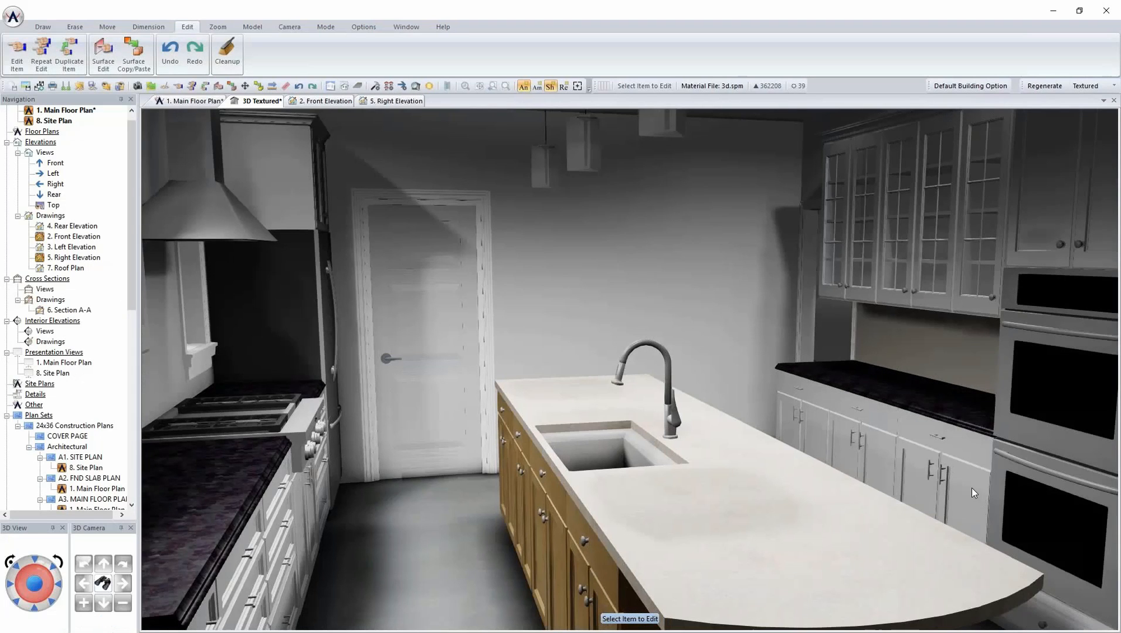
- Edit the base cabinet beside the wall ovens and set its face layout to Standard\2 door - 1 drawer recessed
right_click(971, 488)
click(995, 368)
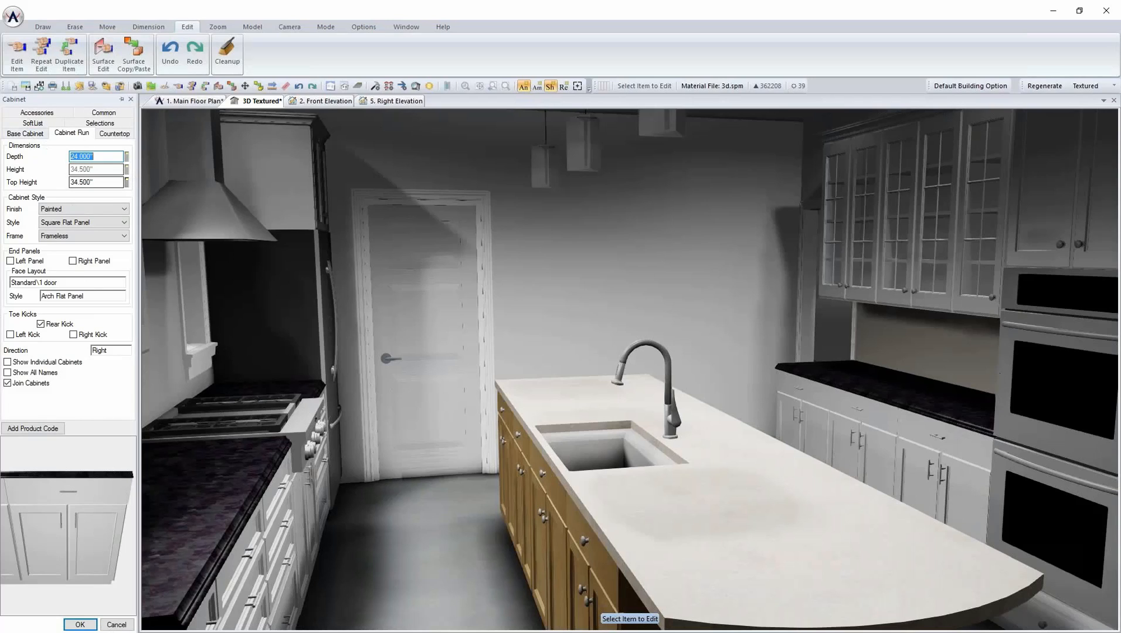
click(34, 133)
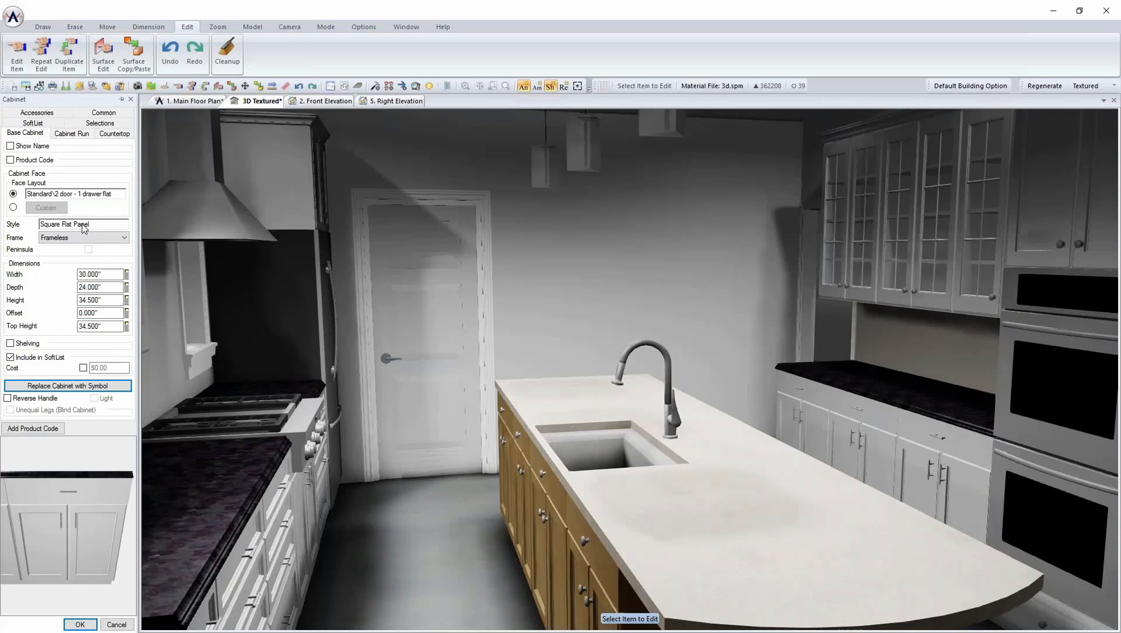
click(93, 200)
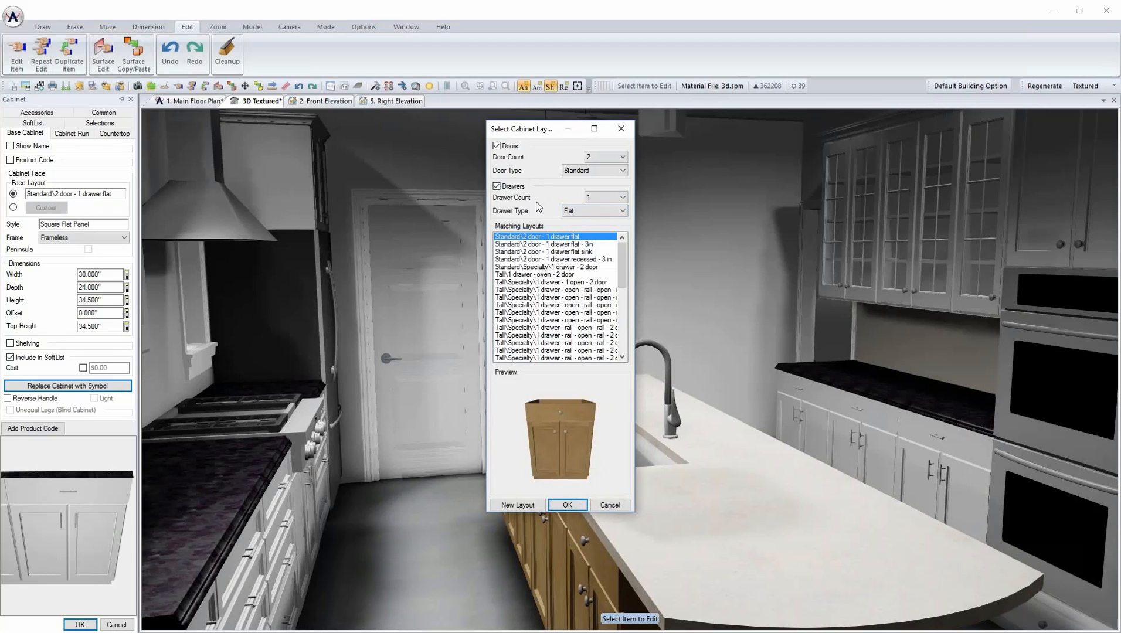
click(578, 212)
click(578, 229)
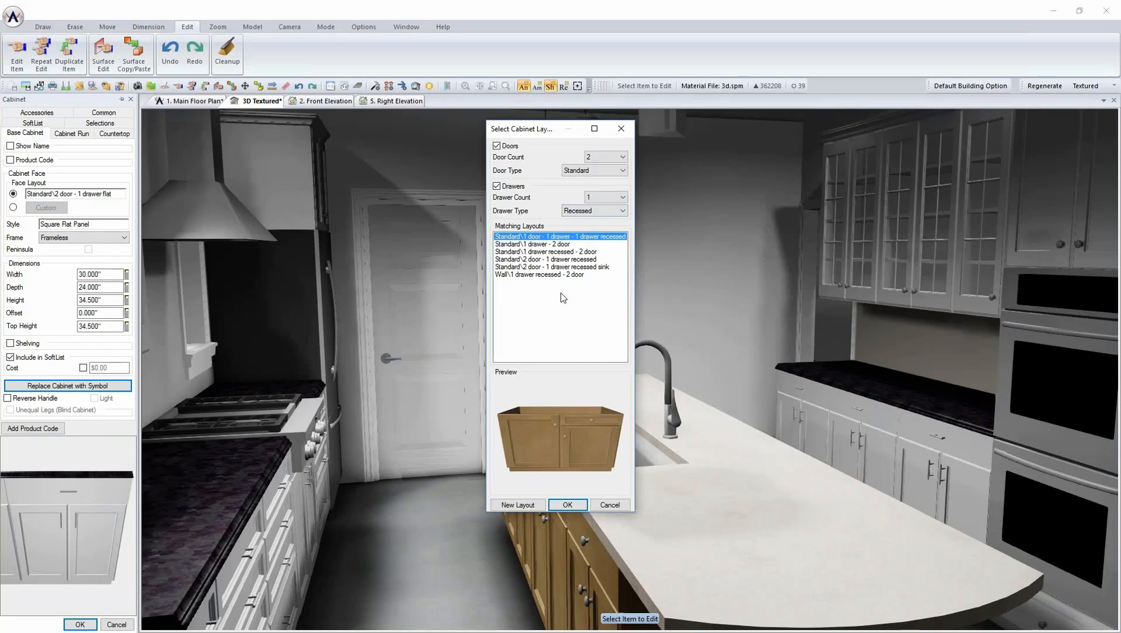
click(554, 245)
click(555, 252)
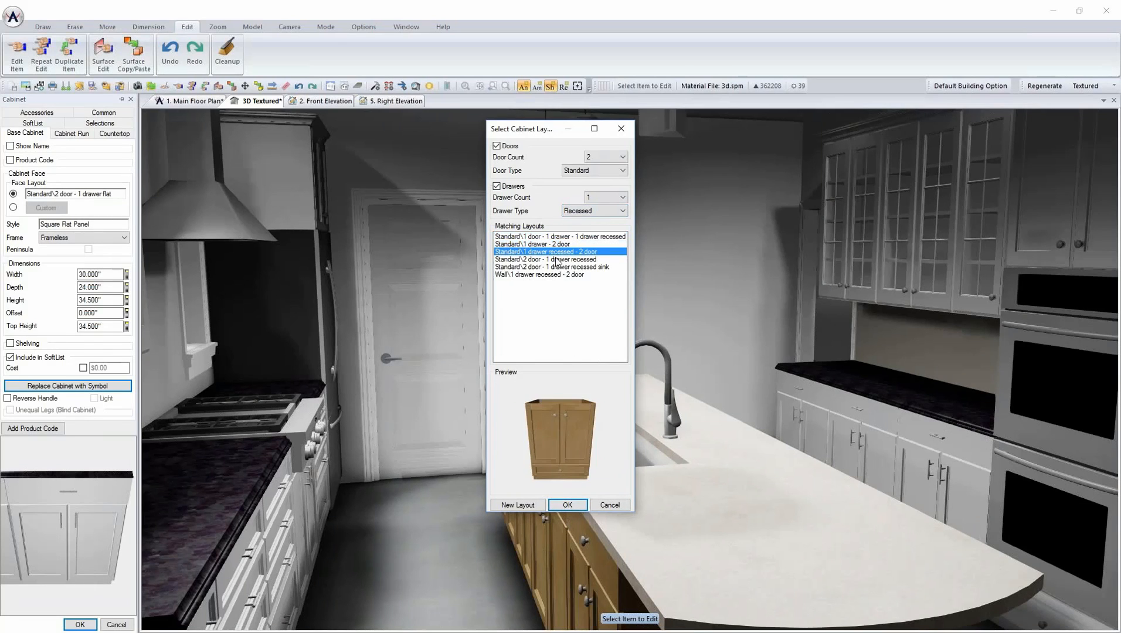
click(557, 260)
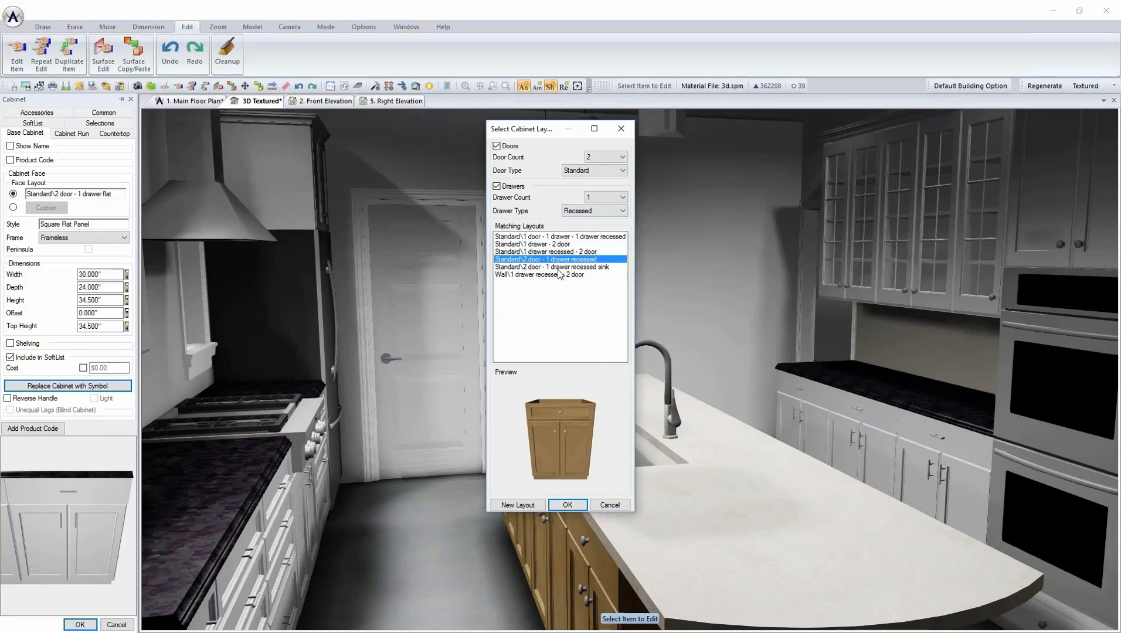
click(565, 504)
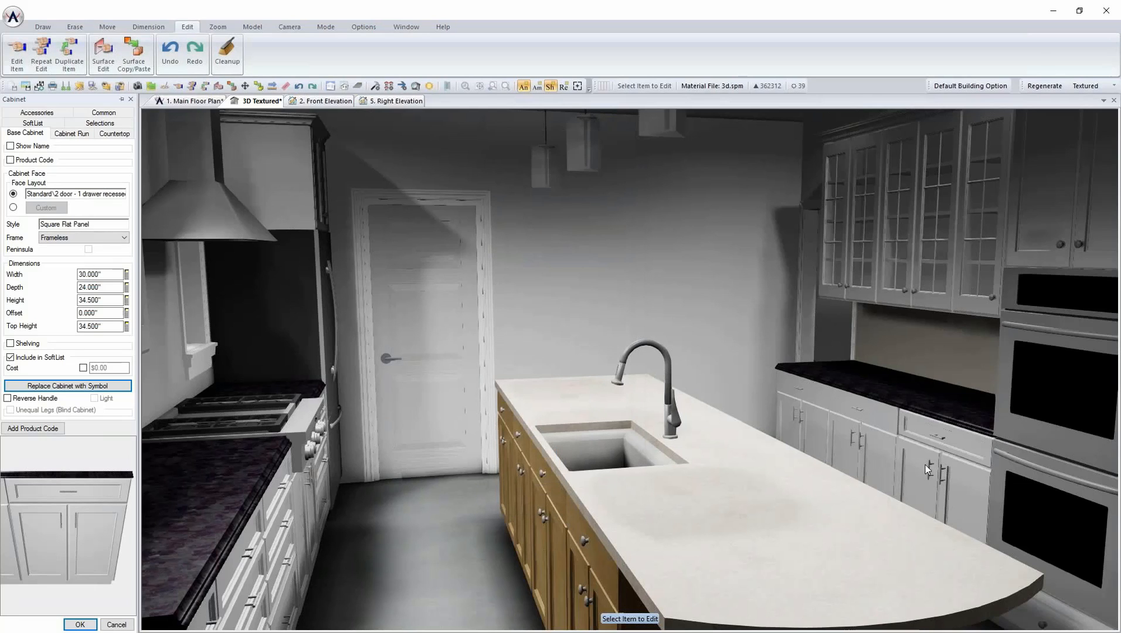
- Repeat the recessed drawer layout edit on the other two base cabinets in the wall oven run
right_click(867, 441)
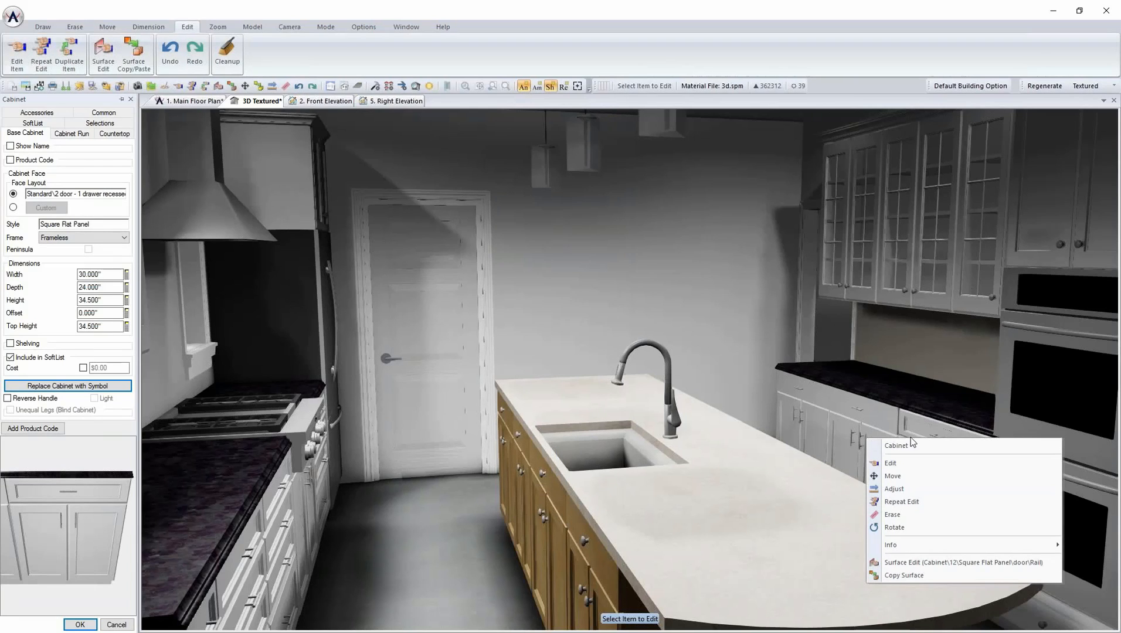
click(916, 502)
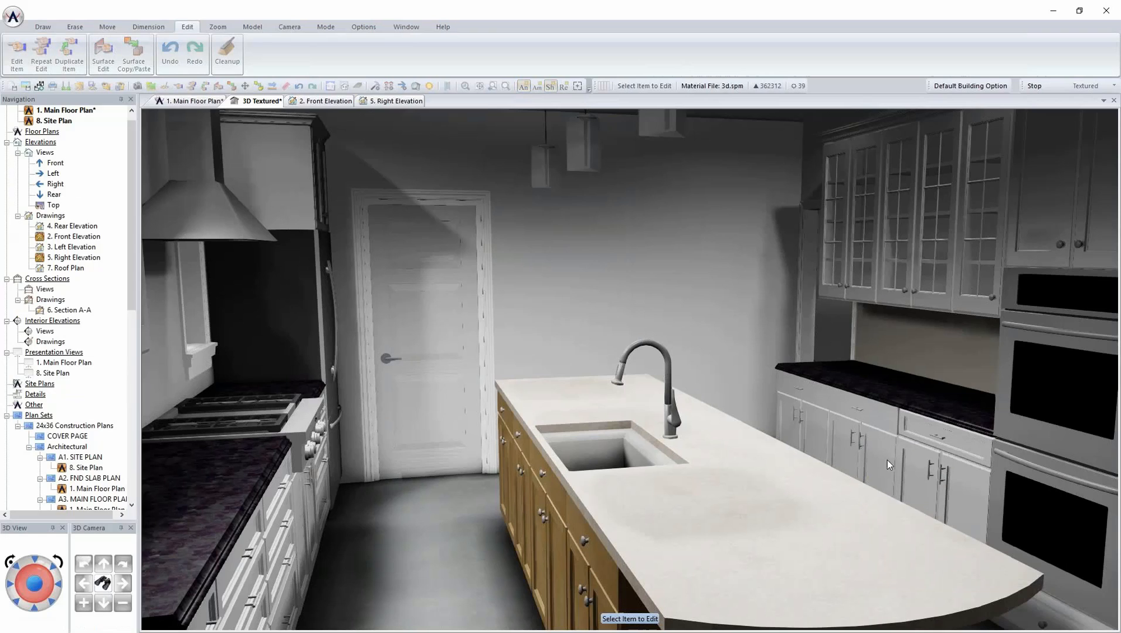
right_click(814, 405)
click(857, 470)
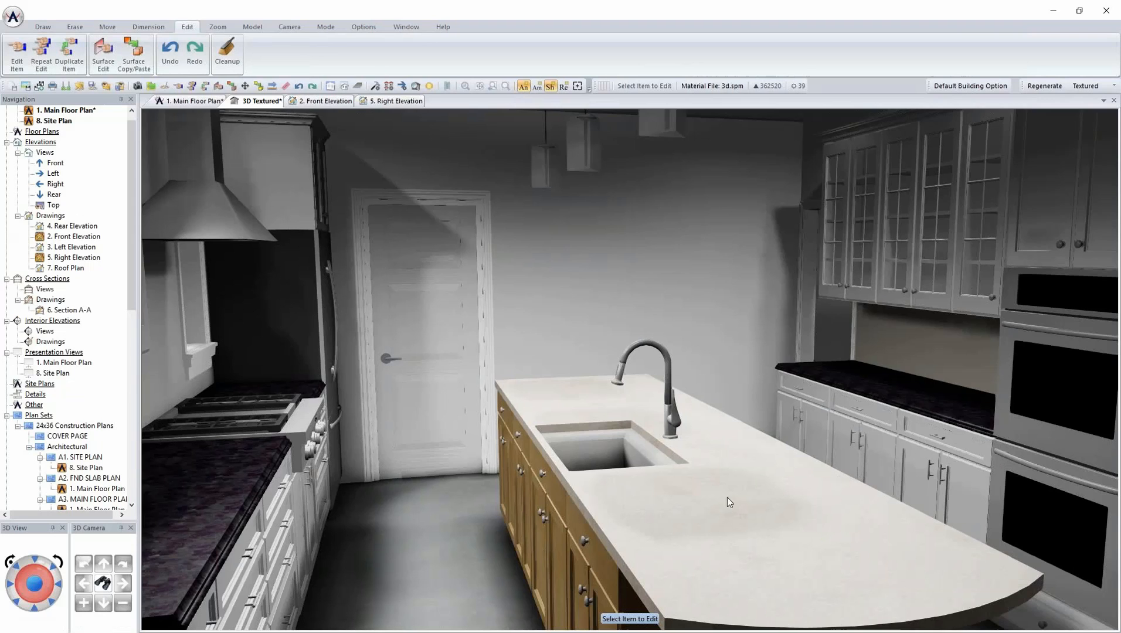
- Edit the island cabinet run under the curved countertop end and enable both its left and right end panels
middle_drag(628, 490, 551, 436)
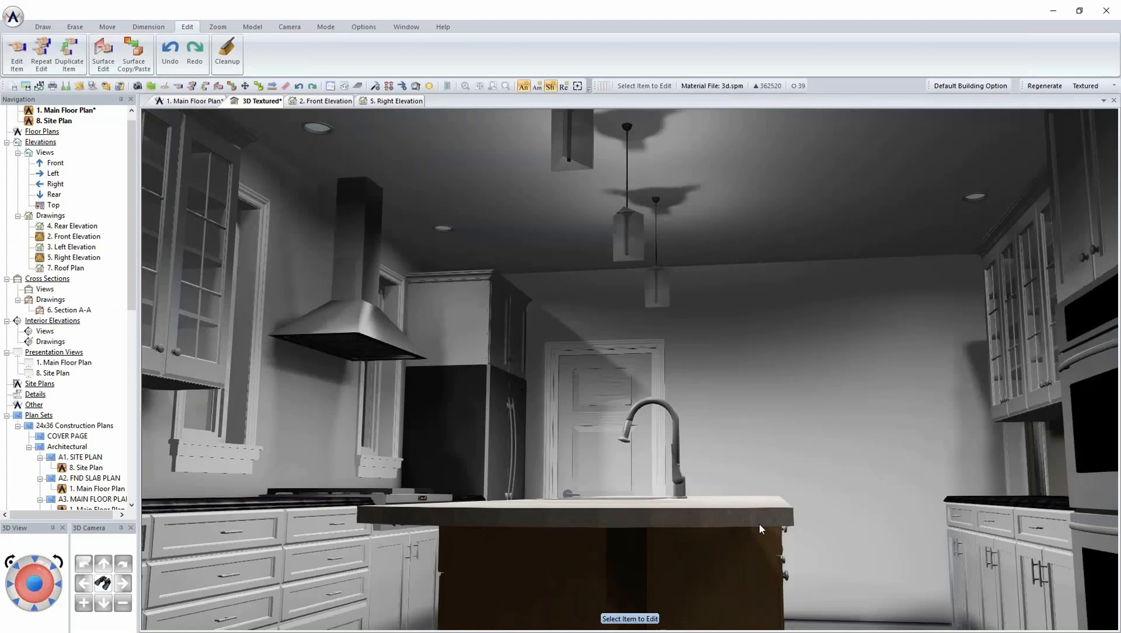
scroll(758, 523, down, 5)
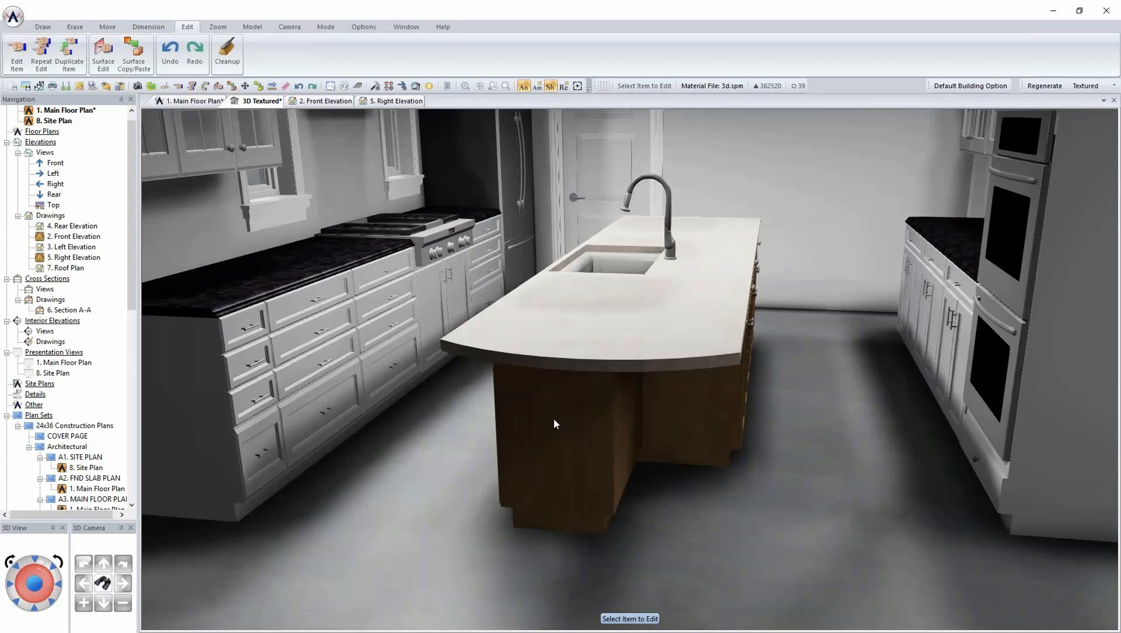
right_click(557, 424)
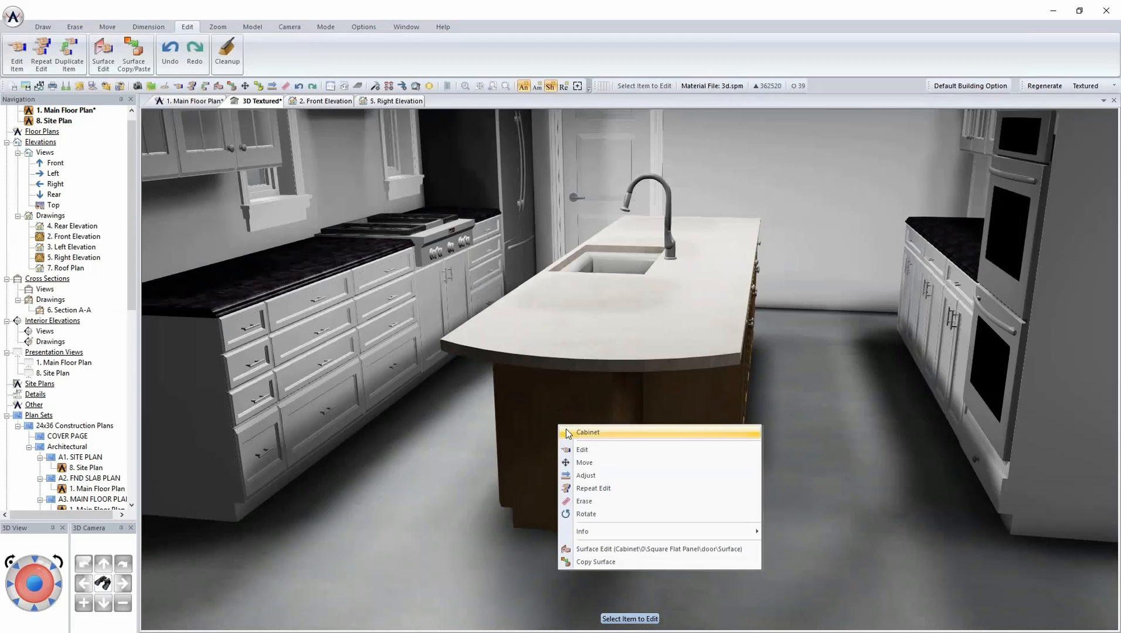
click(597, 448)
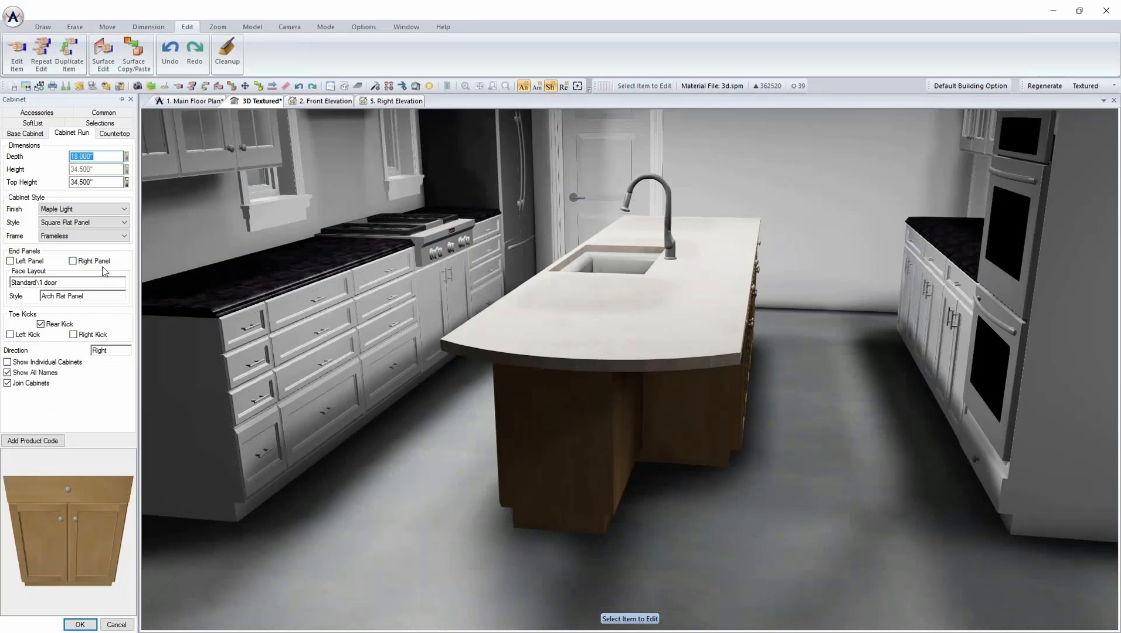
click(26, 262)
click(86, 266)
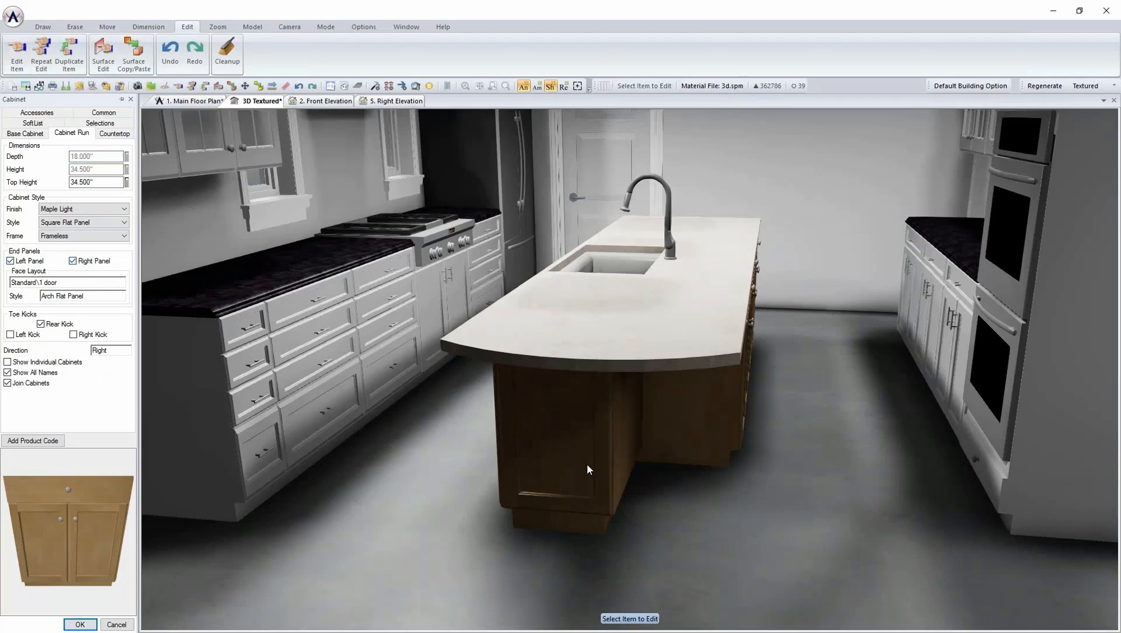
- Set the end panel style of the island cabinet run being edited to Square Flat Panel
click(81, 299)
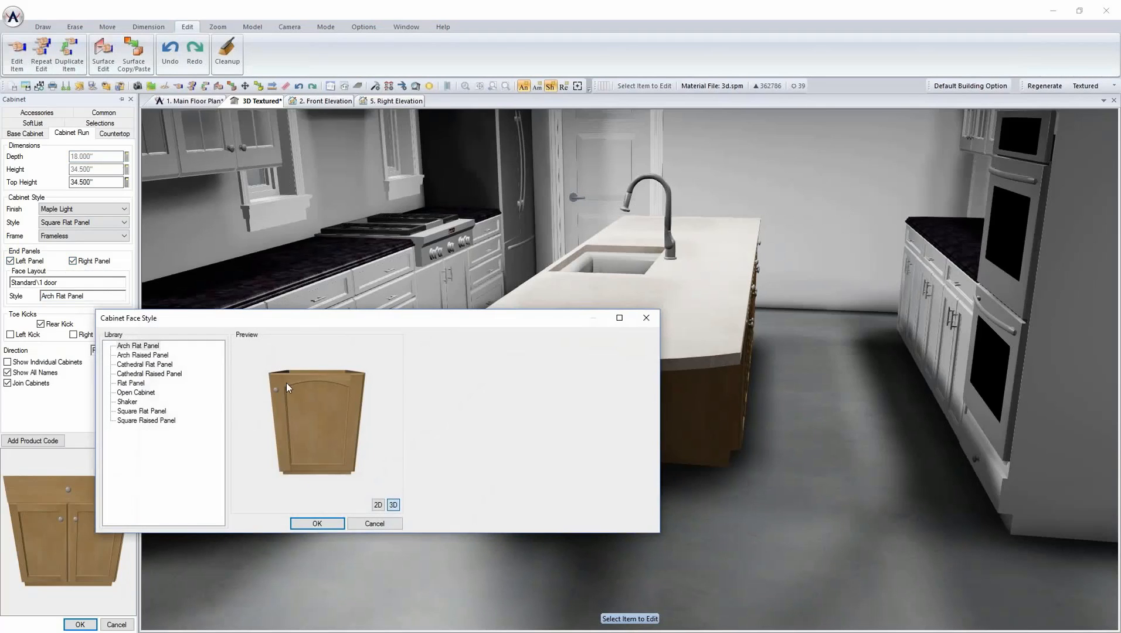
click(153, 421)
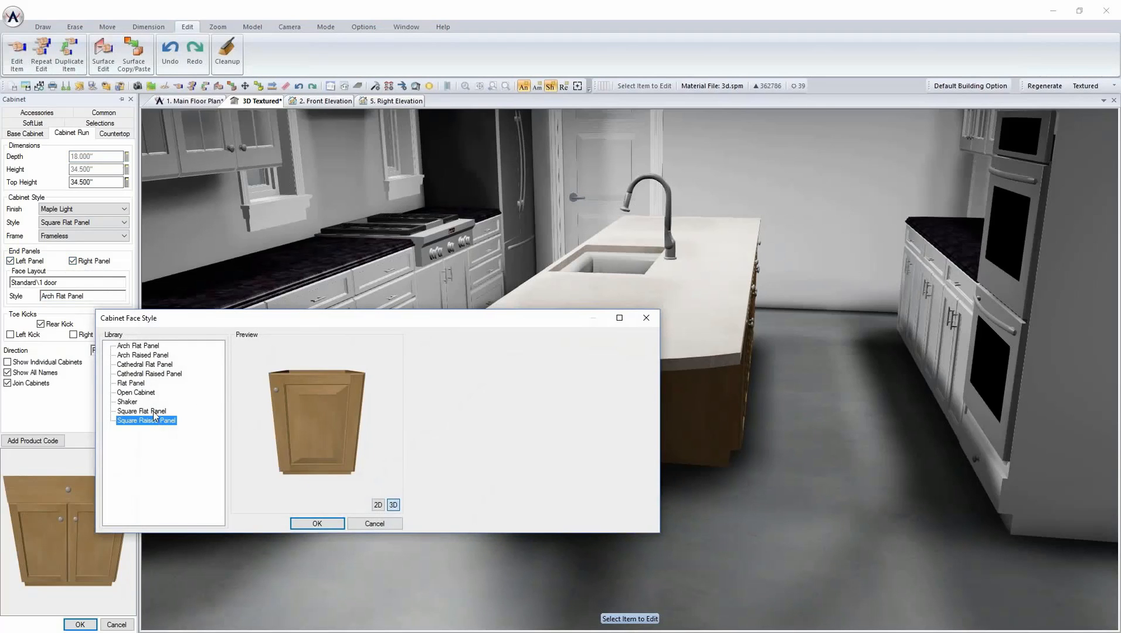
click(149, 411)
click(319, 523)
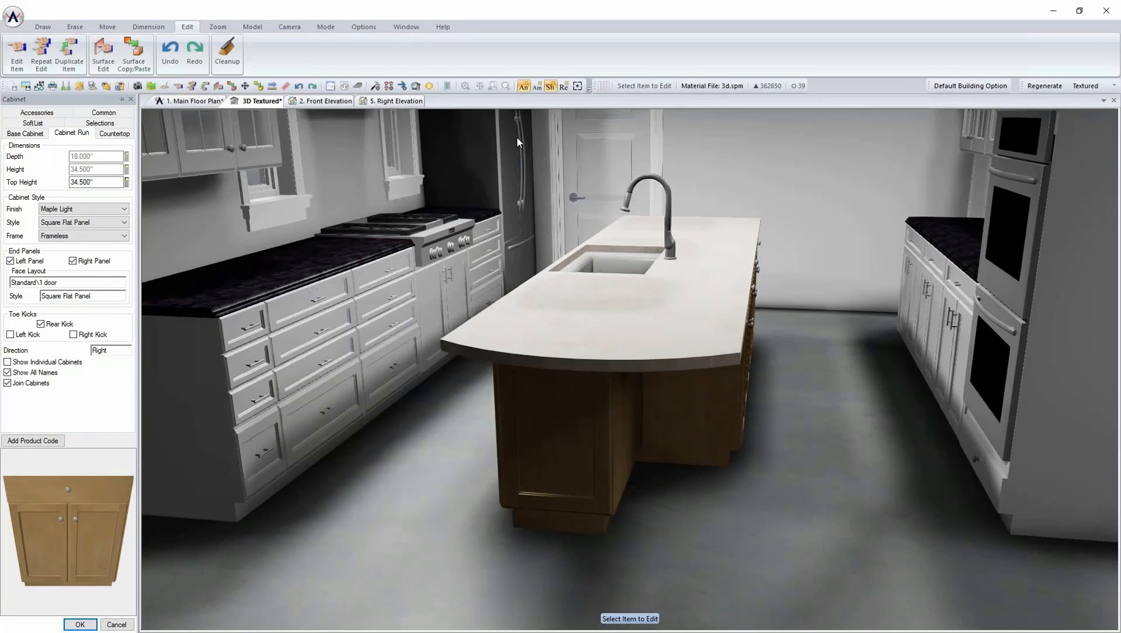
- Set the island cabinet run's finish to Painted
click(88, 209)
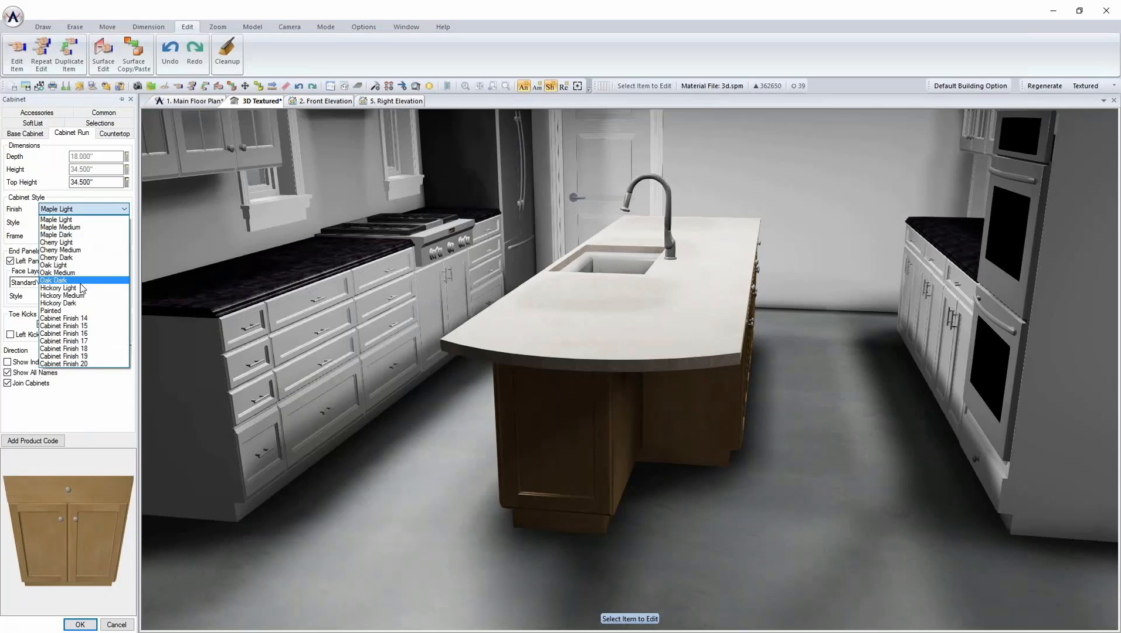
click(80, 317)
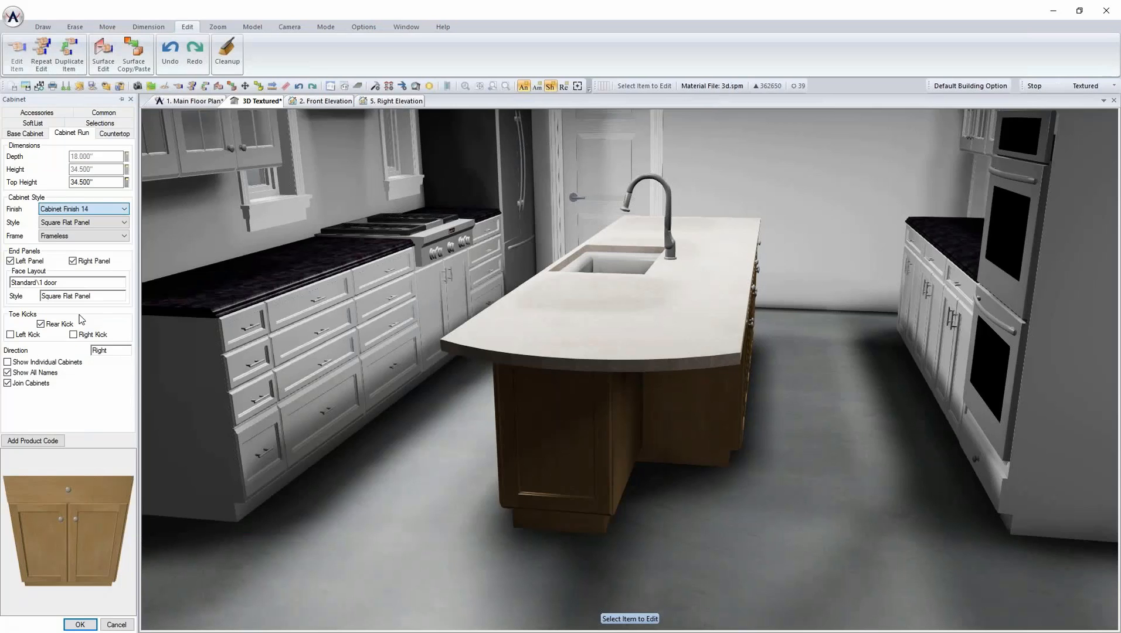
click(88, 208)
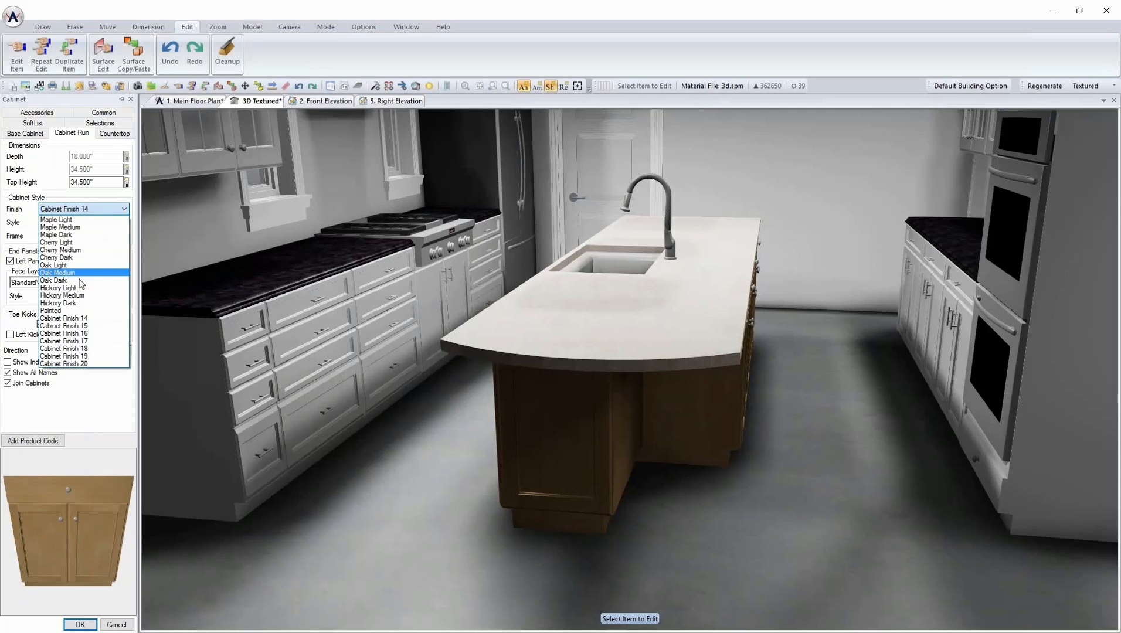
click(95, 321)
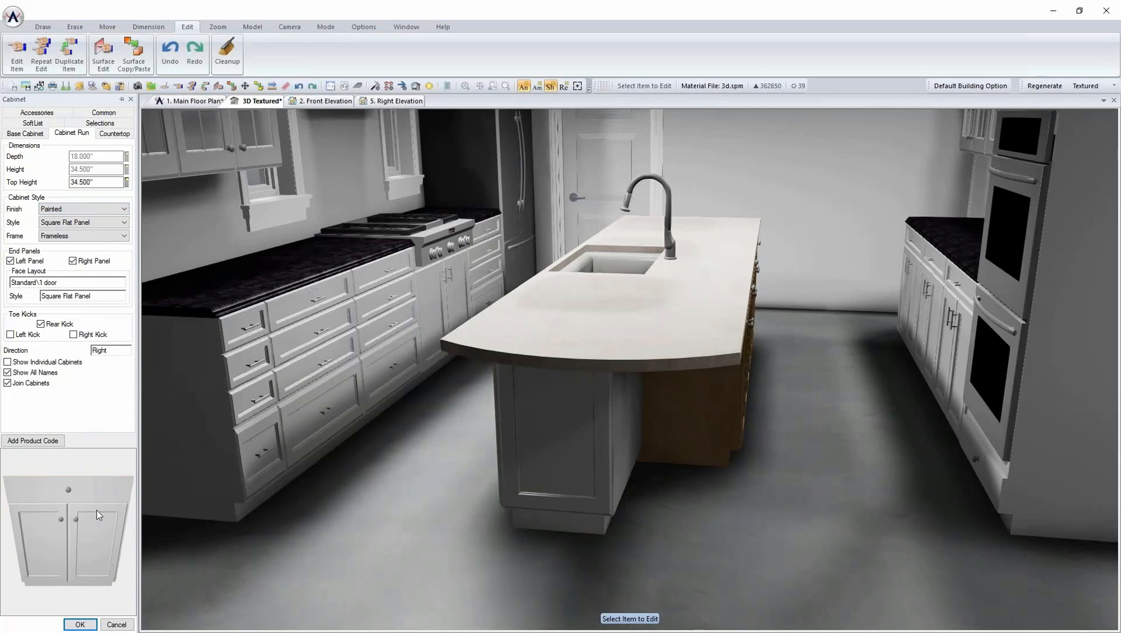
- Replace the island cabinet's handle symbol with the pull pipe symbol from the Cabinet Hardware library
click(47, 113)
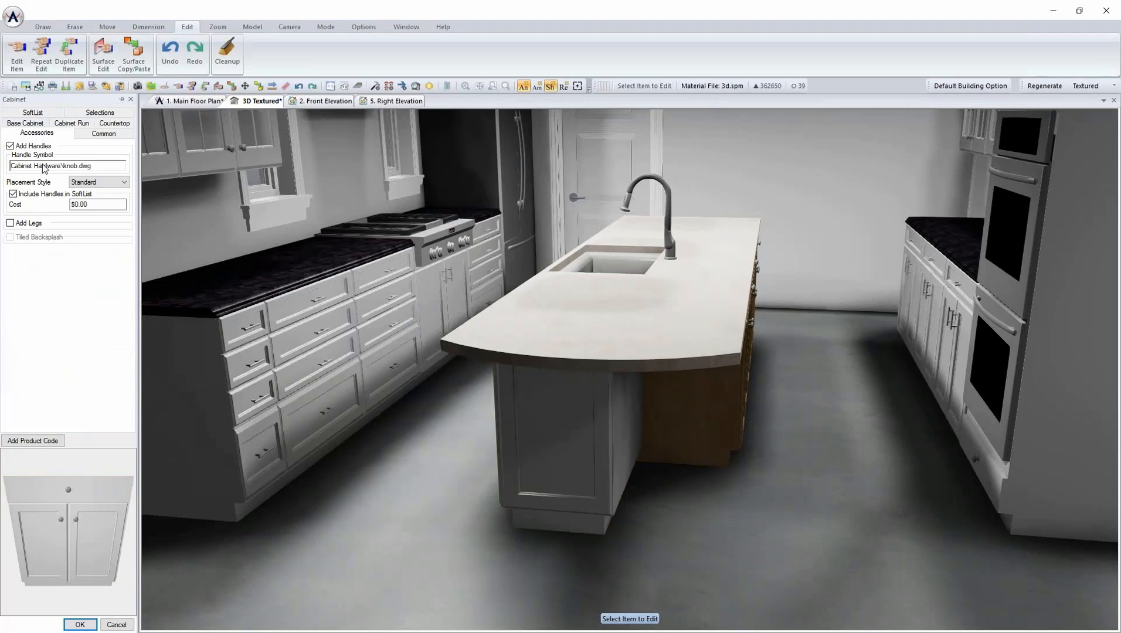
click(45, 166)
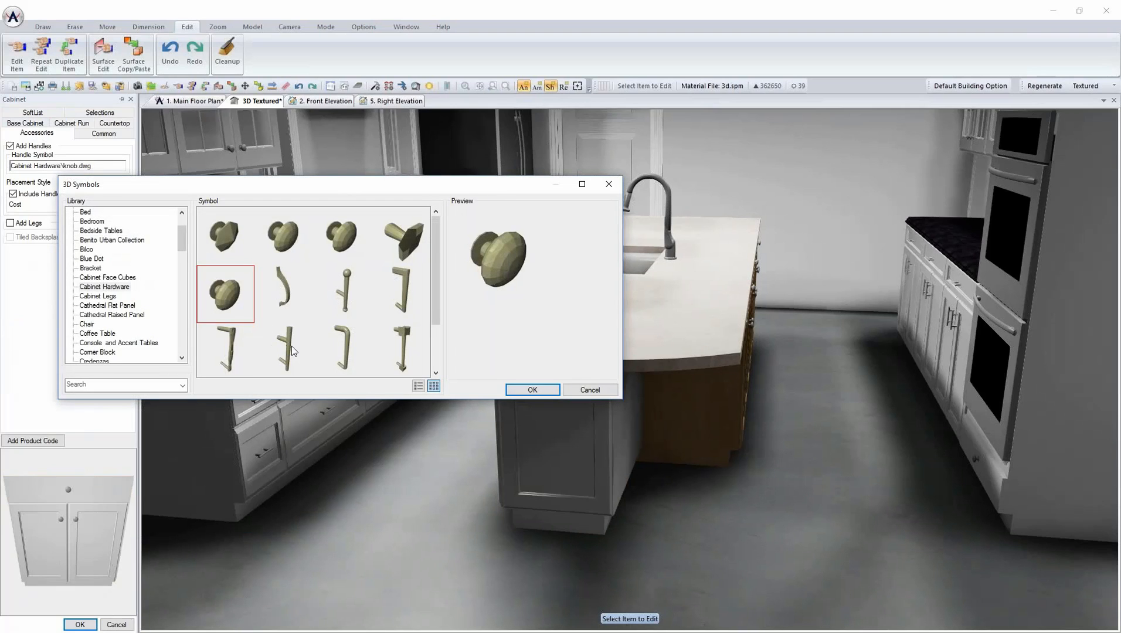
click(292, 346)
click(531, 390)
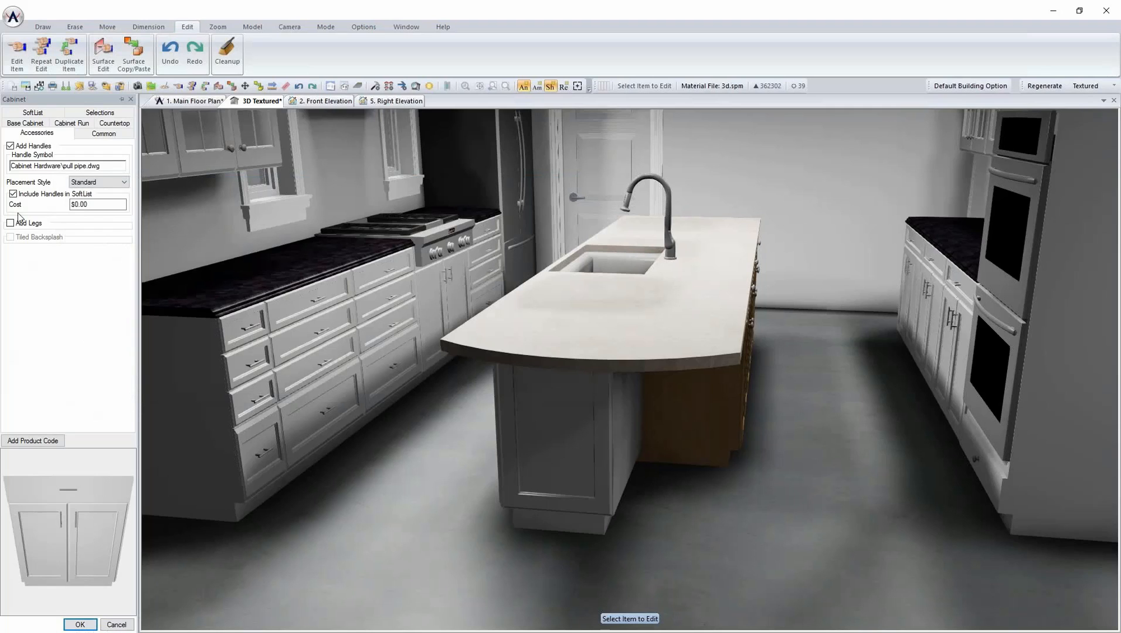
- Set the island cabinet's face layout to Standard\2 door - 1 drawer recessed and apply the cabinet edits
click(27, 124)
click(81, 206)
click(594, 211)
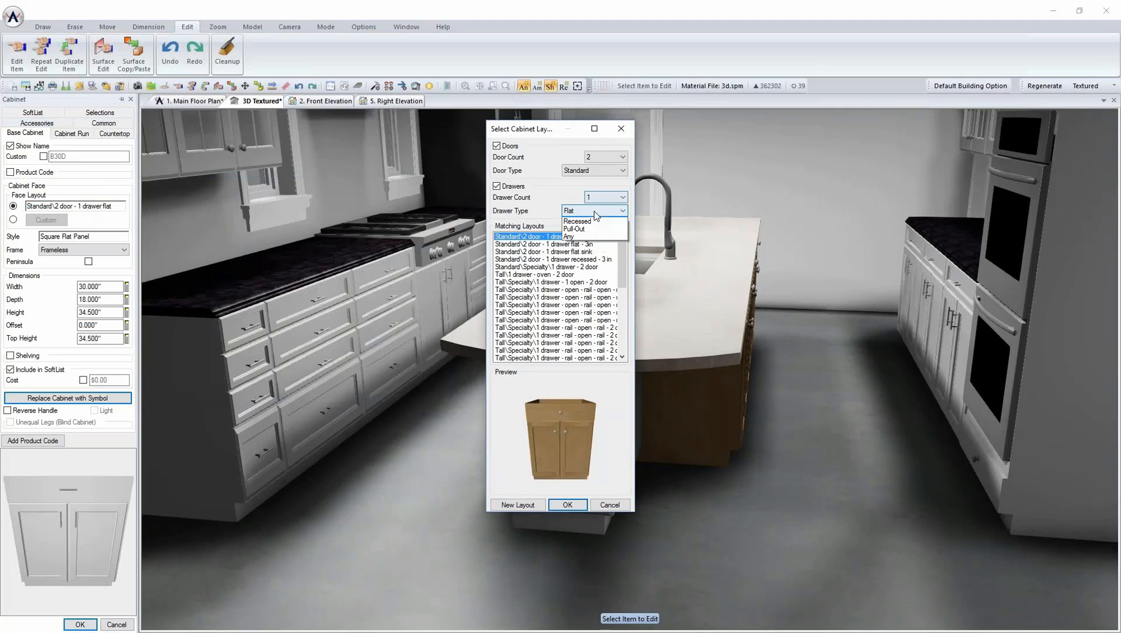
click(591, 229)
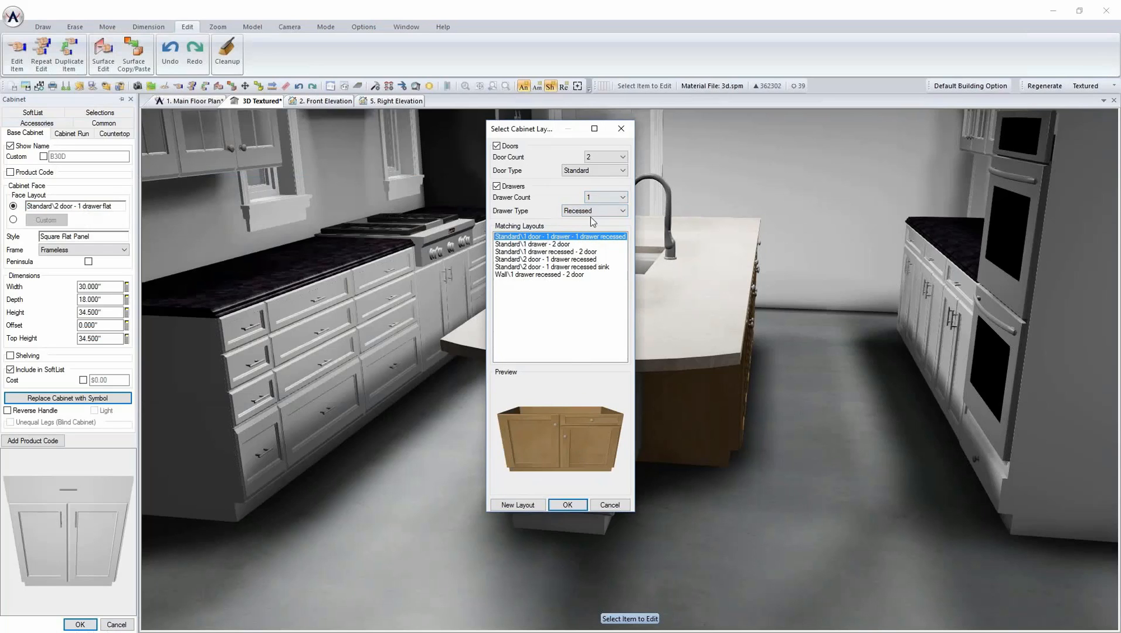
click(548, 267)
click(548, 260)
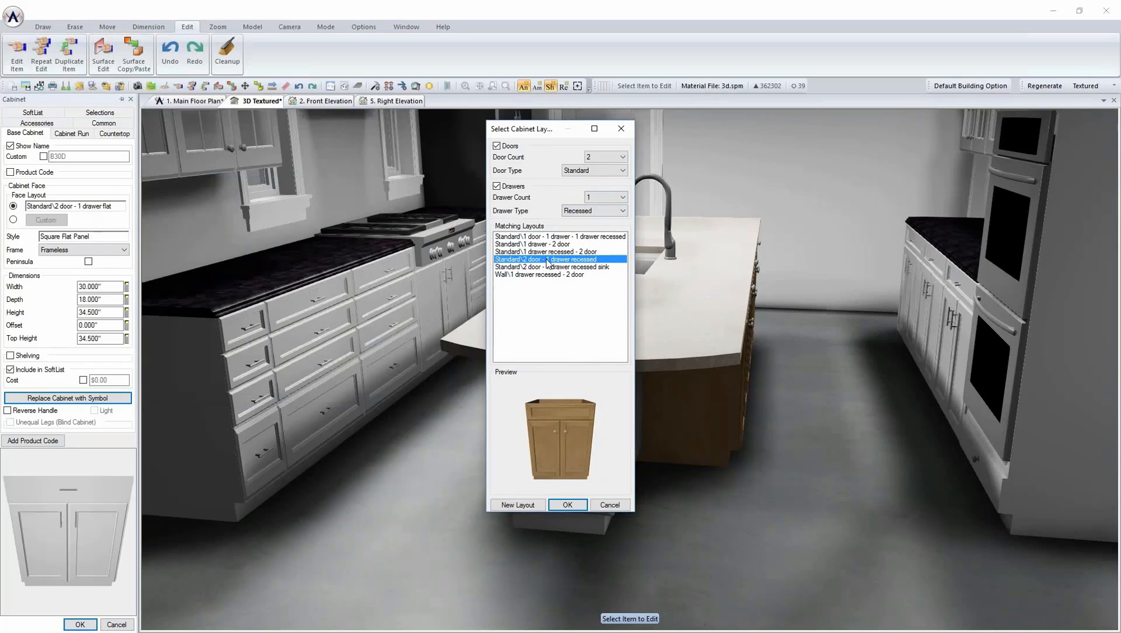
click(567, 504)
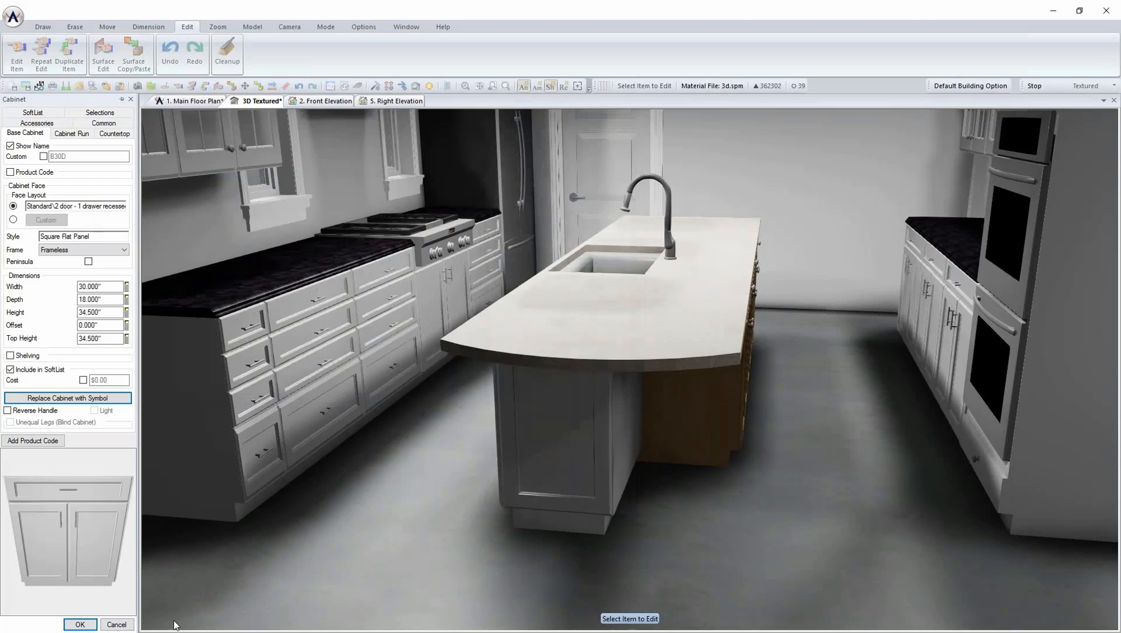
click(81, 624)
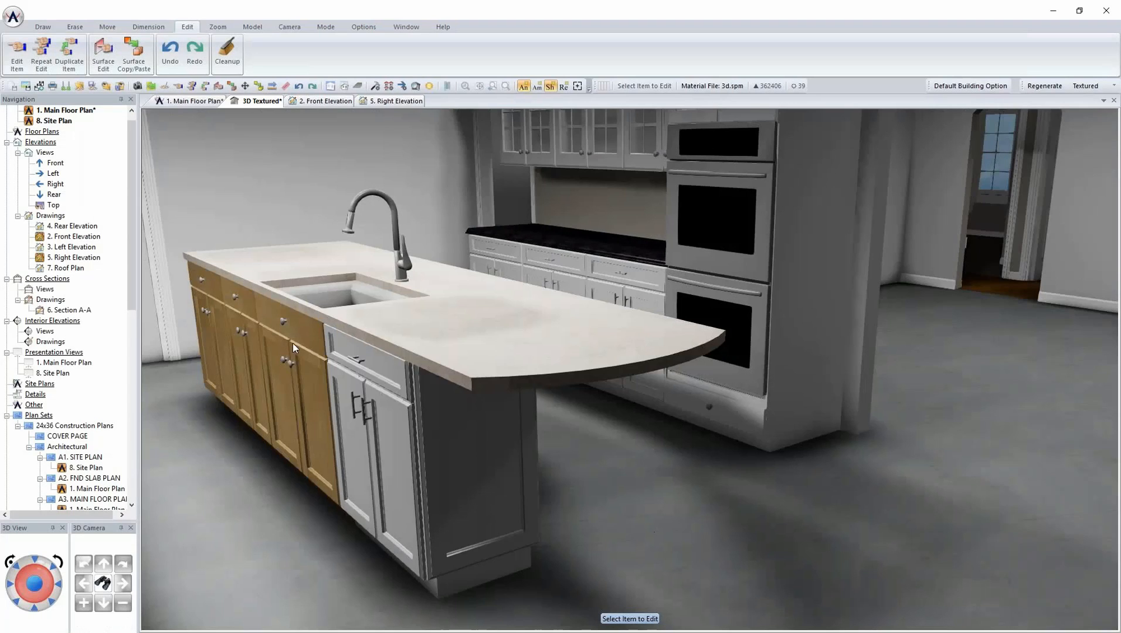
- Repeat the painted, recessed drawer cabinet edit on the three remaining maple cabinets along the island's sink side
right_click(291, 346)
click(332, 410)
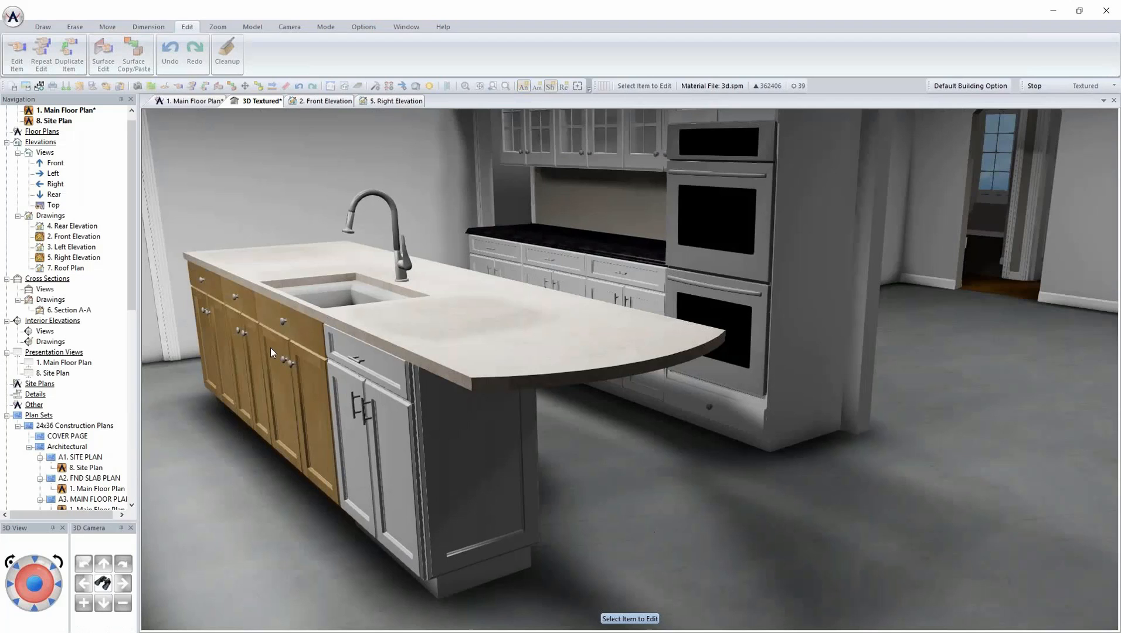
click(271, 348)
right_click(245, 340)
click(284, 401)
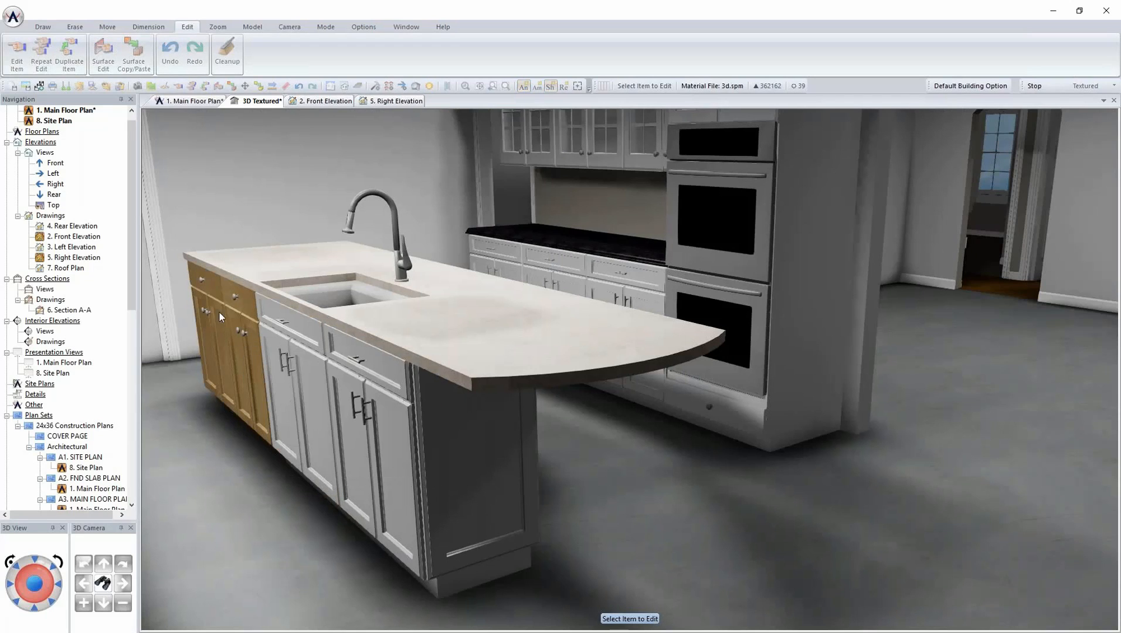
right_click(210, 307)
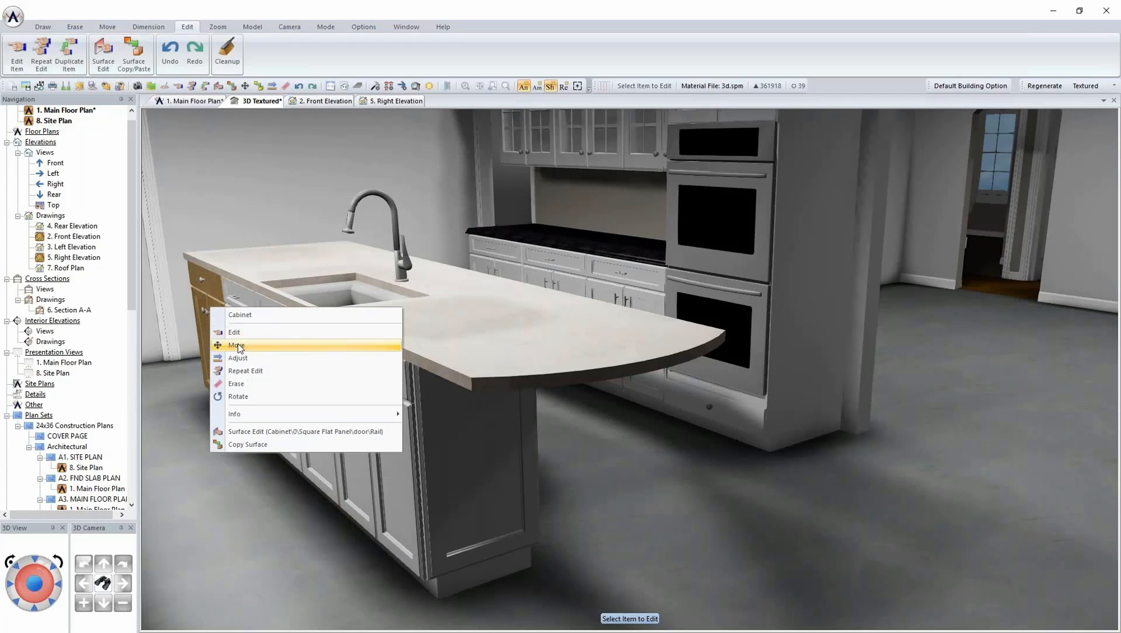
click(250, 372)
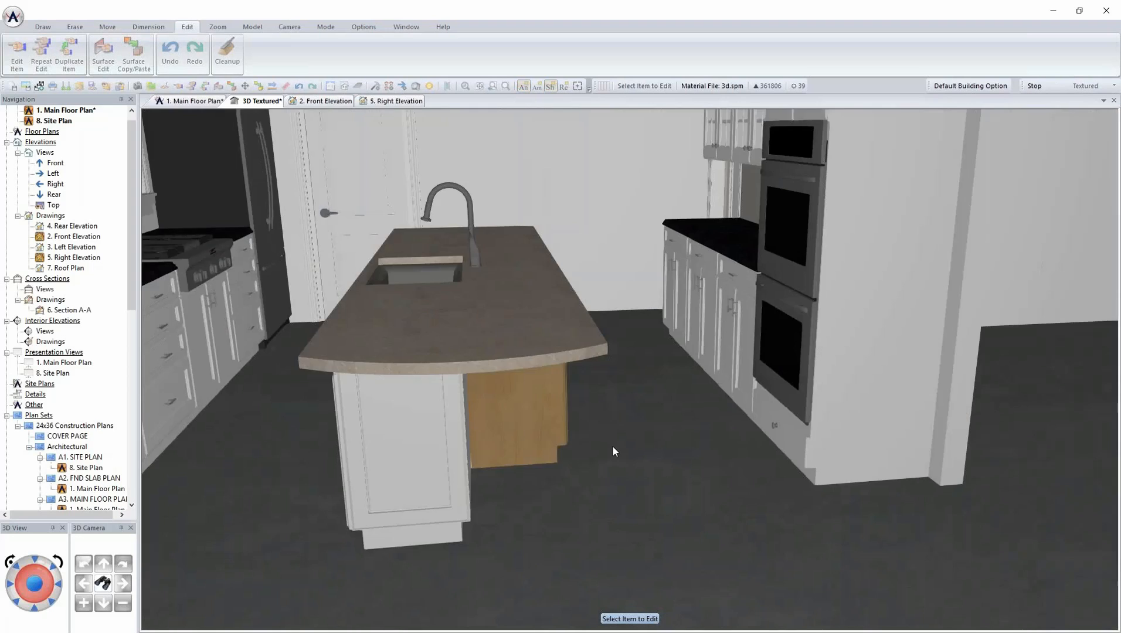
- Repeat the cabinet edit on the island's maple cabinet run facing the wall ovens
scroll(613, 447, up, 5)
middle_drag(591, 372, 588, 372)
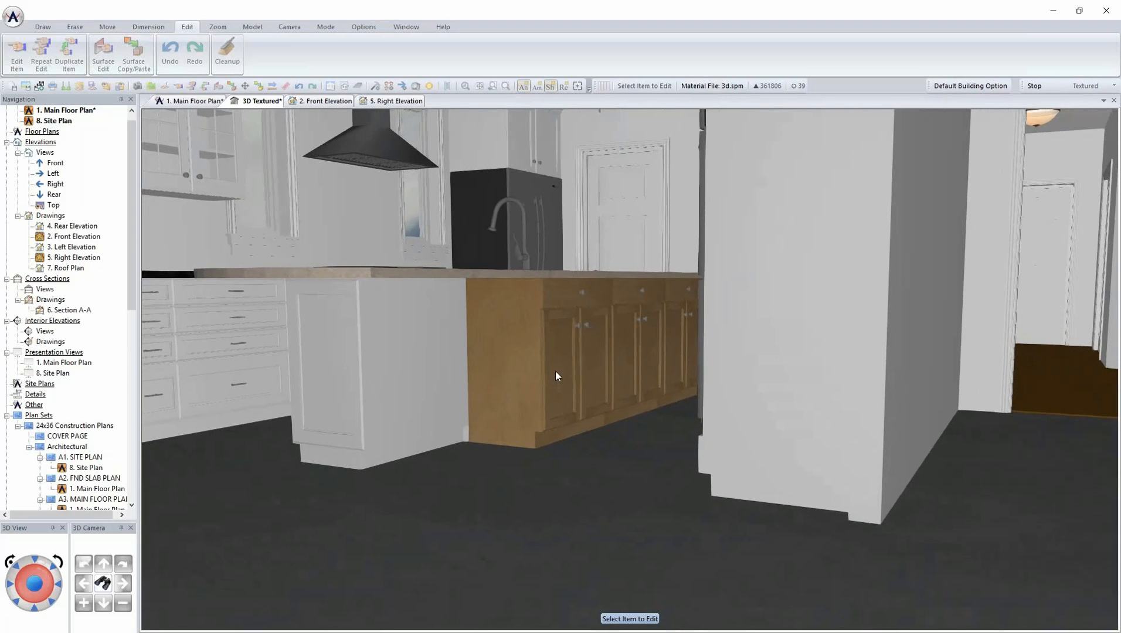
right_click(560, 362)
click(610, 427)
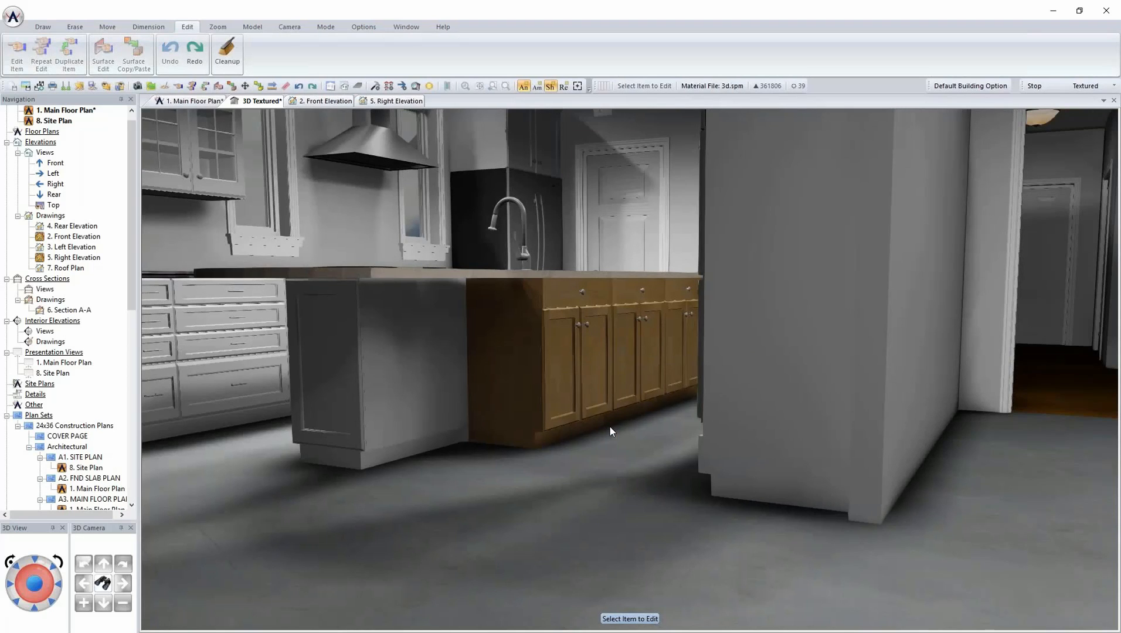
right_click(629, 333)
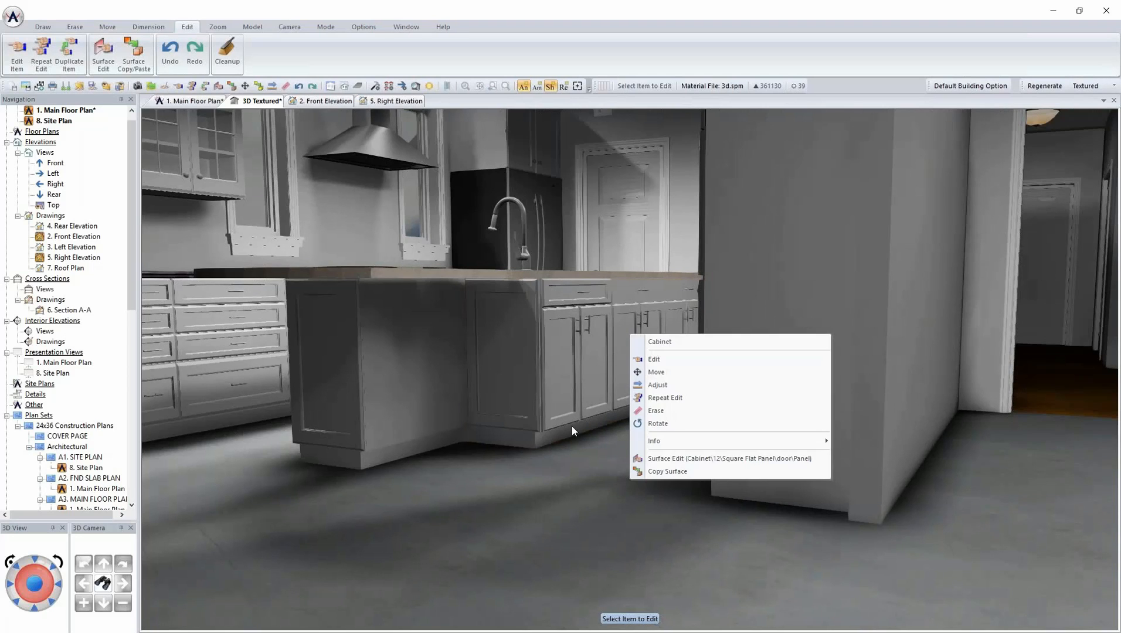
click(542, 477)
middle_drag(520, 495, 627, 302)
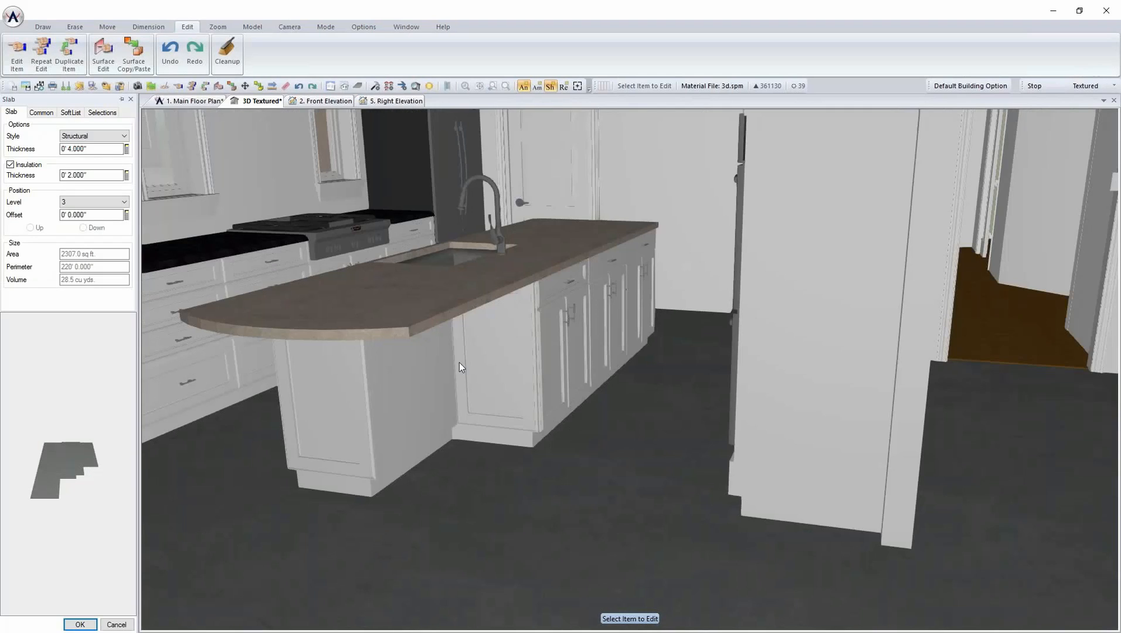
middle_drag(459, 362, 629, 500)
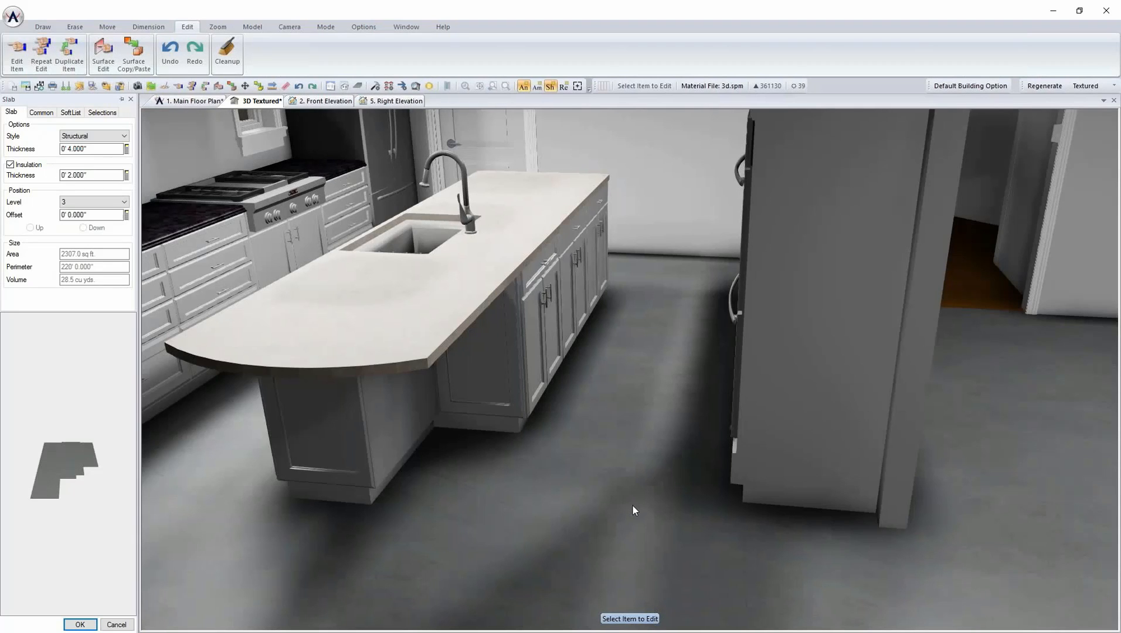
- Switch to the Main Floor Plan drawing and change it from Drawing mode to Room mode
click(186, 101)
scroll(674, 289, down, 2)
scroll(674, 289, down, 2)
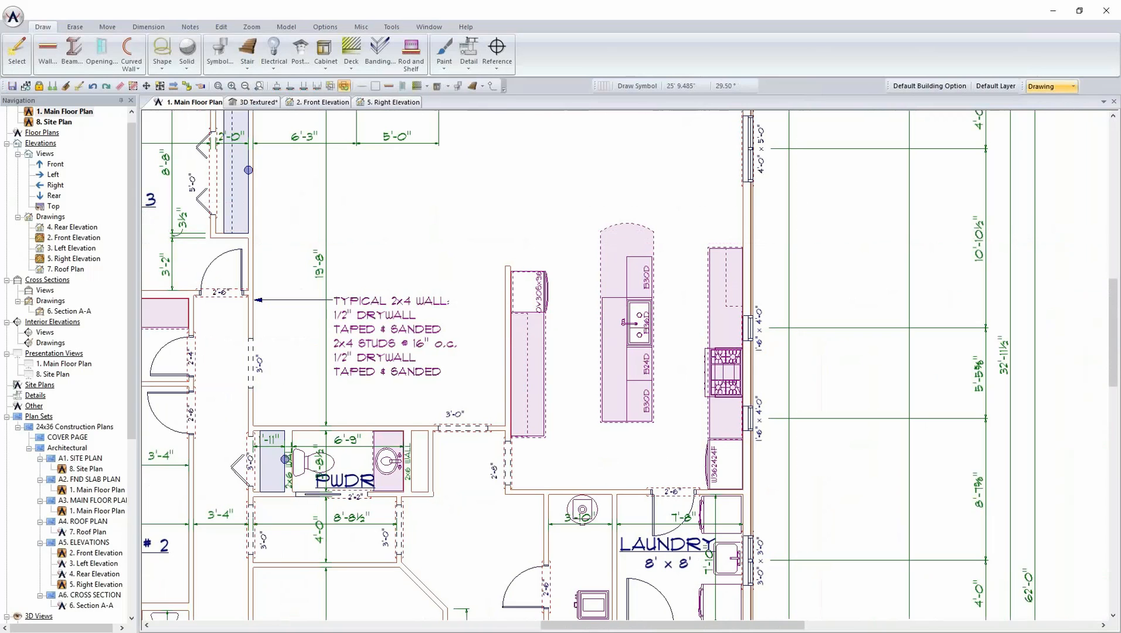
click(1054, 86)
click(1049, 175)
scroll(870, 267, down, 2)
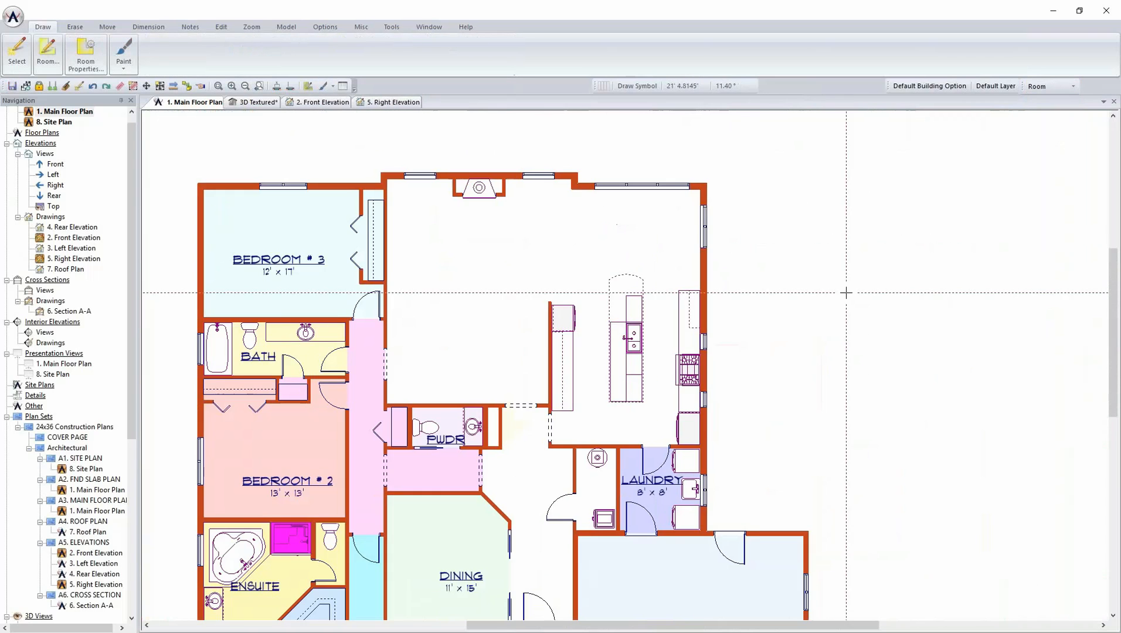
- Open the dining room's properties, examine its wallcovering, baseboard and chair rail settings, and close them without changes
right_click(508, 236)
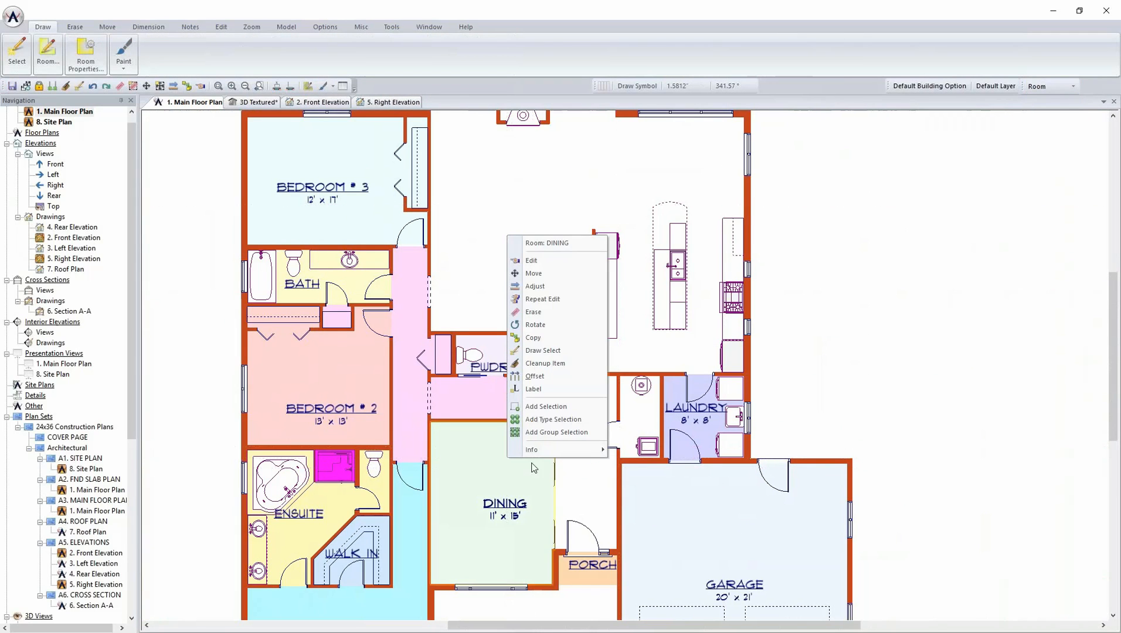
click(572, 265)
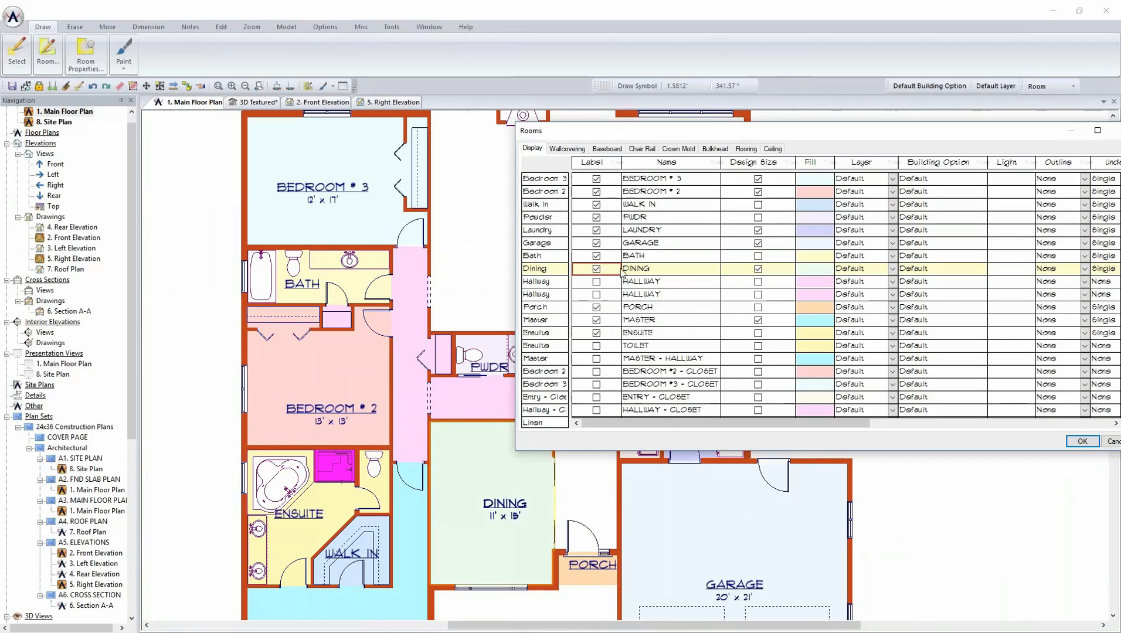
click(583, 151)
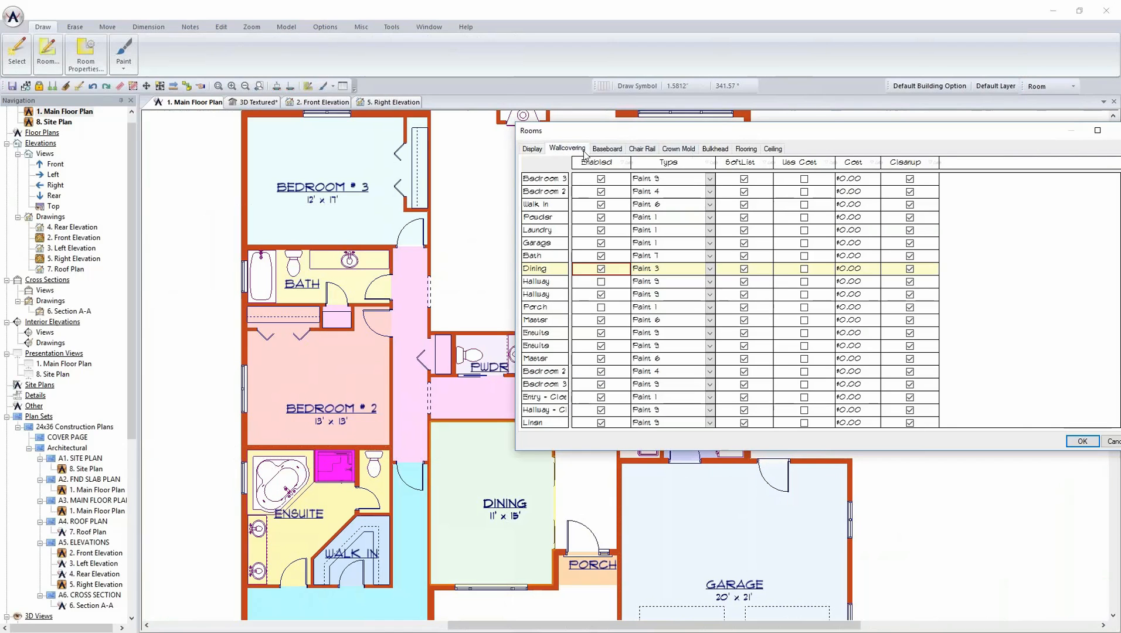
click(615, 152)
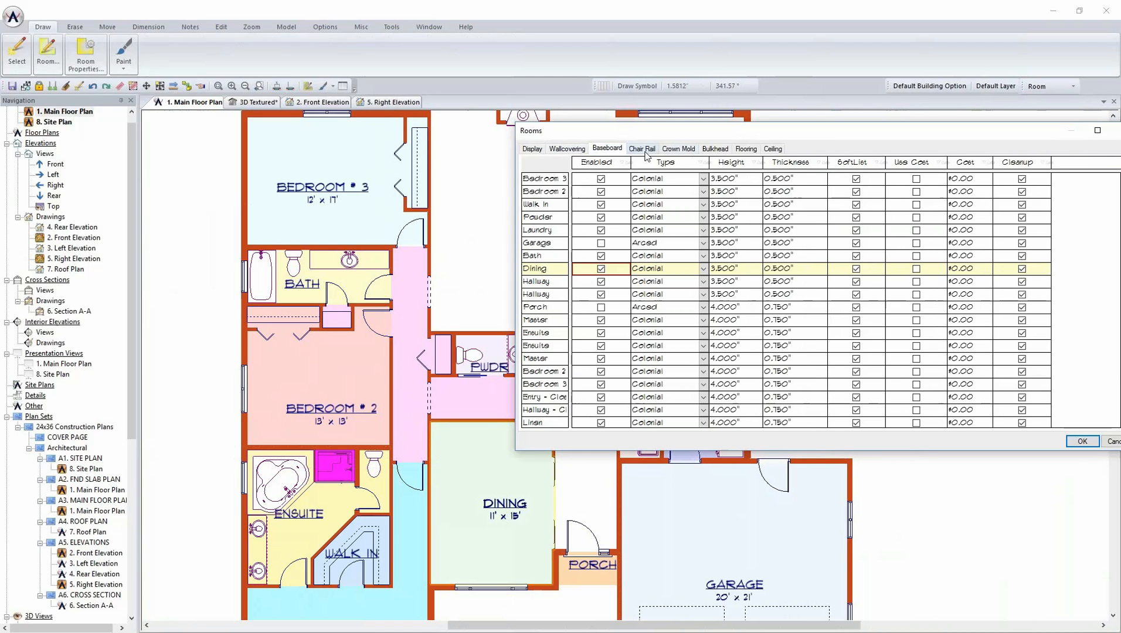
click(644, 150)
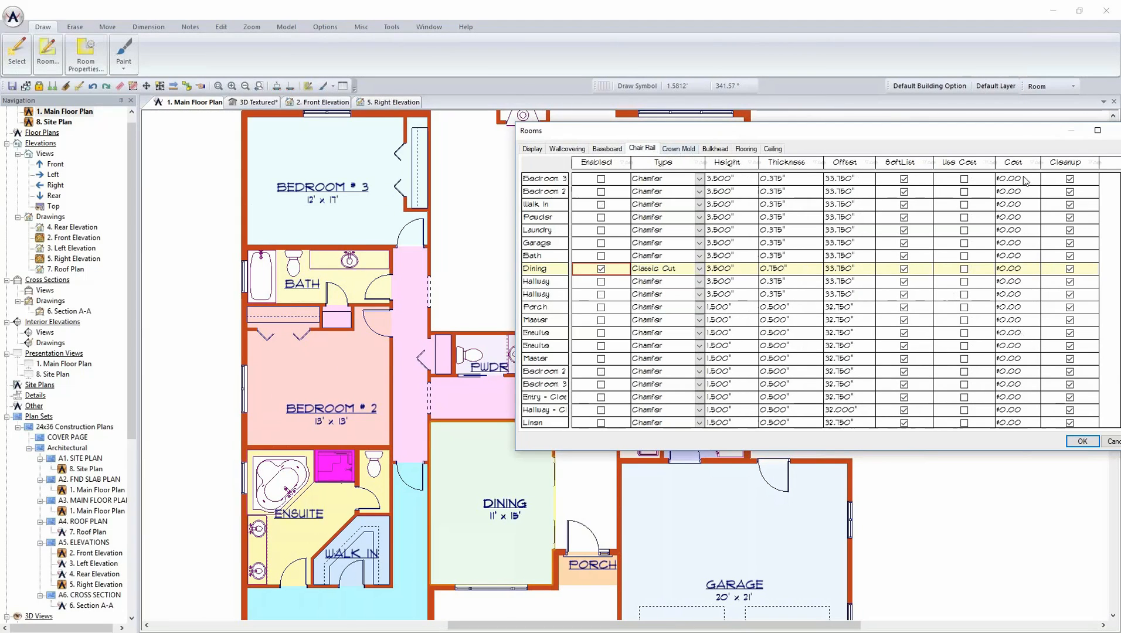
drag(1020, 126, 937, 126)
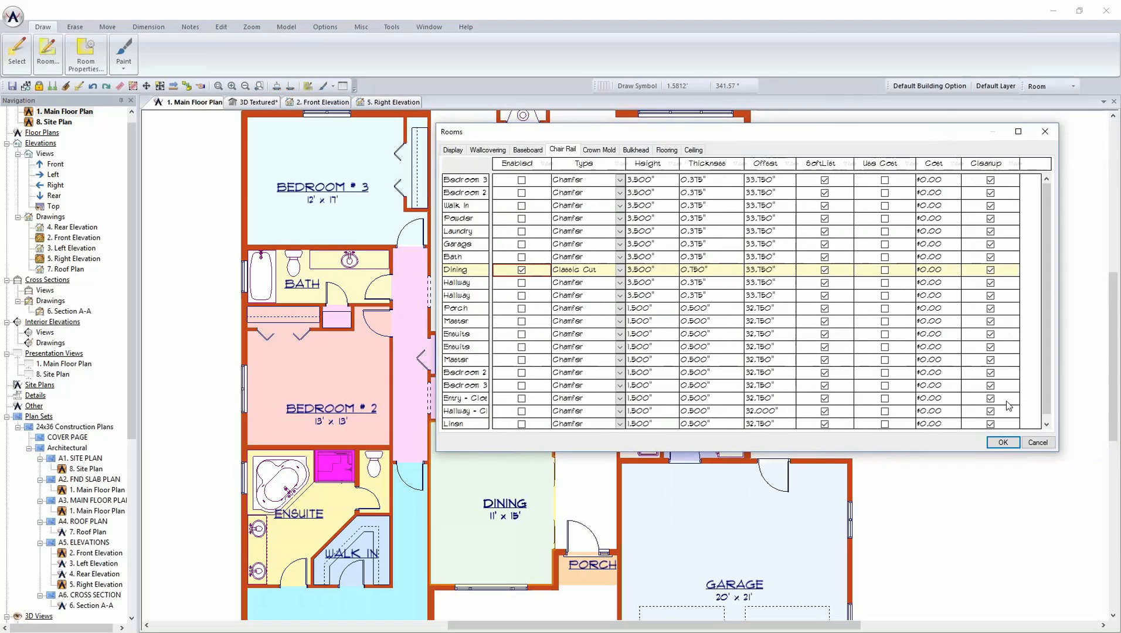
click(1034, 442)
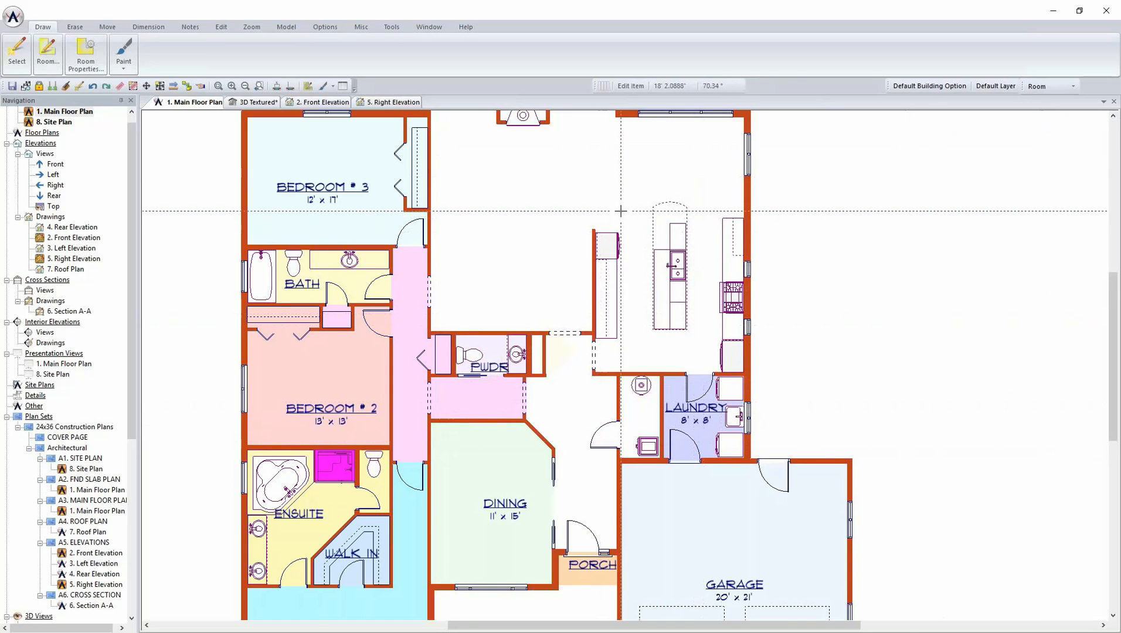
- Change the floor plan from Room mode to Interior mode
scroll(694, 232, down, 2)
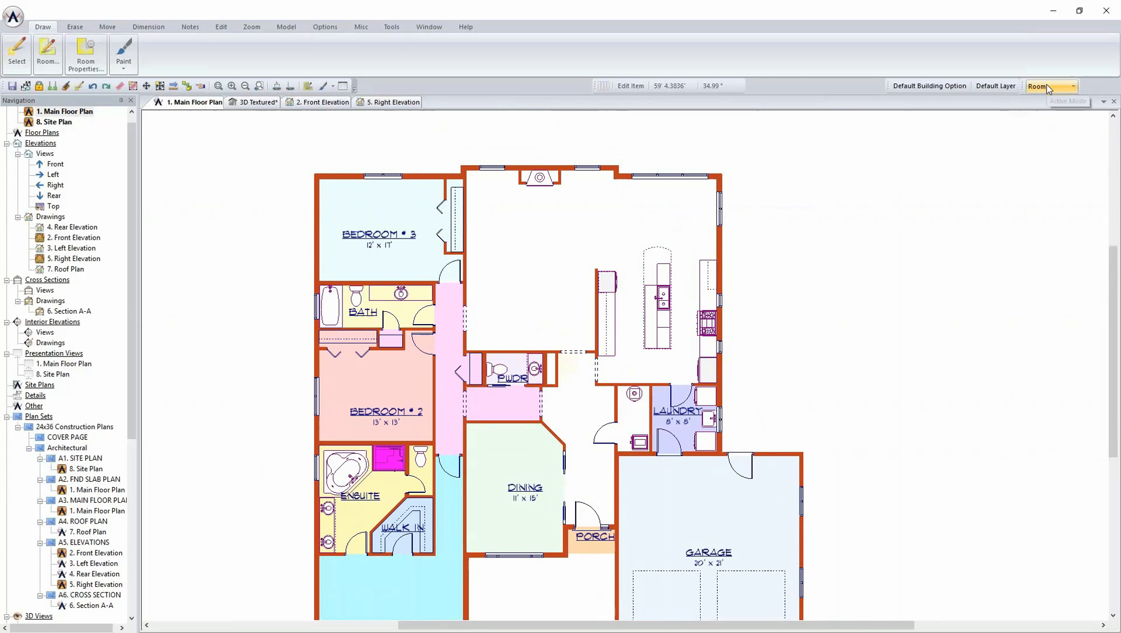
click(1049, 87)
click(1042, 144)
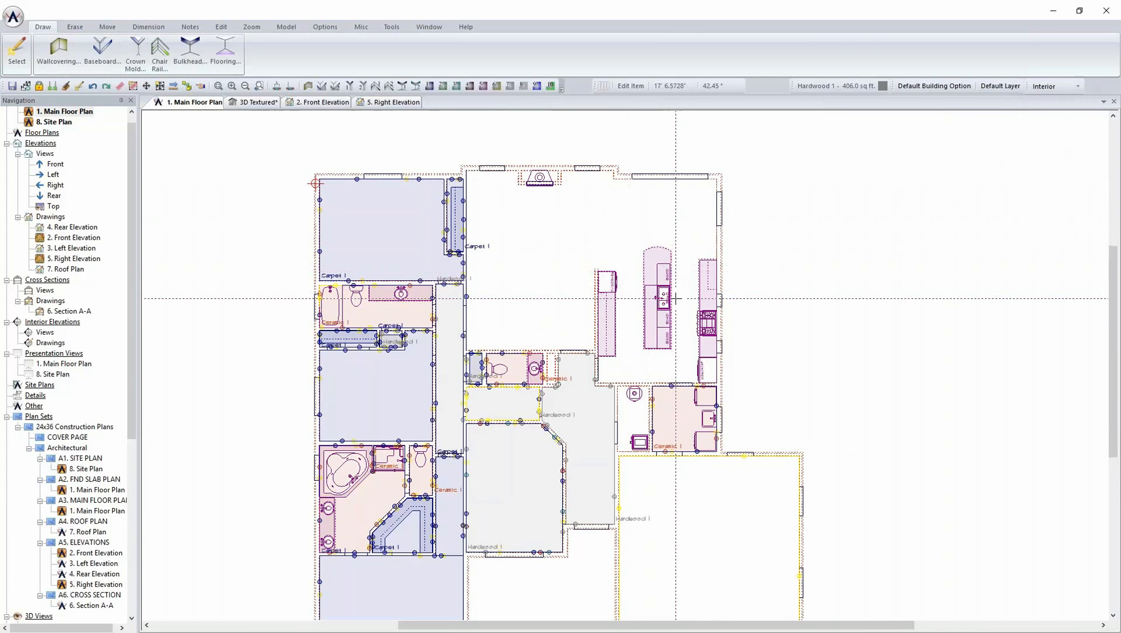
- Auto-trace Hardwood 1 flooring over the open kitchen and living area, and check it in the 3D Textured view
click(225, 59)
click(534, 265)
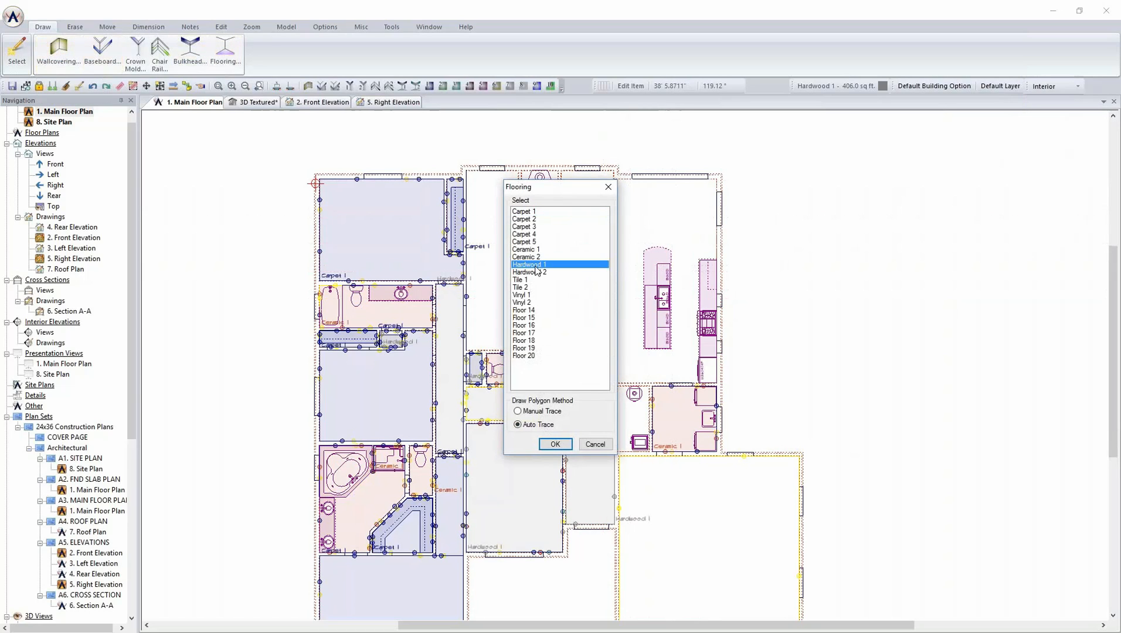
click(535, 426)
click(555, 443)
click(625, 240)
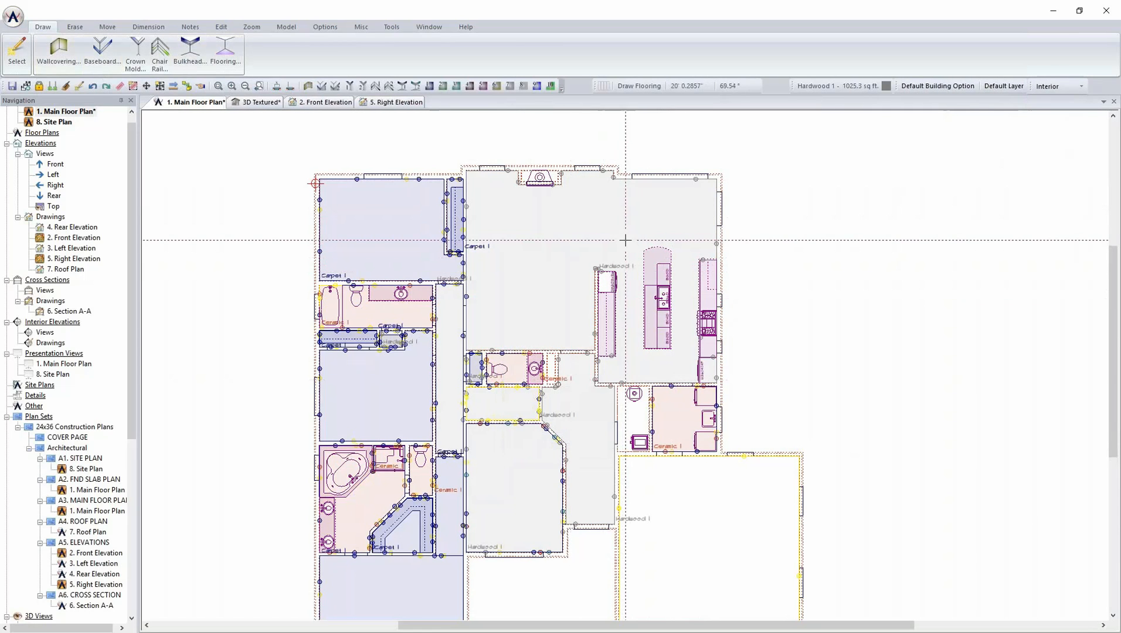
click(258, 102)
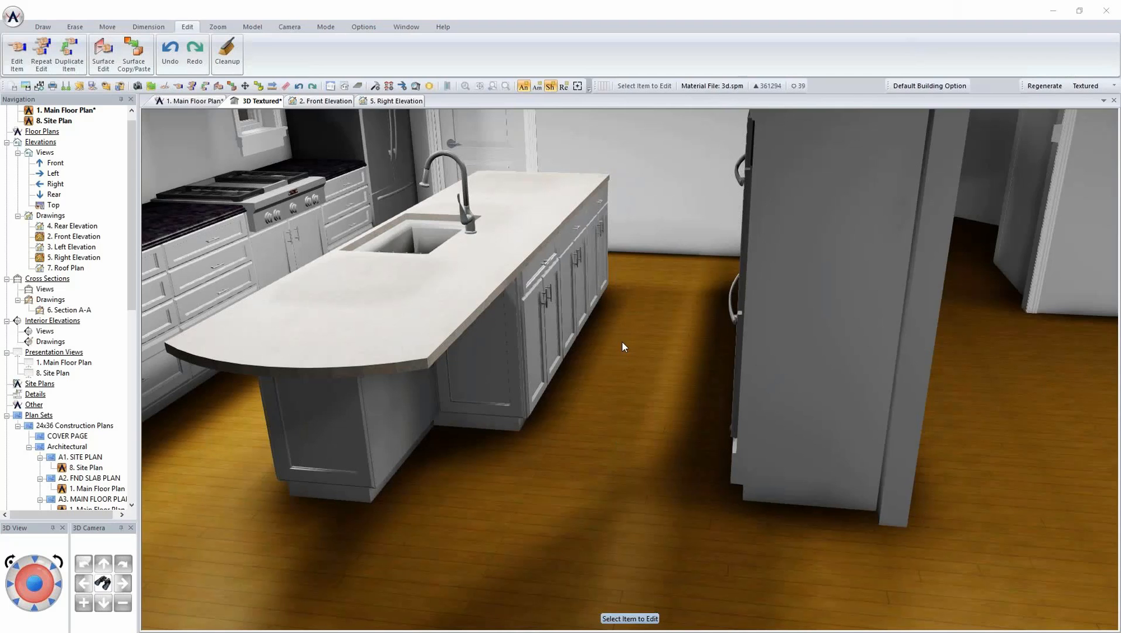
- In the Main Floor Plan, manually trace Wallcovering 21 along the kitchen wall bordering the laundry, and view it in the 3D Textured drawing
click(187, 101)
scroll(641, 381, up, 3)
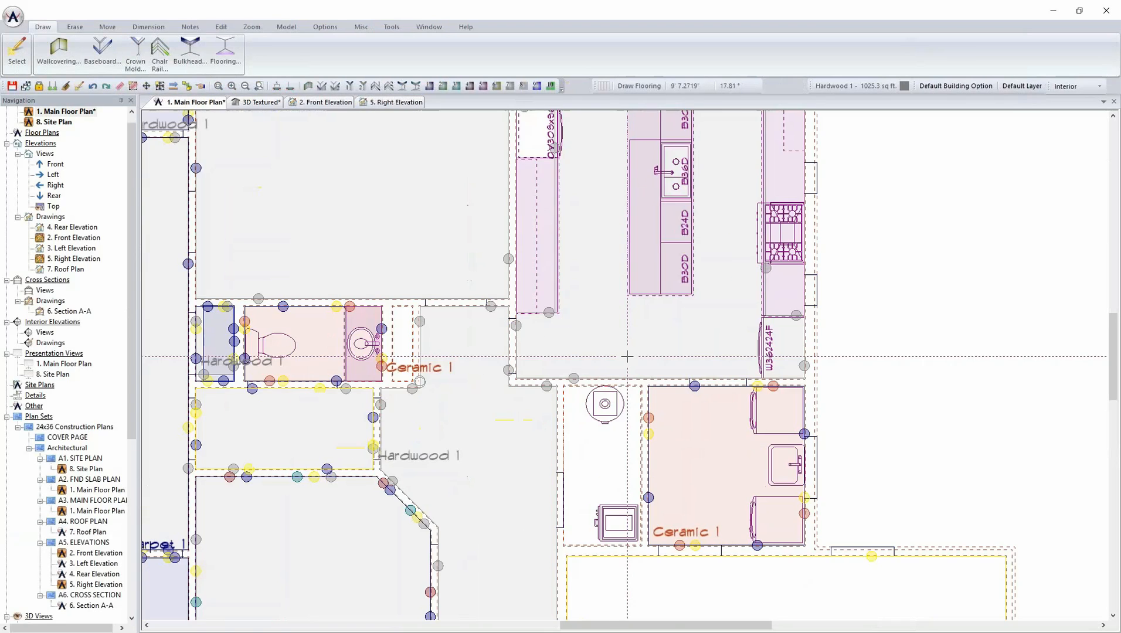
click(59, 50)
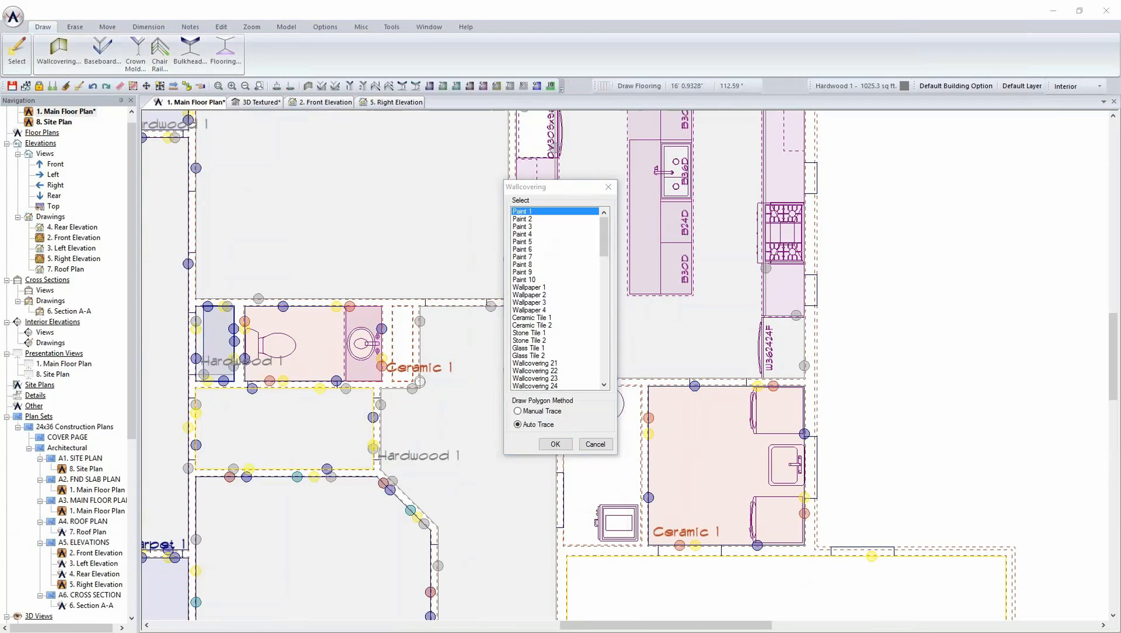
click(558, 363)
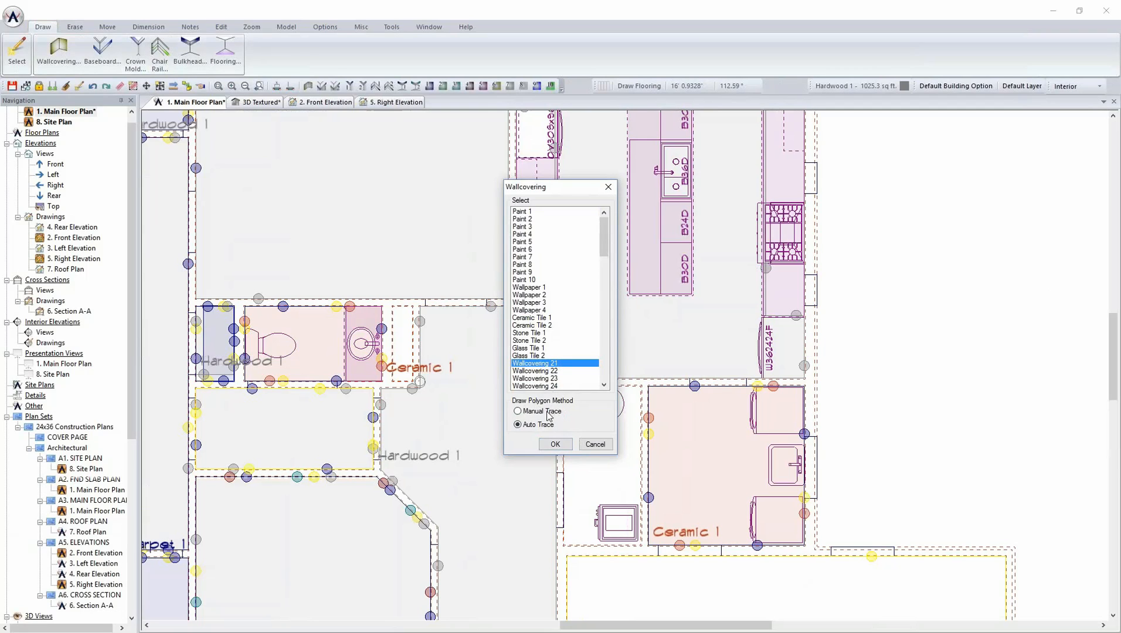
click(555, 444)
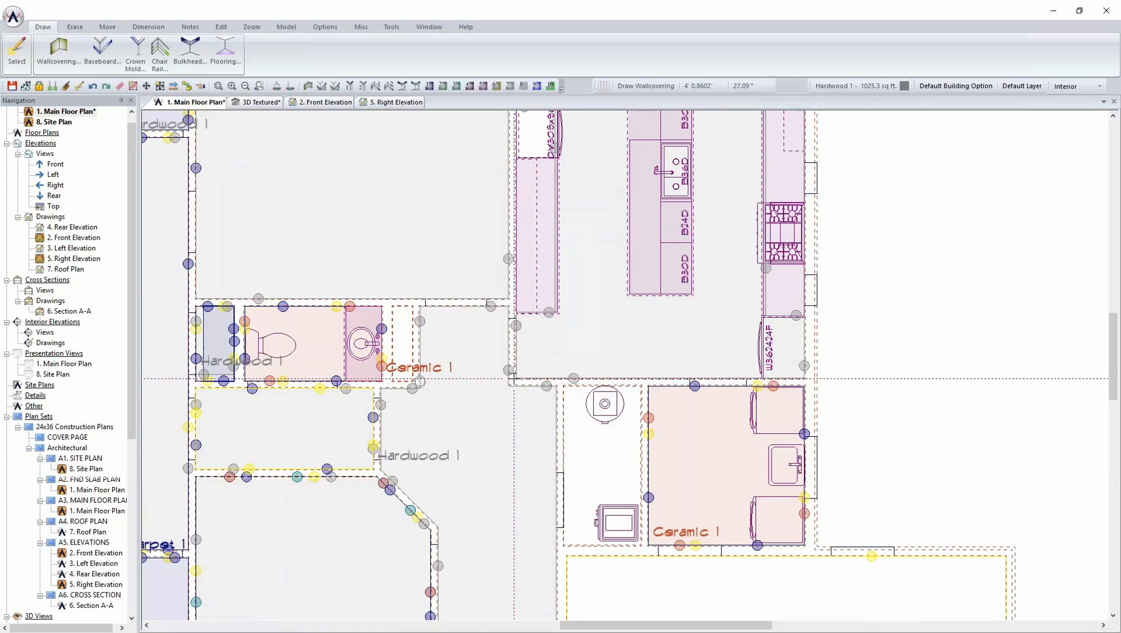
click(516, 379)
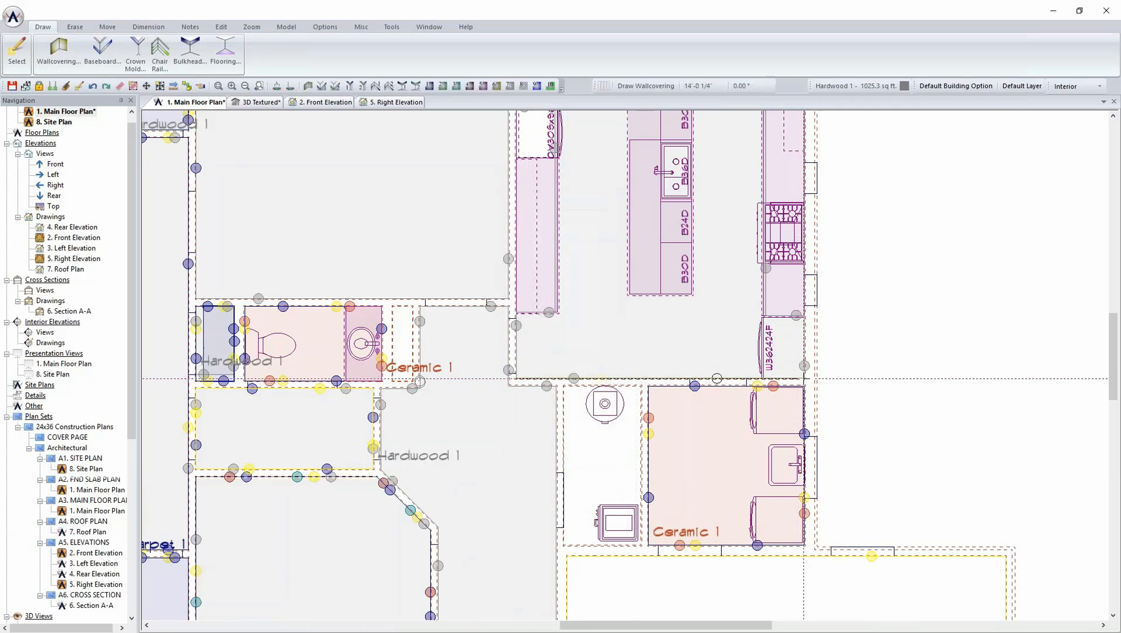
click(804, 379)
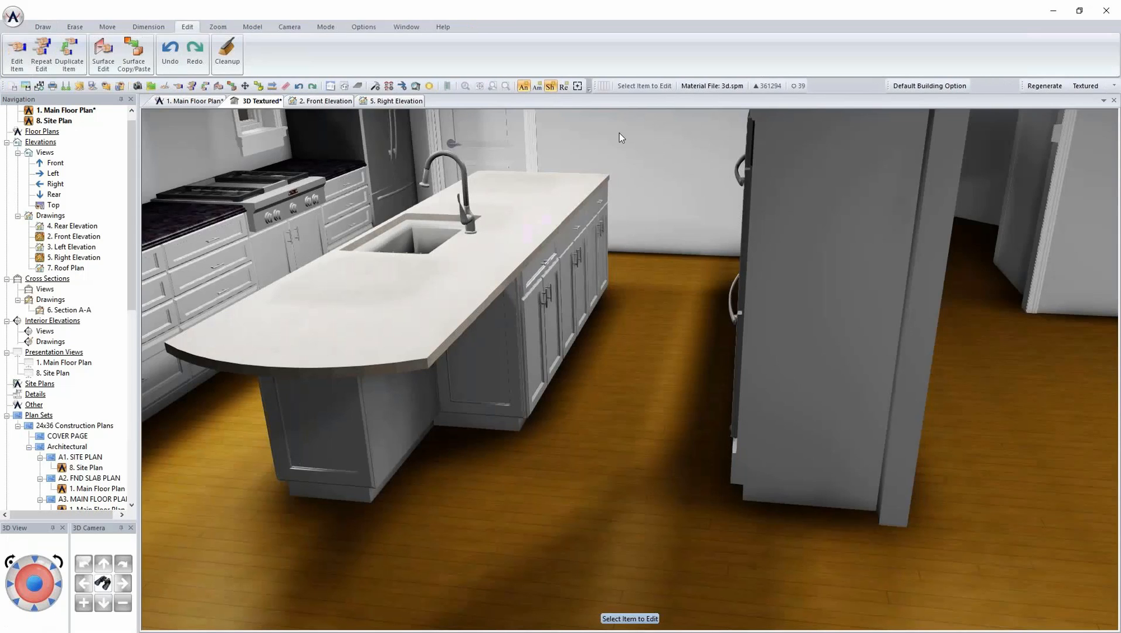
scroll(619, 133, up, 7)
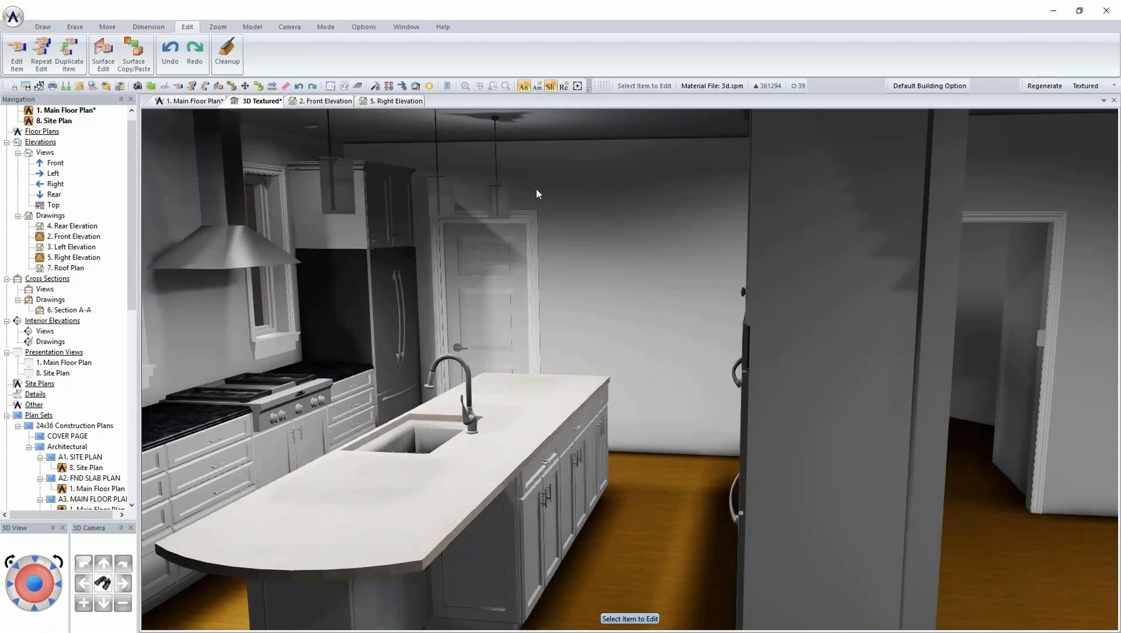
- Back in the Main Floor Plan, change the type of the kitchen wallcovering along the laundry wall to Paint 1
click(200, 104)
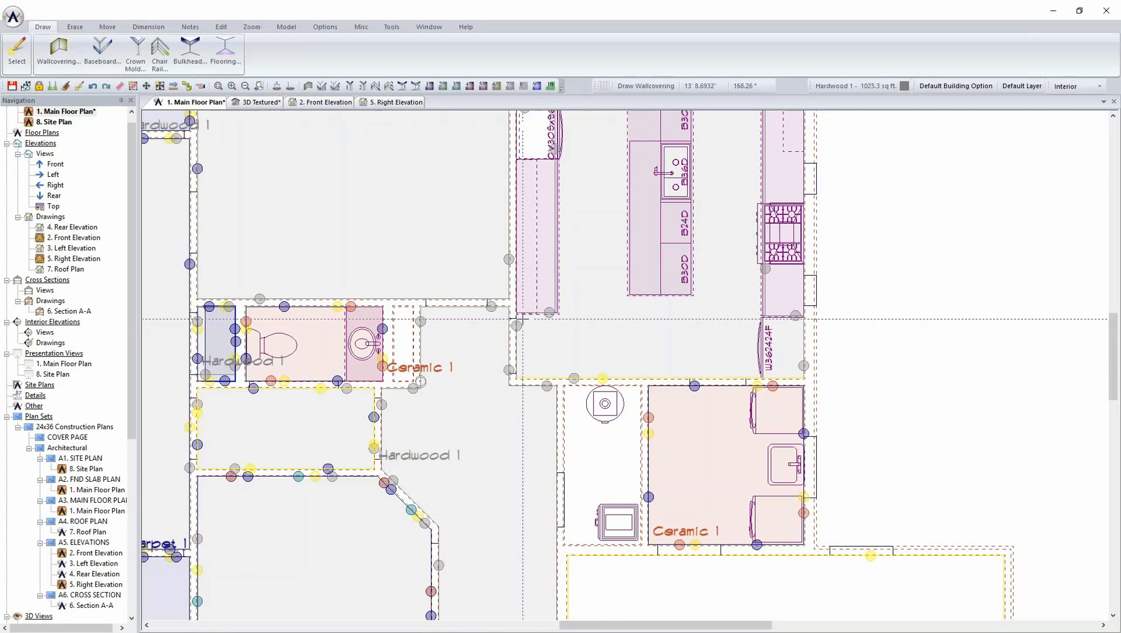
scroll(615, 323, down, 2)
middle_drag(615, 323, 608, 337)
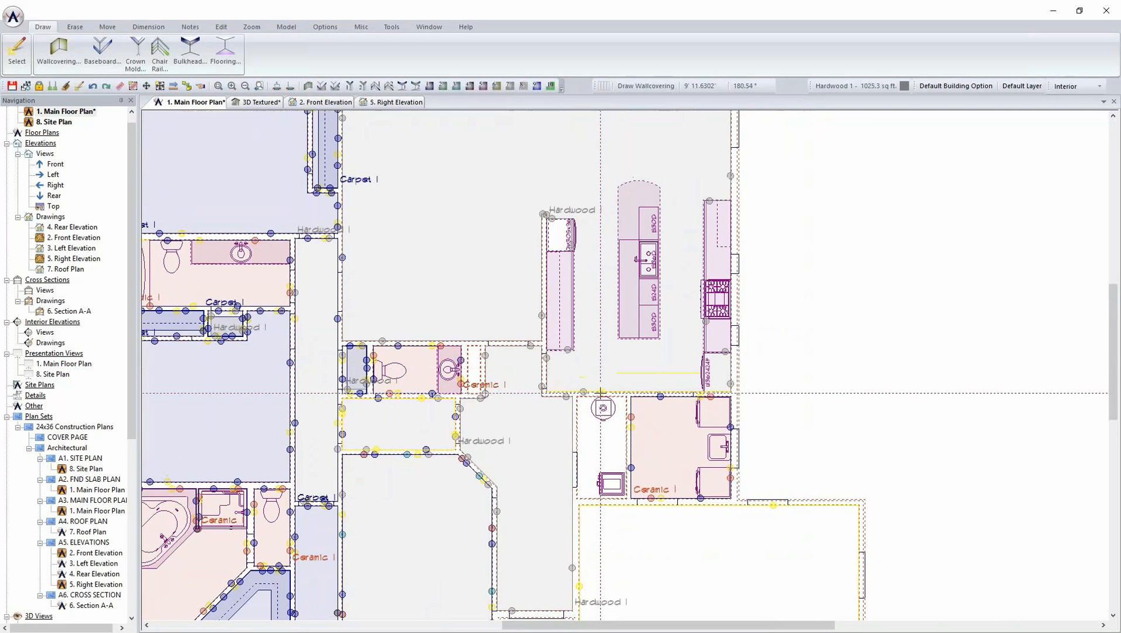
right_click(603, 391)
mouse_move(668, 397)
click(776, 403)
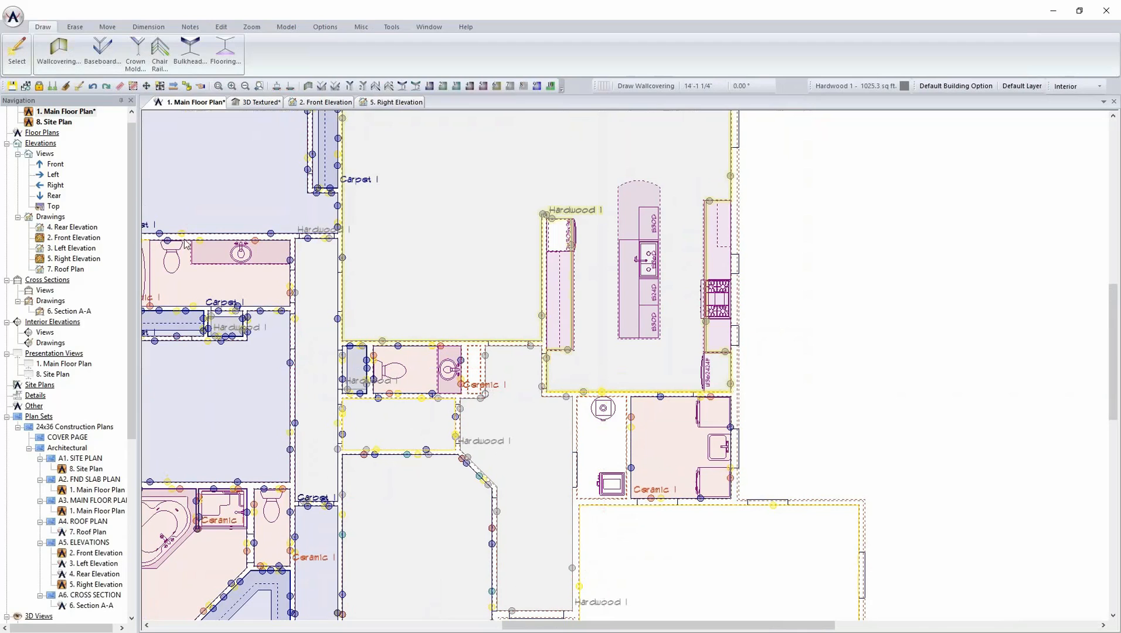
click(99, 152)
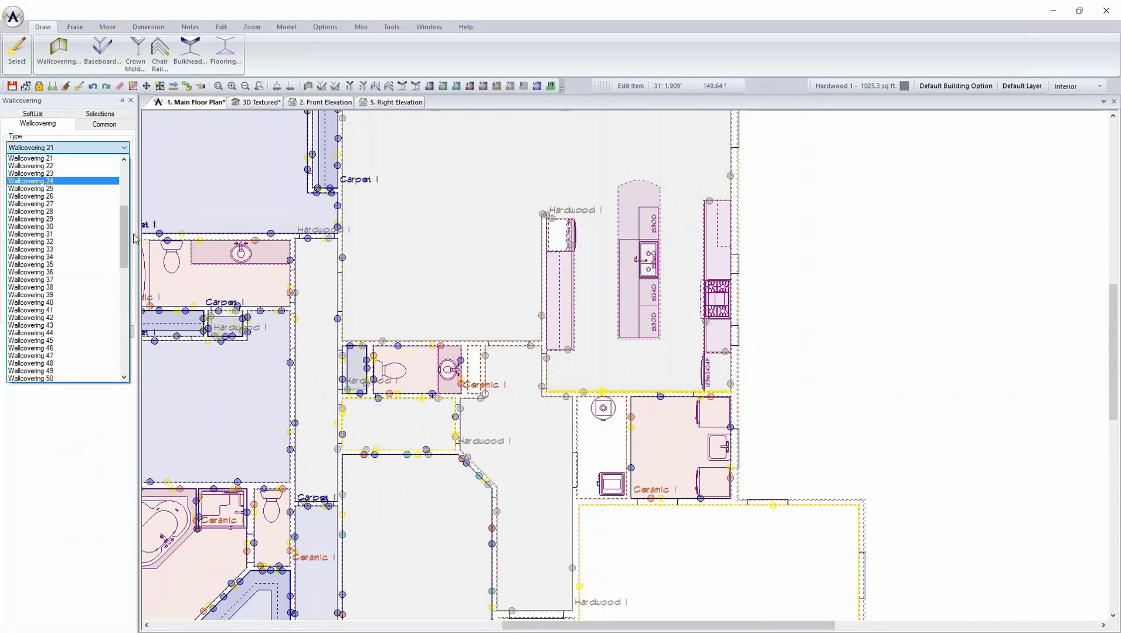
drag(127, 229, 126, 183)
click(76, 158)
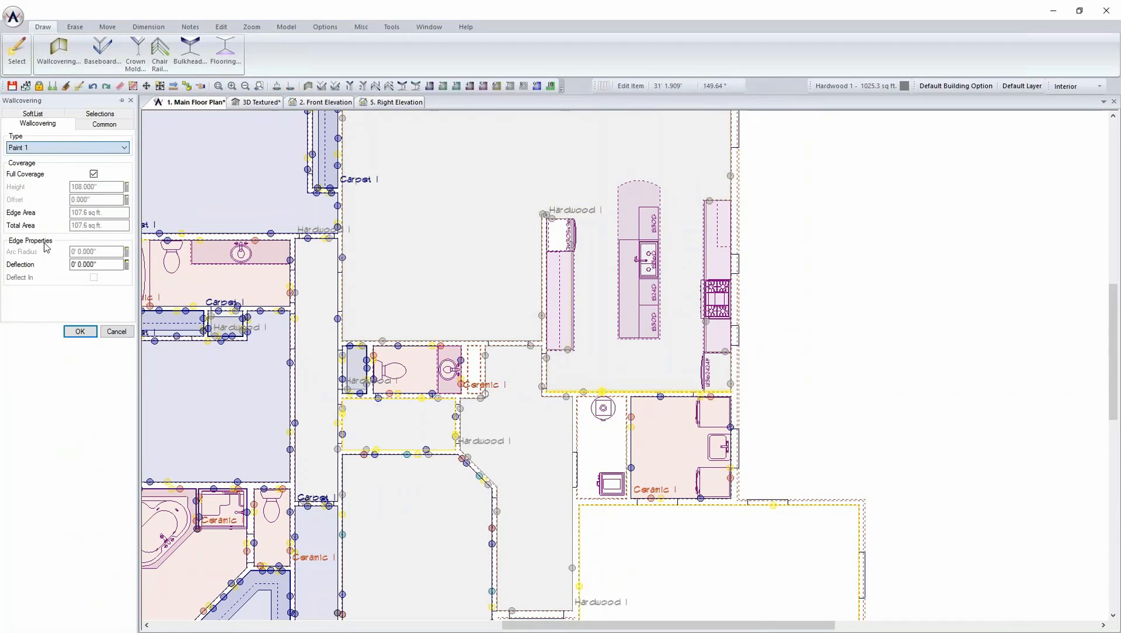
click(85, 330)
- Manually trace Paint 2 wallcovering along the wall behind the ovens, the exterior cooktop wall and the adjoining rear wall
click(57, 49)
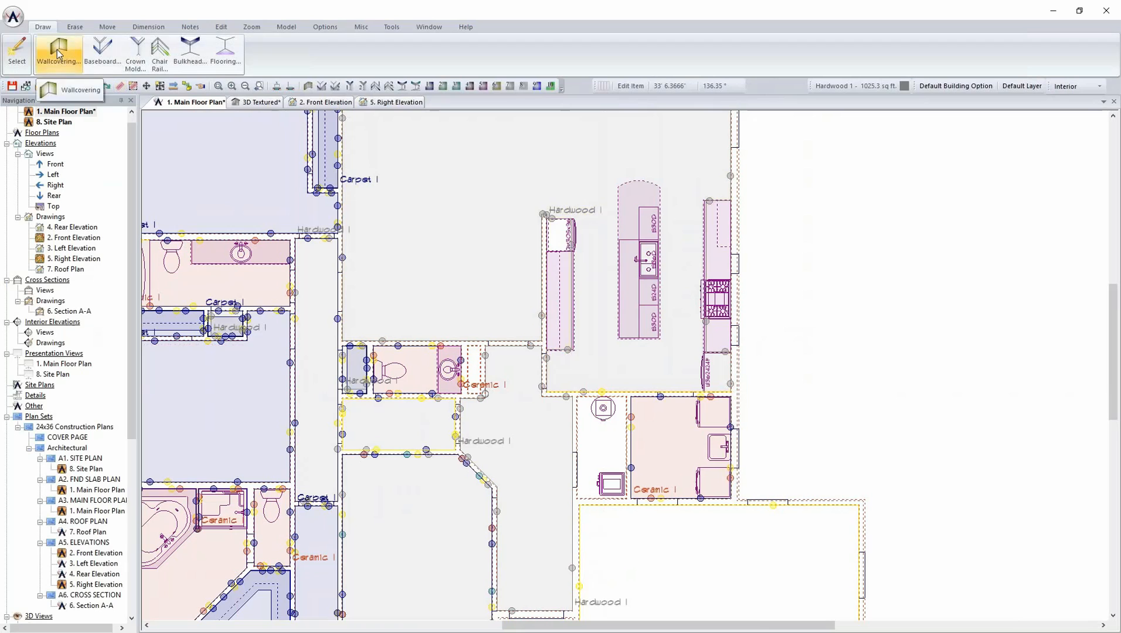
click(522, 219)
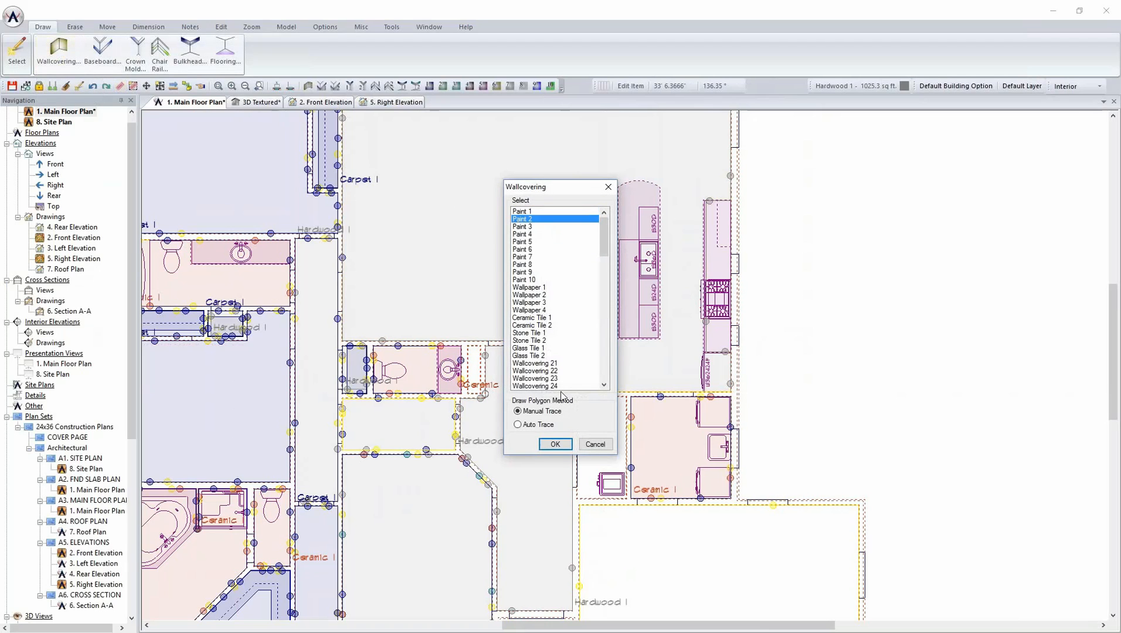
click(552, 443)
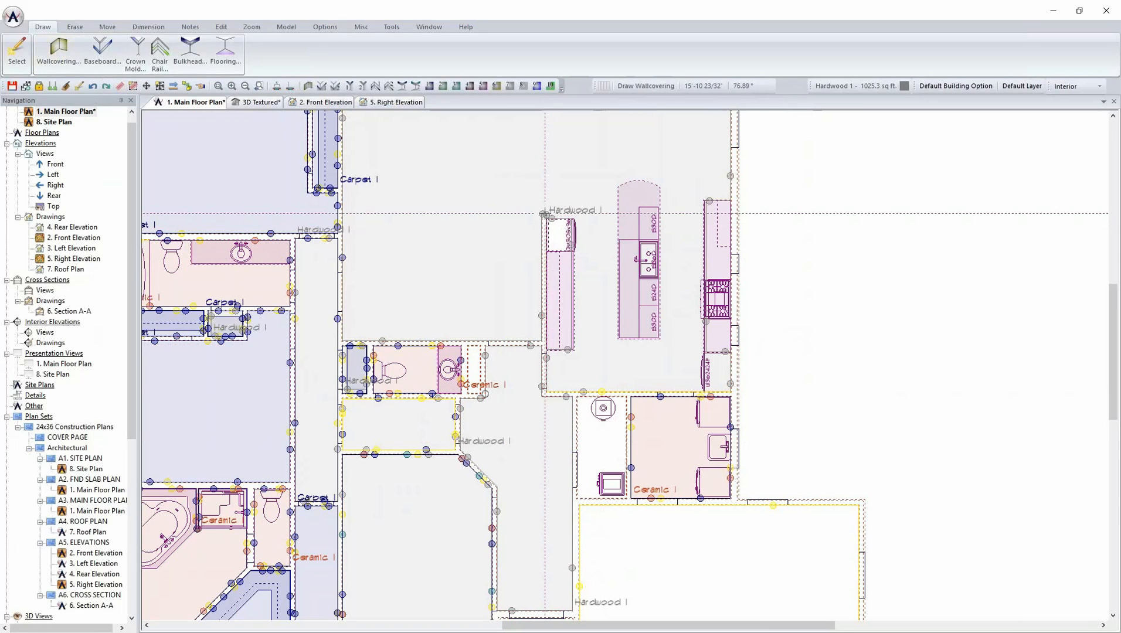
click(546, 214)
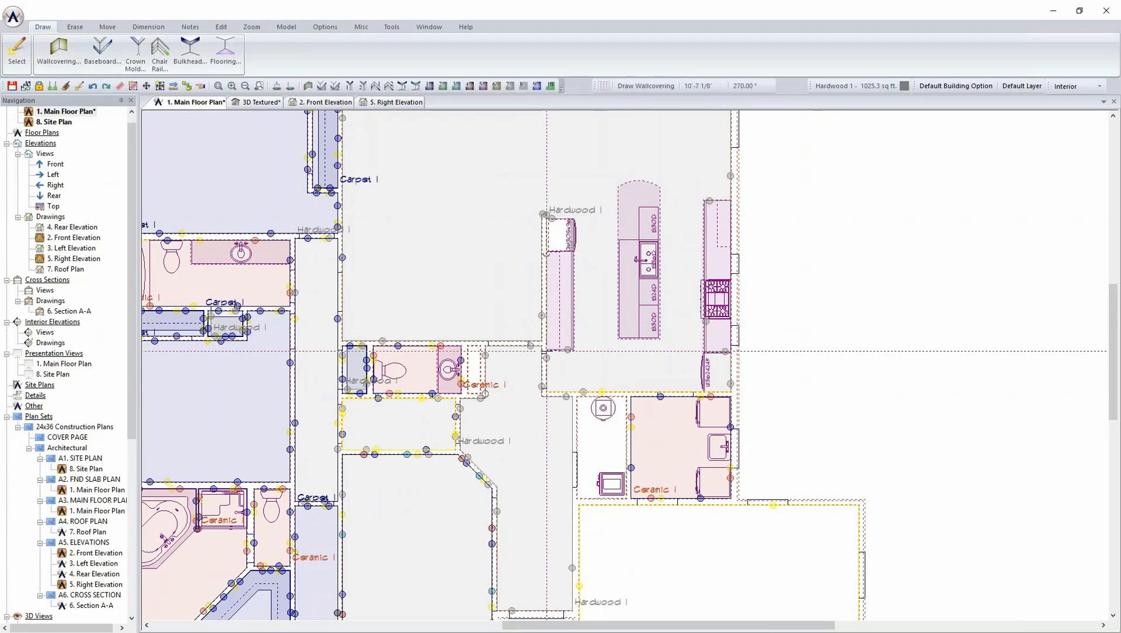
click(546, 391)
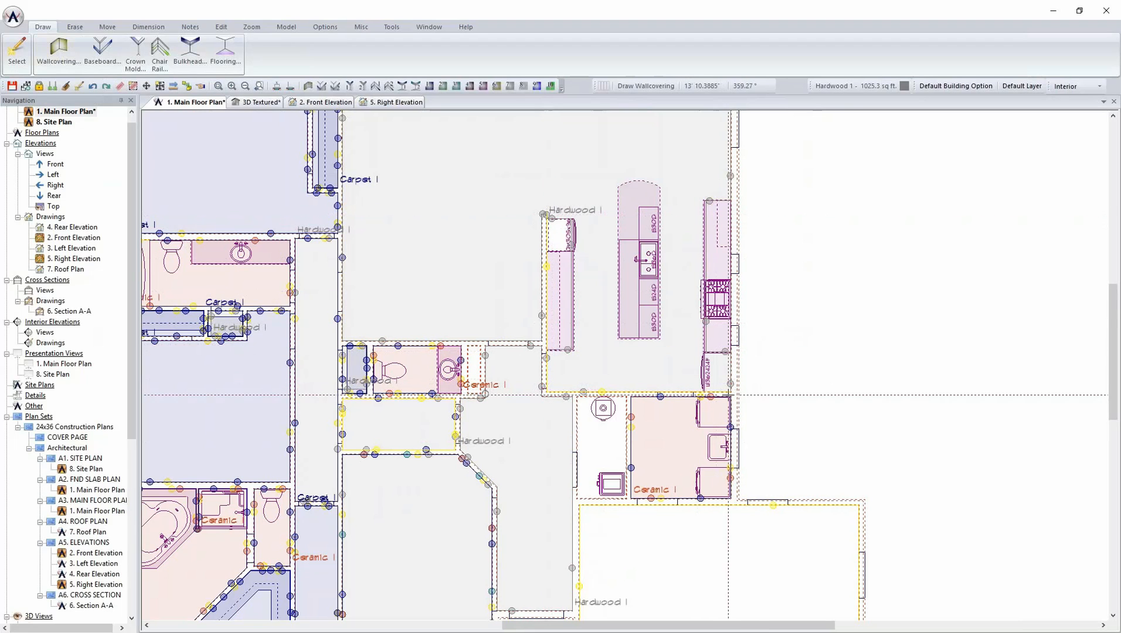
click(730, 393)
middle_drag(731, 161, 727, 363)
middle_drag(726, 201, 711, 395)
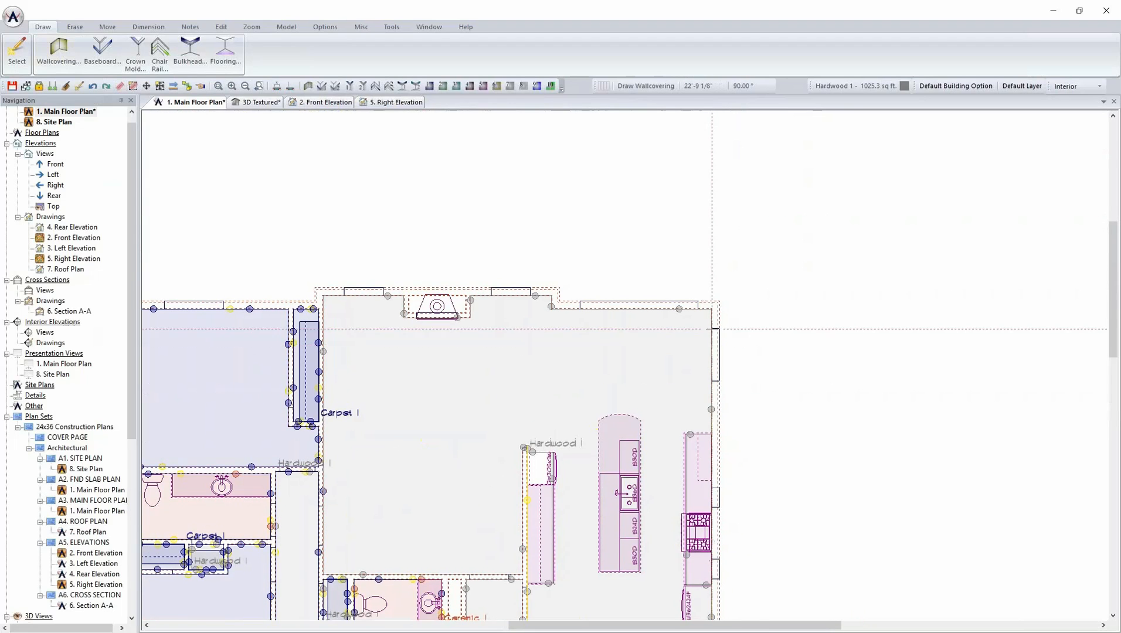
click(711, 309)
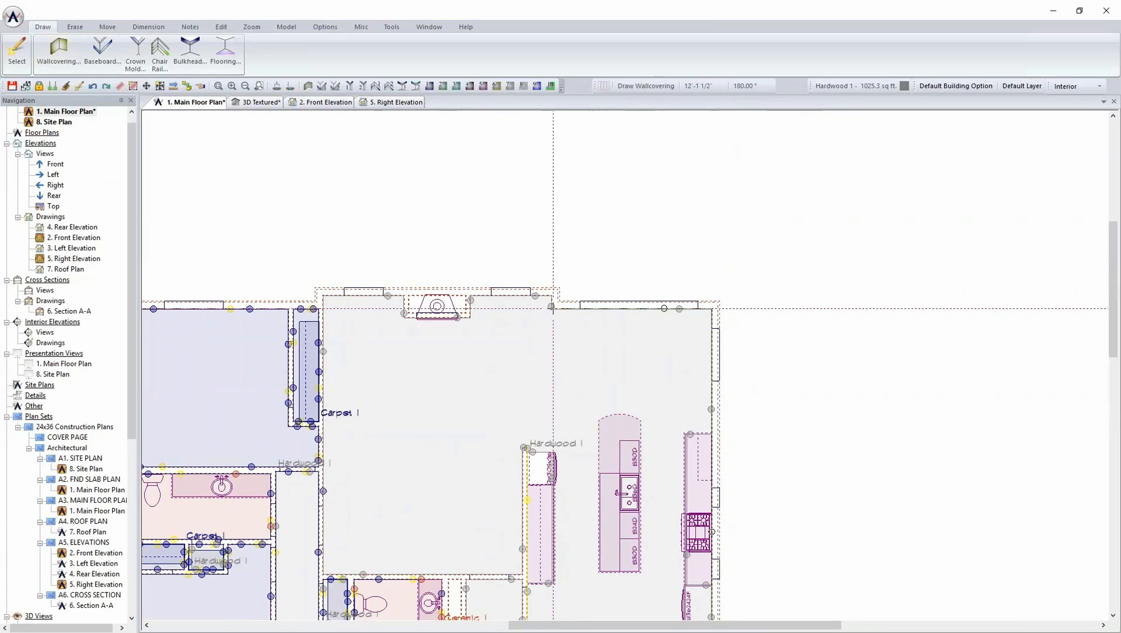
click(551, 307)
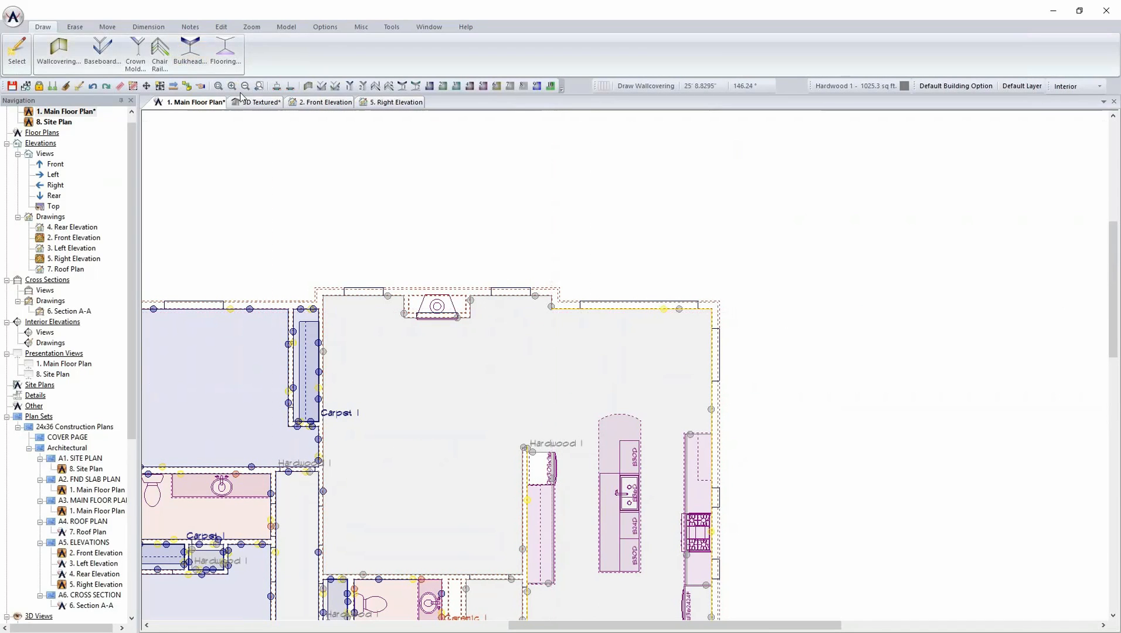
- Show the kitchen in the 3D Textured view, framed on the cooktop wall and the end wall with the door
click(256, 102)
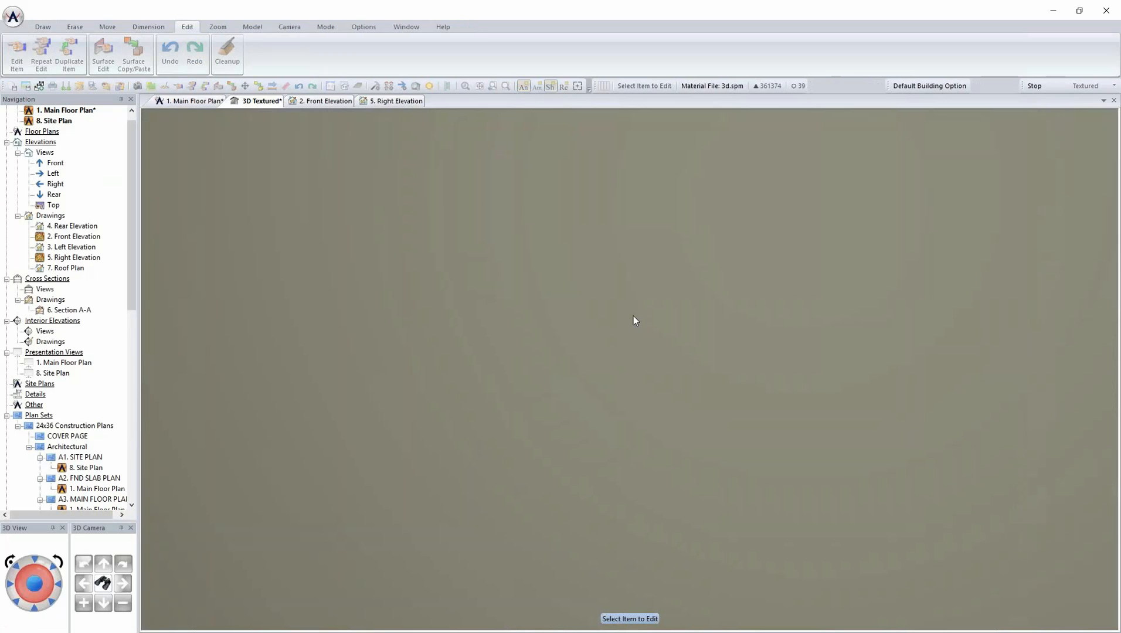
key(Up)
key(Up)
key(Up)
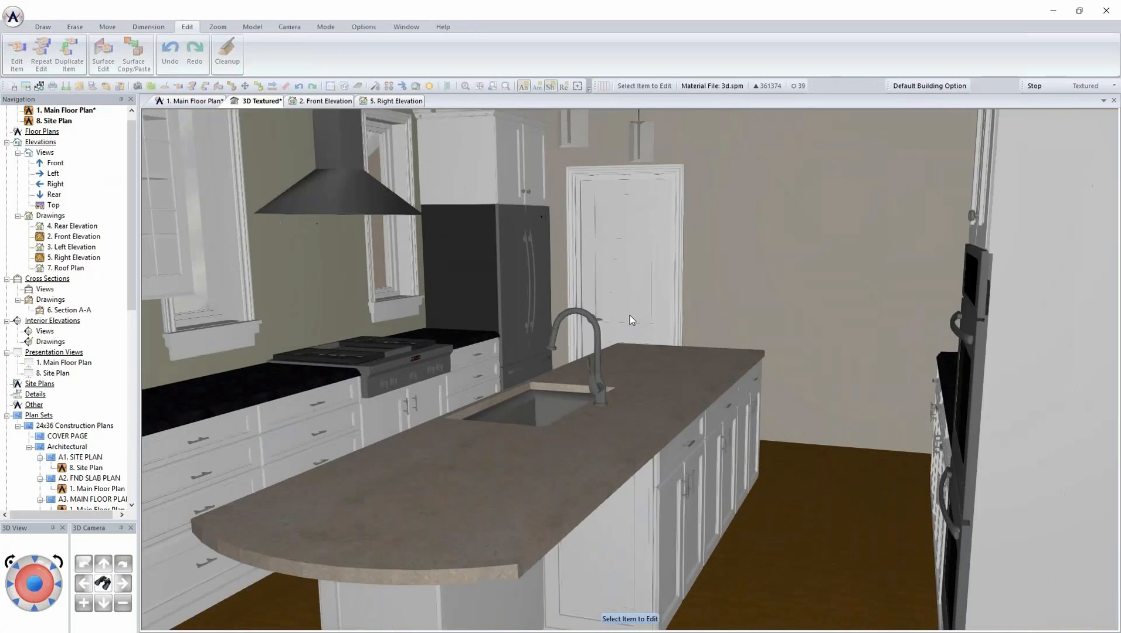
key(Left)
key(Left)
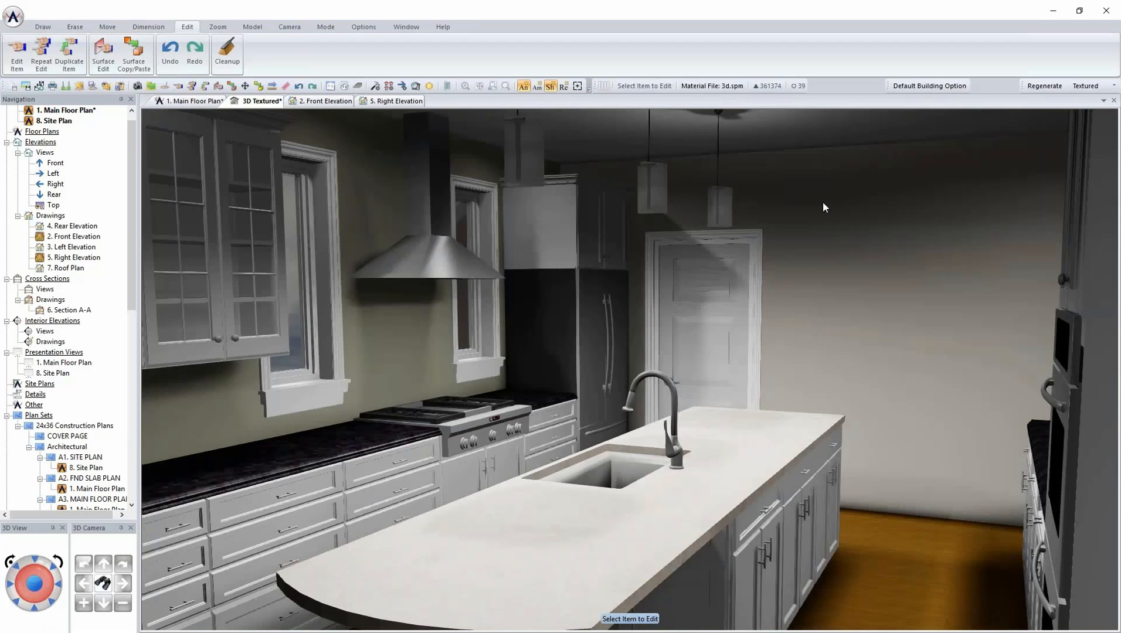
- Open the Paint 1 surface of the kitchen wall with the door for editing and set its color swatch to Sherwin Williams Colors Number
right_click(827, 211)
click(929, 360)
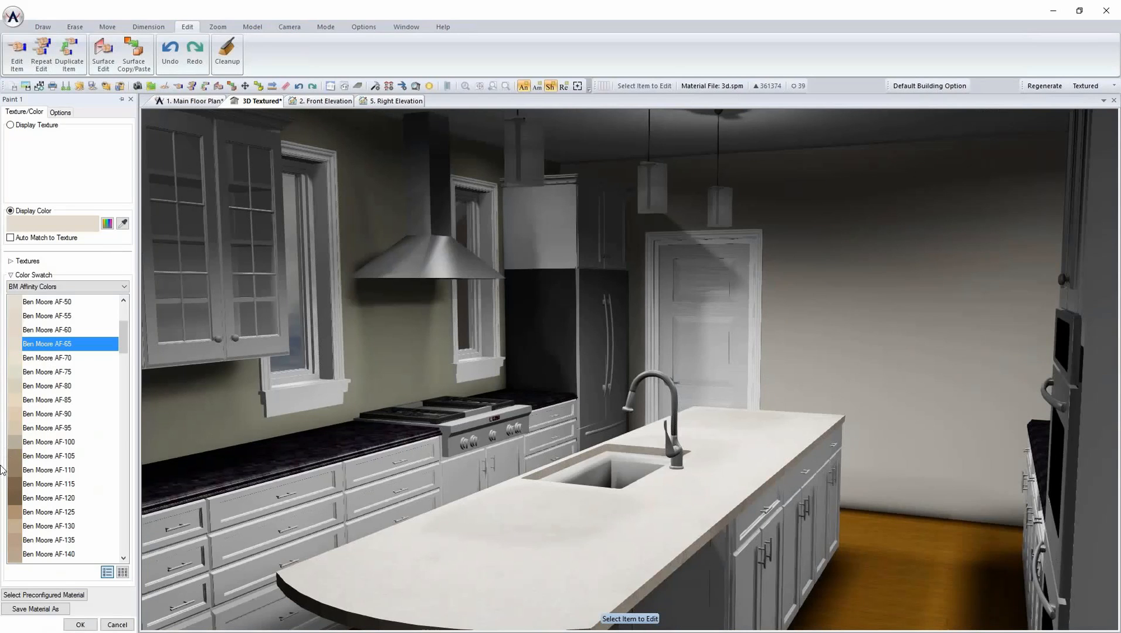
click(85, 286)
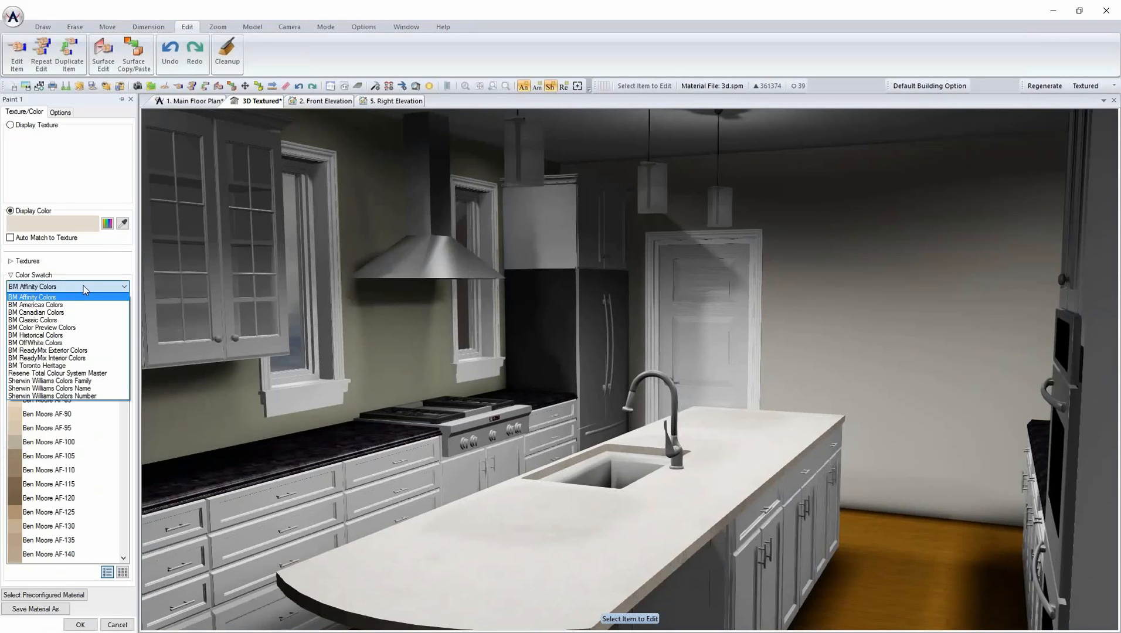
click(85, 397)
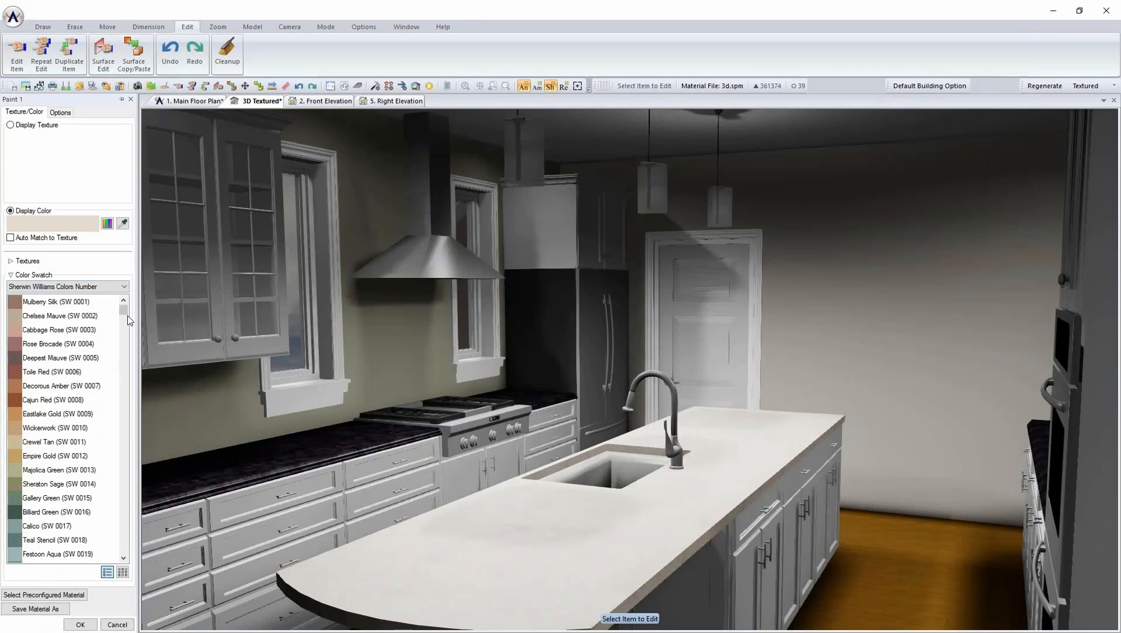
- Apply the color Needlepoint Navy (SW 0032) to the Paint 1 wall surface
mouse_move(124, 316)
mouse_down()
mouse_move(126, 331)
mouse_move(125, 321)
mouse_up()
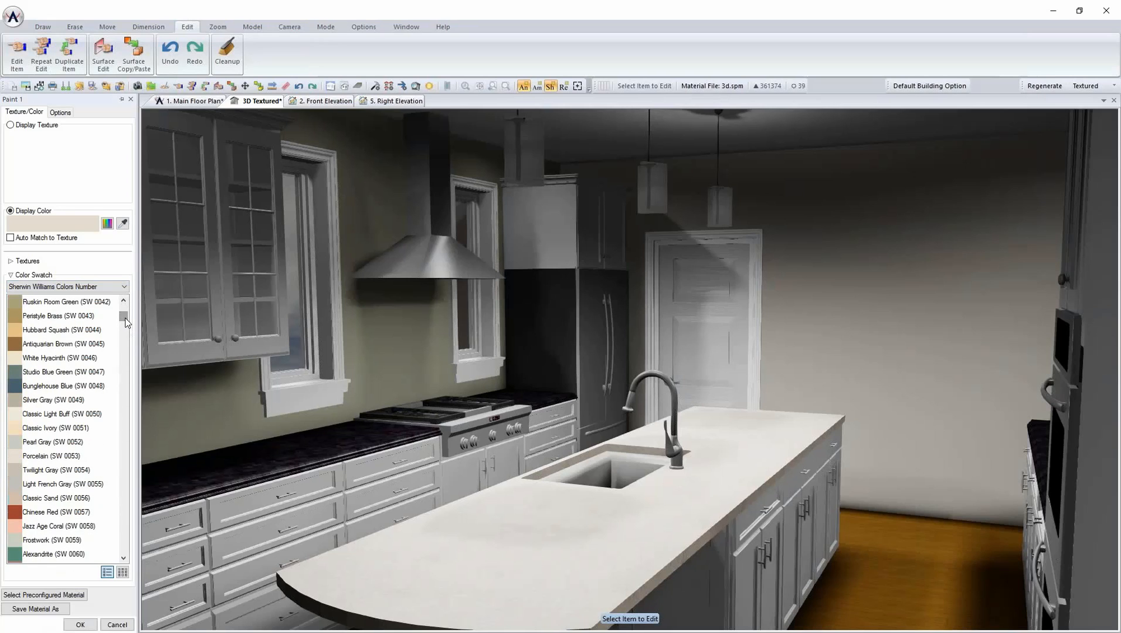
click(123, 301)
click(124, 301)
click(123, 300)
click(123, 301)
click(124, 301)
click(124, 300)
click(124, 301)
click(123, 300)
click(124, 301)
click(124, 301)
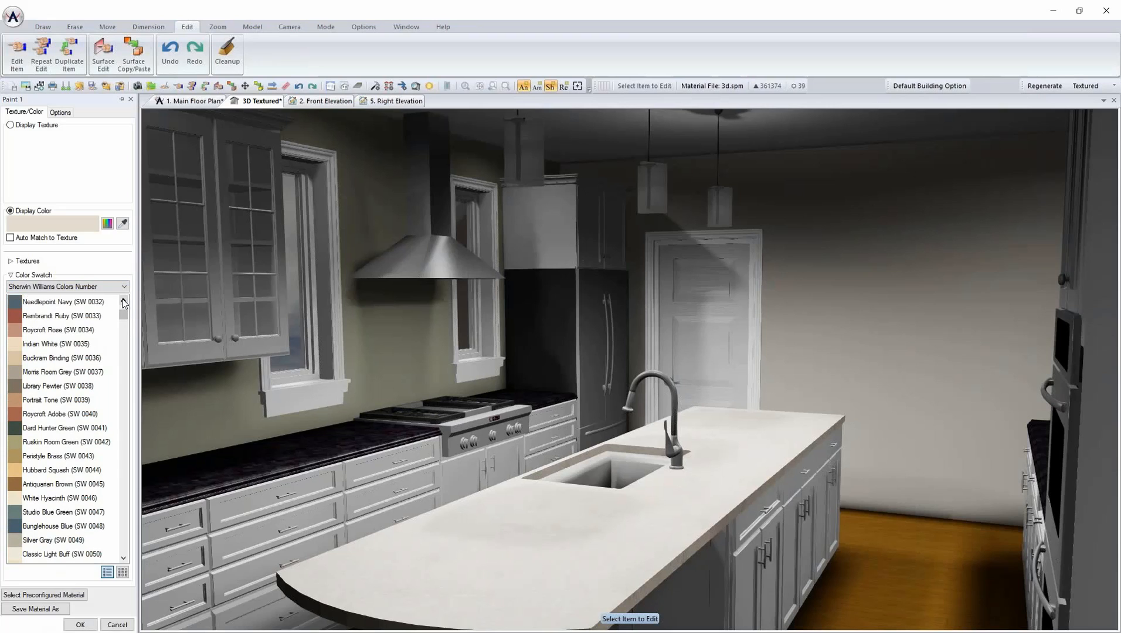
click(63, 302)
click(868, 286)
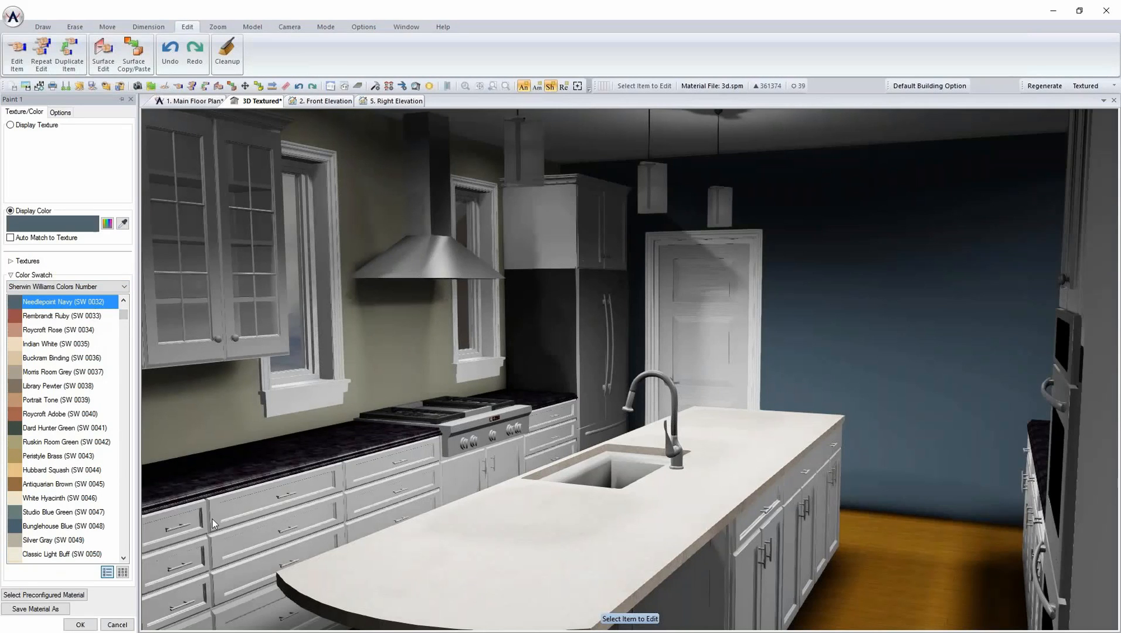
click(80, 624)
- Open the Paint 2 surface of the cooktop wall for editing and set its color swatch to Sherwin Williams Colors Number
right_click(197, 410)
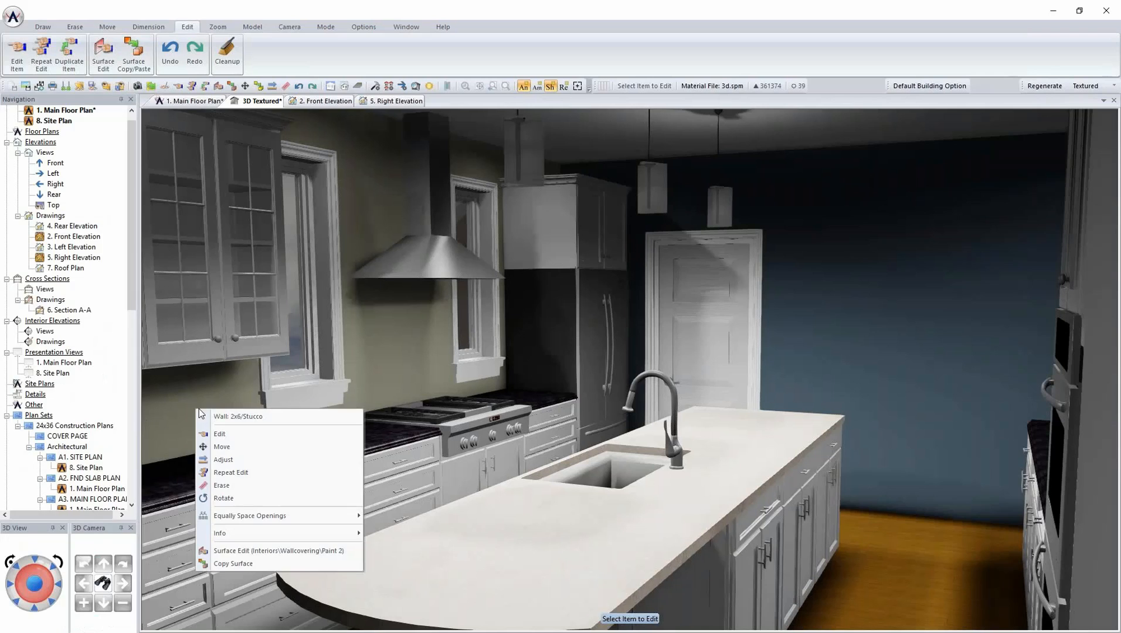
click(258, 550)
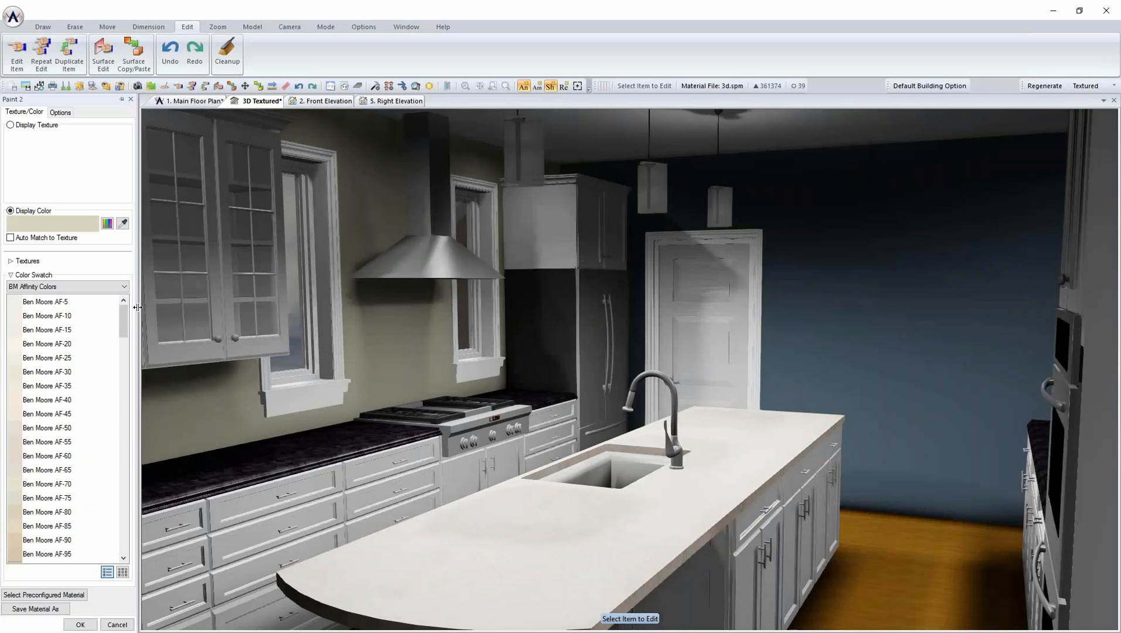
click(94, 287)
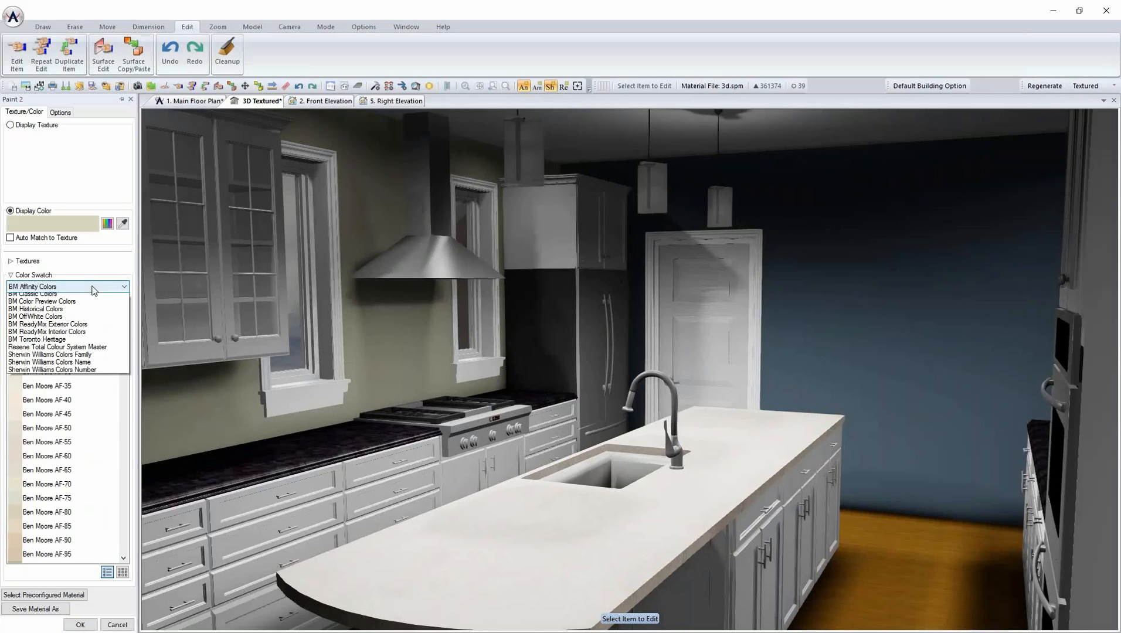
click(59, 393)
- Apply the color Mountain Air (SW 6224) to the Paint 2 wall surface
drag(128, 315, 109, 377)
scroll(113, 438, up, 10)
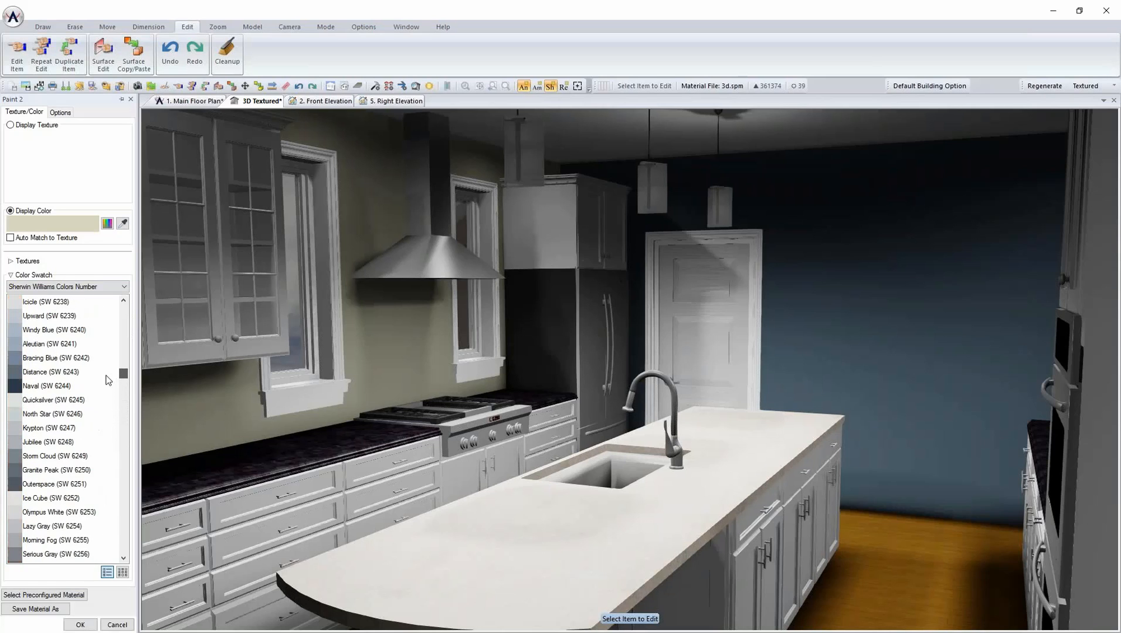
click(123, 301)
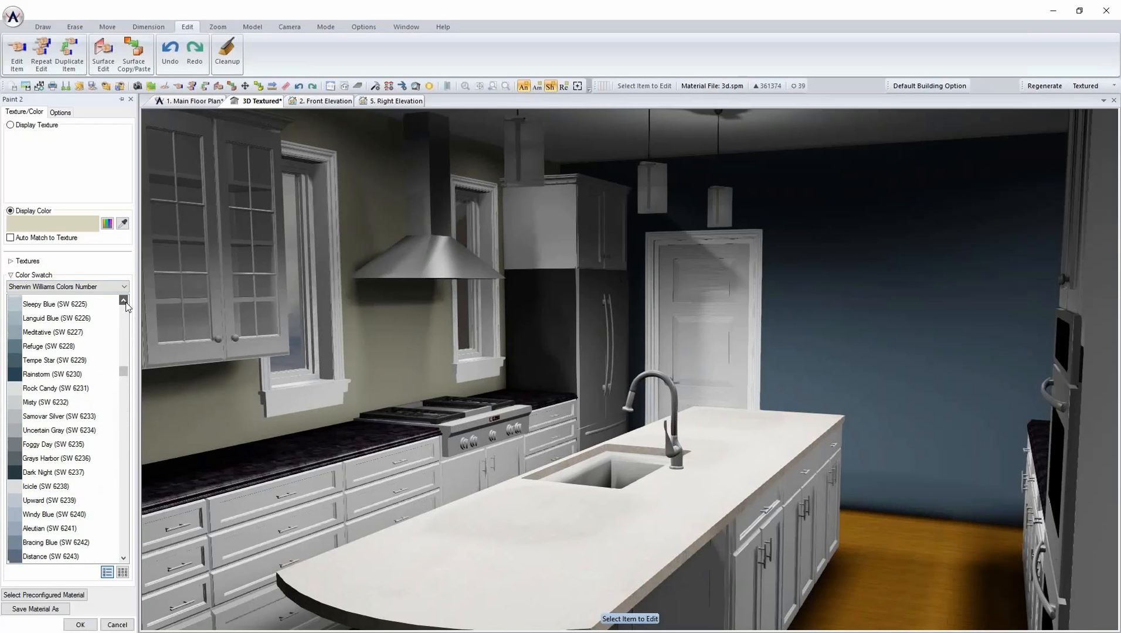
click(80, 331)
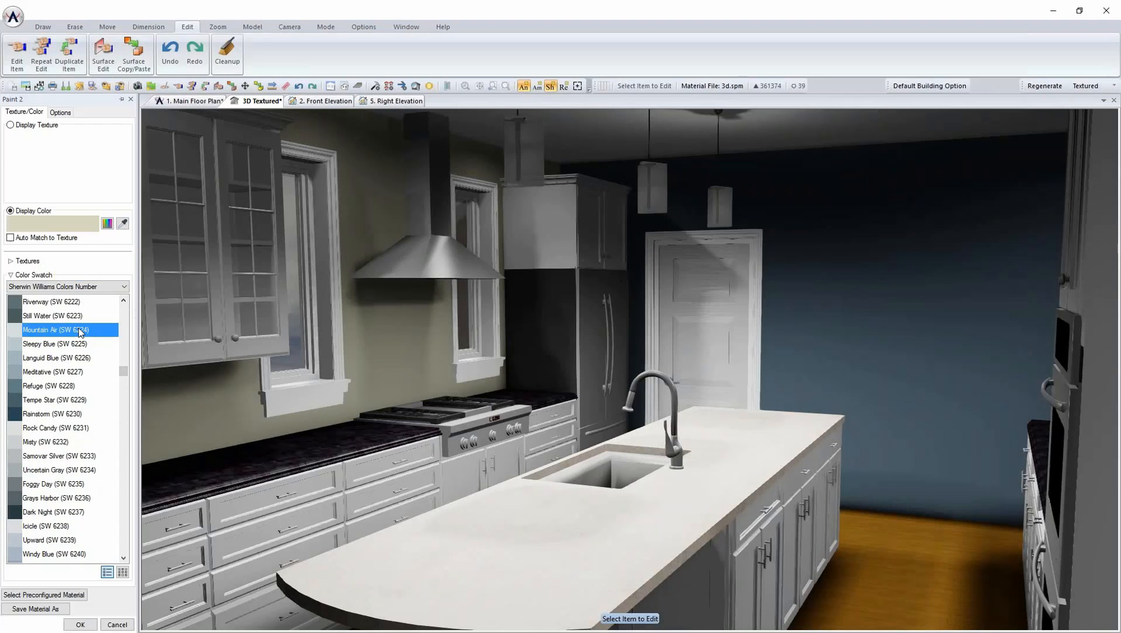
click(399, 369)
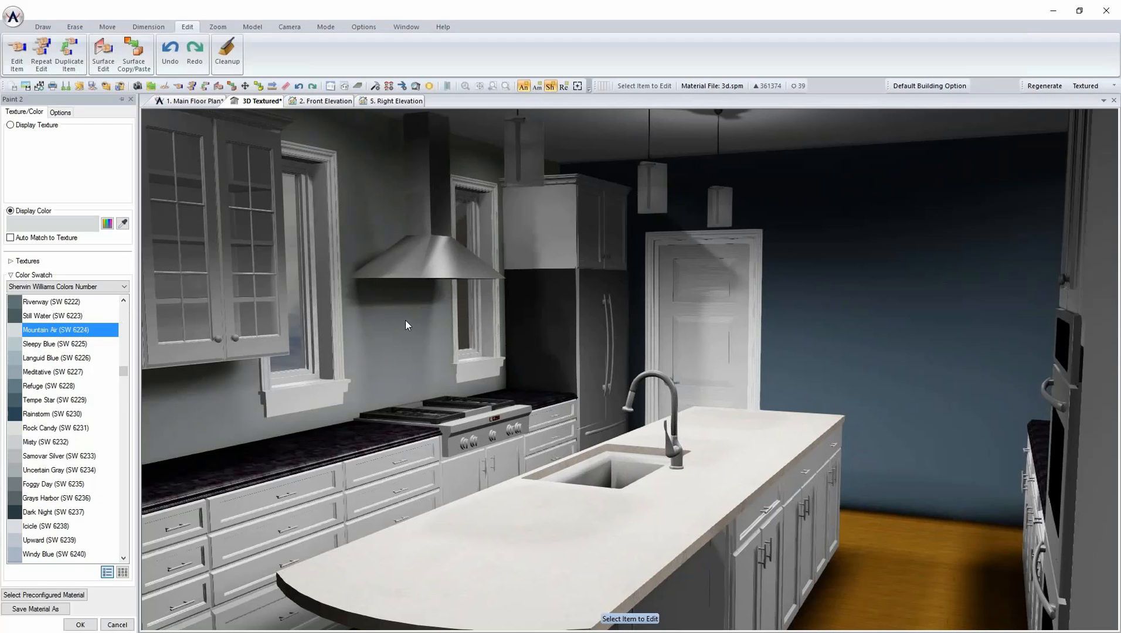
click(83, 625)
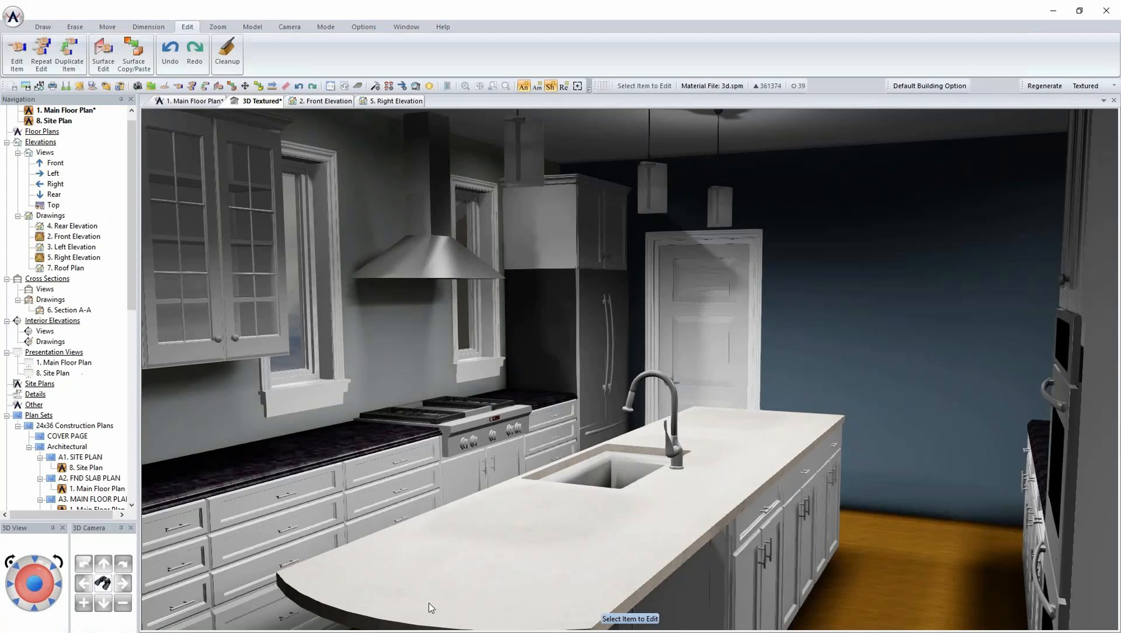
- Open the kitchen floor's Hardwood 1 surface for editing
key(Down)
key(Down)
key(Down)
key(Right)
key(Right)
key(Right)
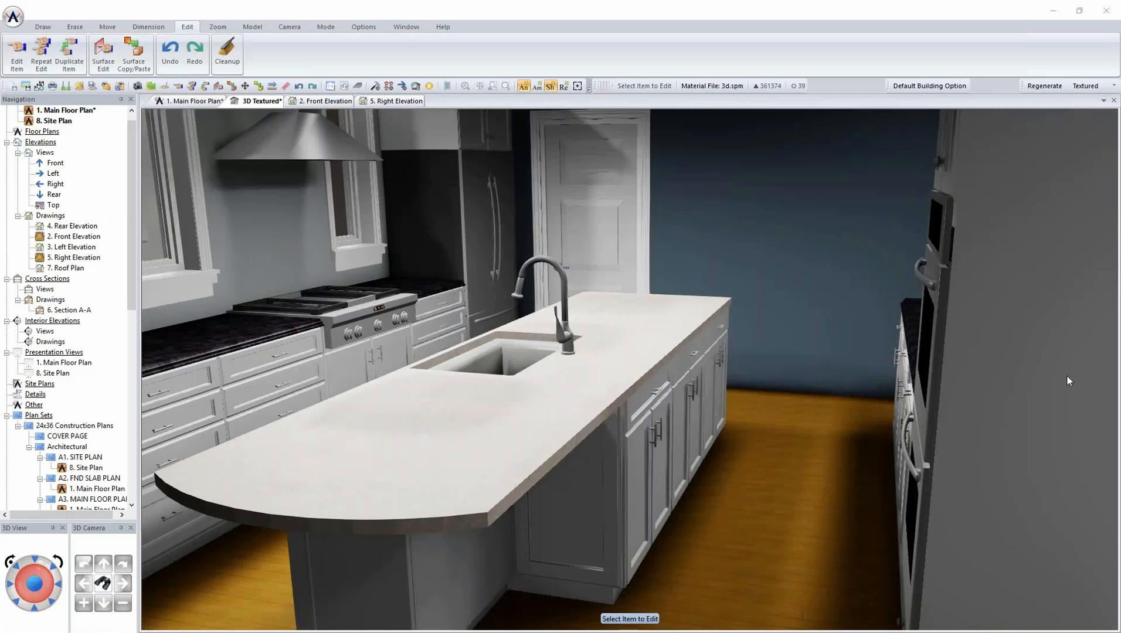
right_click(773, 450)
click(826, 560)
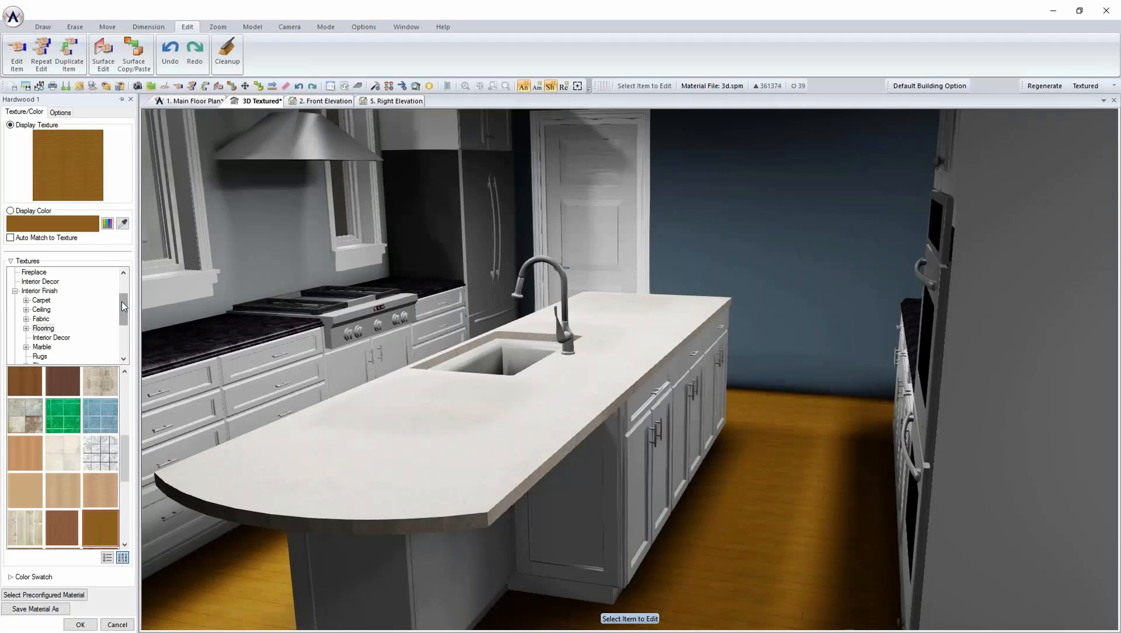
- Expand the SoftPlan+ collection among the manufacturer textures for the Hardwood 1 surface
drag(124, 311, 129, 342)
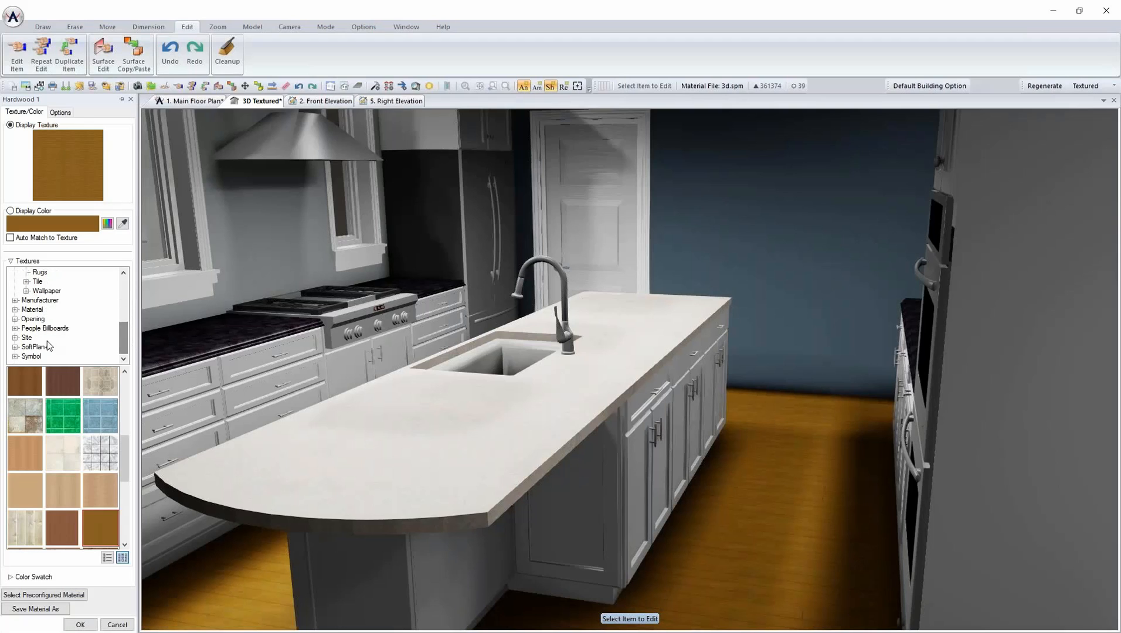
click(15, 347)
mouse_move(120, 332)
mouse_down()
mouse_move(120, 299)
mouse_move(127, 324)
mouse_up()
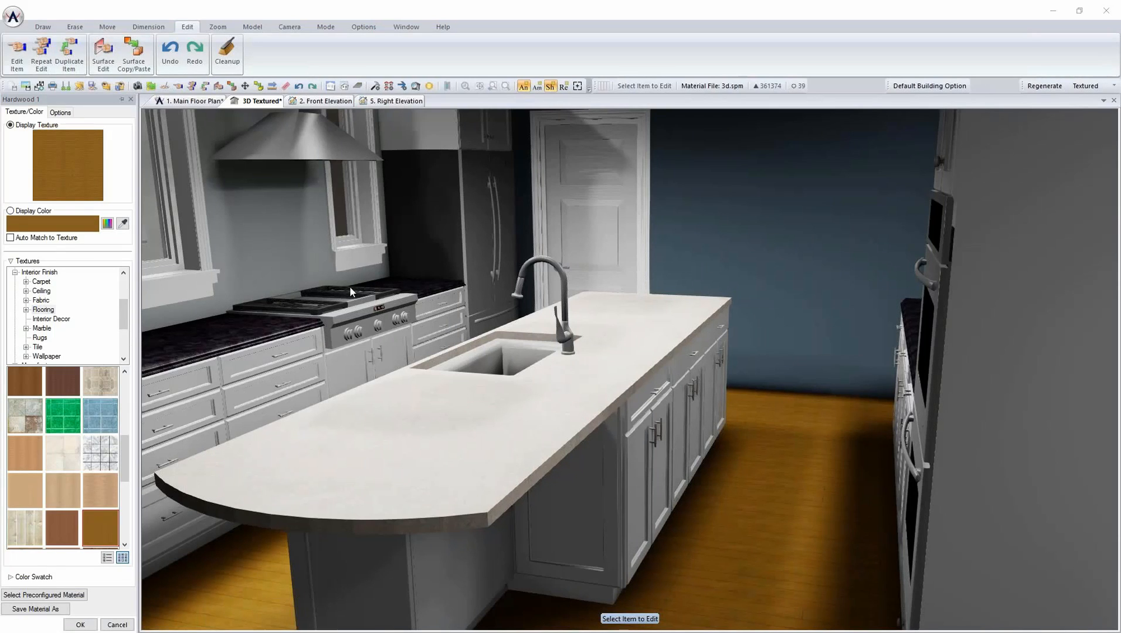
drag(126, 323, 127, 330)
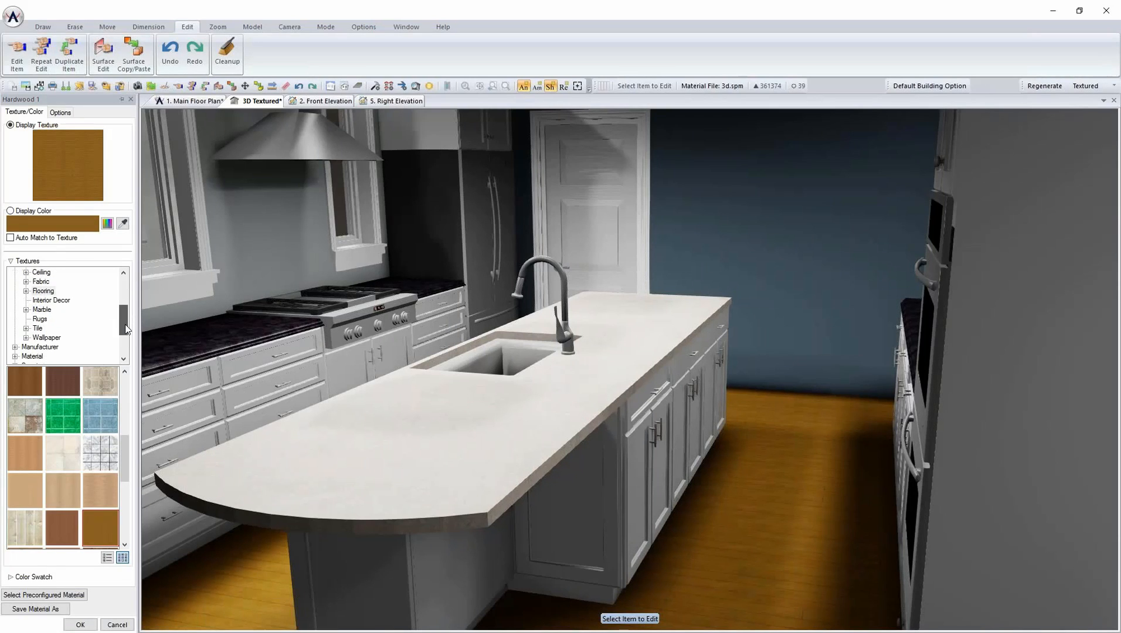
click(15, 347)
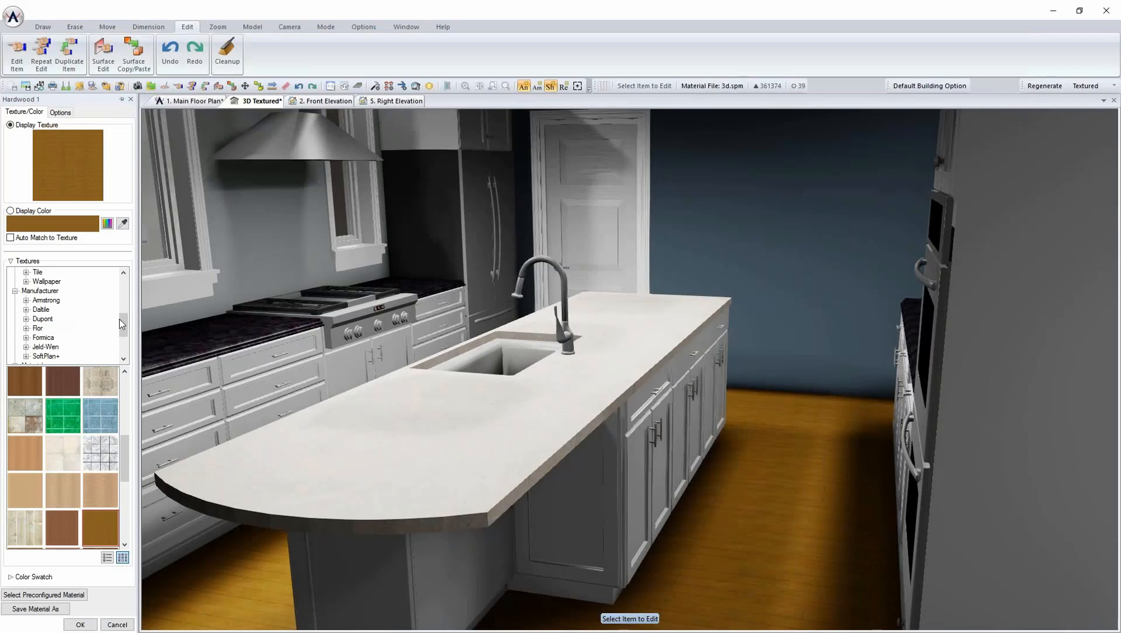
click(25, 356)
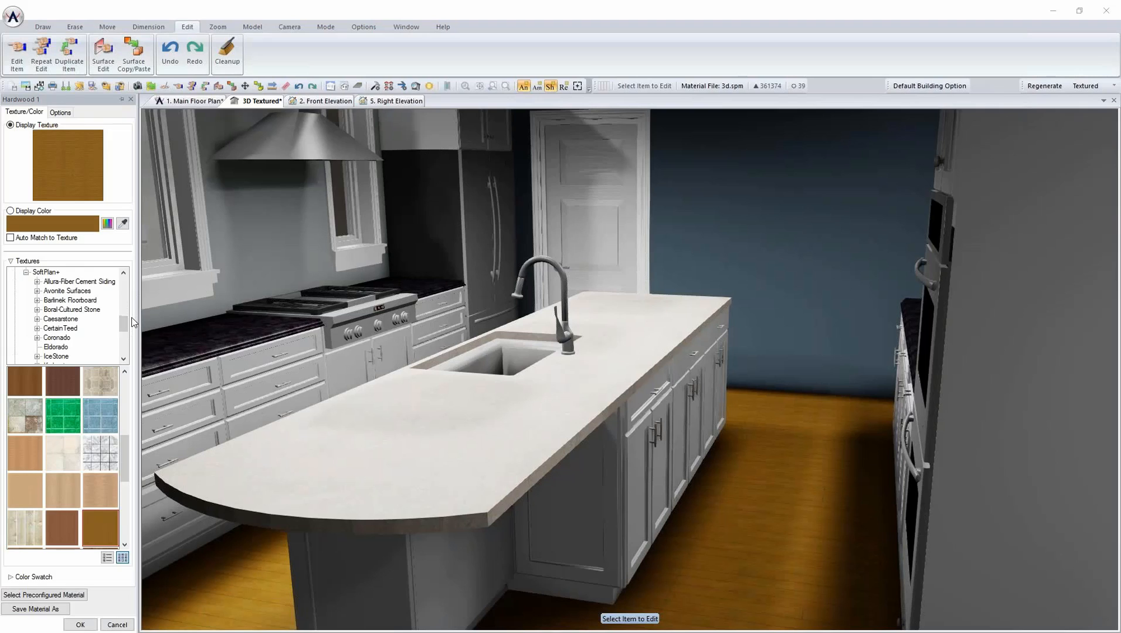
drag(124, 324, 126, 328)
scroll(125, 328, up, 1)
- Apply the Oak - Dab Aurora Molti texture from the Barlinek Floorboard Decor collection to the floor
click(66, 300)
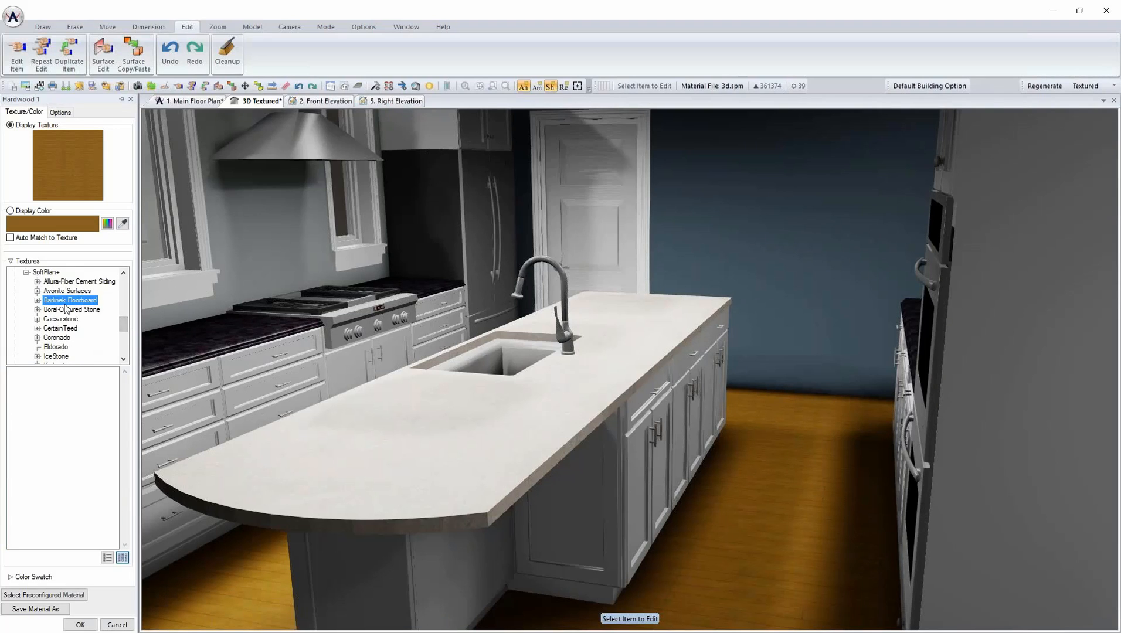
click(37, 300)
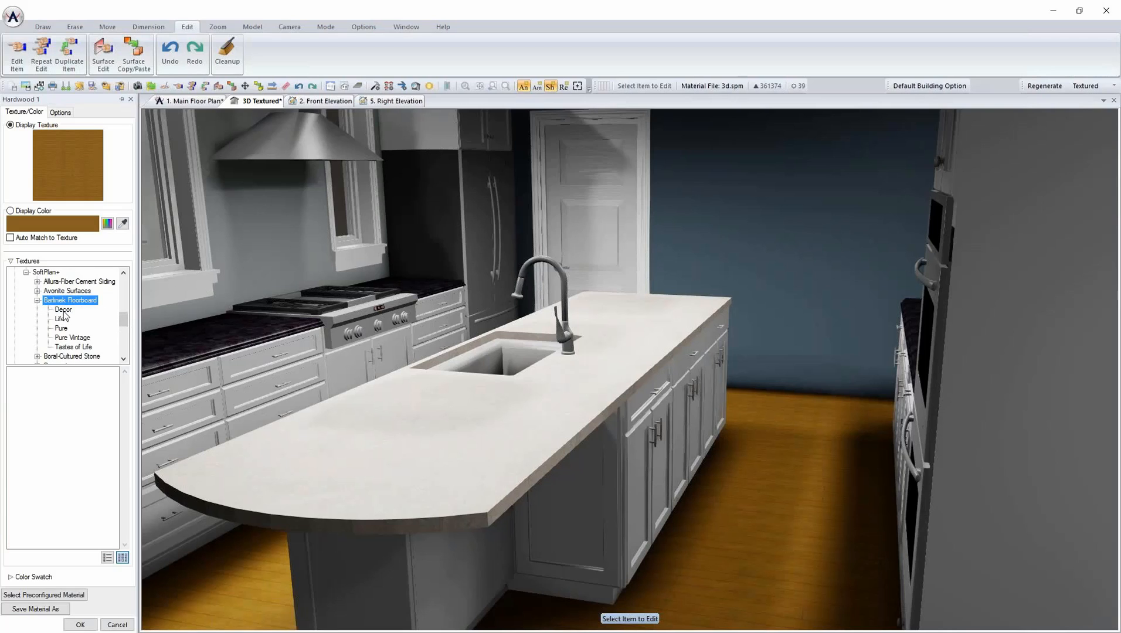
click(63, 310)
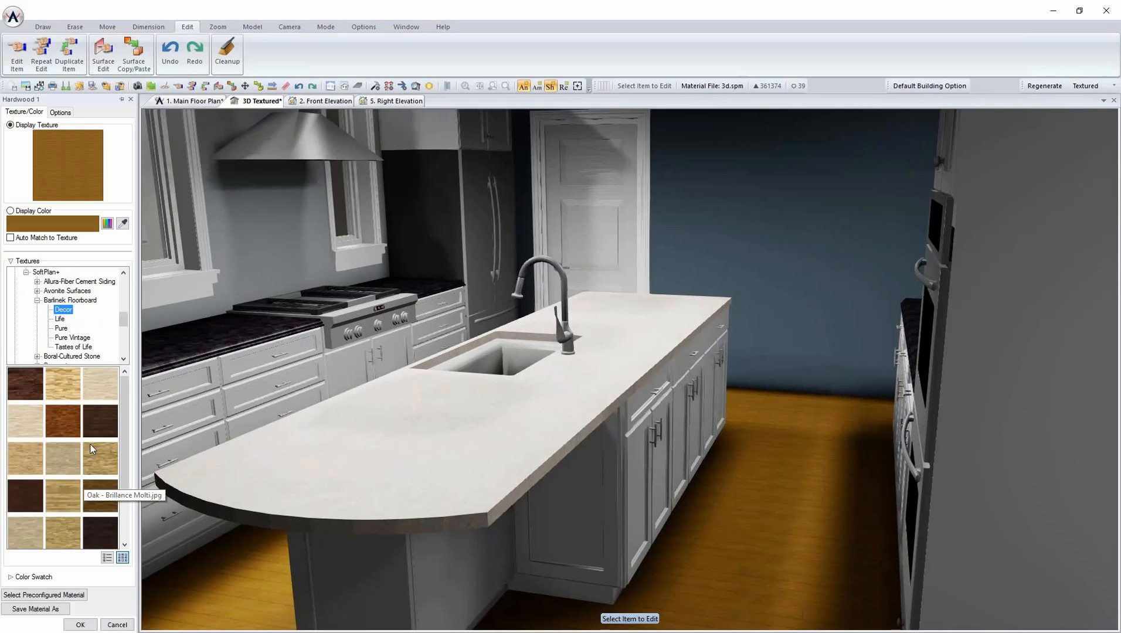
click(22, 532)
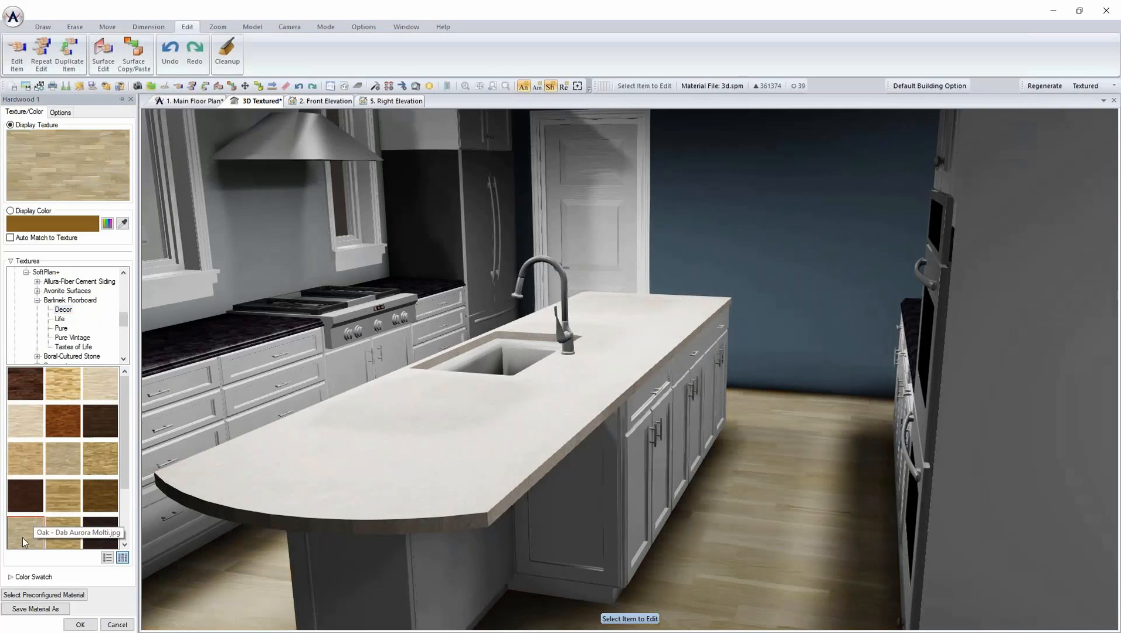
click(79, 625)
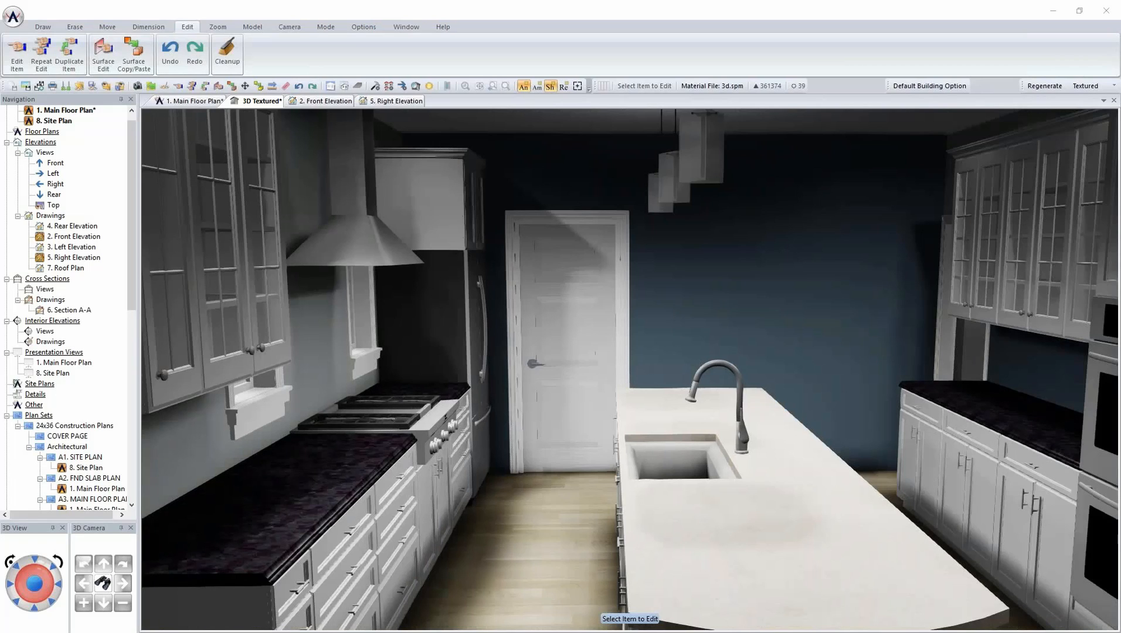
- Open the Marble surface of the perimeter cabinet countertop for editing and show the Textured marble textures
right_click(312, 479)
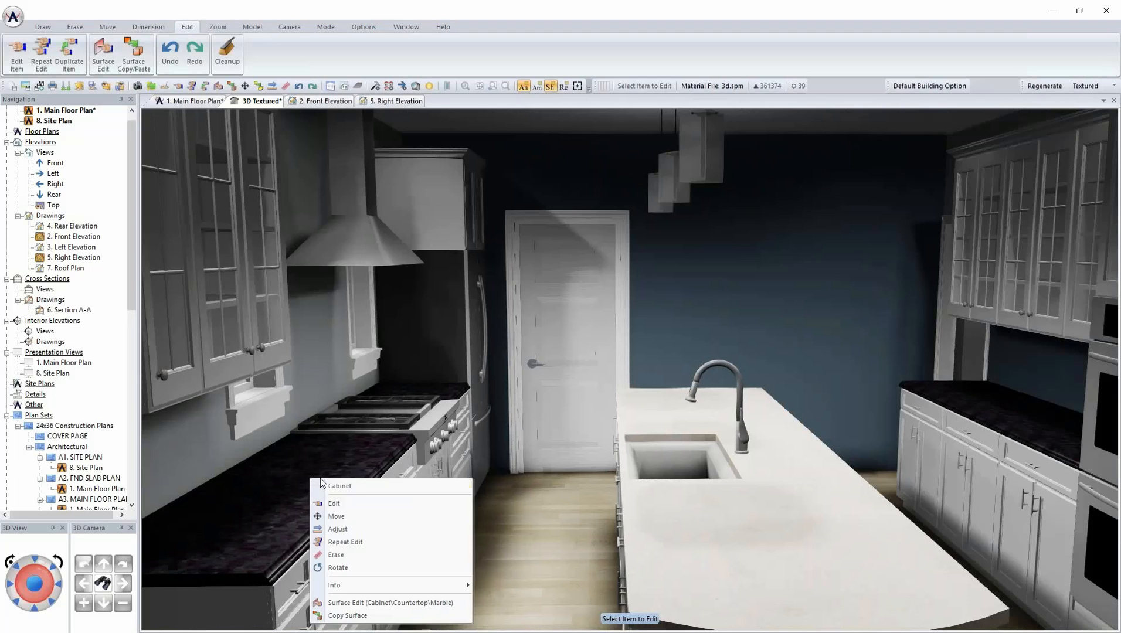
click(366, 604)
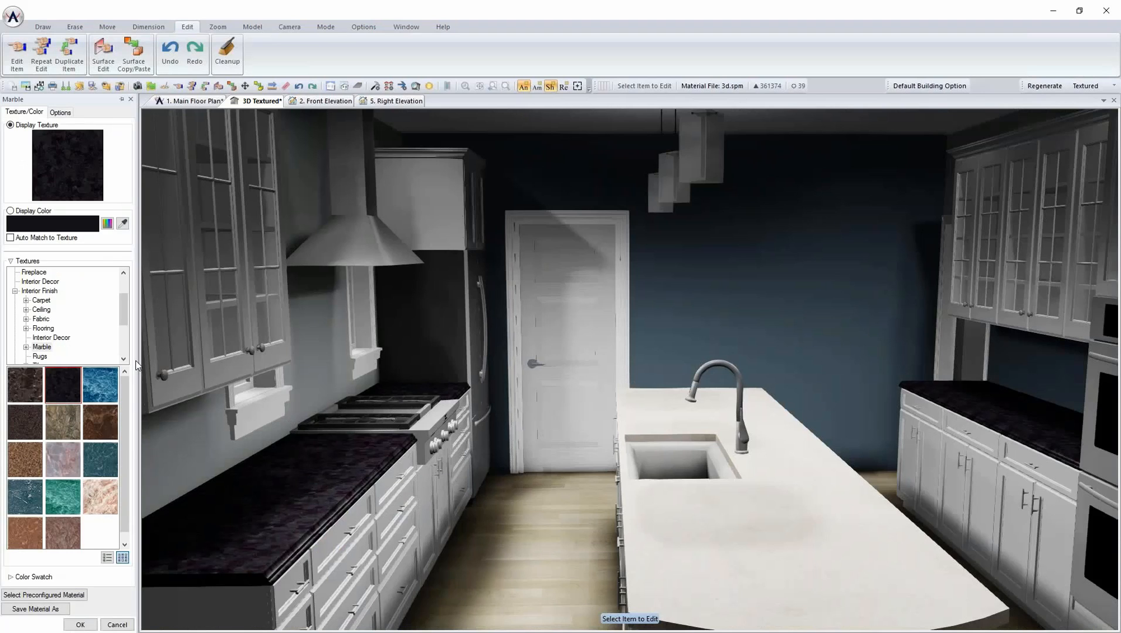
drag(121, 451, 122, 436)
click(25, 347)
click(56, 347)
click(63, 357)
- Apply the white marble texture with gray veins to the perimeter countertops
click(101, 532)
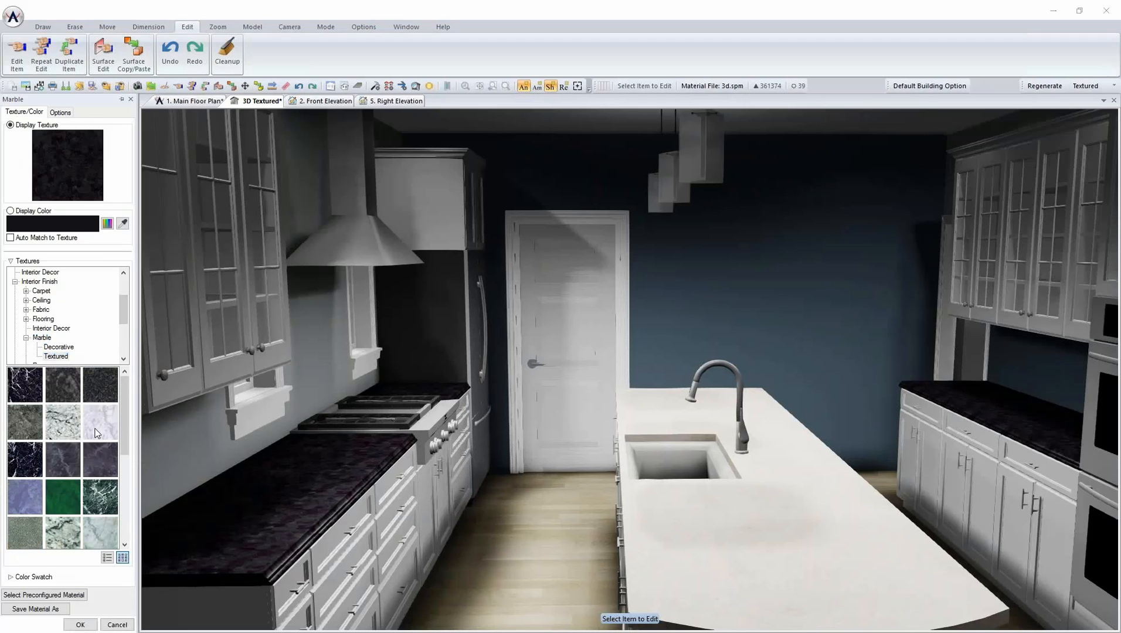
drag(128, 423, 123, 500)
click(67, 493)
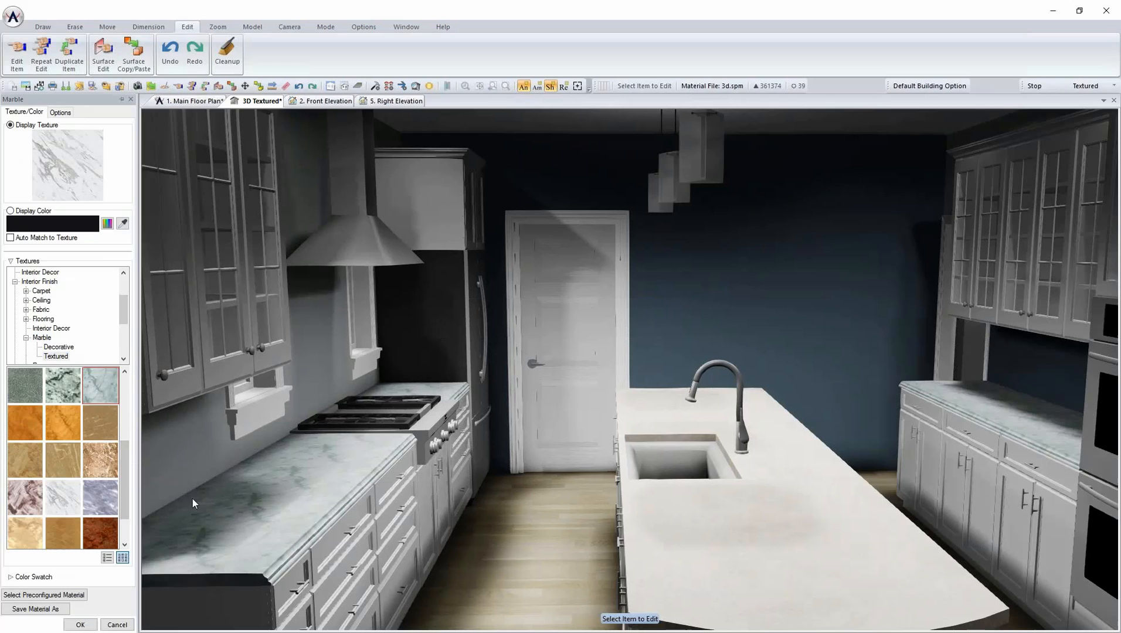
click(79, 624)
right_click(718, 586)
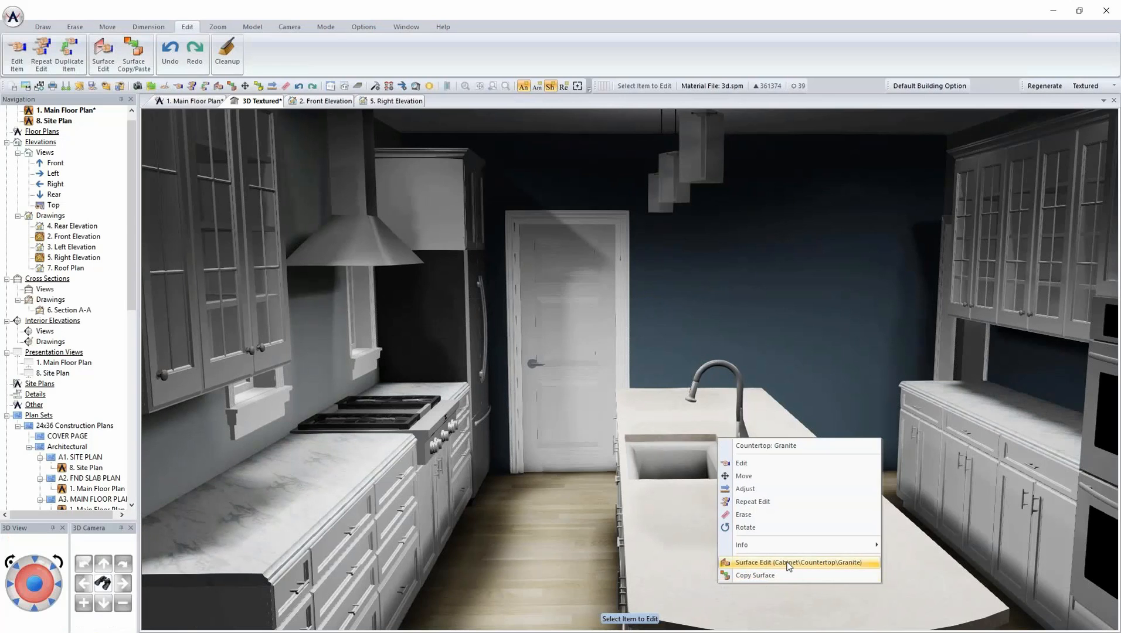
click(762, 563)
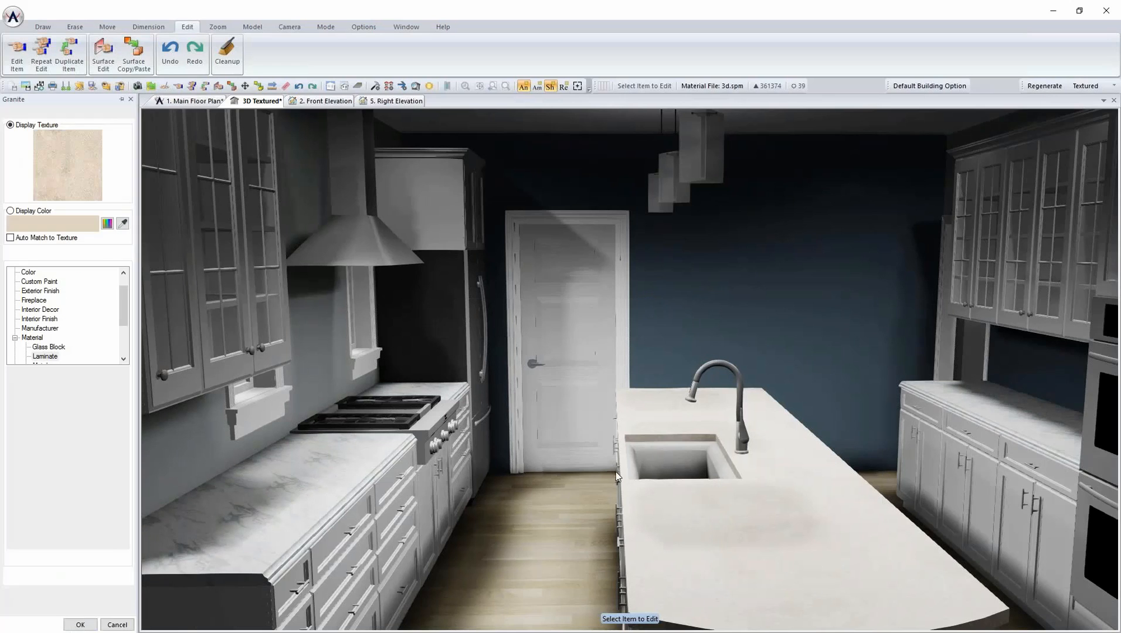
click(131, 99)
- Edit the island countertop and set its finish to Marble
right_click(697, 531)
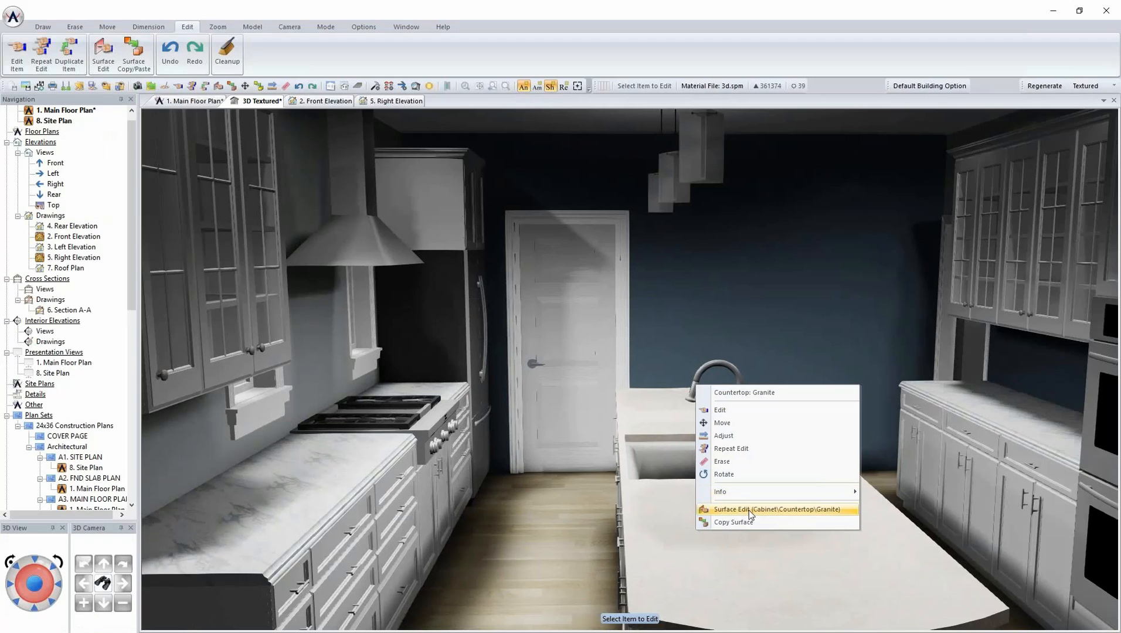
click(720, 410)
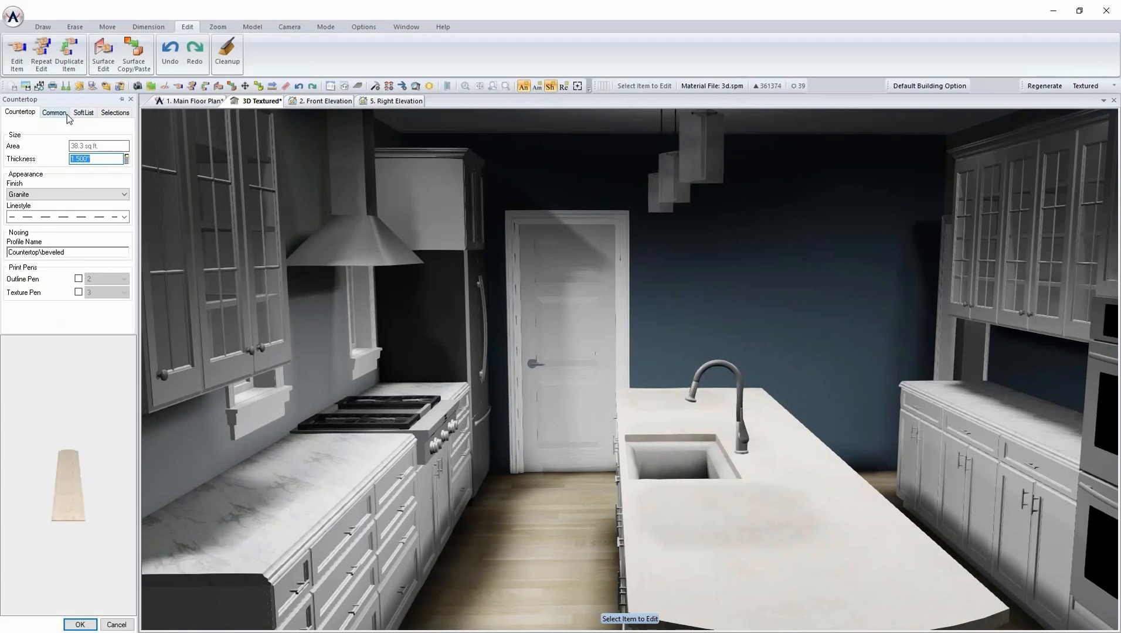
click(65, 193)
click(64, 213)
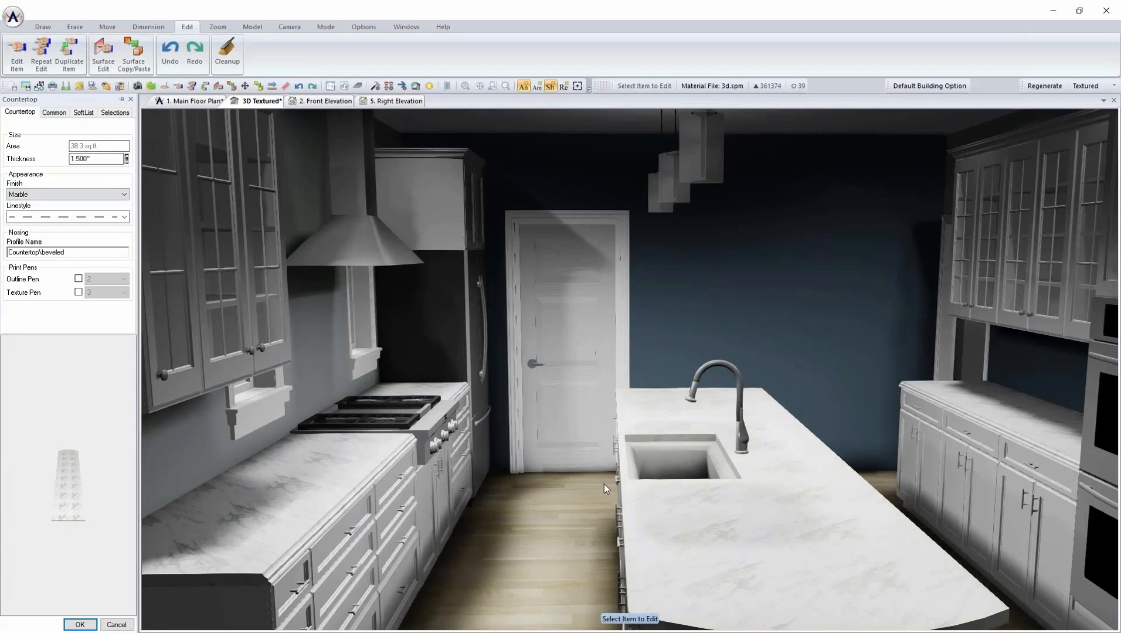
click(90, 624)
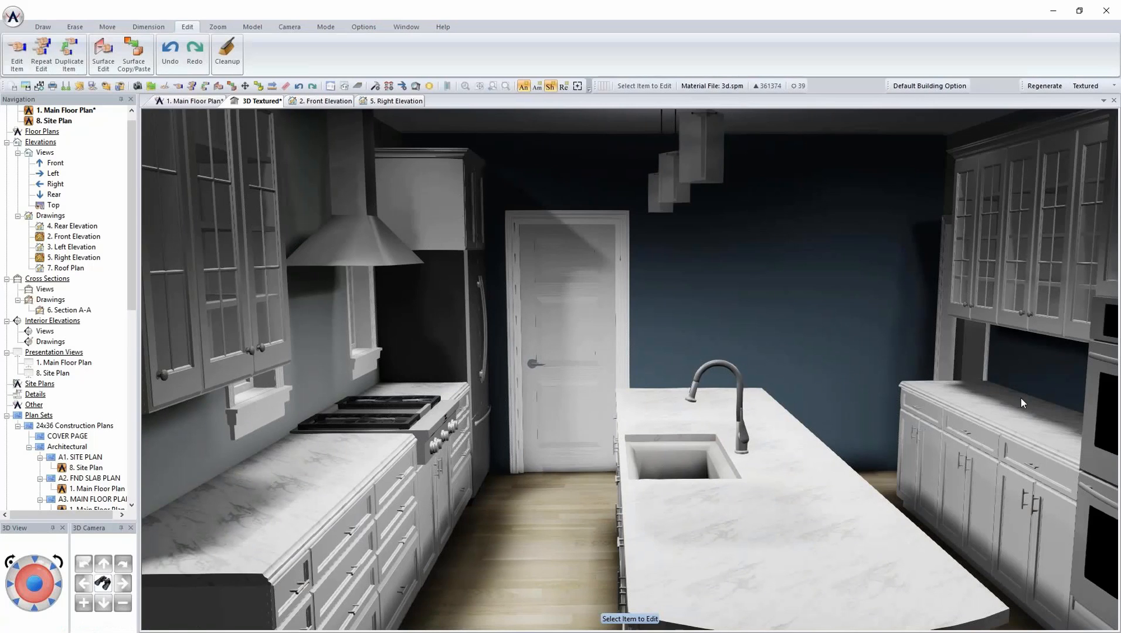
- Draw Colonial baseboard along the walls of the kitchen and adjoining open room in the main floor plan
middle_drag(629, 392, 627, 390)
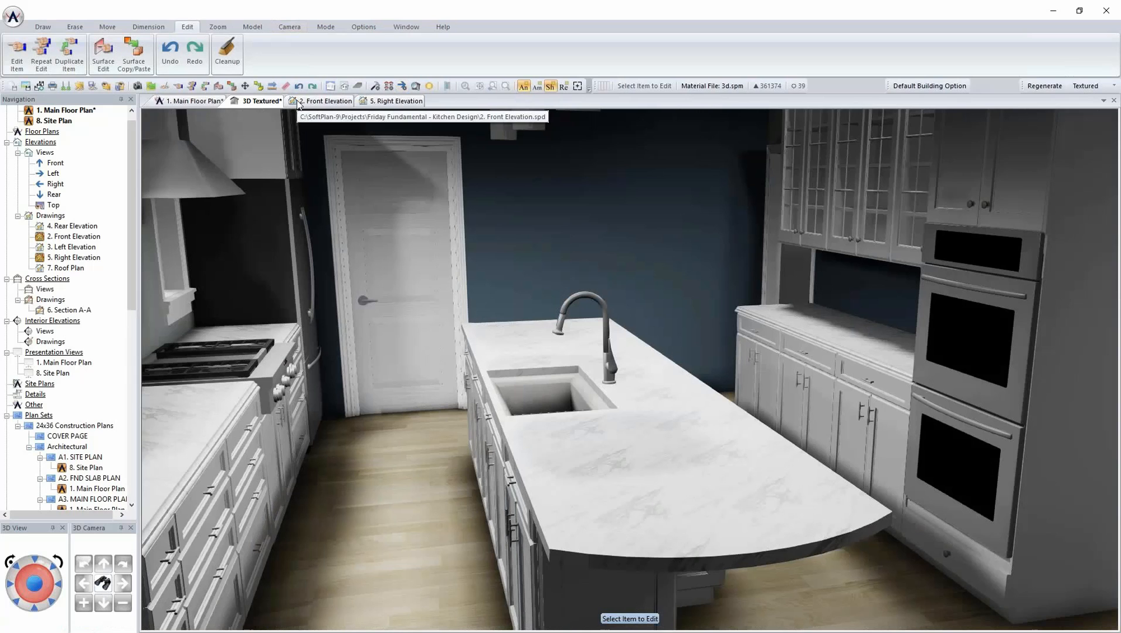
click(189, 101)
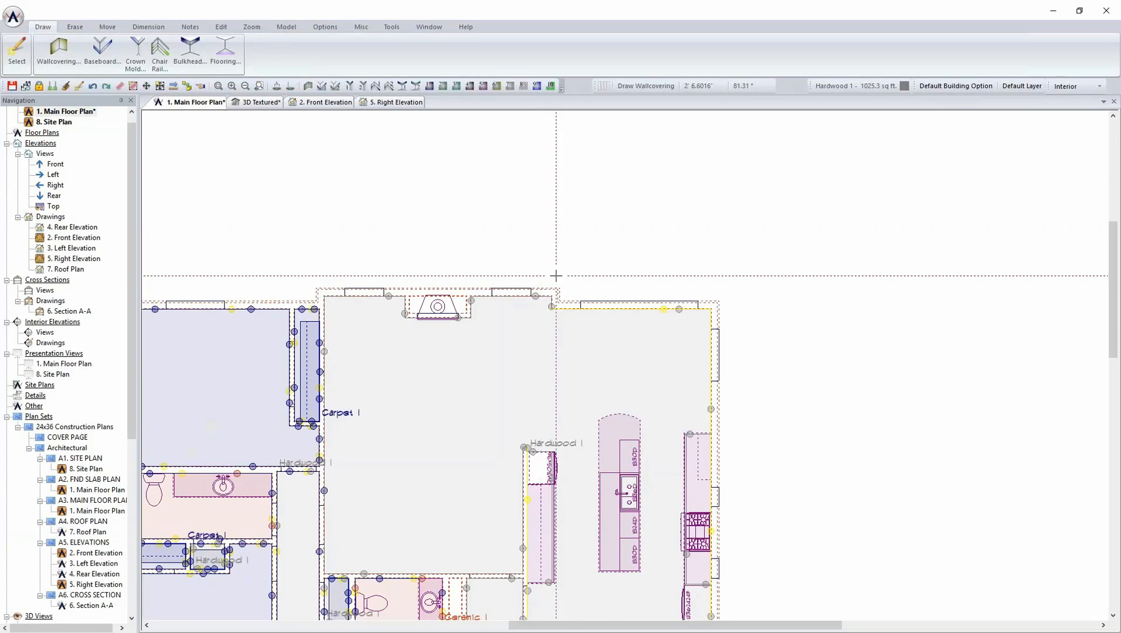
scroll(639, 473, down, 1)
scroll(640, 475, up, 3)
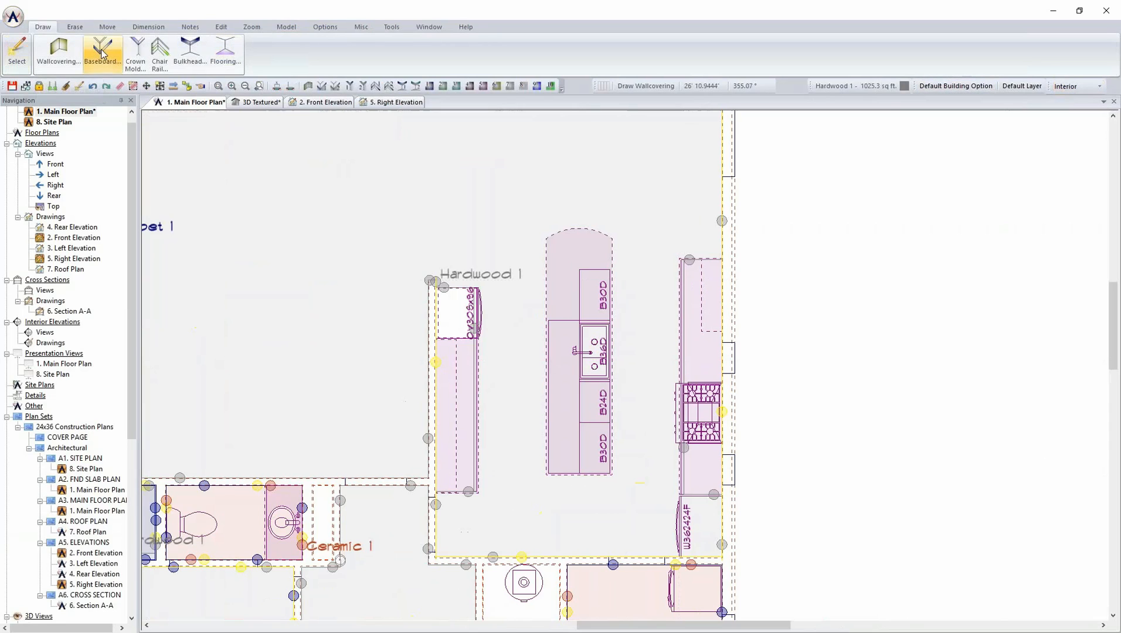
click(112, 62)
click(147, 113)
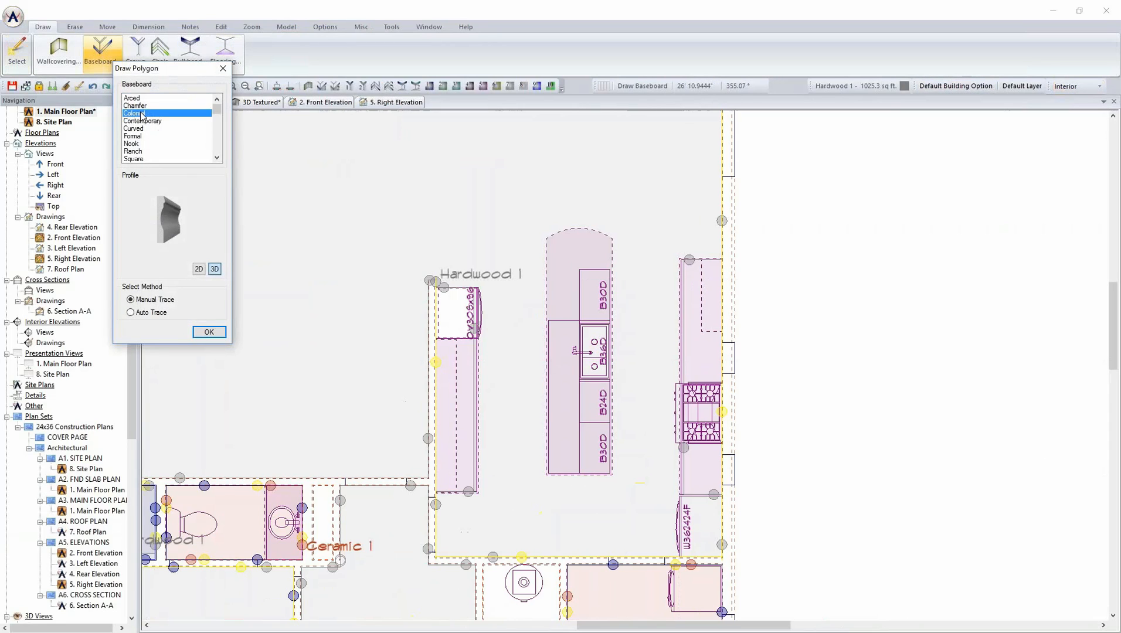
click(199, 331)
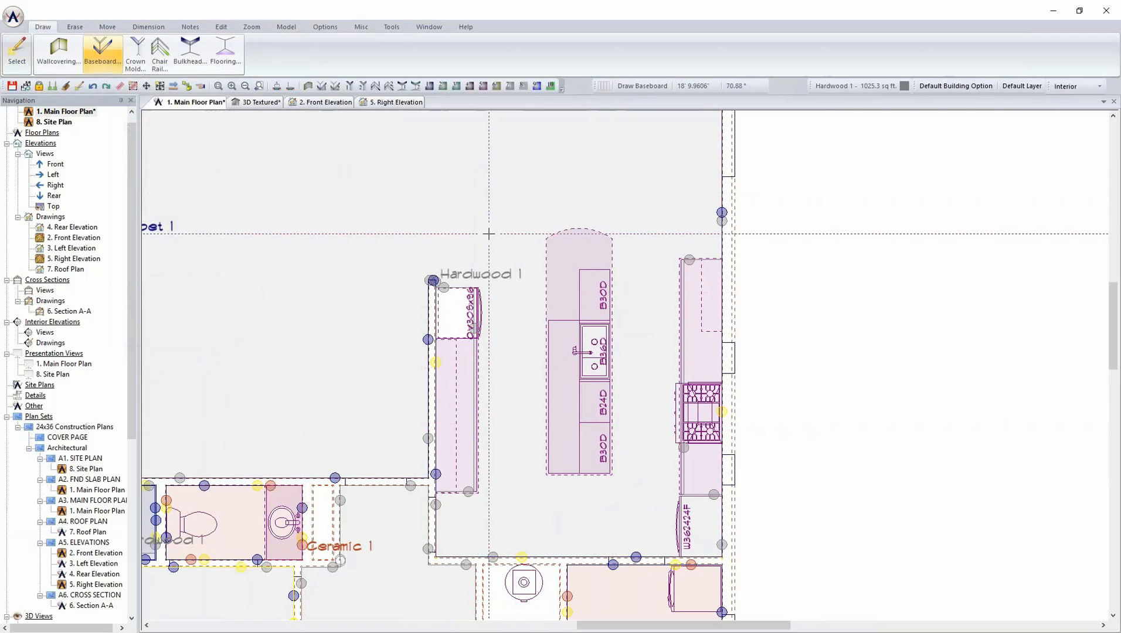
- Show the kitchen in the 3D textured view and examine the baseboard along the far wall
click(260, 103)
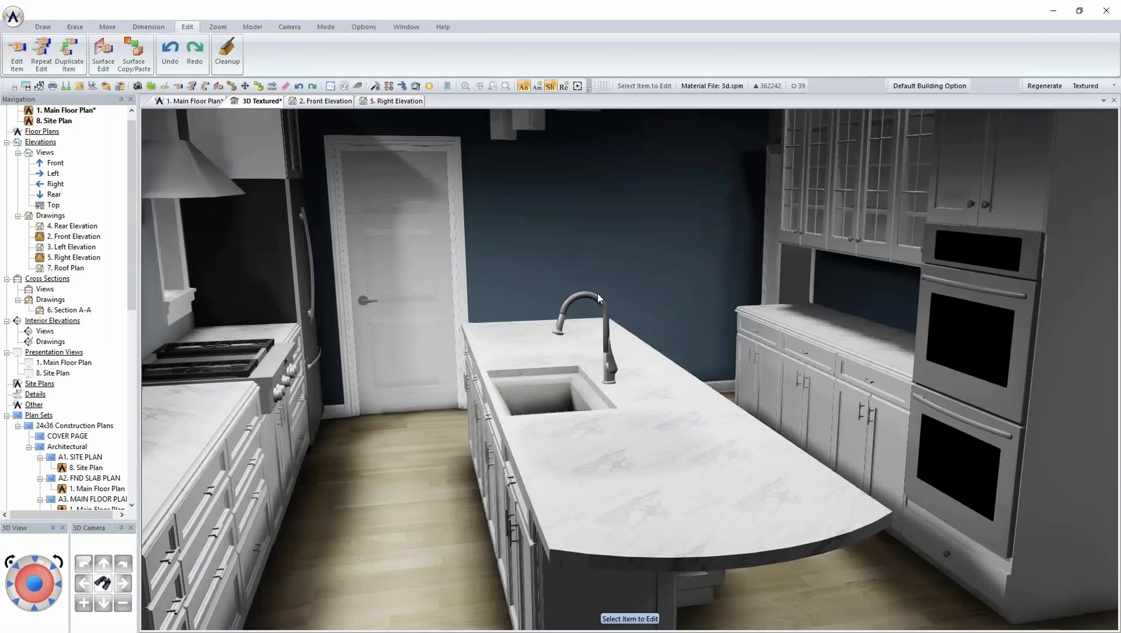
middle_drag(604, 303, 751, 348)
scroll(751, 349, down, 2)
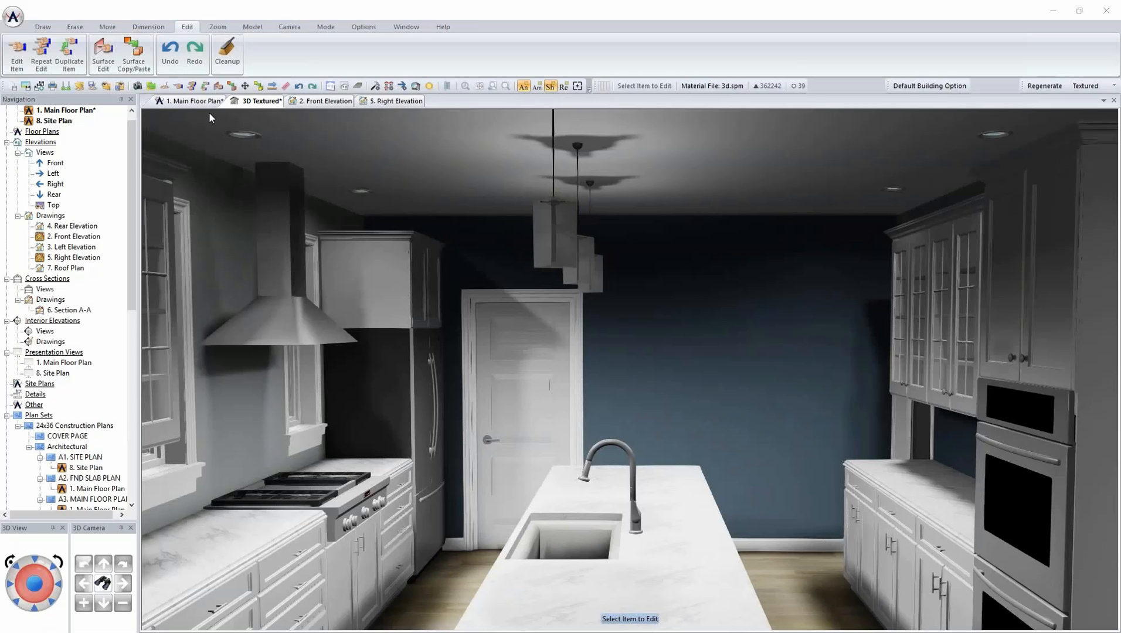
- Return to the main floor plan's Drawing mode and draw a rod and shelf about 4'-2" long on the kitchen wall beside the laundry door
click(197, 101)
click(1090, 86)
click(1075, 98)
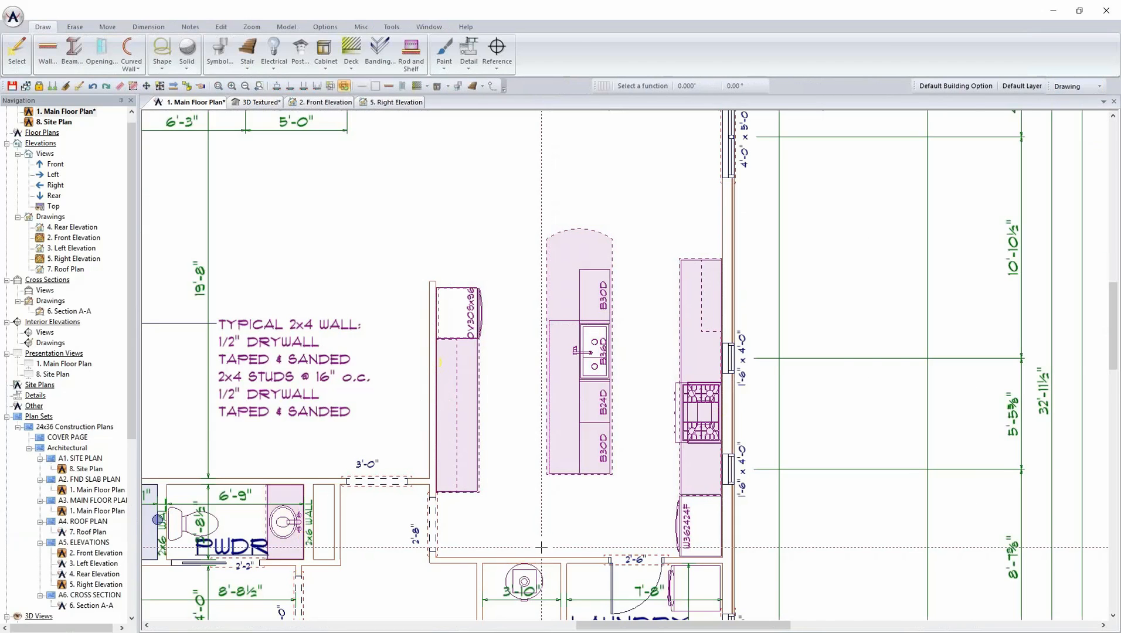
scroll(545, 556, up, 5)
click(410, 61)
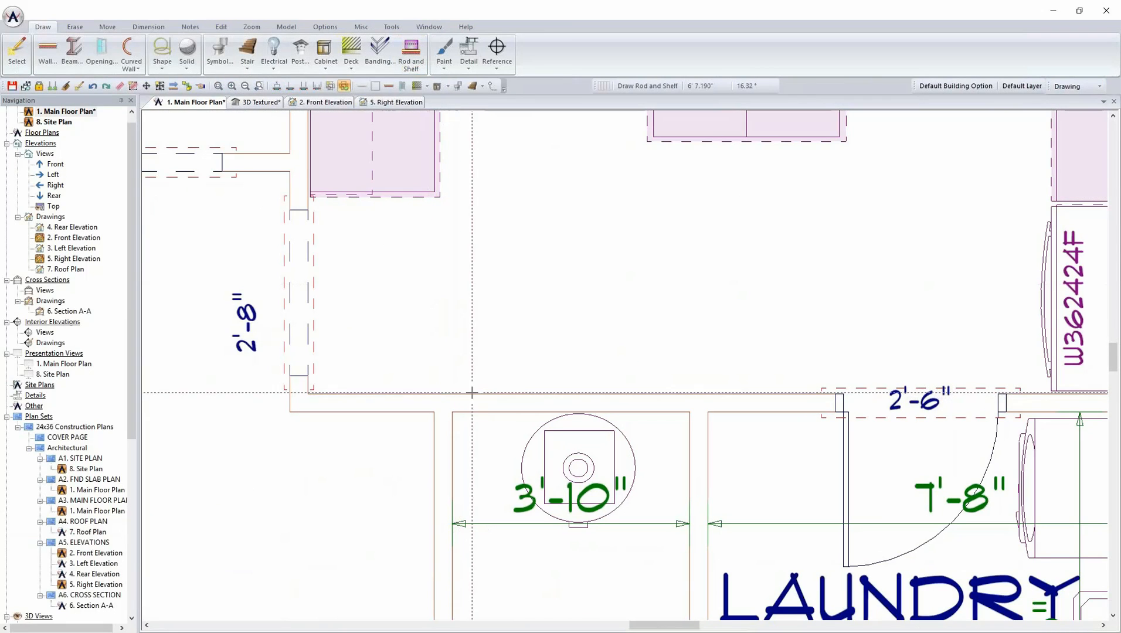
drag(549, 392, 809, 392)
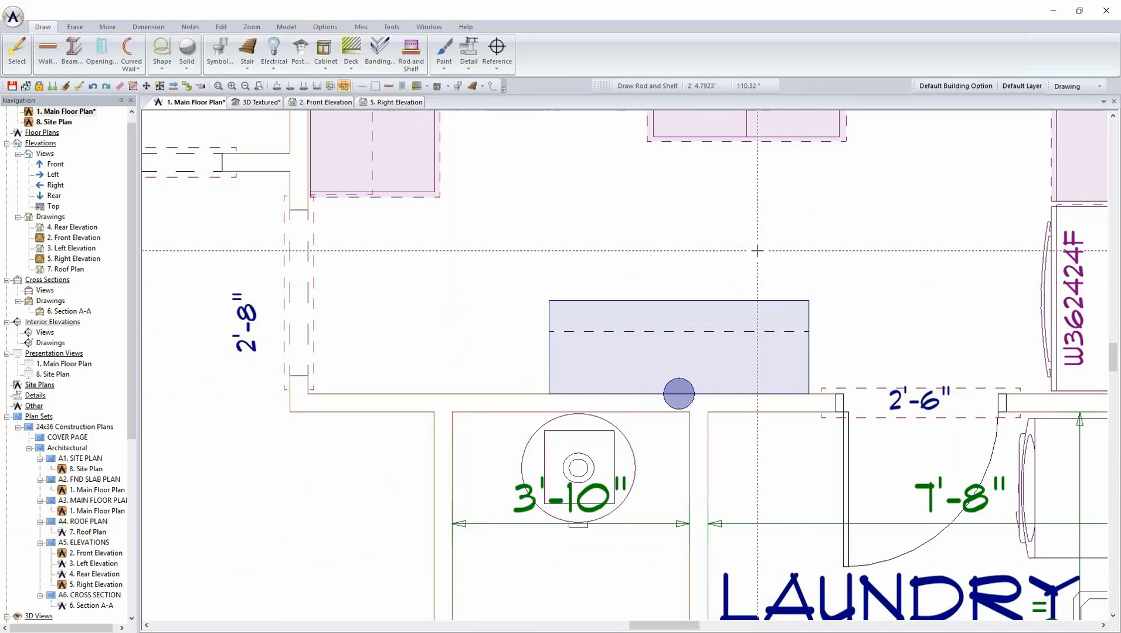
- Edit the new wall shelf to remove its rod and set its depth to 8 inches
right_click(695, 327)
click(740, 351)
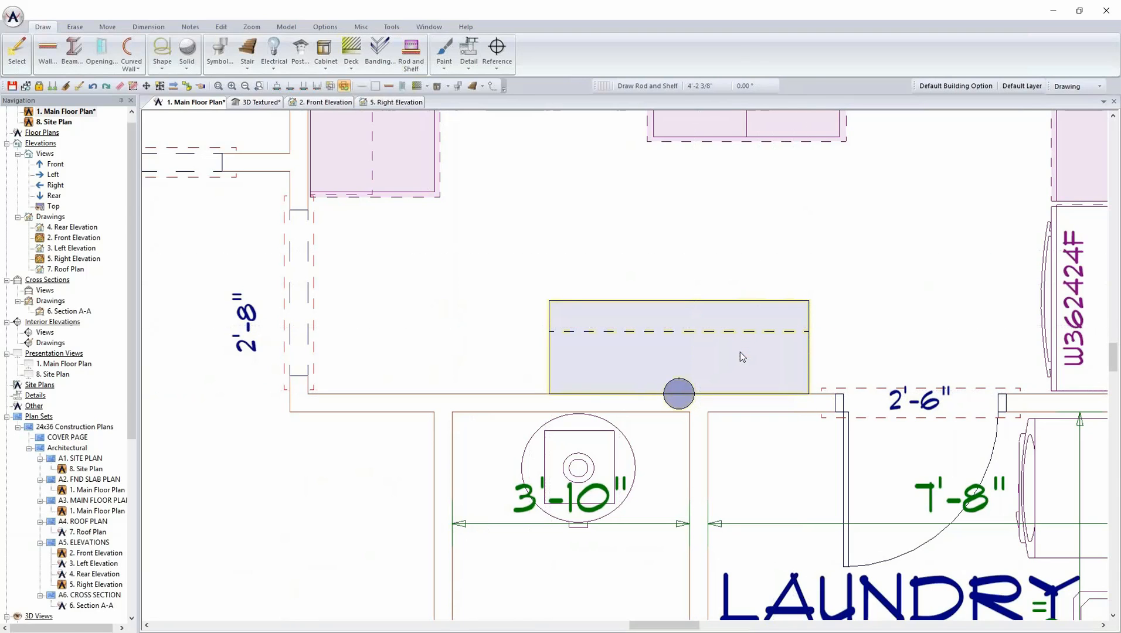
click(18, 264)
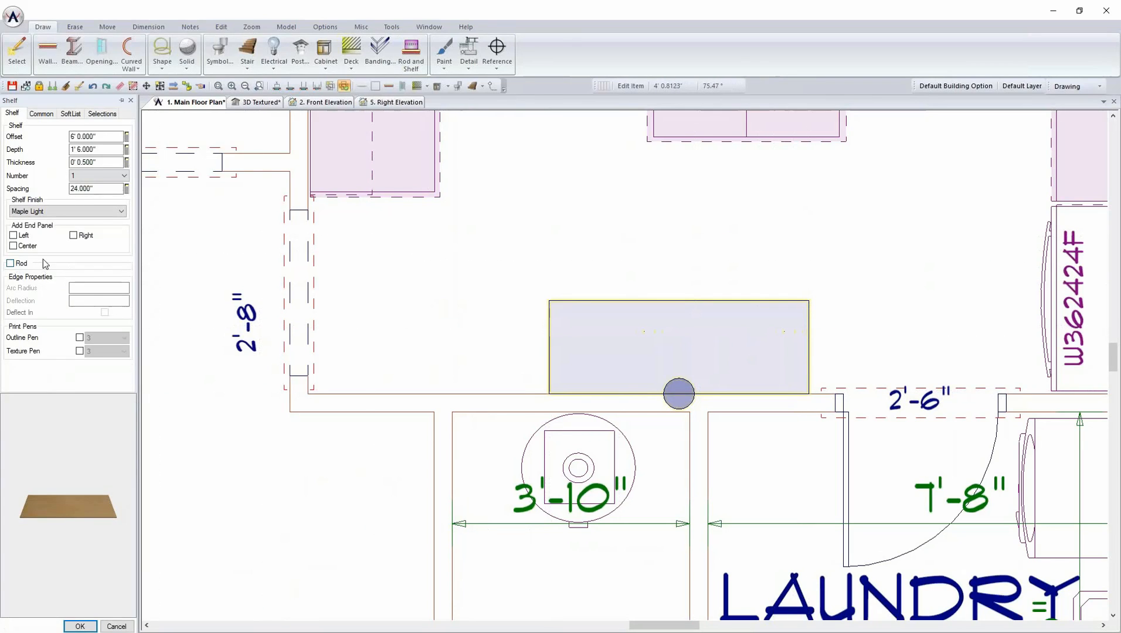
double_click(86, 150)
text(8)
key(Return)
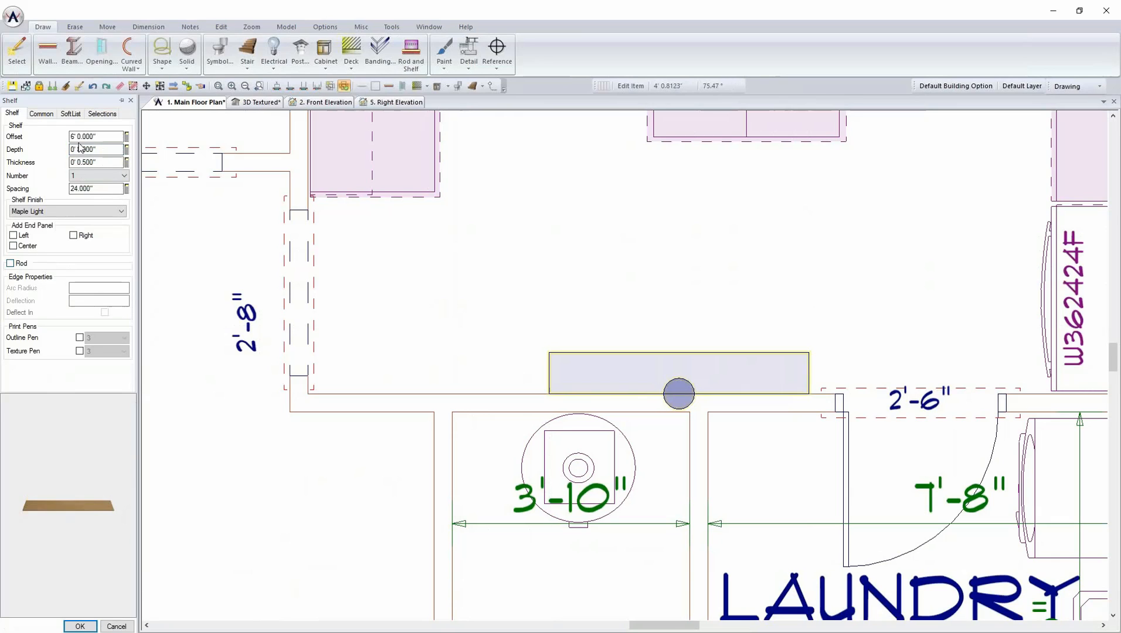
- Set the shelf spacing to 15 inches and the number of shelves to 3
double_click(98, 189)
text(15)
key(Return)
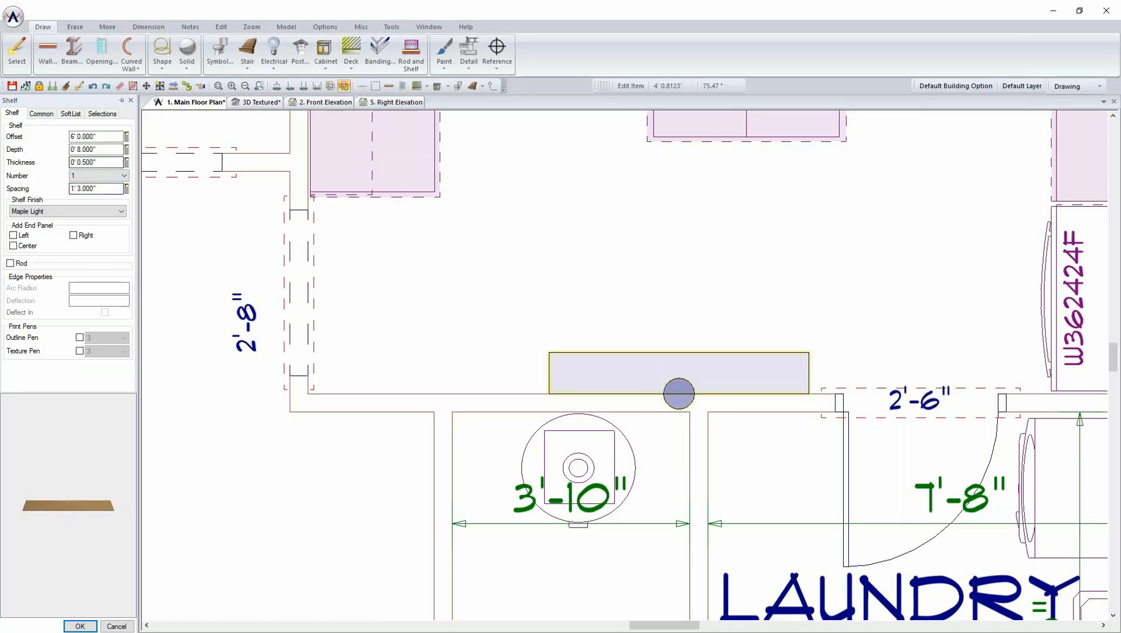
click(117, 175)
click(93, 198)
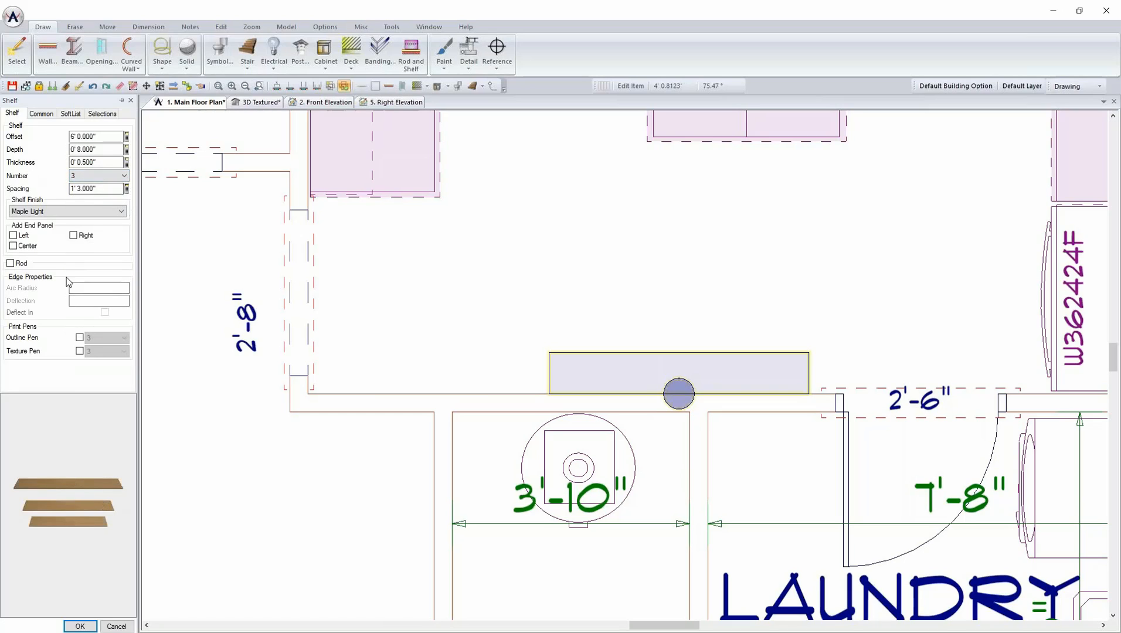
- Set the shelves' offset to 5 feet, accept the changes and show them in the 3D textured view
click(105, 150)
click(108, 136)
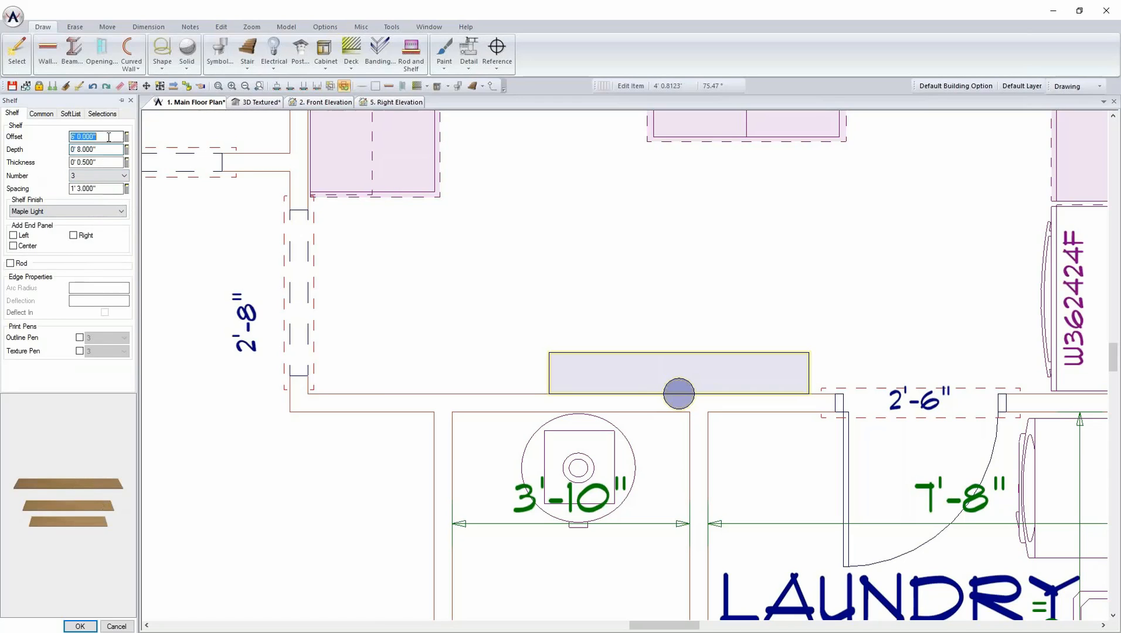
text(5)
key(Return)
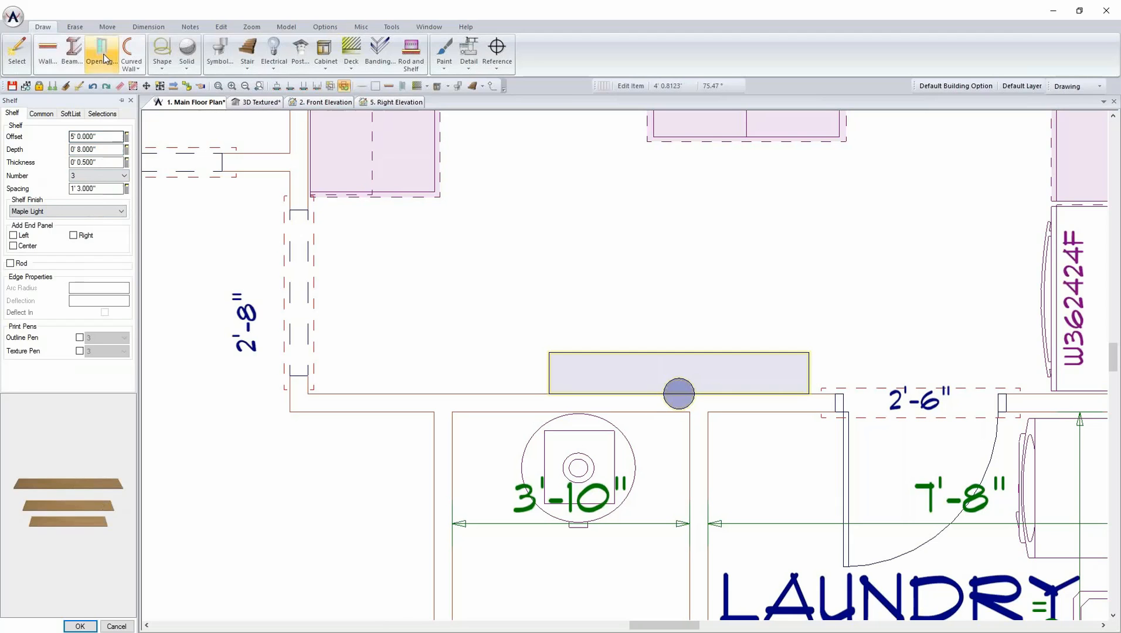
click(80, 626)
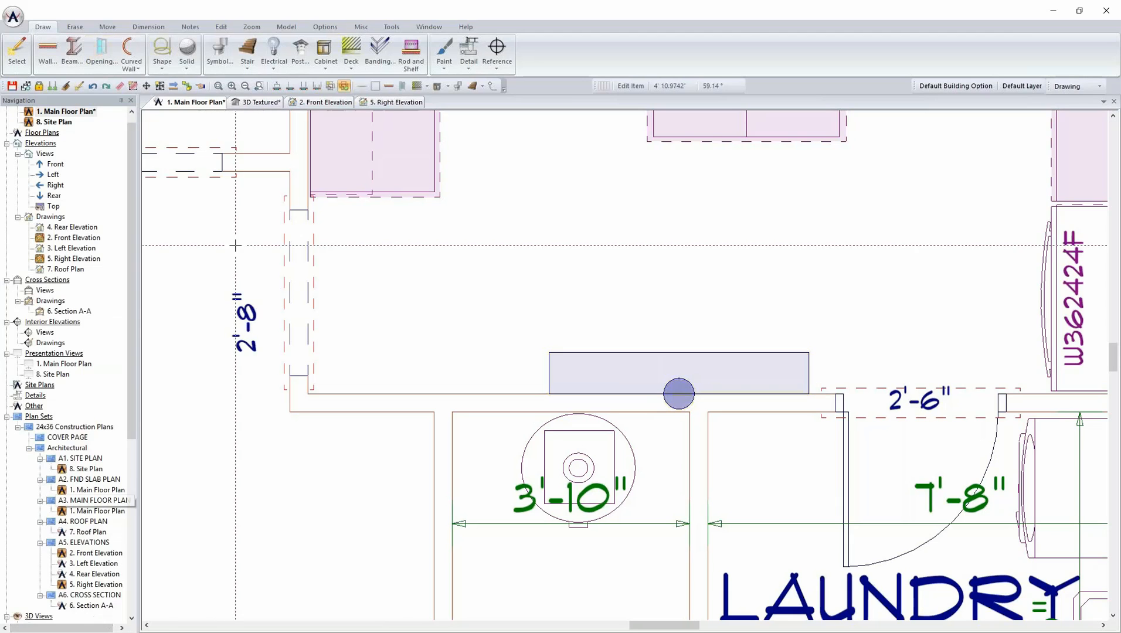
click(257, 101)
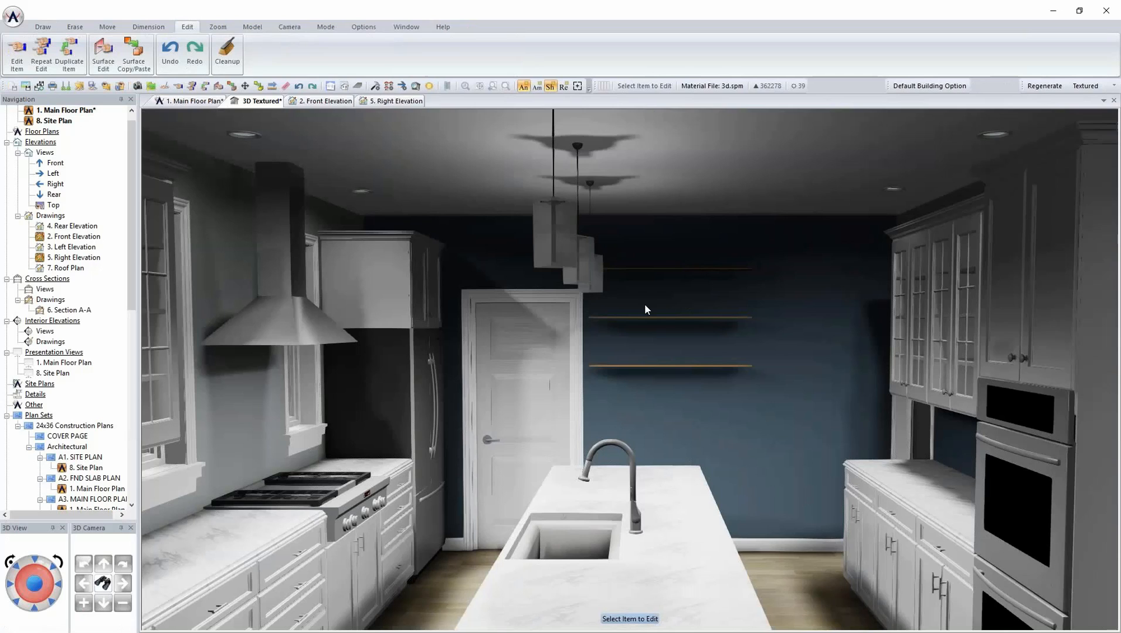
- Try a thickness of 1.5 inches on the wall shelves, accept it, and undo the change
right_click(672, 317)
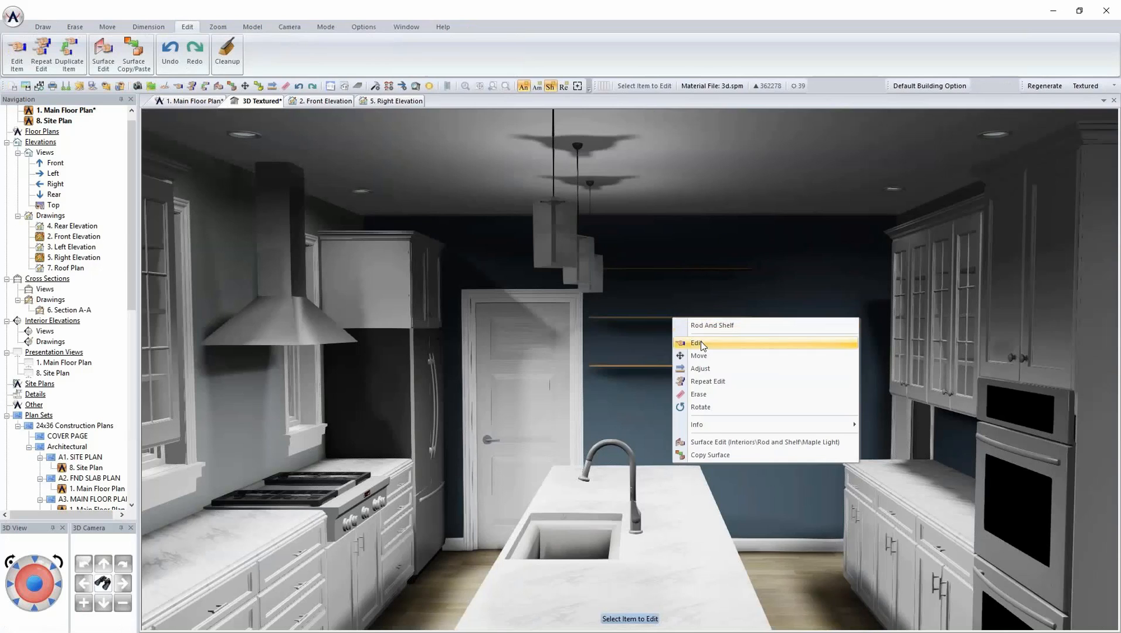
click(701, 341)
click(105, 161)
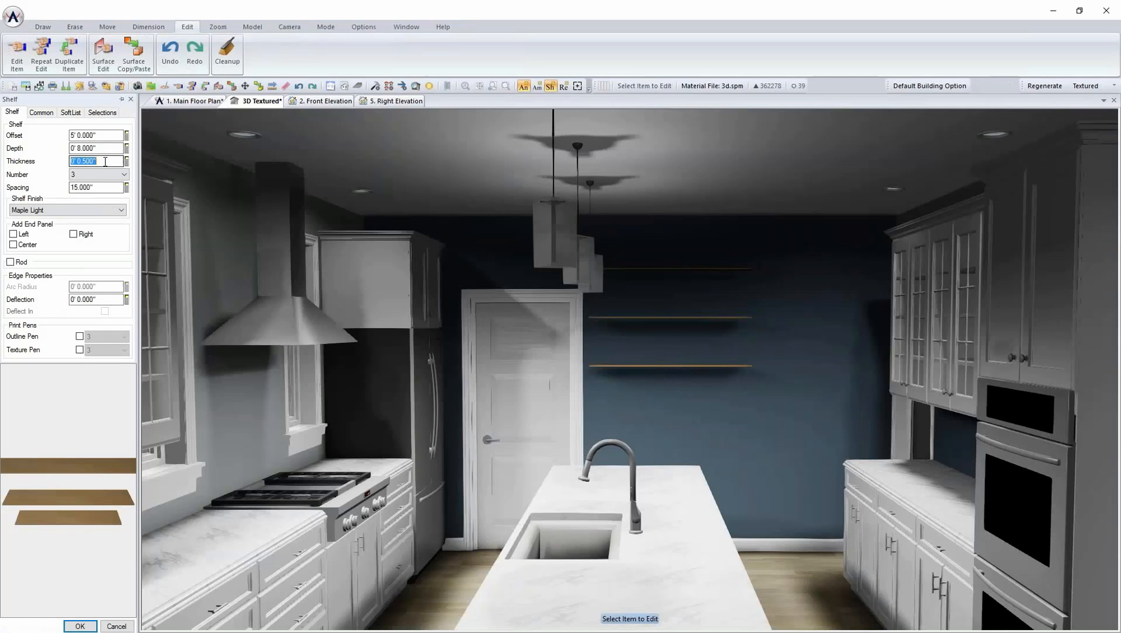
text(1)
text(.500")
key(Tab)
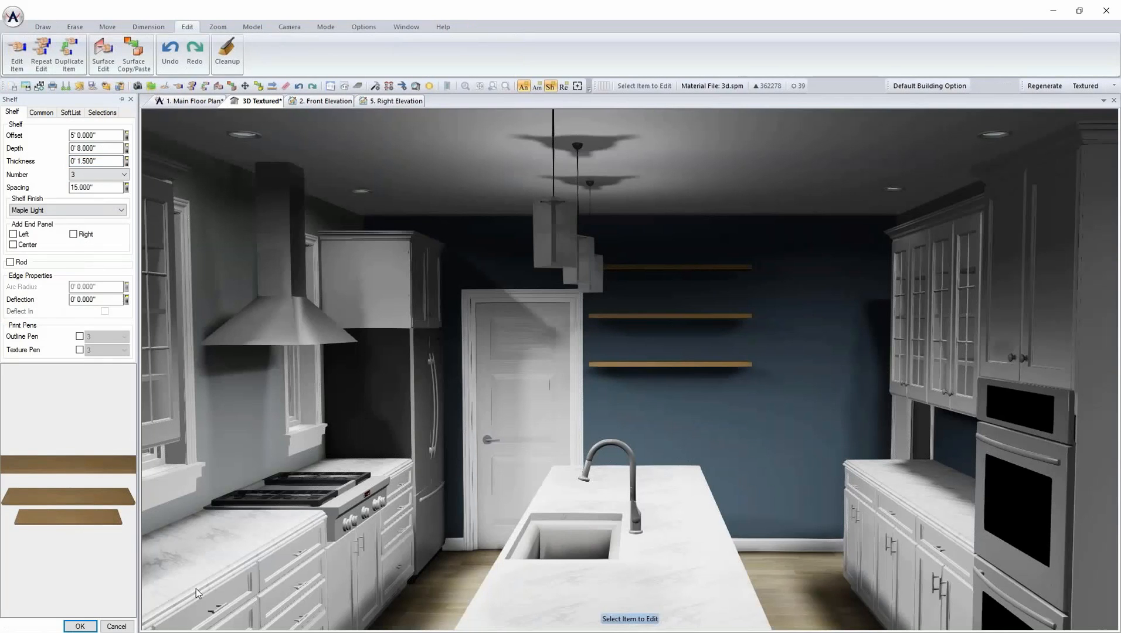
click(79, 626)
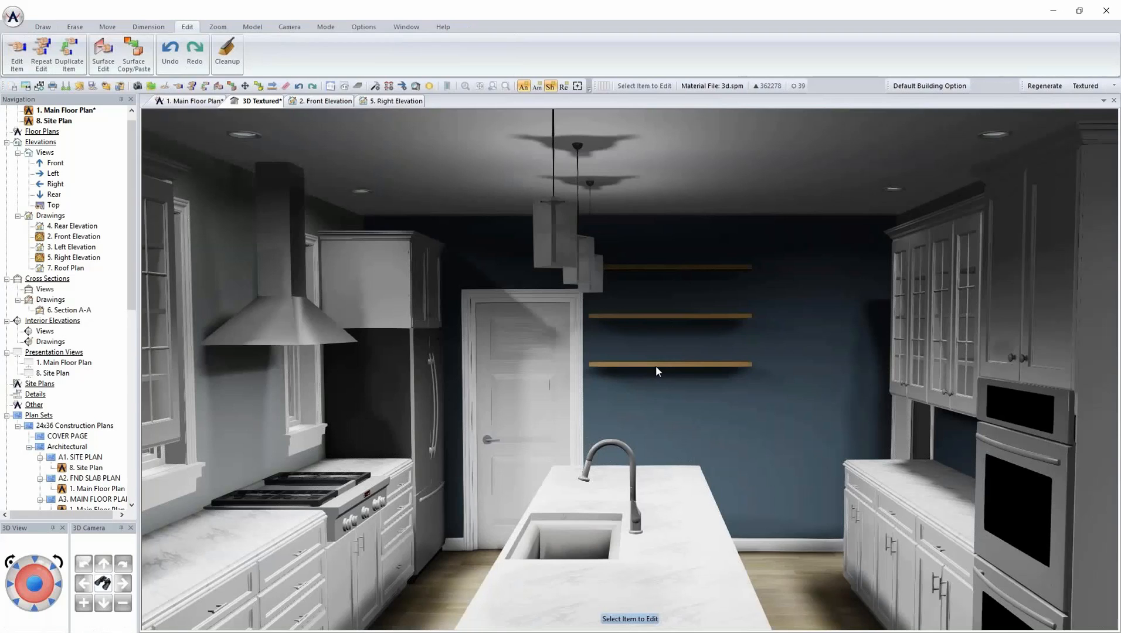
key(ctrl+z)
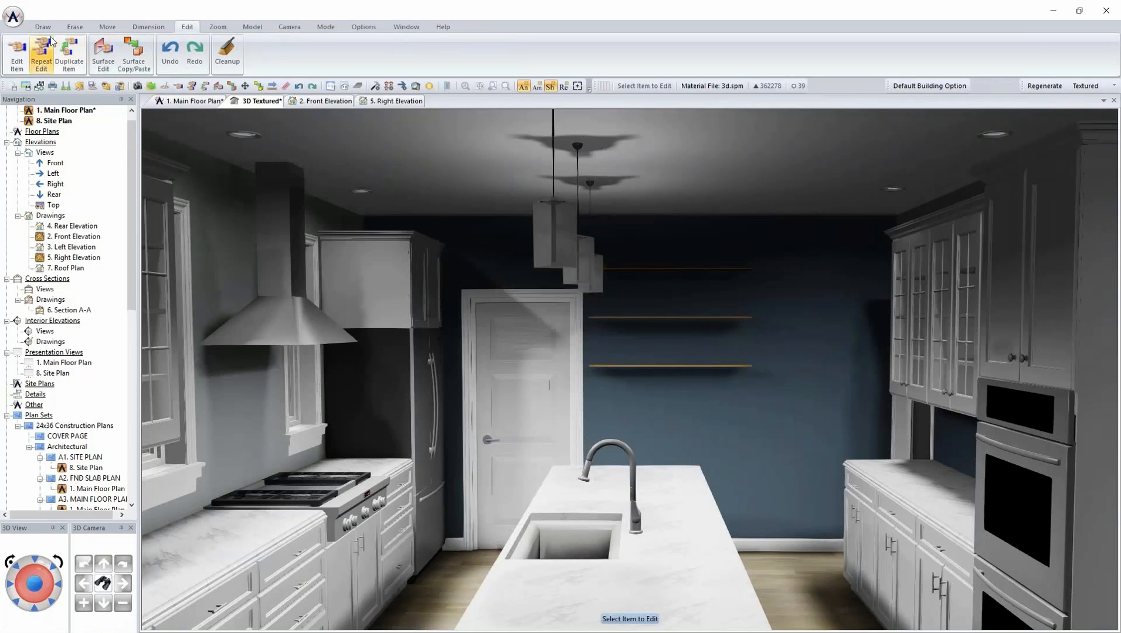
- Replace the shelves' Maple Light surface with the first gray texture in the Weathered wood materials
right_click(640, 322)
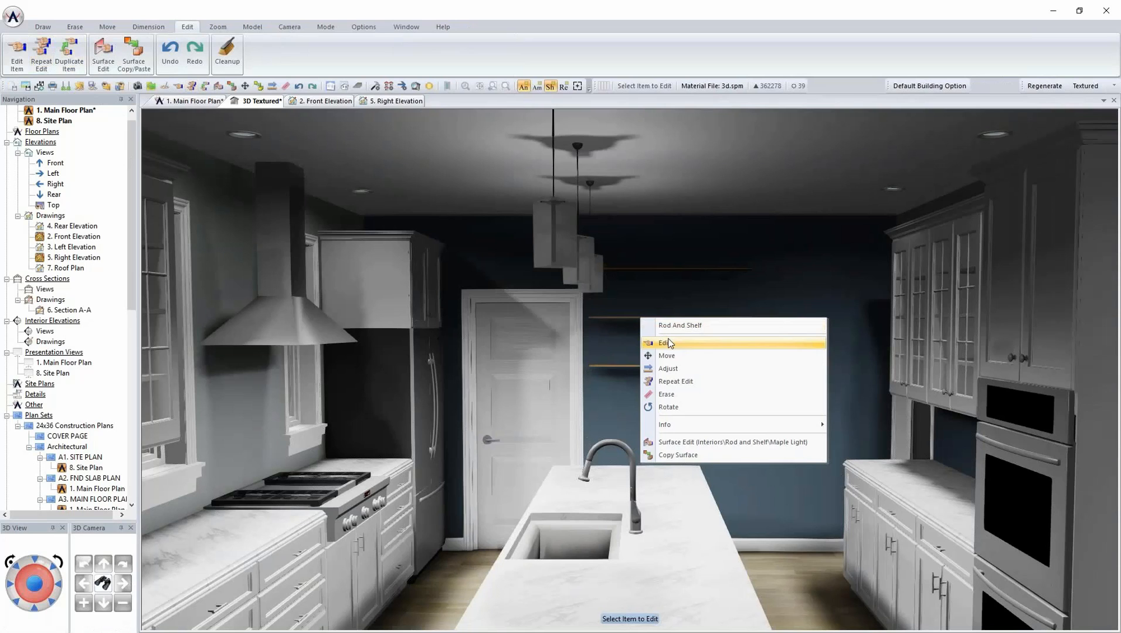
click(698, 444)
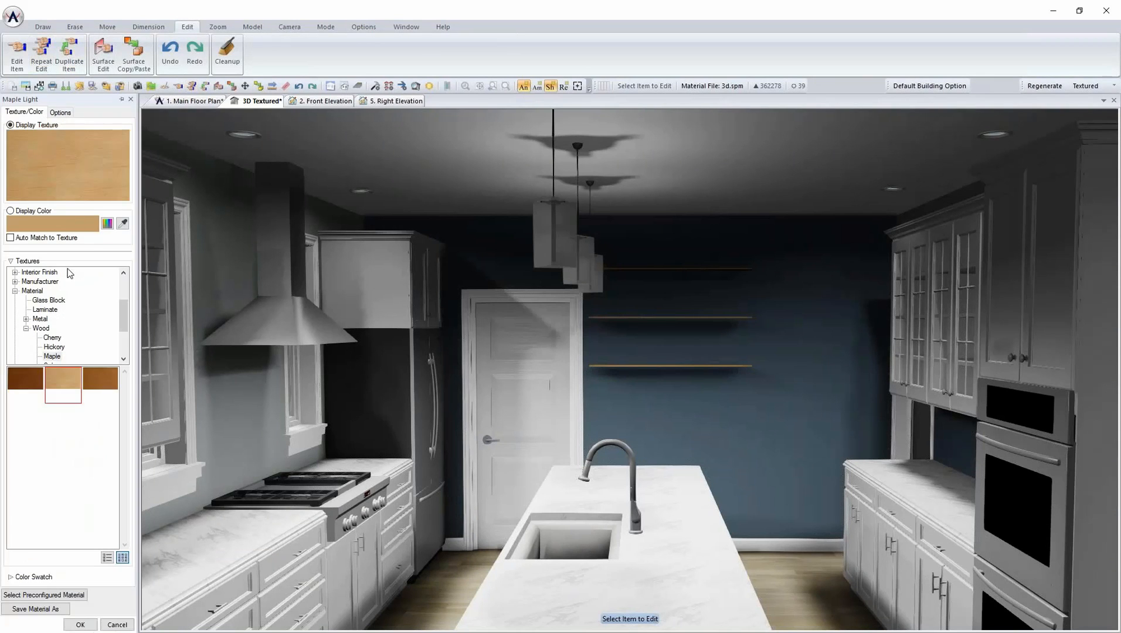
click(41, 328)
drag(124, 320, 125, 339)
click(59, 328)
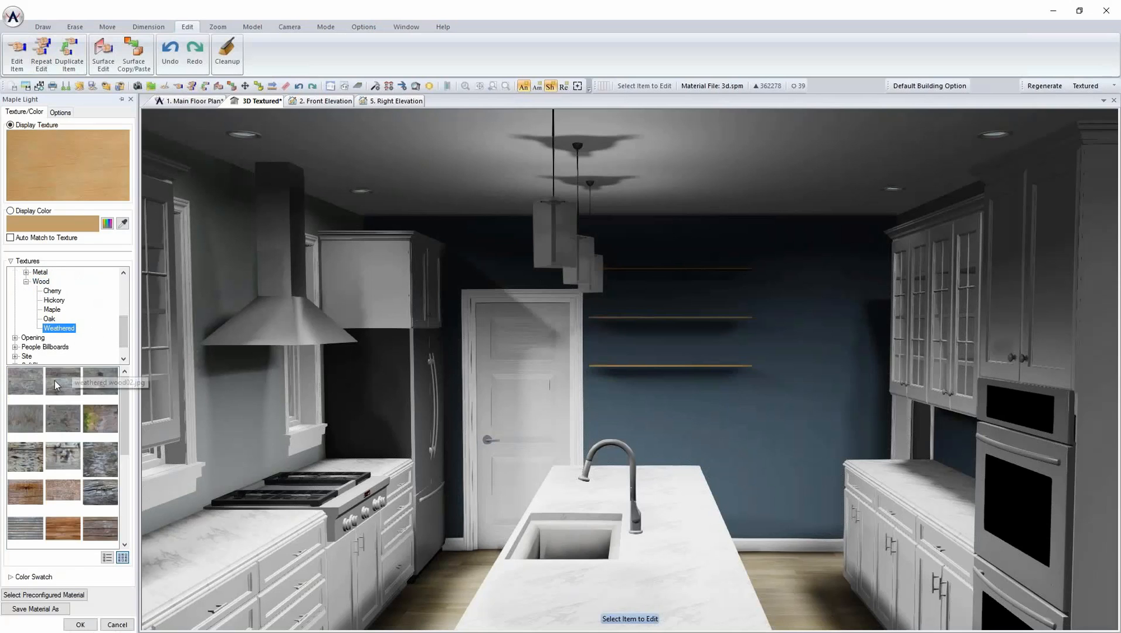
click(26, 384)
click(81, 624)
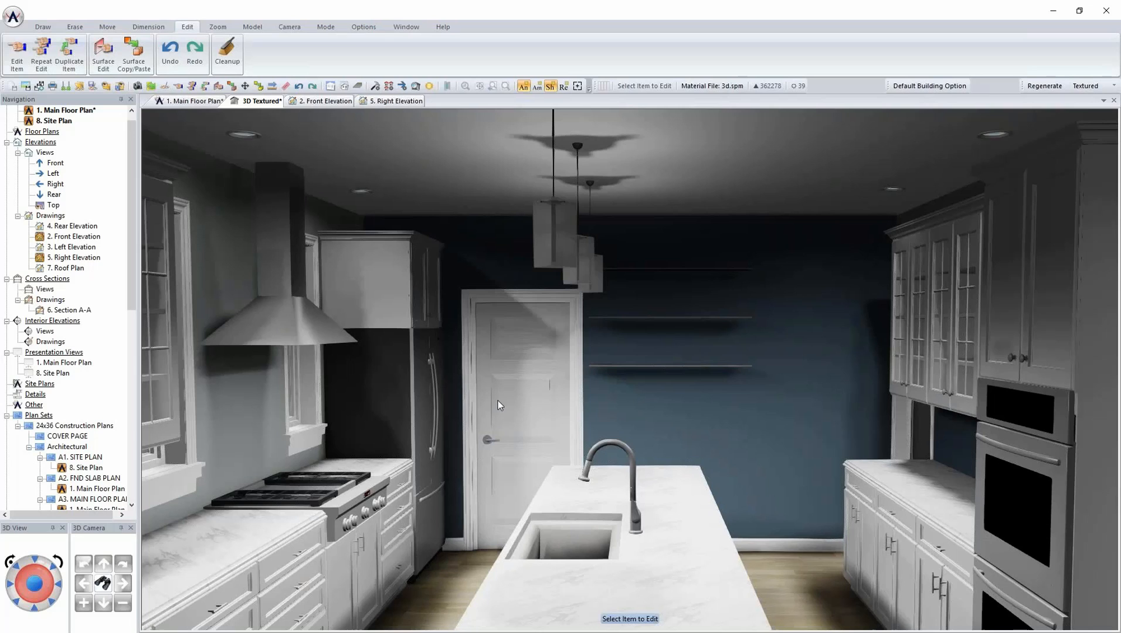
- Look through the Sherwin Williams Colors Number swatches for the ceiling's painted surface without applying a color
right_click(734, 179)
click(798, 306)
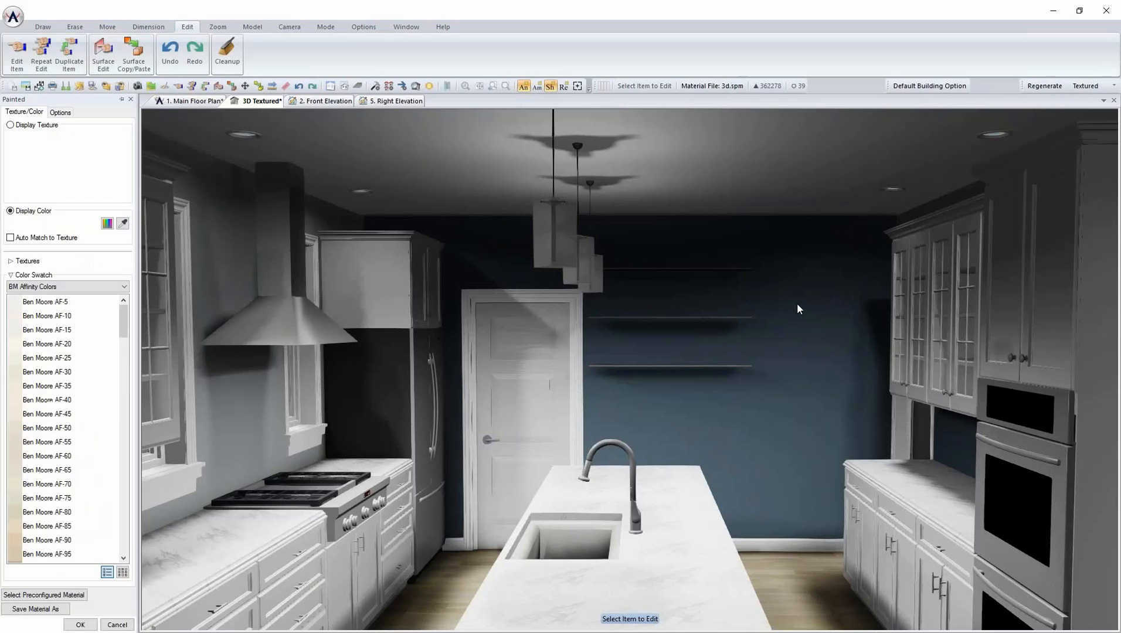
click(82, 287)
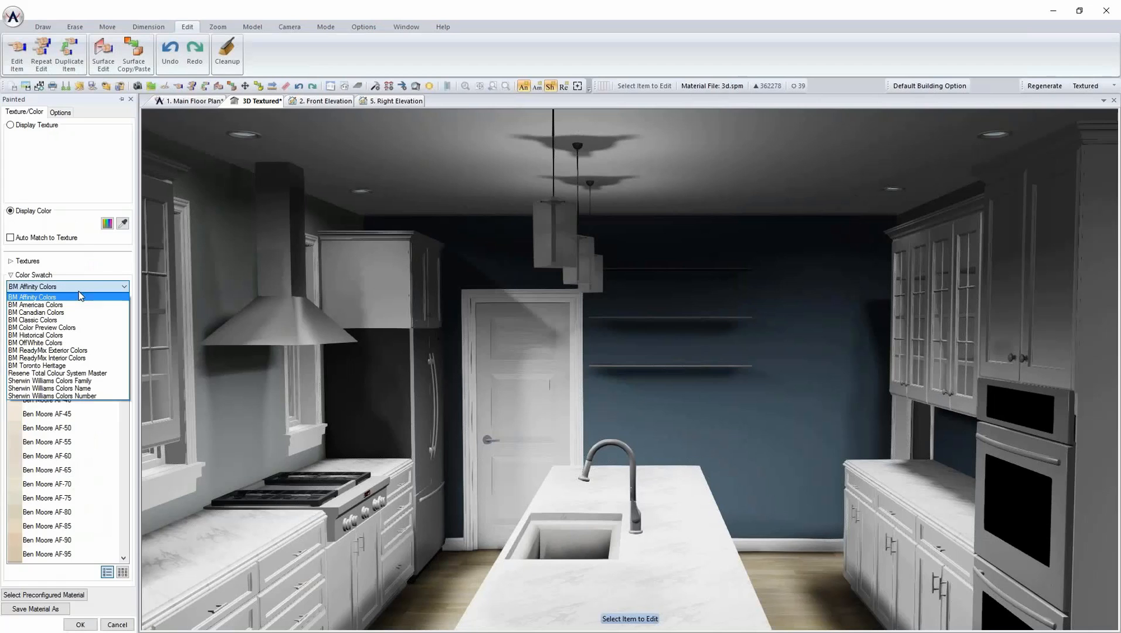
click(71, 396)
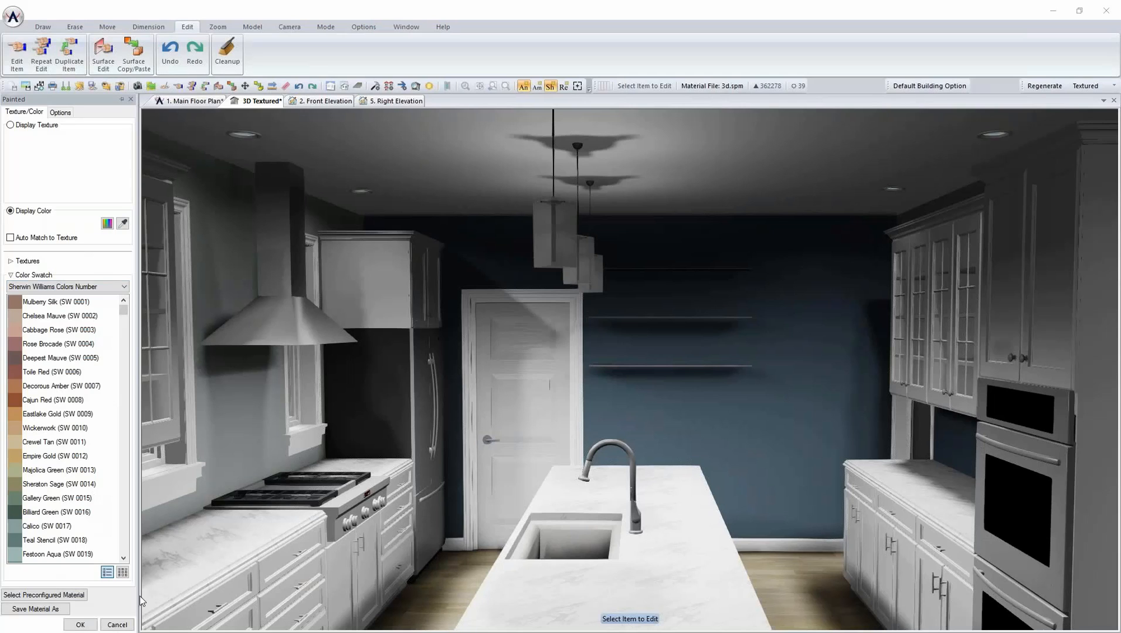
click(117, 624)
- Set the Emissive value of the ceiling's painted surface to 55
right_click(455, 147)
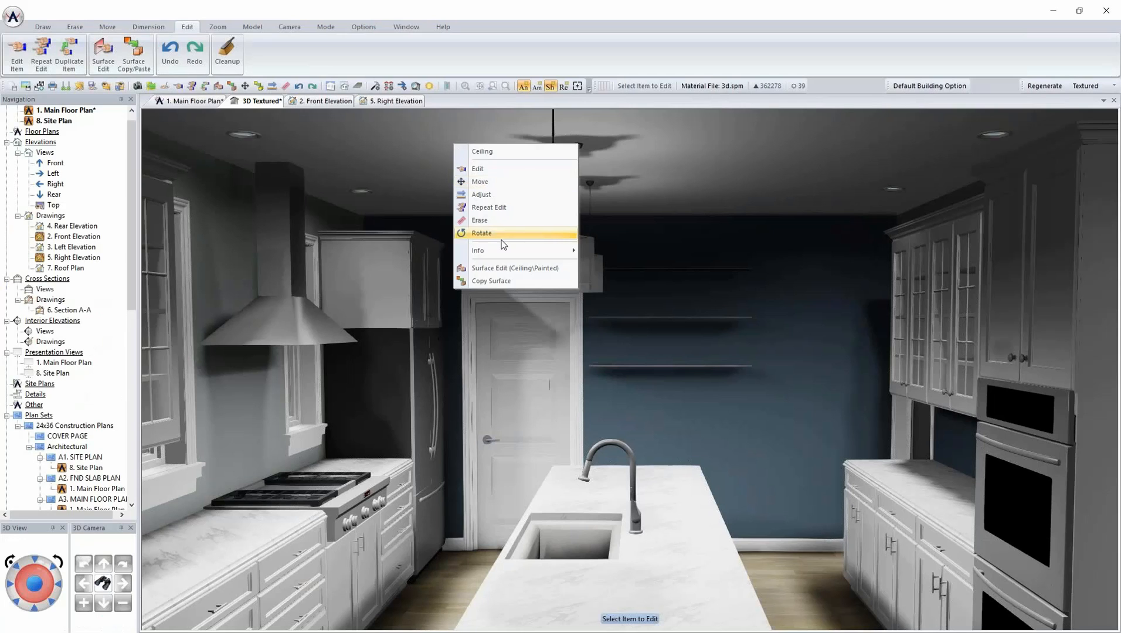
click(508, 268)
click(67, 114)
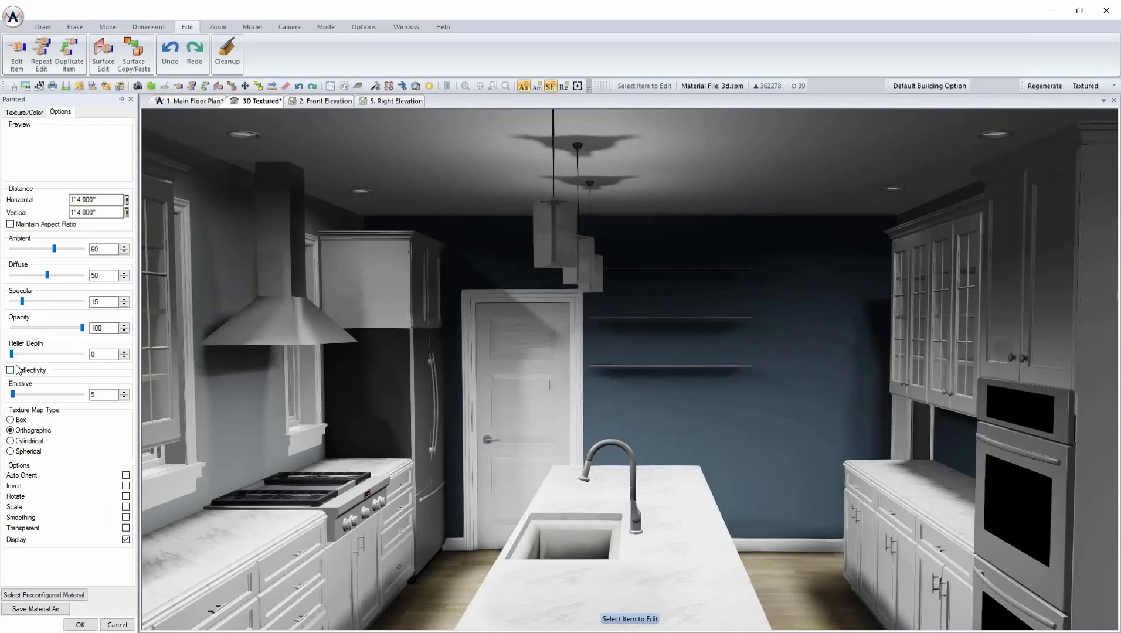
drag(16, 396, 24, 396)
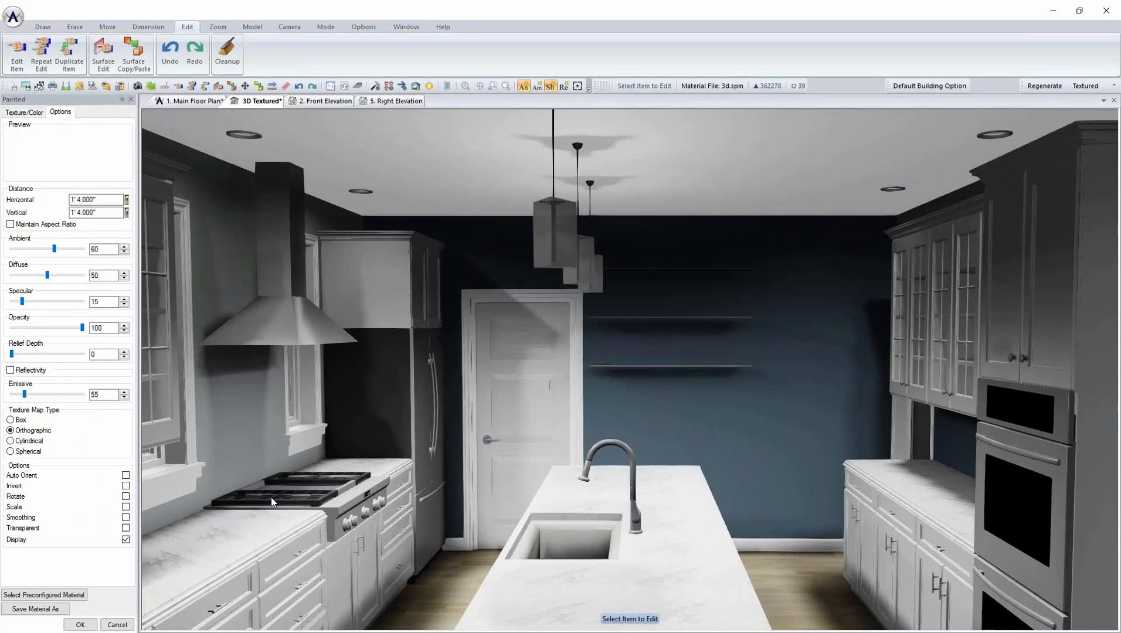
click(80, 625)
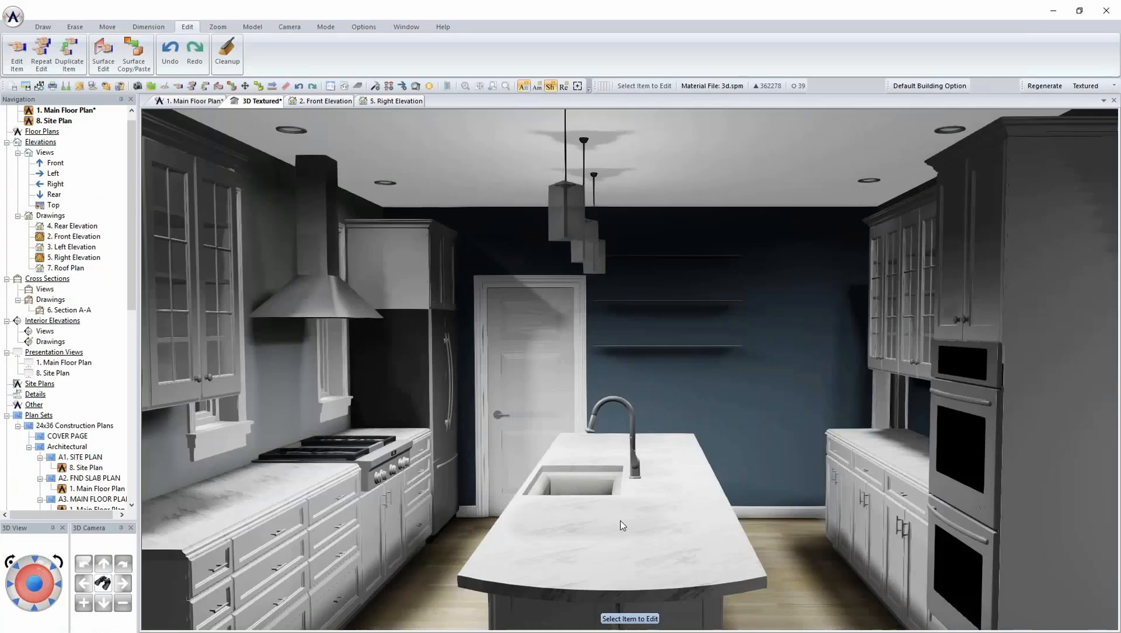
- Raise the Anti Alias level of the Textured mode's hardware renderer to 4
middle_drag(620, 520, 637, 512)
scroll(637, 511, up, 4)
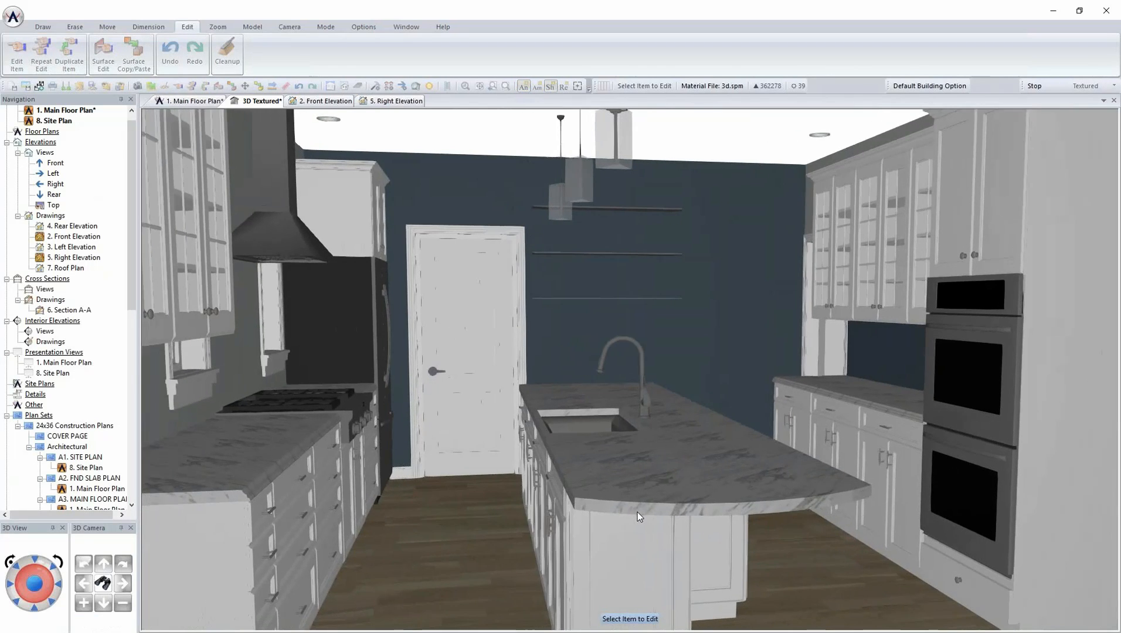
key(Up)
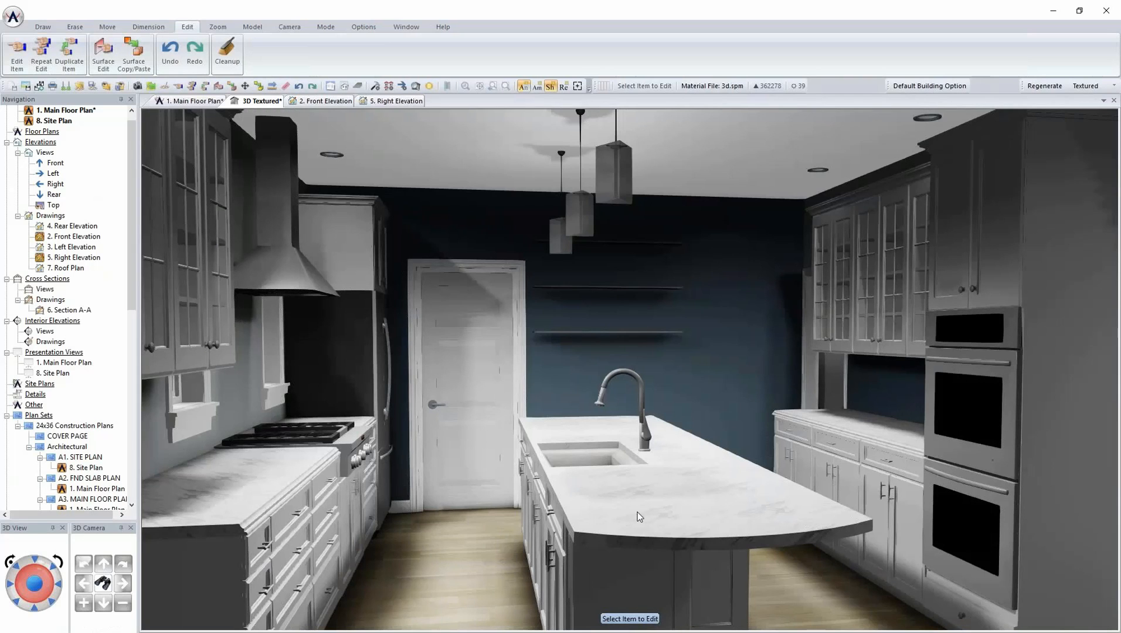
click(361, 27)
click(108, 54)
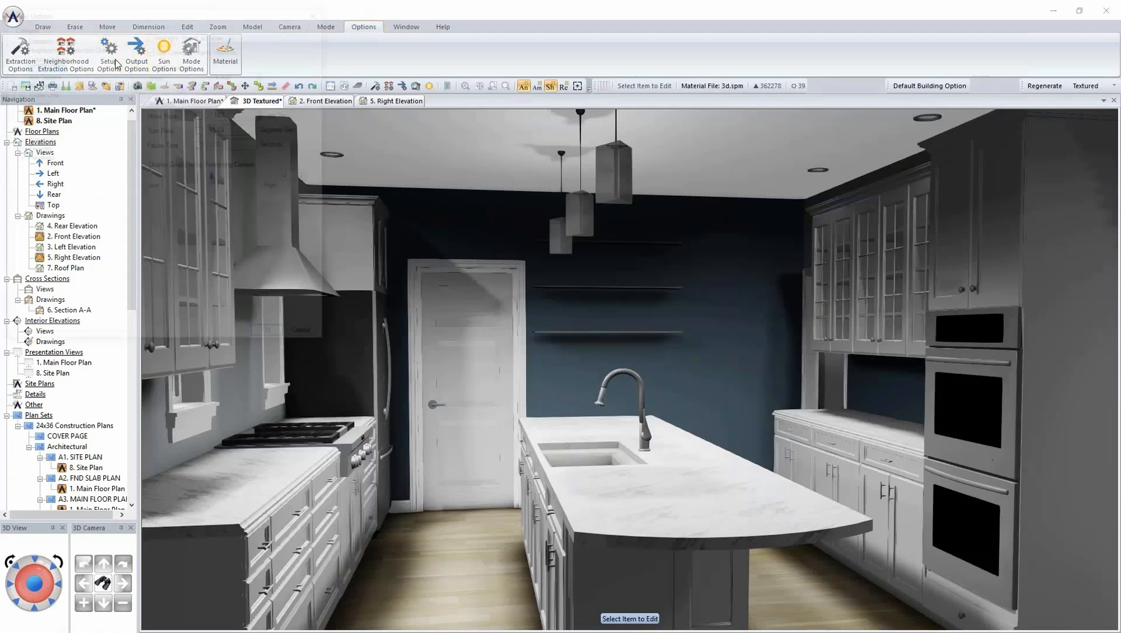
click(42, 157)
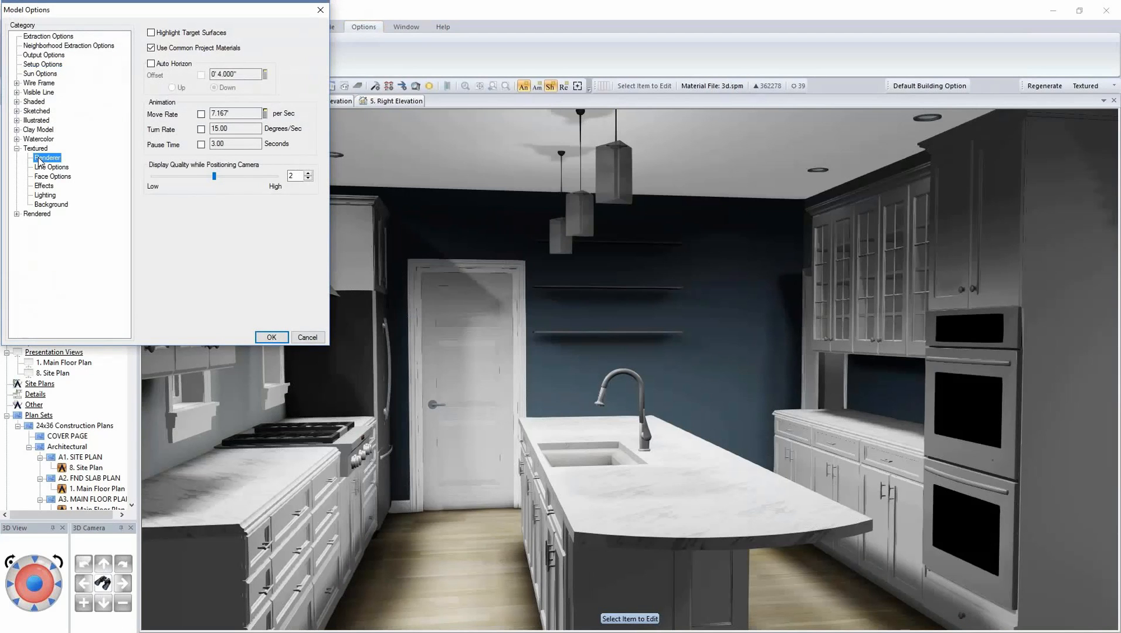
click(304, 124)
click(304, 124)
click(304, 125)
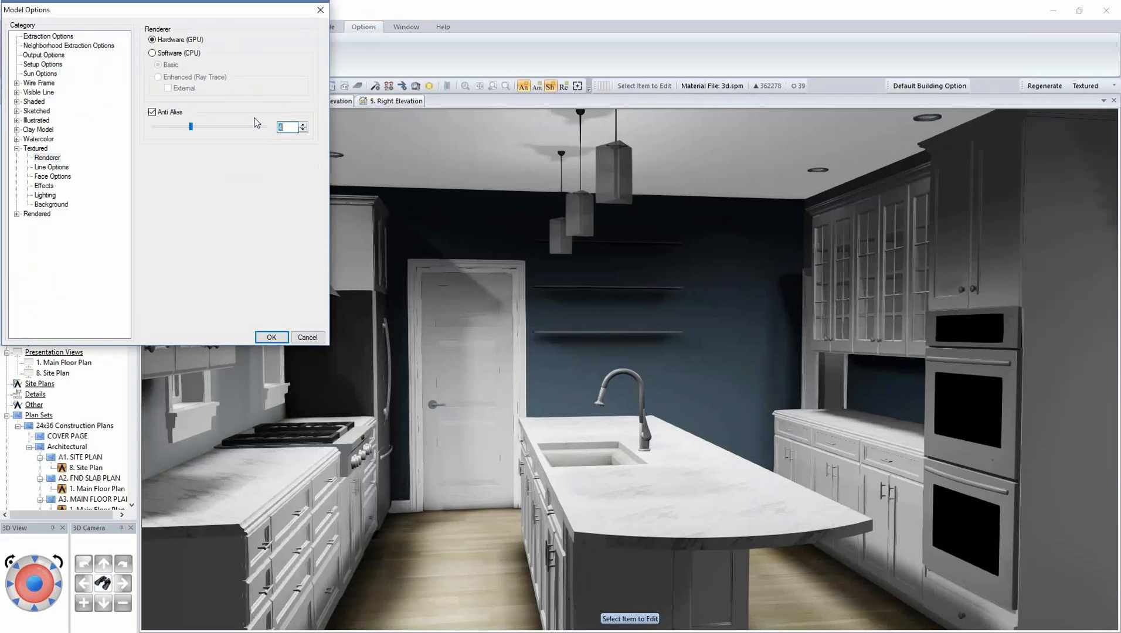
- Enable Reflections in the face options of the Textured mode, regenerate the kitchen view and stop the rendering
click(45, 196)
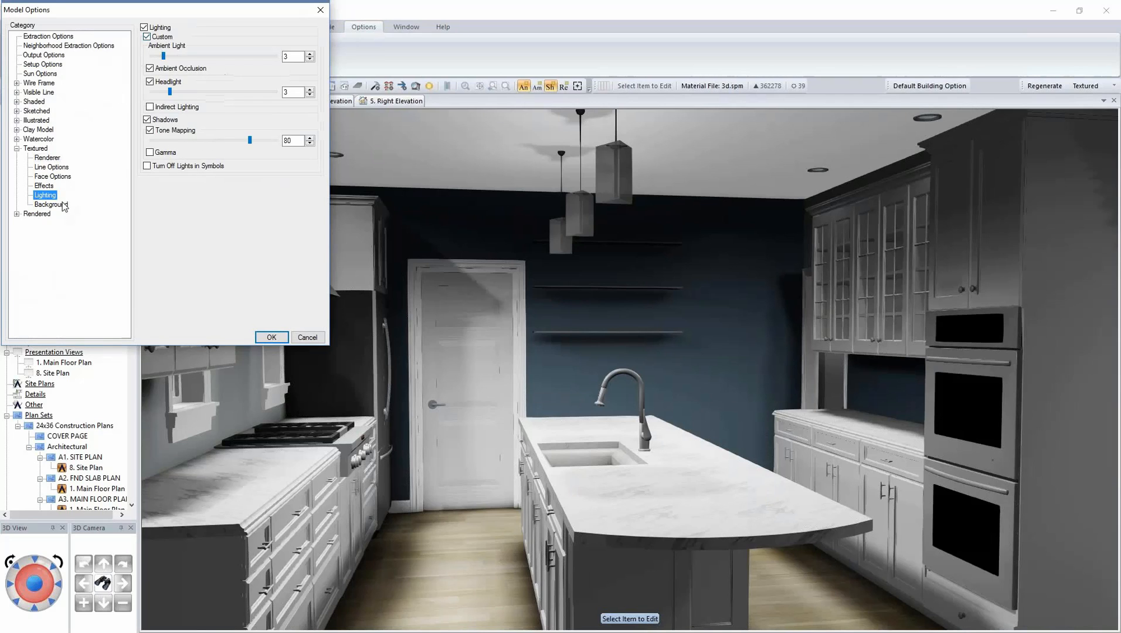
click(52, 177)
click(163, 111)
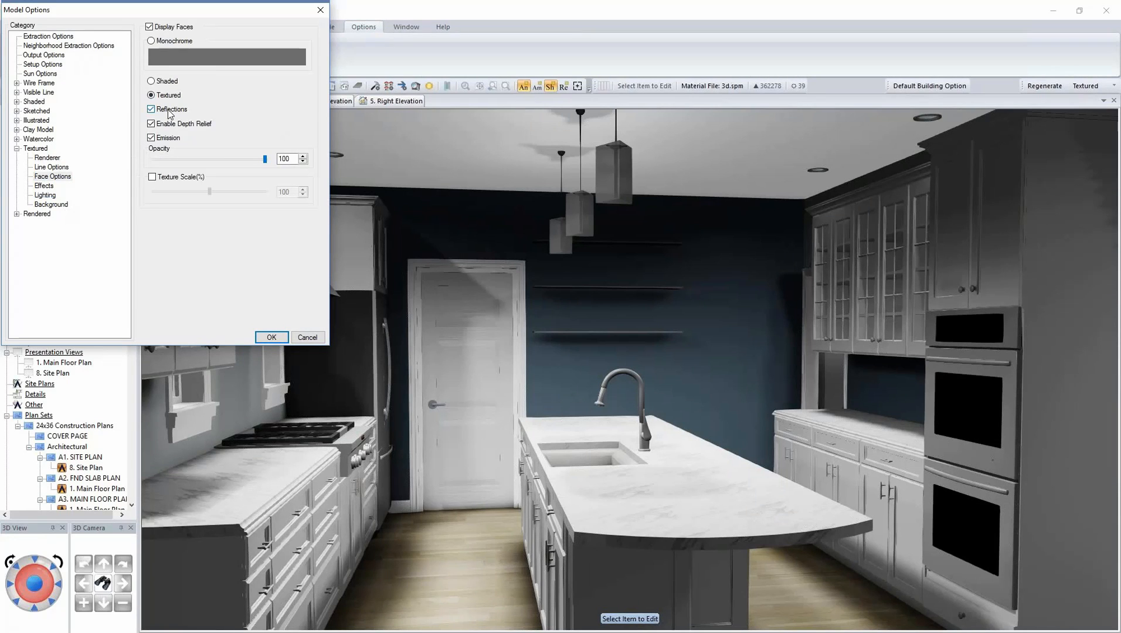
click(271, 338)
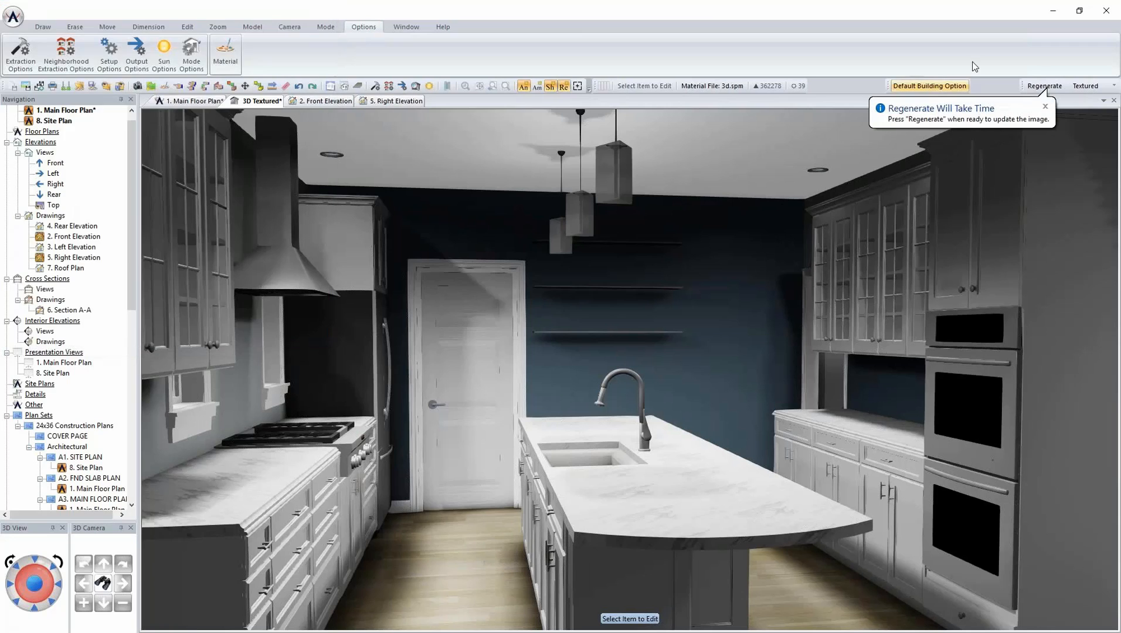
click(1041, 88)
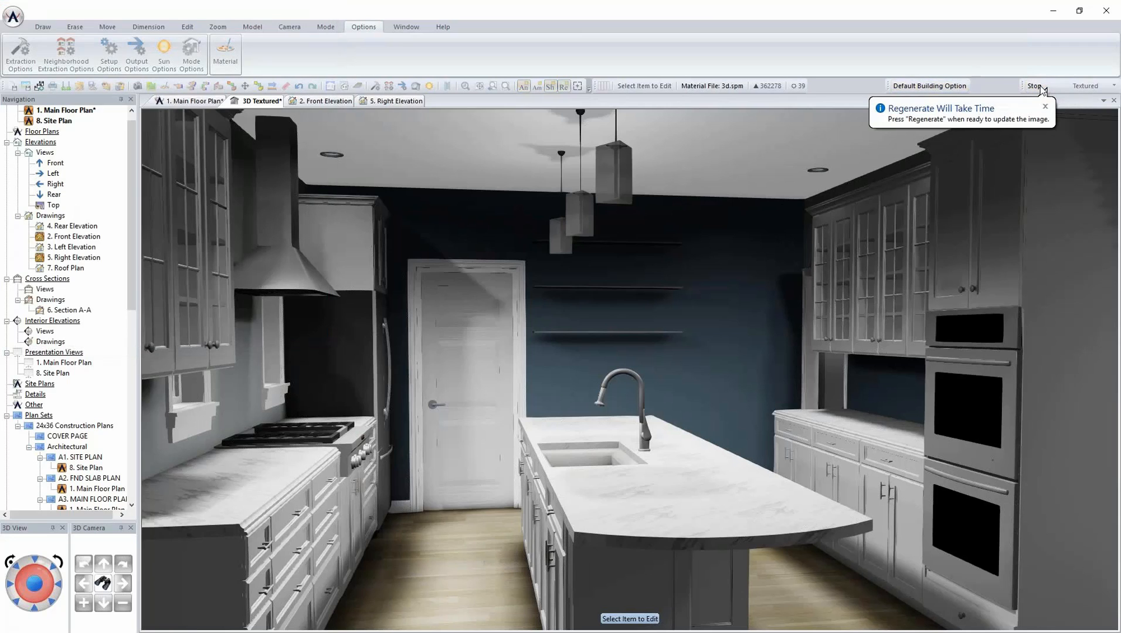
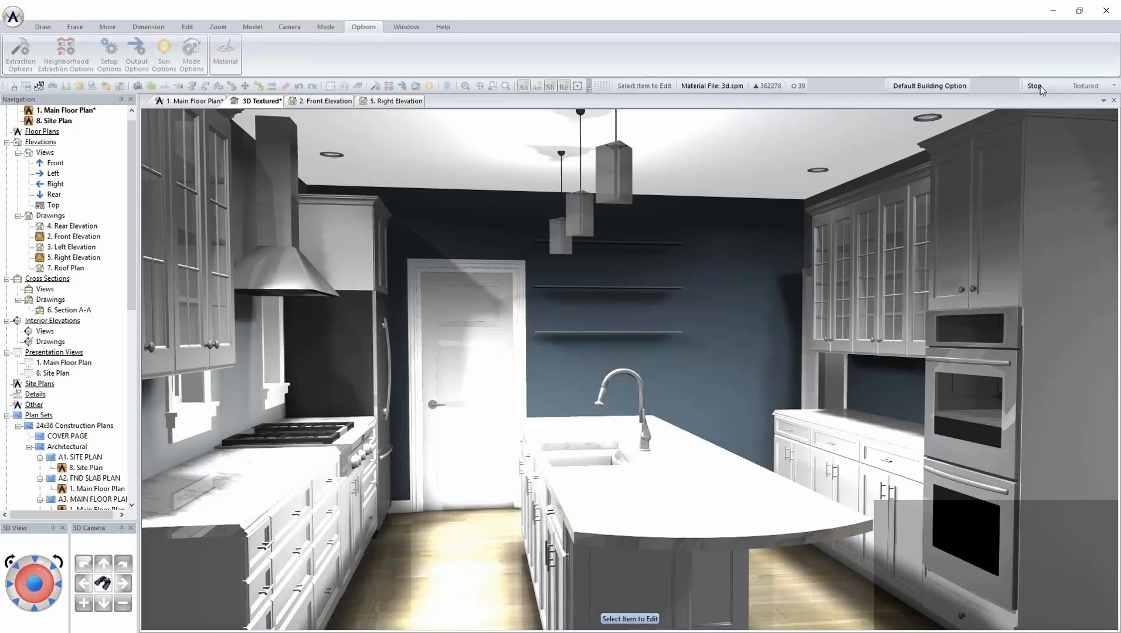
click(1035, 85)
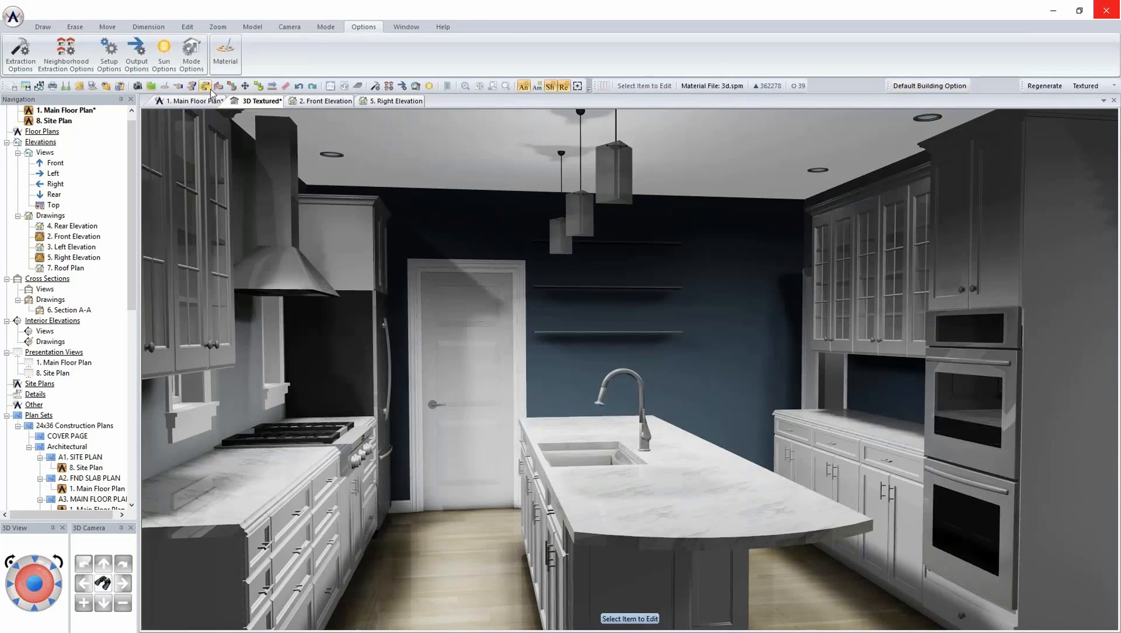
- On the main floor plan, replace the island's B24D base cabinet with the Jenn-Air TriFecta Dishwasher 01 symbol from the SoftPlan+ library
click(194, 101)
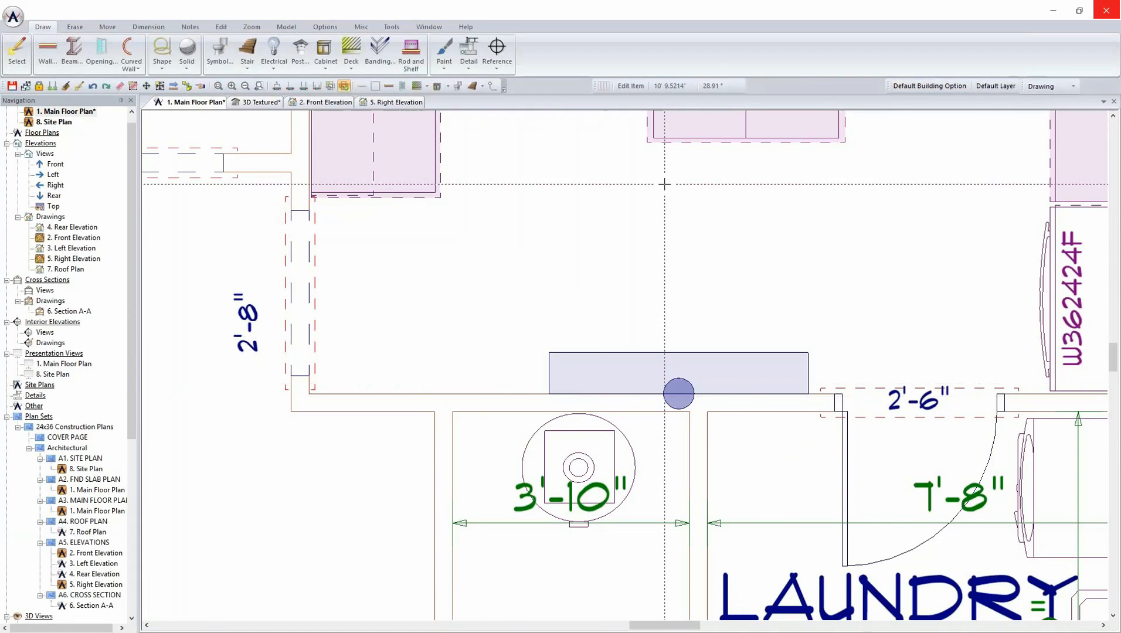
scroll(709, 194, down, 4)
right_click(691, 188)
mouse_move(729, 203)
click(832, 199)
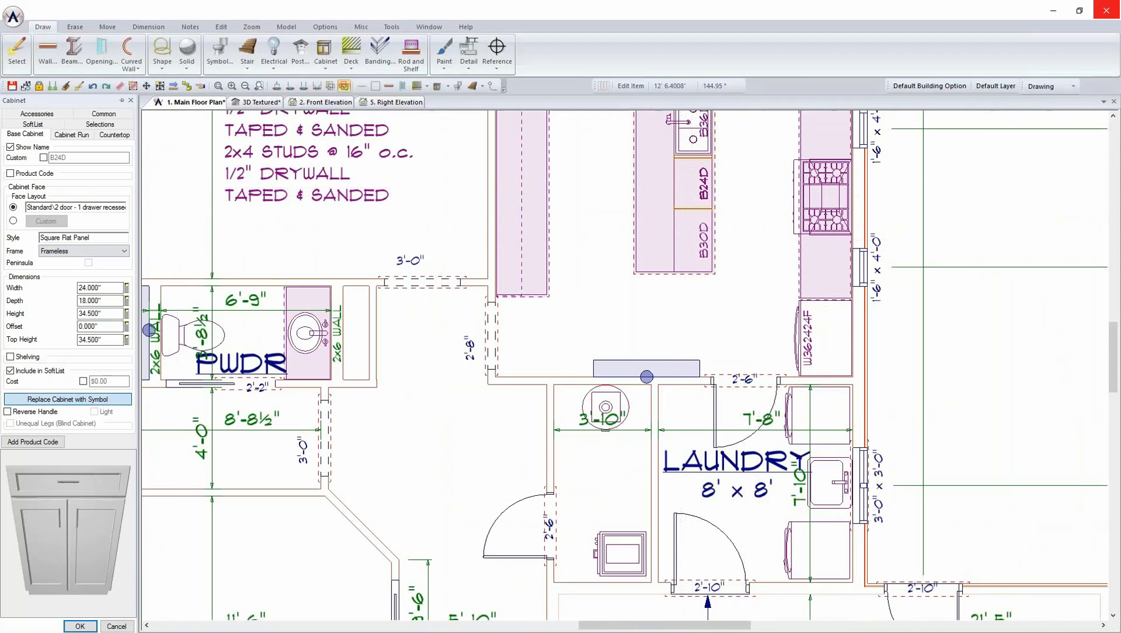
click(68, 399)
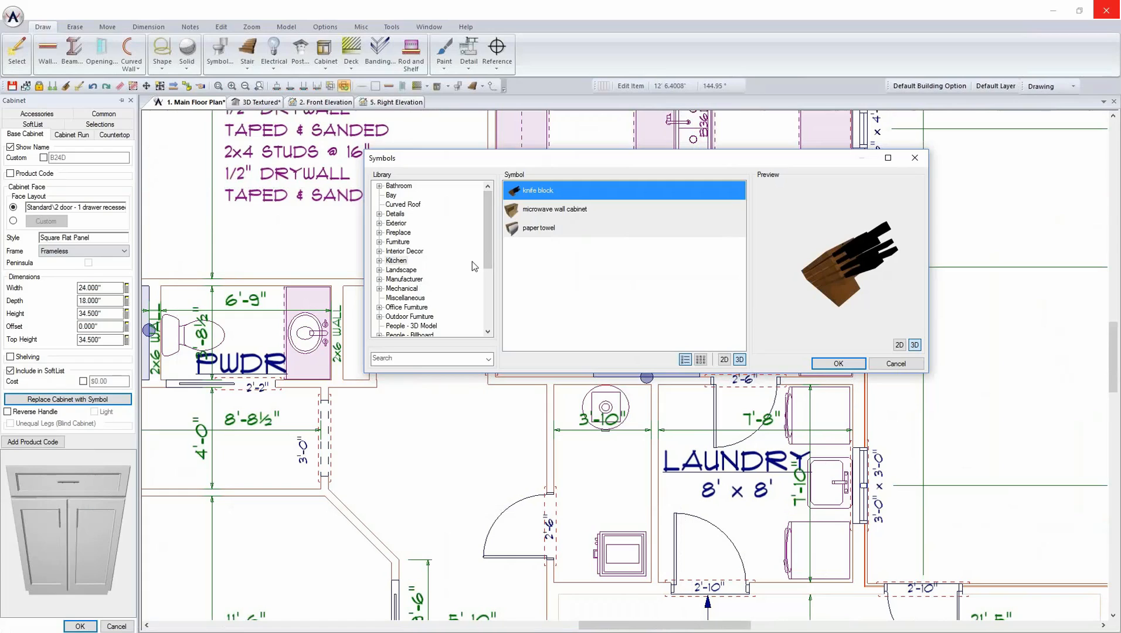
click(379, 279)
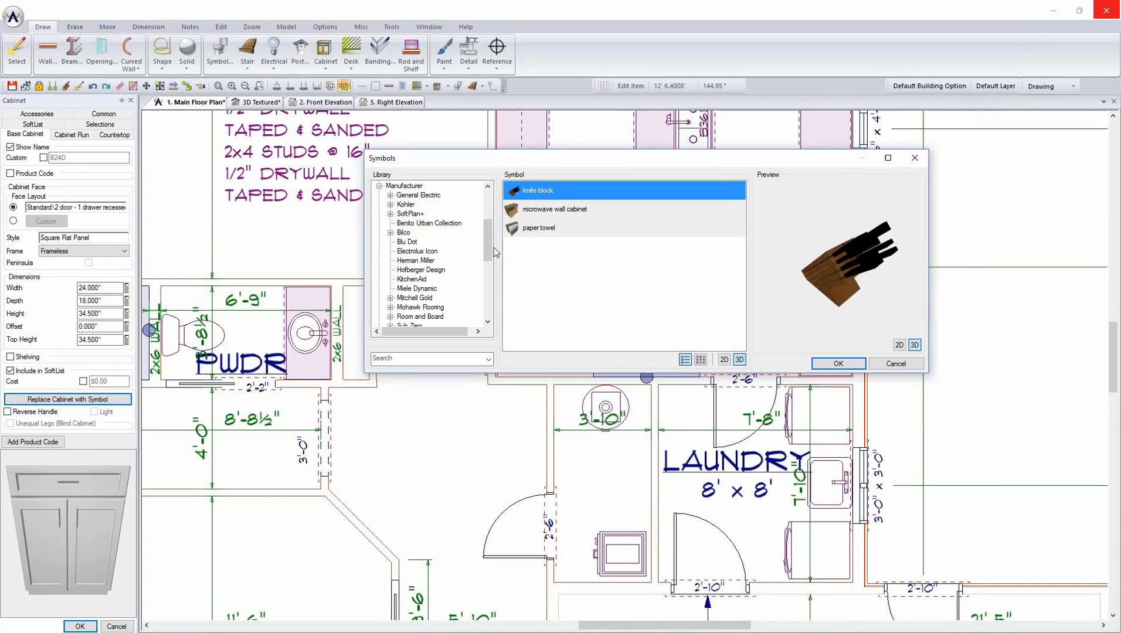
click(390, 213)
click(419, 213)
click(401, 214)
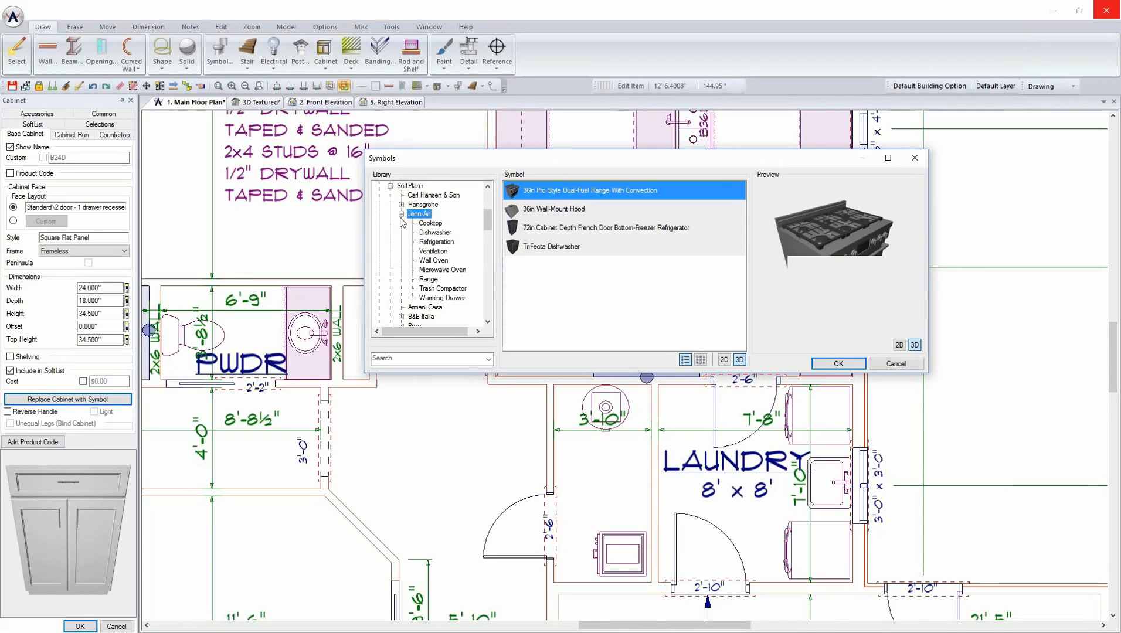
click(435, 232)
click(545, 211)
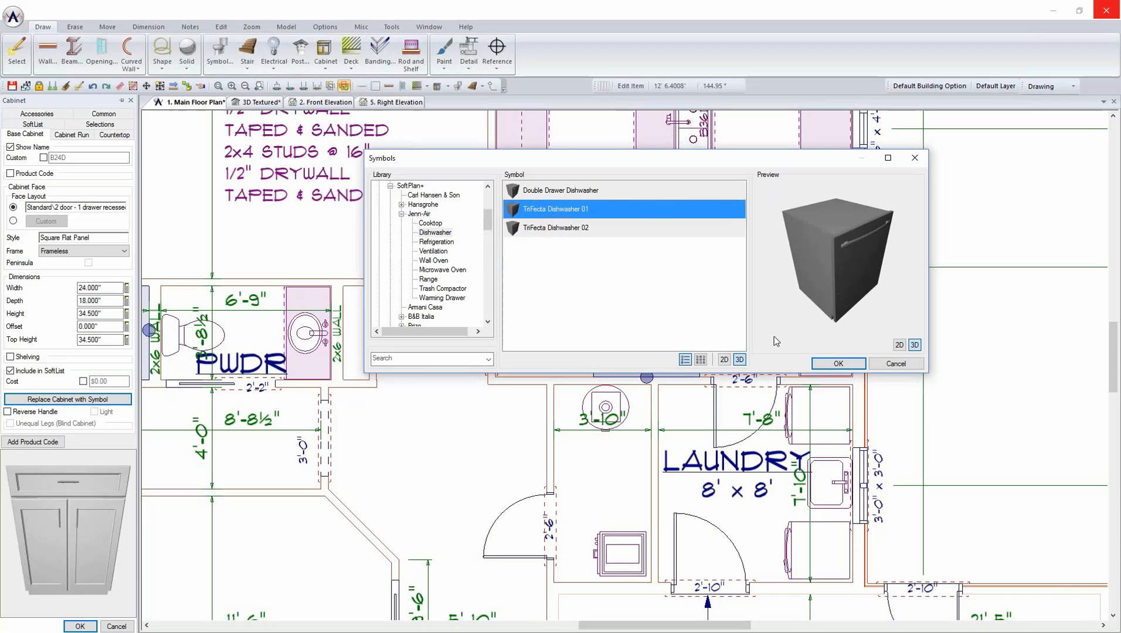
click(835, 364)
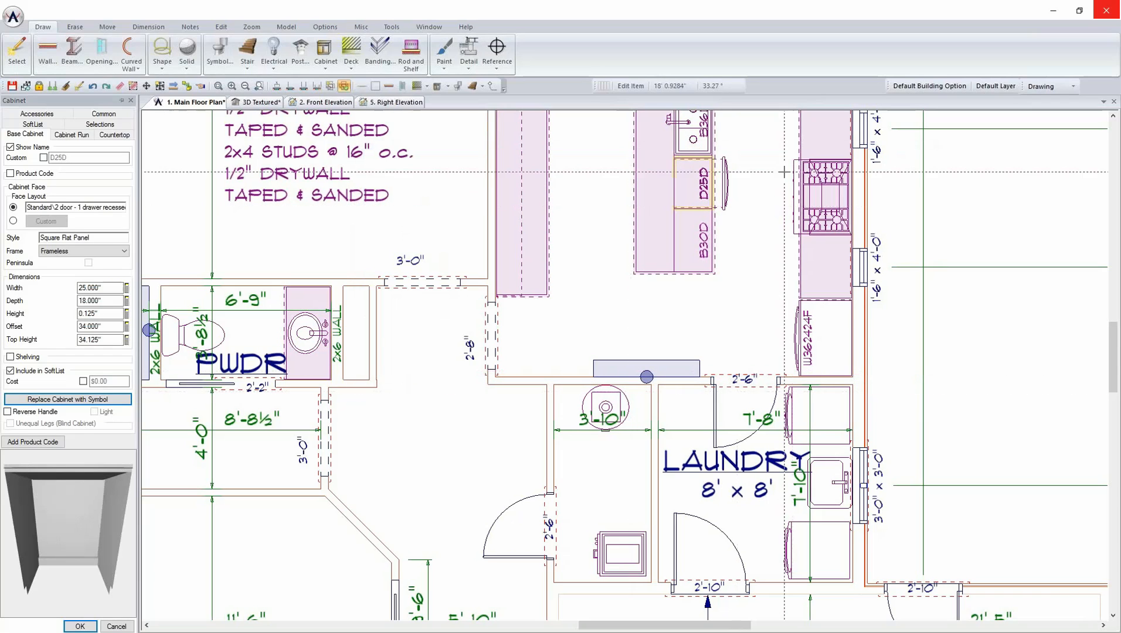
- Move the dishwasher symbol so it sits flush in the kitchen island, and save the main floor plan
click(725, 190)
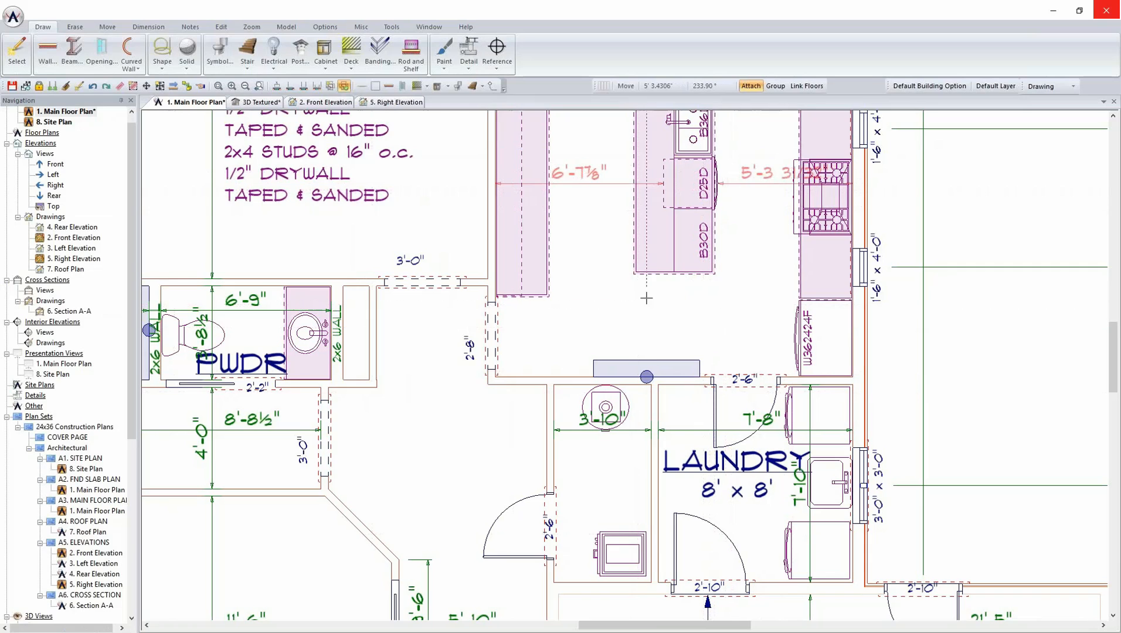
click(12, 88)
- Set the tiled backsplash finish of the base cabinet run next to the OV30Sx96 oven cabinet to Ceramic Tile 1
scroll(624, 365, down, 2)
scroll(624, 365, up, 1)
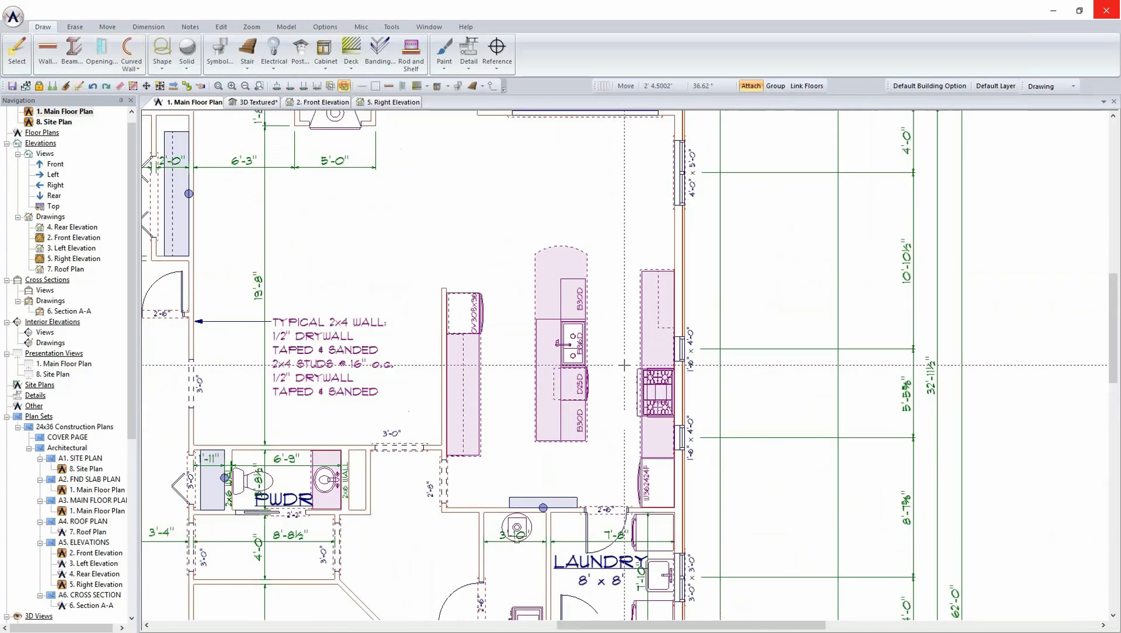
scroll(624, 365, up, 2)
right_click(526, 346)
click(621, 355)
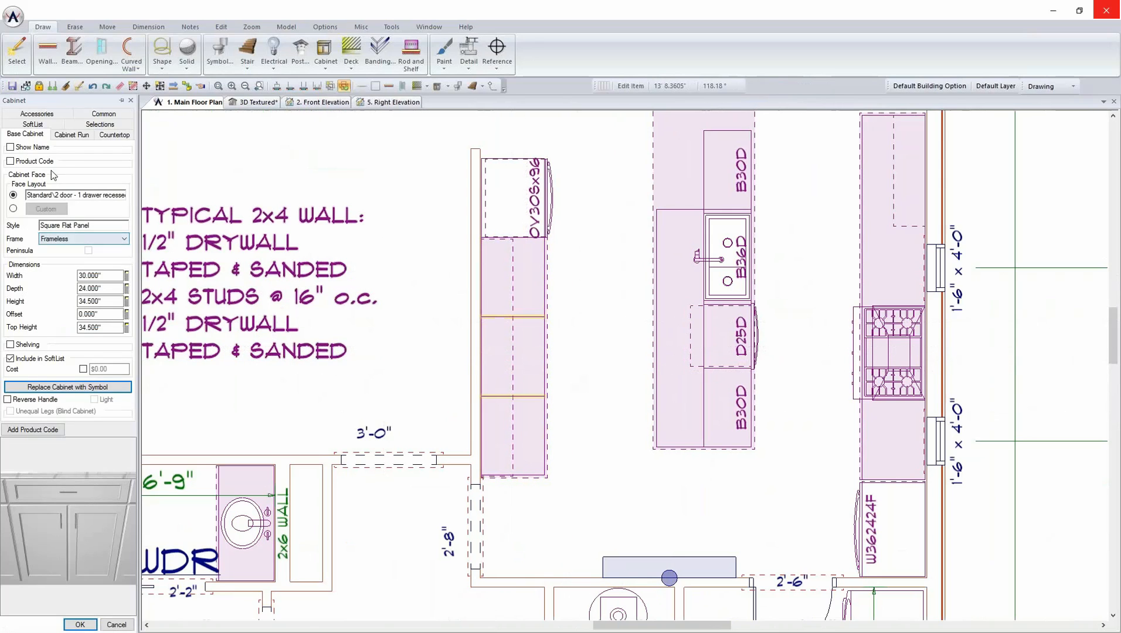
click(74, 136)
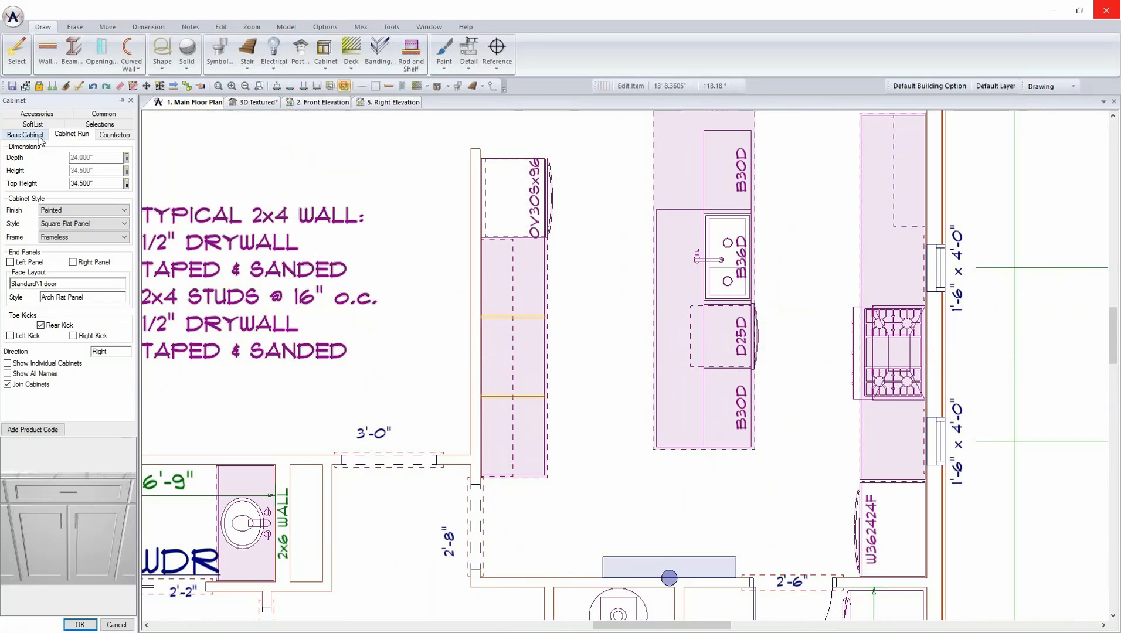
click(111, 135)
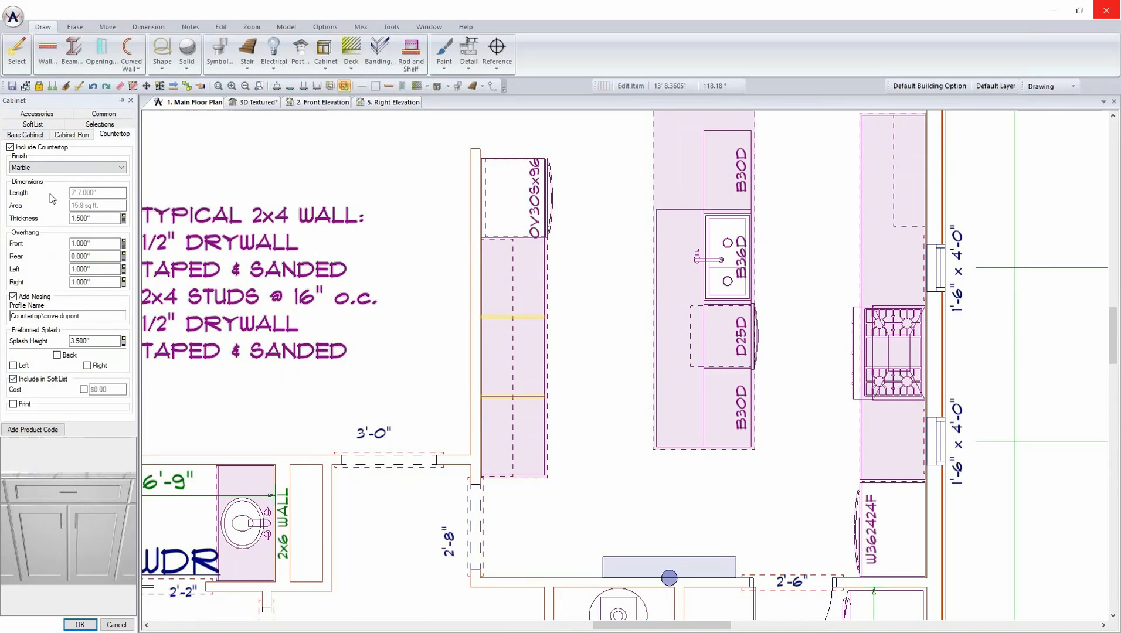
click(31, 136)
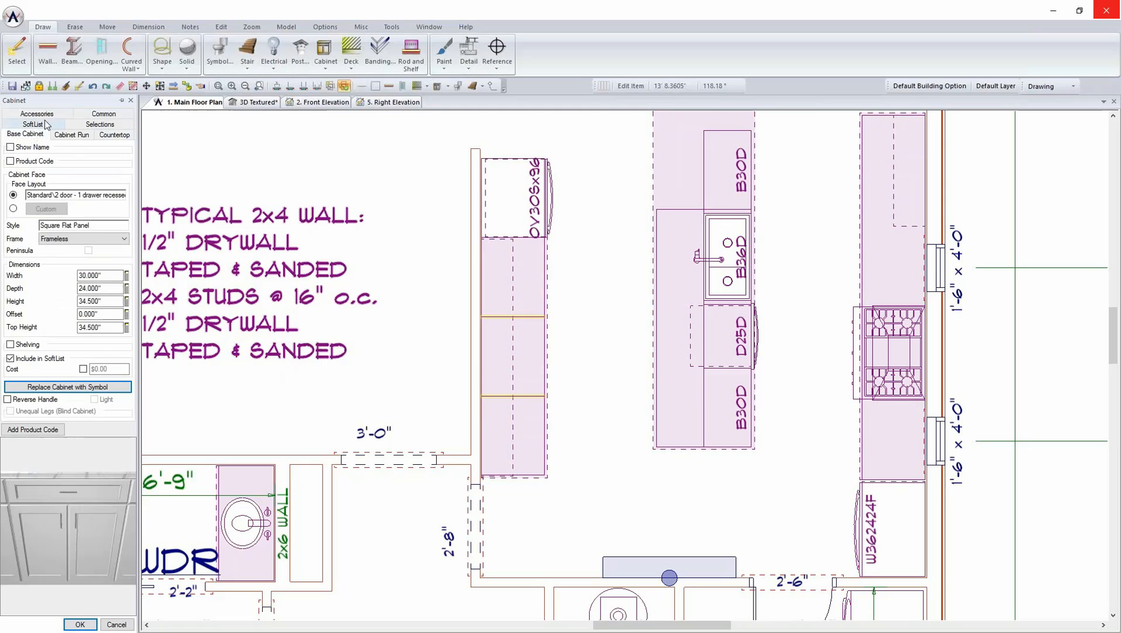
click(68, 114)
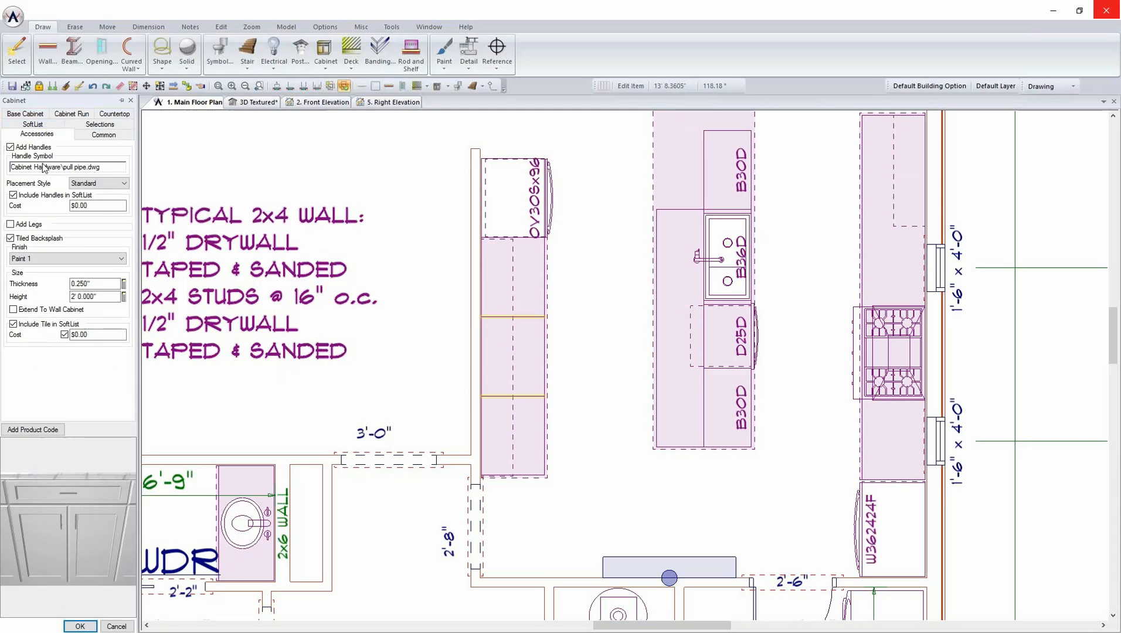
click(78, 258)
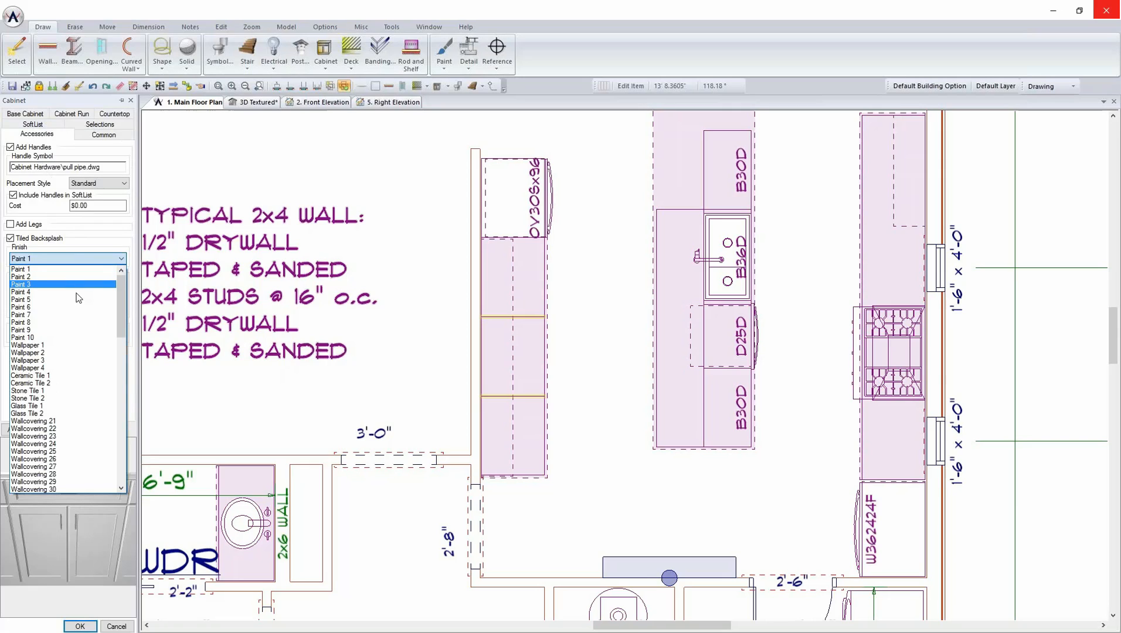
click(57, 376)
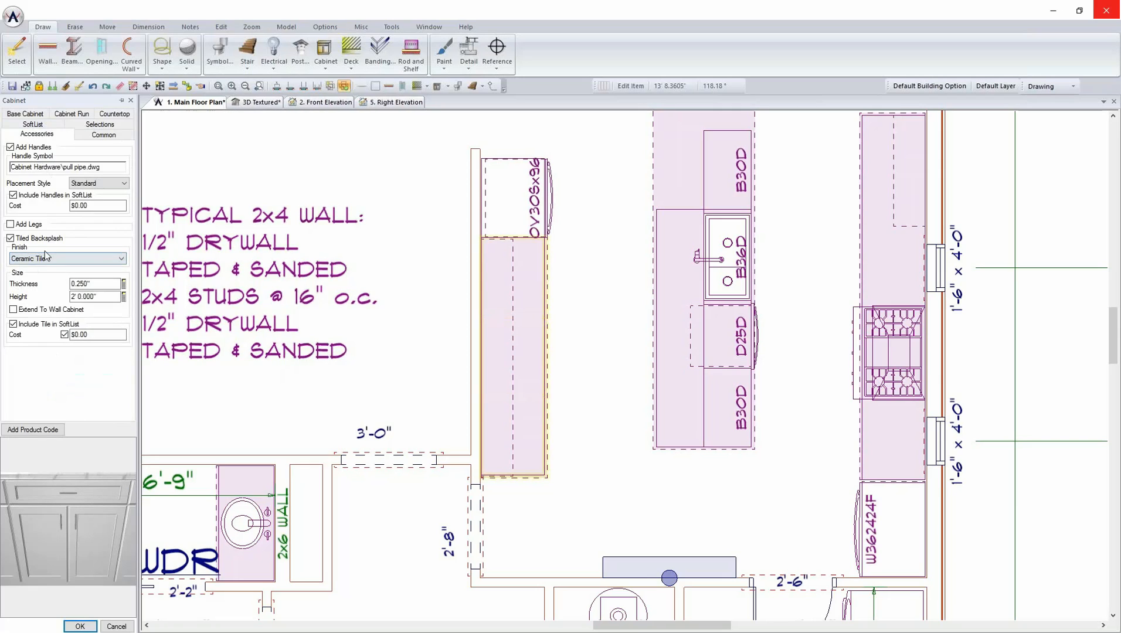
click(82, 626)
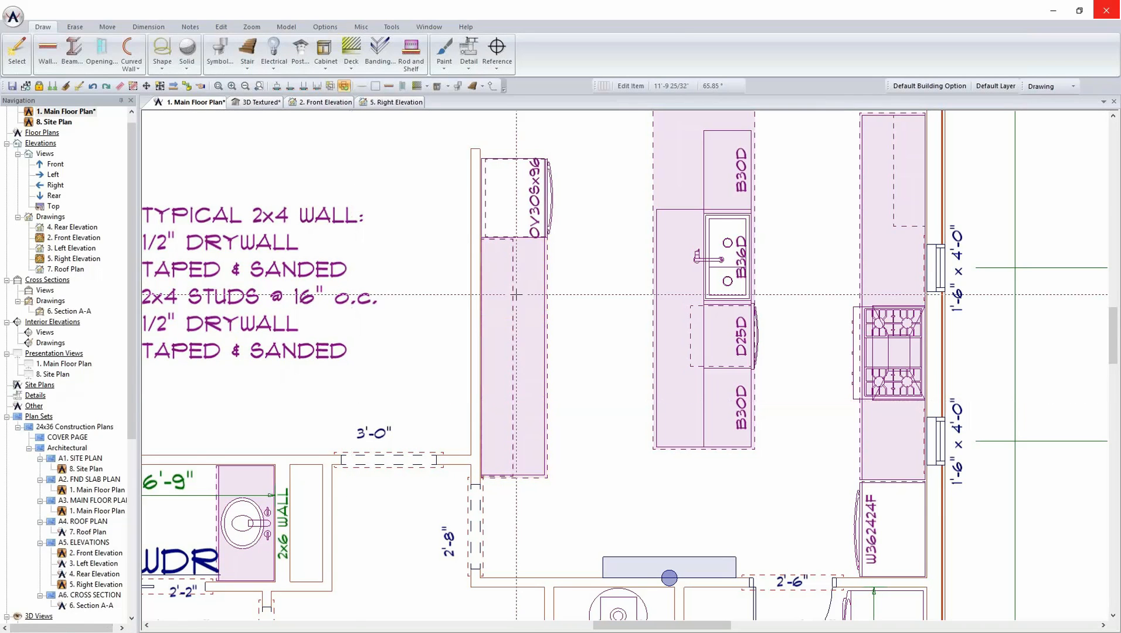
- Regenerate the 3D textured view and inspect the surface options of the new backsplash tile without changing them
key(ctrl+Tab)
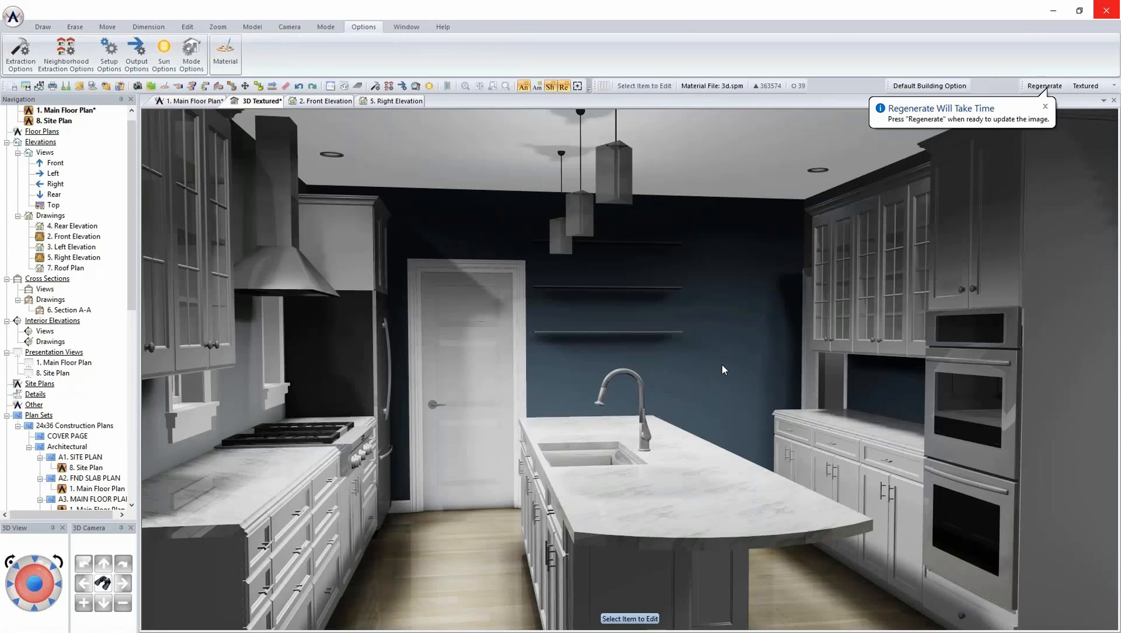
click(1044, 86)
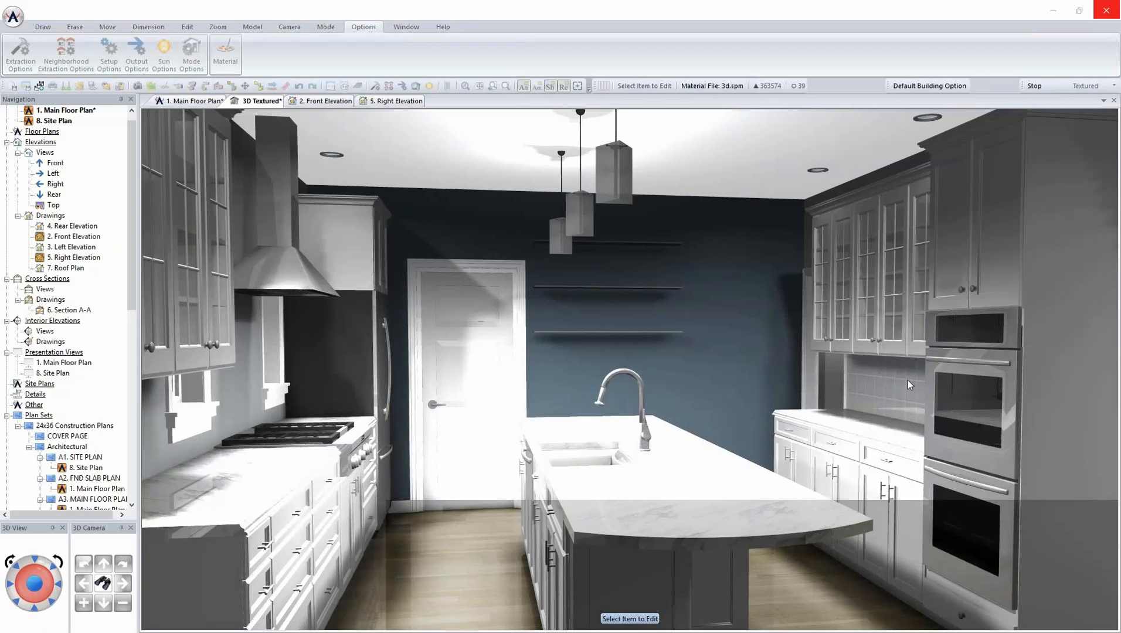
right_click(894, 391)
click(923, 508)
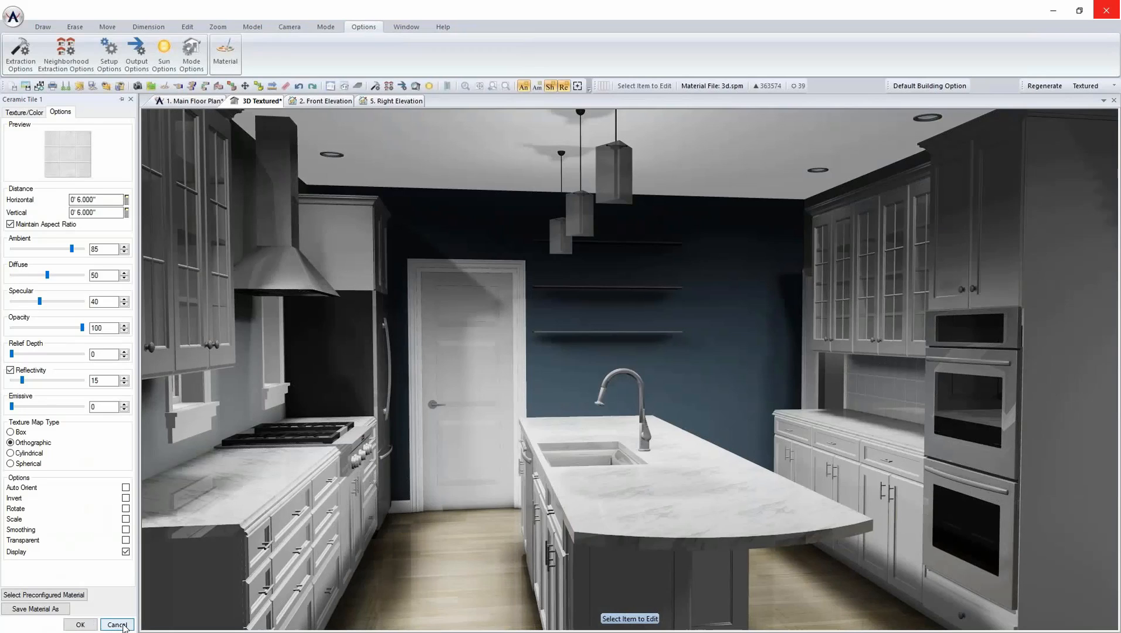
click(116, 624)
- Review the tiled backsplash height and size settings of the base cabinet run beside the wall ovens
right_click(853, 463)
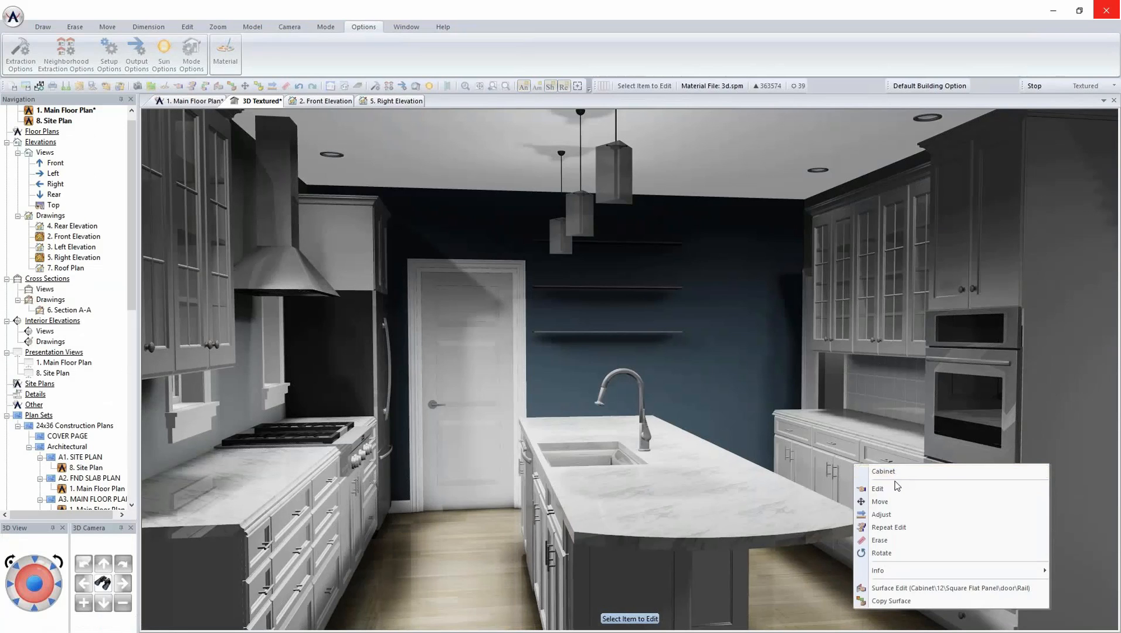
click(897, 489)
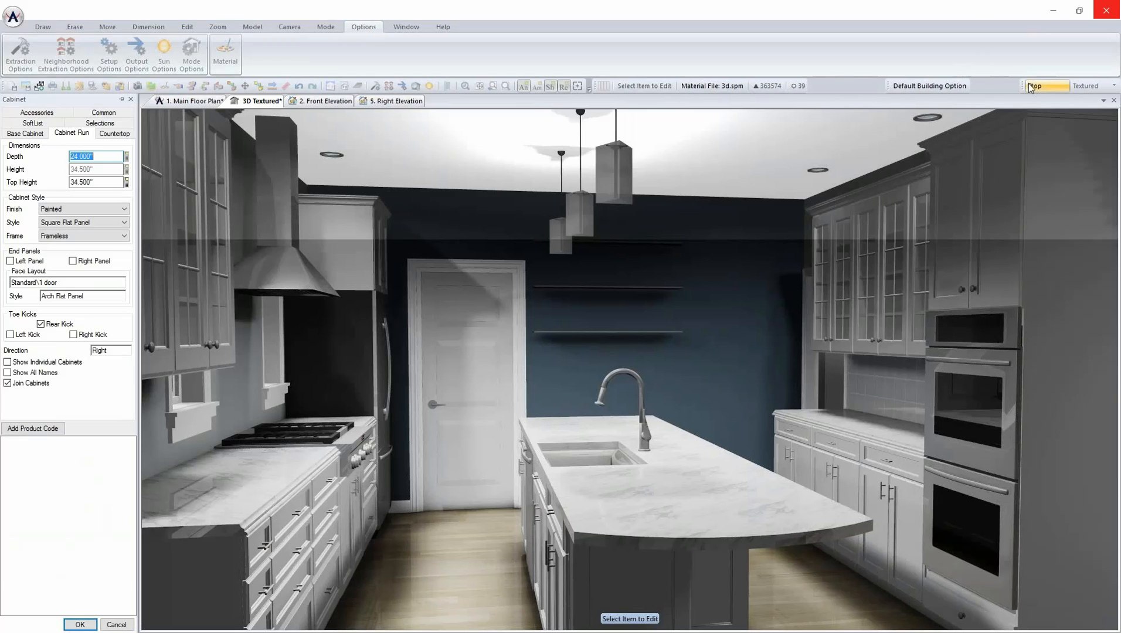
click(55, 113)
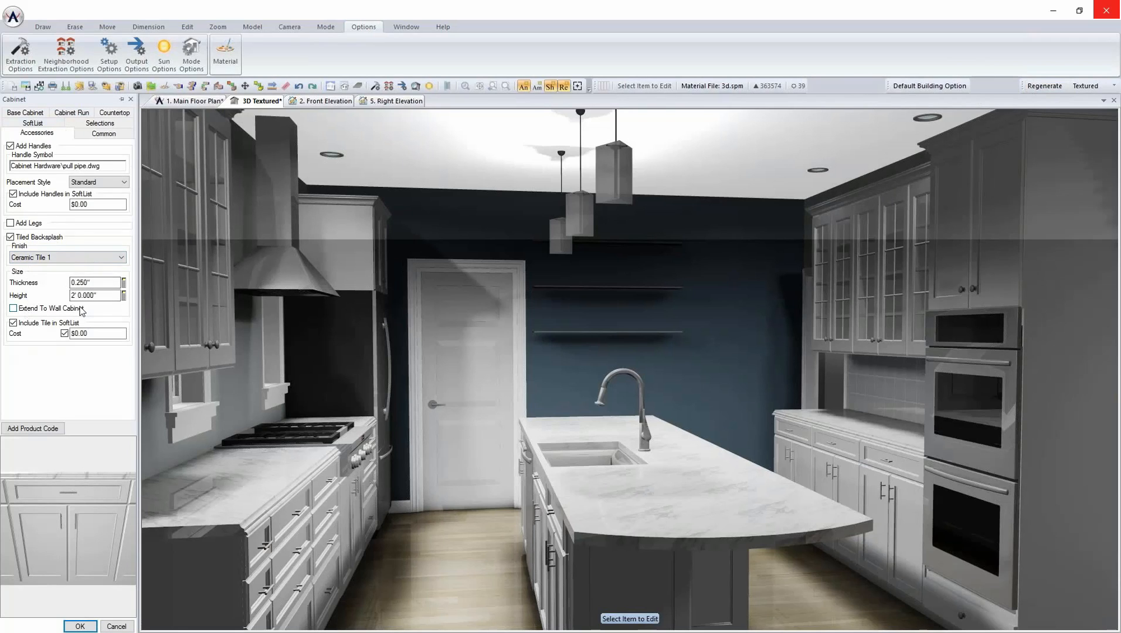
double_click(106, 295)
click(79, 626)
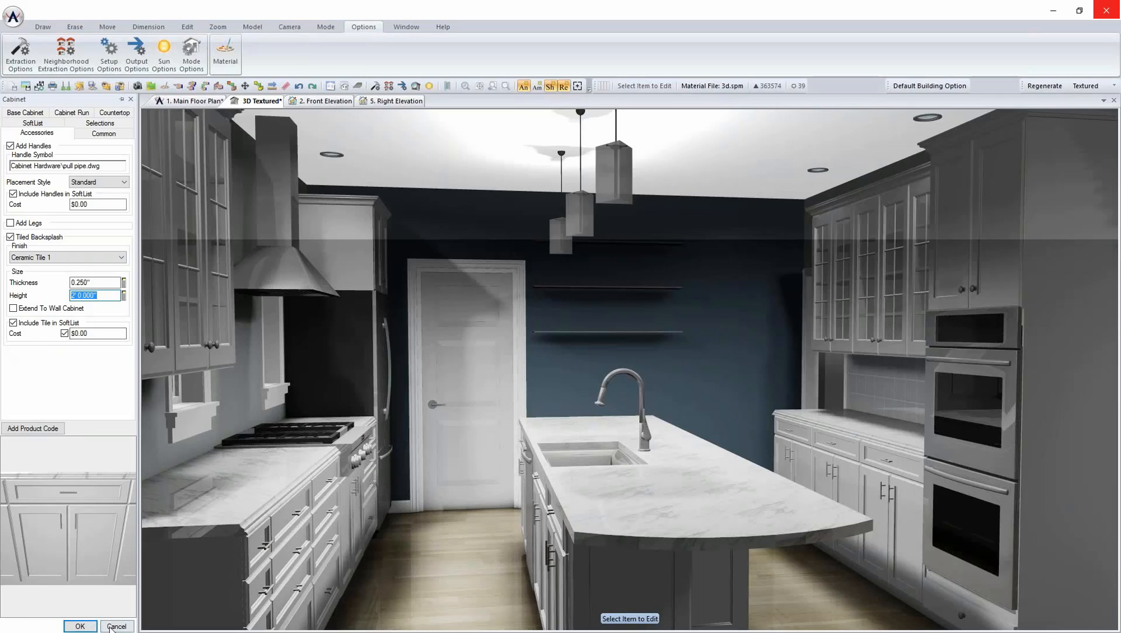
- Add a tiled backsplash with the Ceramic Tile 1 finish to the drawer base cabinet run beside the range, and regenerate the 3D textured view
right_click(257, 527)
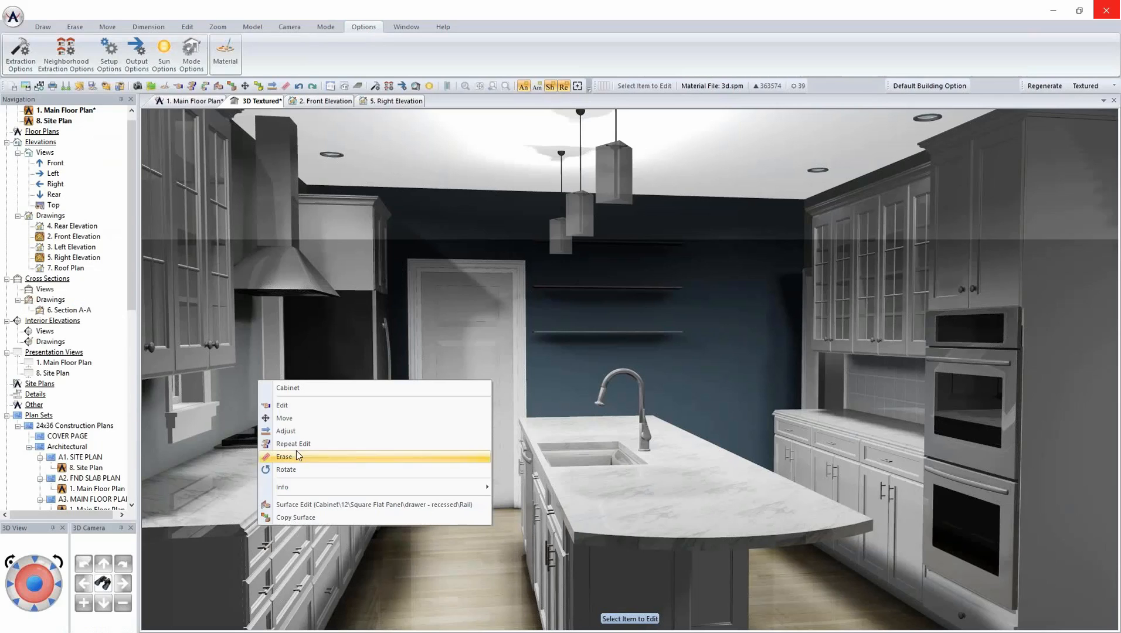
click(304, 407)
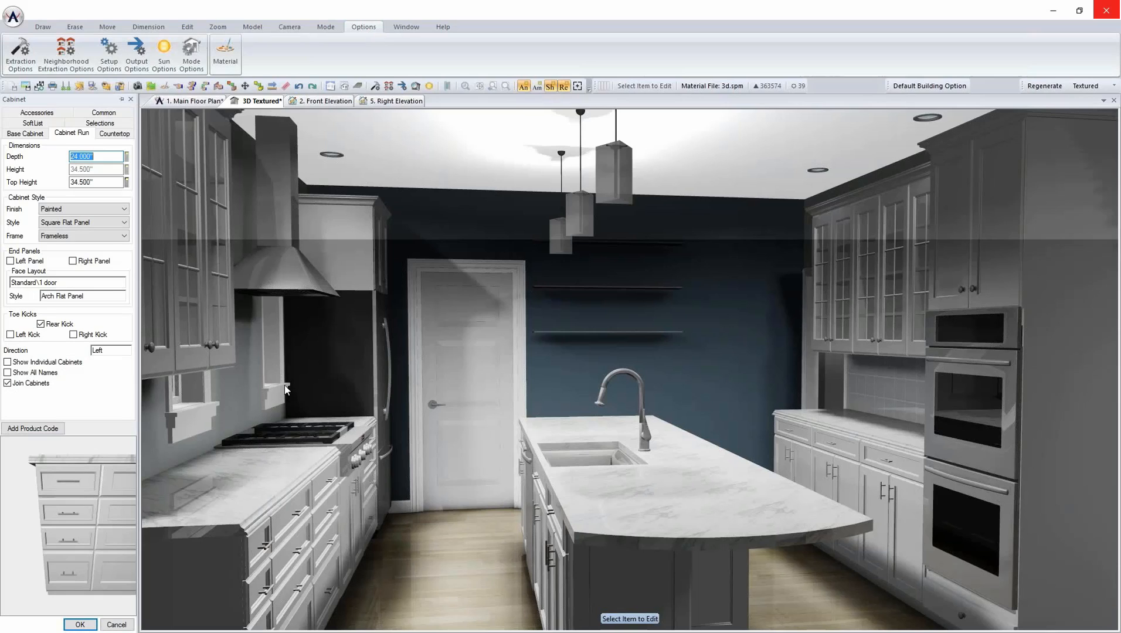
click(36, 112)
click(34, 237)
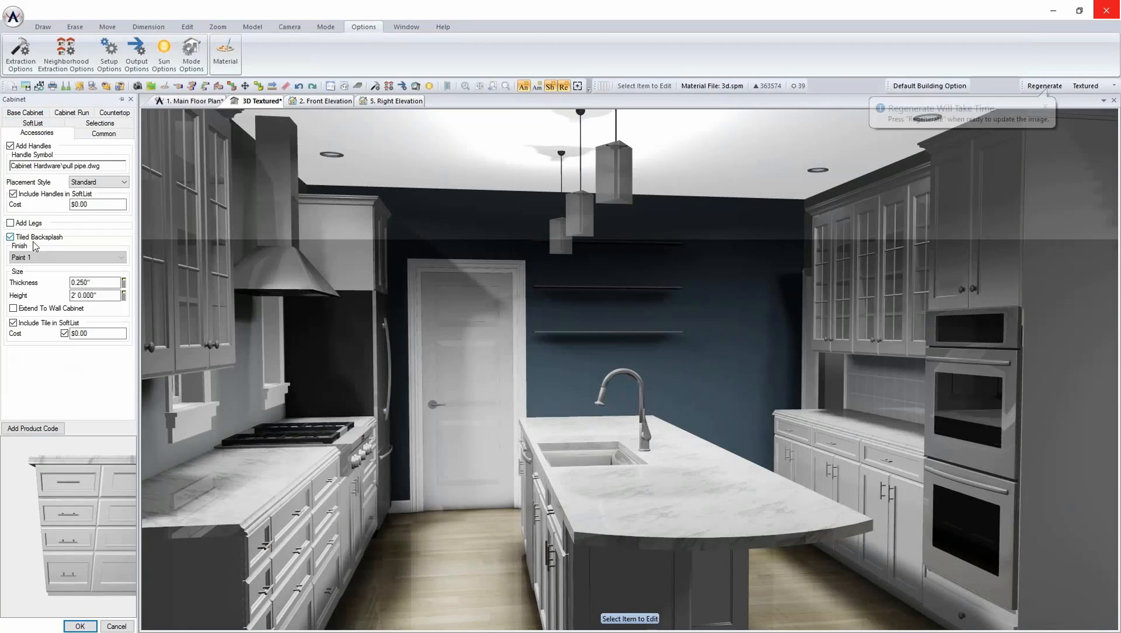
click(70, 259)
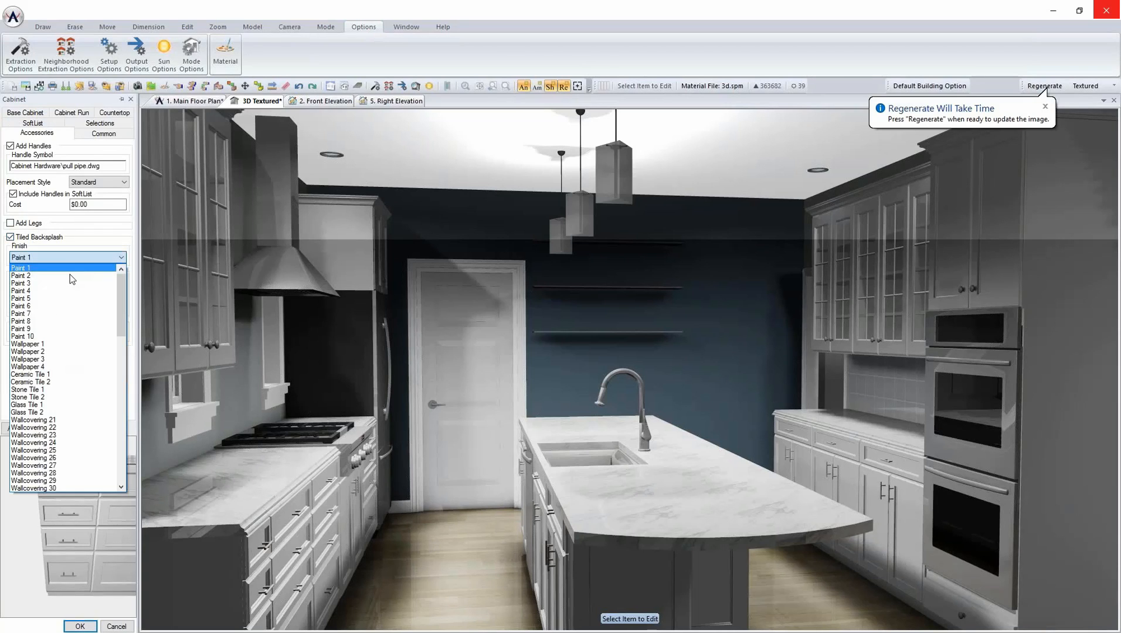
click(52, 374)
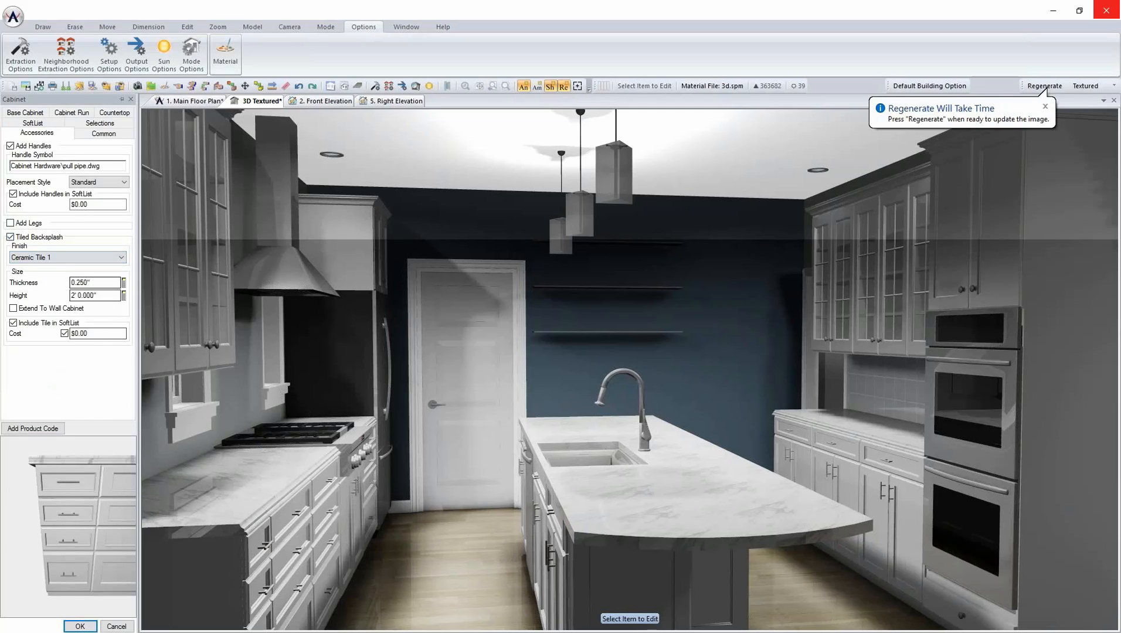
click(80, 626)
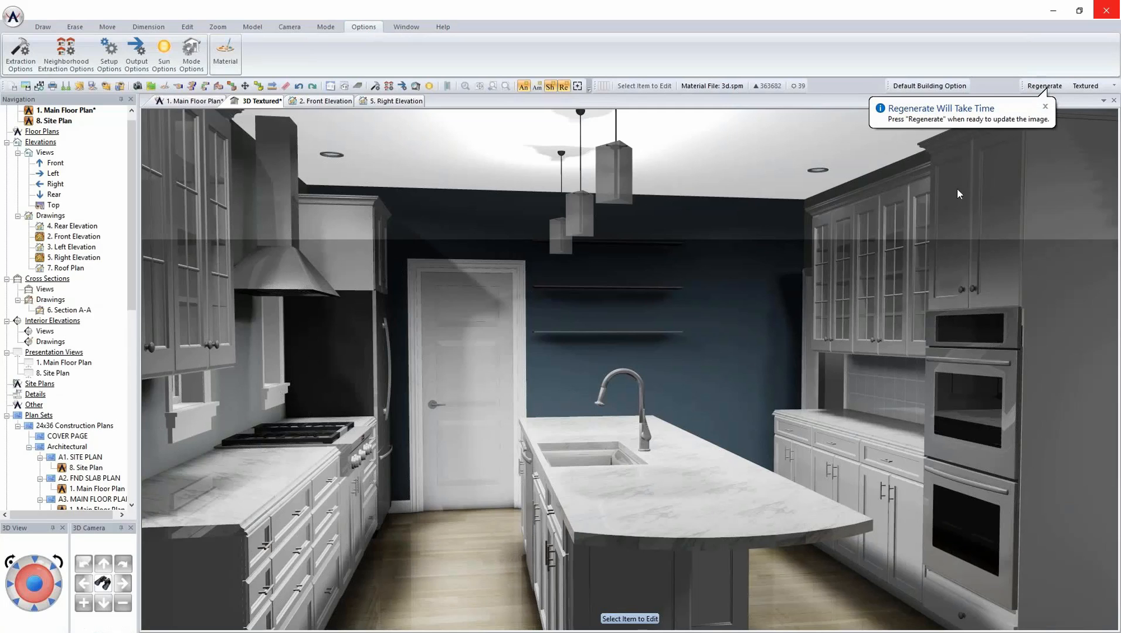
click(1036, 88)
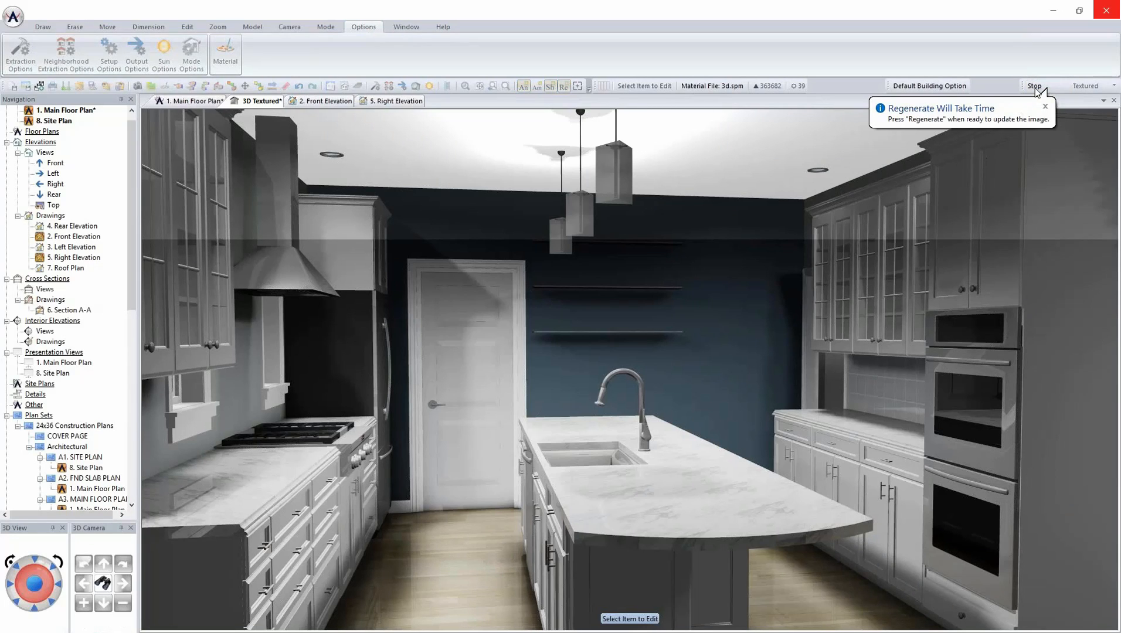